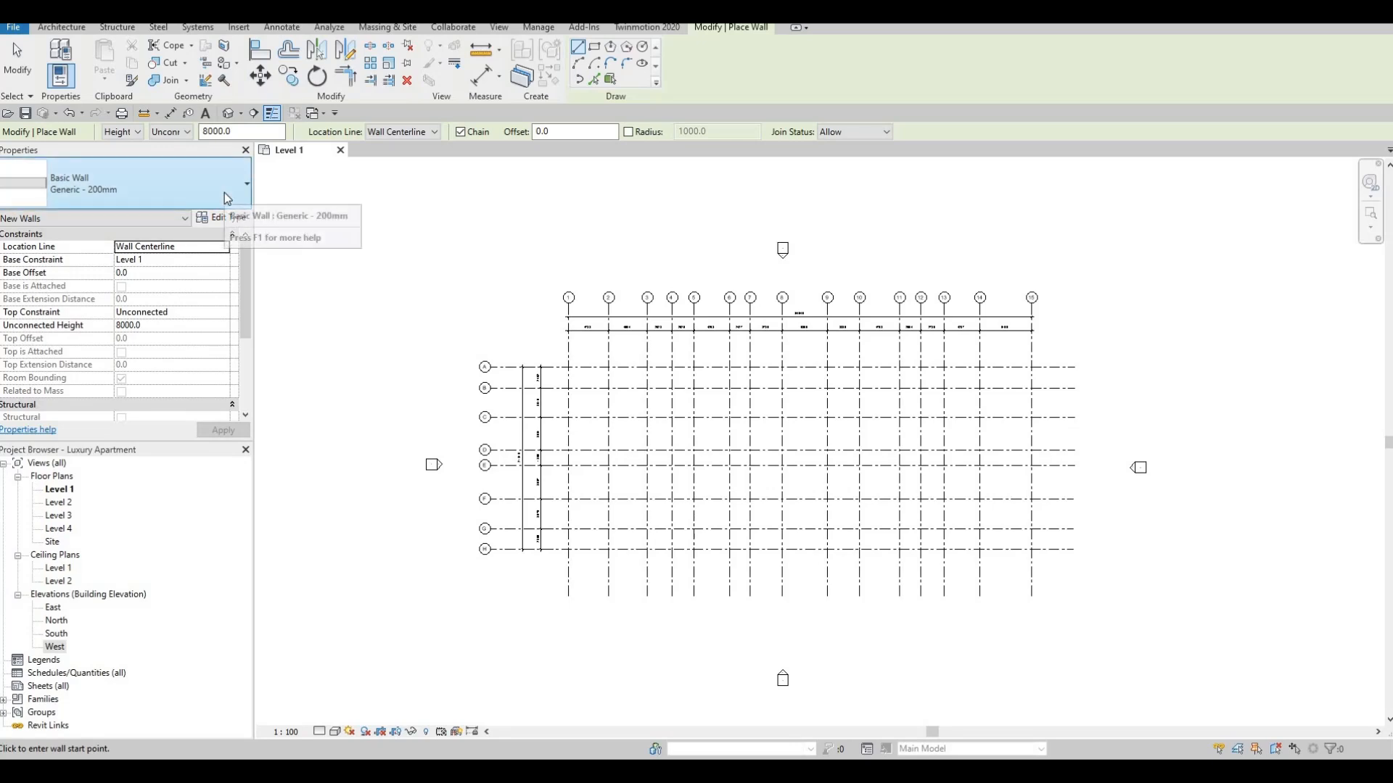
- Choose the Exterior - Brick on Mtl. Stud basic wall type for the new walls
key("F1")
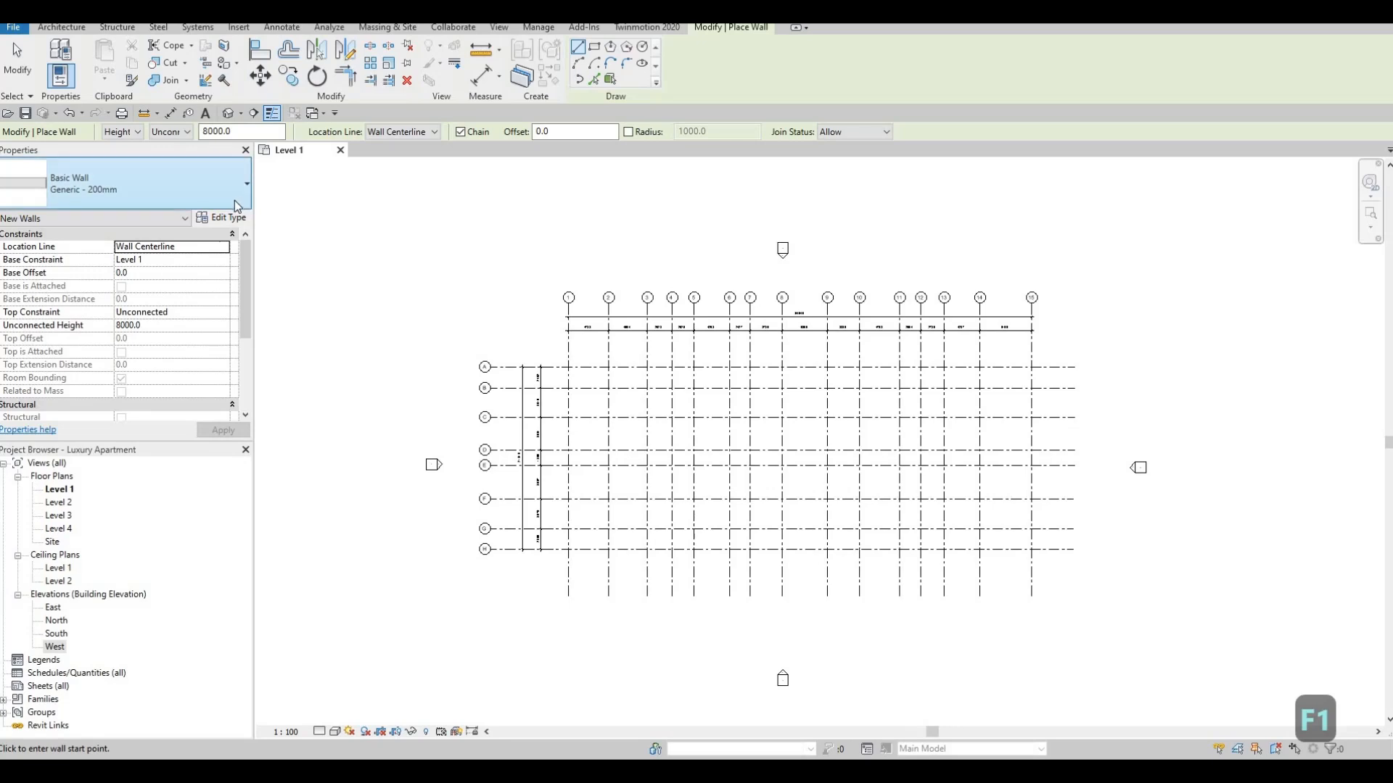
left_click(241, 200)
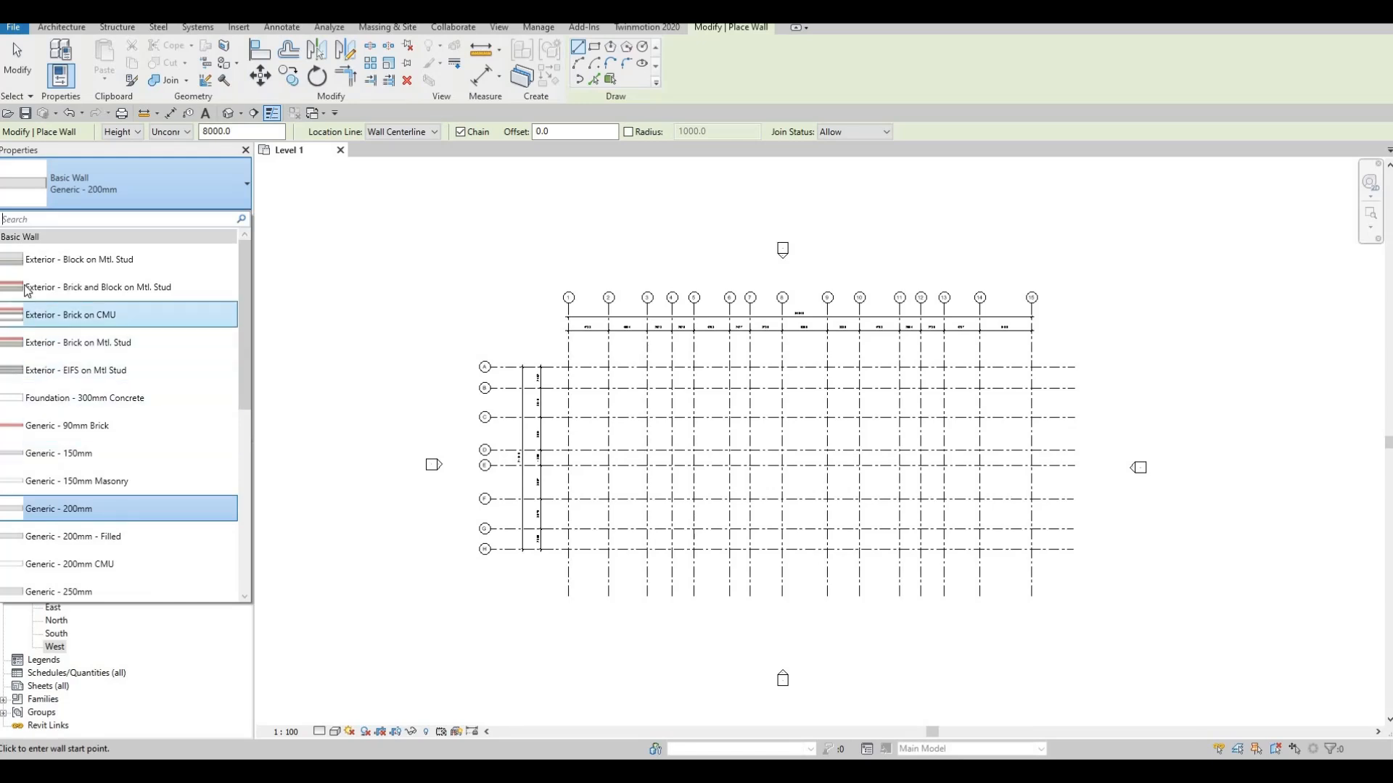
left_click(39, 343)
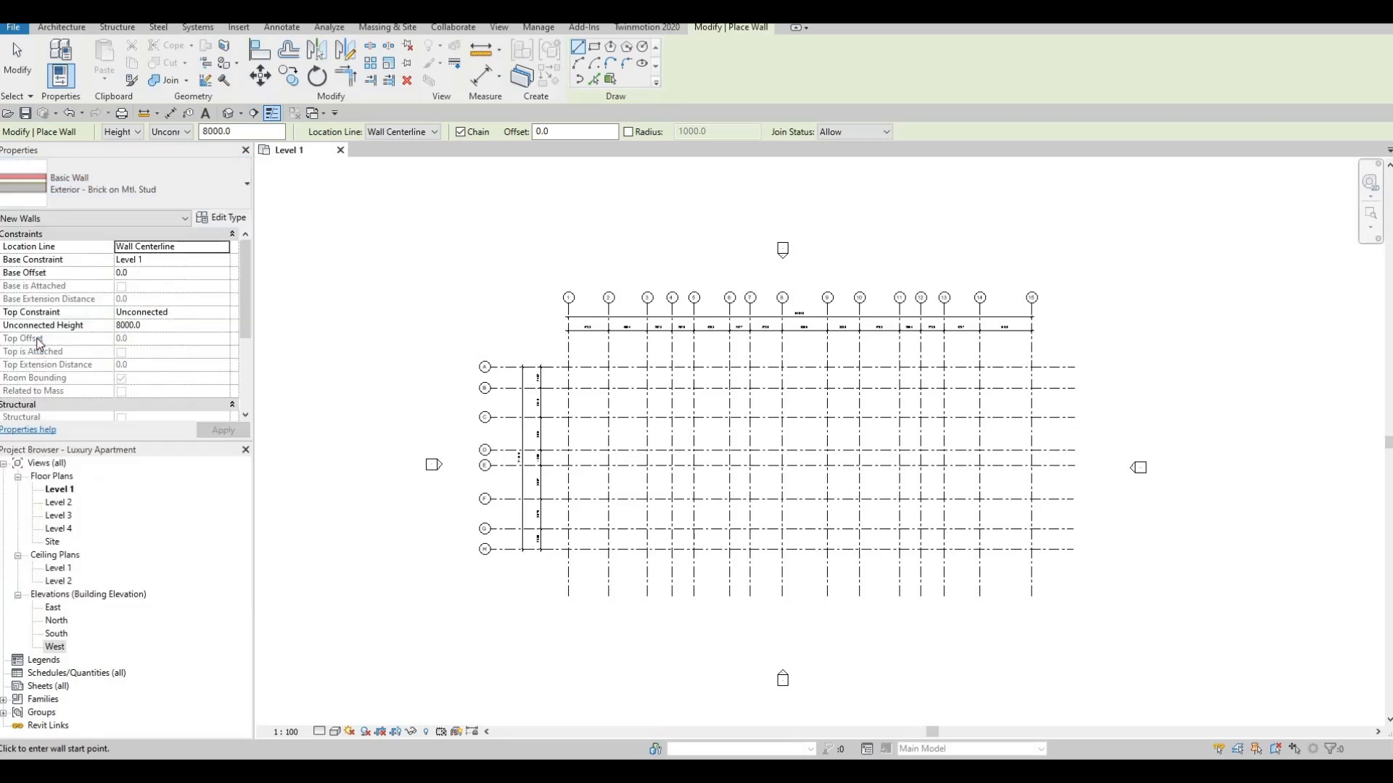
- Duplicate the current wall type under the name EXTERIOR WALL 1
left_click(224, 218)
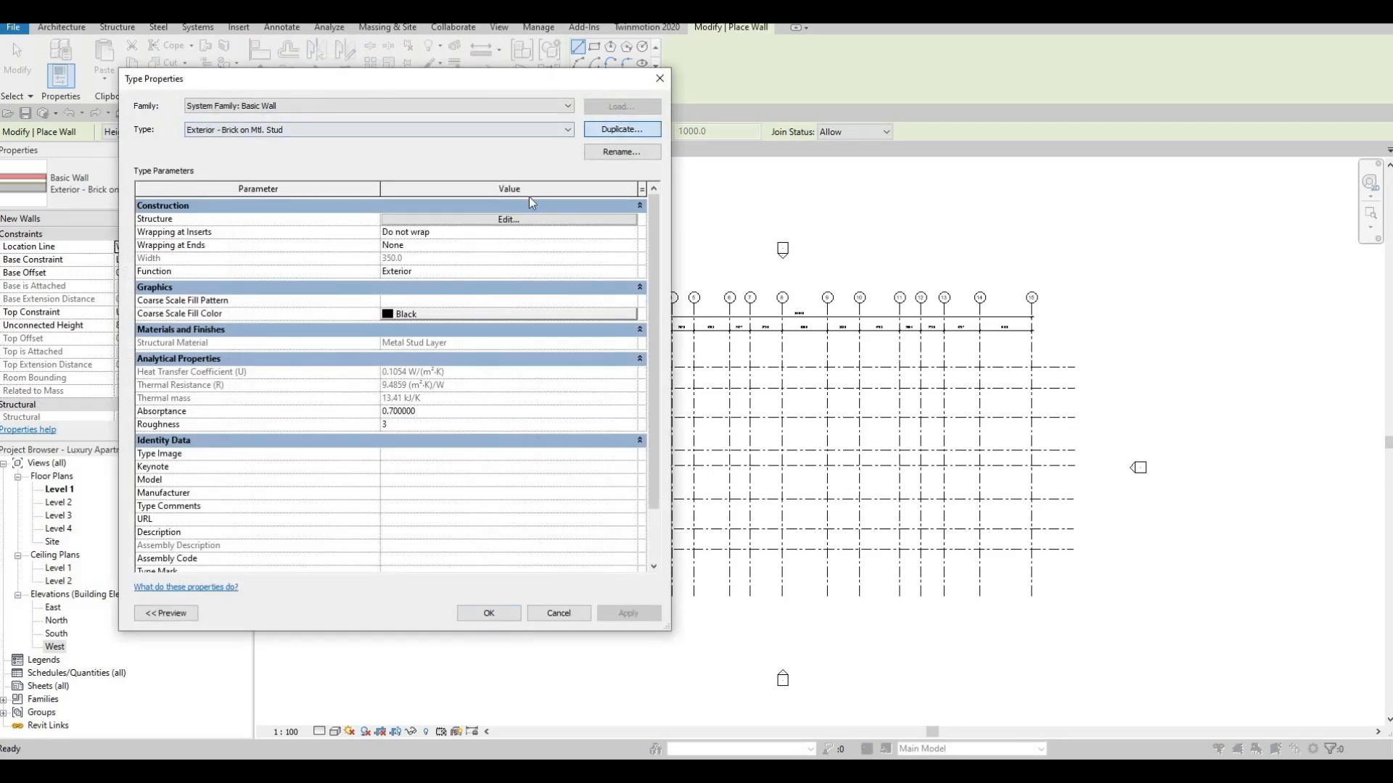
left_click(622, 129)
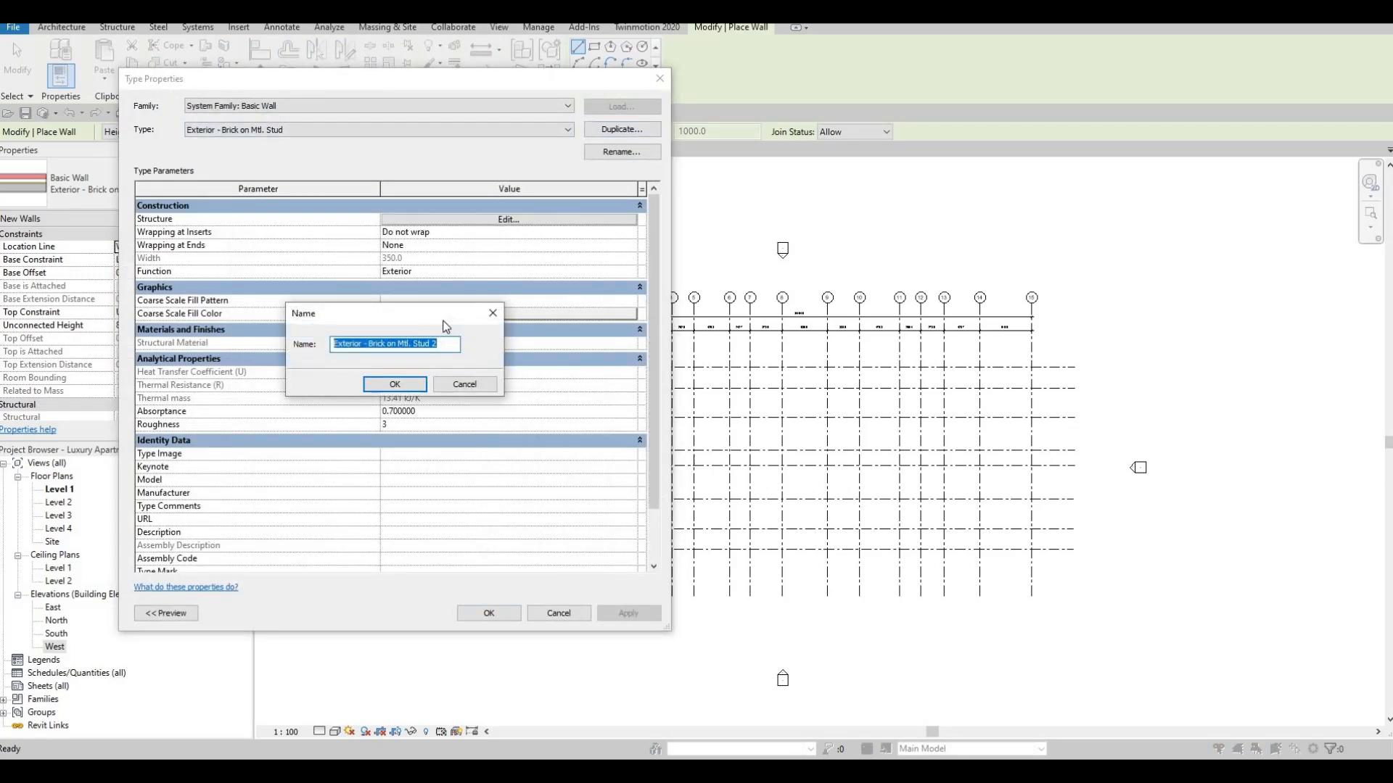
type("exte")
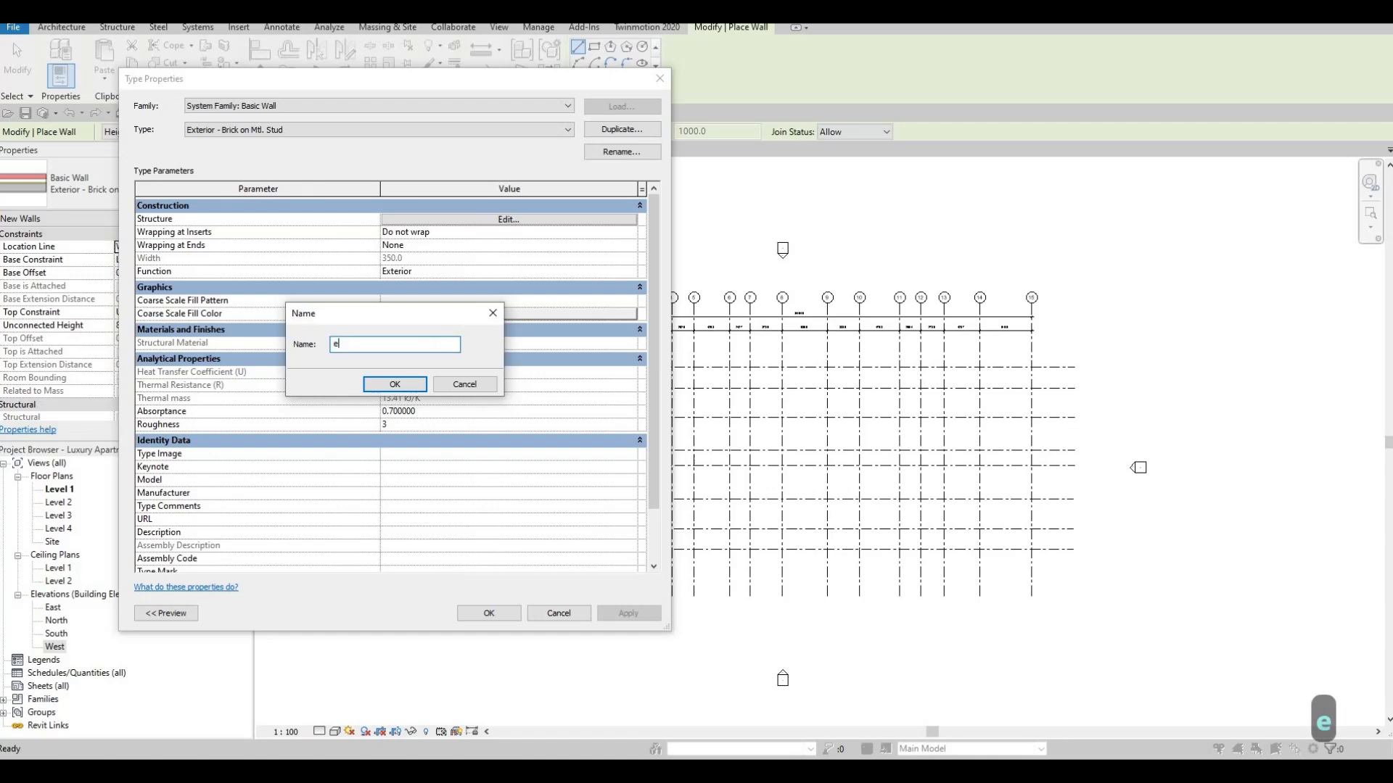
key("BackSpace")
key("BackSpace")
key("BackSpace")
key("BackSpace")
key("BackSpace")
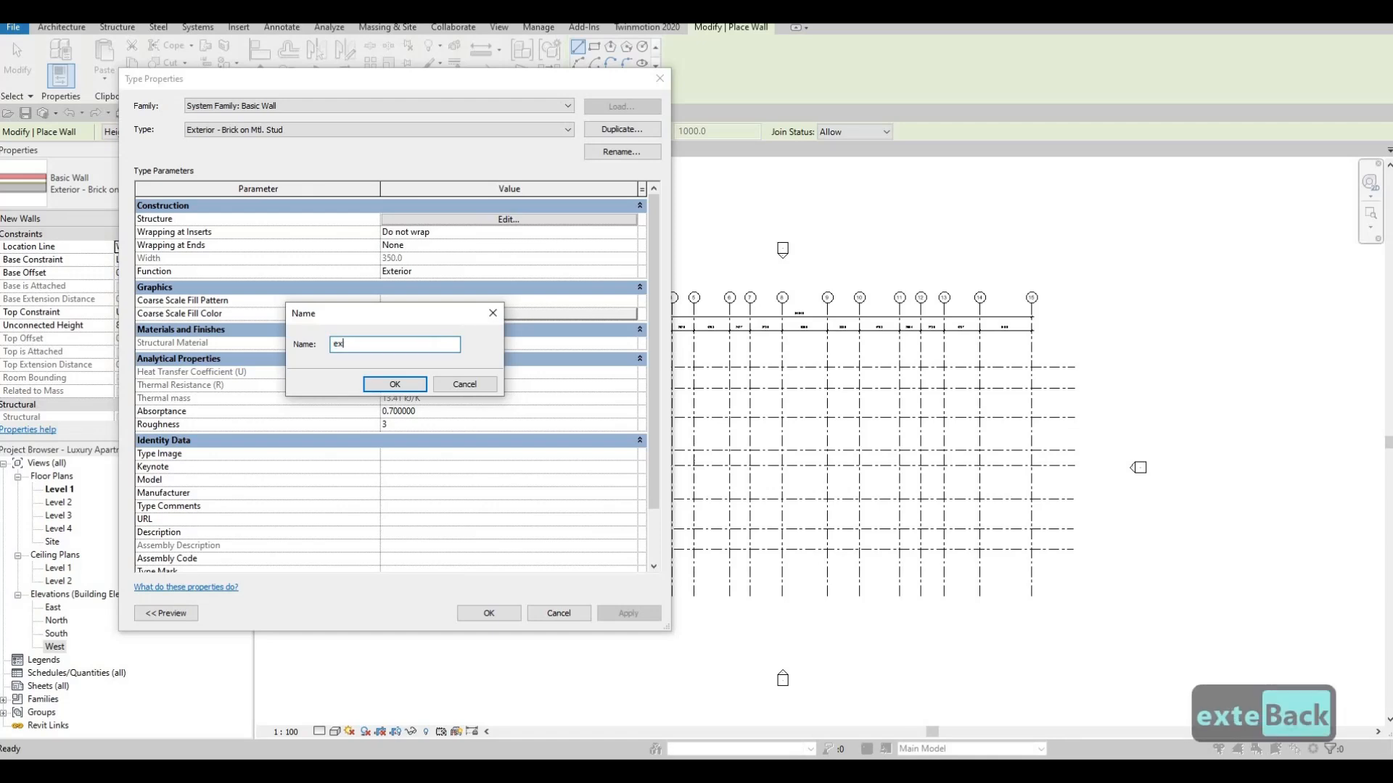
key("Caps_Lock")
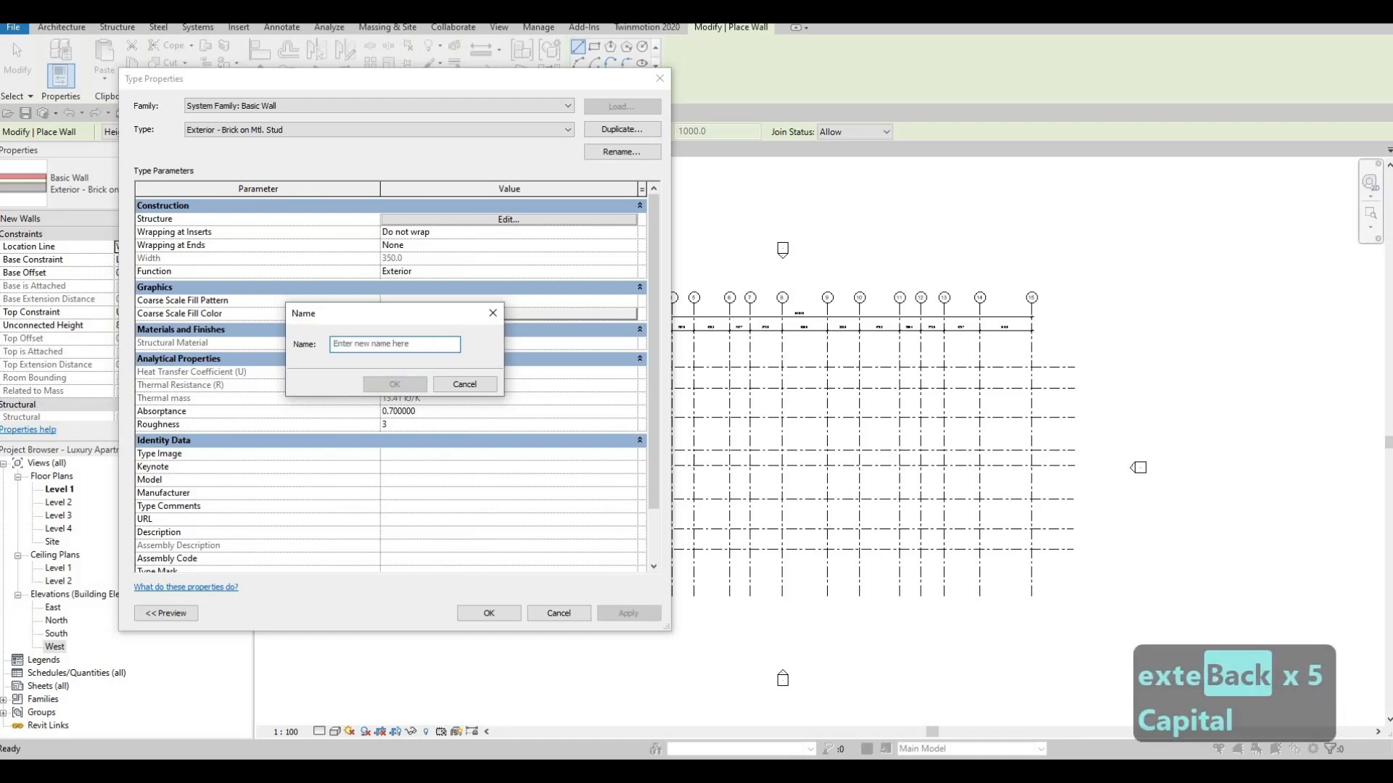
type("EXTERI")
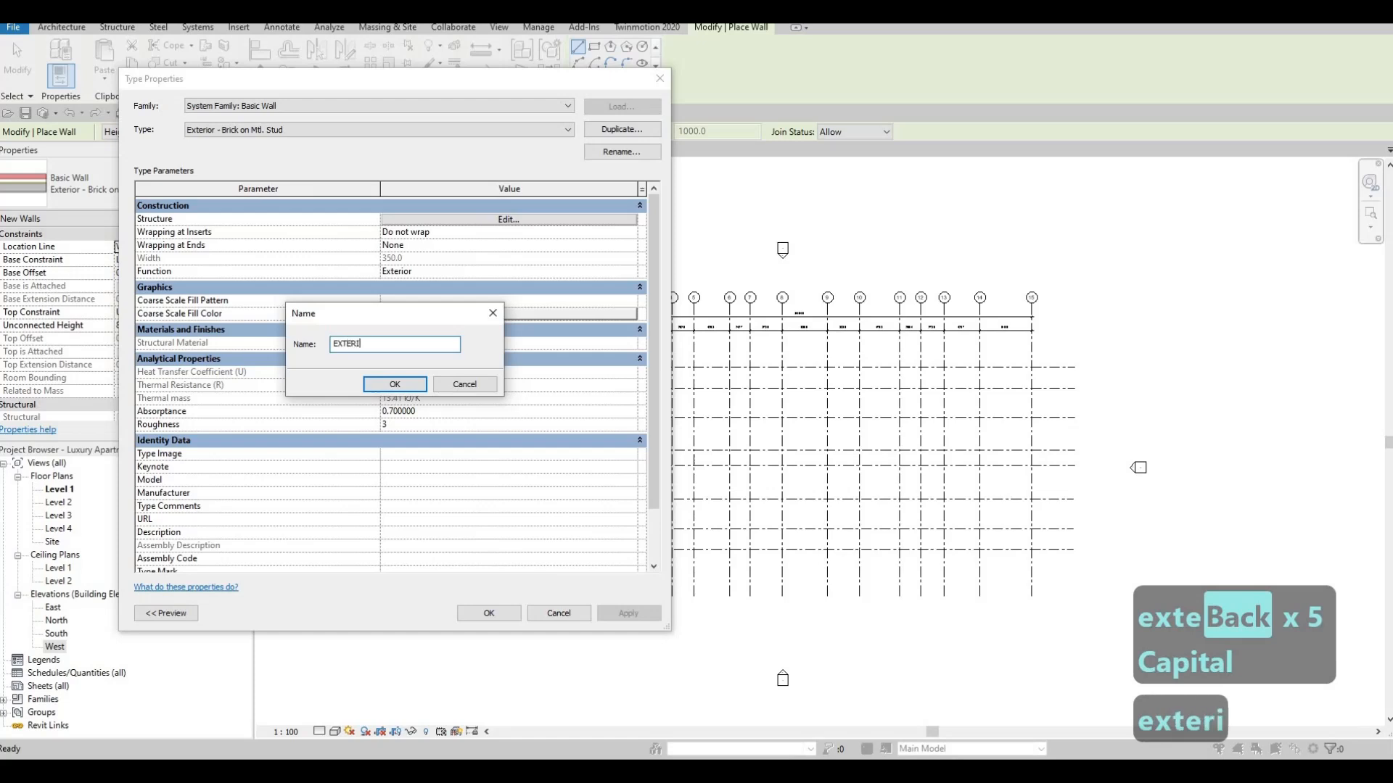
type("OR")
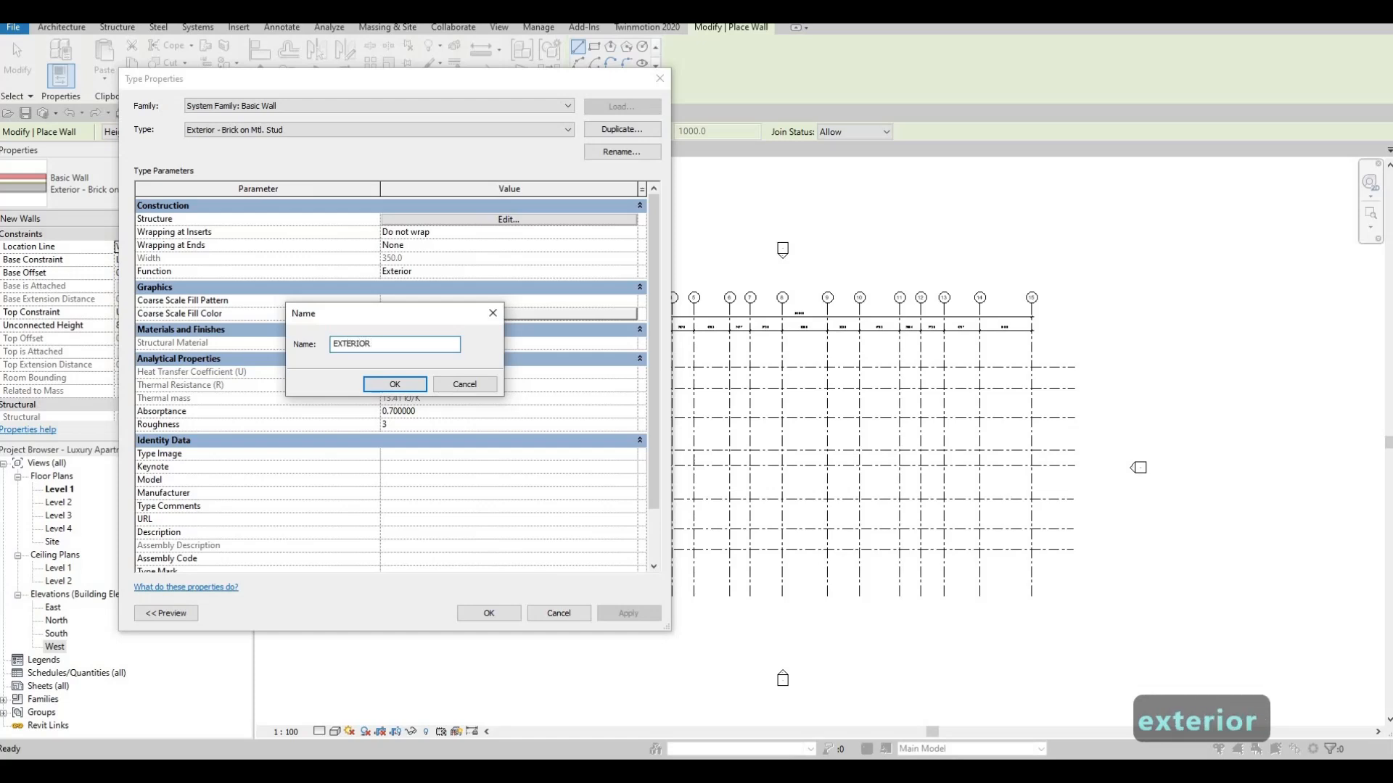
type(" WALL 1")
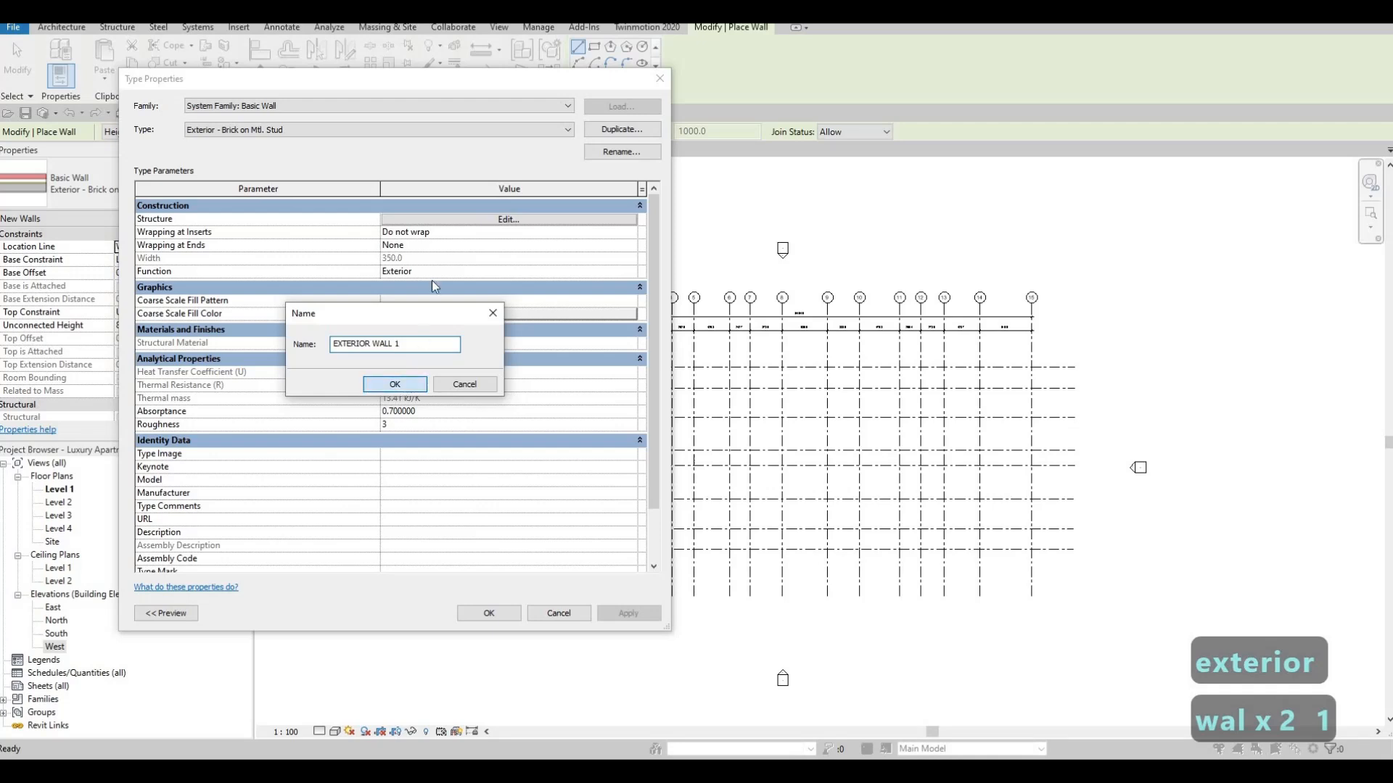
left_click(397, 386)
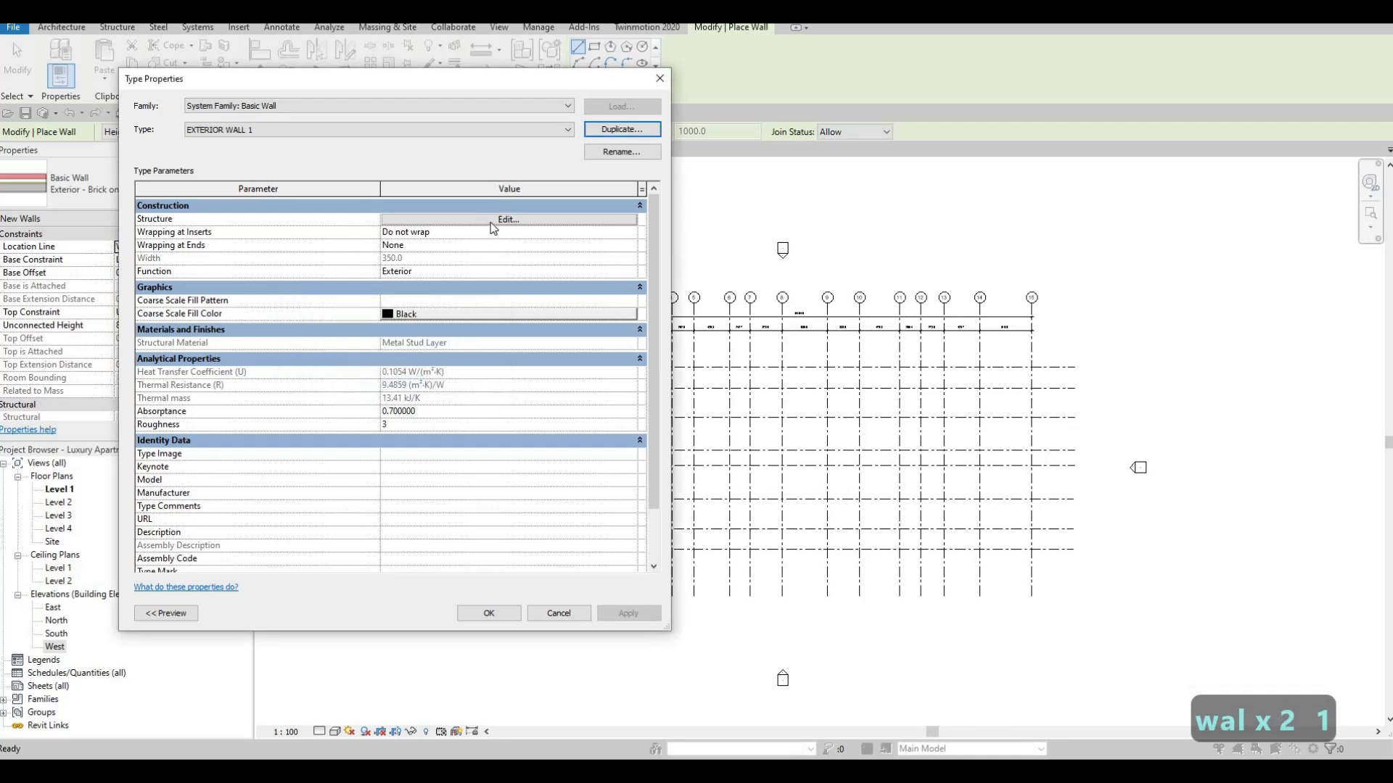
- Delete all layers outside the core boundaries from the EXTERIOR WALL 1 structure, on both the exterior and interior sides
left_click(491, 221)
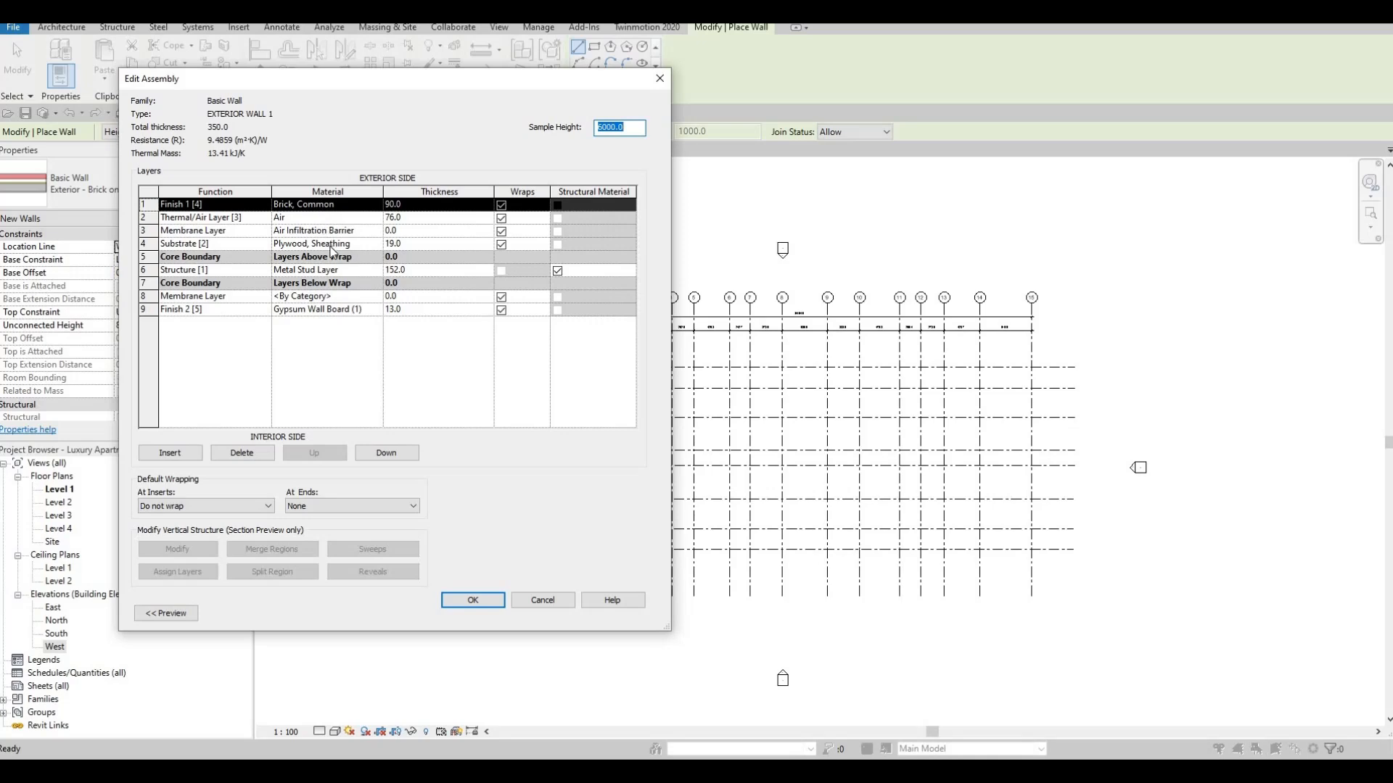
left_click(258, 456)
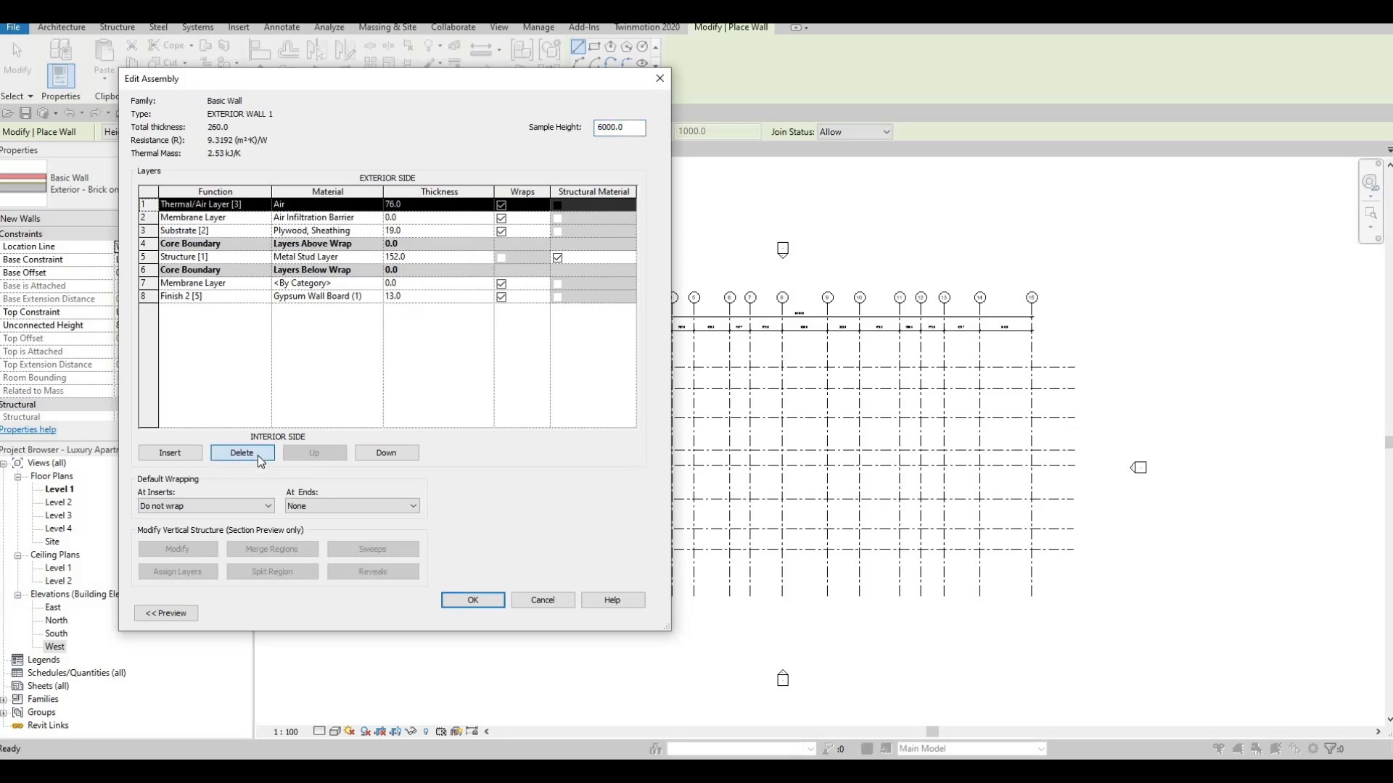
left_click(258, 456)
left_click(258, 455)
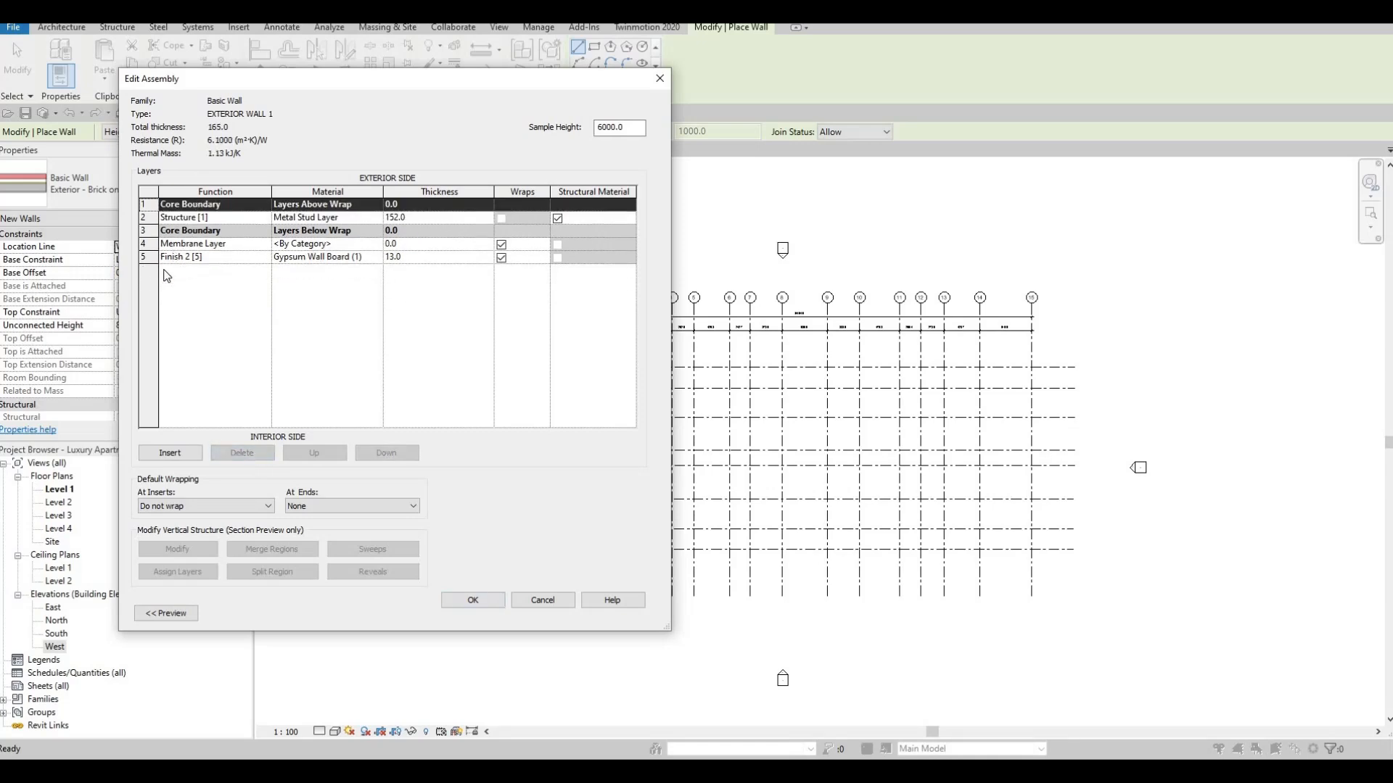
left_click(264, 415)
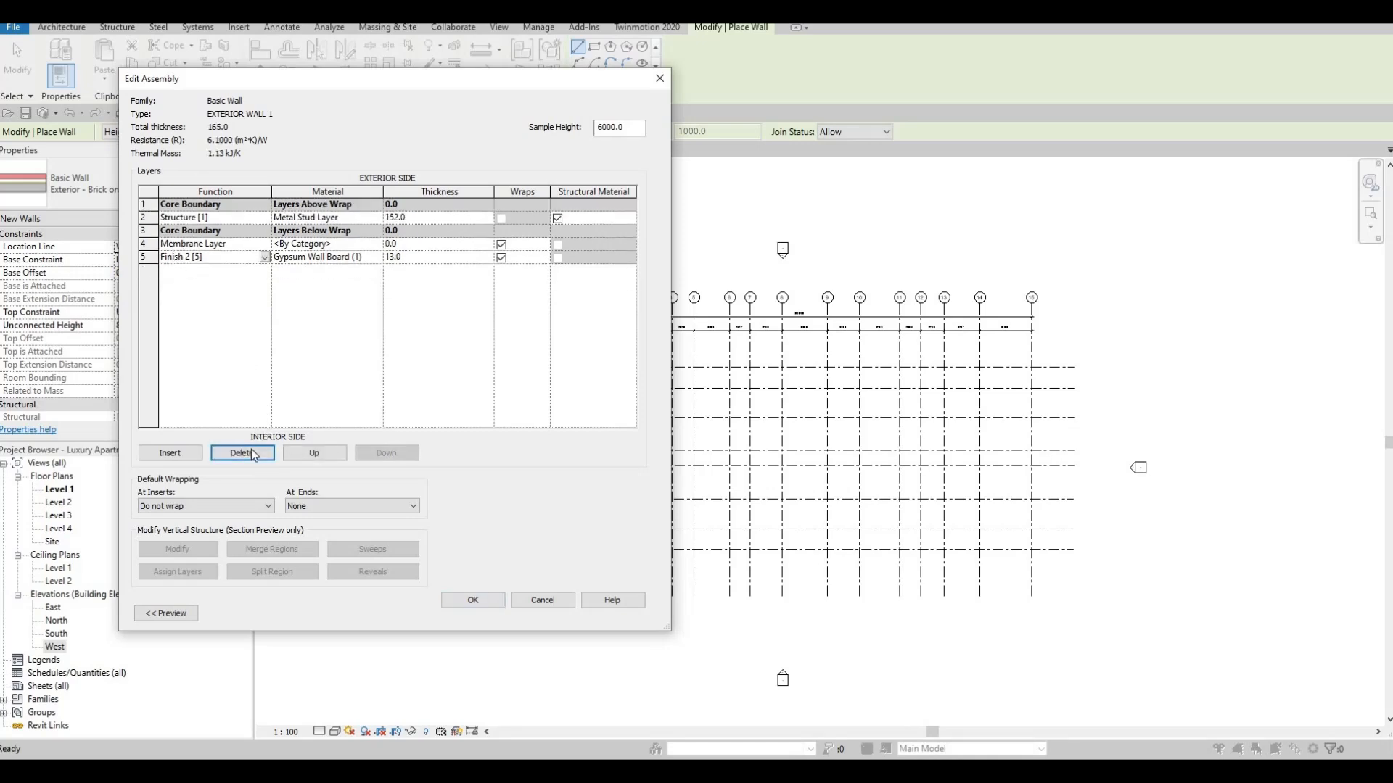
left_click(254, 455)
left_click(253, 454)
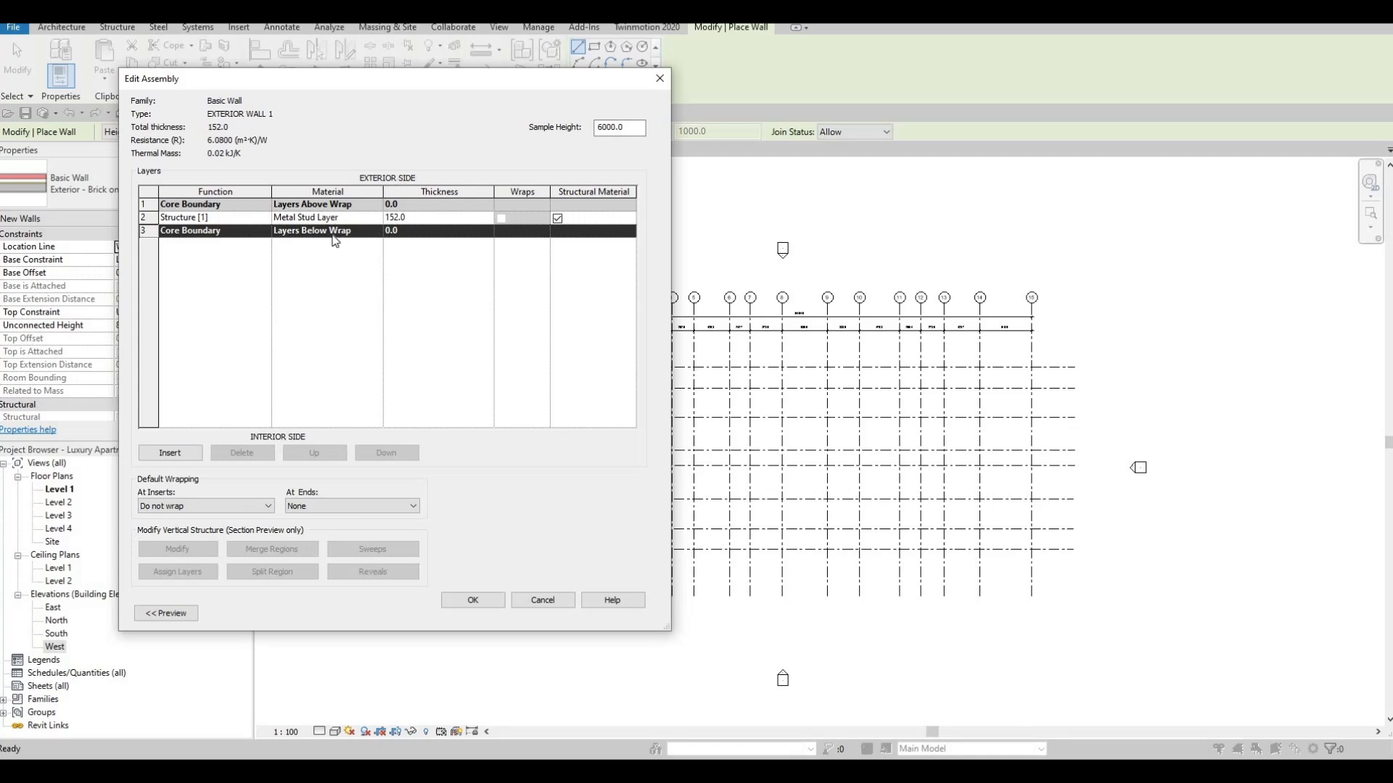
- Set the remaining structure layer to 200 mm thickness with Gypsum Wall Board material, and accept the wall type changes
left_click(419, 219)
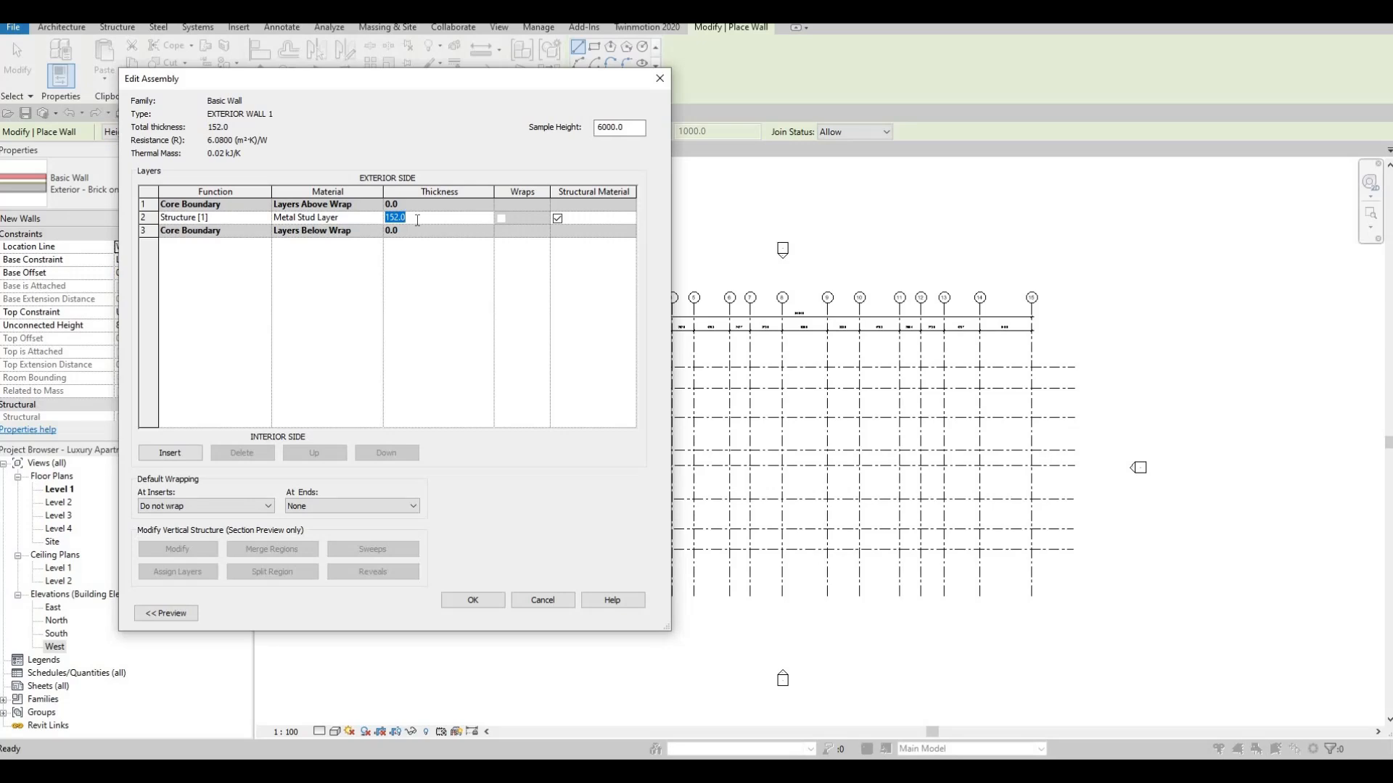
type("200")
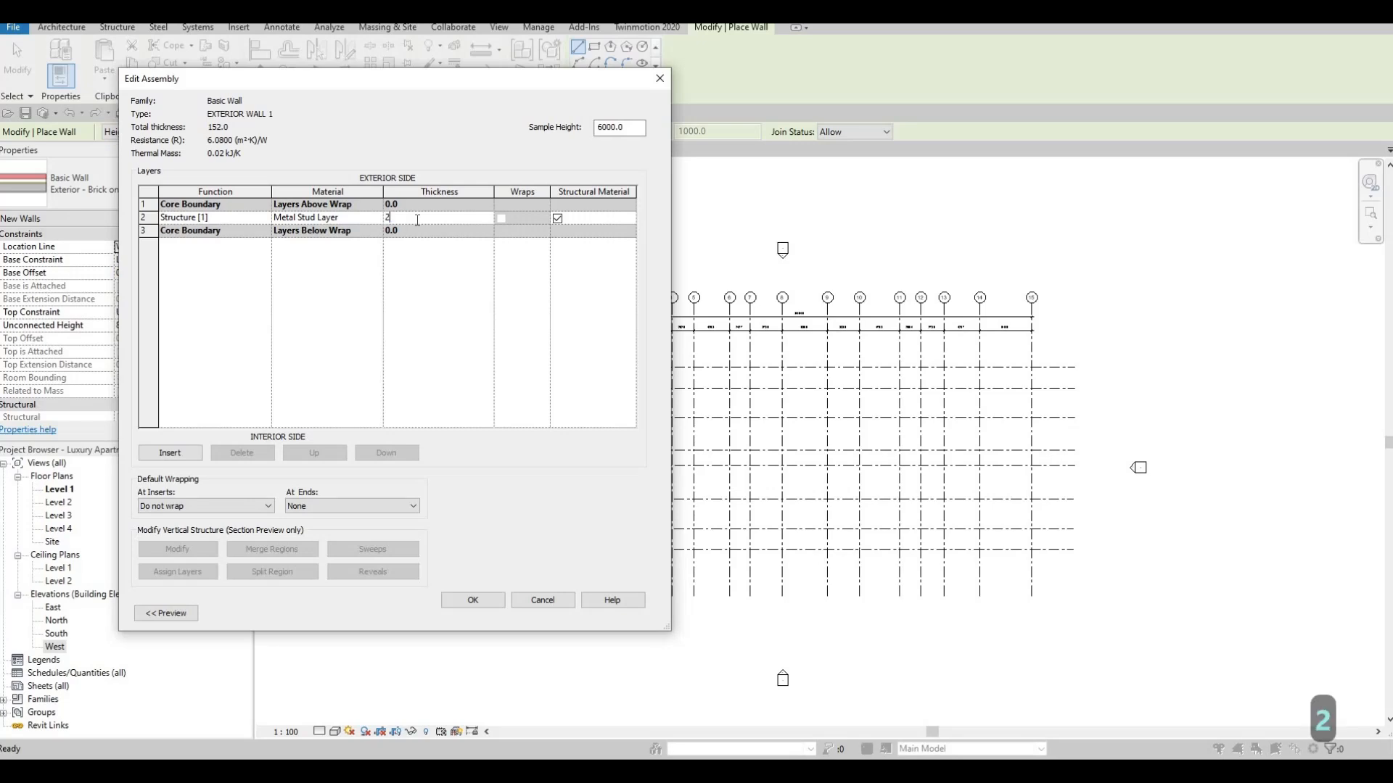
left_click(376, 223)
left_click(377, 218)
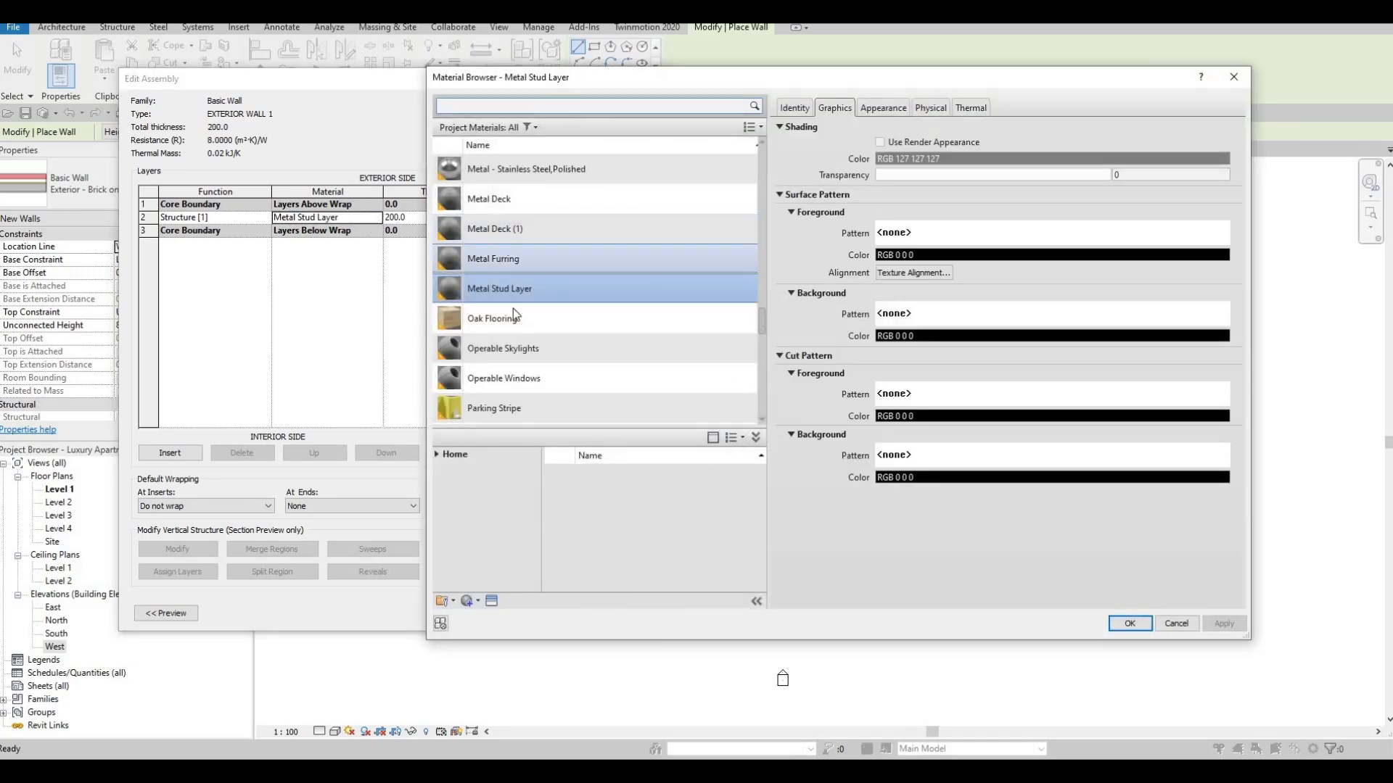
scroll(514, 315, "down", 5)
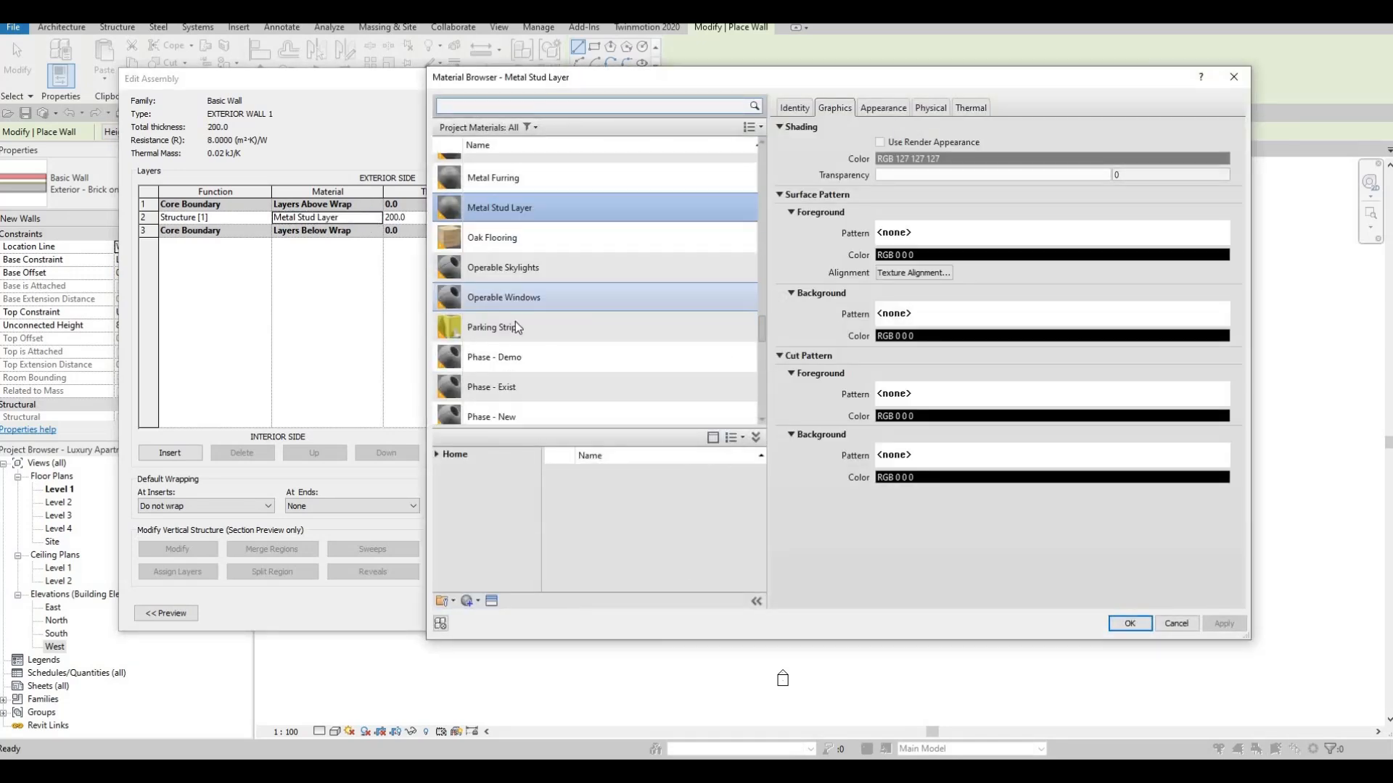
left_click(512, 106)
type("GYP")
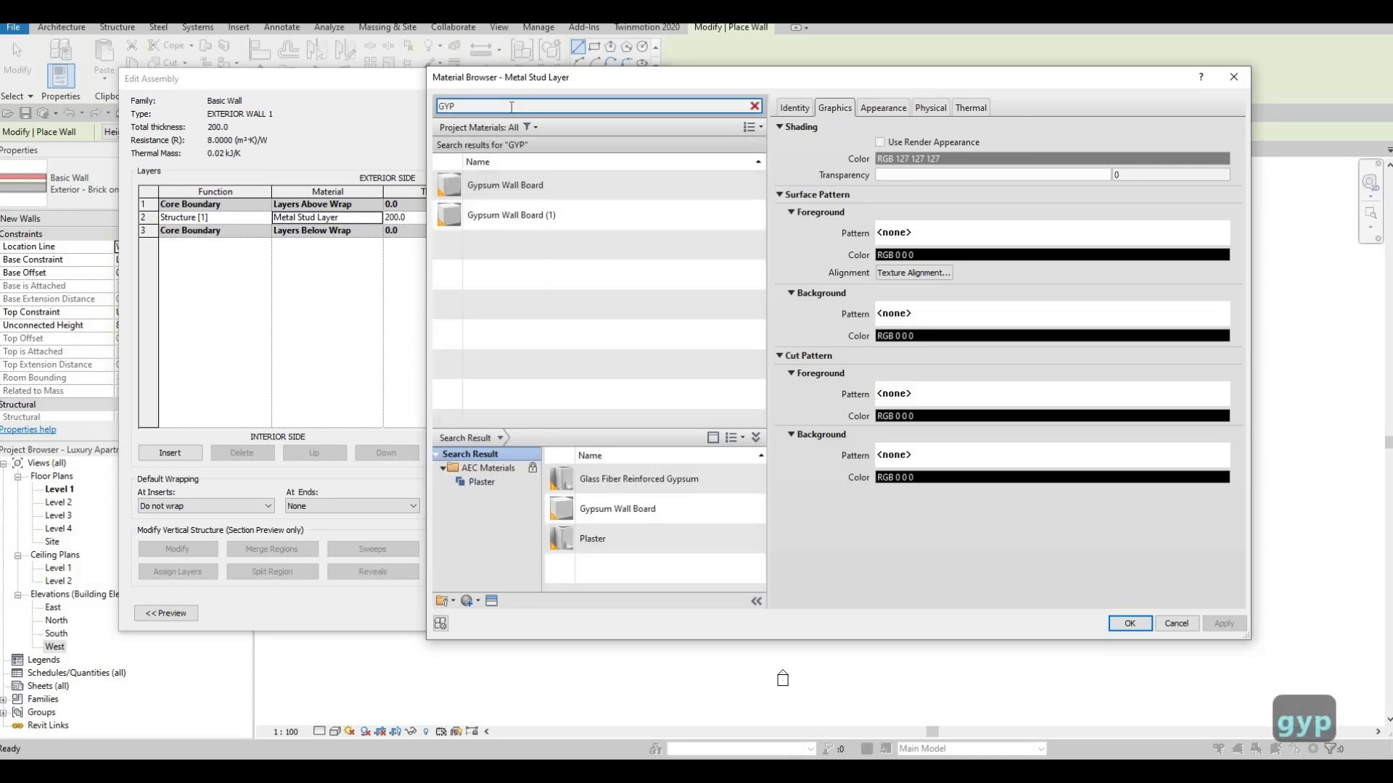
key("BackSpace")
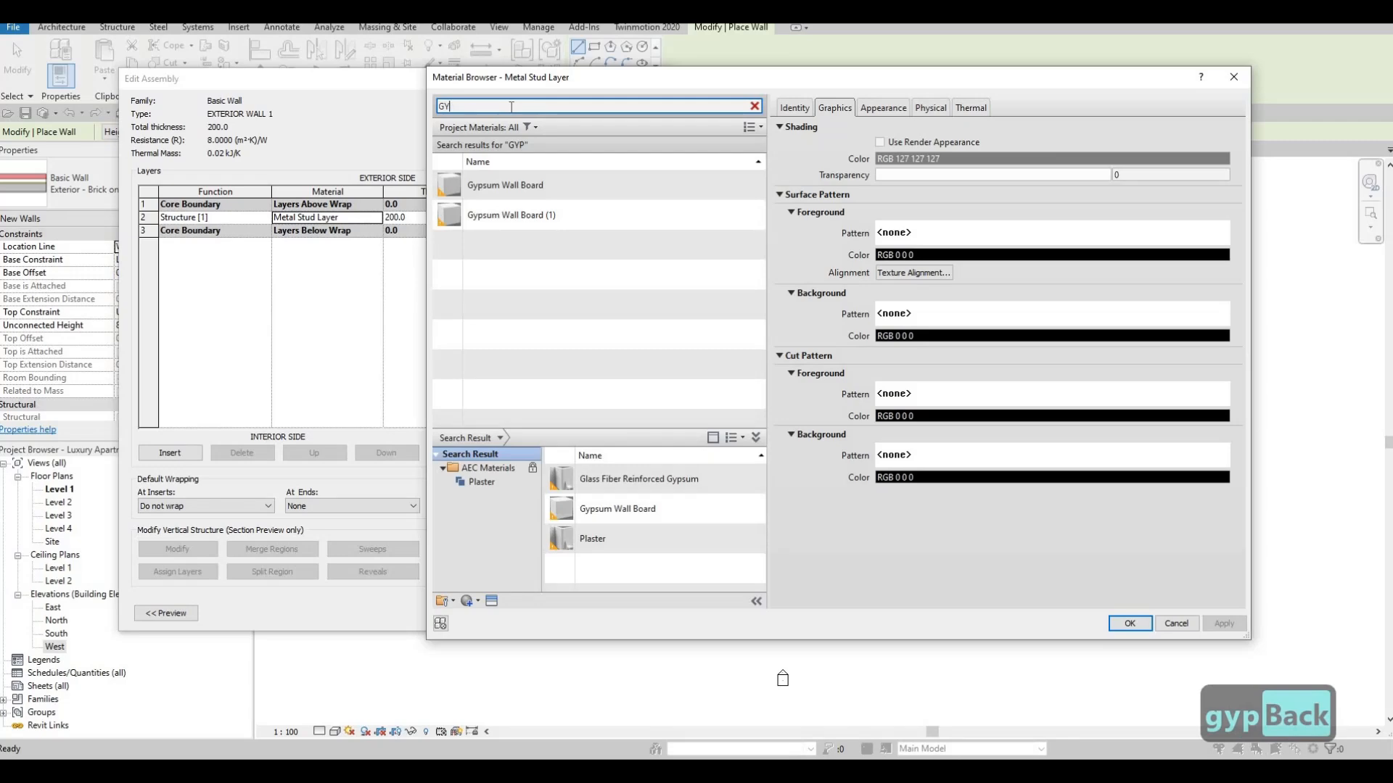
left_click(524, 186)
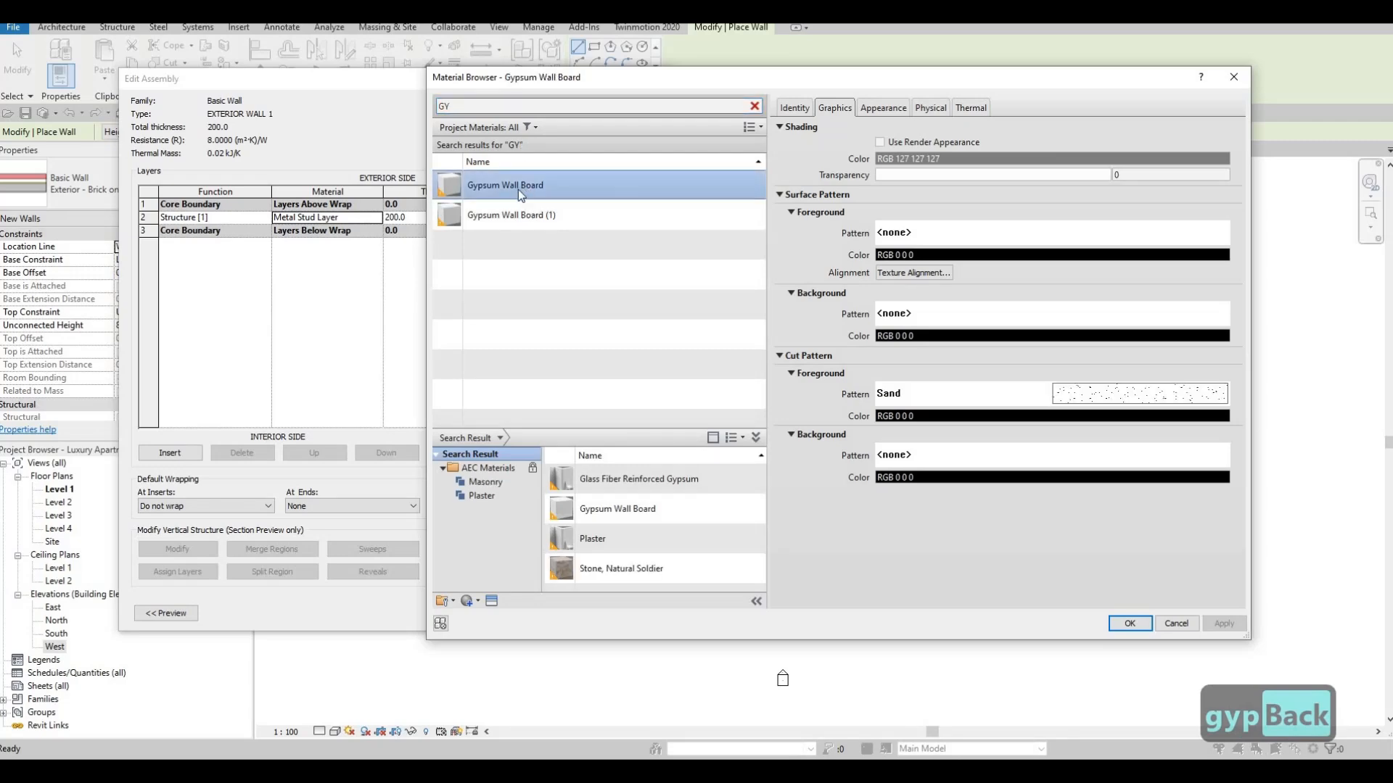
double_click(521, 186)
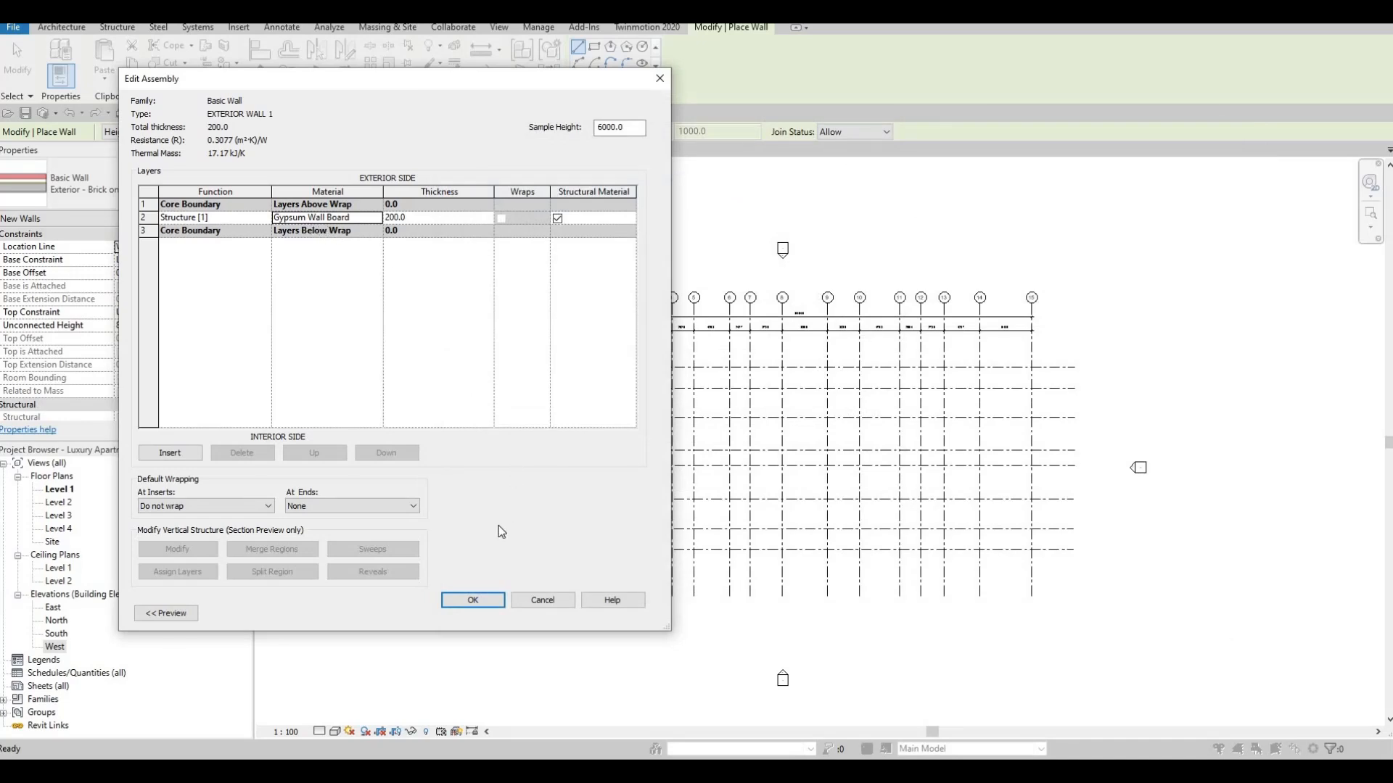
left_click(472, 601)
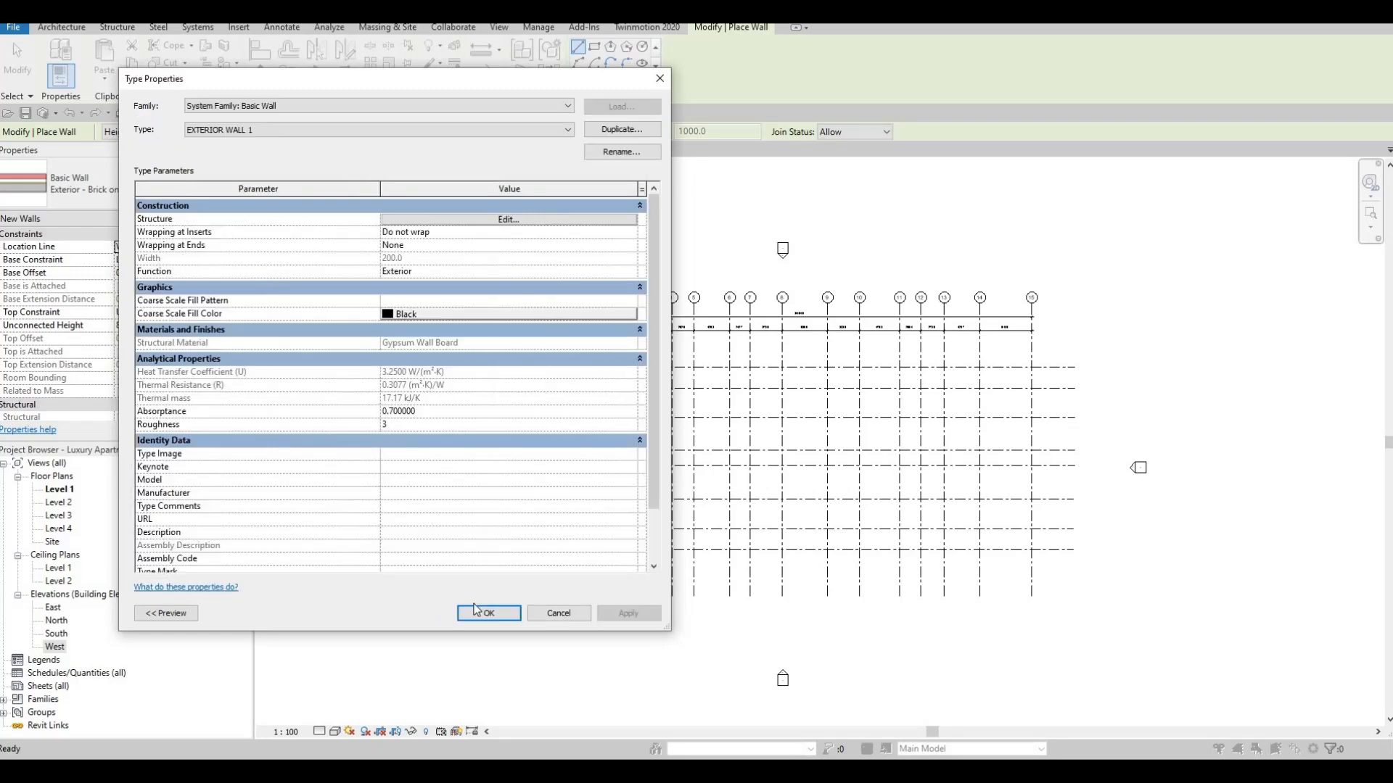
left_click(473, 614)
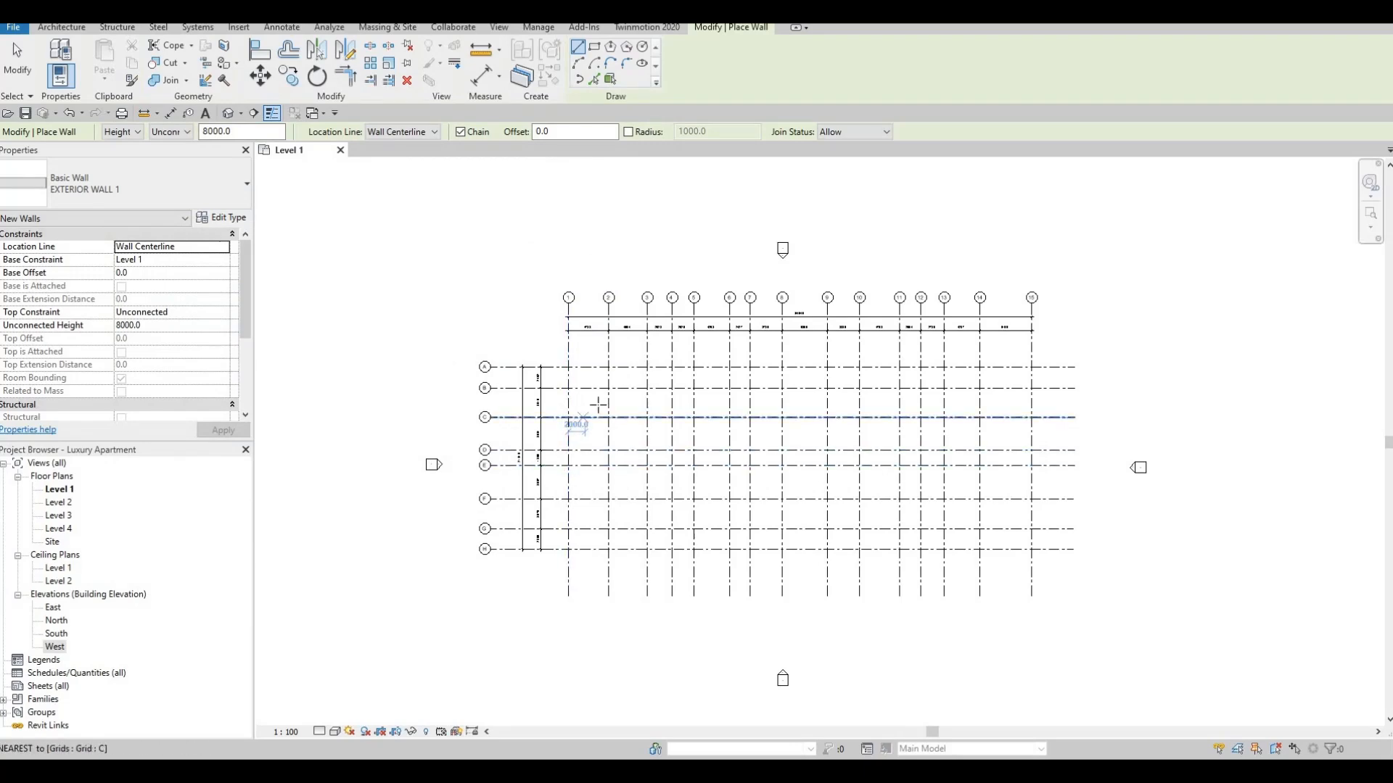
- Set the top constraint of the new walls to Up to level: Level 2
scroll(601, 393, "up", 4)
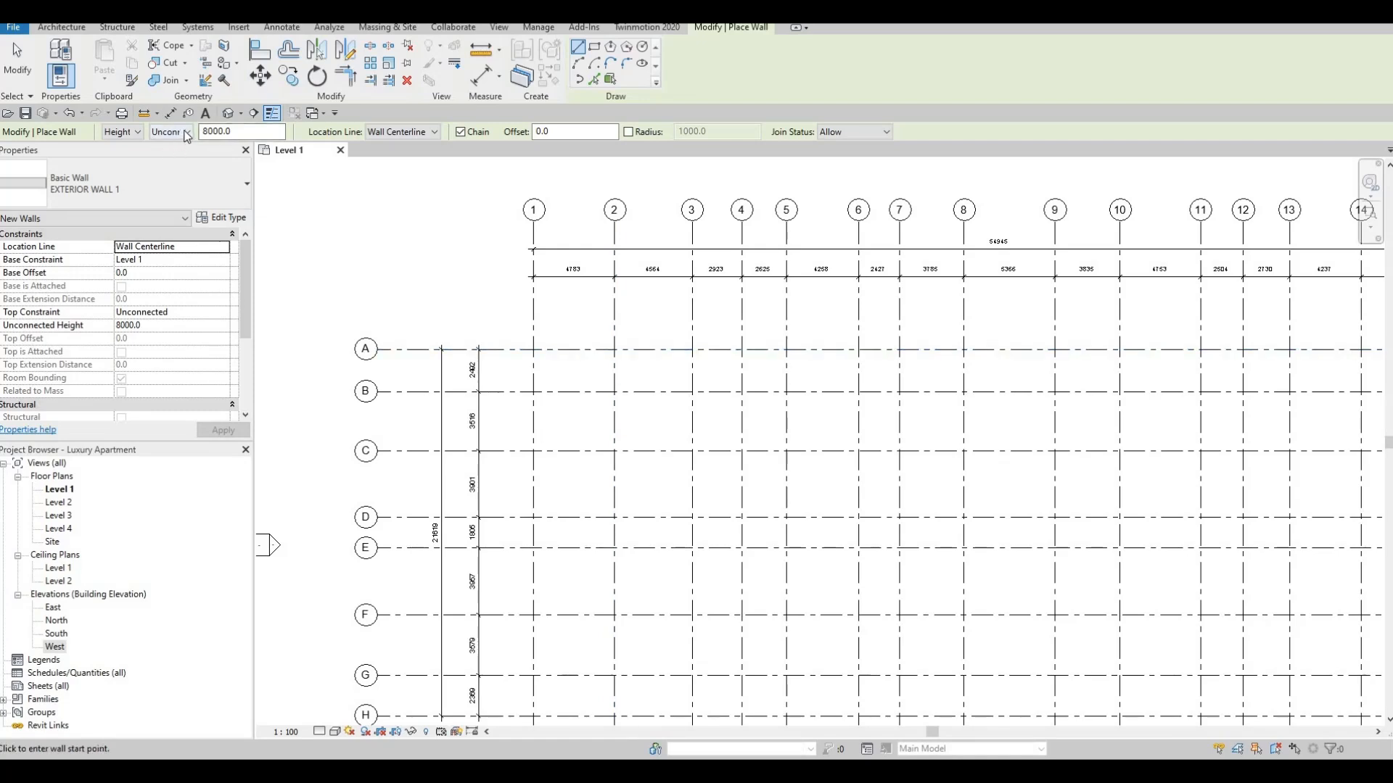
left_click(179, 314)
left_click(223, 314)
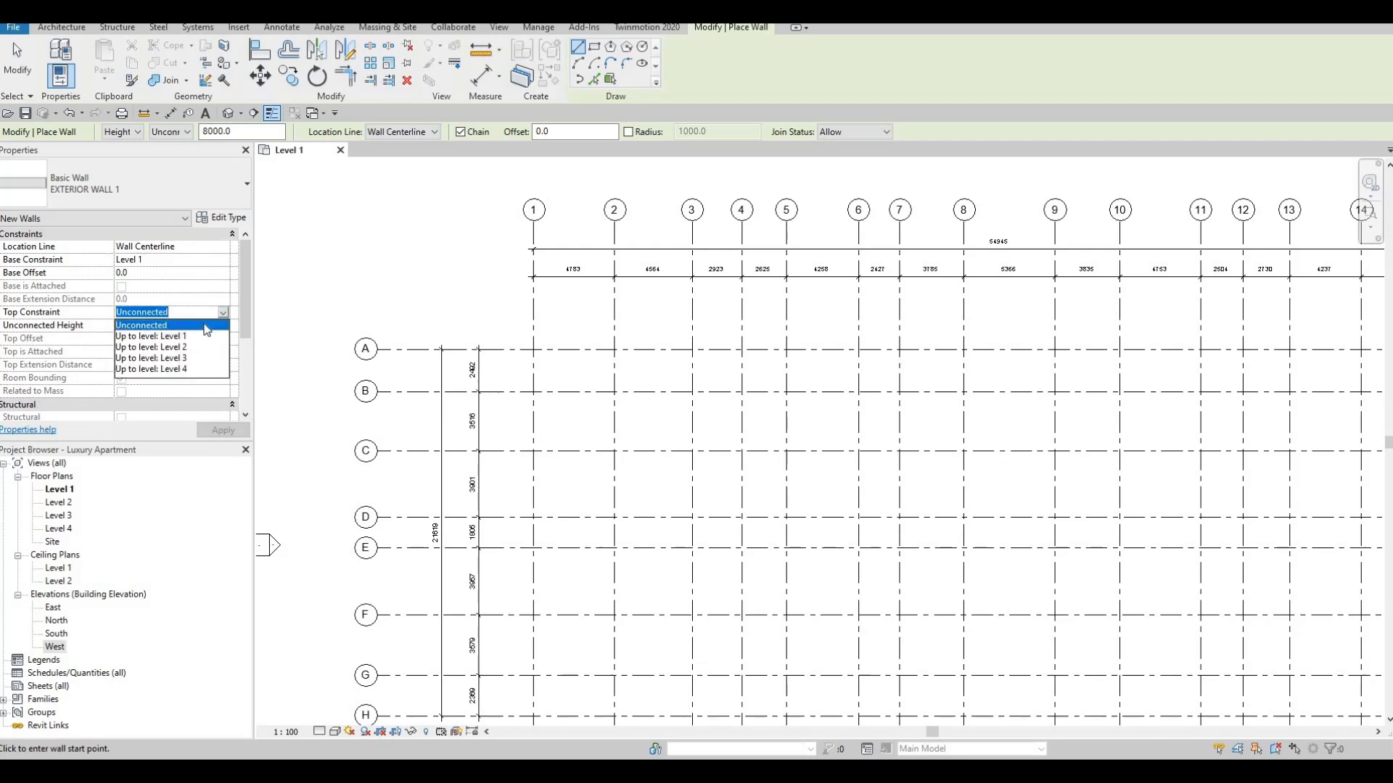
left_click(174, 348)
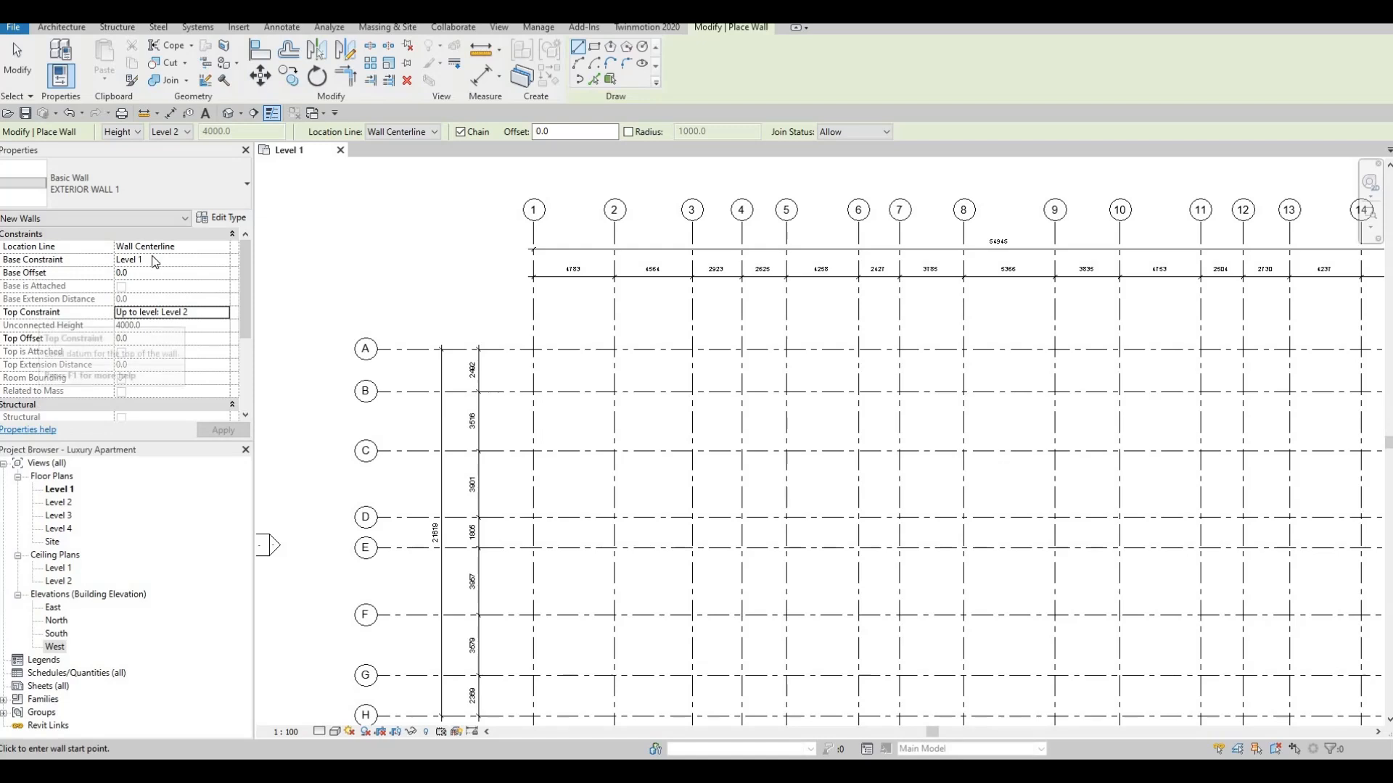
- Switch the new walls' height limit to Unconnected and back to Level 2
left_click(188, 132)
left_click(181, 190)
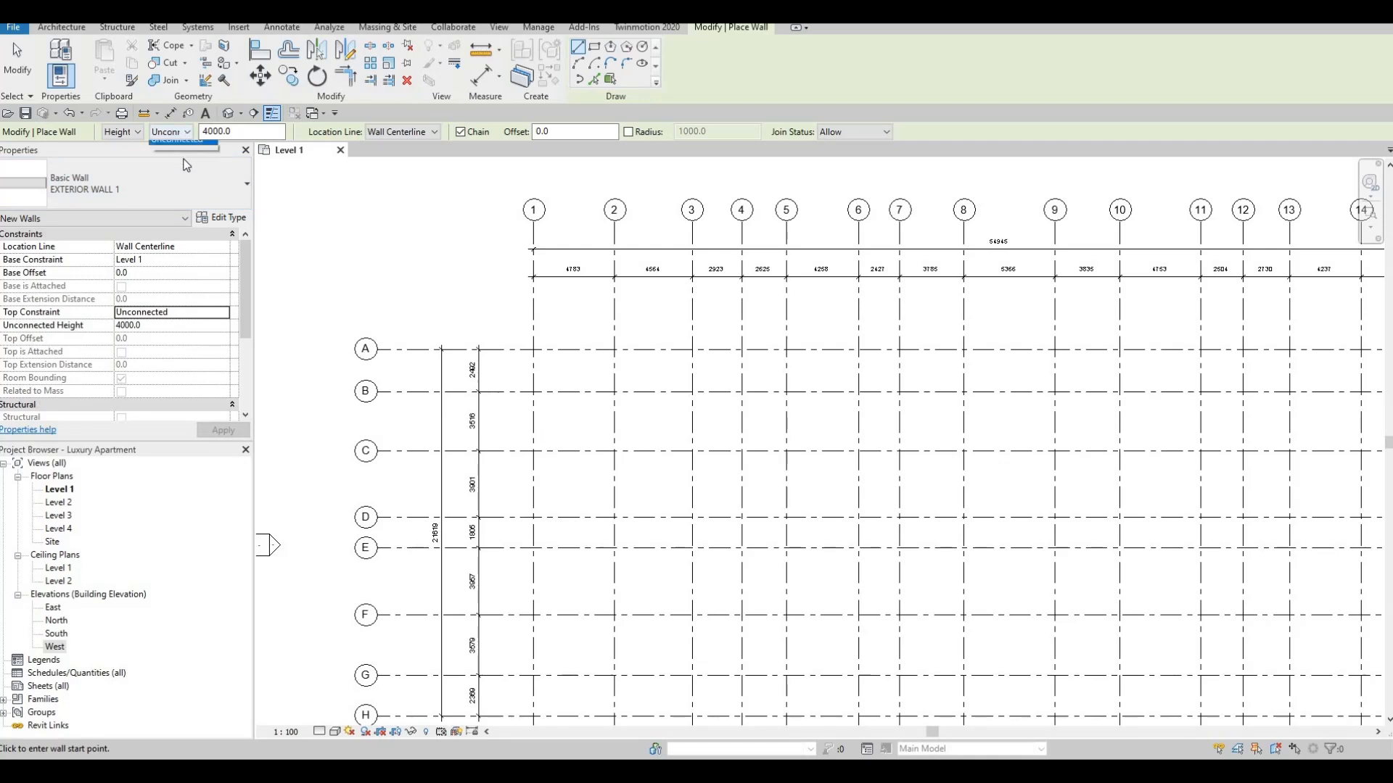
left_click(188, 132)
left_click(181, 155)
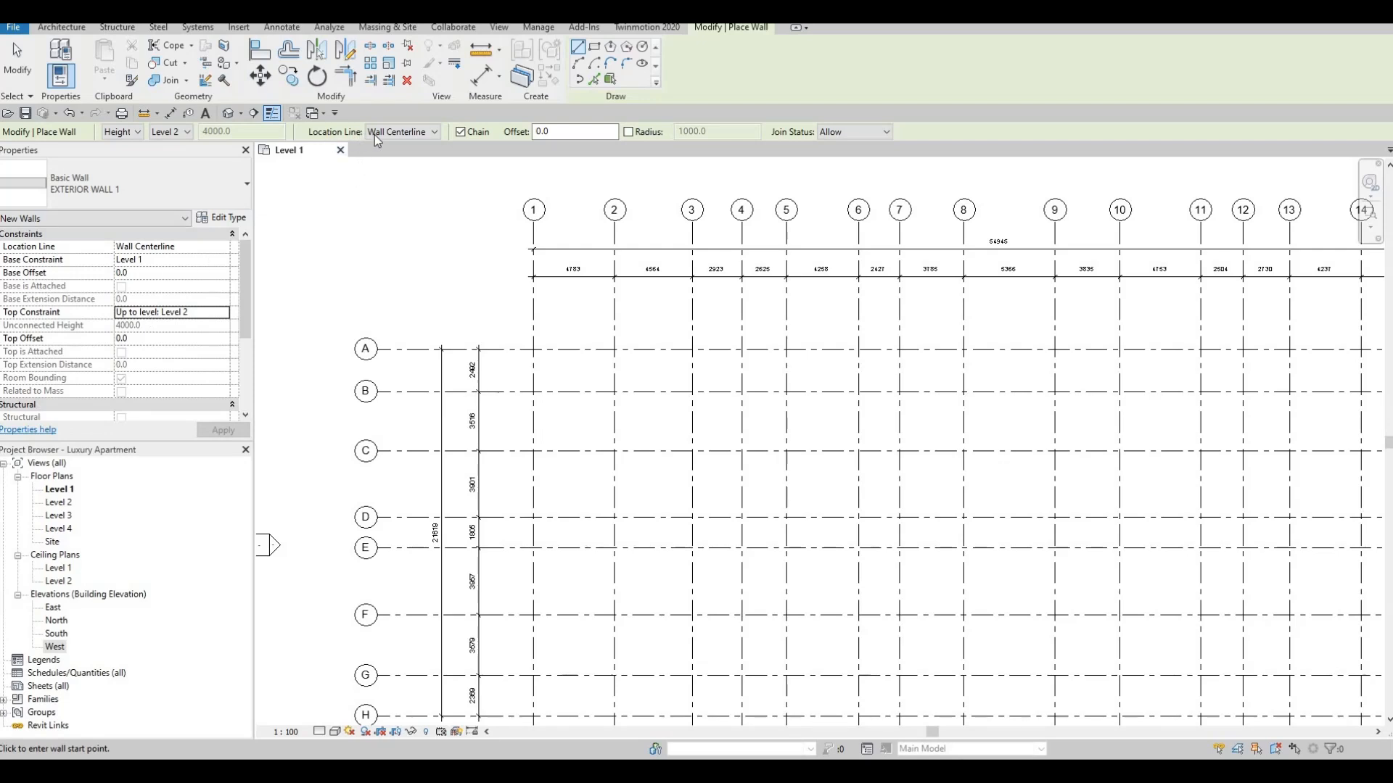
left_click(410, 132)
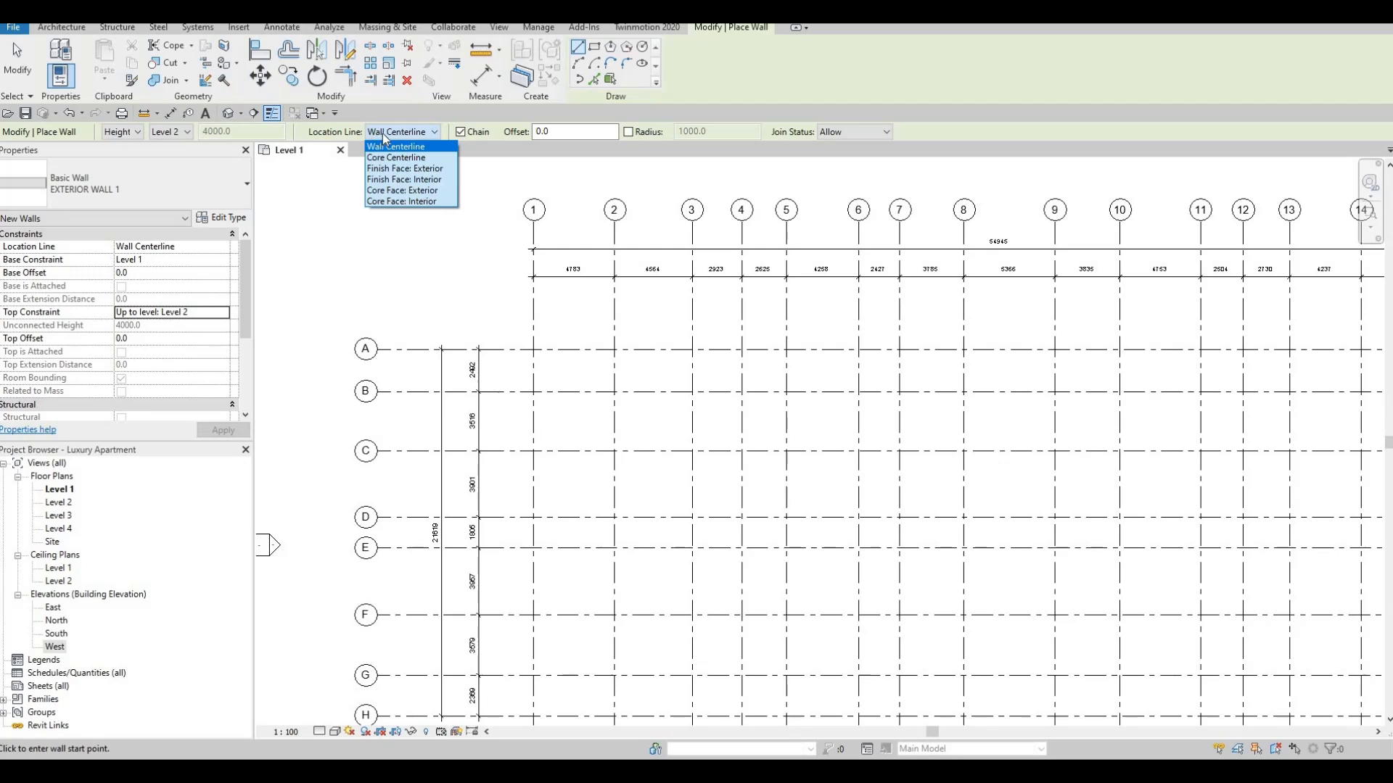
scroll(542, 348, "down", 1)
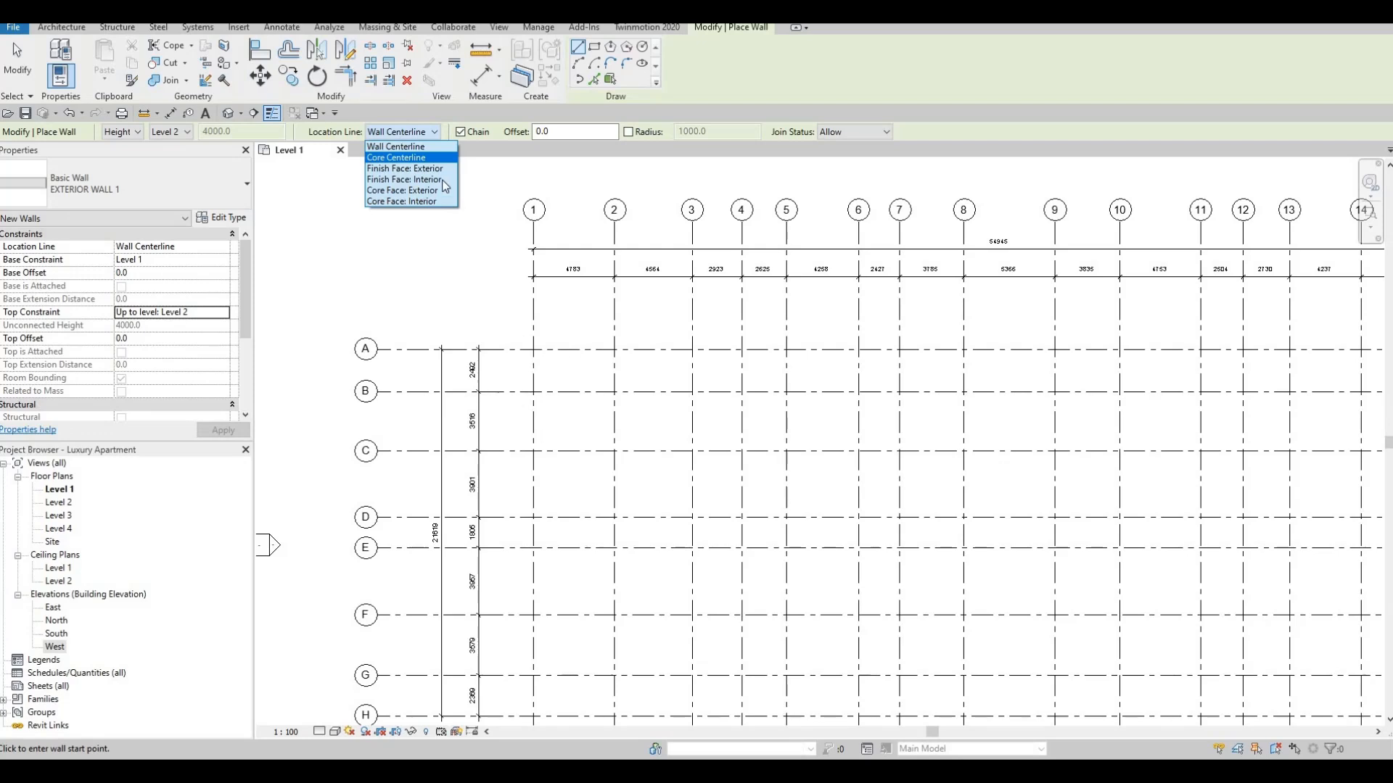
left_click(461, 138)
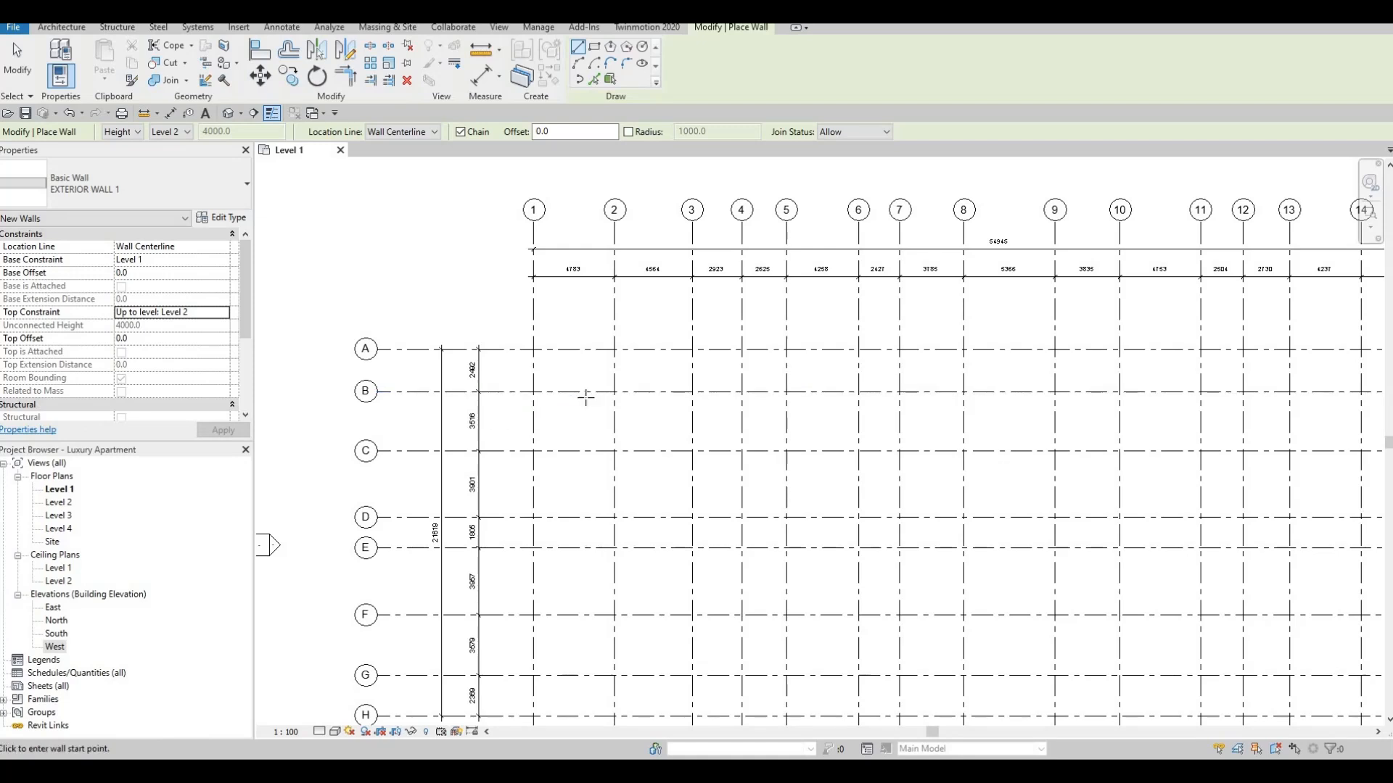
- Draw an EXTERIOR WALL 1 wall along grid B from grid 2 to grid 15
key("F1")
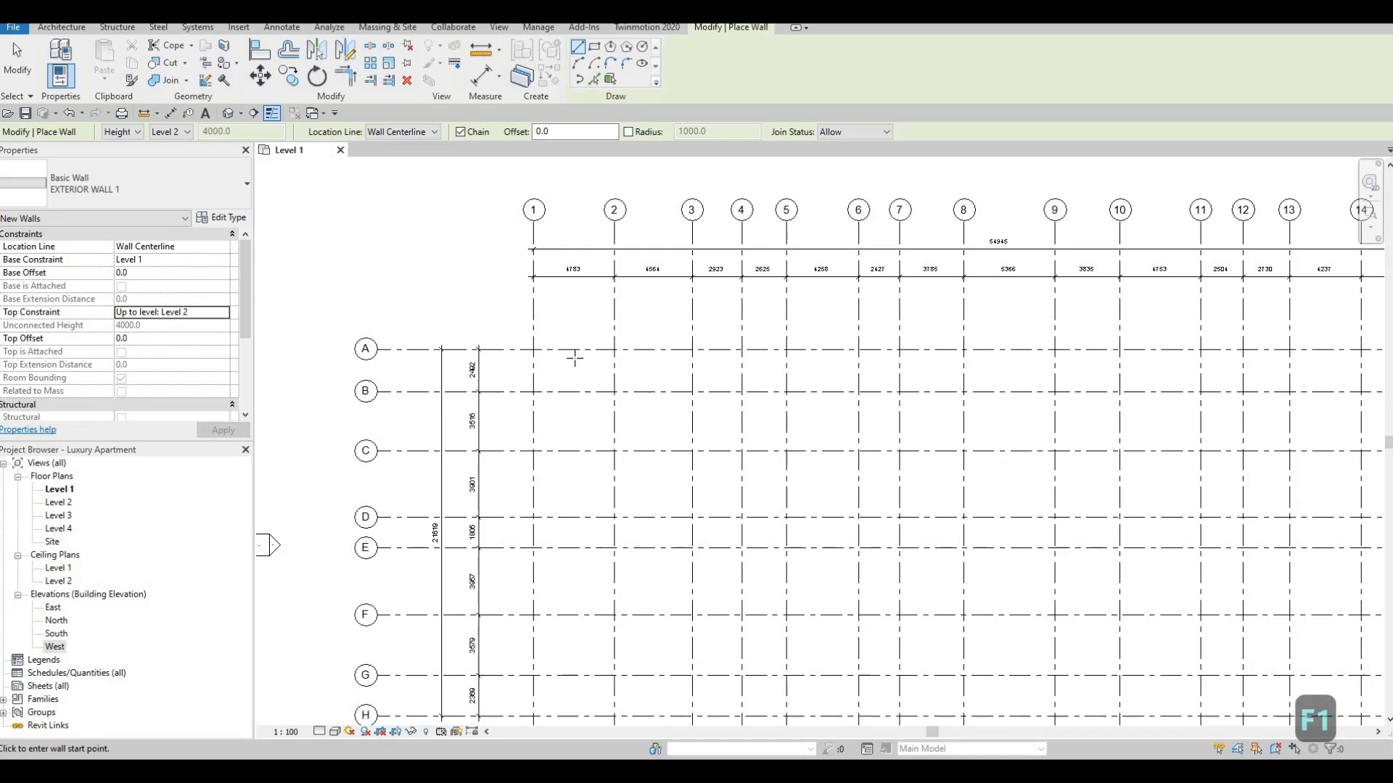
left_click(615, 392)
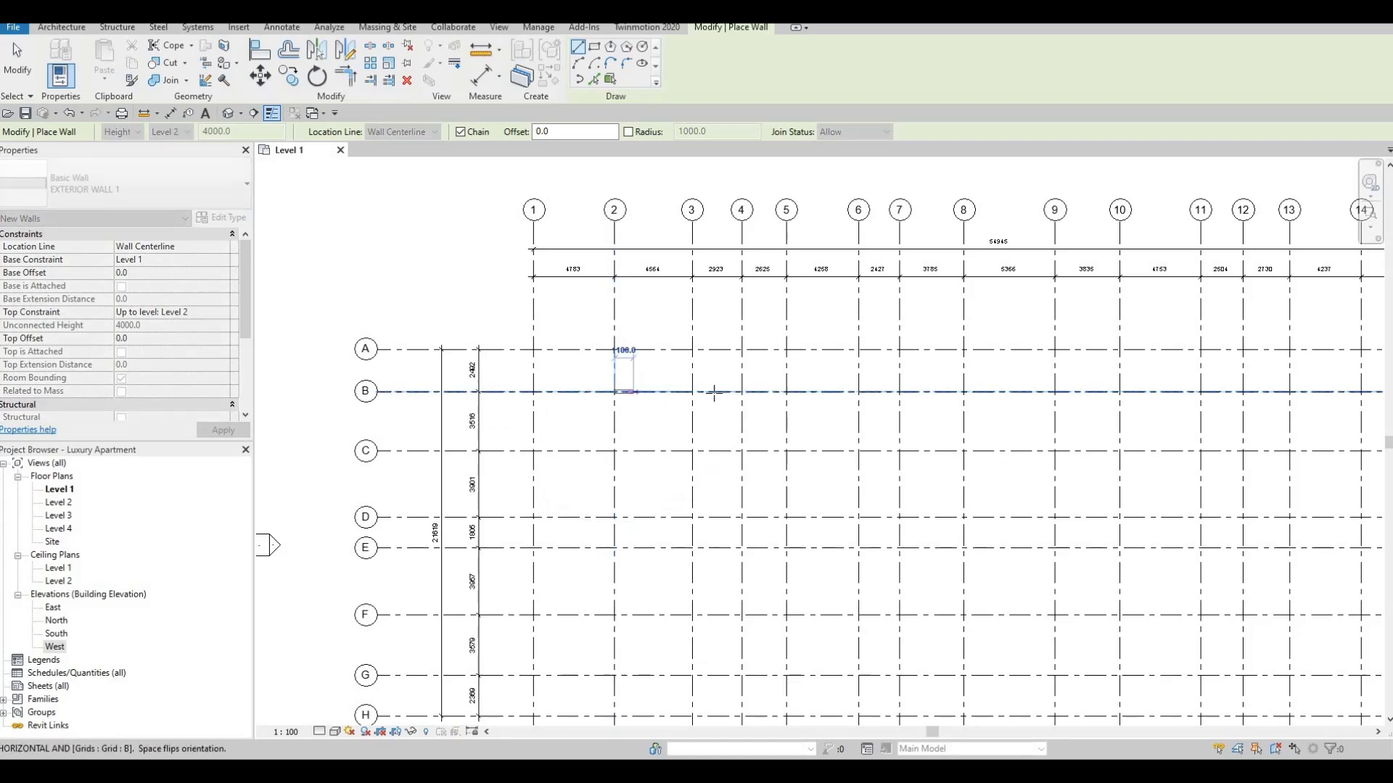
middle_click_drag(719, 423, 707, 420)
scroll(1052, 407, "down", 2)
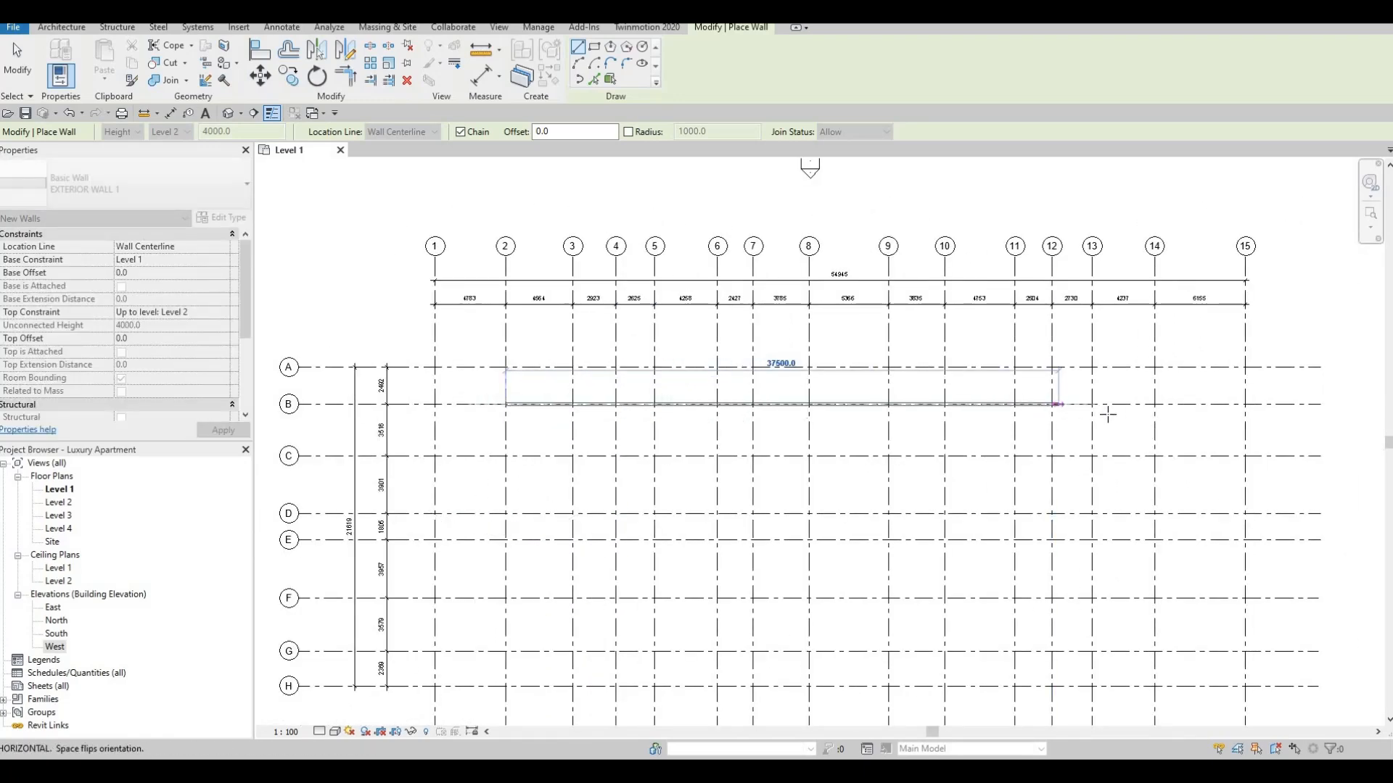
left_click(1245, 404)
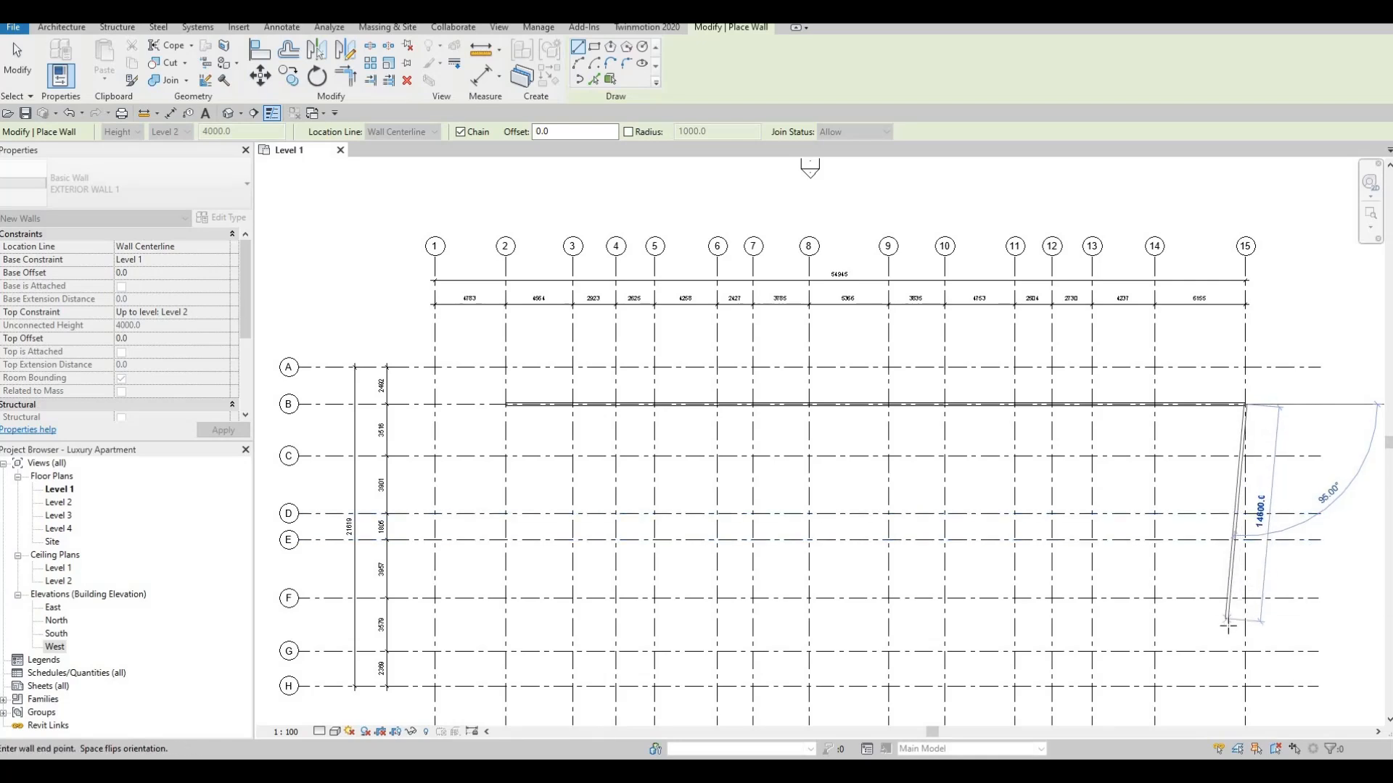
- Continue the wall chain down grid 15 to grid G and back along grid G to grid 2
middle_click_drag(1228, 625, 1185, 479)
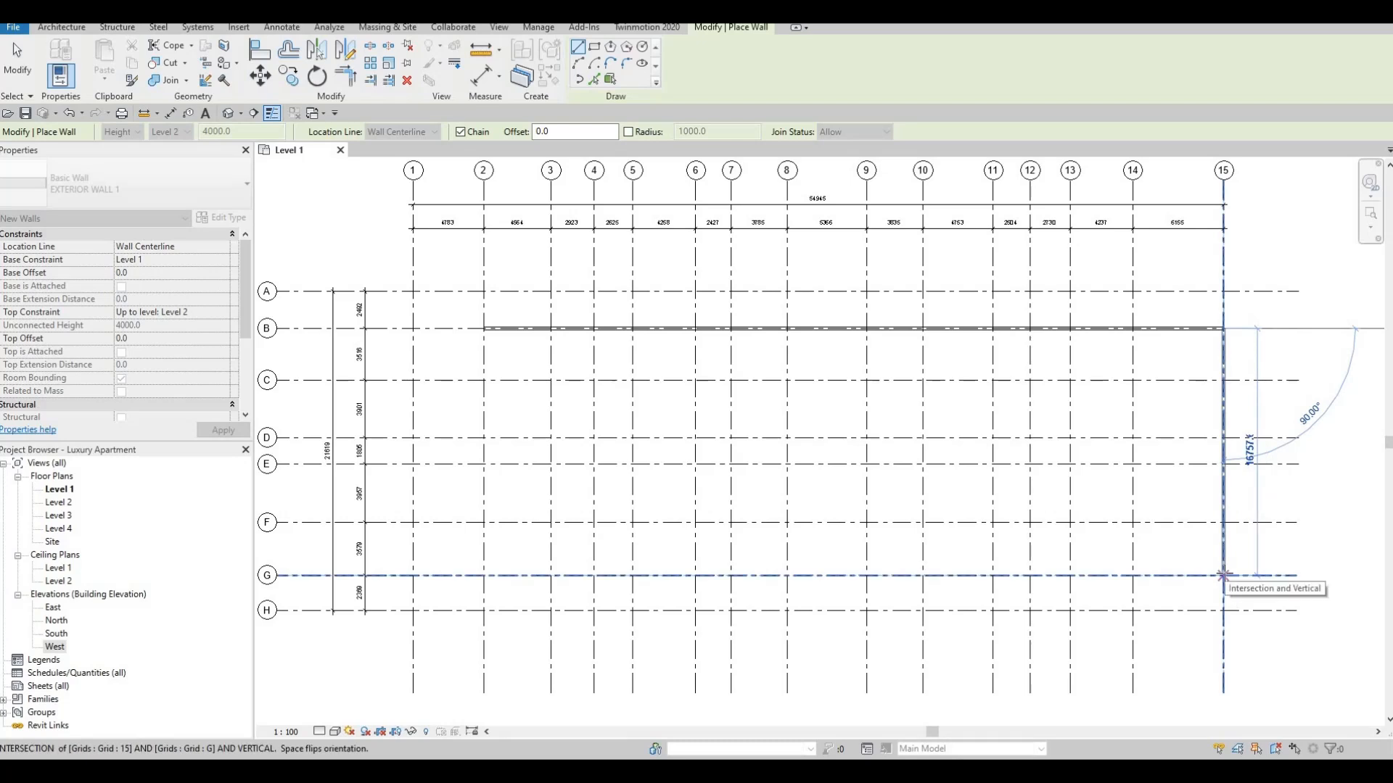
left_click(1223, 576)
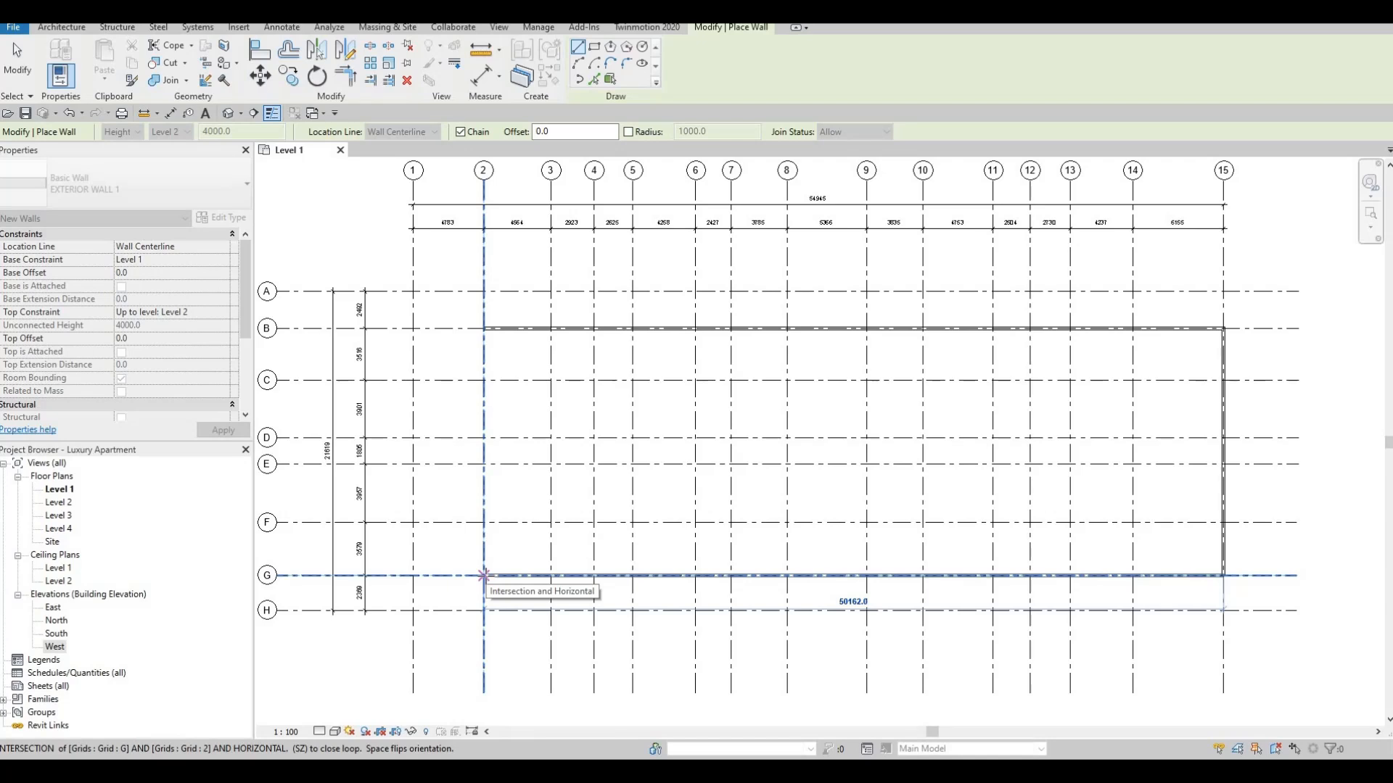
left_click(456, 597)
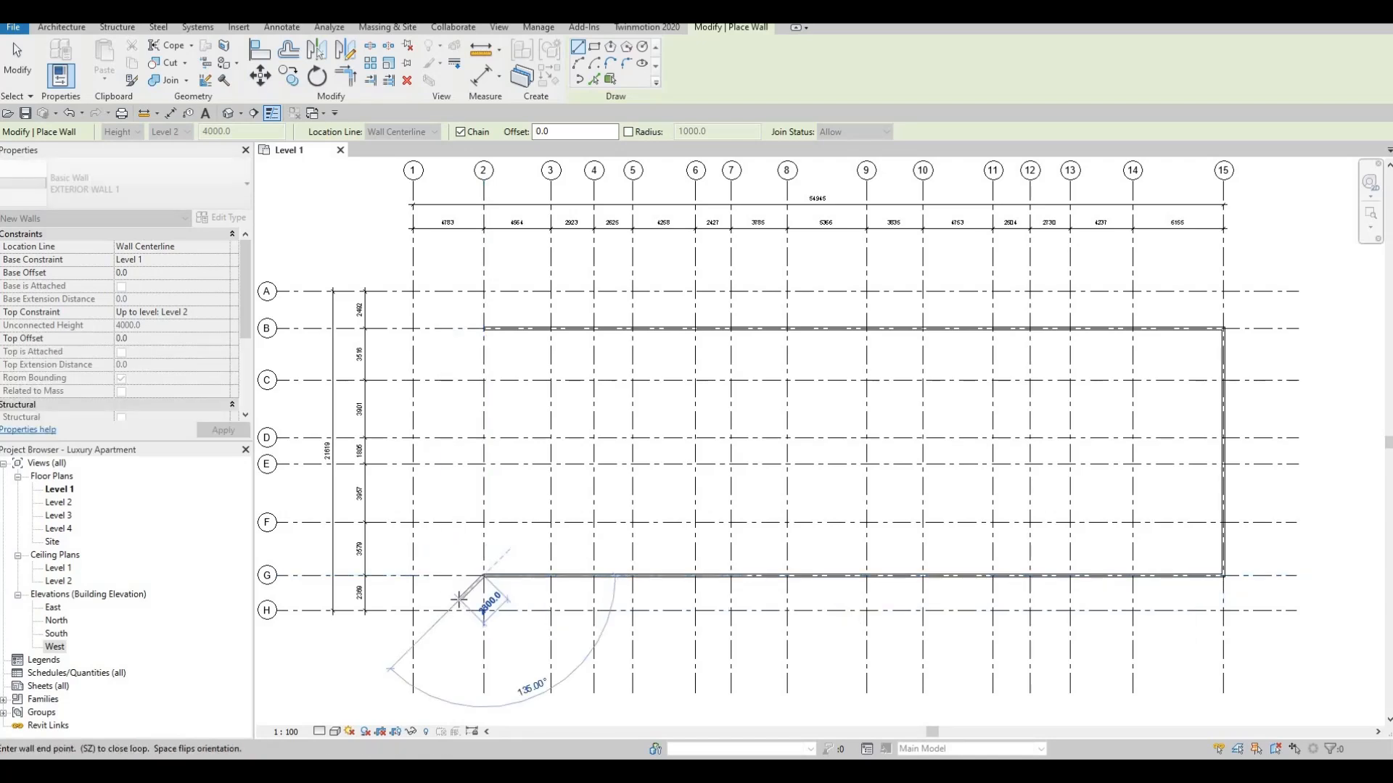
key("F1")
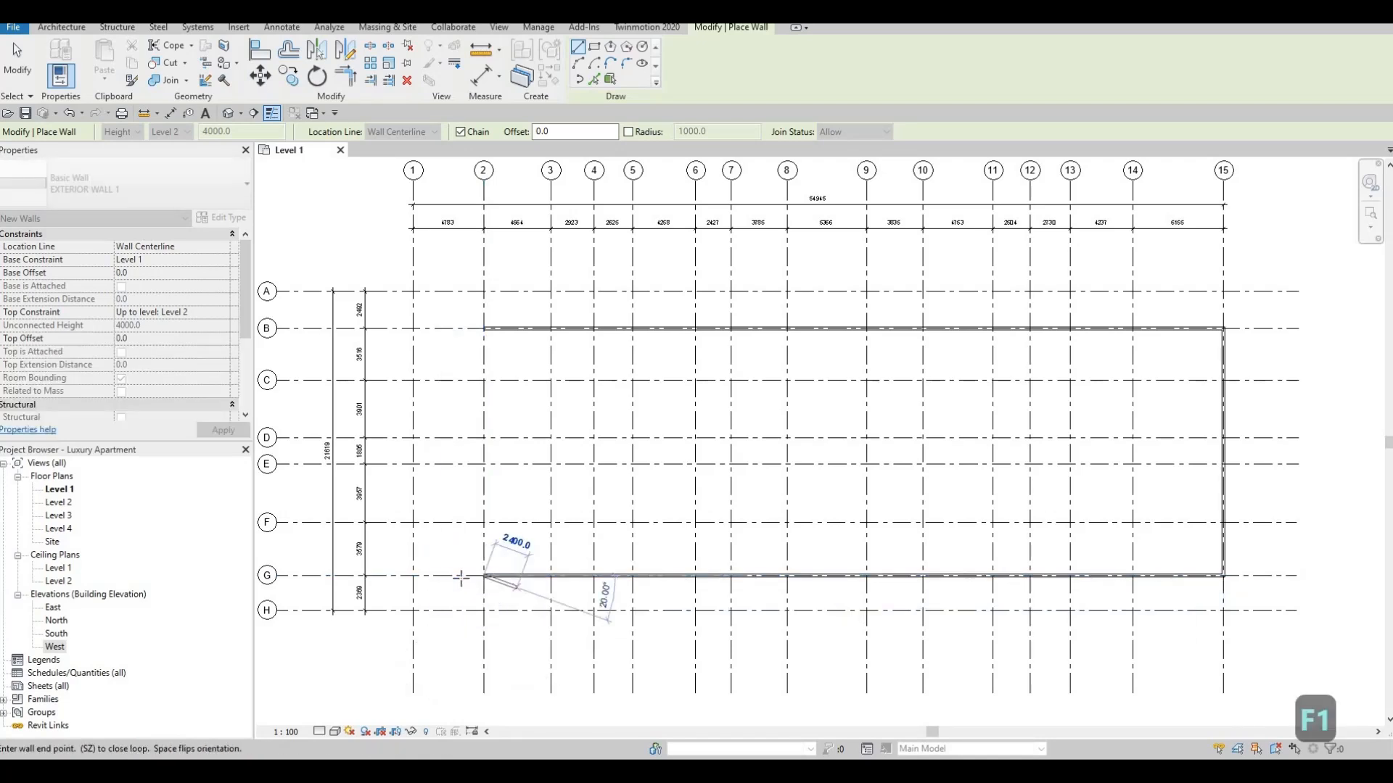
- Continue the wall along grid G for 3150 mm past grid 2, towards grid 1
scroll(454, 575, "up", 2)
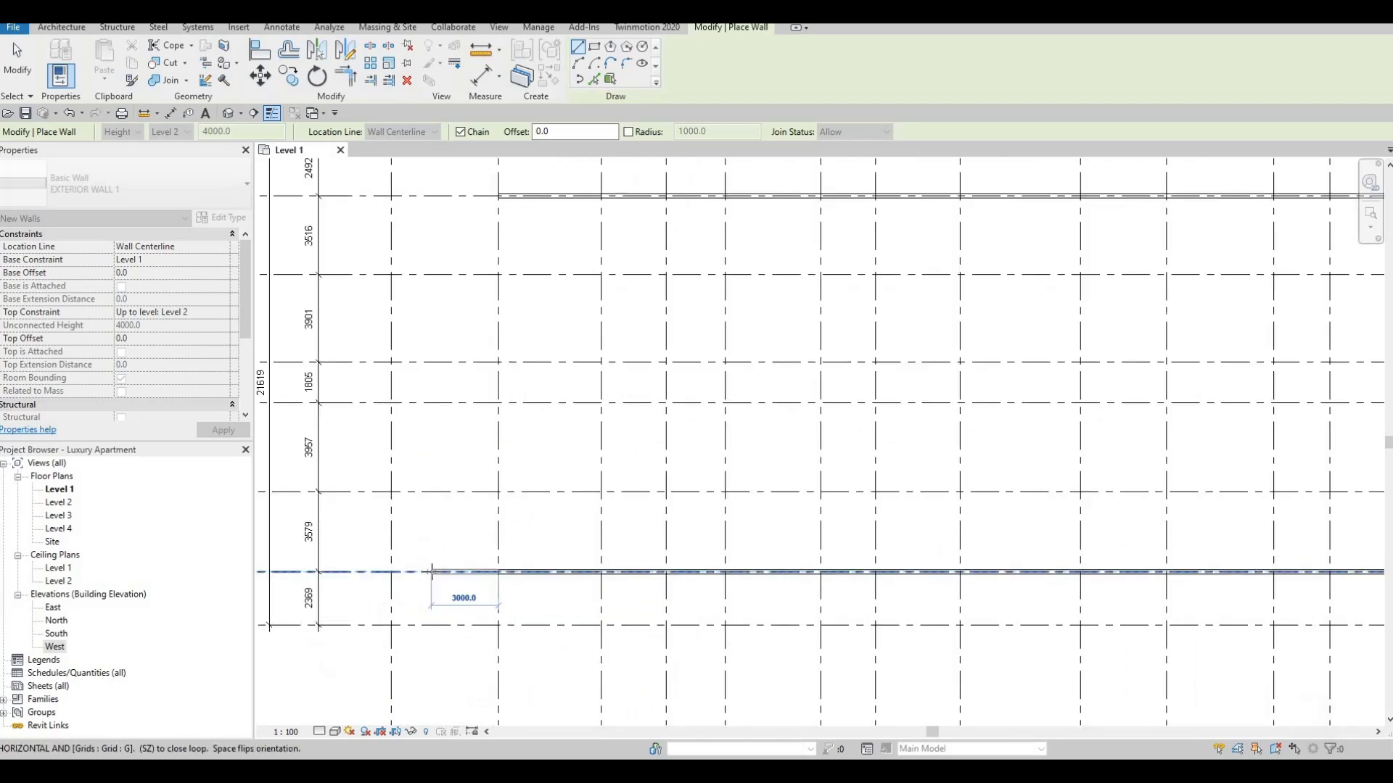
type("3150")
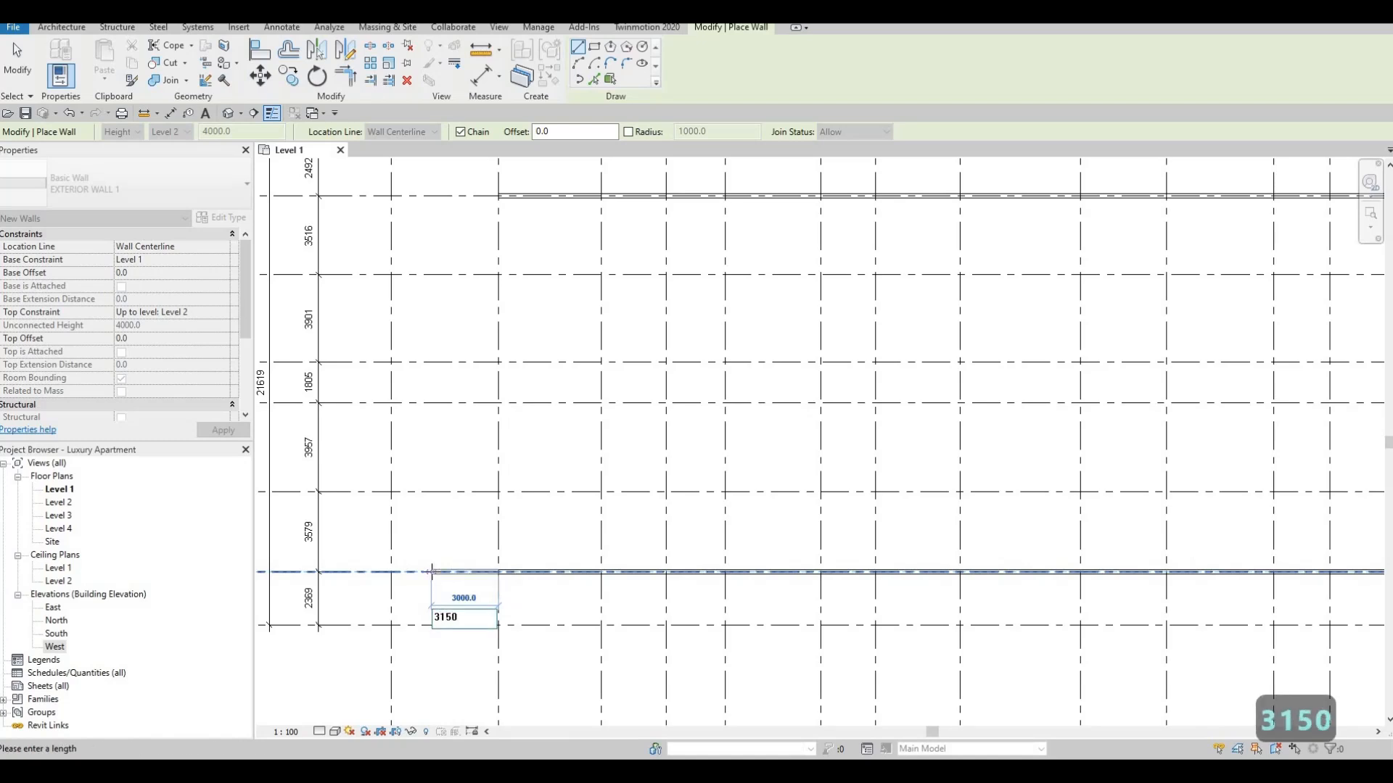
key("Return")
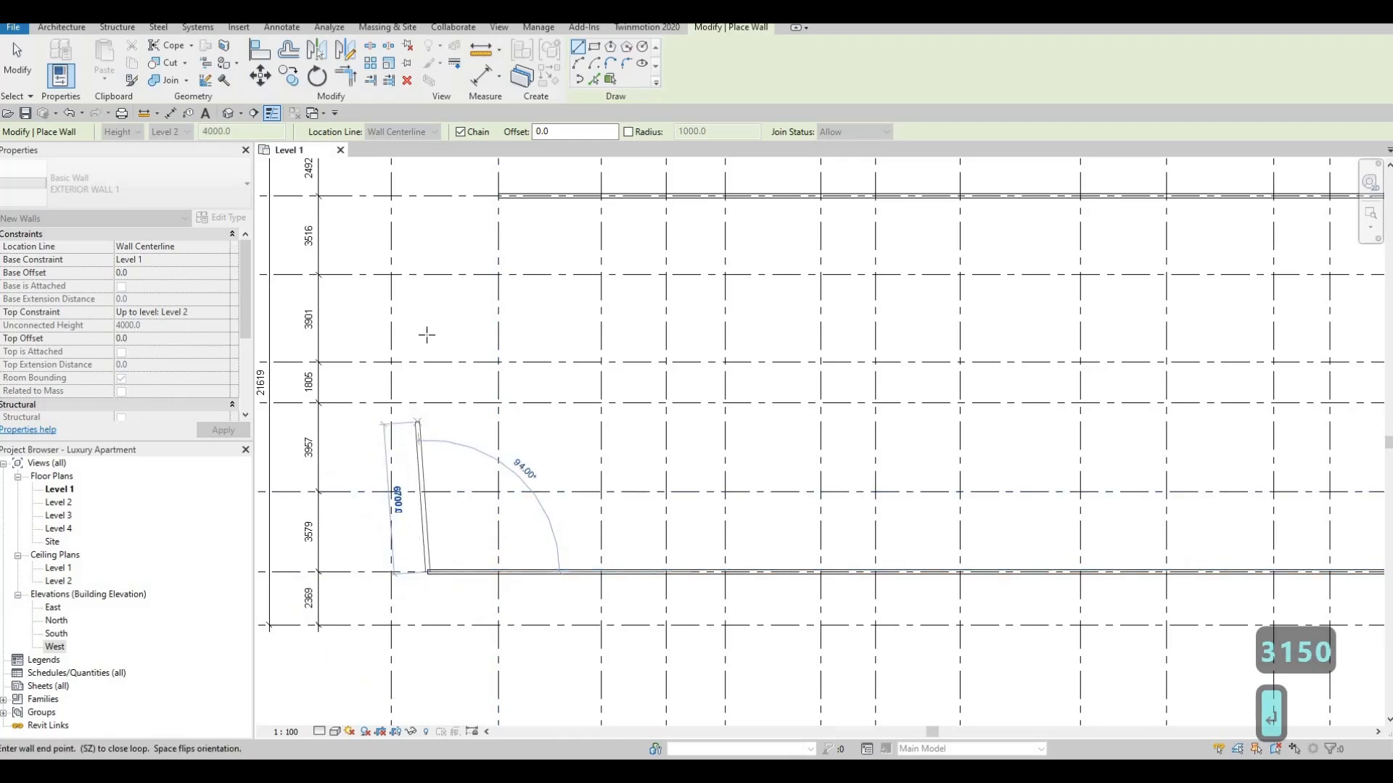
- Draw the west wall vertically from the end of the grid G wall up to grid B, and finish wall placement
middle_click_drag(518, 442, 603, 638)
scroll(518, 408, "down", 1)
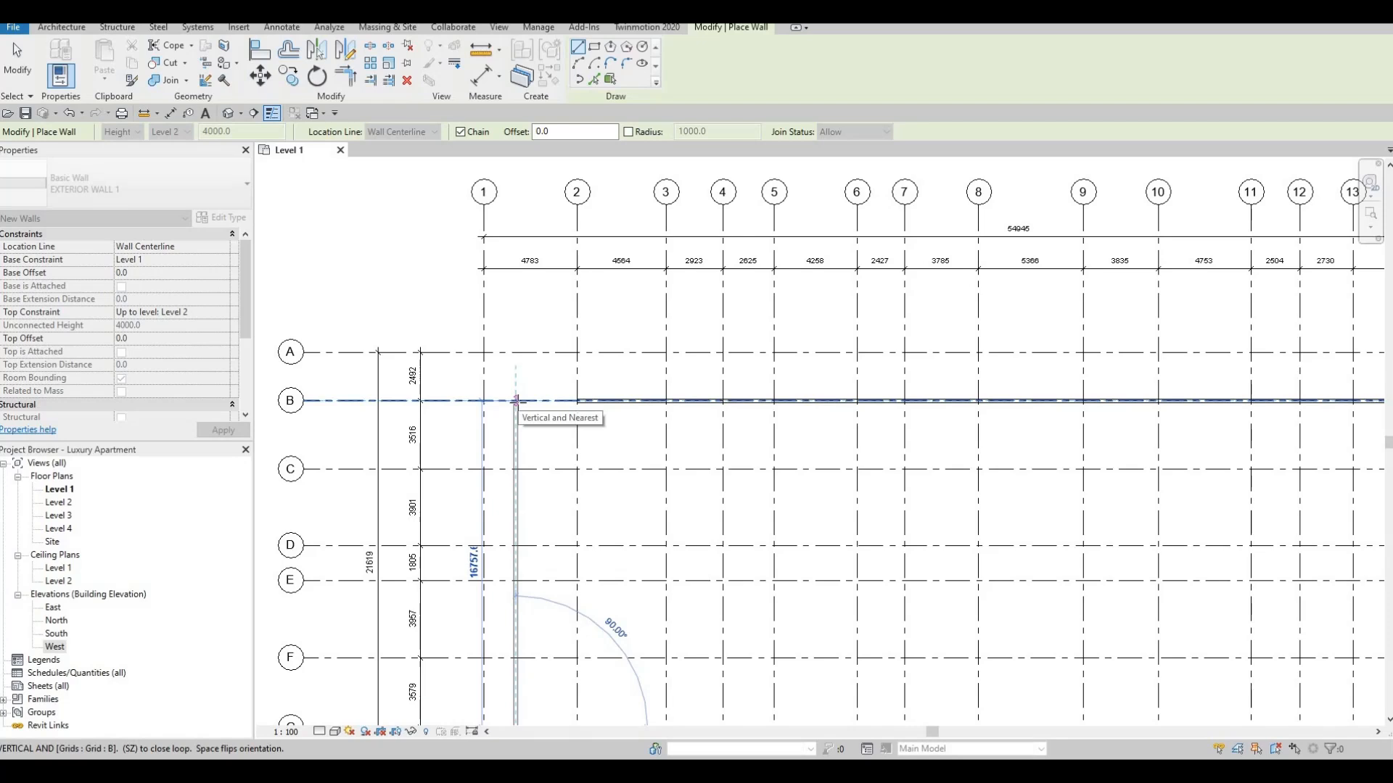
left_click(516, 401)
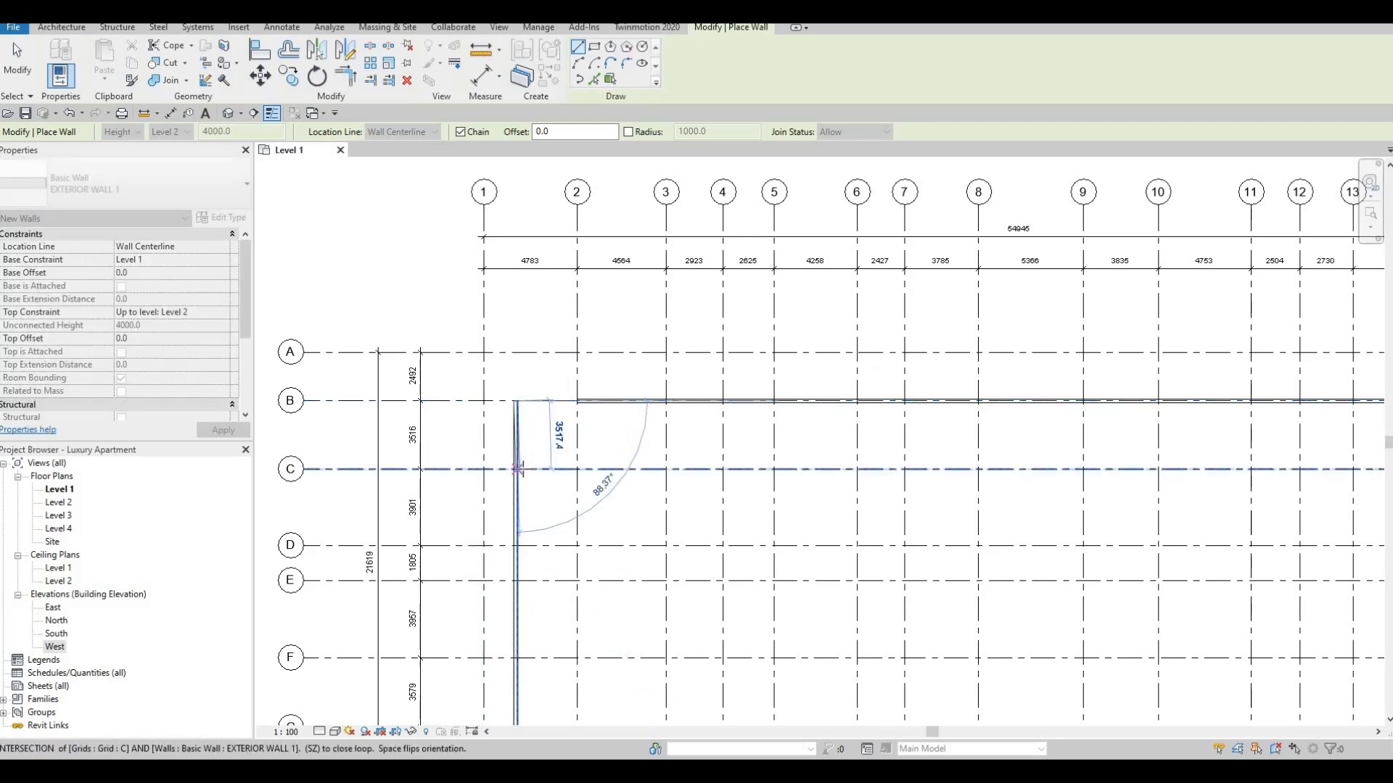
key("Escape")
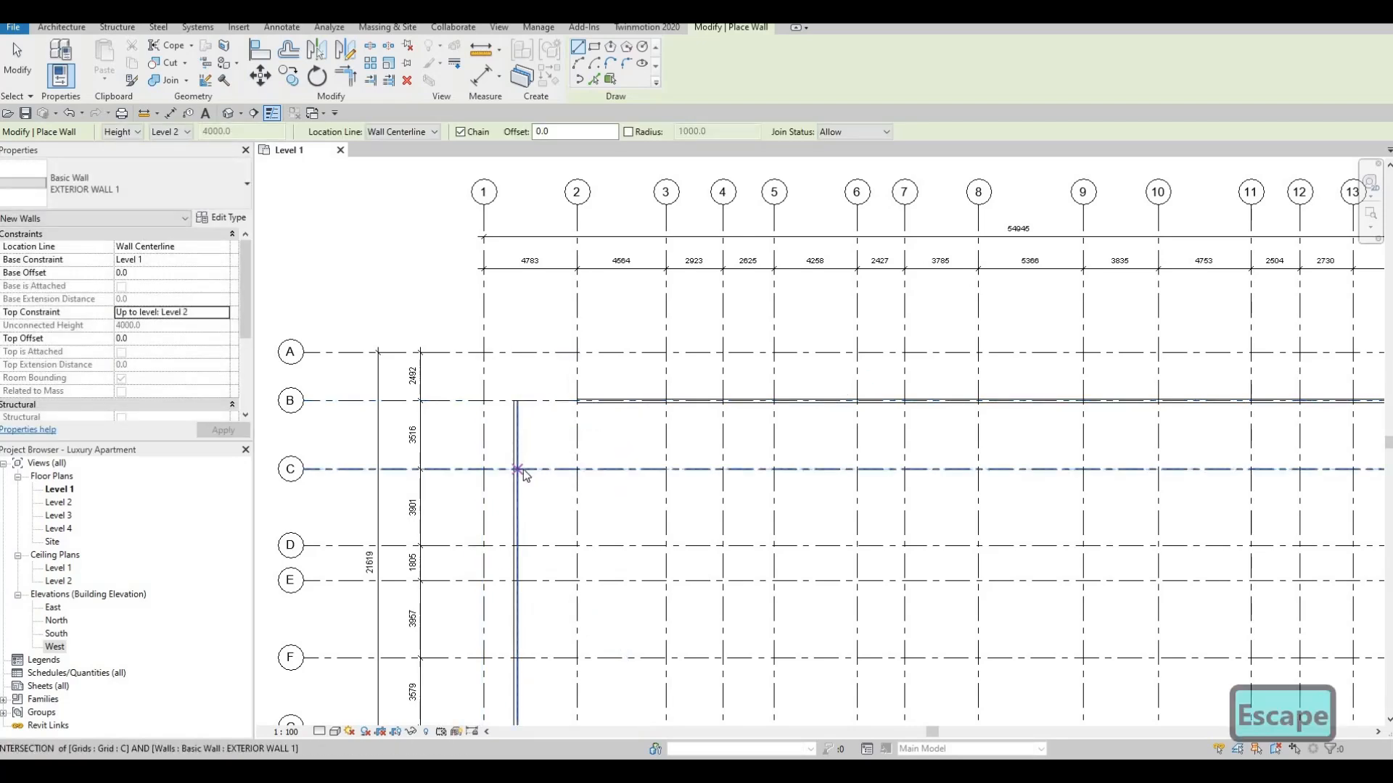
key("Escape")
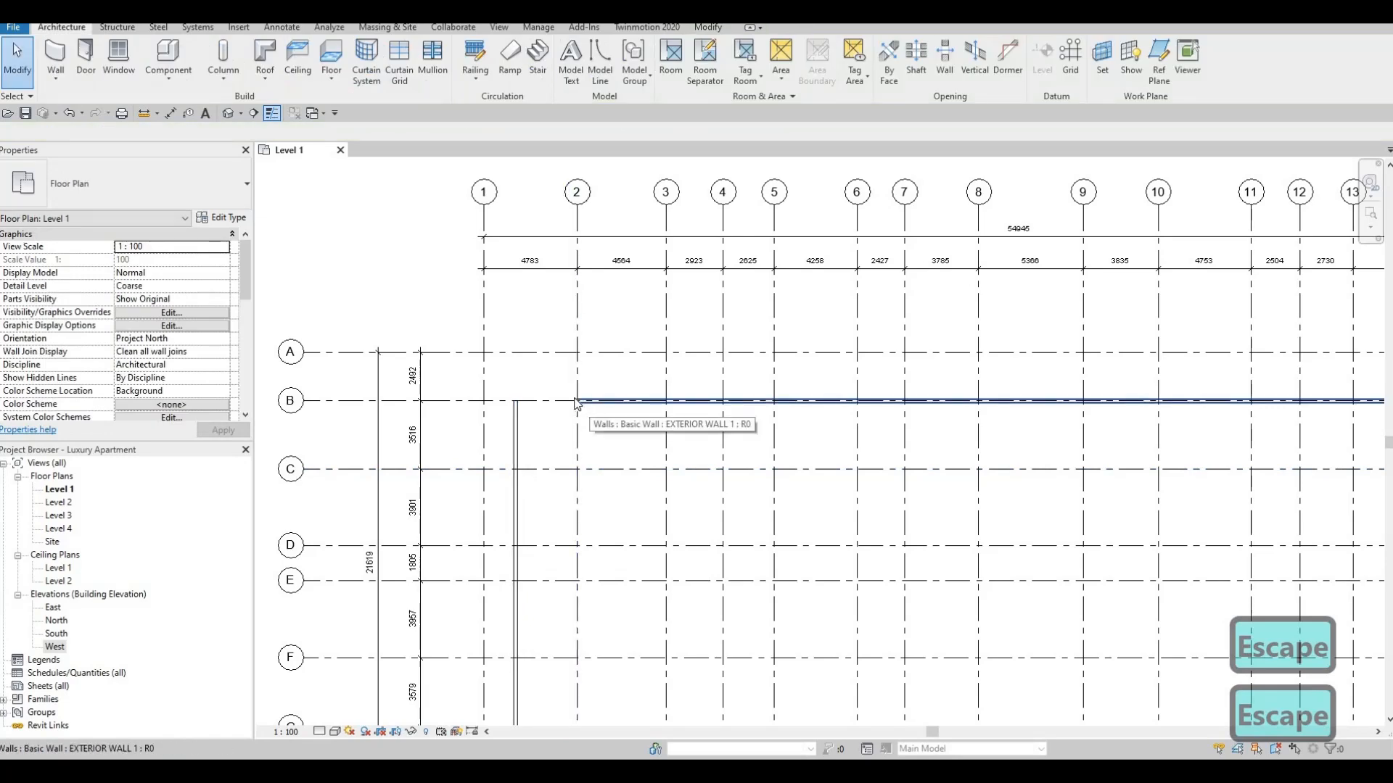
- Try stretching the west end of the grid B wall to meet the west wall, and undo the stretch
left_click(576, 404)
left_click_drag(578, 404, 515, 400)
key("ctrl+z")
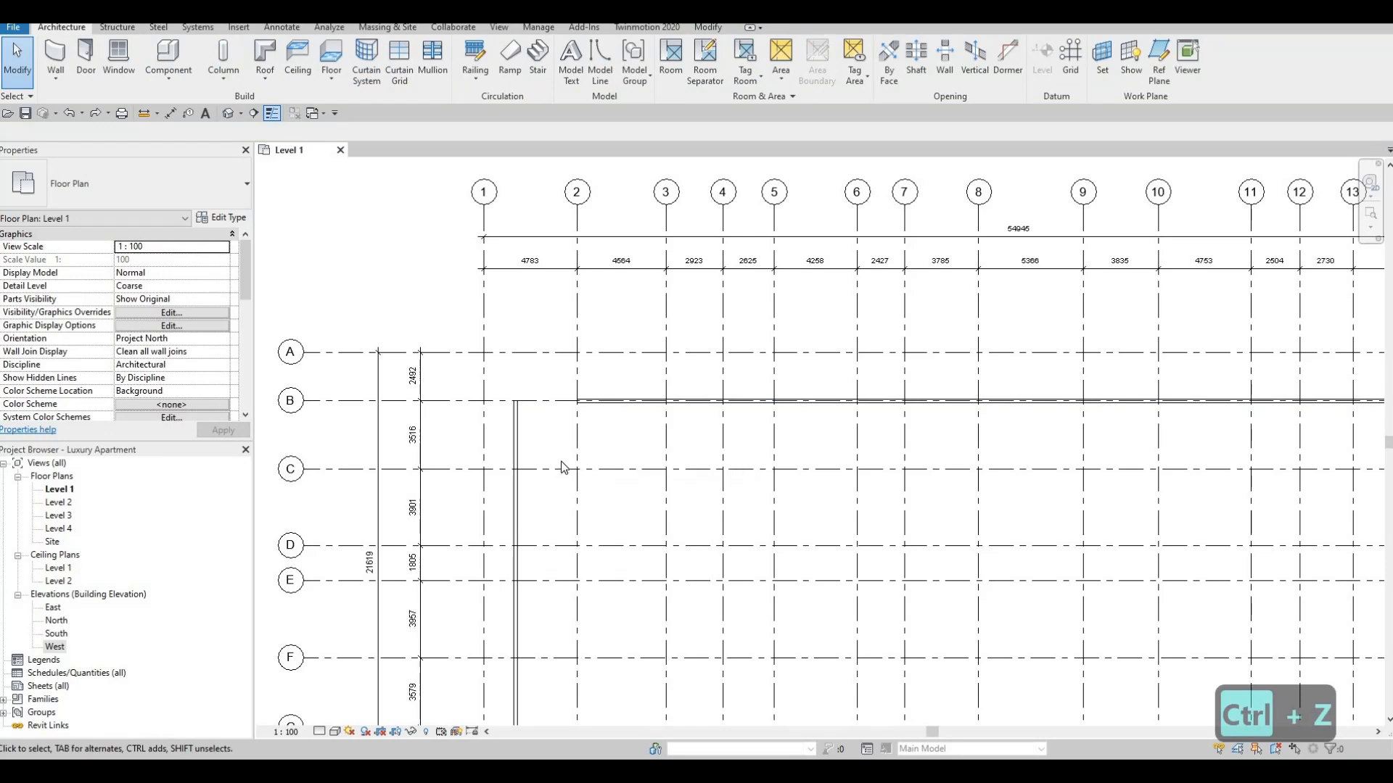
- Join the west wall and the grid B wall into a closed corner with Trim/Extend to Corner
key("t")
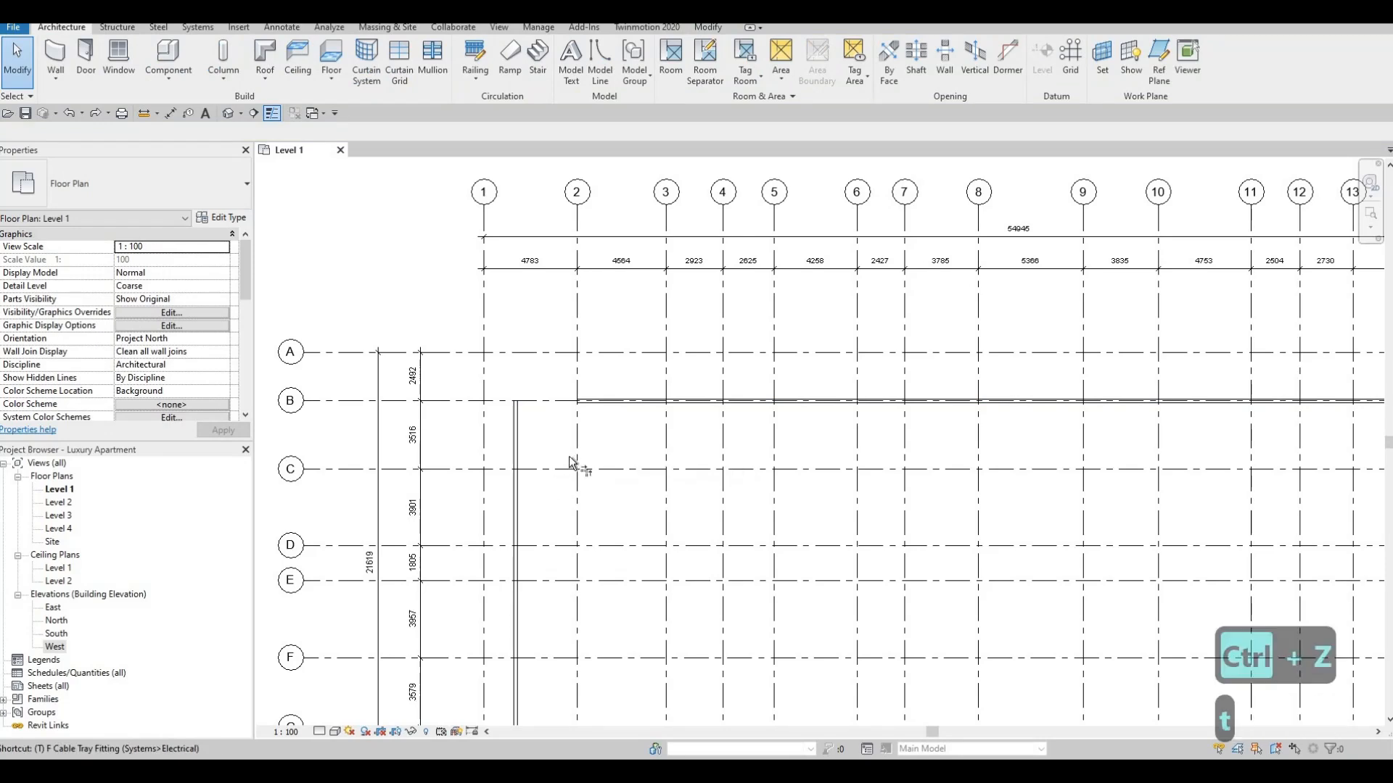
key("r")
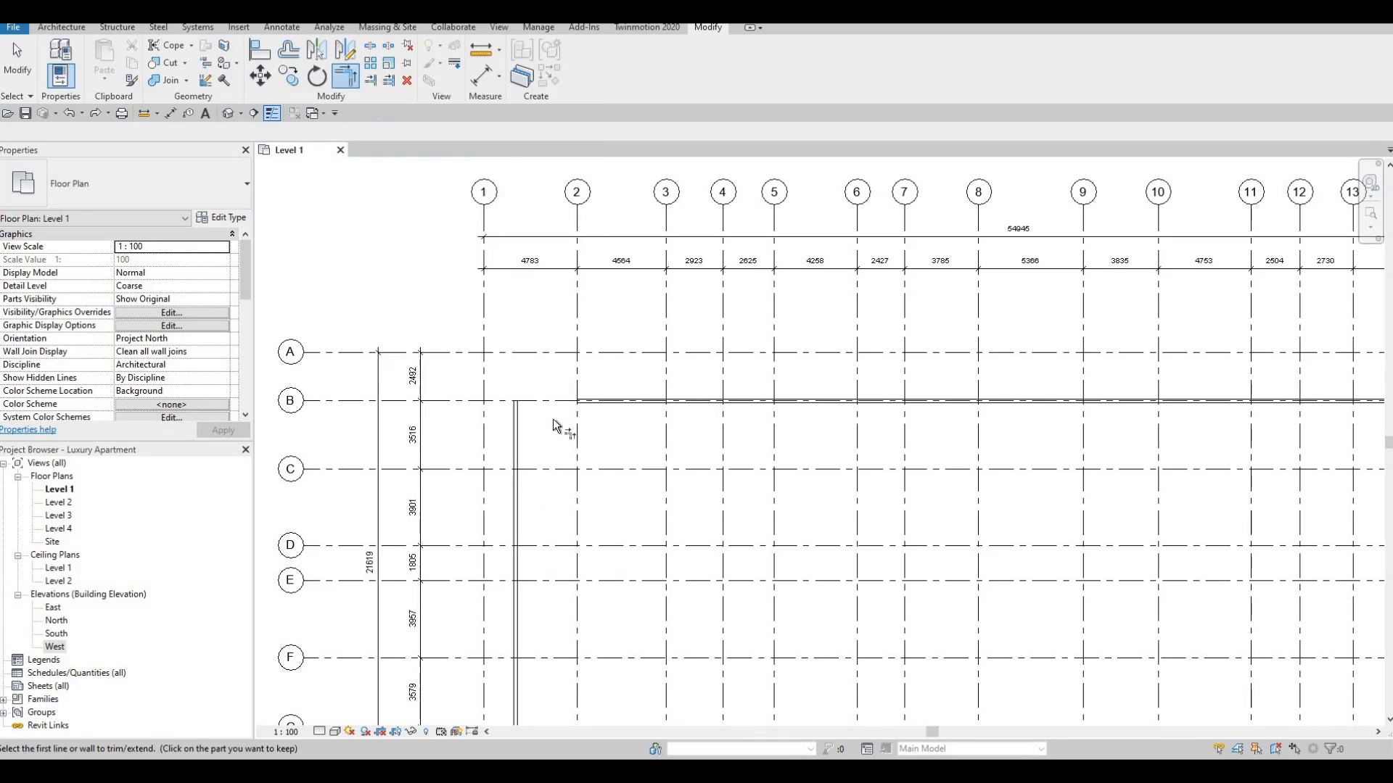
left_click(515, 433)
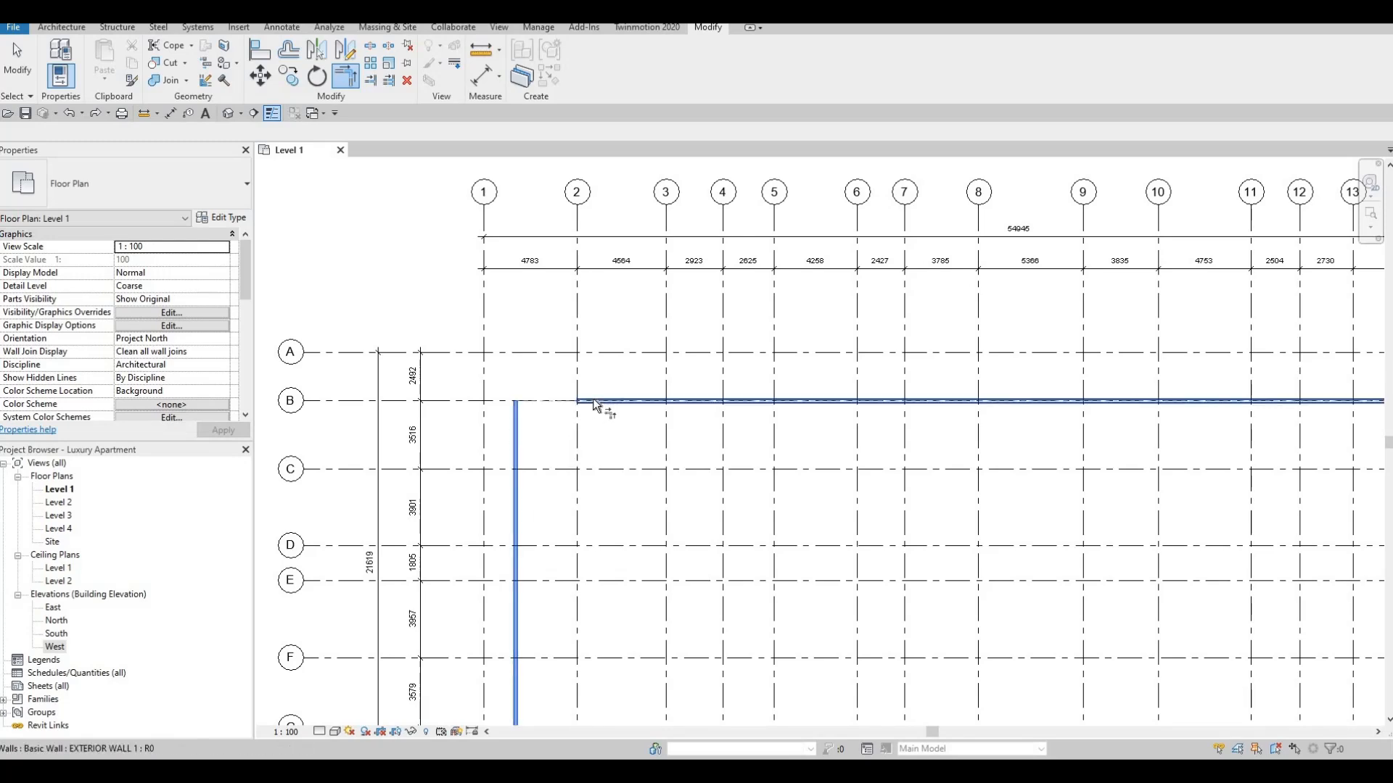
left_click(537, 404)
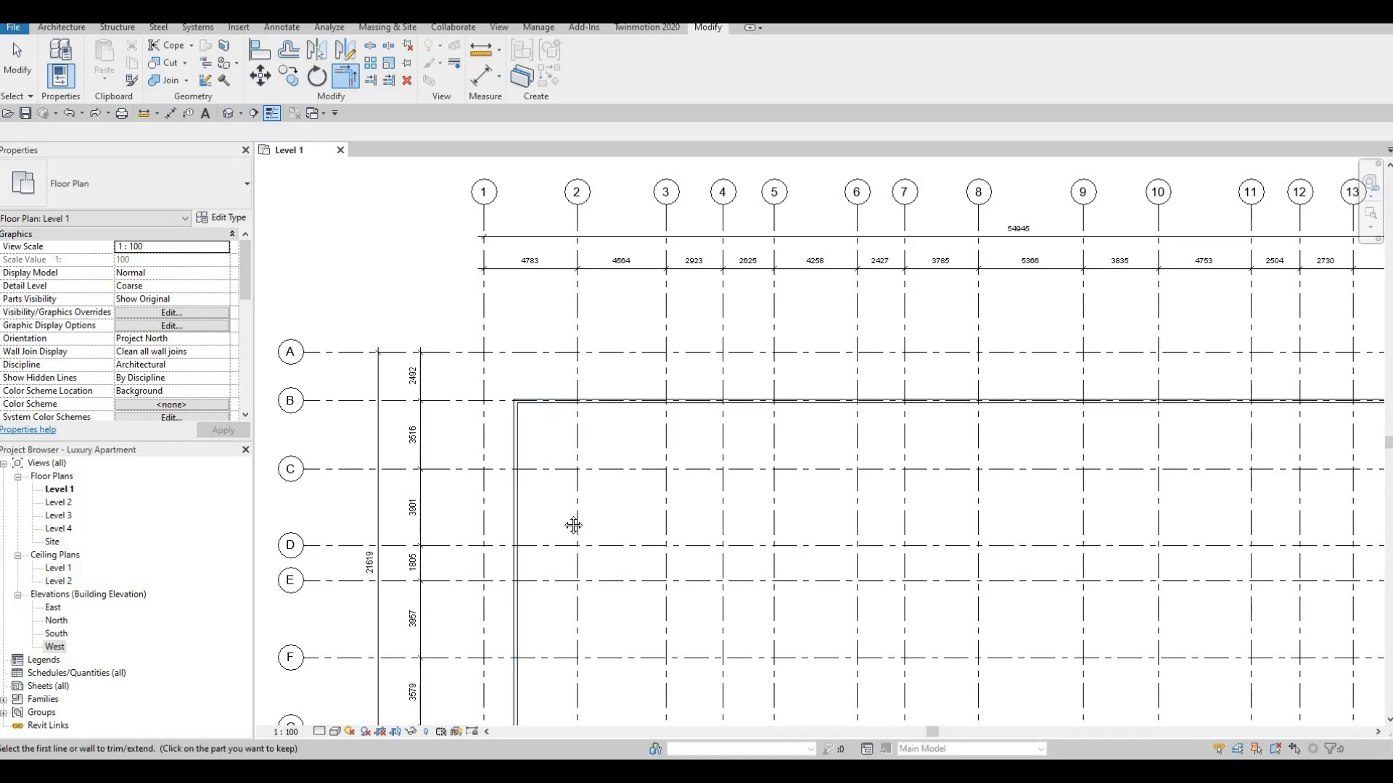
scroll(559, 481, "down", 3)
scroll(760, 439, "down", 2)
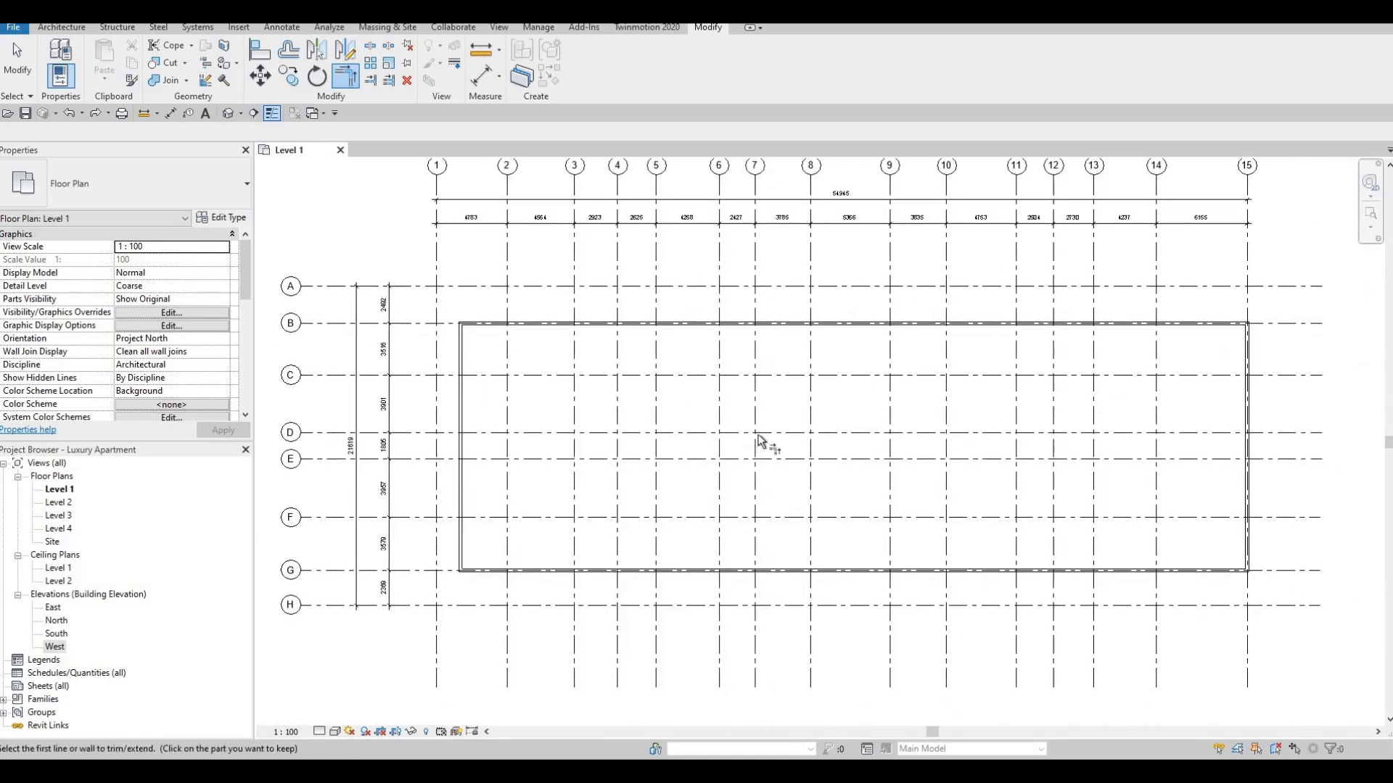
key("Escape")
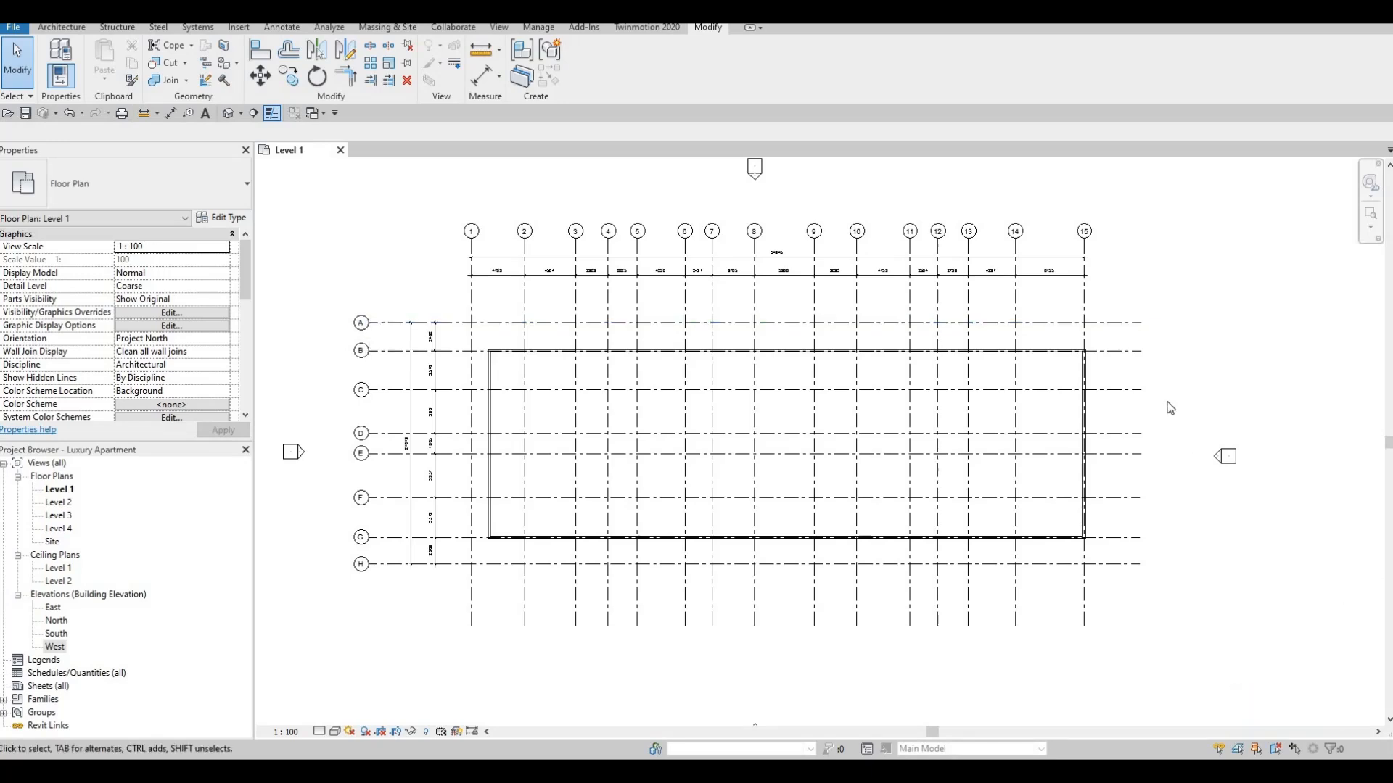
- Show the grid bubble at the east end of grid A
left_click(1136, 324)
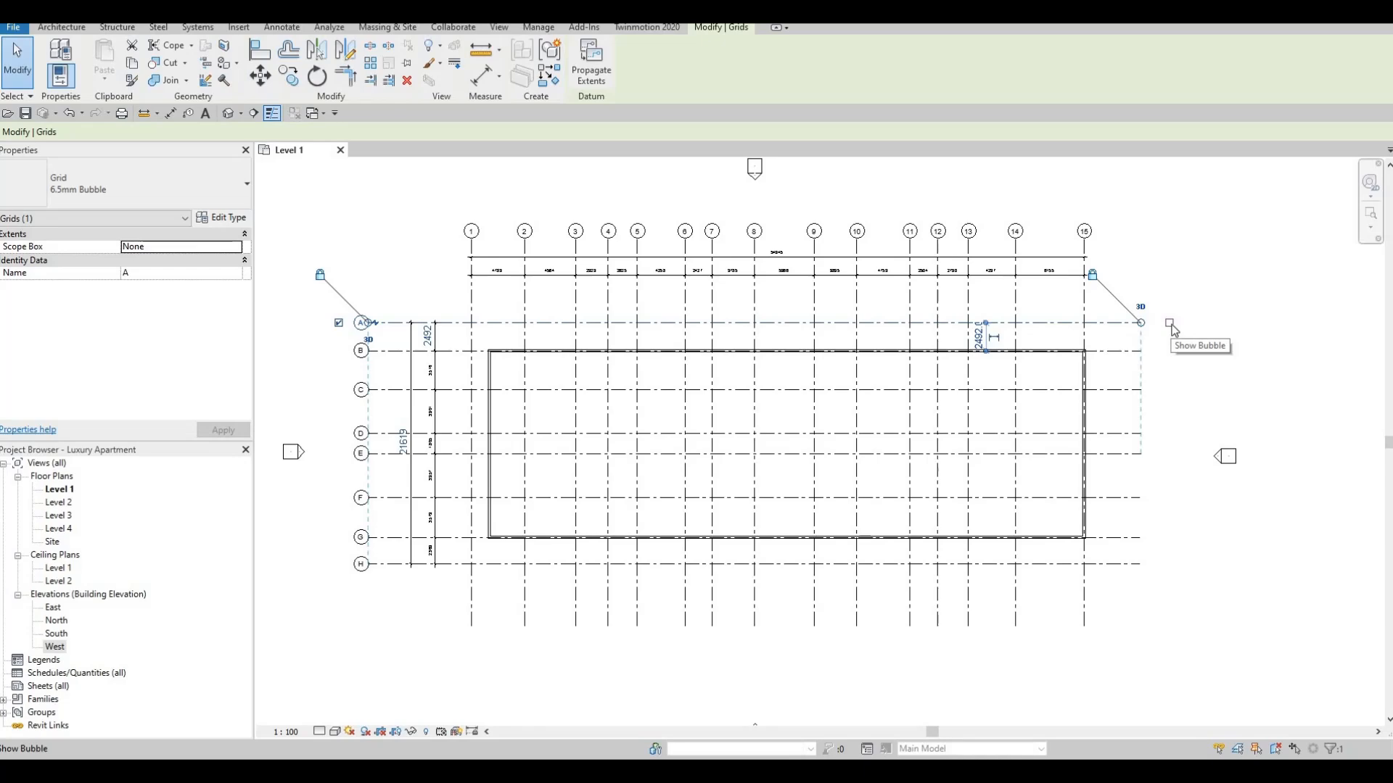
scroll(1175, 328, "up", 3)
scroll(1179, 323, "up", 1)
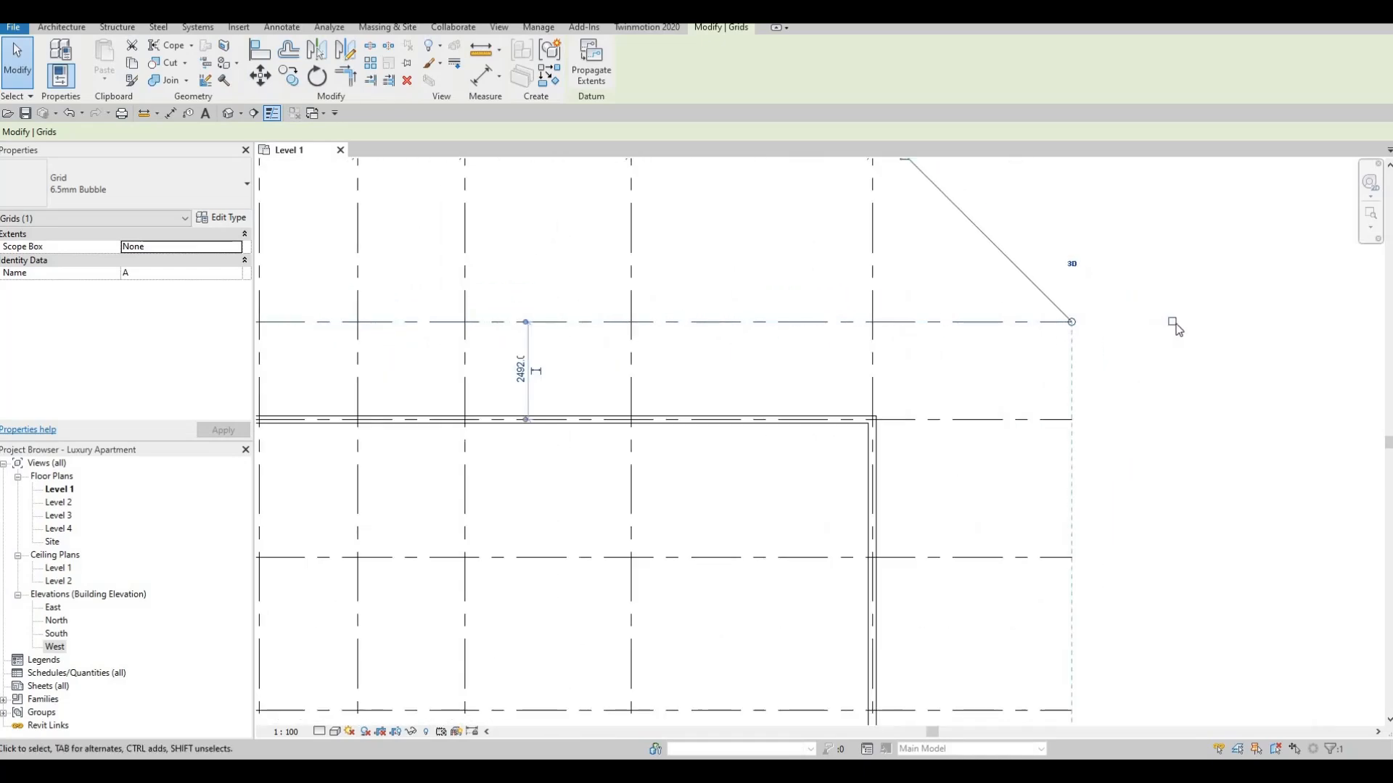
left_click(1172, 322)
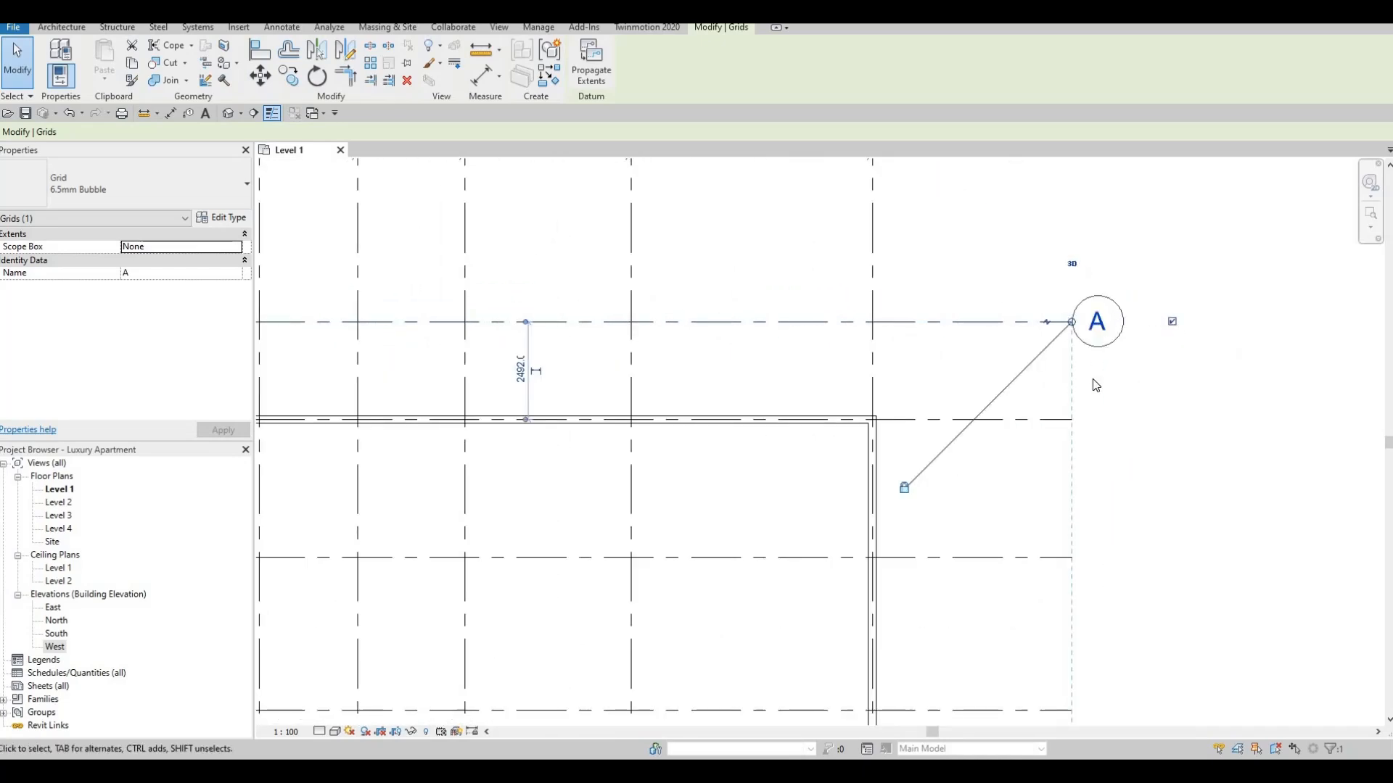
scroll(1107, 445, "down", 3)
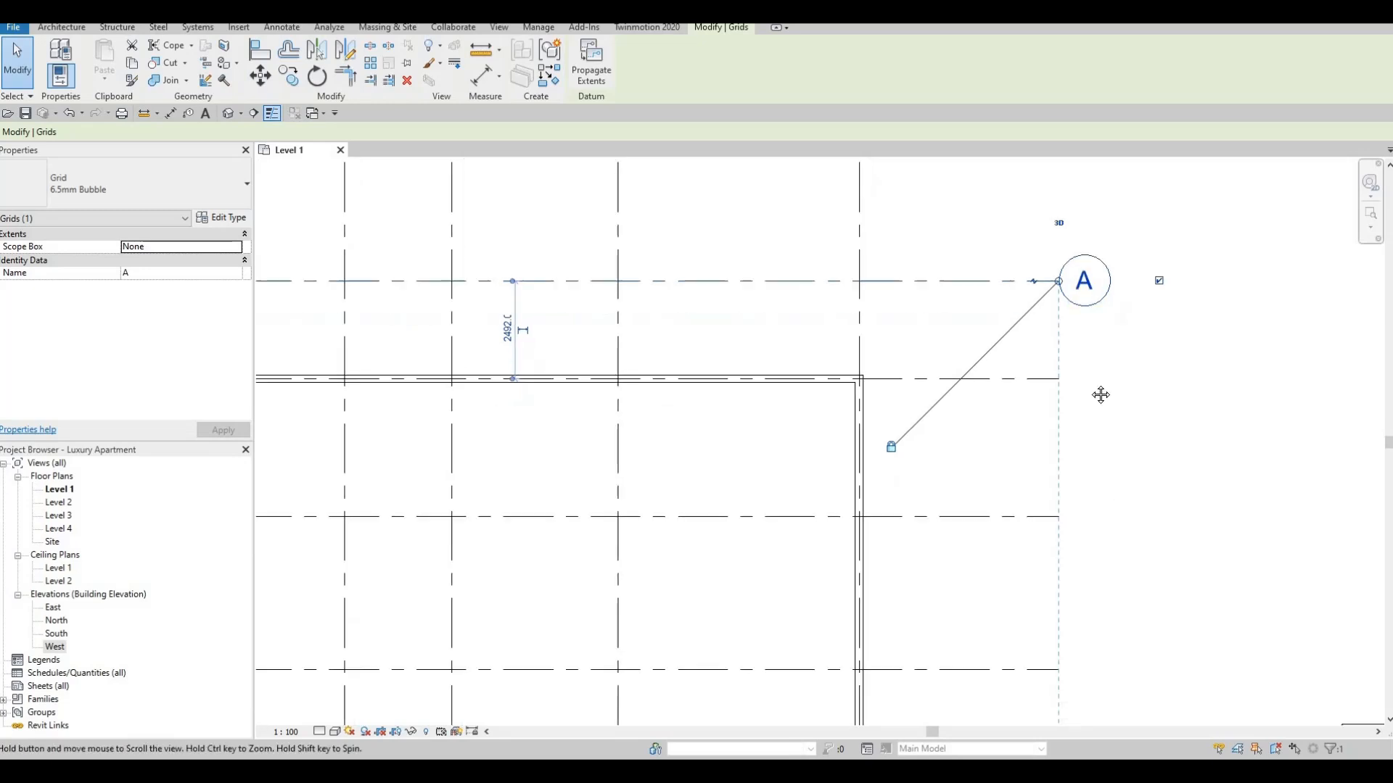
key("Escape")
- Show the grid bubbles at the east ends of grids B and C
left_click_drag(1069, 596, 1048, 271)
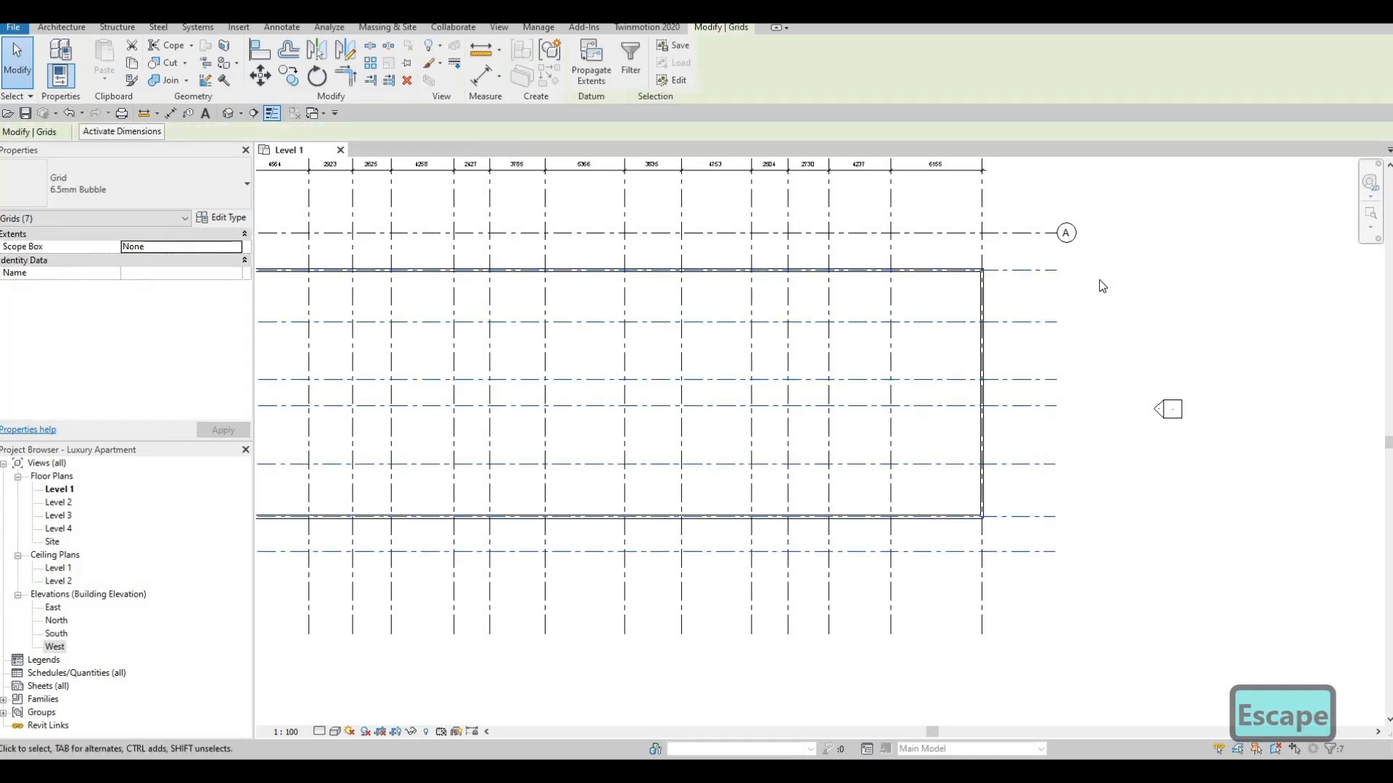
key("Escape")
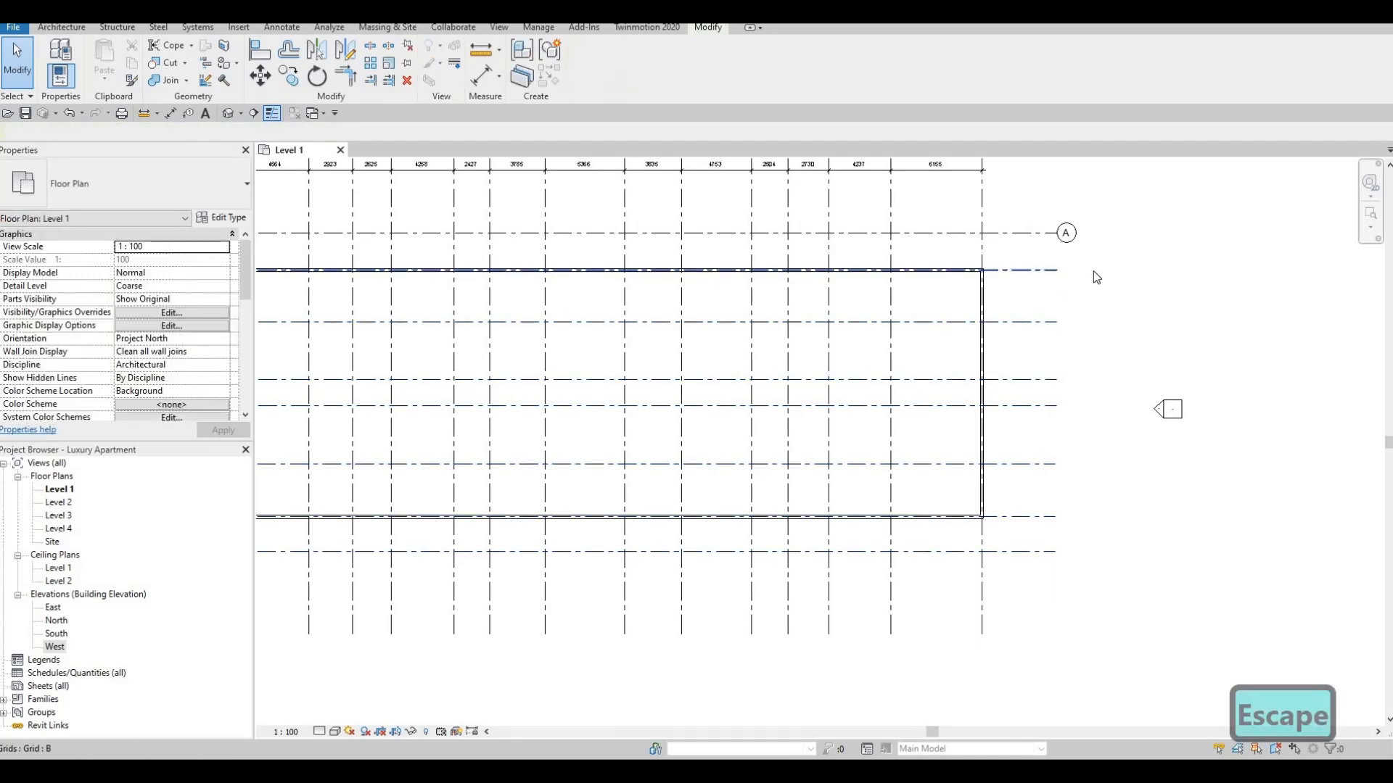
left_click(1092, 271)
left_click(1095, 270)
left_click(1080, 322)
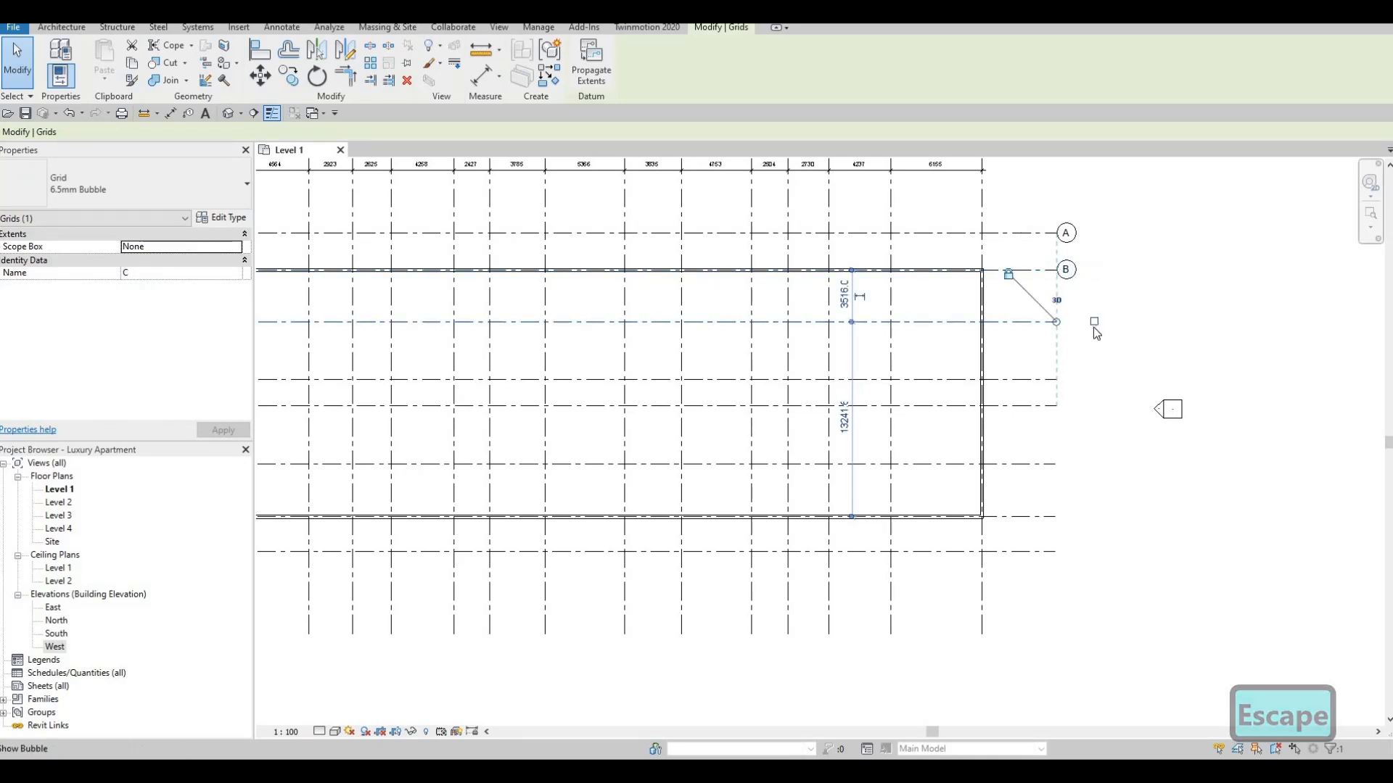
left_click(1094, 321)
- Show the grid bubbles at the east ends of grids D, E, F, G and H
left_click(1079, 379)
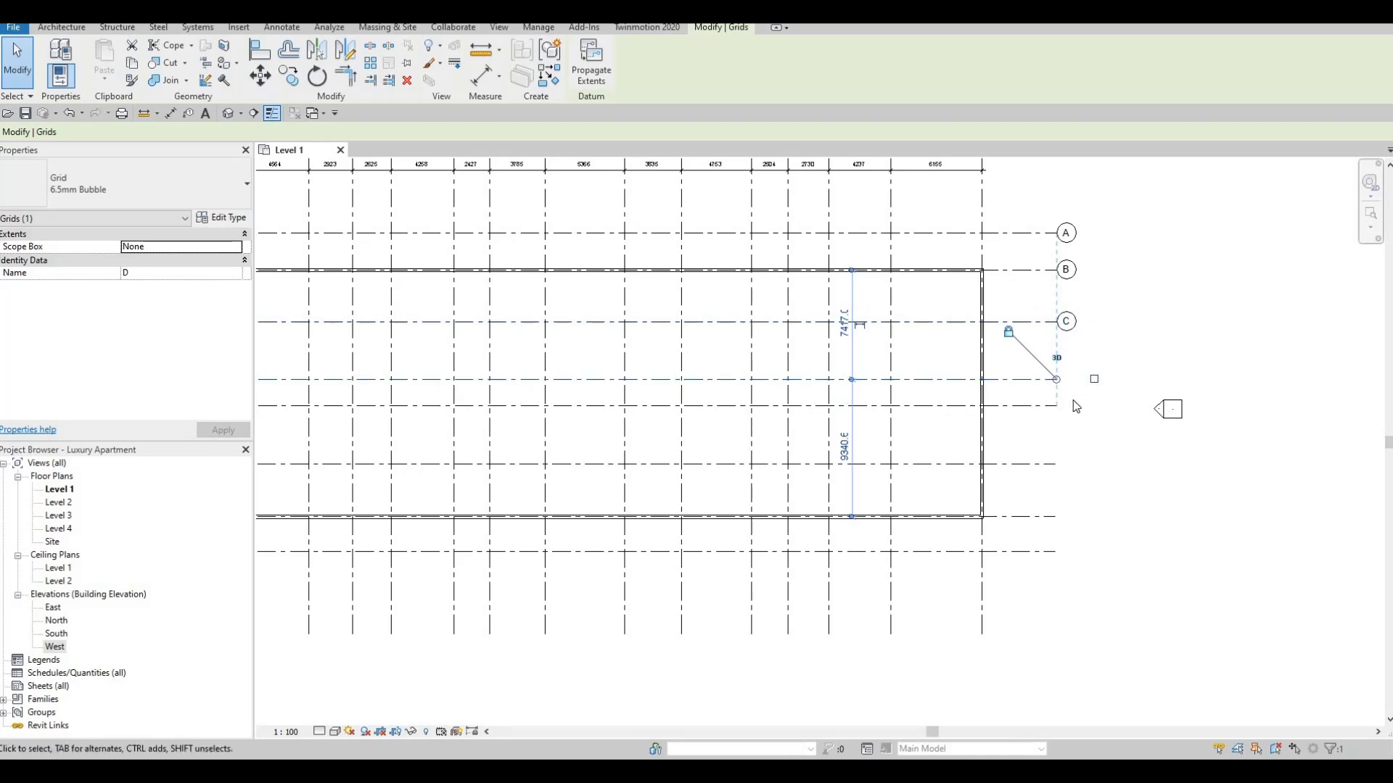
left_click(1095, 379)
left_click(1078, 406)
left_click(1095, 406)
left_click(1098, 469)
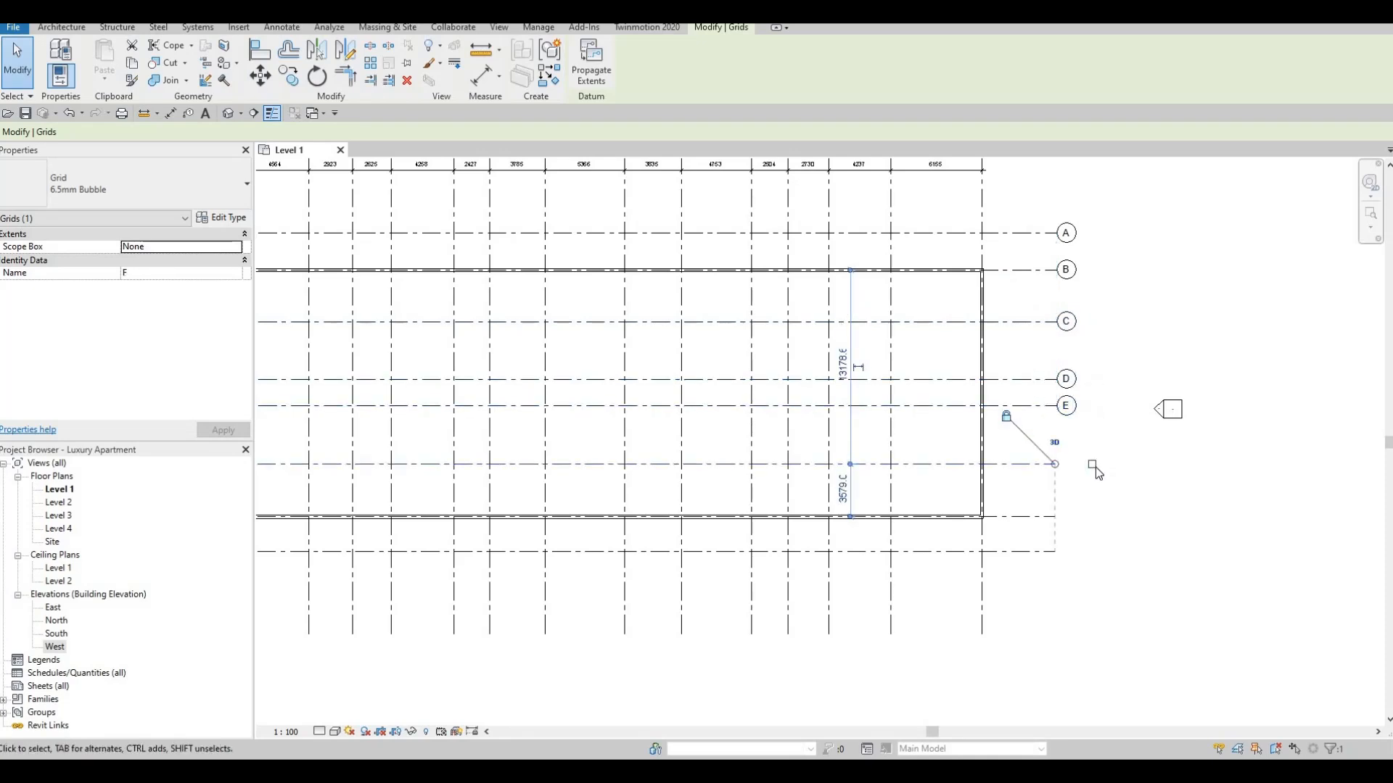
left_click(1093, 465)
left_click(1062, 520)
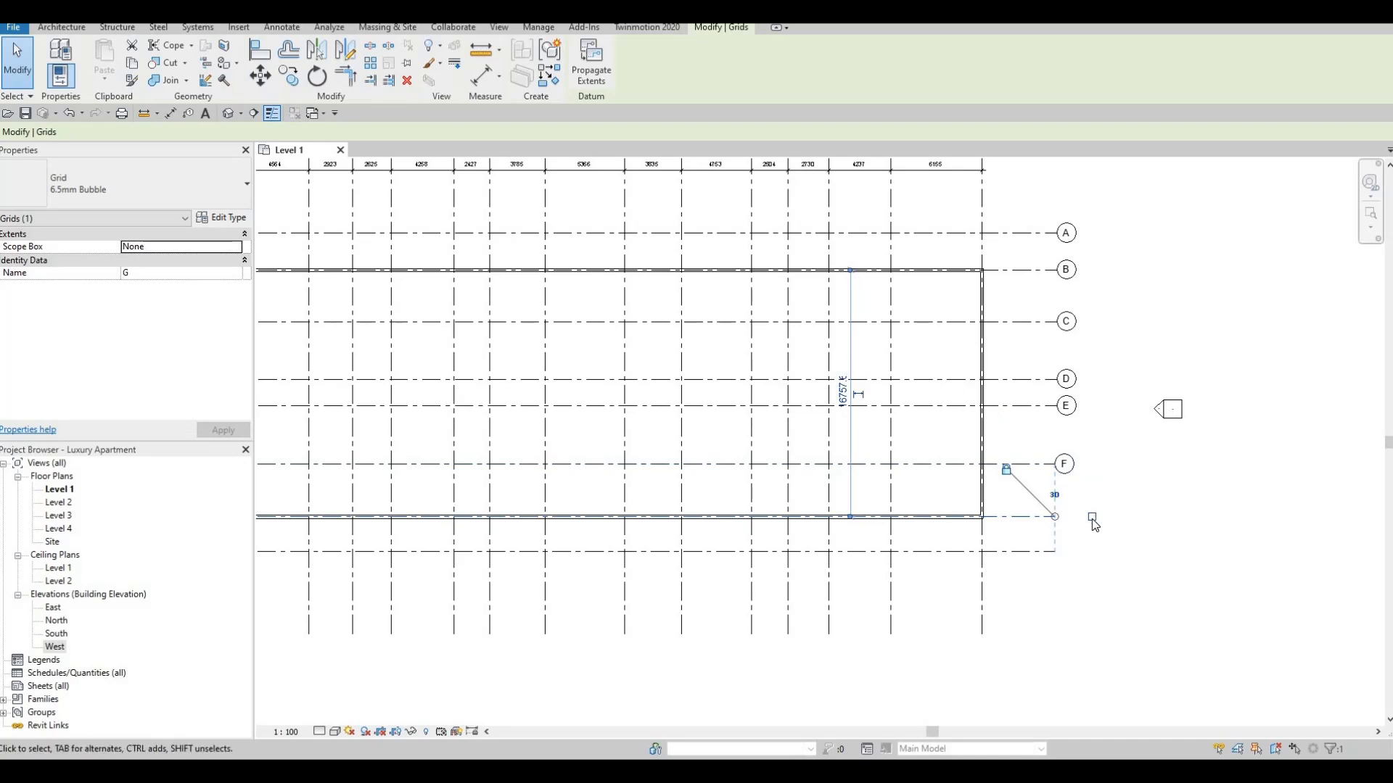
left_click(1093, 557)
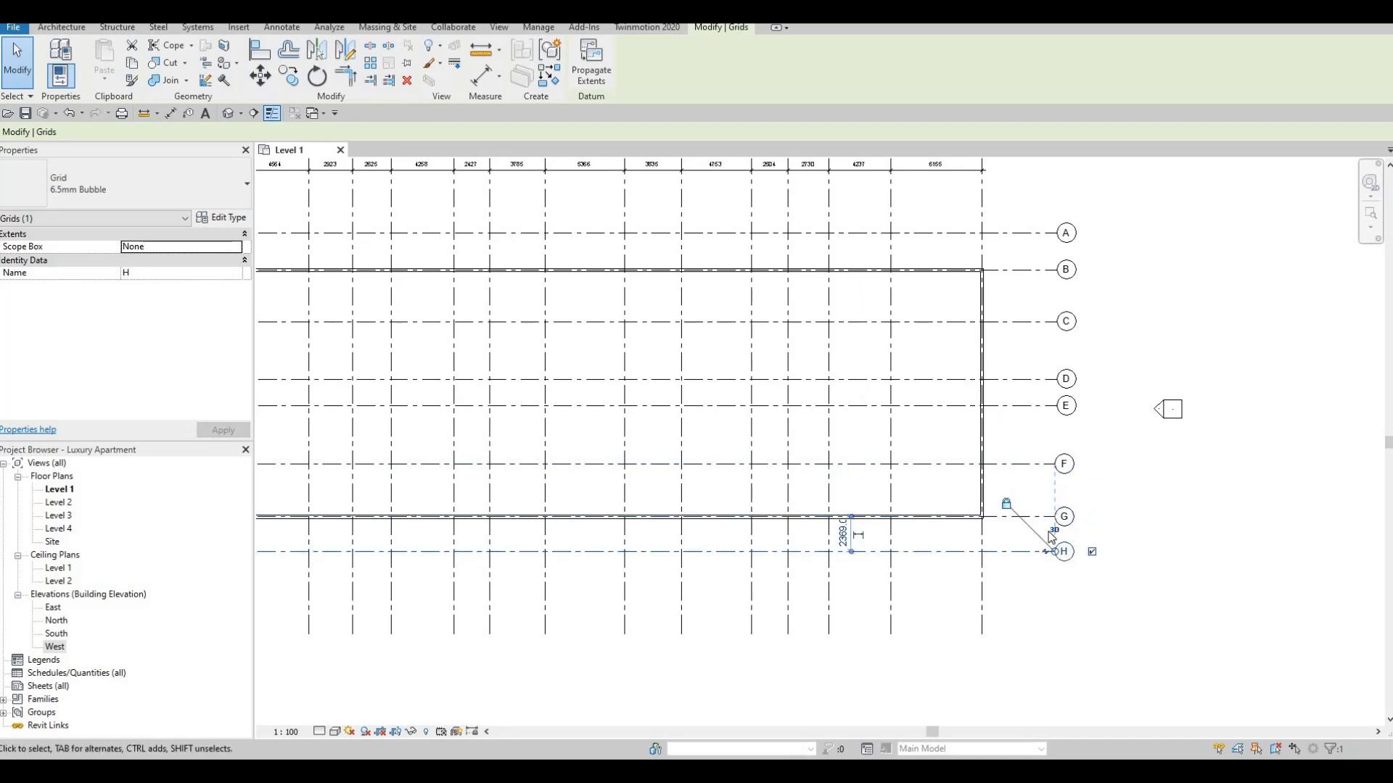
- Show the grid bubbles at the south ends of grids 1 and 2
scroll(1088, 566, "down", 5)
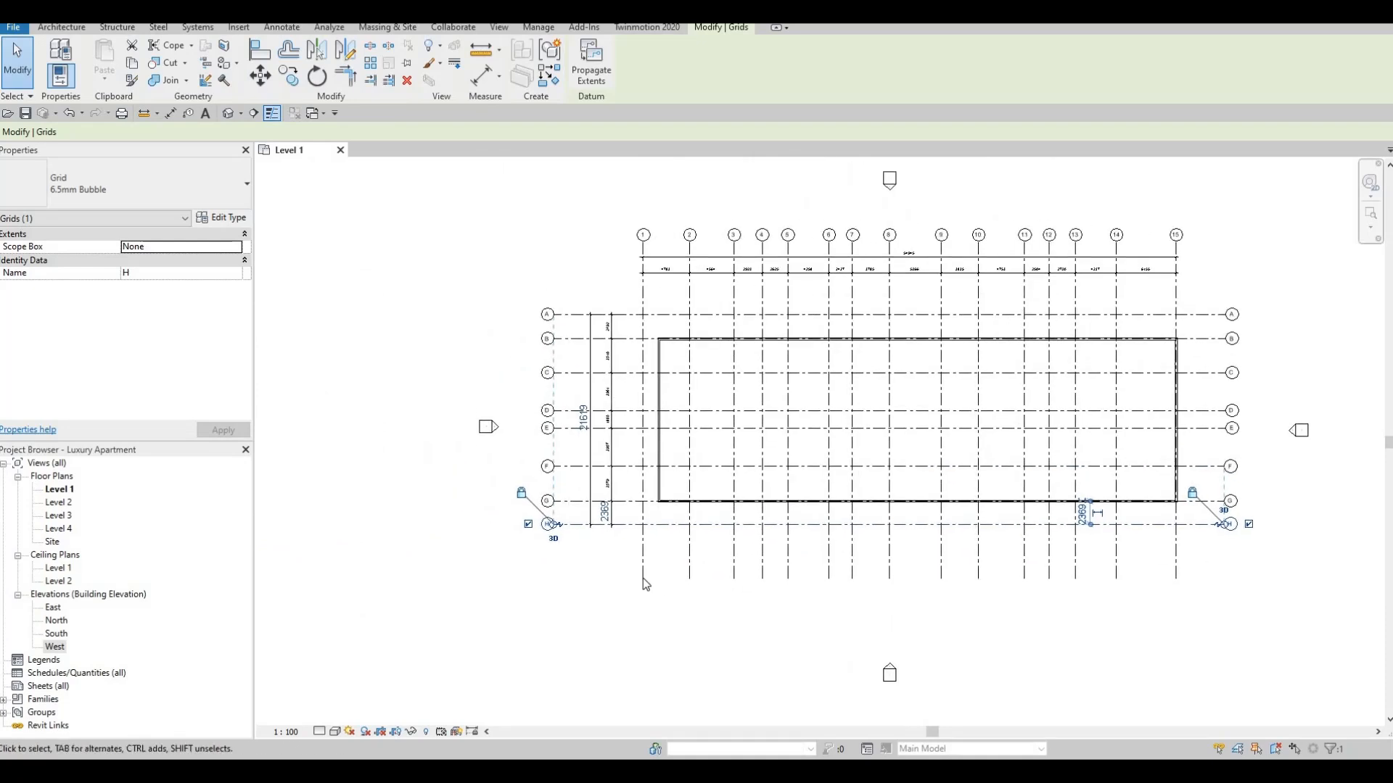
left_click(643, 578)
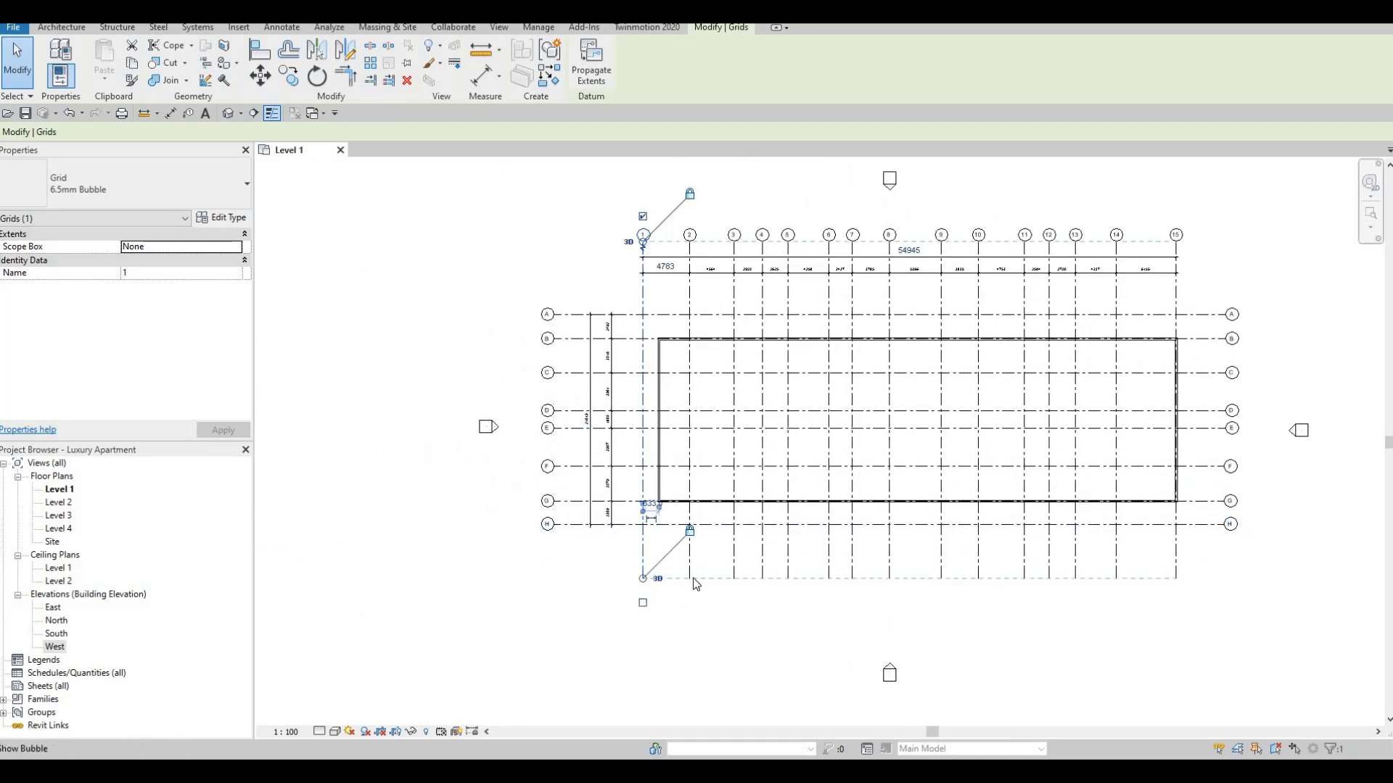
left_click(691, 607)
left_click(690, 603)
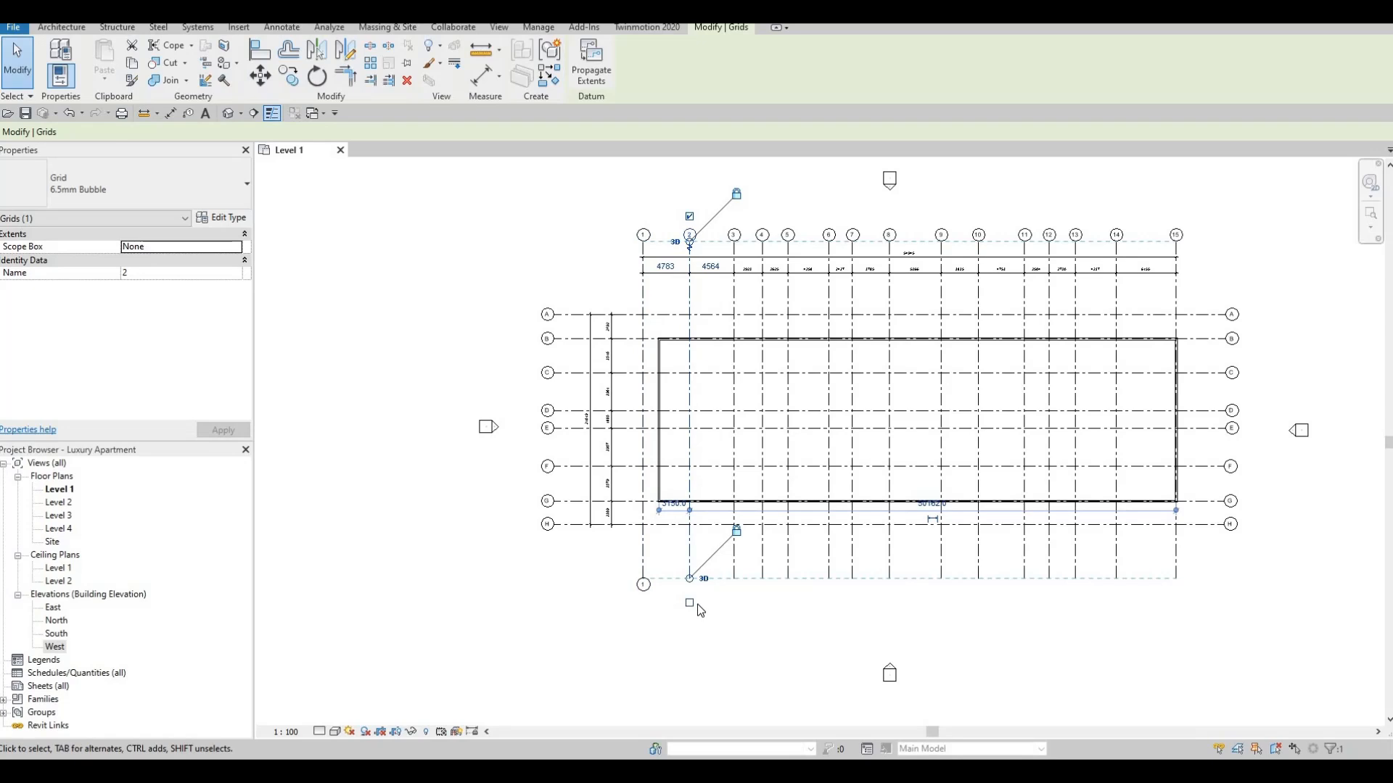
- Show the grid bubbles at the south ends of grids 3, 4 and 5
scroll(731, 586, "up", 3)
left_click(723, 611)
left_click(723, 609)
left_click(771, 593)
left_click(772, 610)
left_click(818, 601)
left_click(817, 609)
- Show the grid bubbles at the south ends of grids 6, 7, 8 and 9
left_click(889, 589)
left_click(889, 609)
left_click(931, 589)
left_click(931, 609)
middle_click_drag(875, 614, 637, 603)
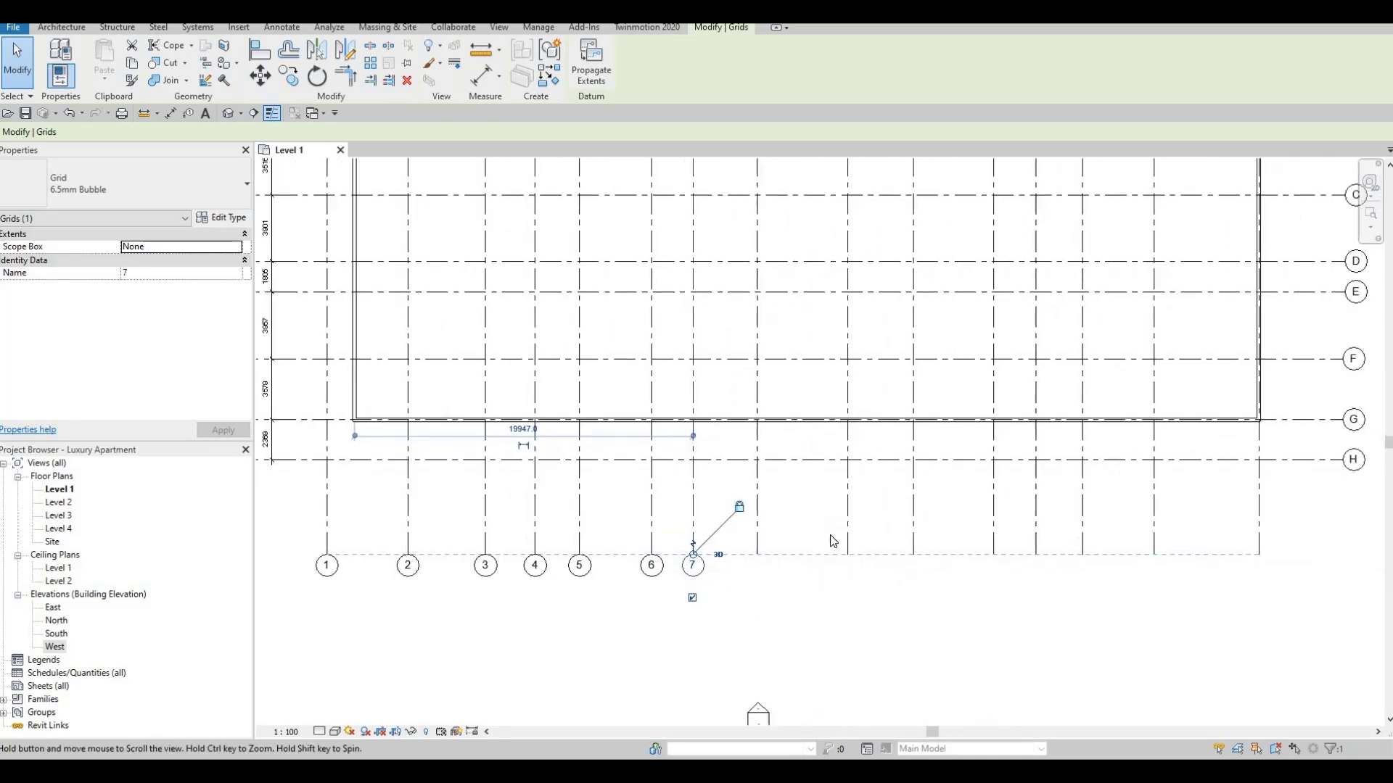
left_click(759, 578)
left_click(757, 598)
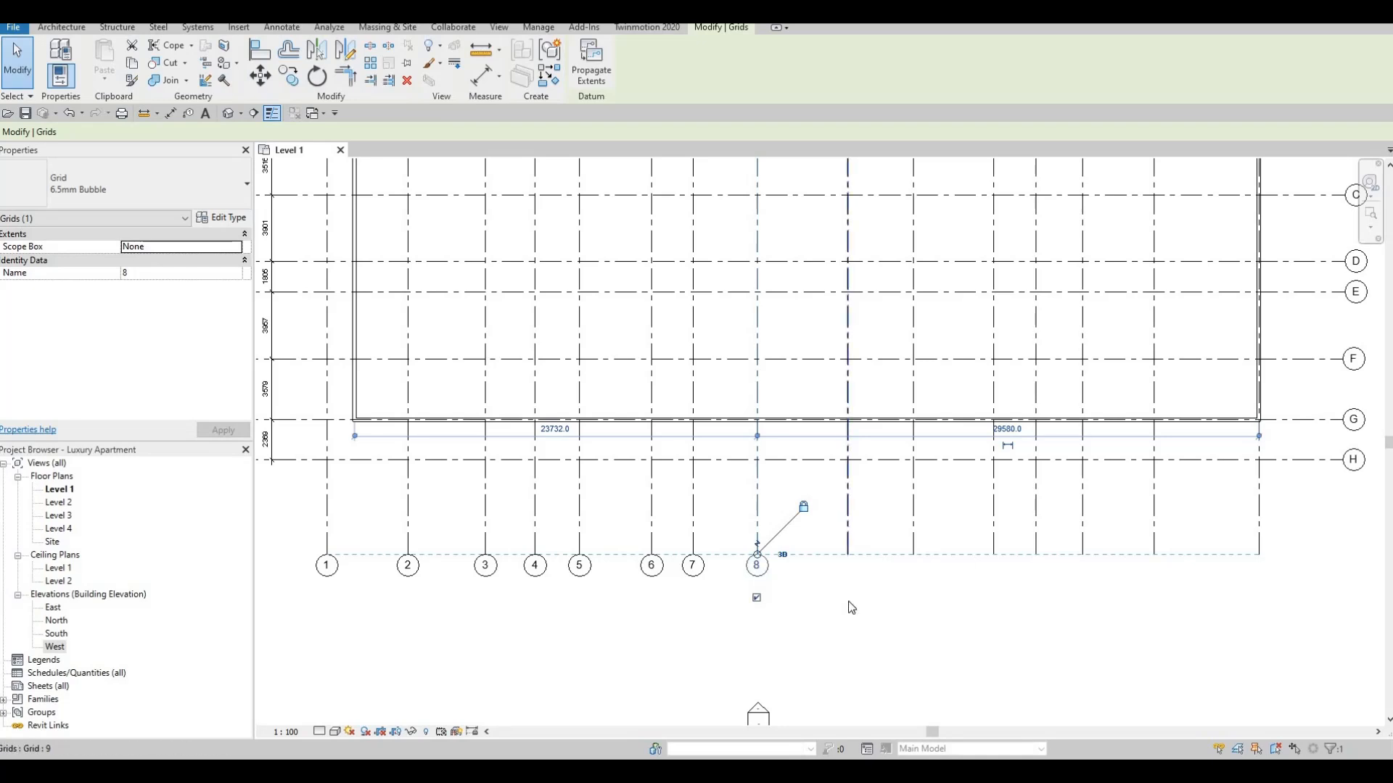
left_click(847, 540)
left_click(847, 598)
- Show the grid bubbles at the south ends of grids 10, 11 and 12
left_click(913, 540)
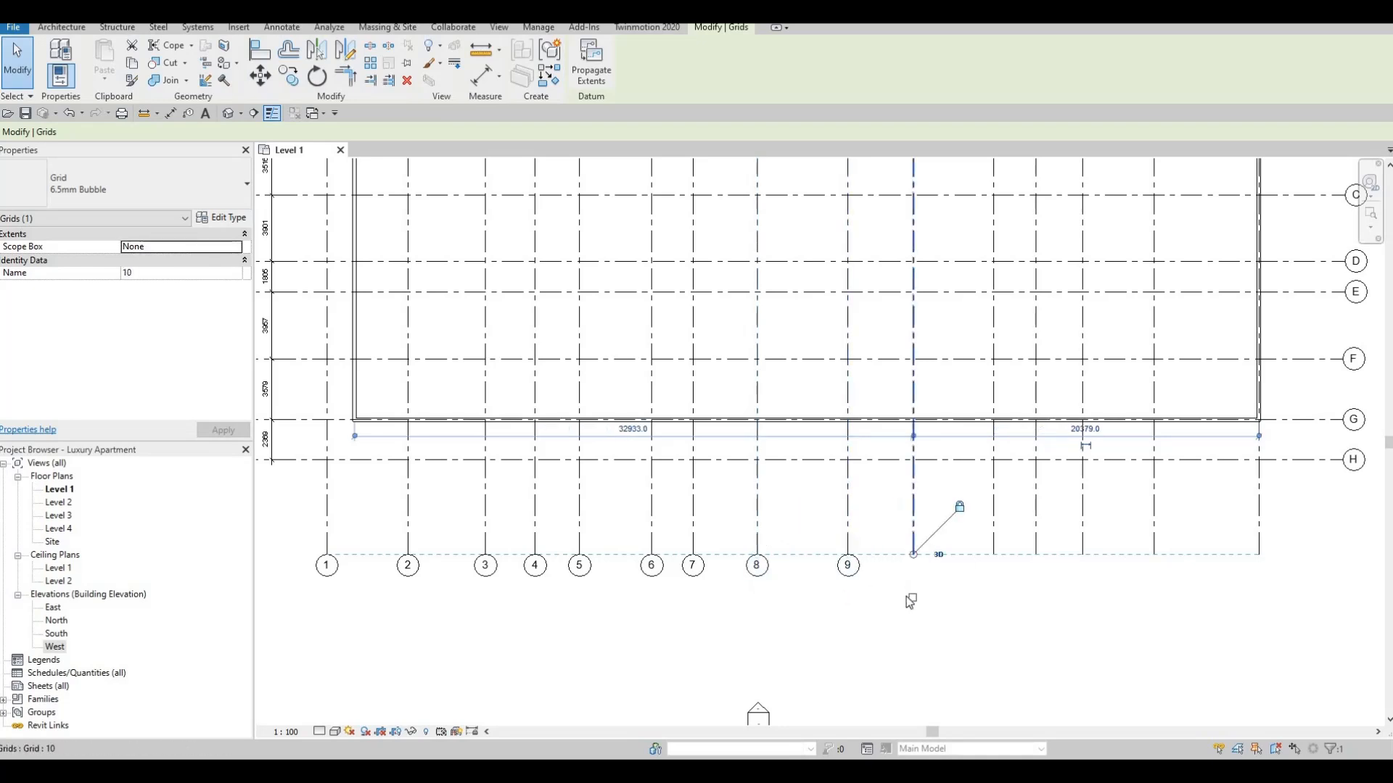
left_click(912, 598)
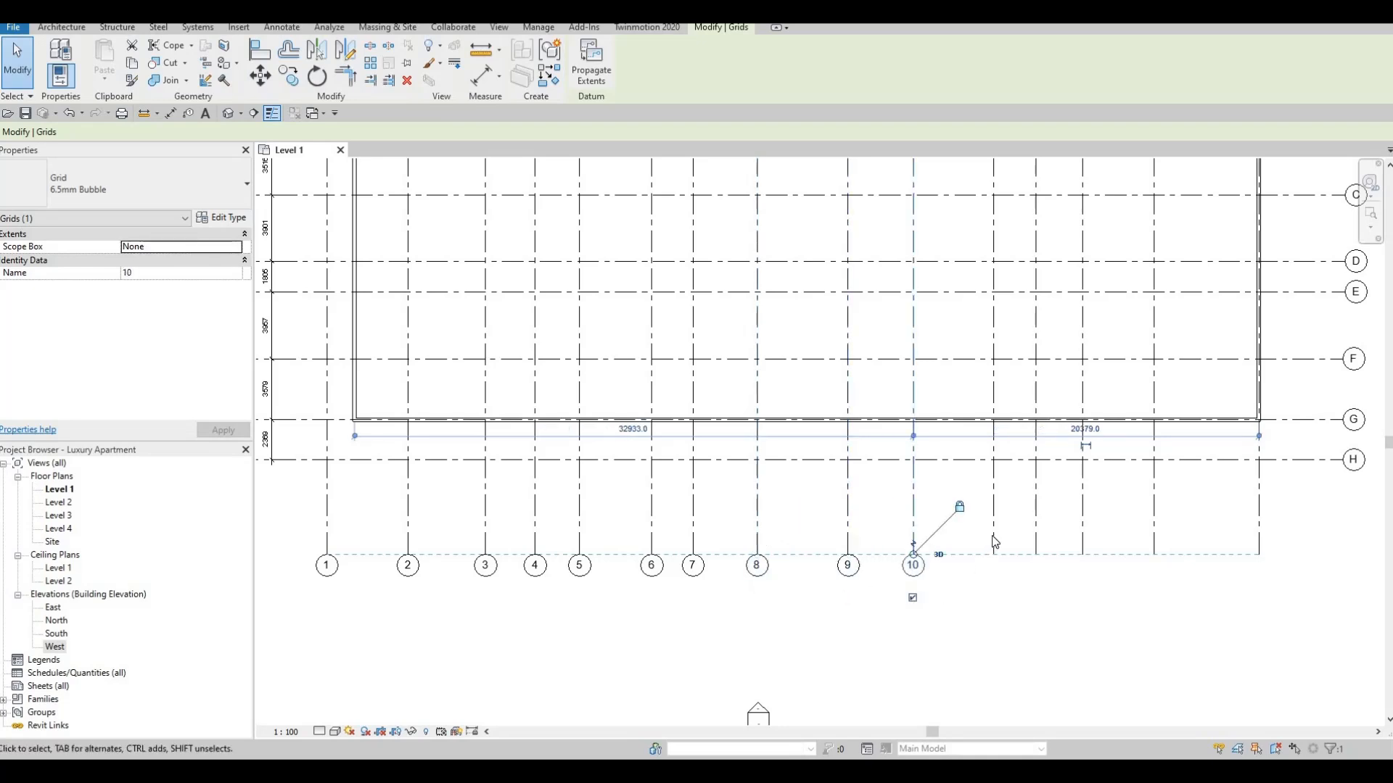
left_click(994, 541)
left_click(994, 598)
left_click(1035, 552)
left_click(1036, 600)
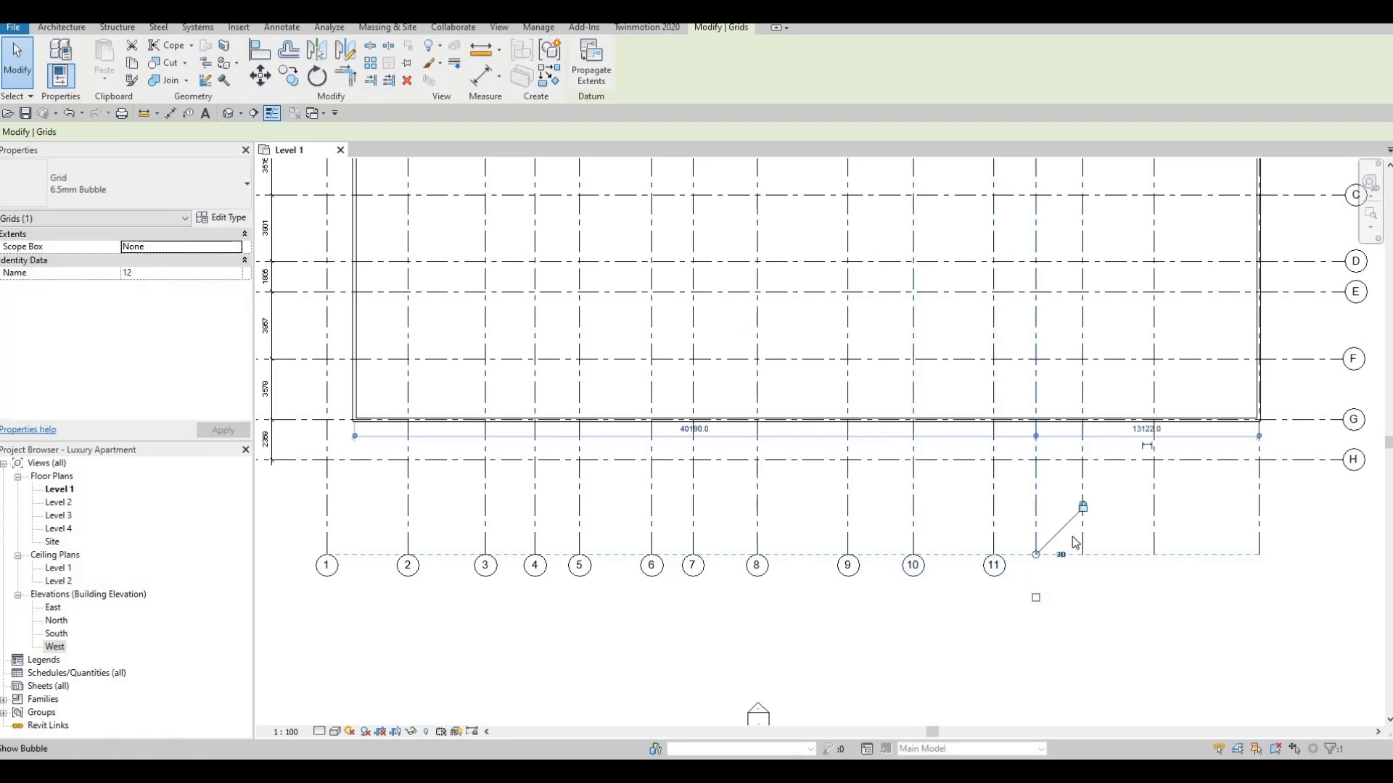
- Show the grid bubbles at the south ends of grids 13, 14 and 15
left_click(1081, 593)
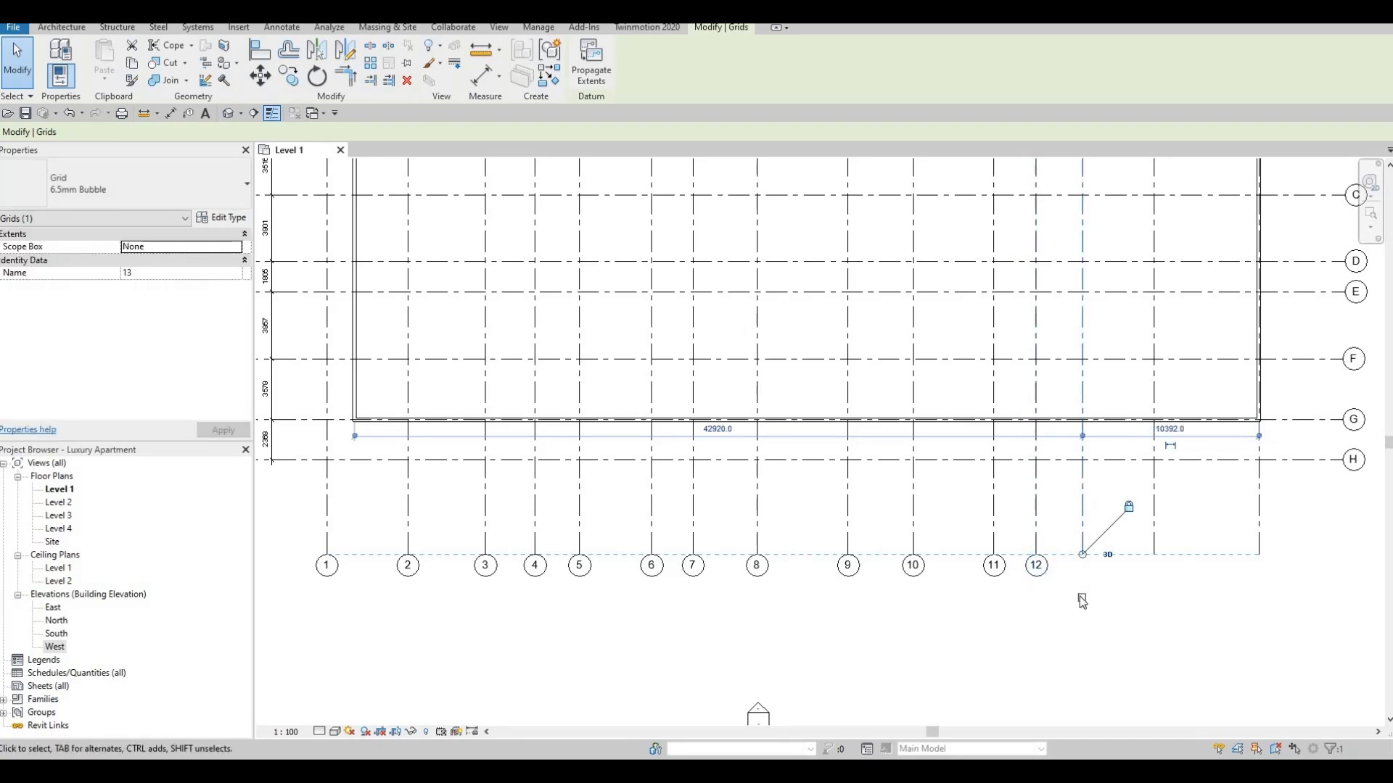
left_click(1082, 600)
left_click(1154, 548)
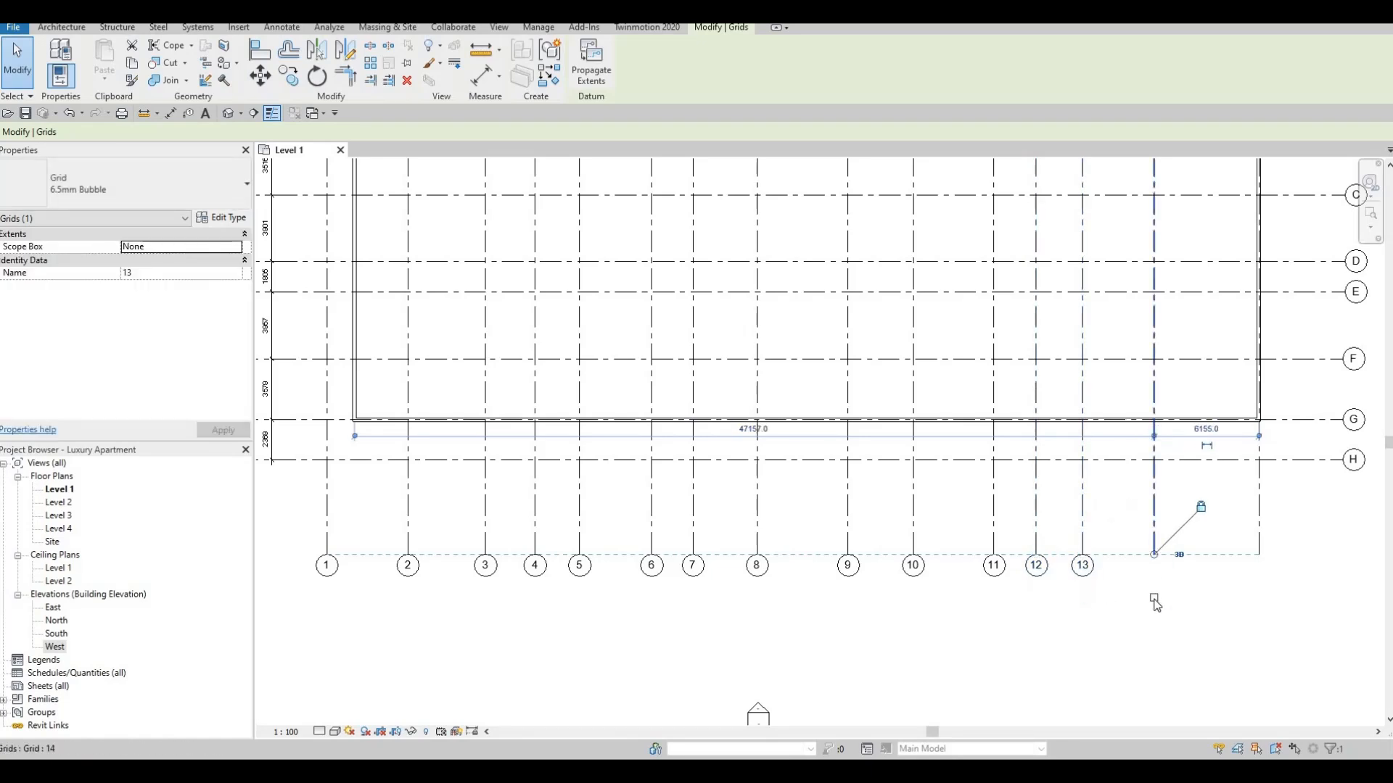
left_click(1154, 597)
left_click(1258, 548)
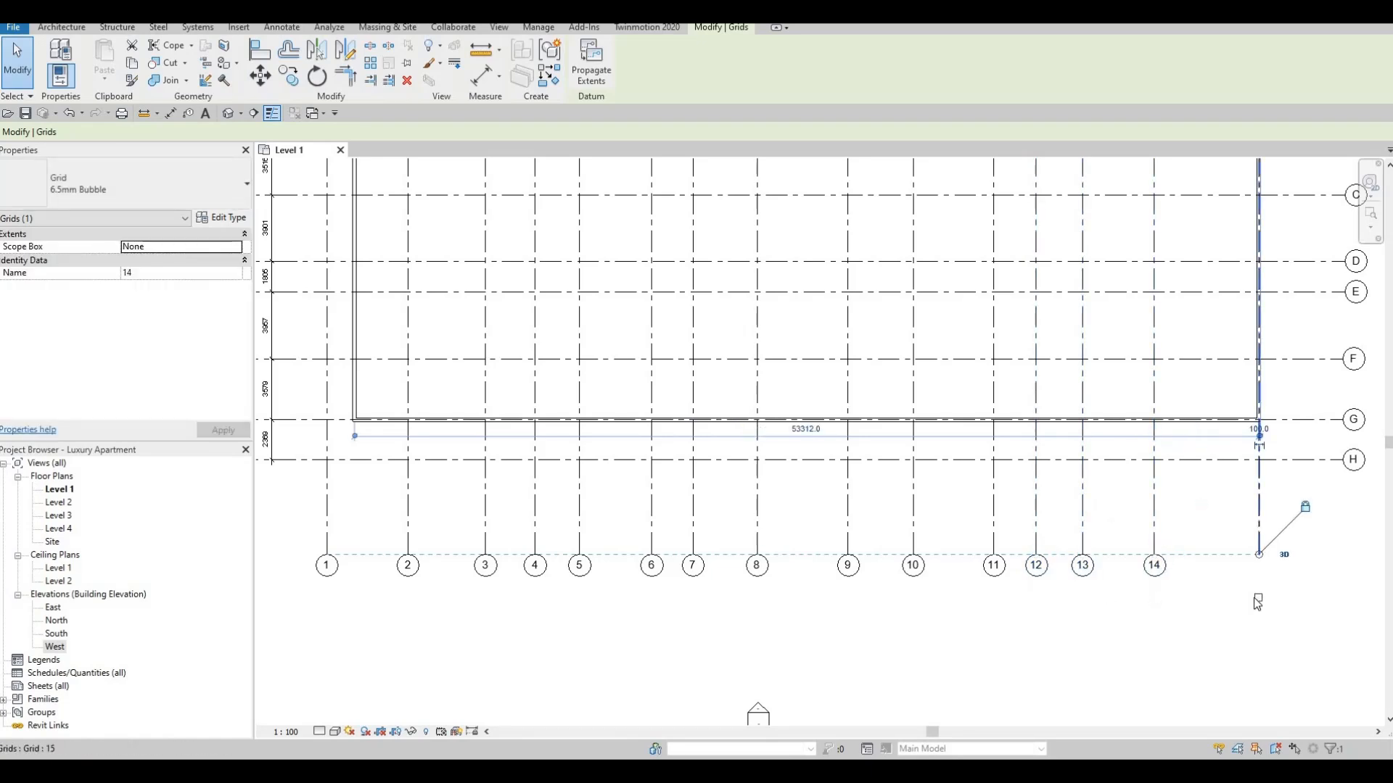
left_click(1259, 597)
- Start a new wall and duplicate the EXTERIOR WALL 1 type as INTERIOR WALL 1
scroll(655, 436, "down", 3)
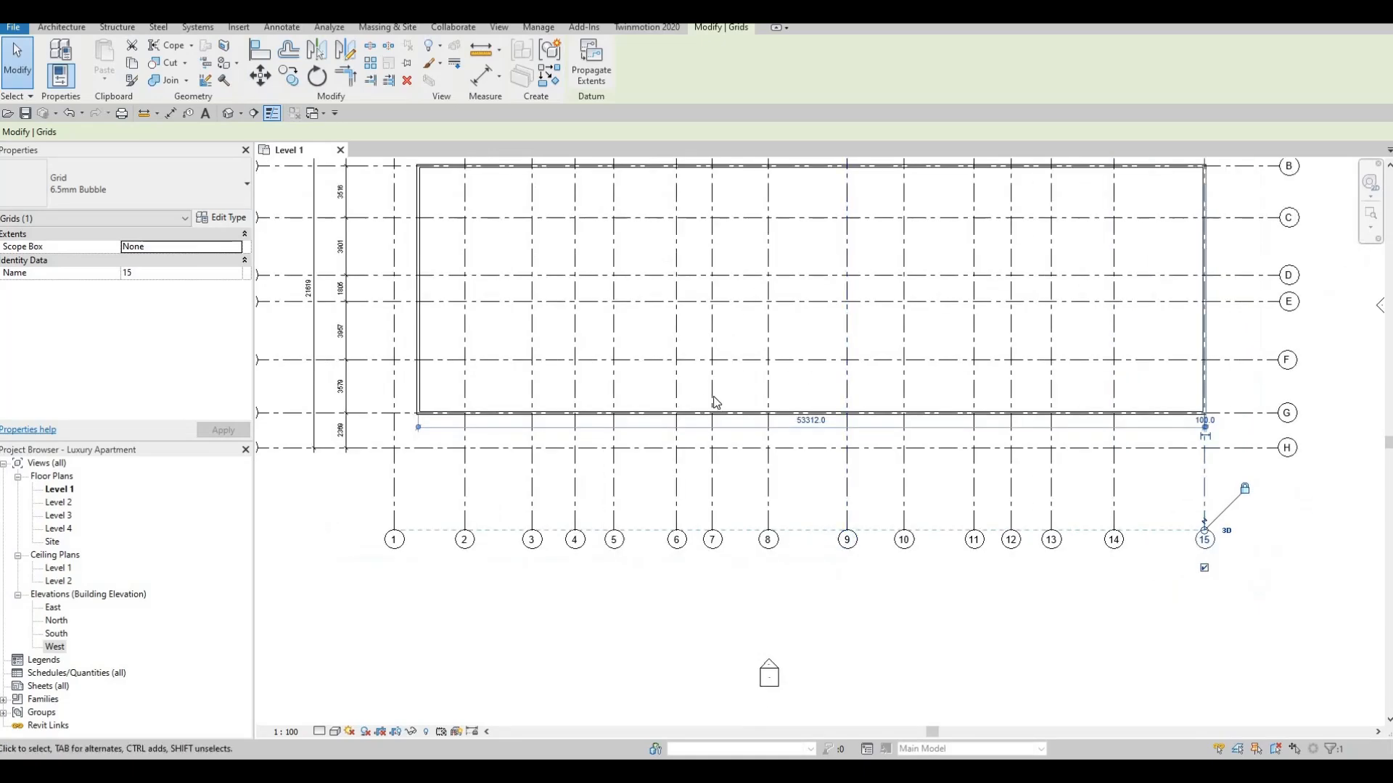
middle_click_drag(705, 344, 702, 420)
scroll(702, 420, "down", 1)
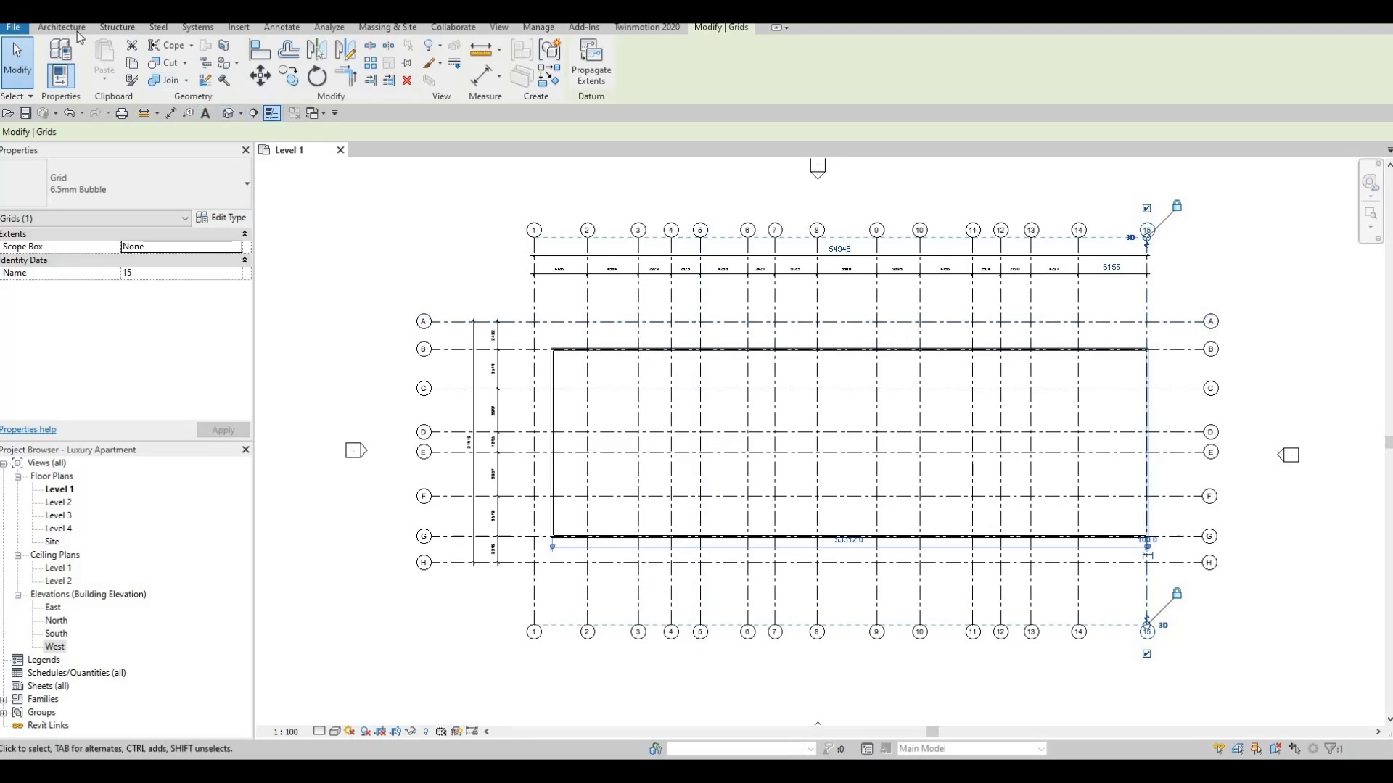
left_click(77, 30)
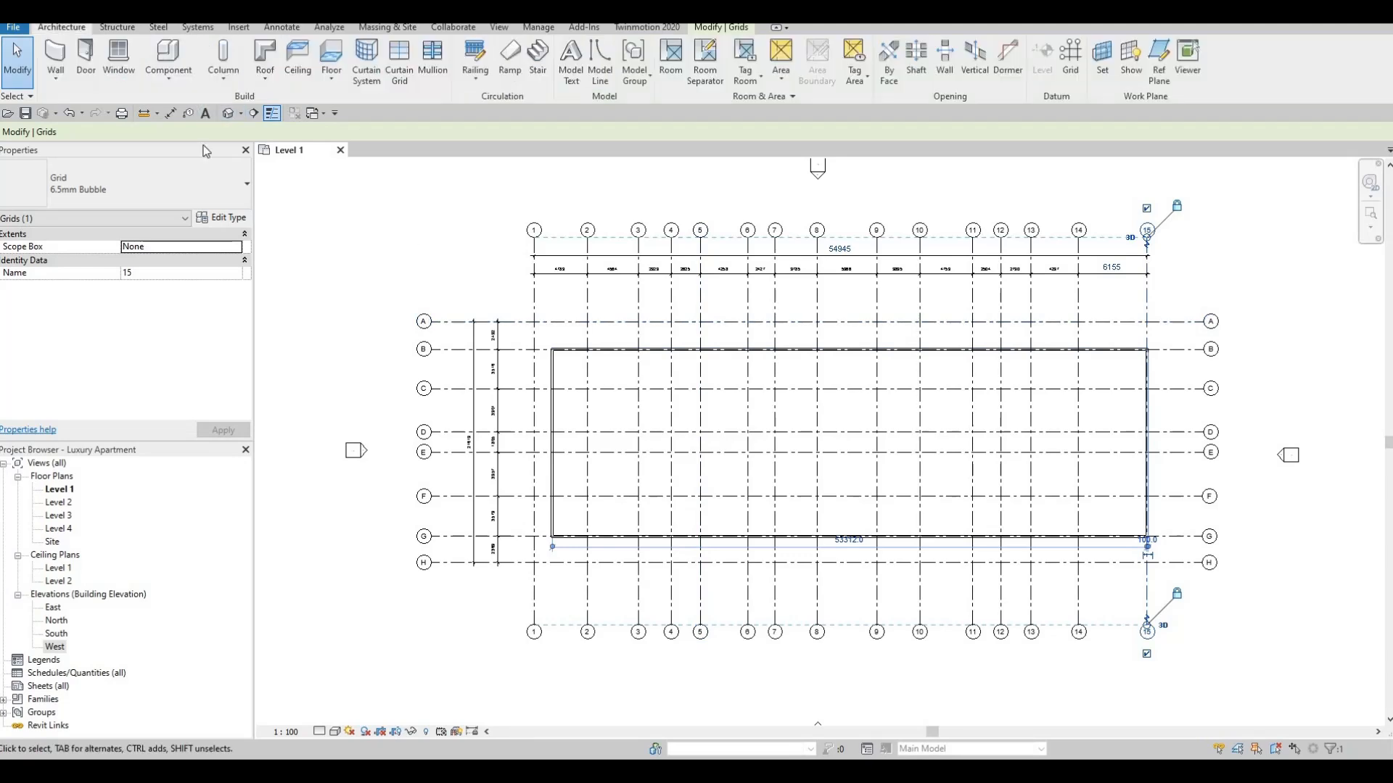
left_click(56, 58)
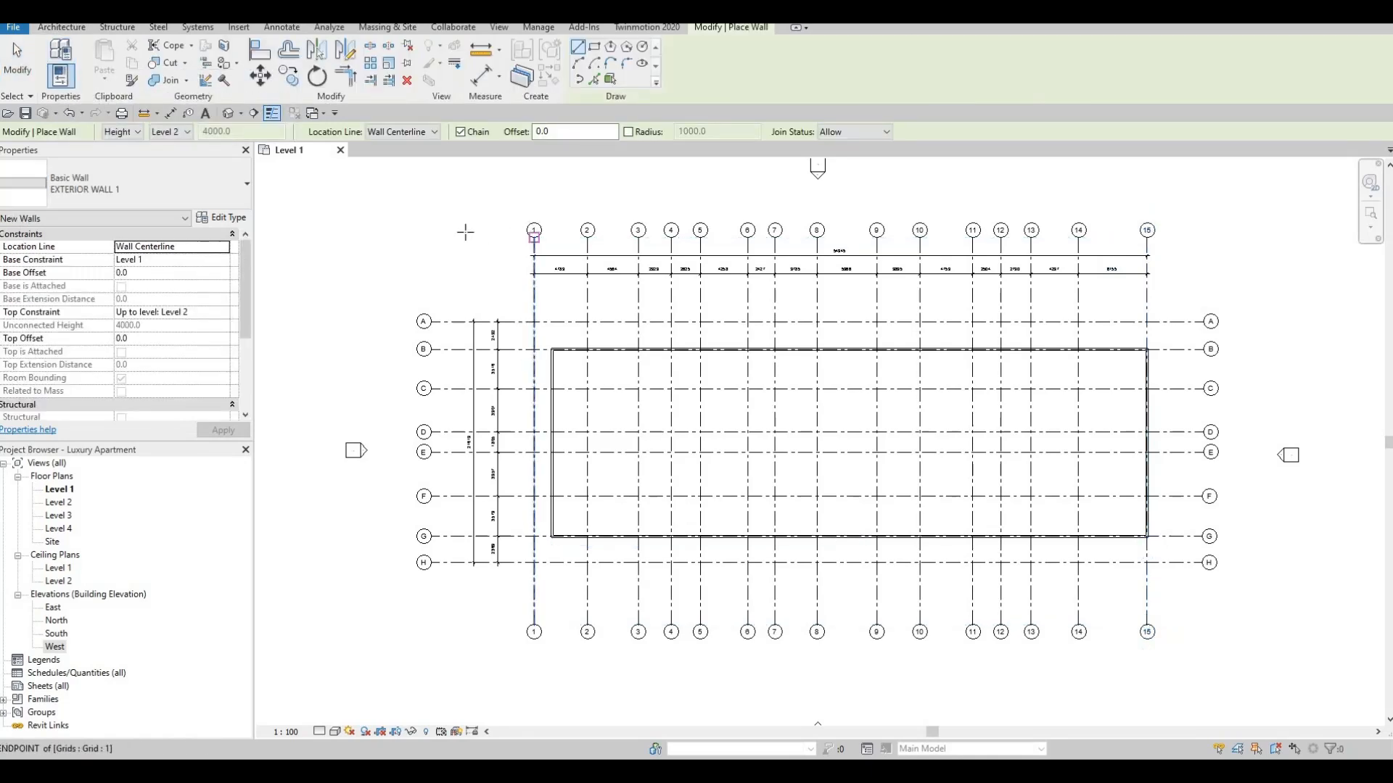
left_click(227, 220)
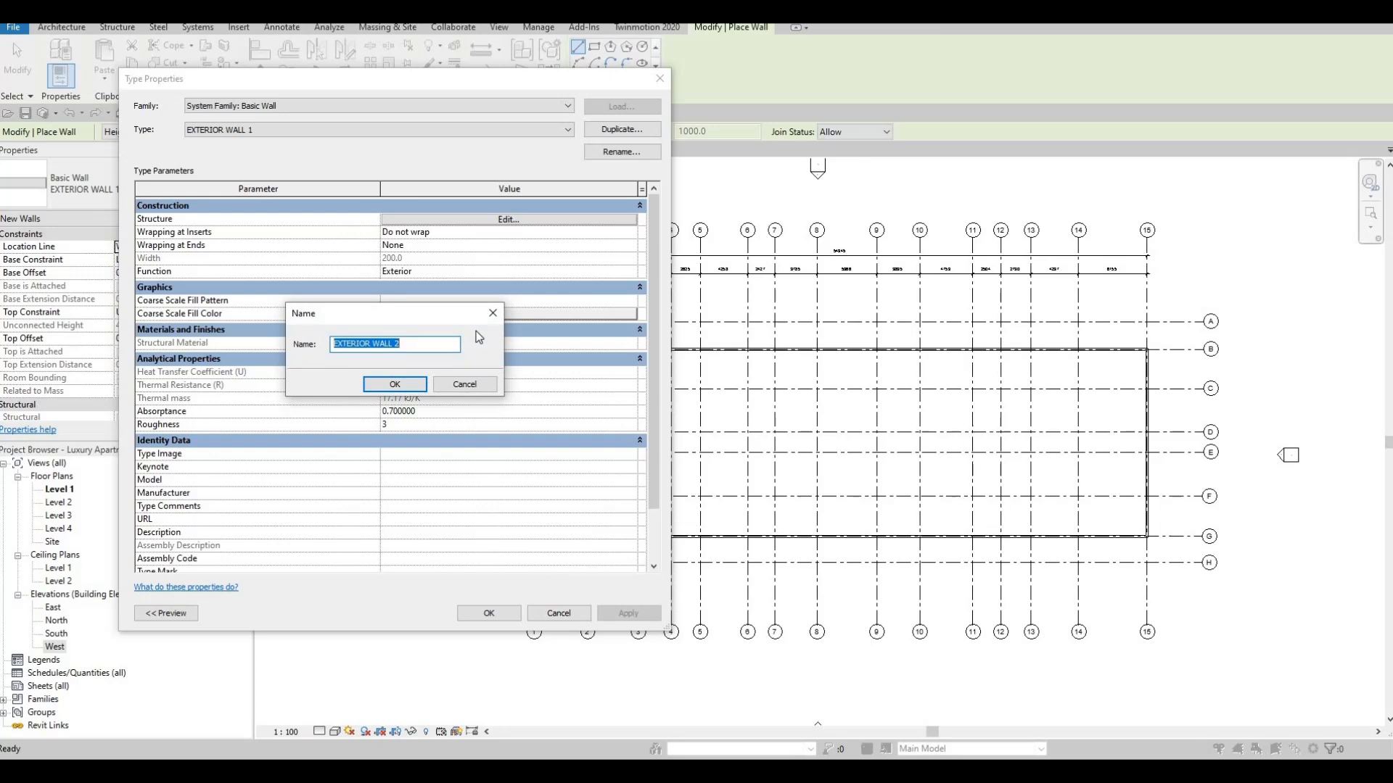
type("INTER")
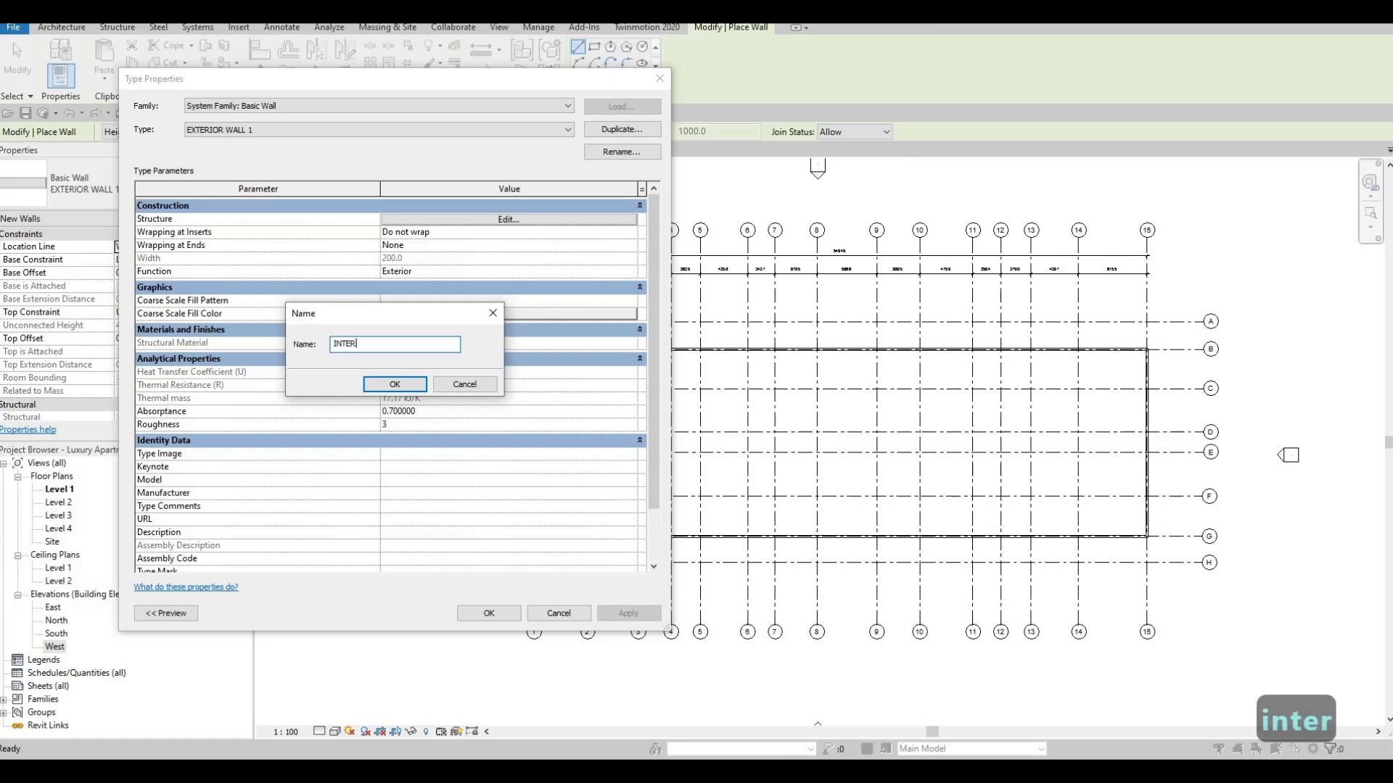
type("IOR WALL ")
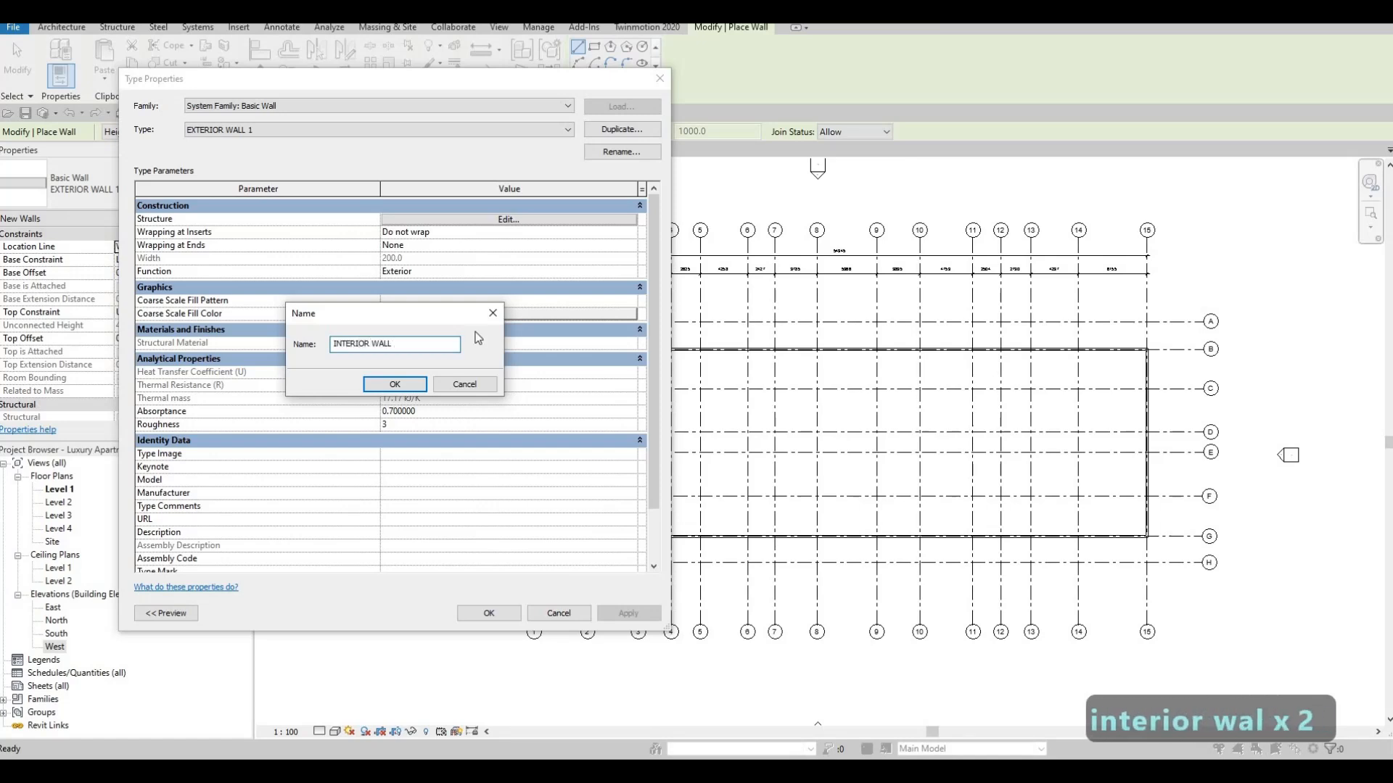
type("1")
left_click(415, 388)
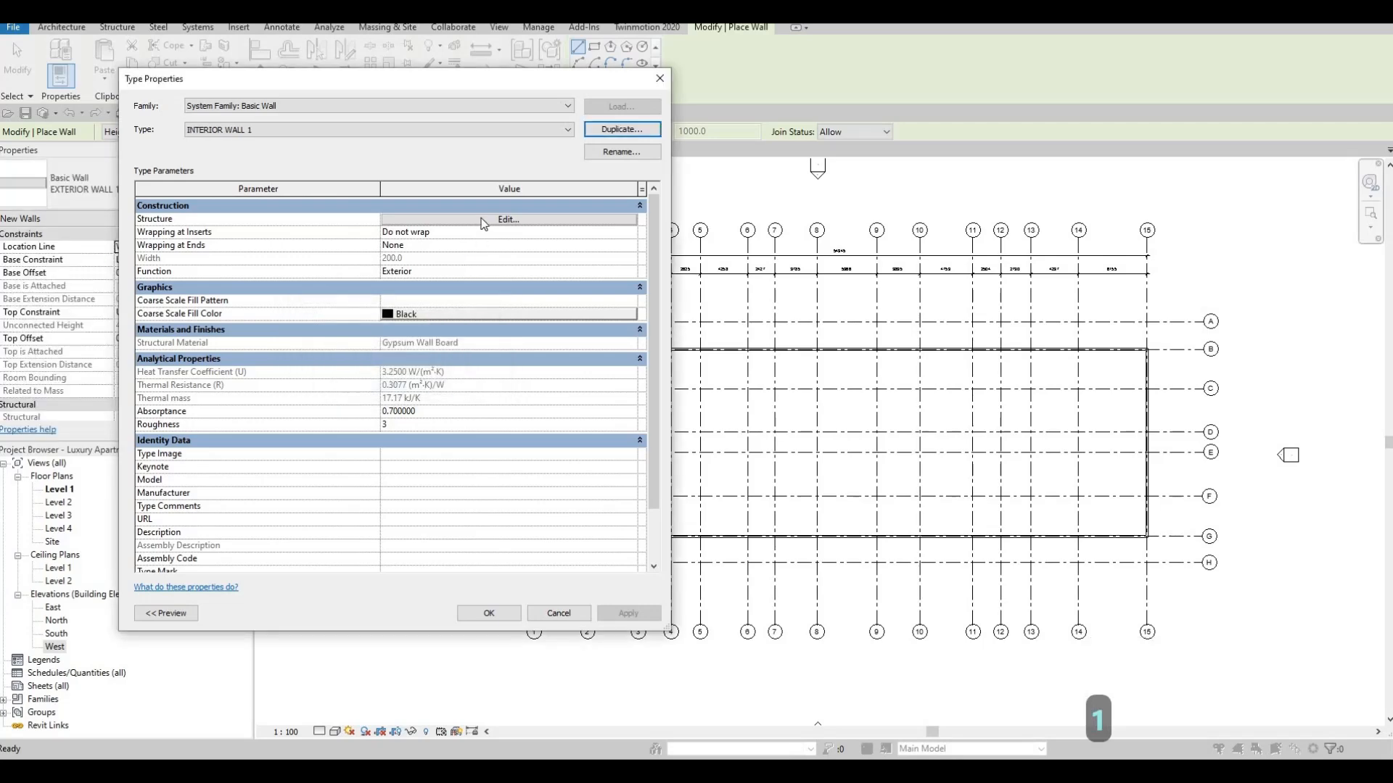
- Assign the Plastic material to the structure layer of the INTERIOR WALL 1 type
left_click(483, 220)
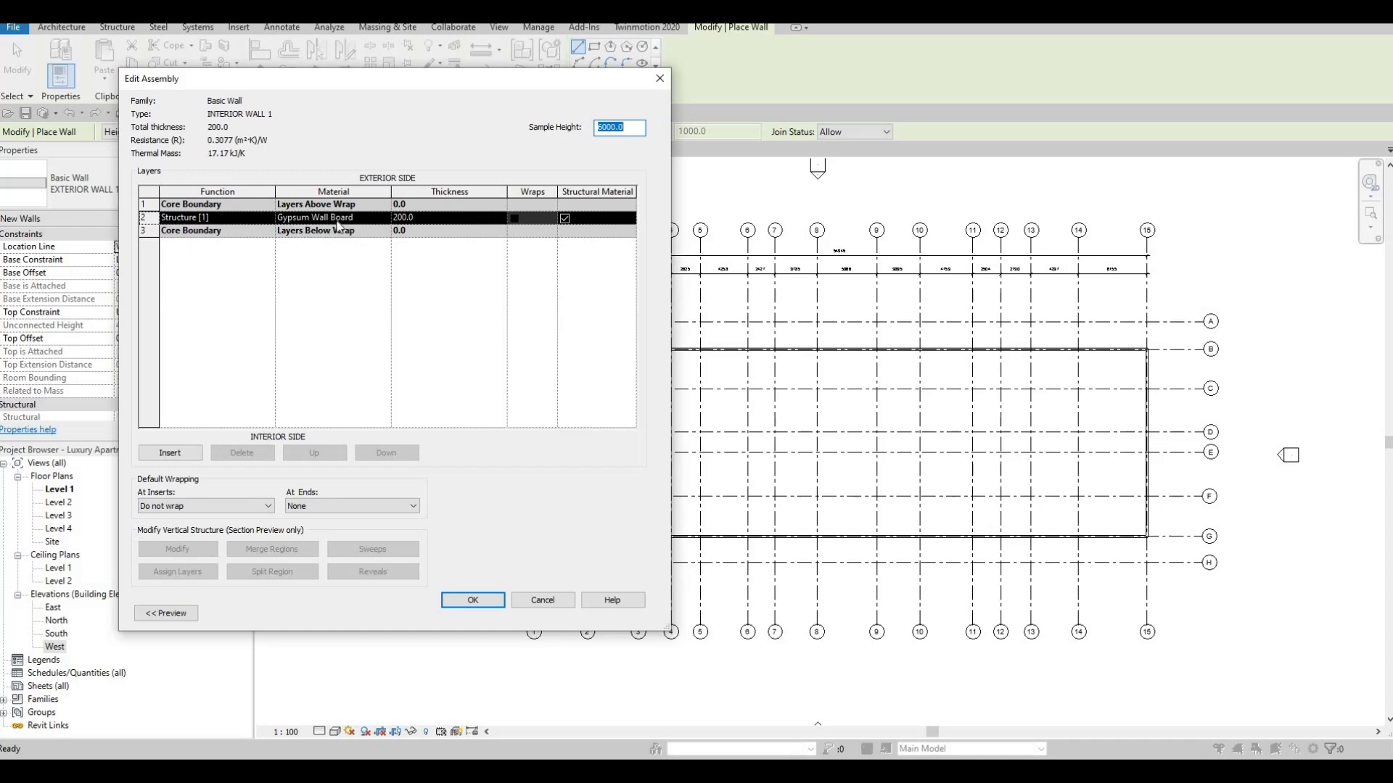
left_click(386, 219)
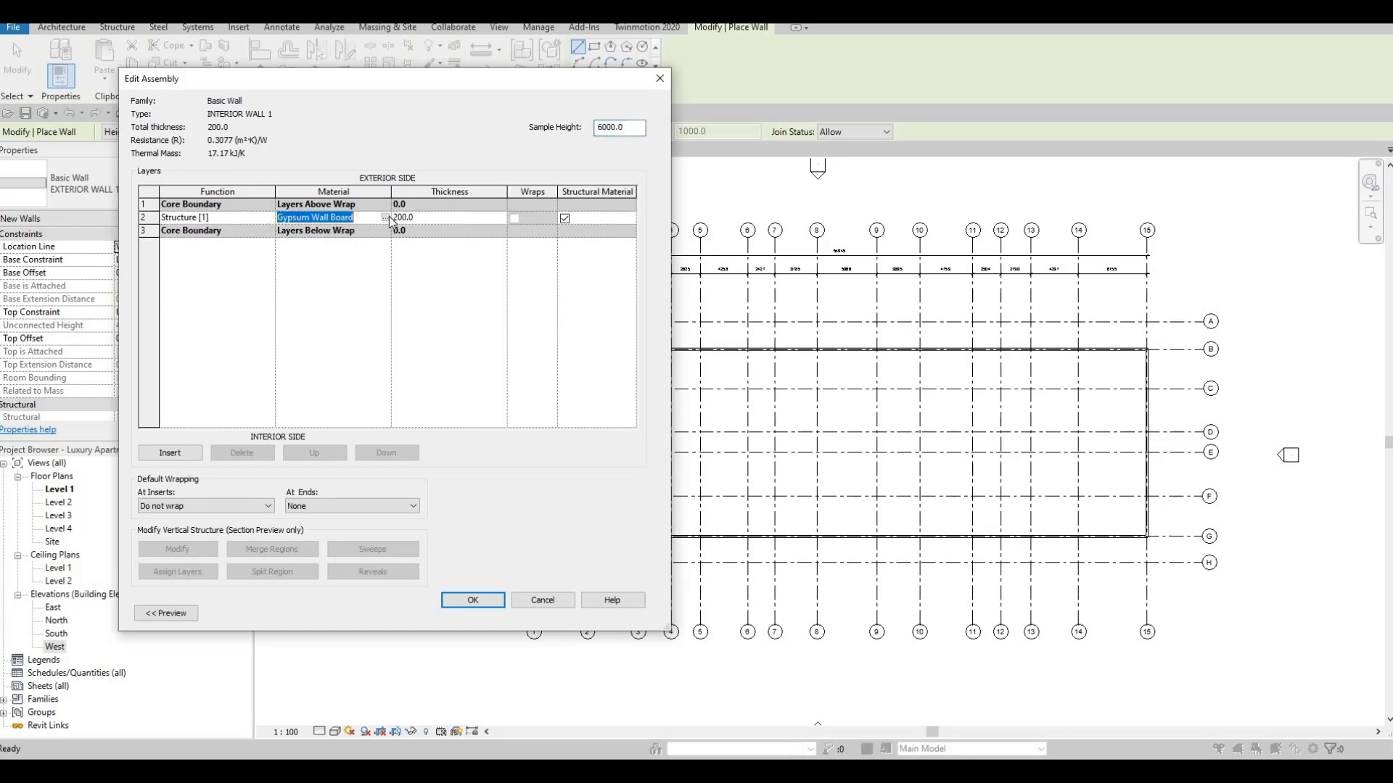
left_click(385, 217)
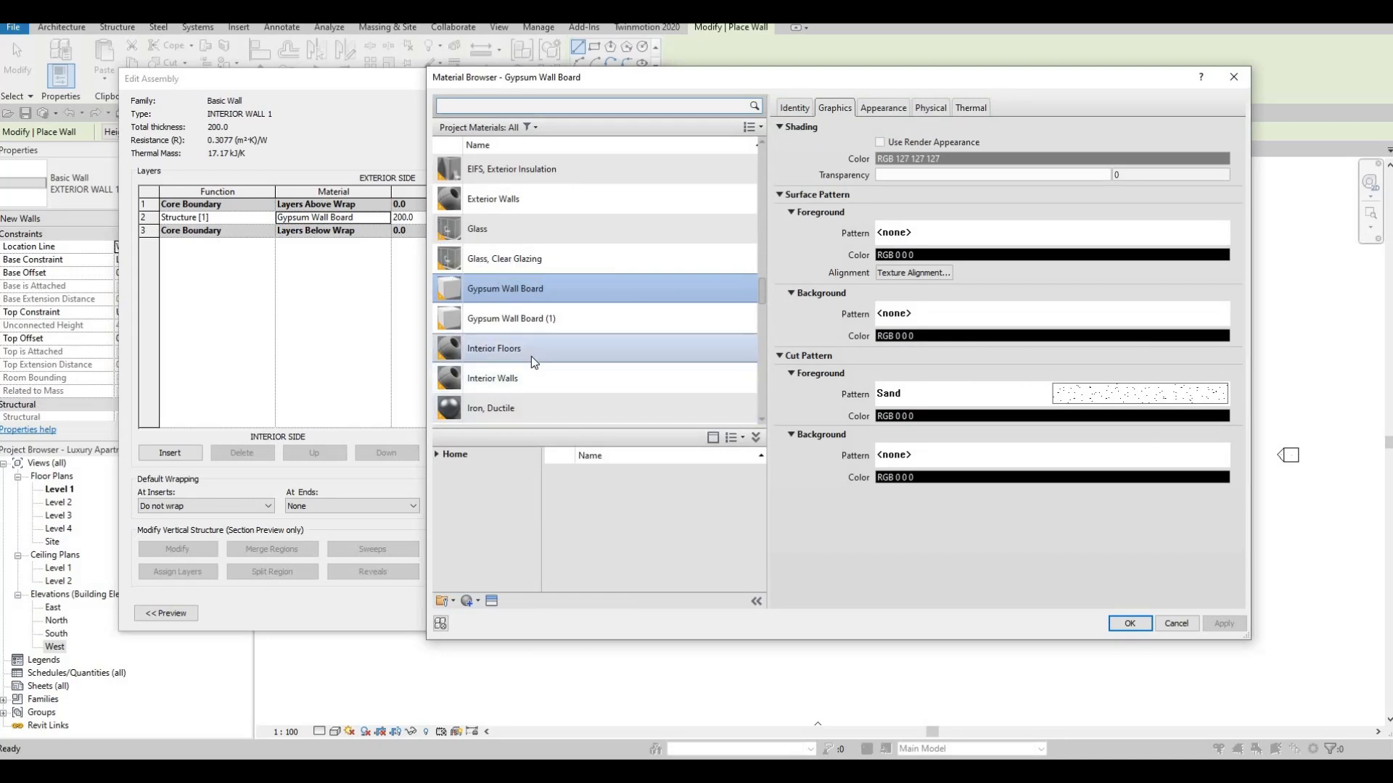
scroll(531, 356, "down", 3)
scroll(529, 355, "down", 4)
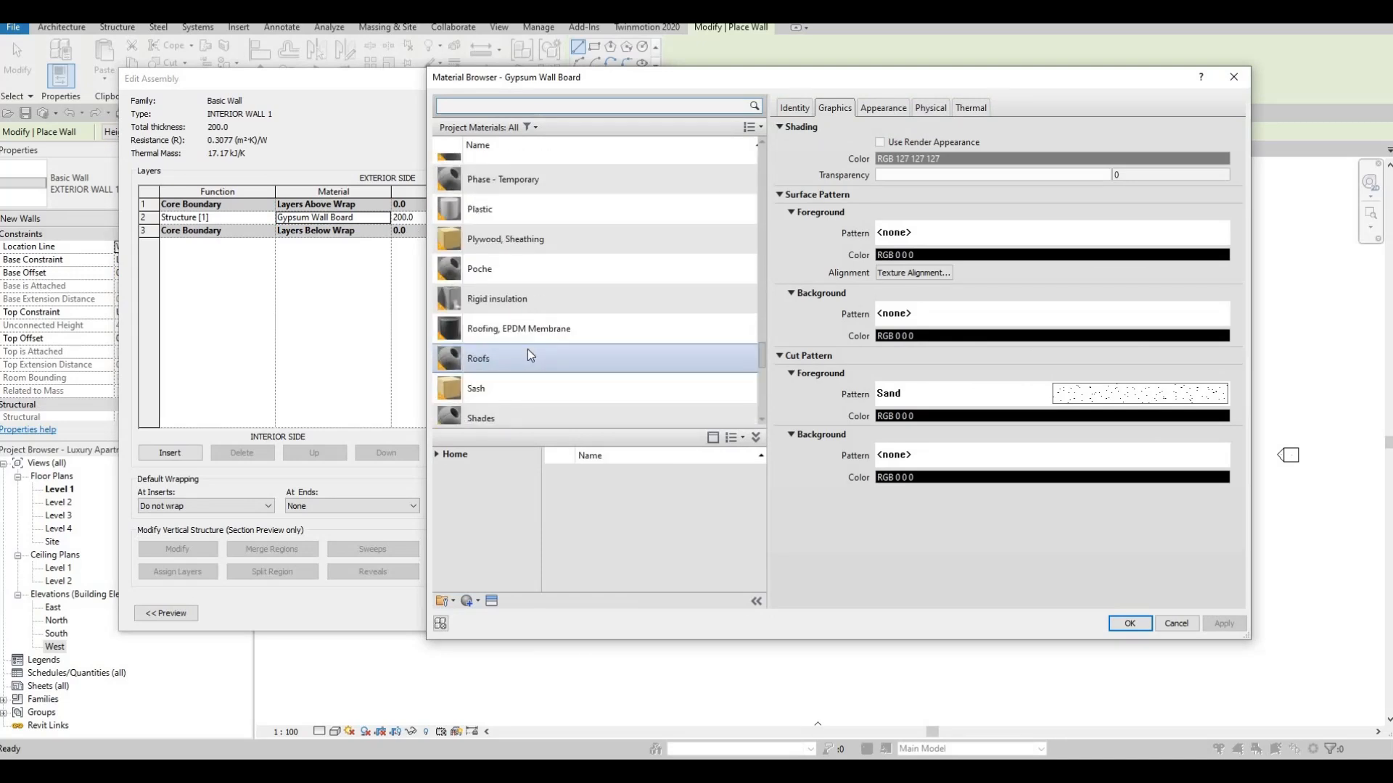
left_click(486, 218)
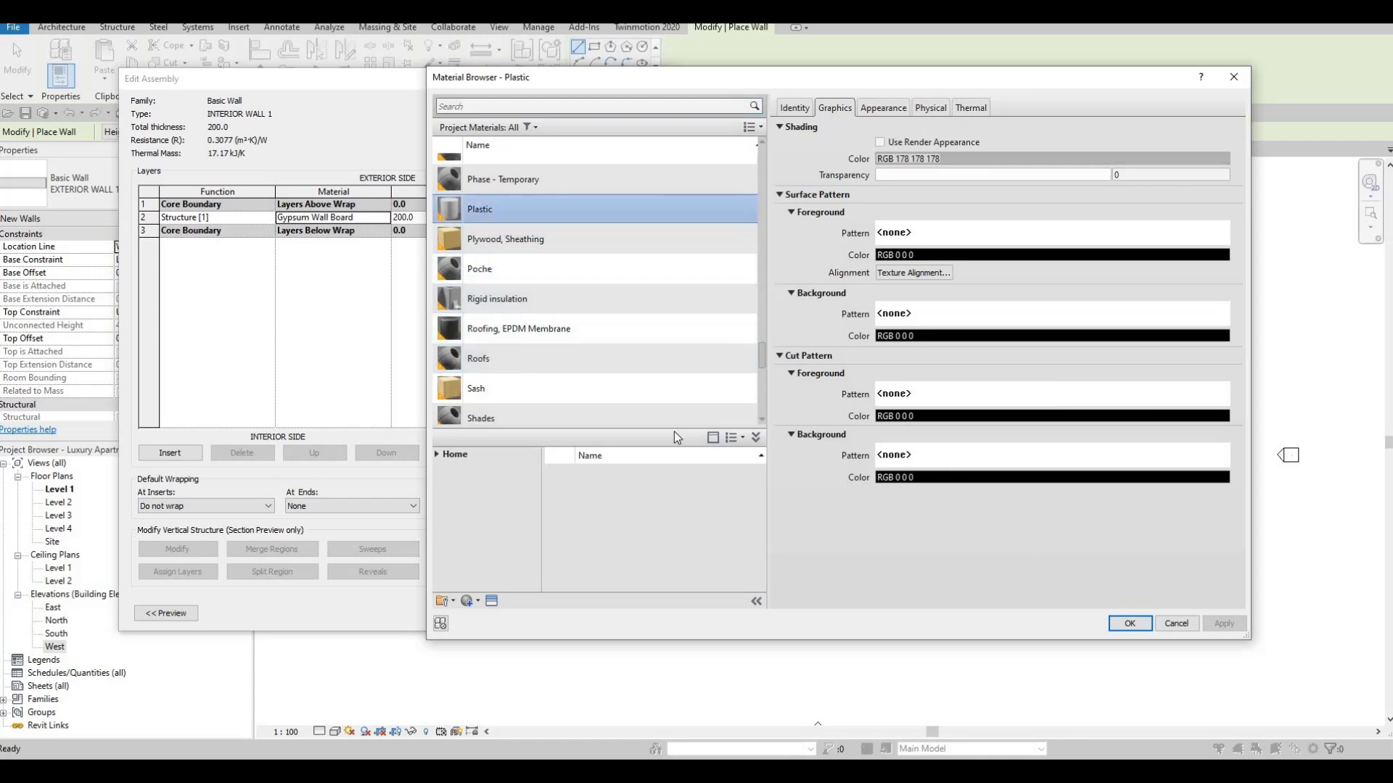
scroll(582, 303, "down", 1)
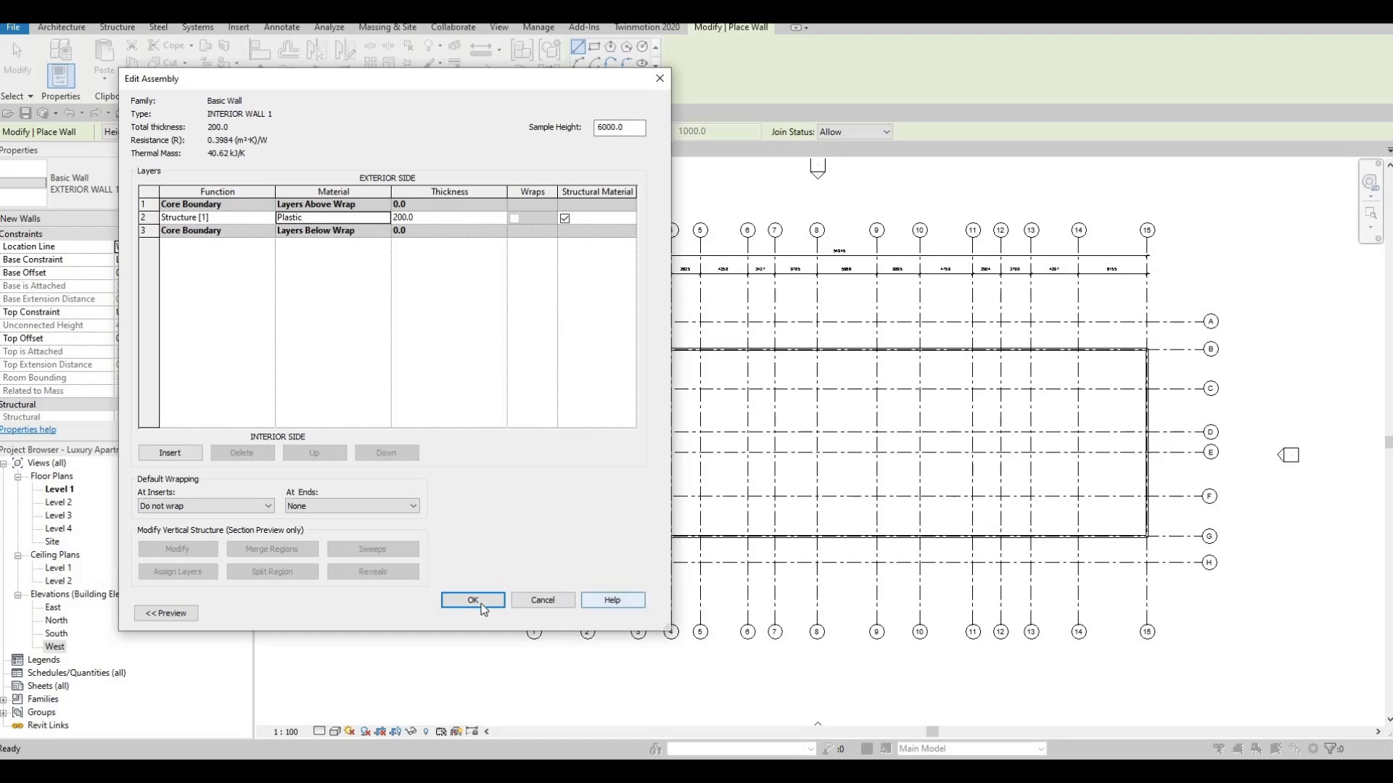
left_click(481, 603)
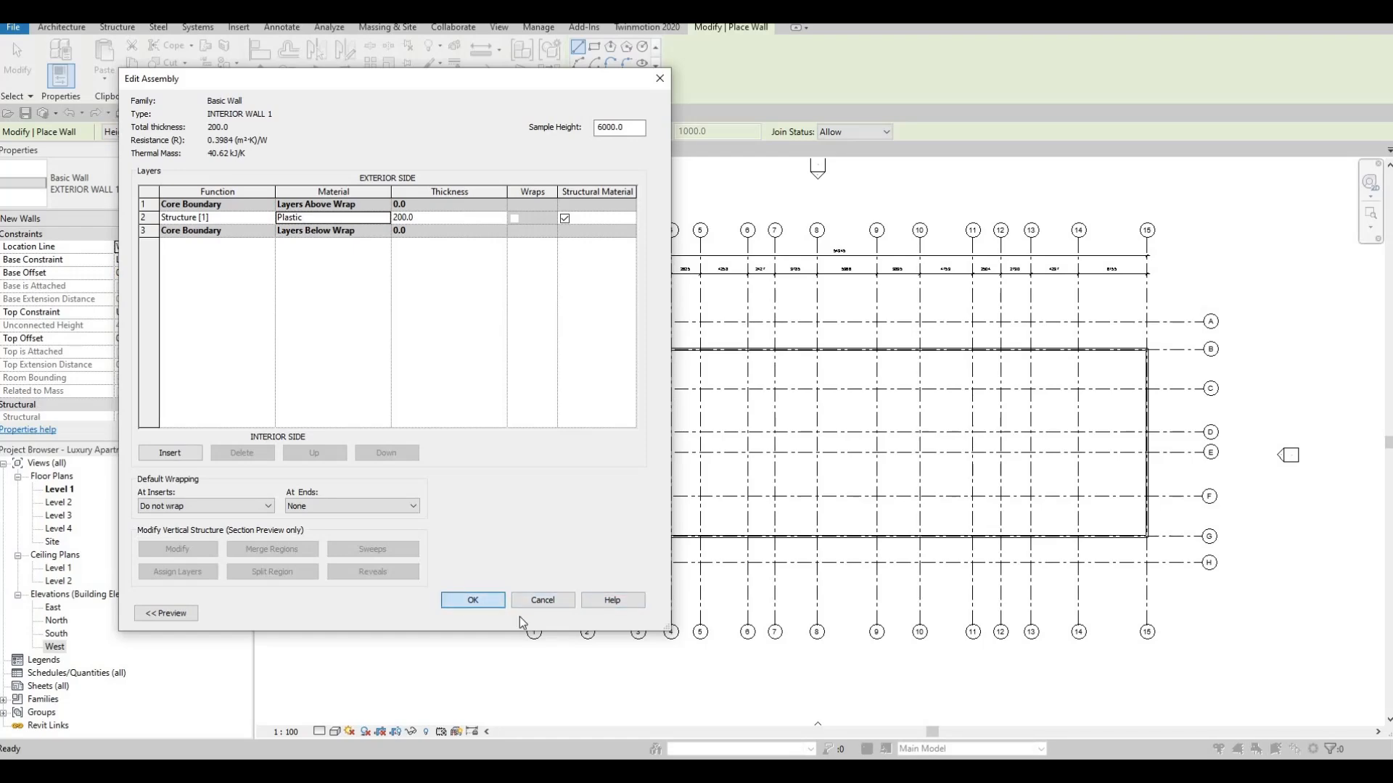
left_click(489, 614)
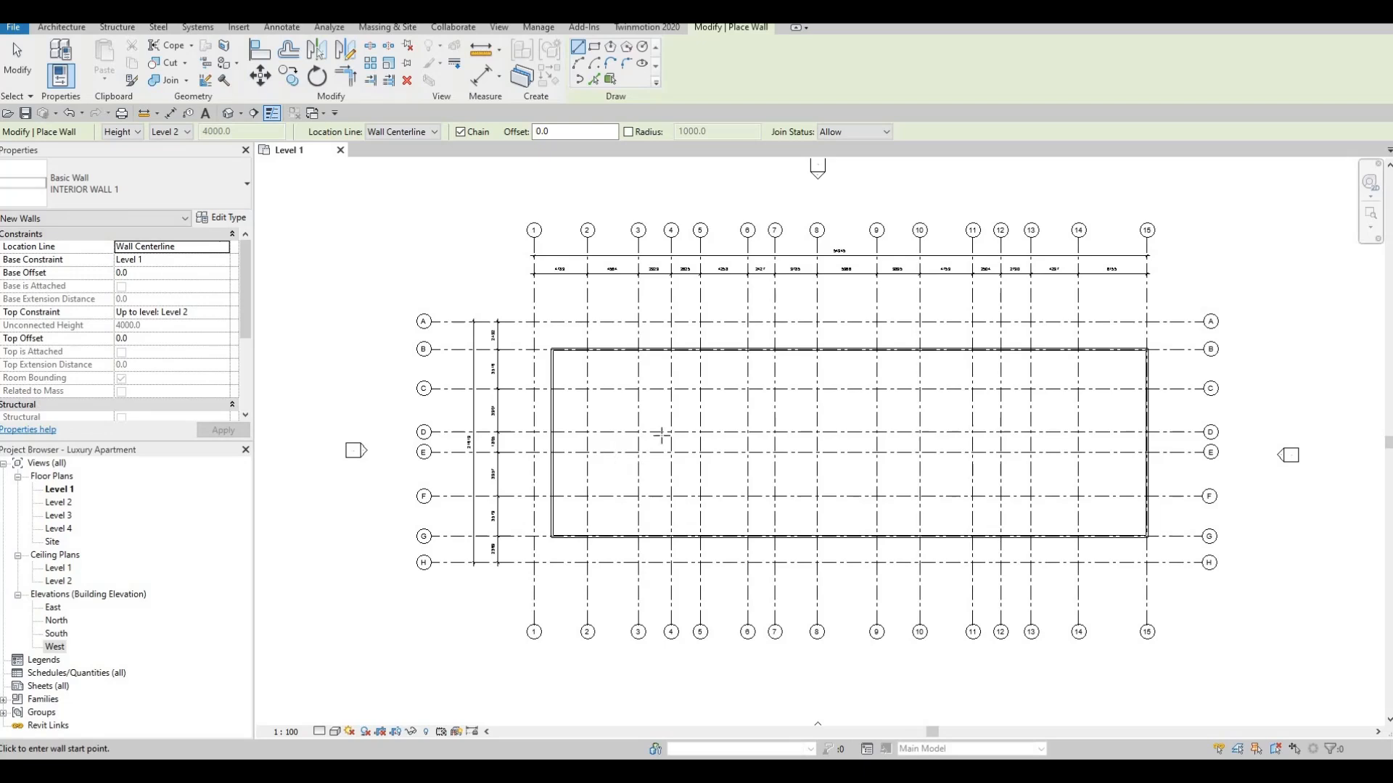
- Draw a closed rectangle of INTERIOR WALL 1 walls along grids D and E between grids 3 and 14
scroll(626, 437, "up", 1)
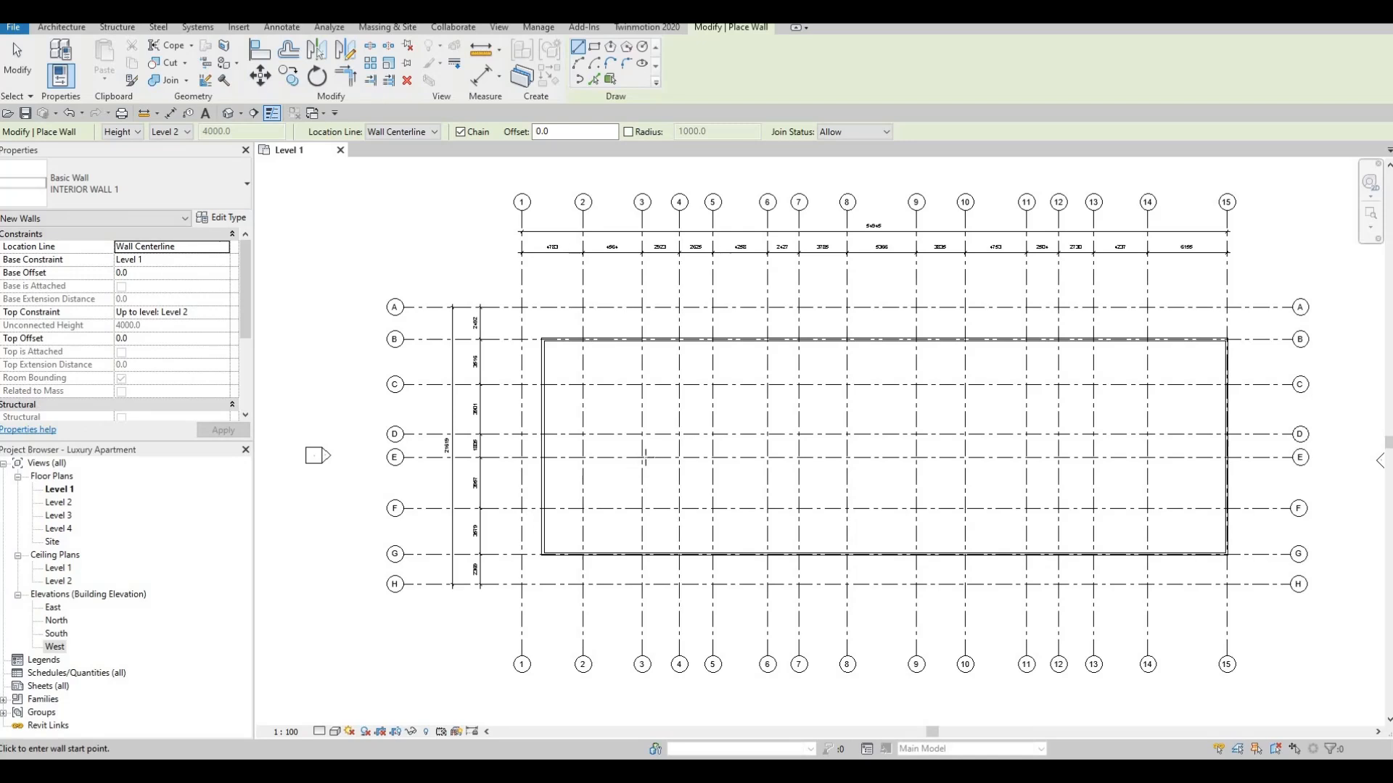
scroll(642, 460, "up", 1)
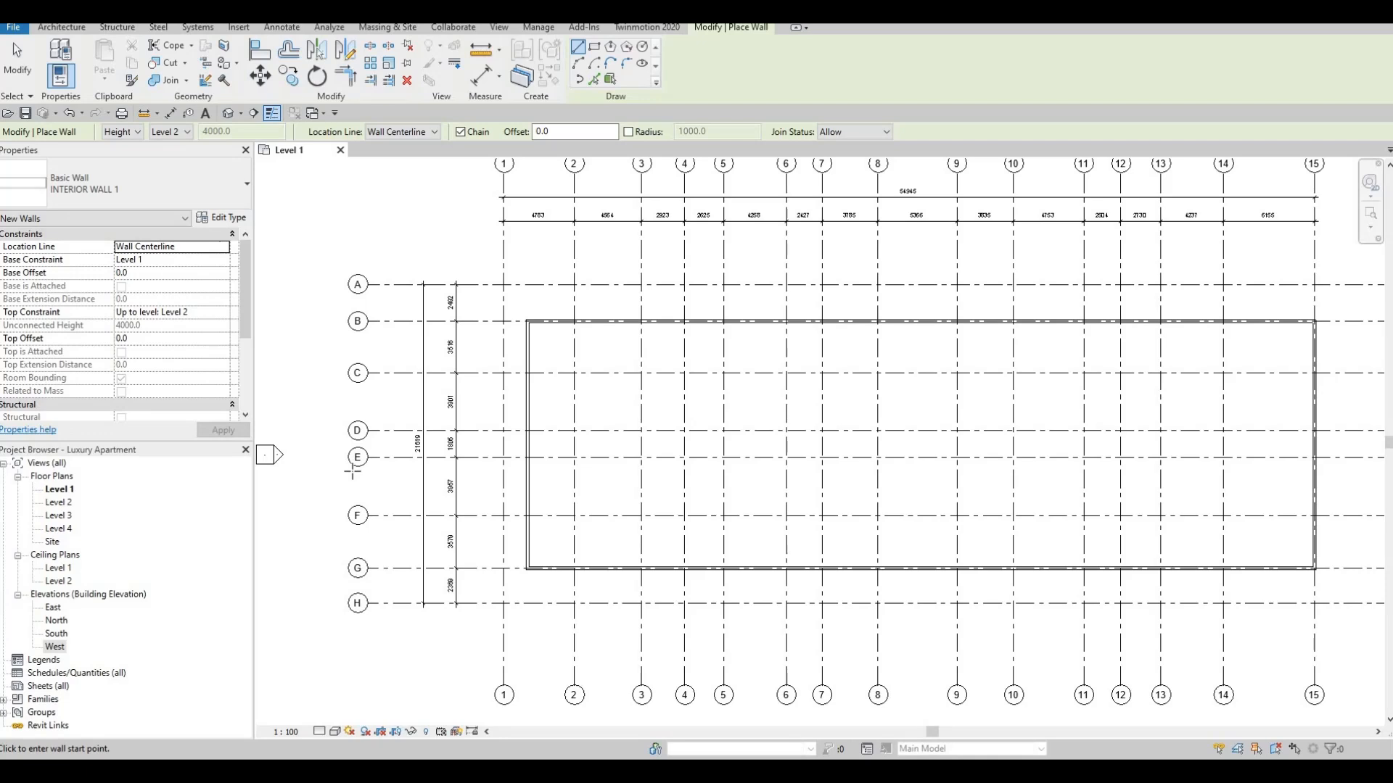
left_click(641, 431)
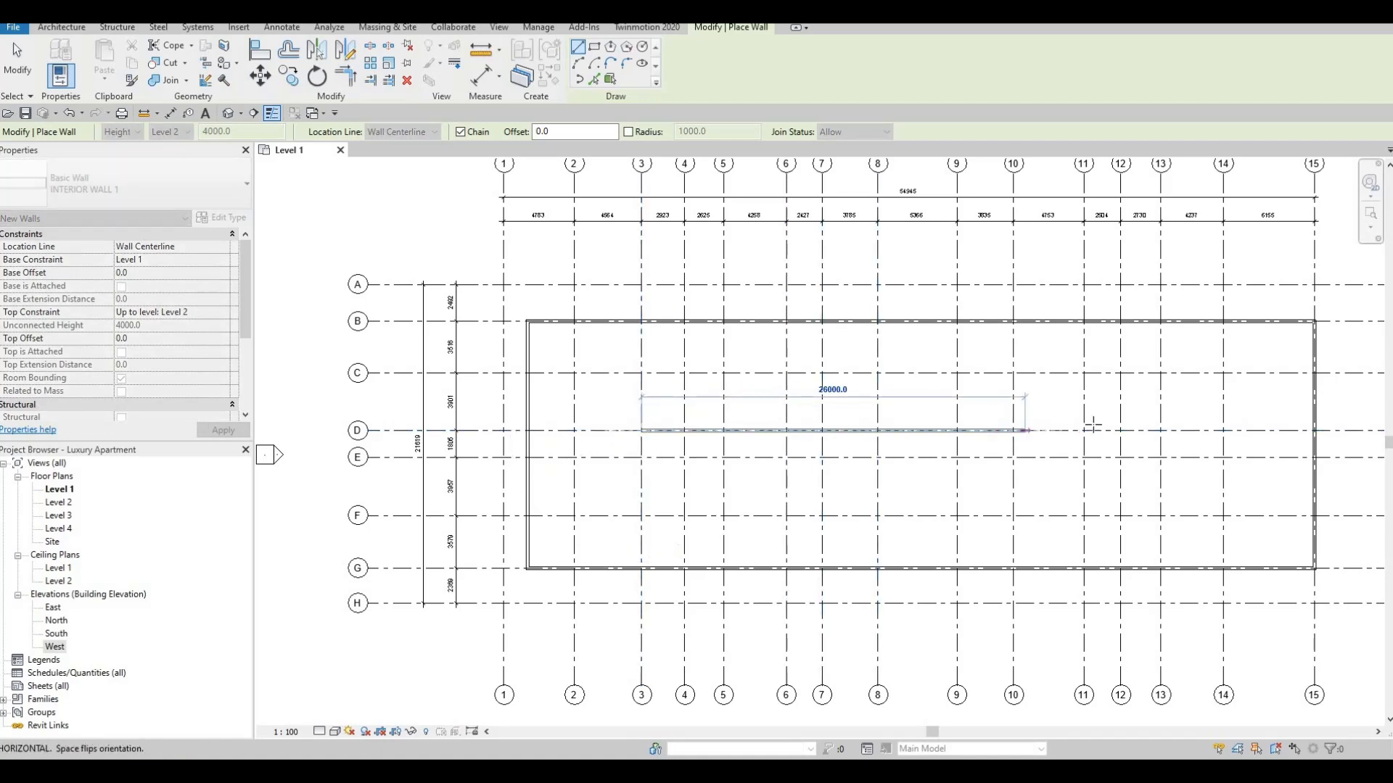
left_click(1223, 430)
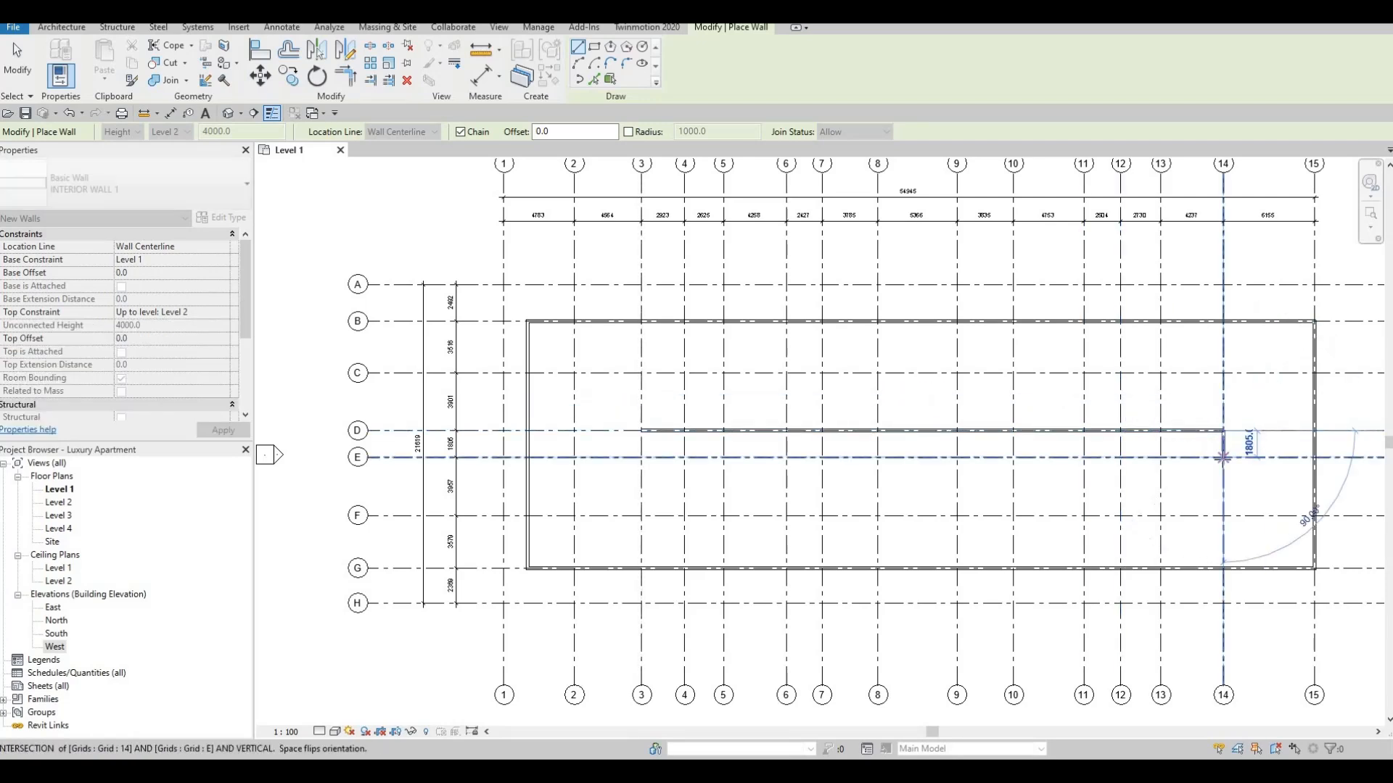
left_click(1223, 457)
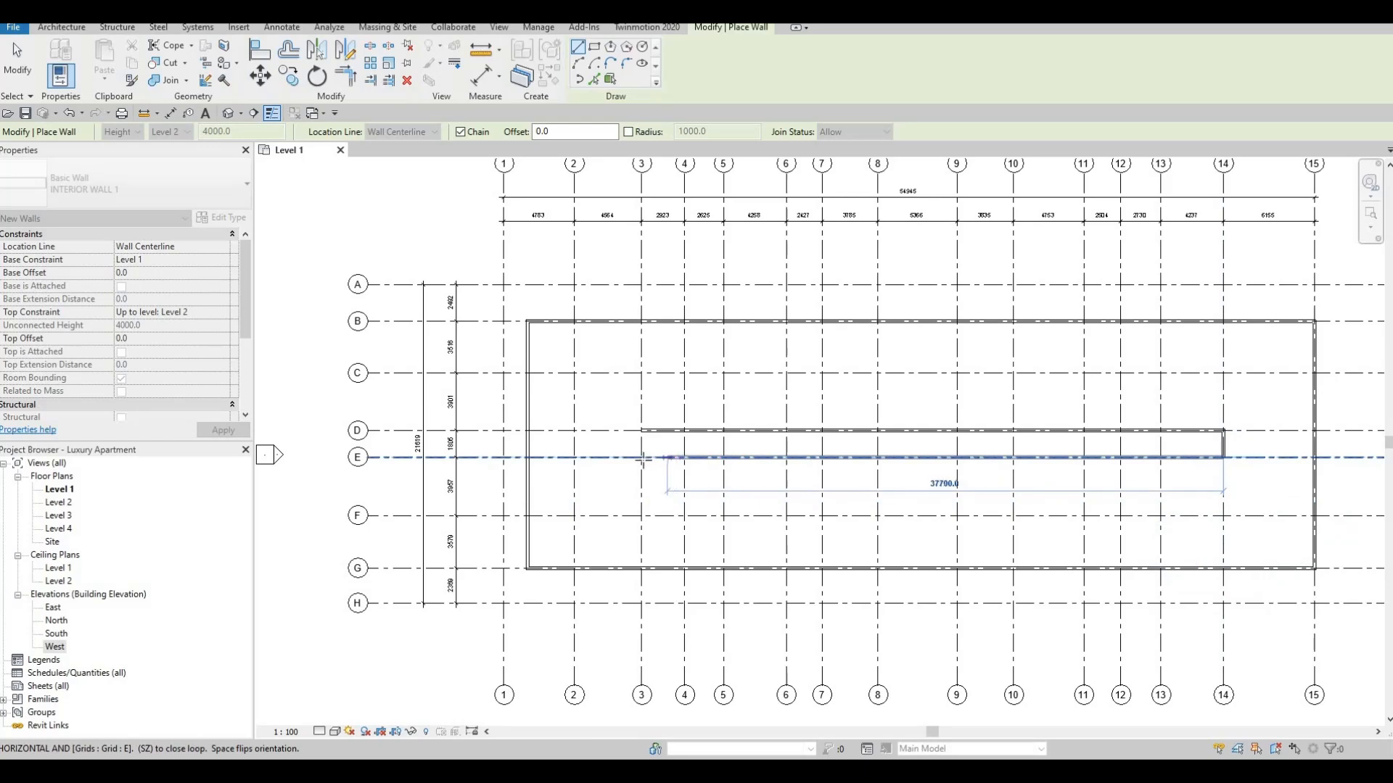
left_click(642, 457)
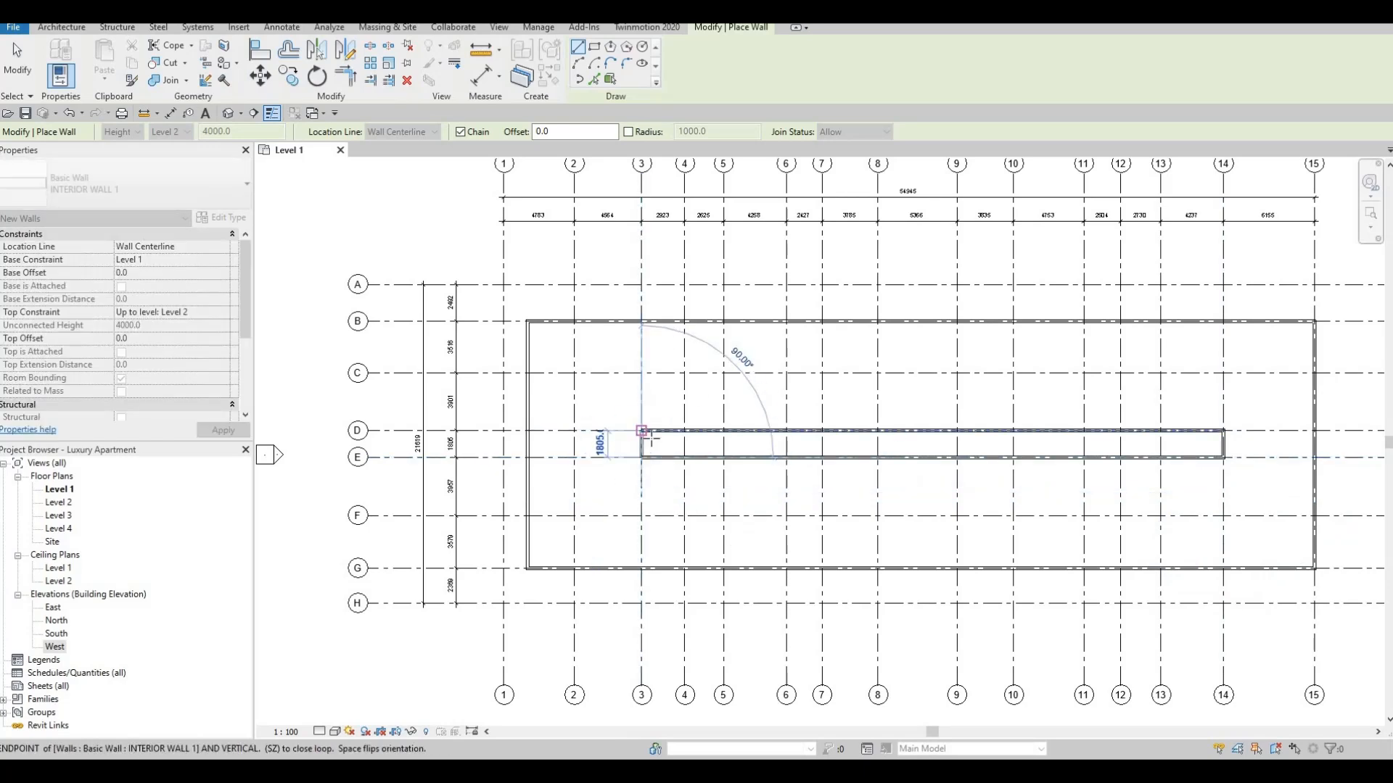
left_click(688, 450)
key("Escape")
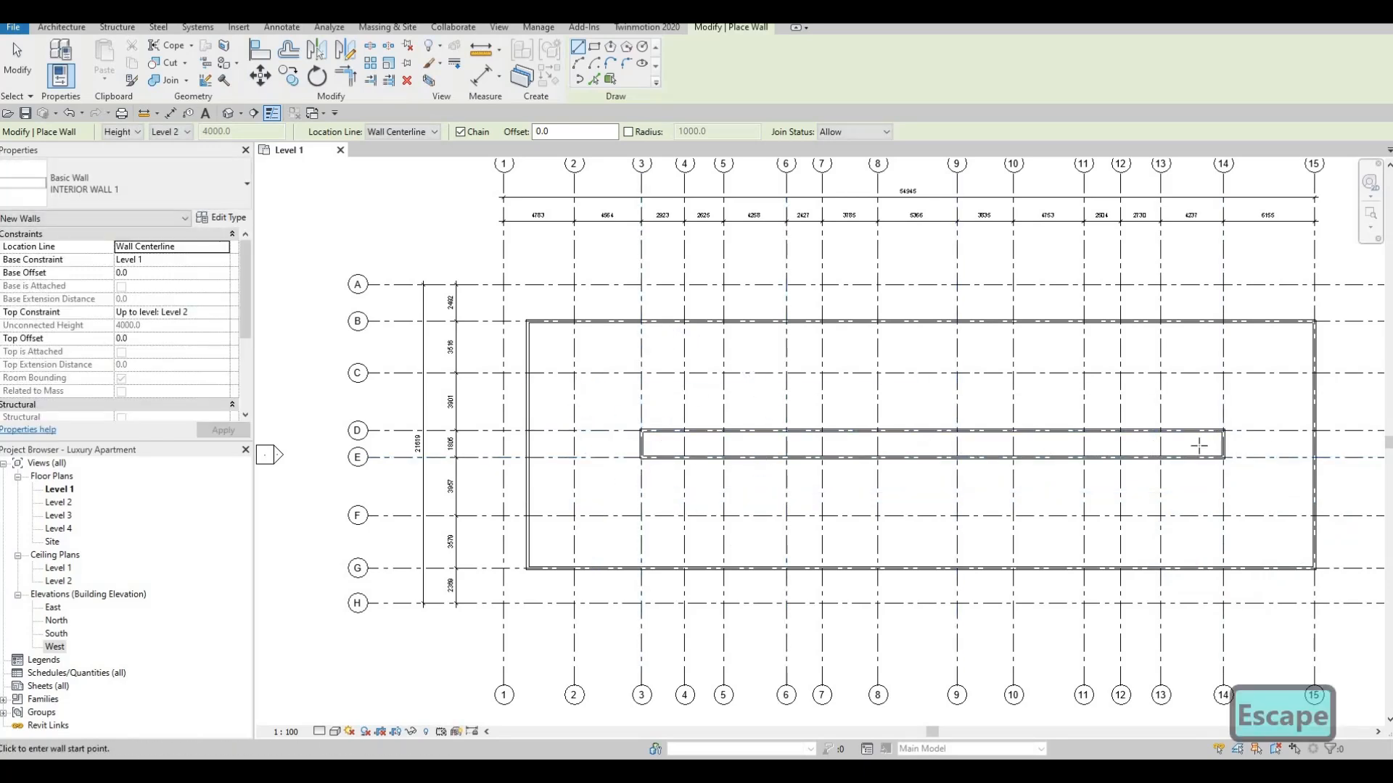
scroll(1212, 444, "up", 2)
scroll(1212, 444, "up", 2)
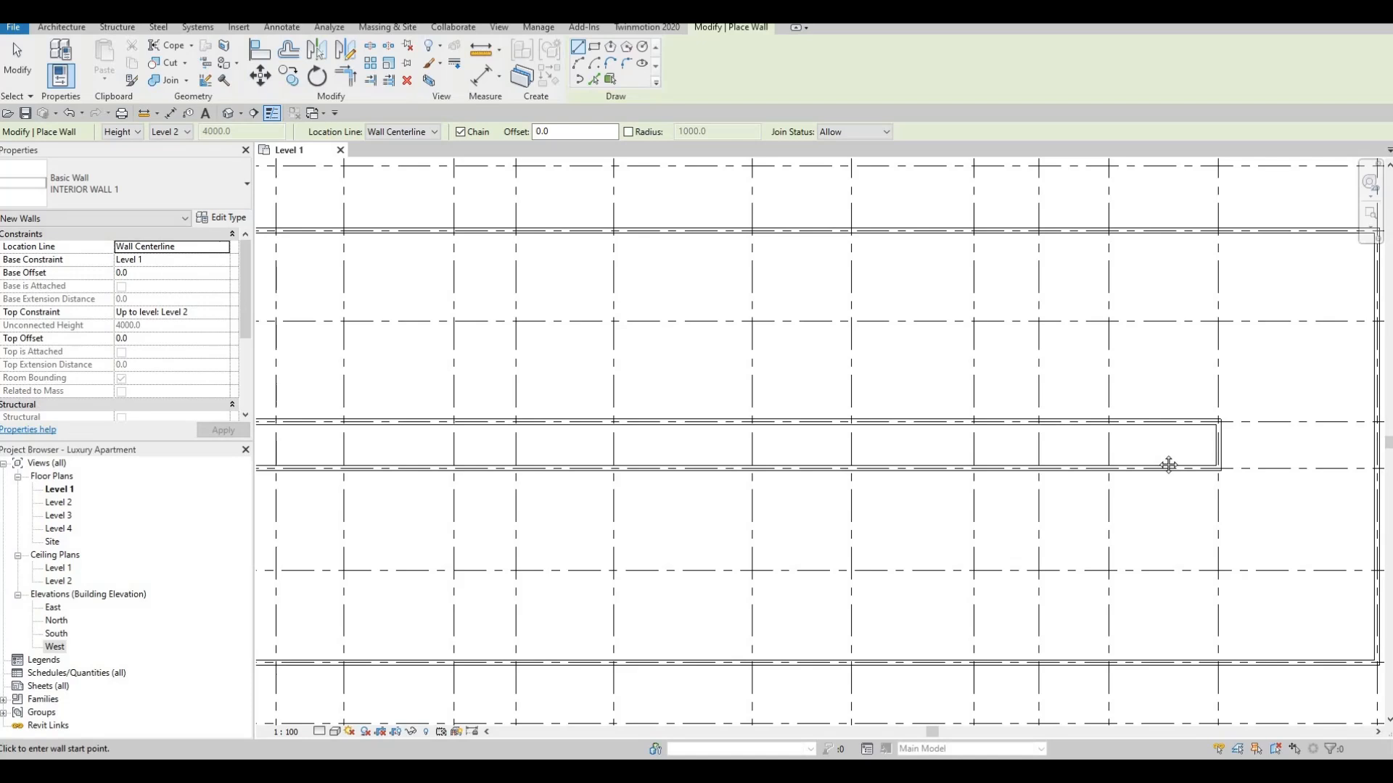
- Draw an INTERIOR WALL 1 partition along grid 4 from the corridor wall on grid D to the exterior wall on grid B
middle_click_drag(434, 488, 636, 481)
scroll(637, 480, "down", 1)
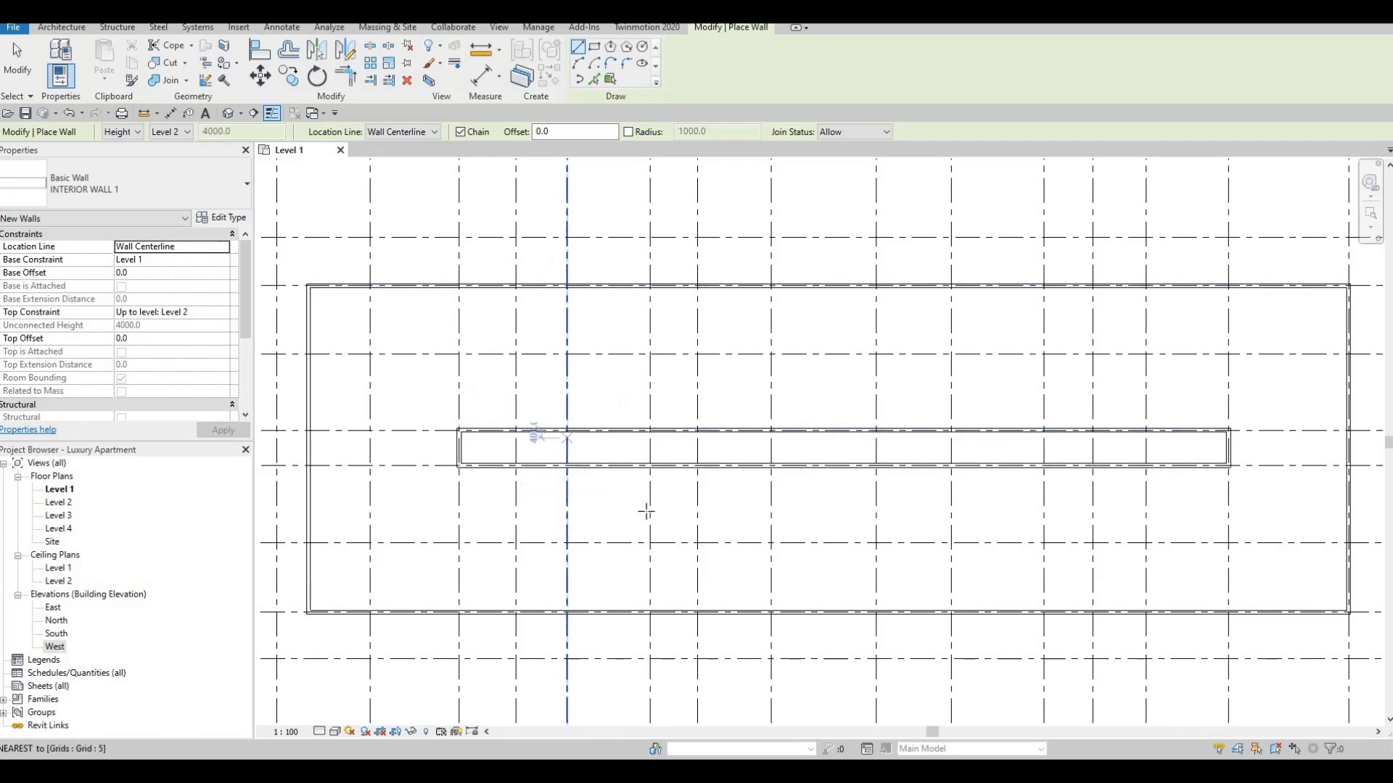
scroll(646, 512, "down", 2)
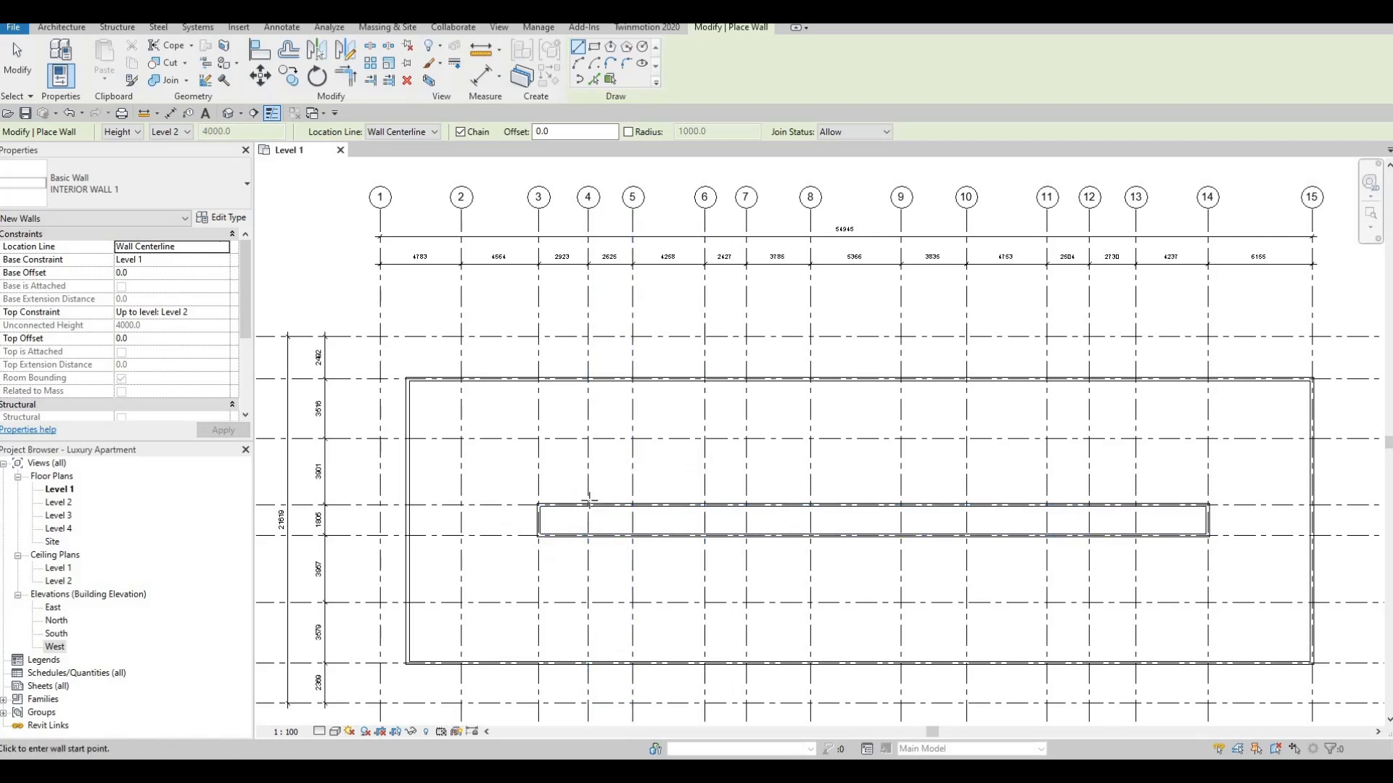
middle_click_drag(589, 503, 758, 472)
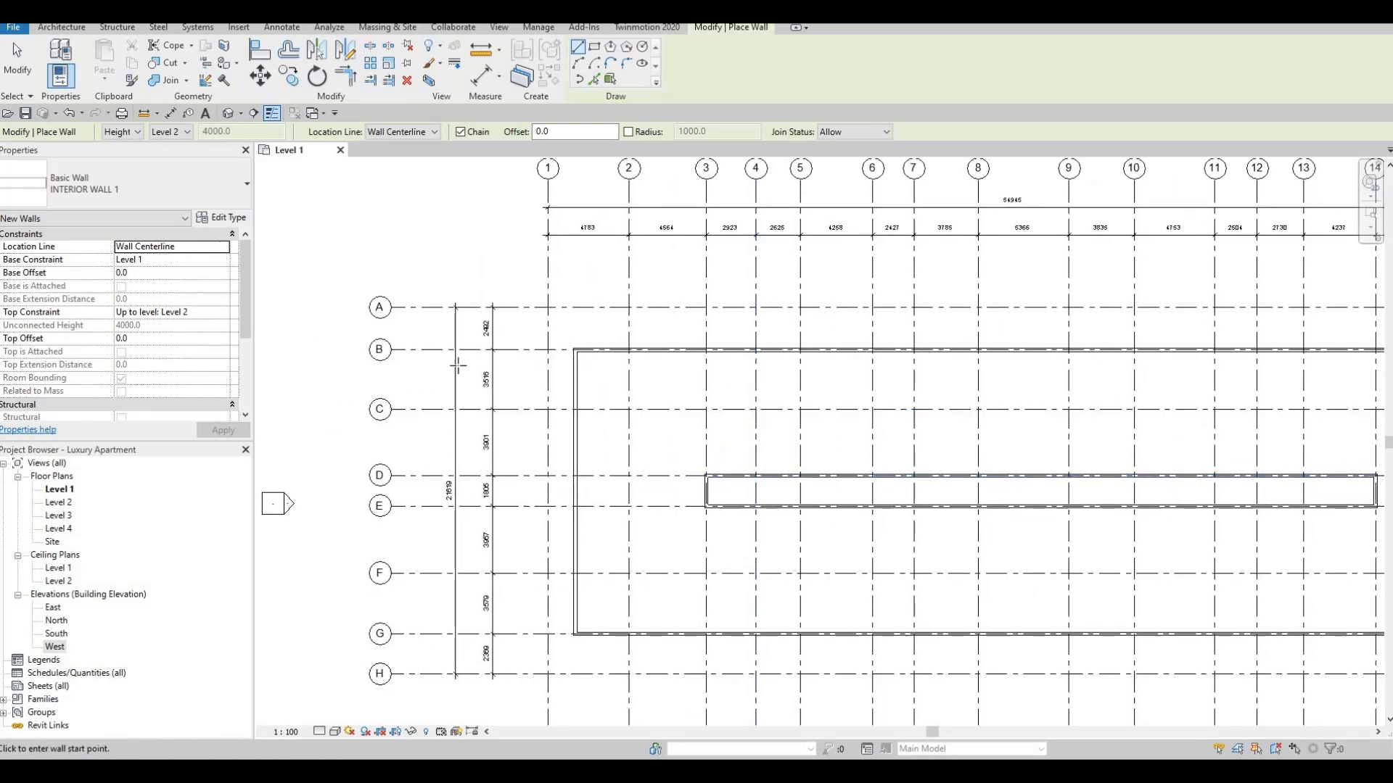
left_click(757, 475)
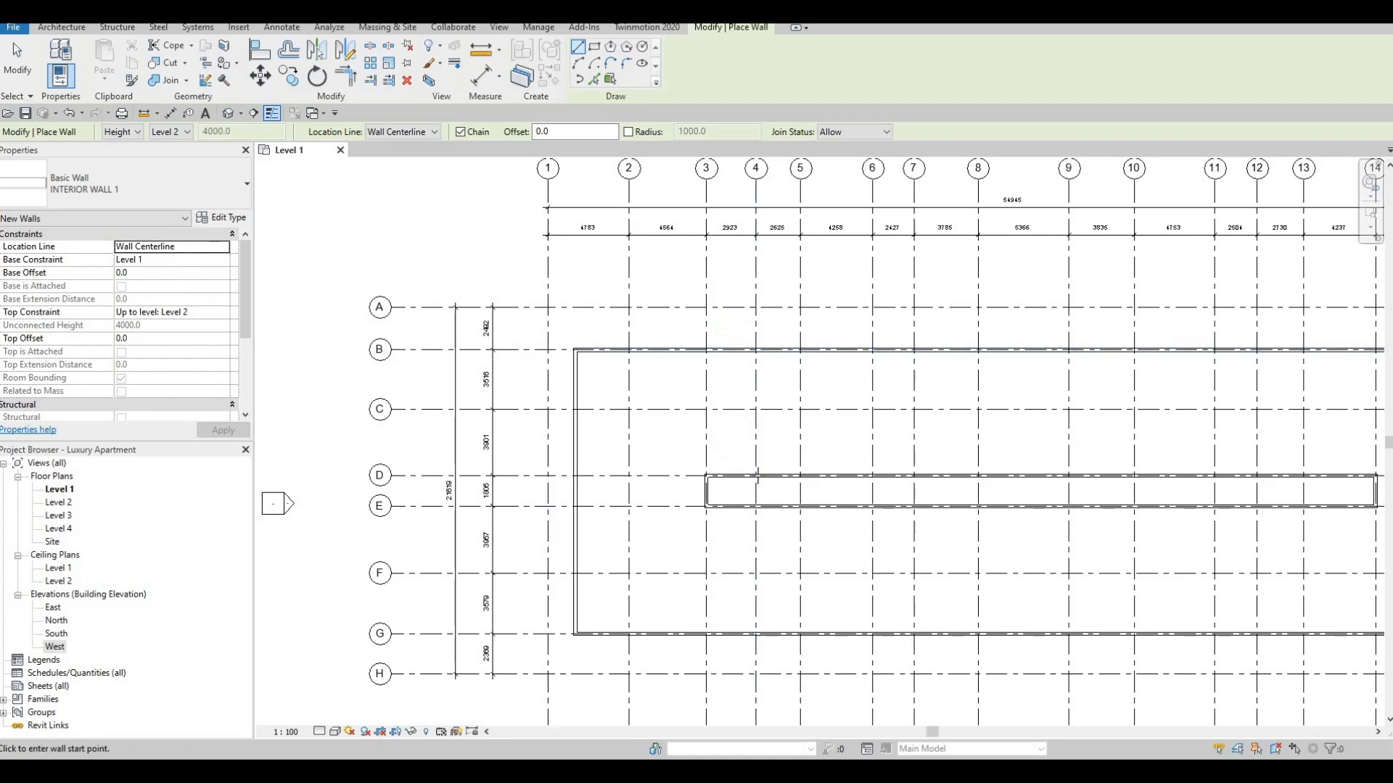
left_click(757, 353)
key("Escape")
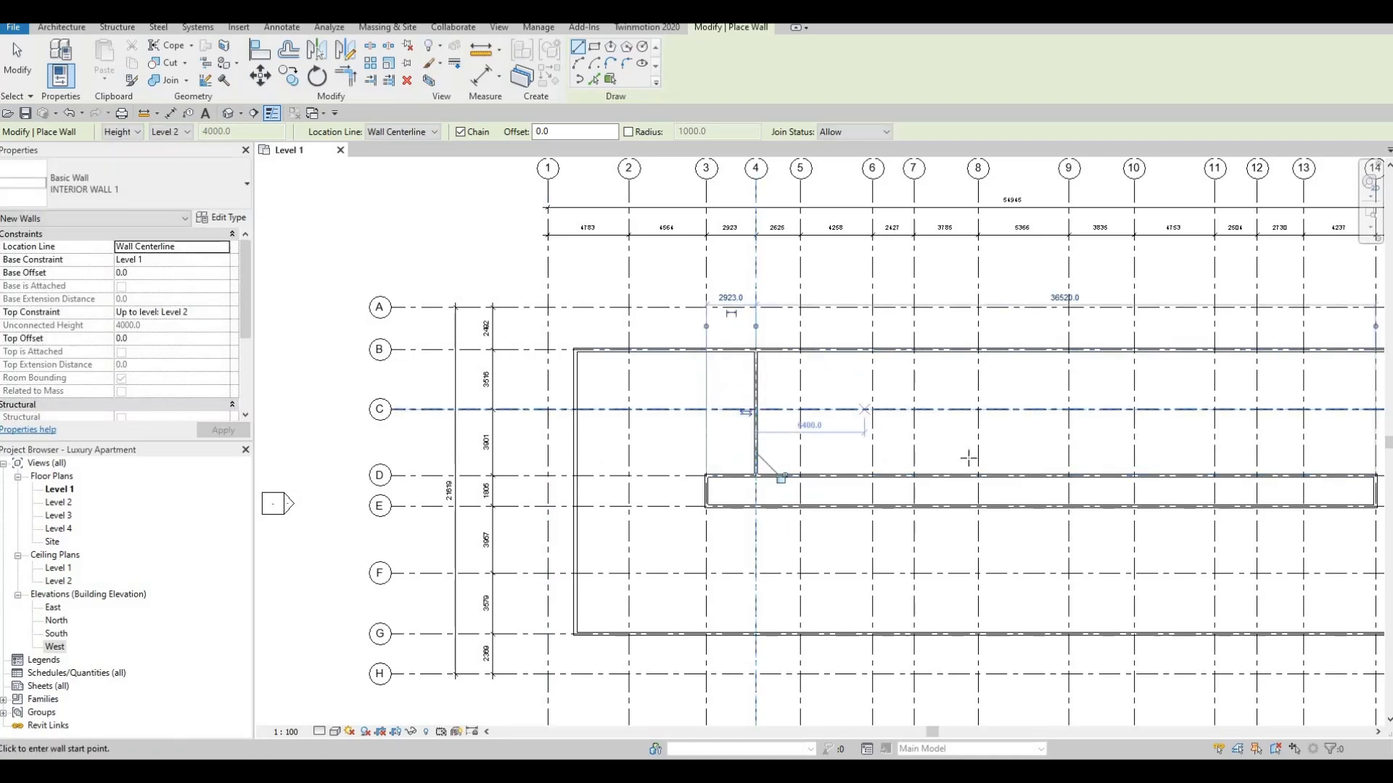
- Draw an INTERIOR WALL 1 partition along grid 6 from grid D to the exterior wall on grid B
middle_click_drag(887, 468, 882, 459)
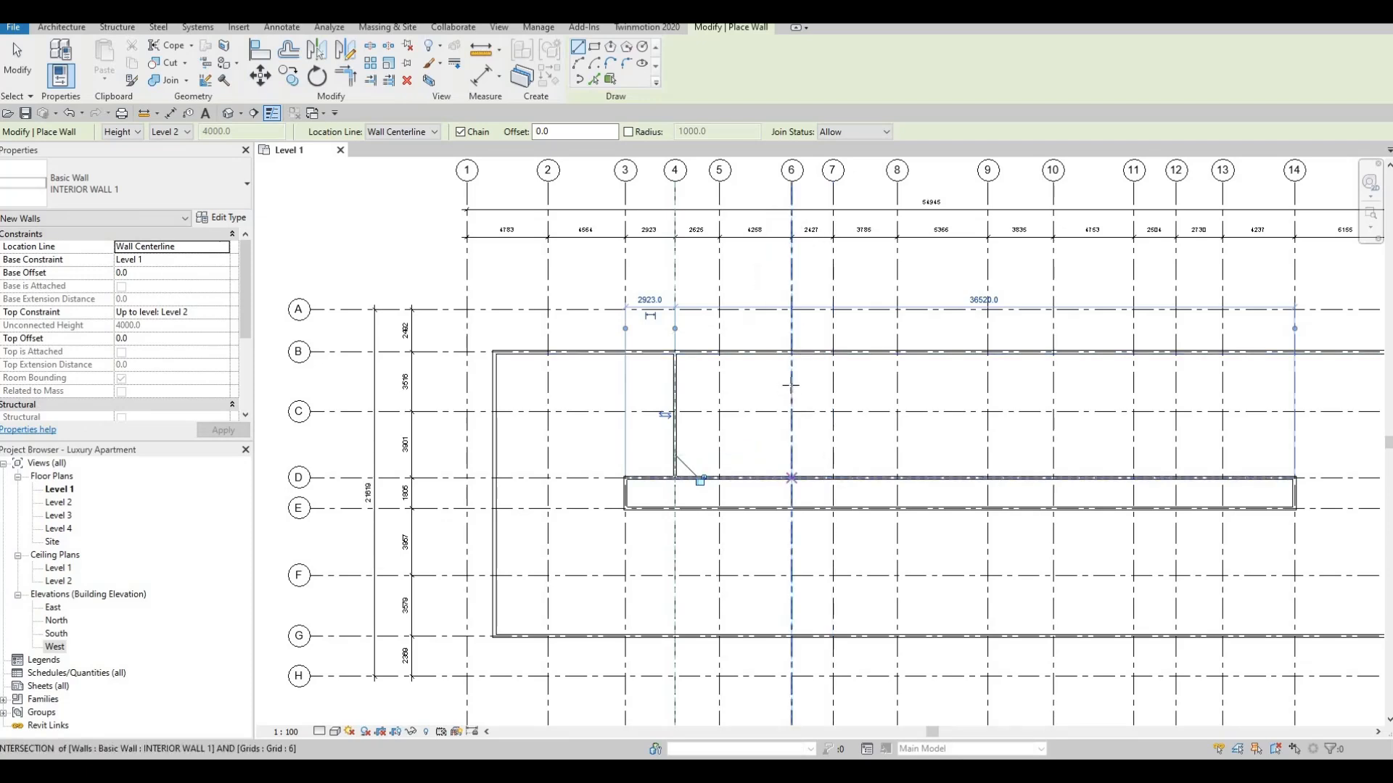
left_click(791, 478)
left_click(791, 353)
key("Escape")
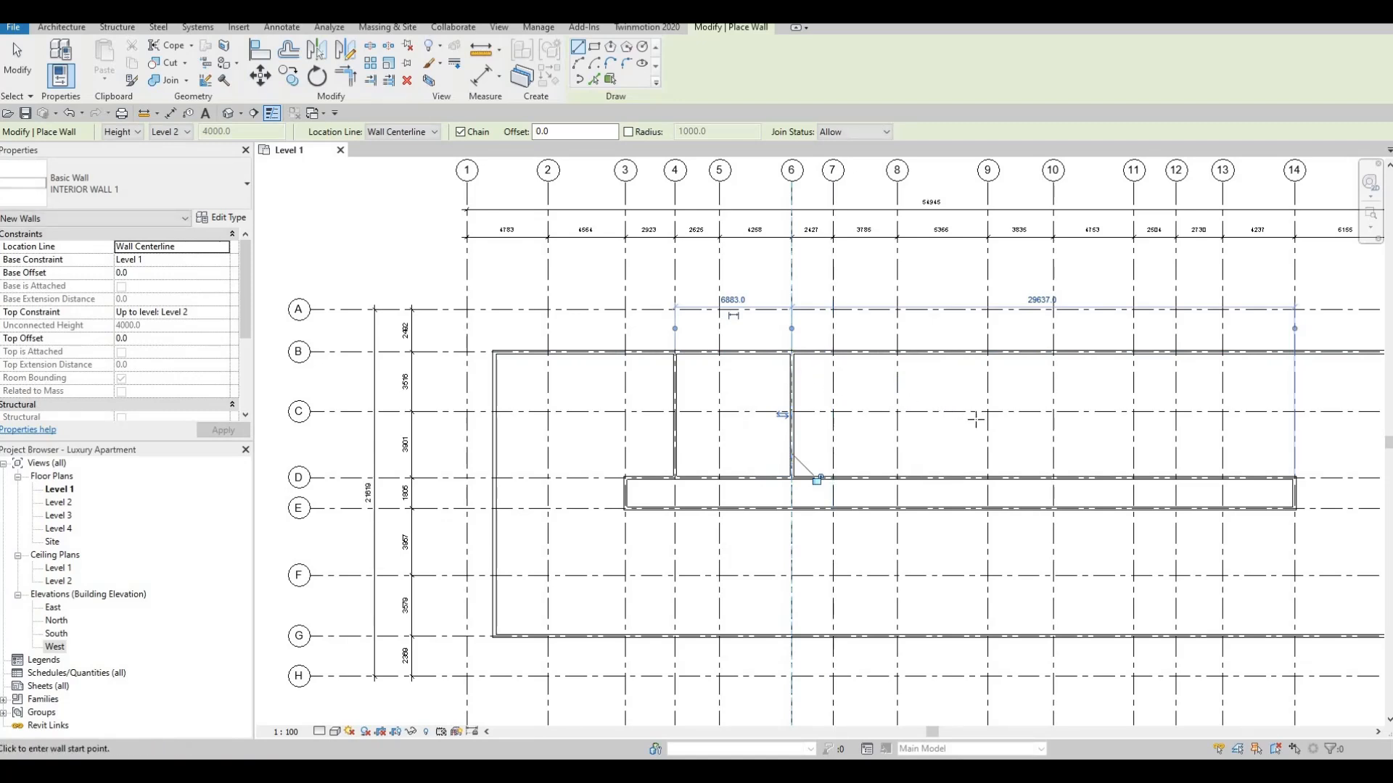
- Draw INTERIOR WALL 1 partitions along grids 4 and 6 from the corridor wall on grid E to the exterior wall on grid G
middle_click_drag(999, 433, 857, 437)
key("F1")
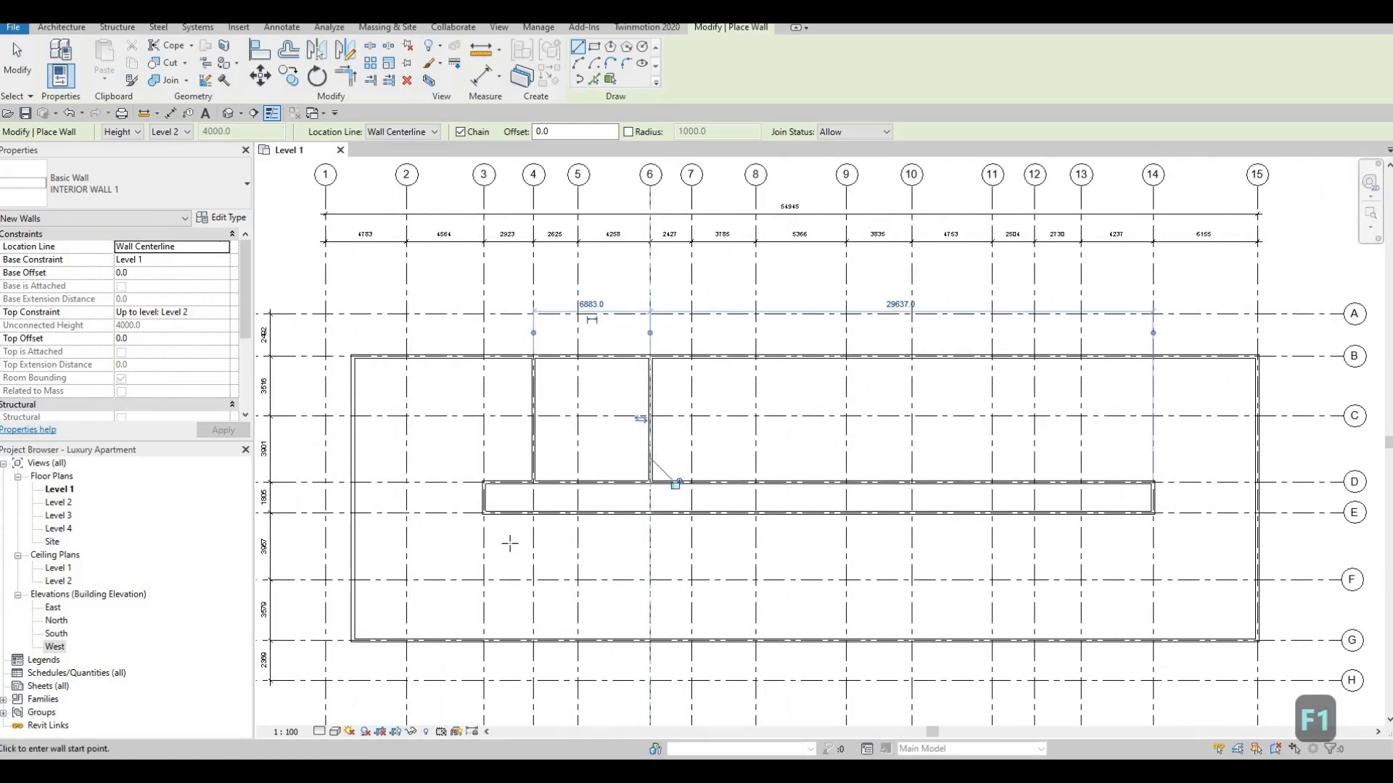
middle_click_drag(535, 526, 542, 526)
scroll(543, 526, "down", 2)
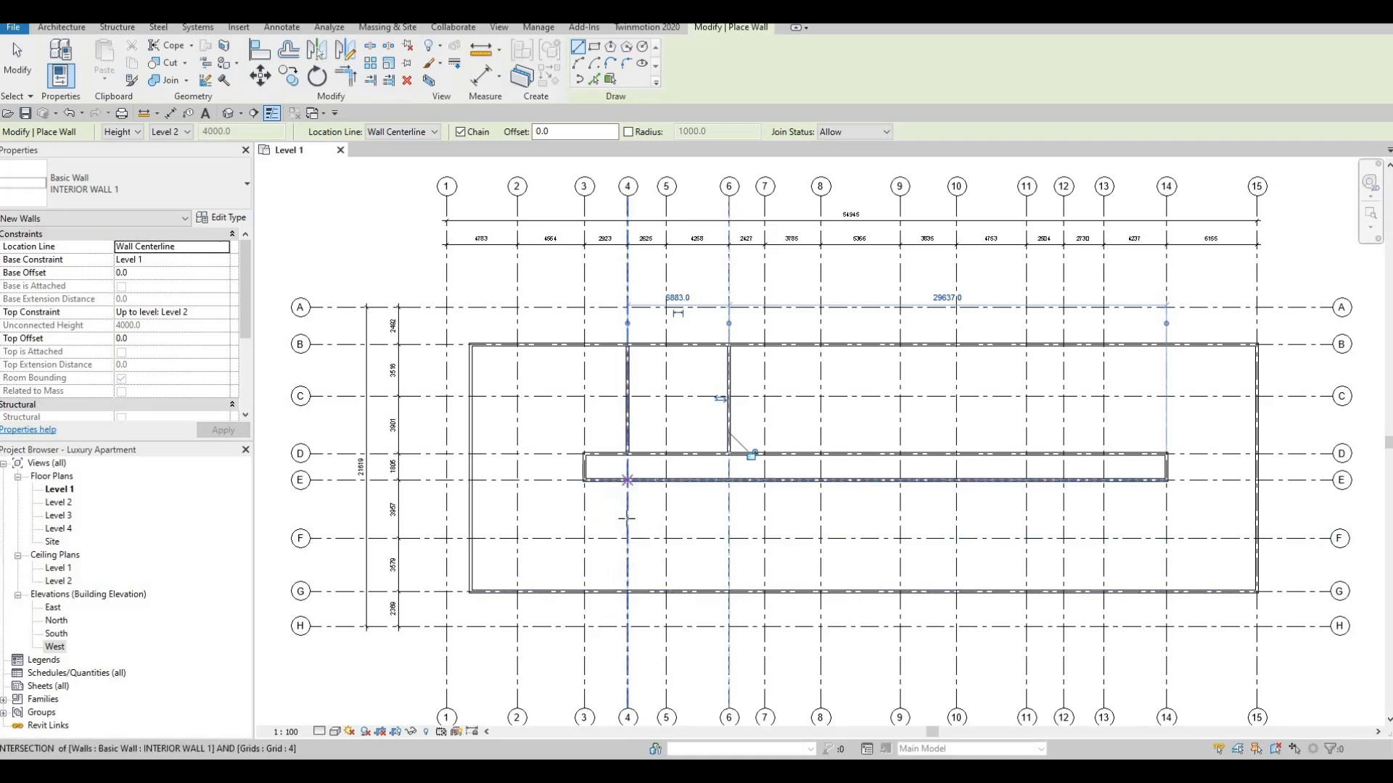
left_click(627, 480)
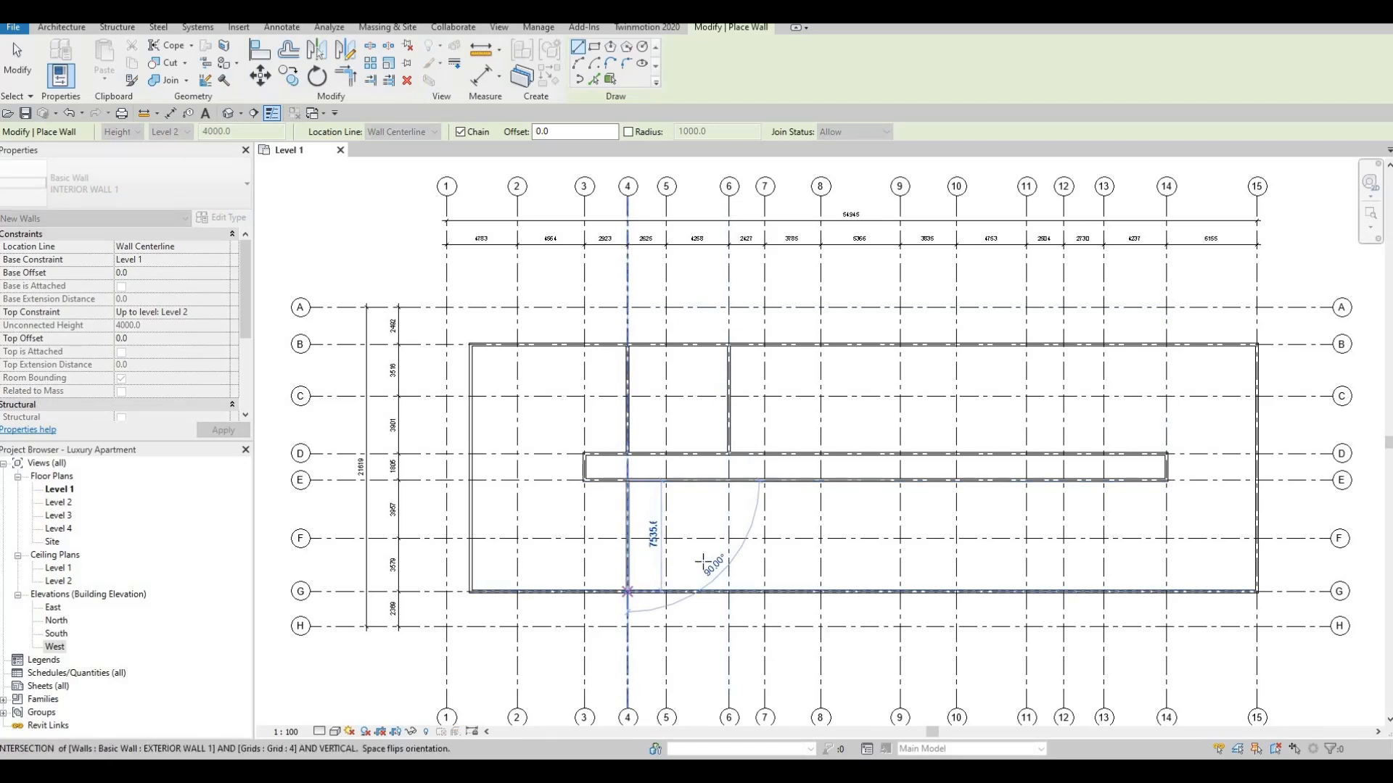
left_click(627, 589)
key("Escape")
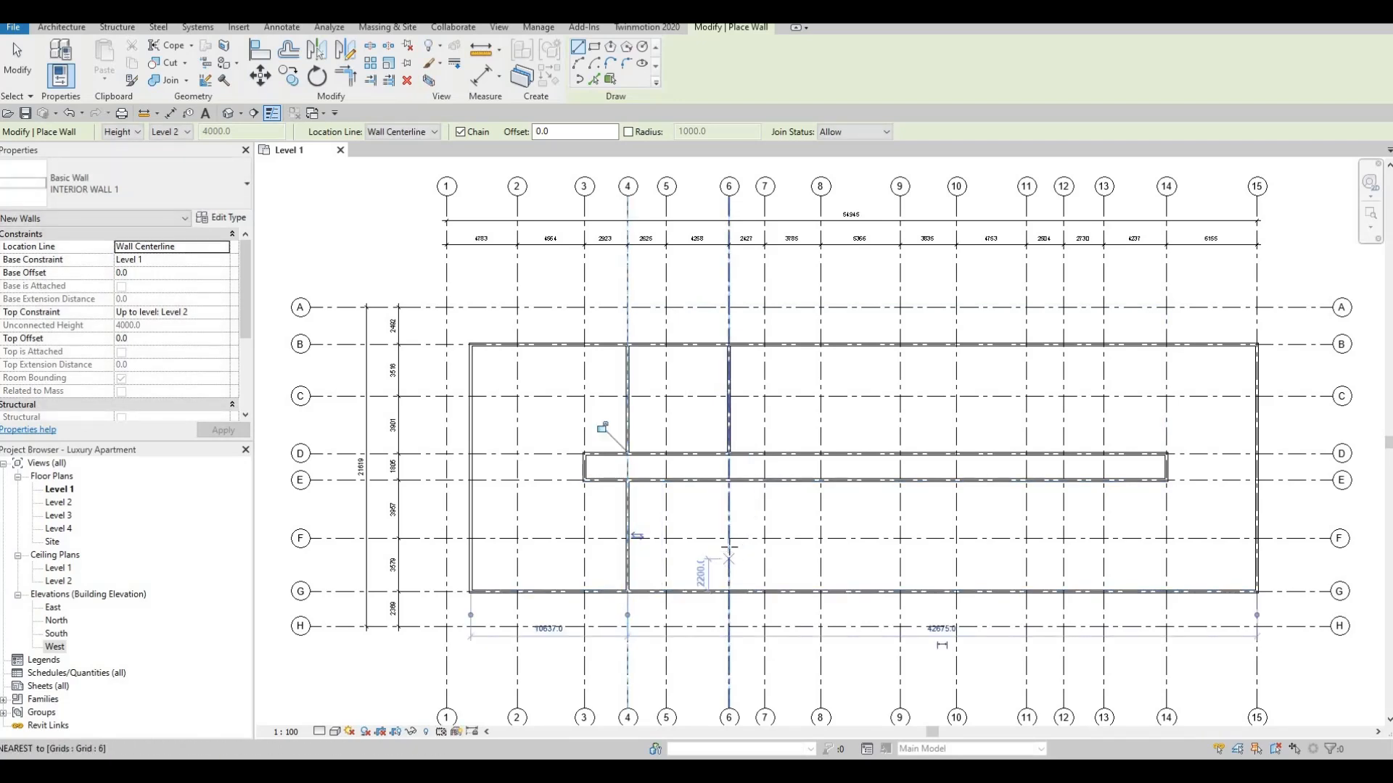
left_click(730, 480)
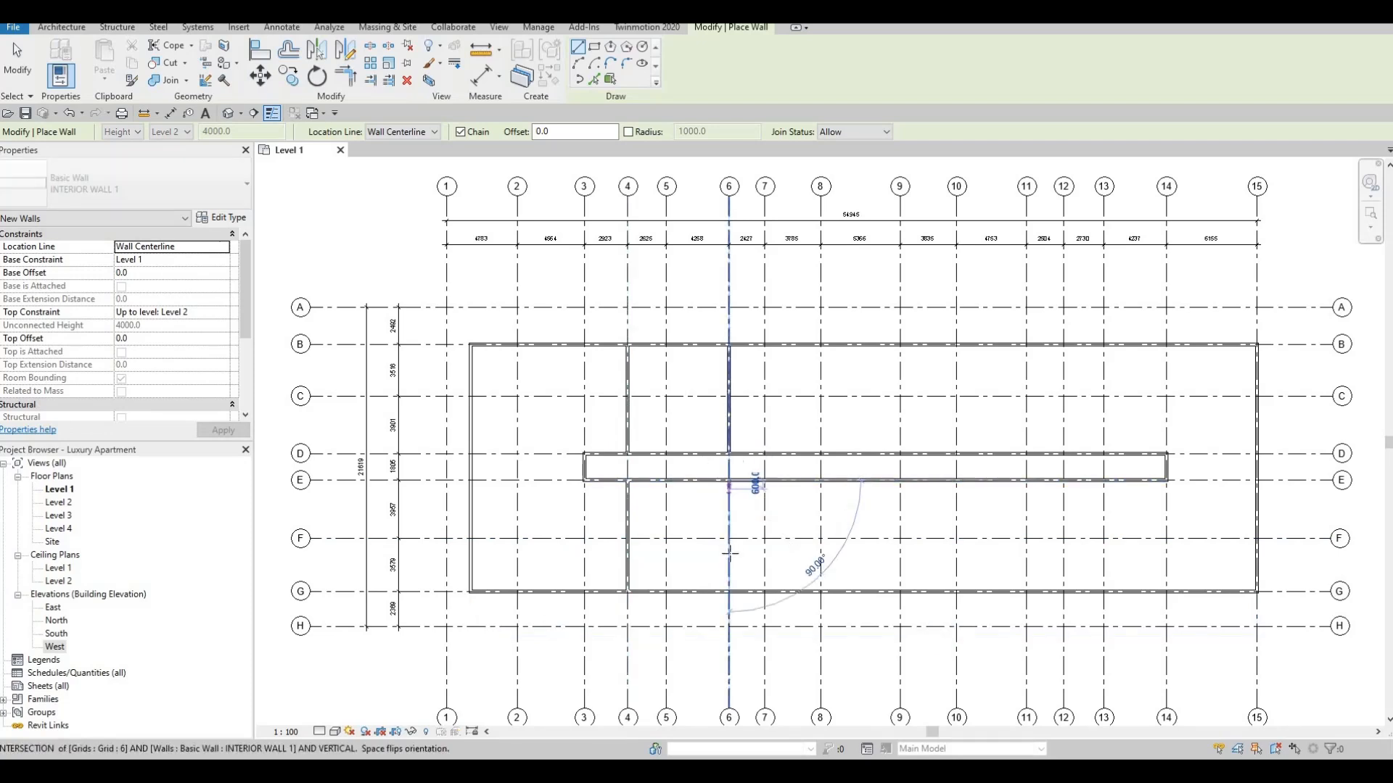
left_click(729, 591)
key("Escape")
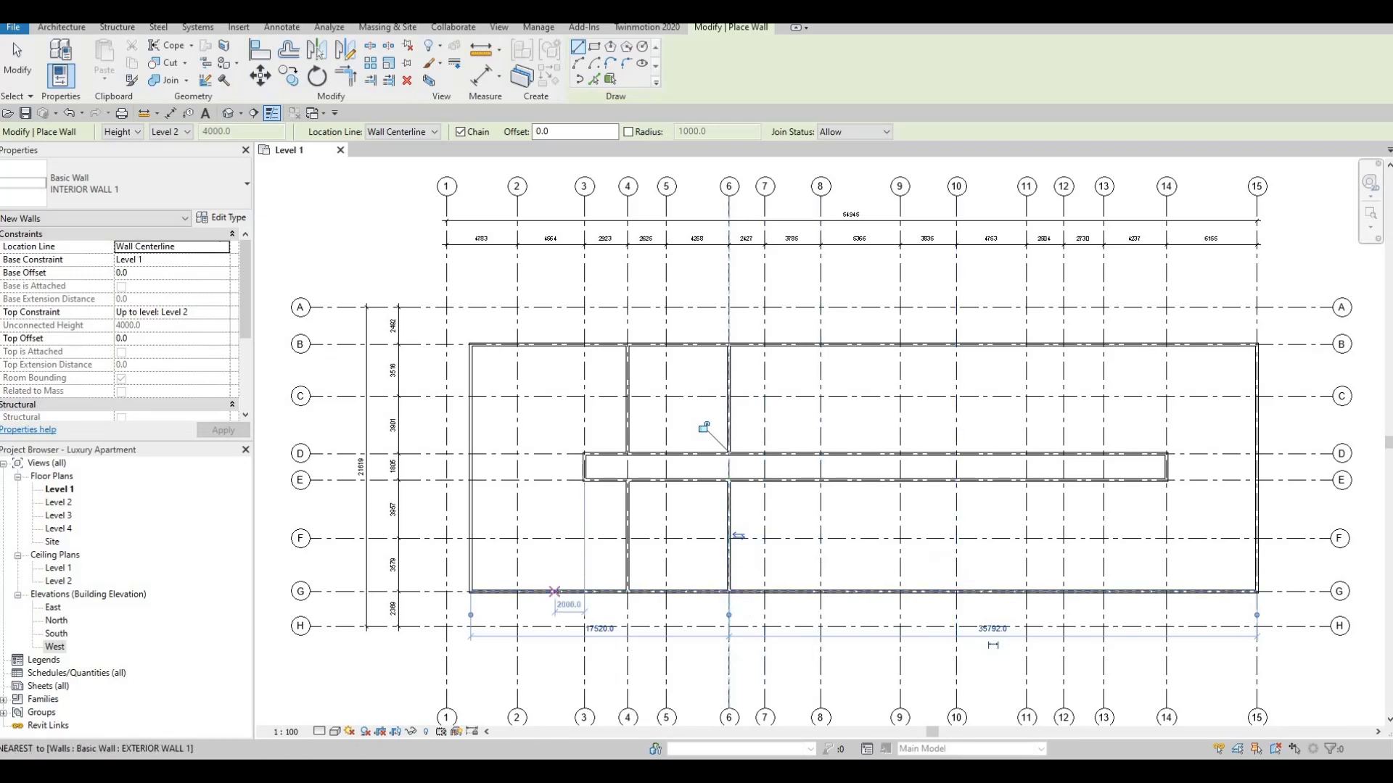
- Draw INTERIOR WALL 1 partitions along grids 11 and 12 from grid E to the exterior wall on grid G
left_click(1026, 480)
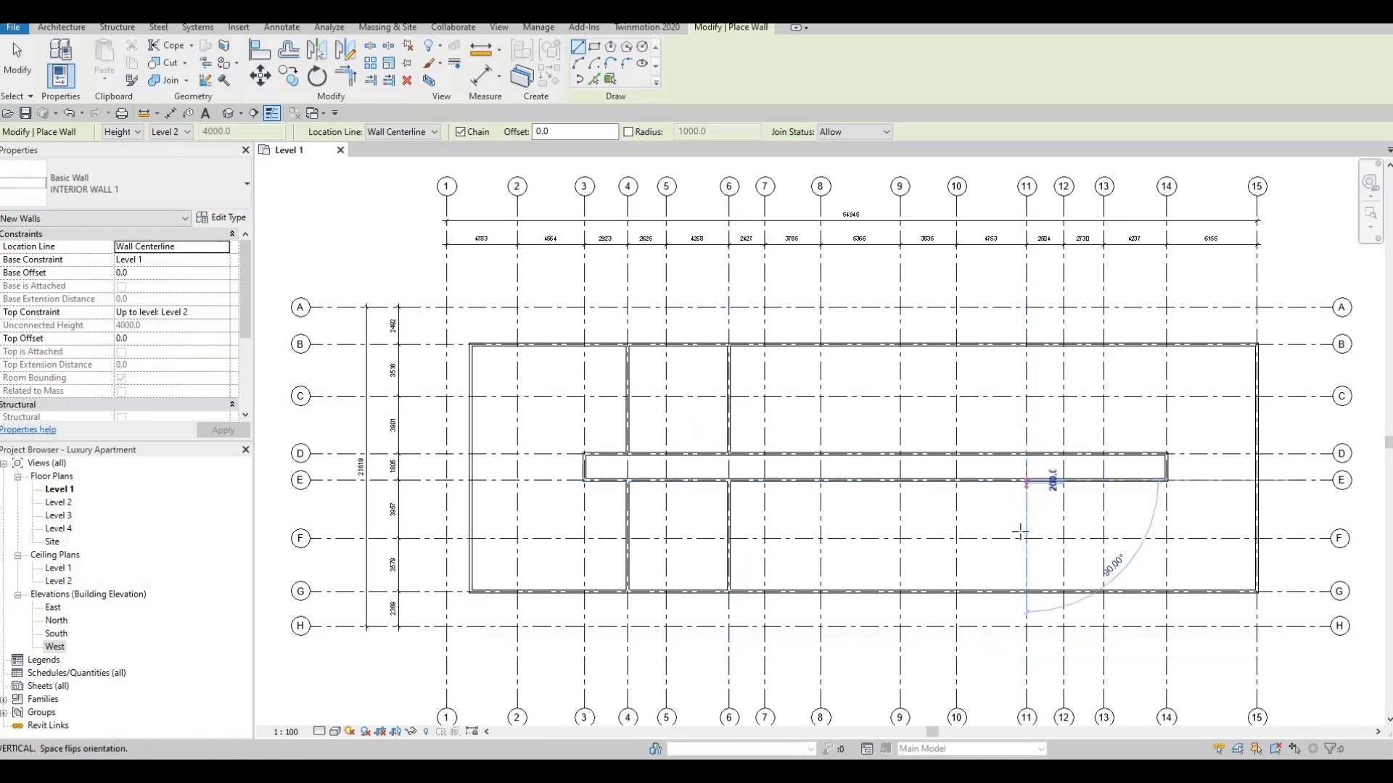
left_click(1026, 591)
key("Escape")
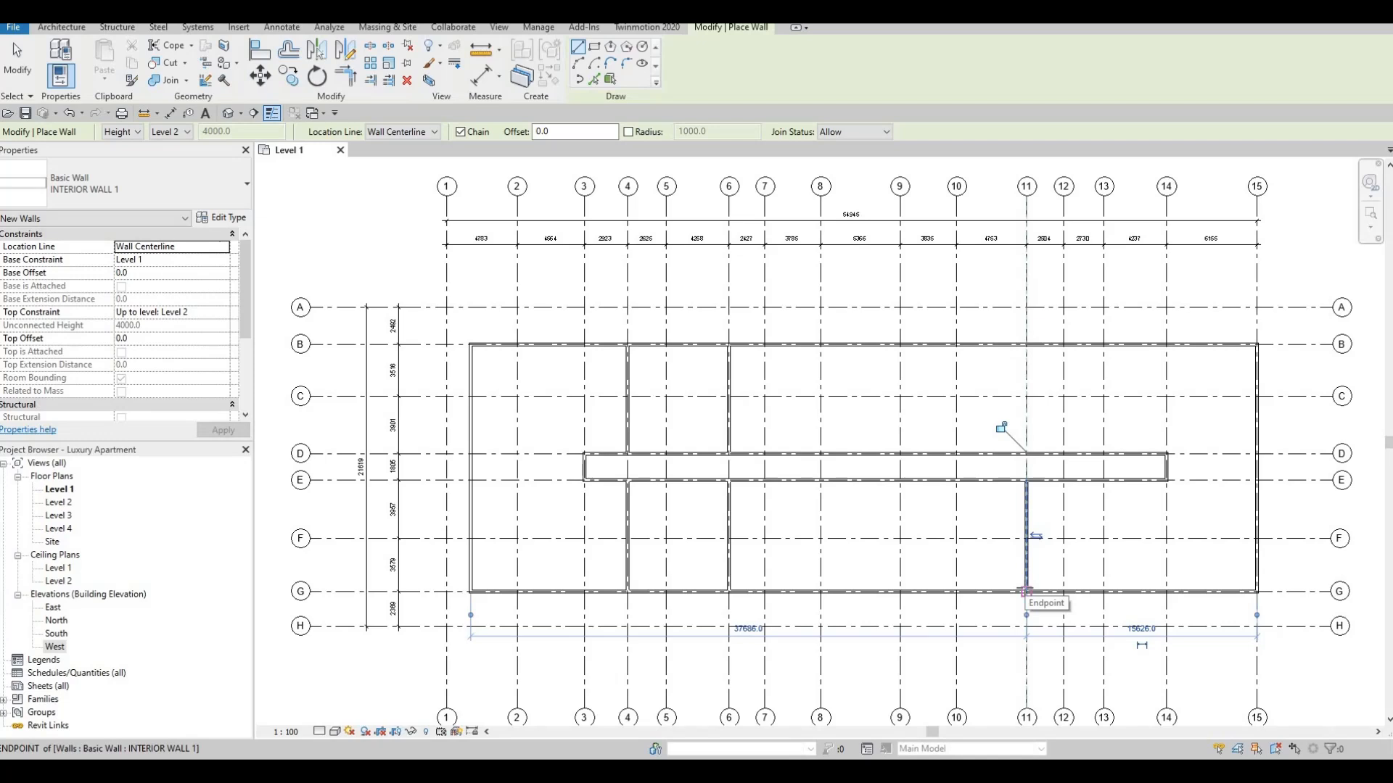
key("Escape")
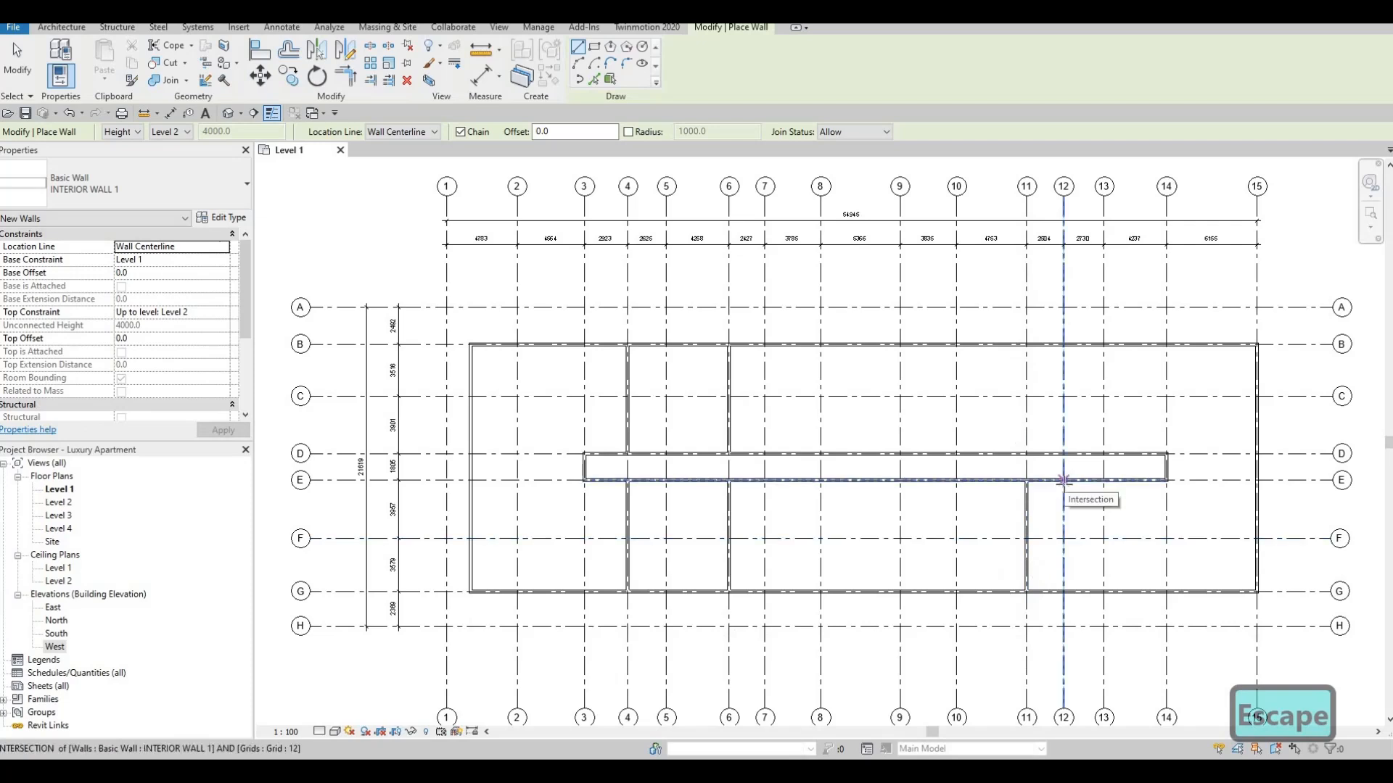
left_click(1064, 480)
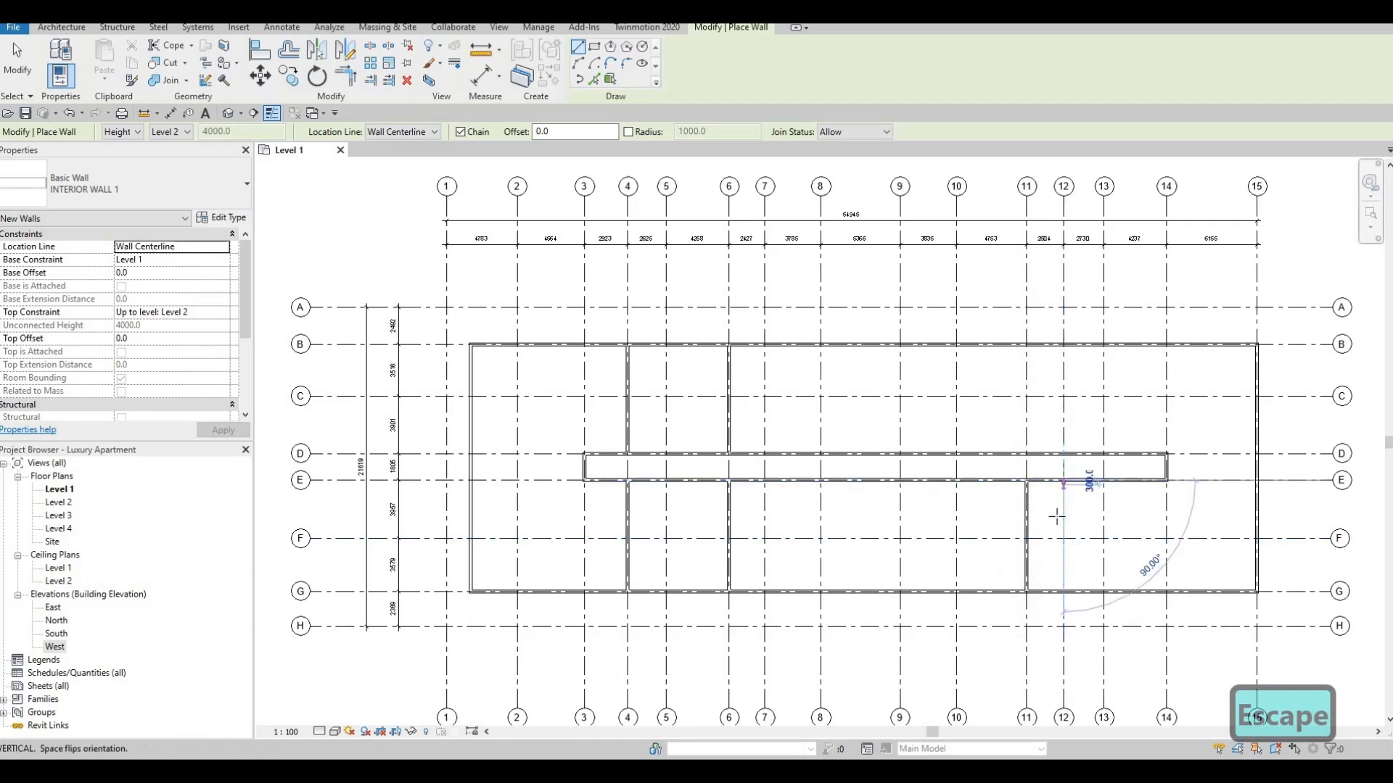
left_click(1063, 592)
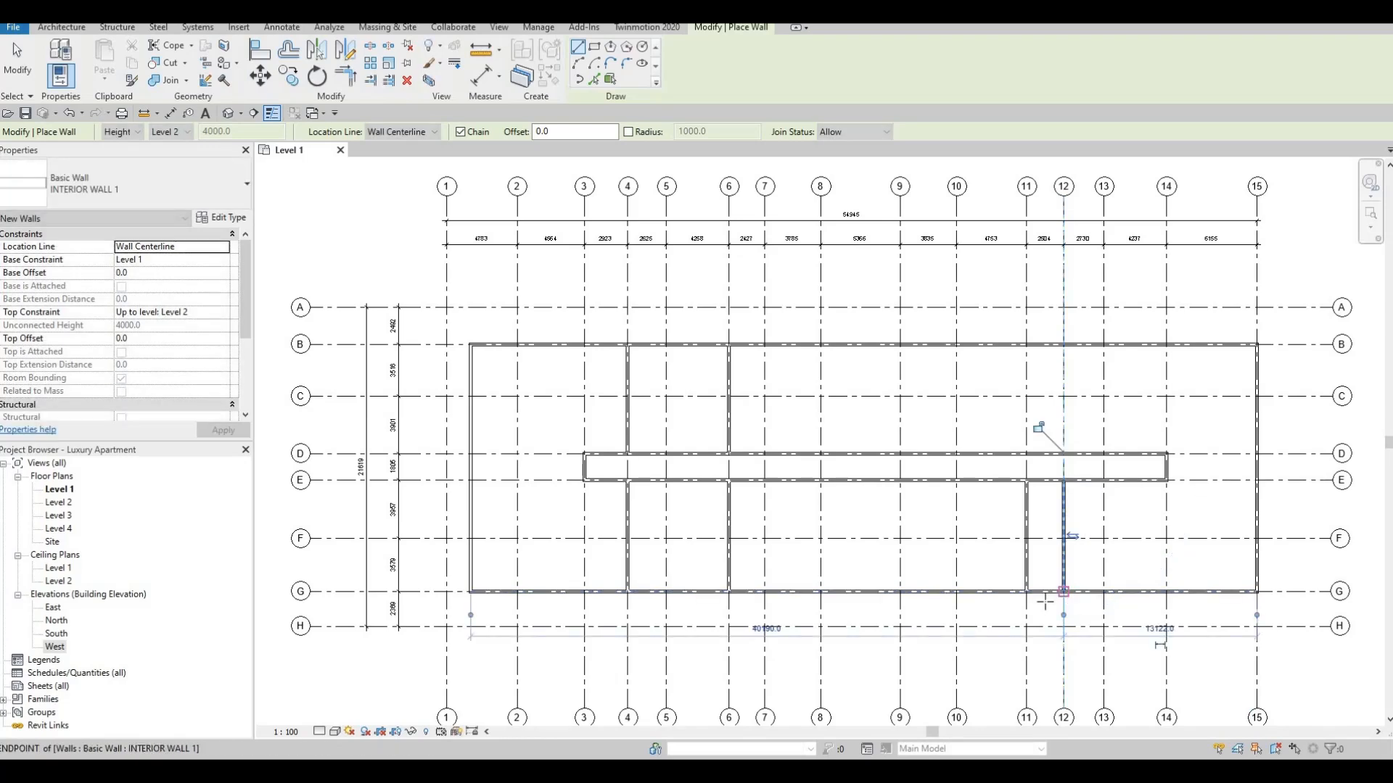
key("Escape")
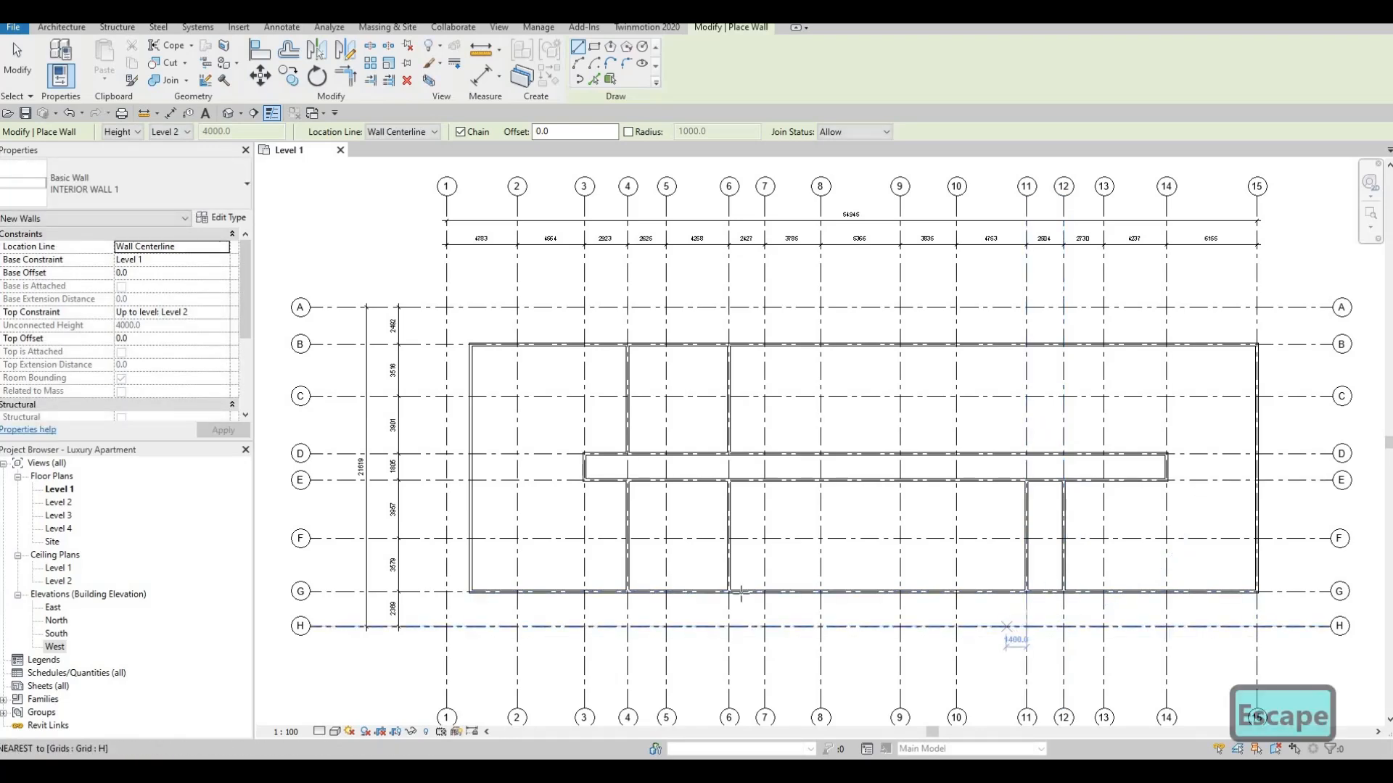
- Finish placing walls and move the corridor's west end wall east from grid 3 to about 1800 mm from the grid 4 partition
middle_click_drag(1006, 628, 1061, 590)
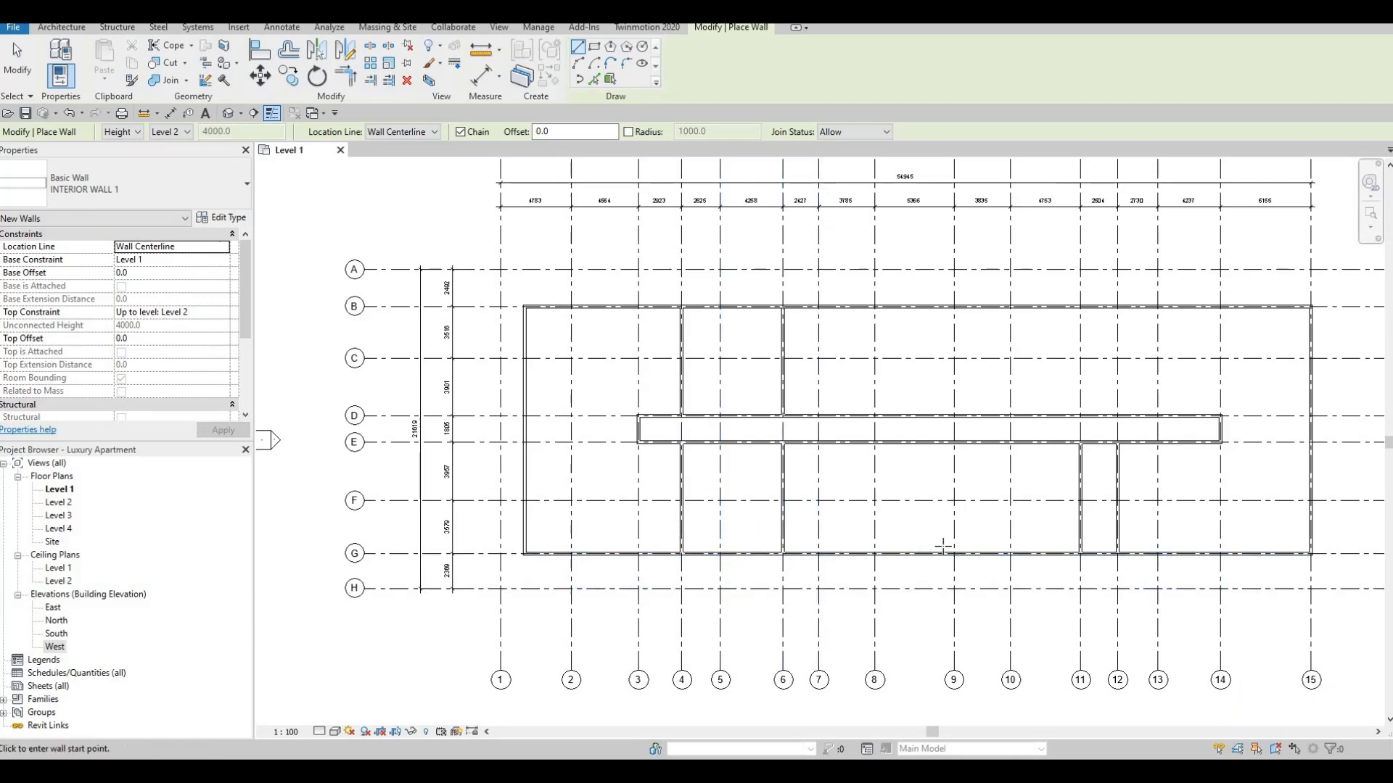
middle_click_drag(1011, 566, 1008, 570)
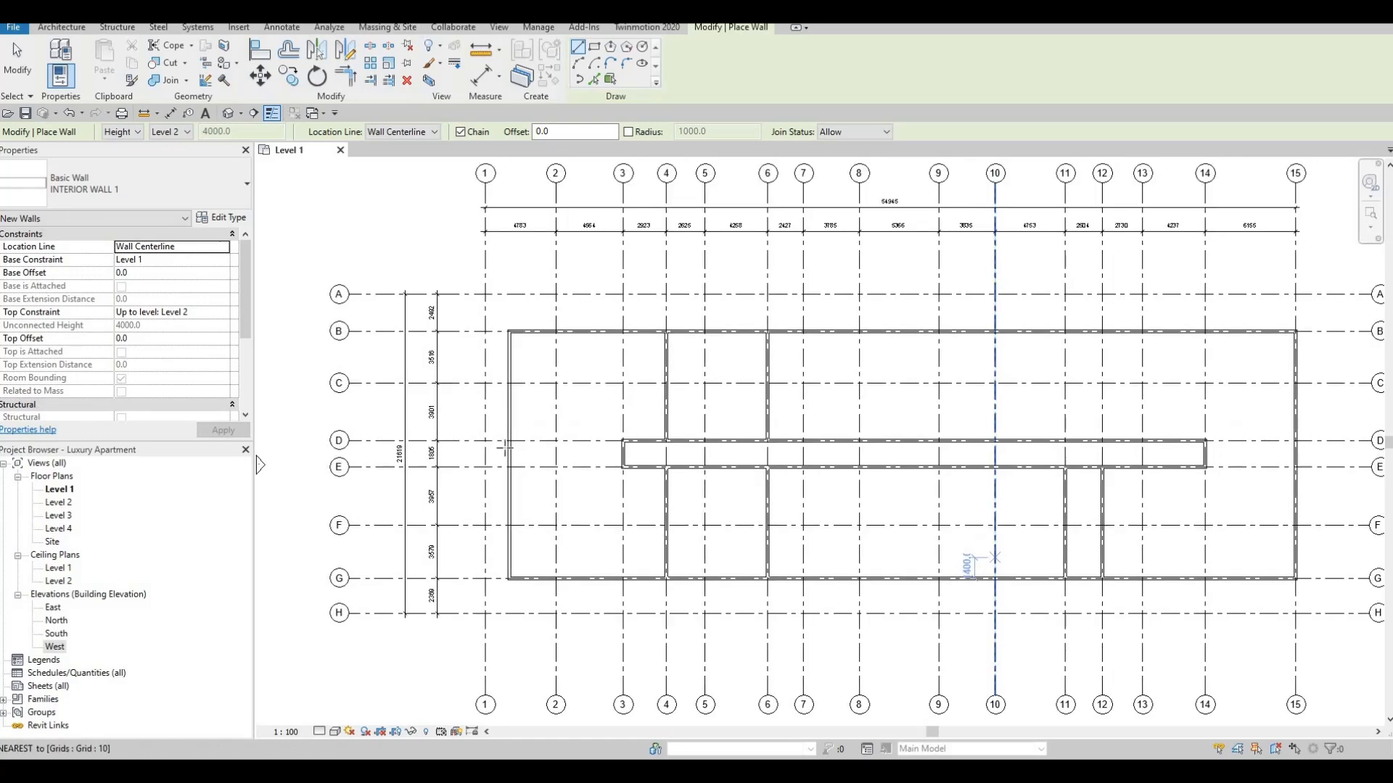
key("F1")
scroll(534, 444, "up", 3)
scroll(573, 501, "up", 3)
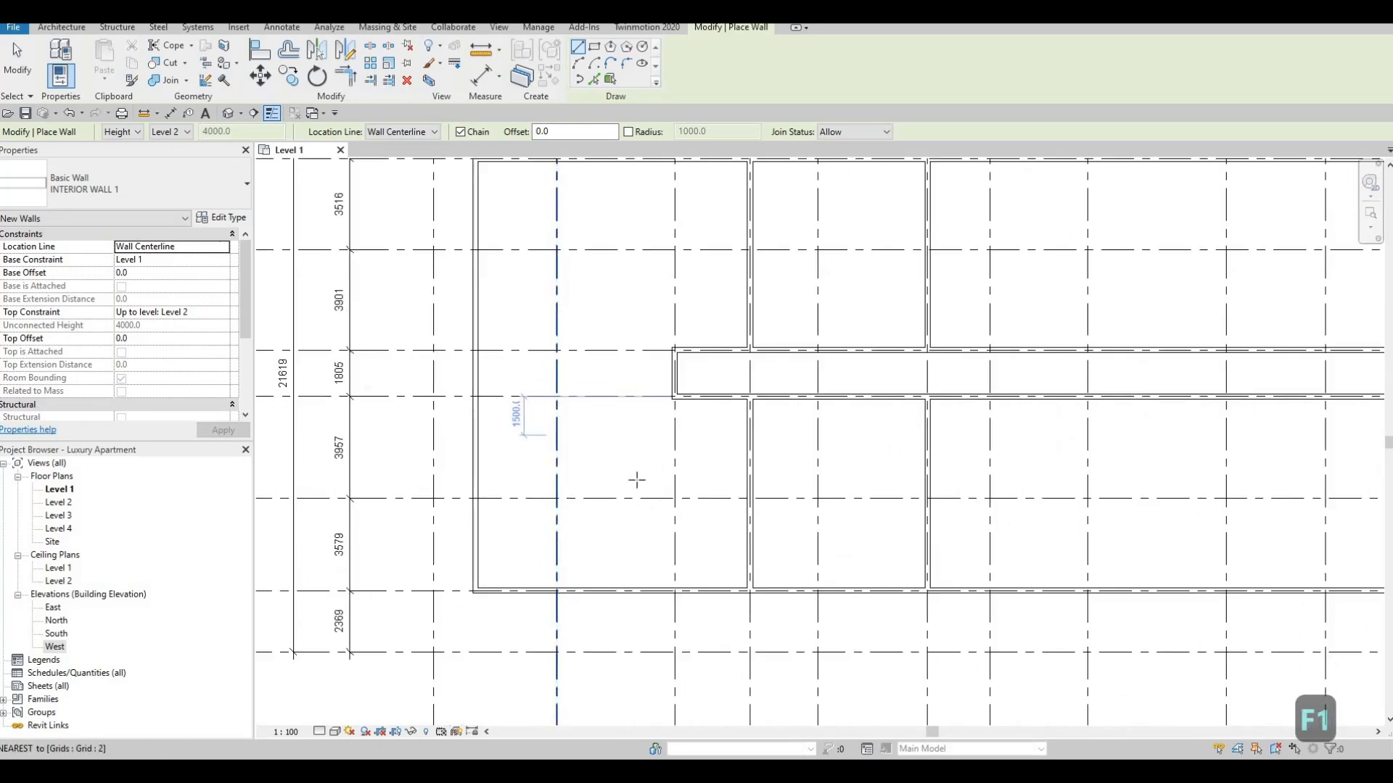
key("Escape")
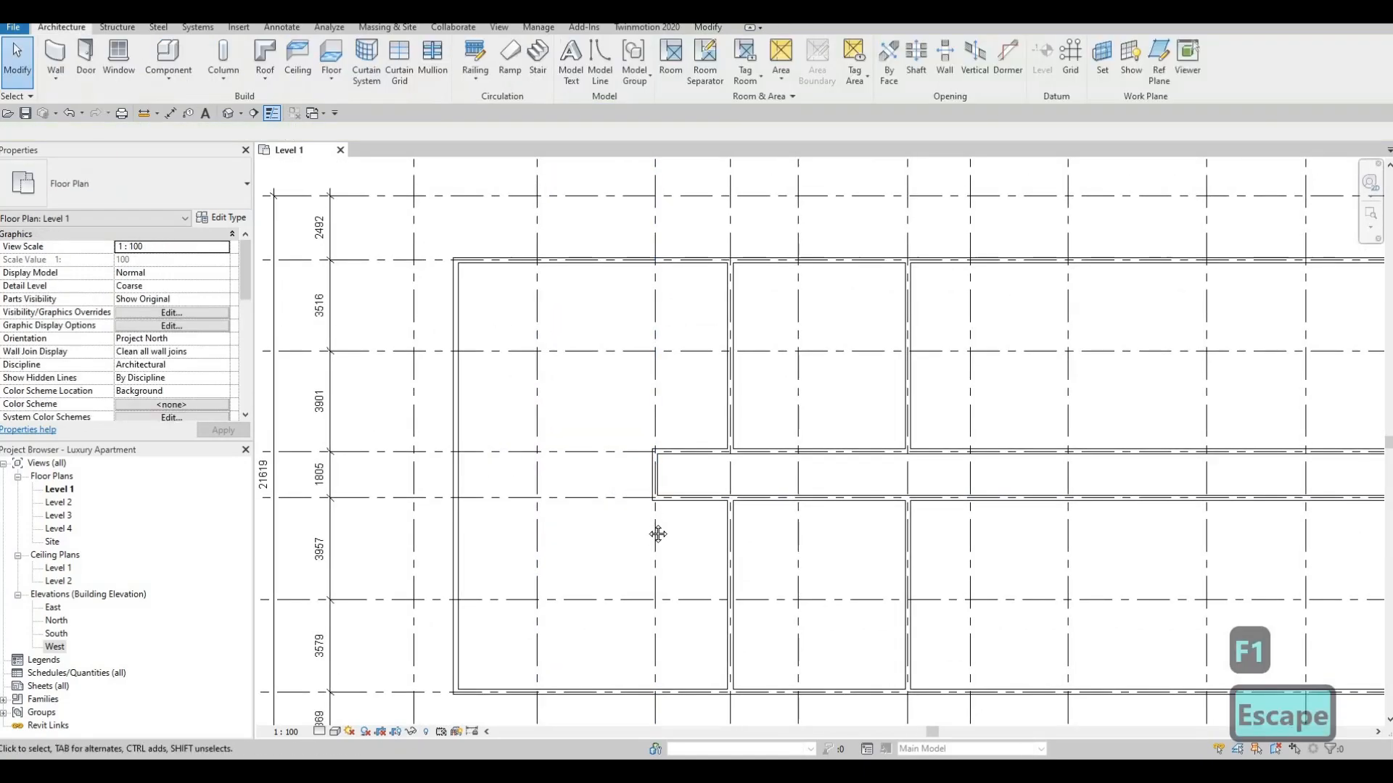
scroll(648, 528, "down", 3)
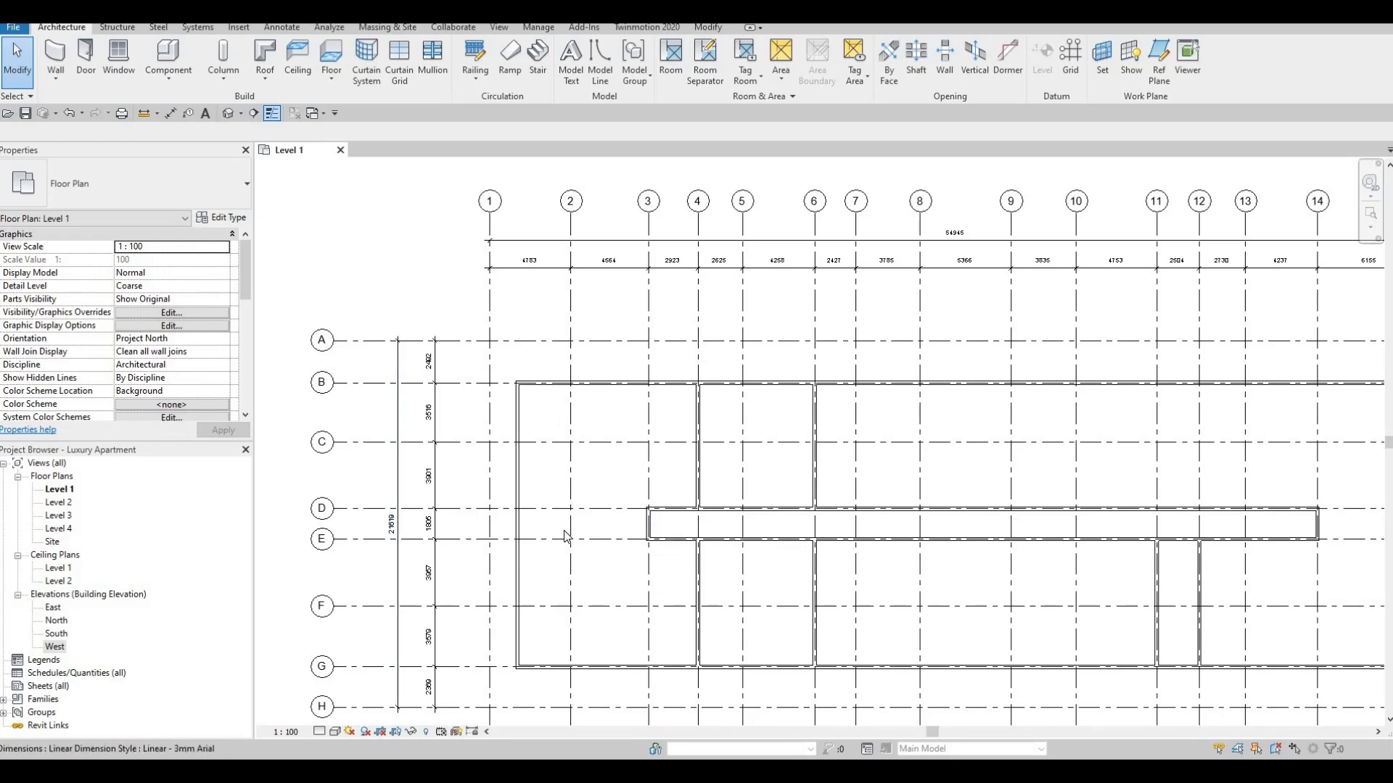
scroll(662, 523, "up", 2)
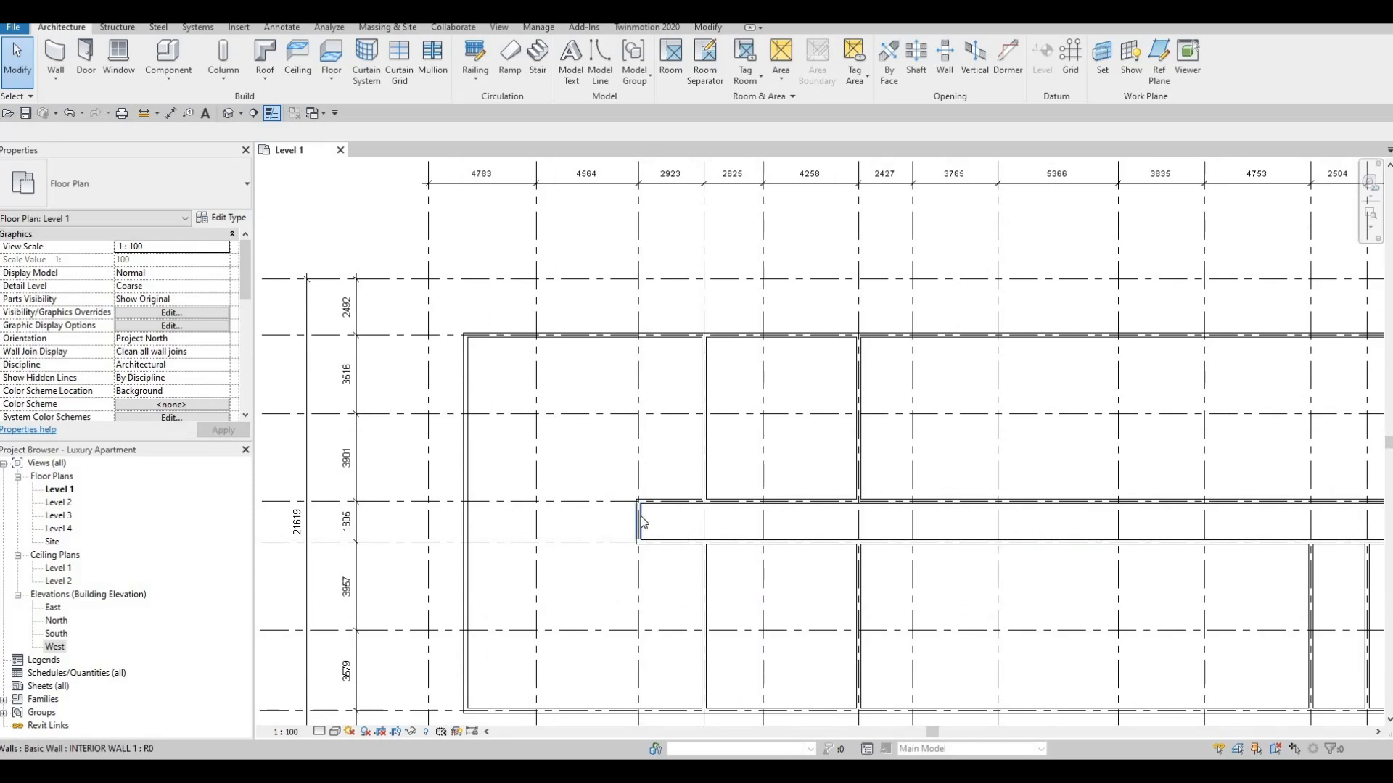
left_click(651, 511)
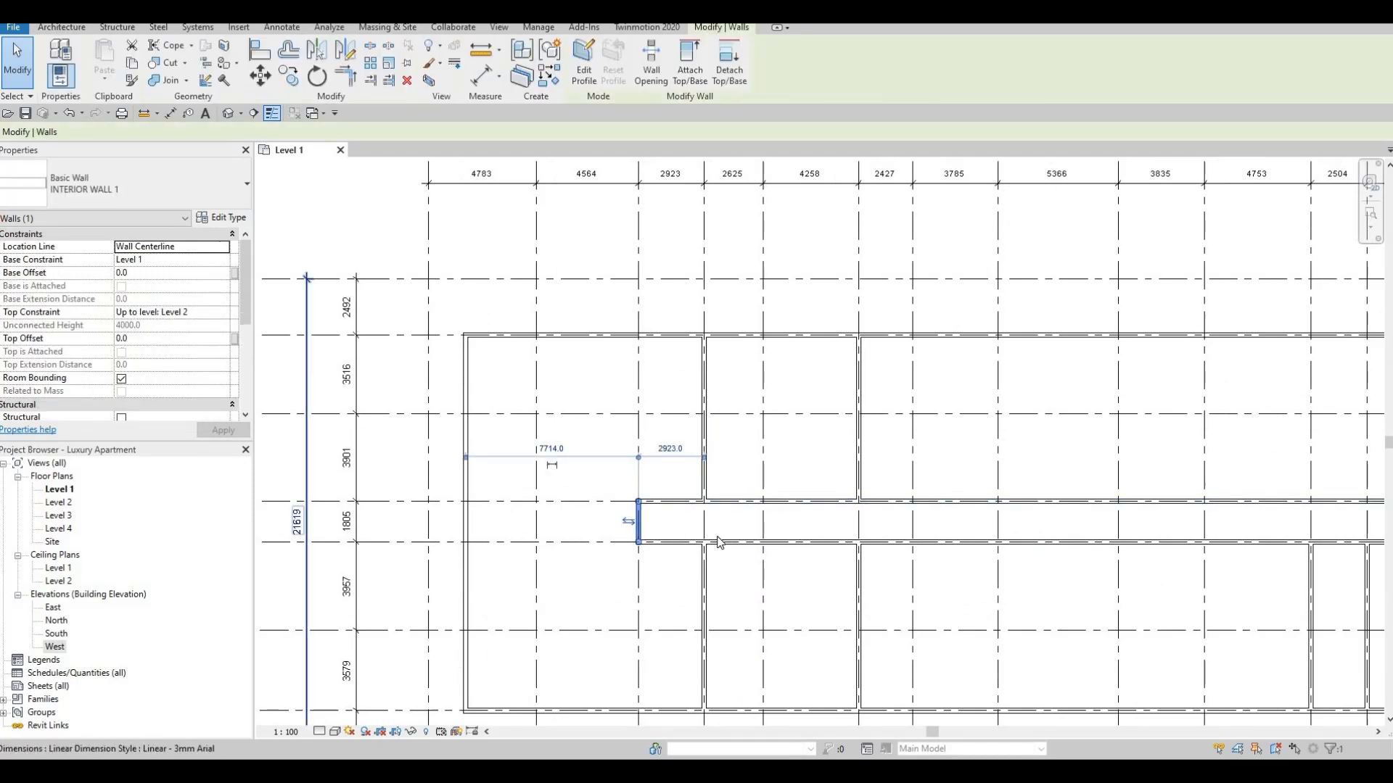
scroll(614, 513, "up", 2)
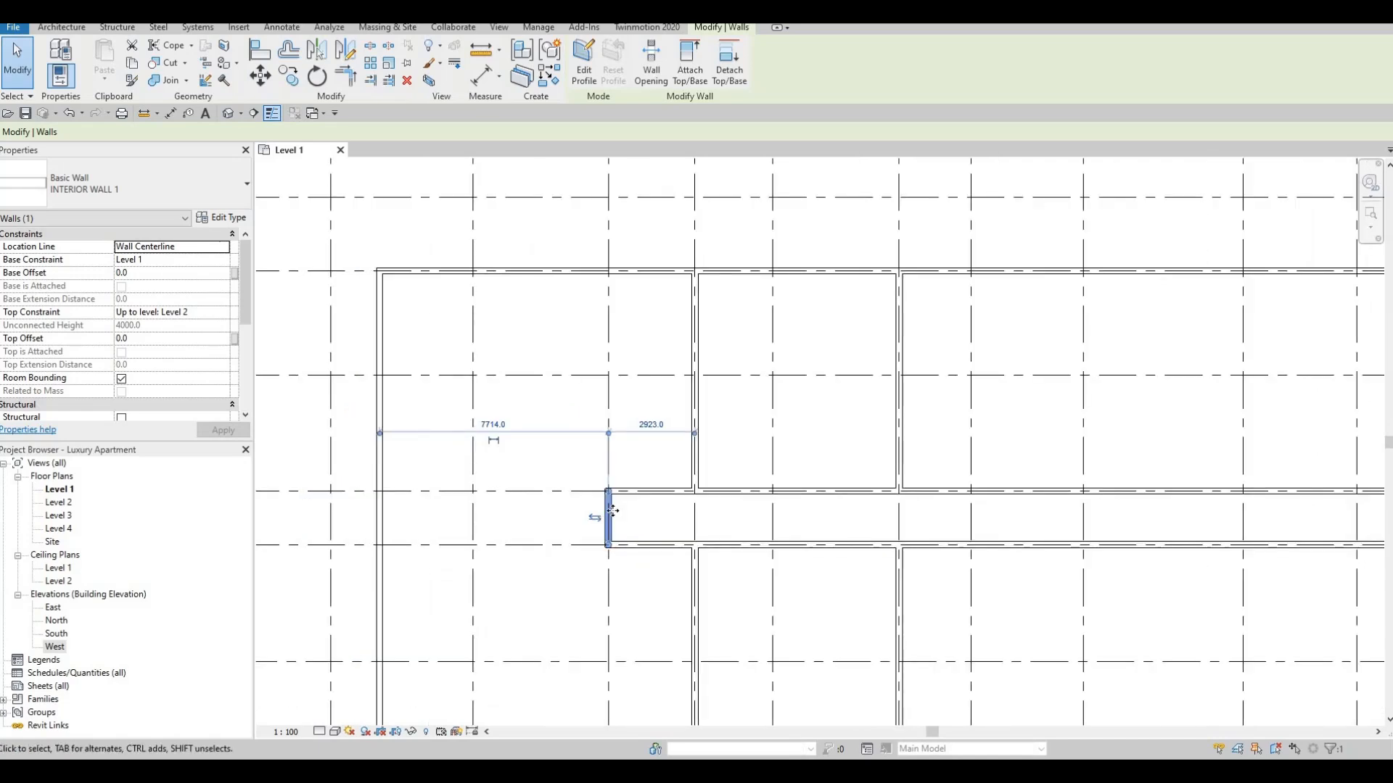
left_click_drag(636, 518, 649, 517)
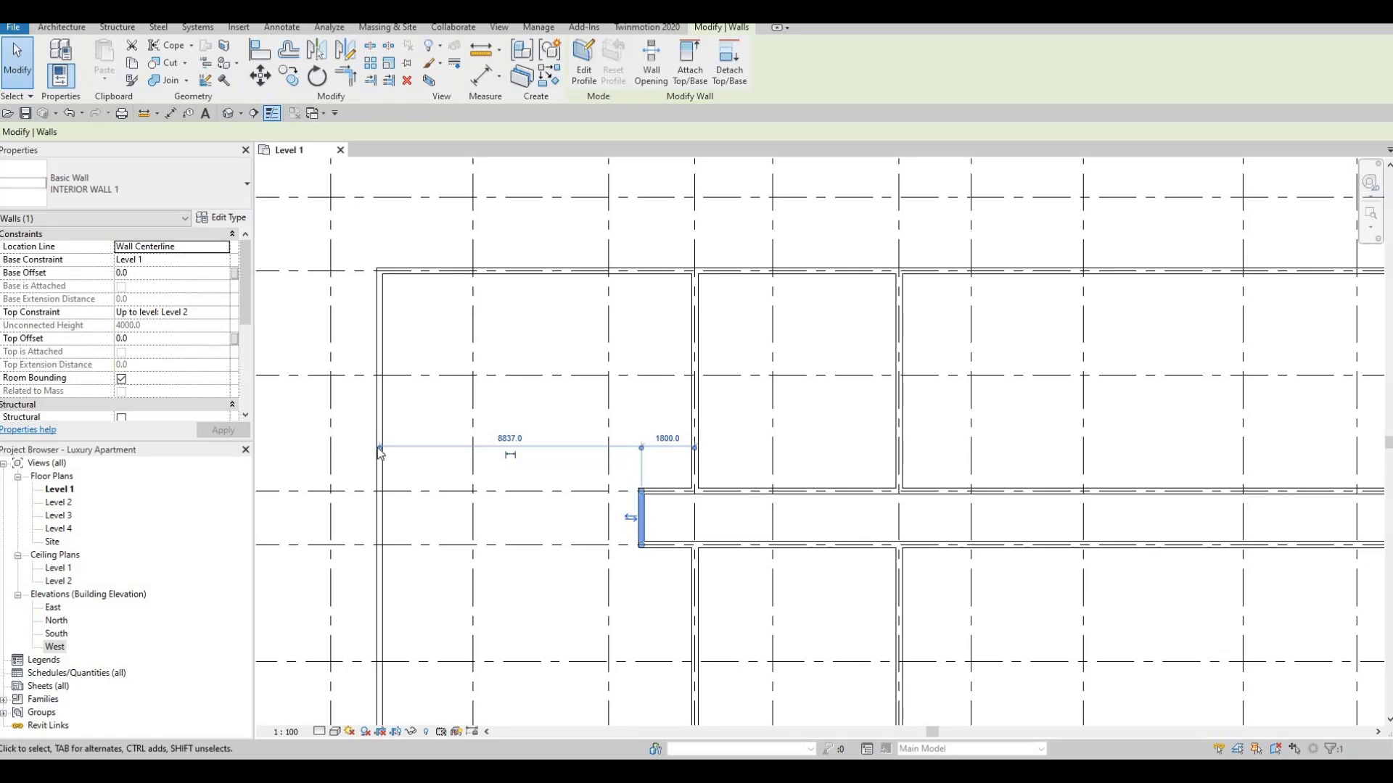
- Reference the west end wall's temporary dimension to grid 3 and set the wall's distance from that grid to 1350 mm
left_click_drag(379, 449, 609, 476)
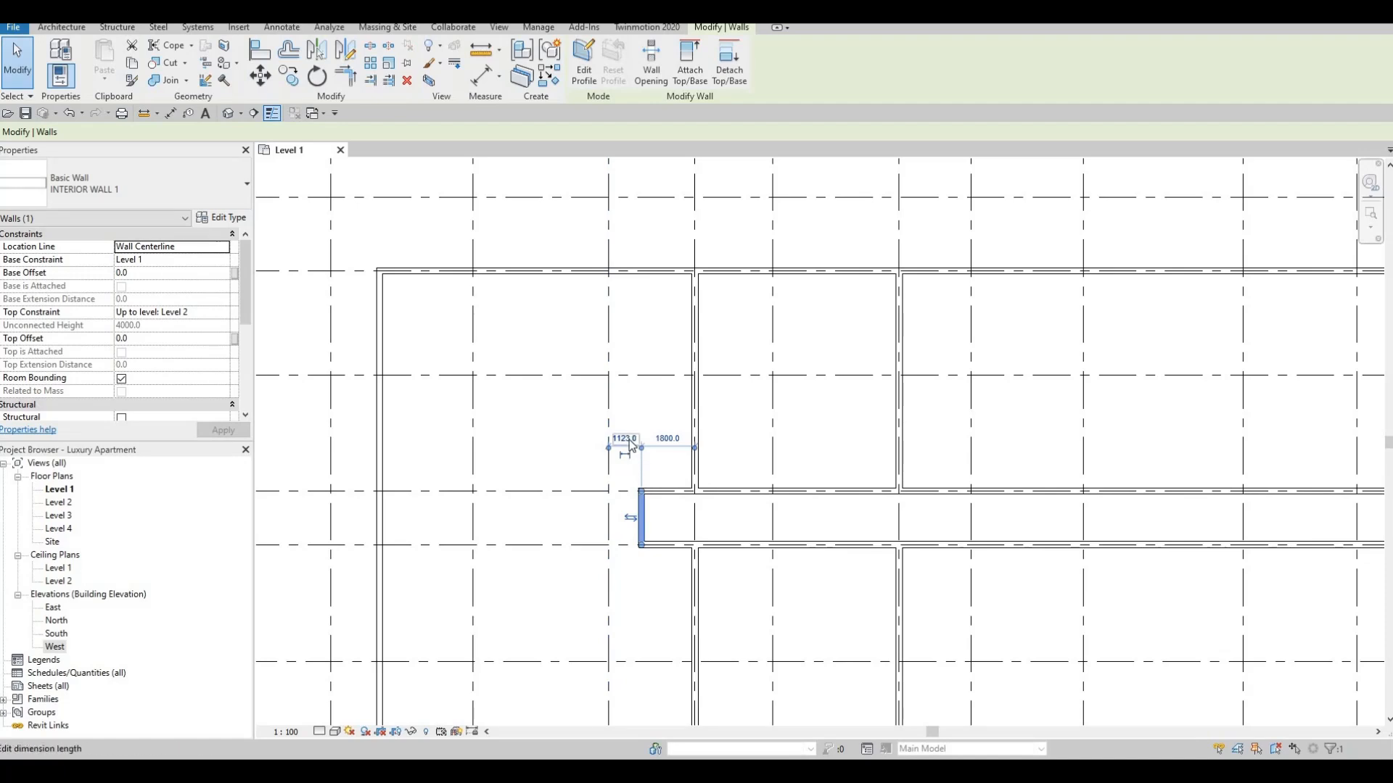
left_click(631, 439)
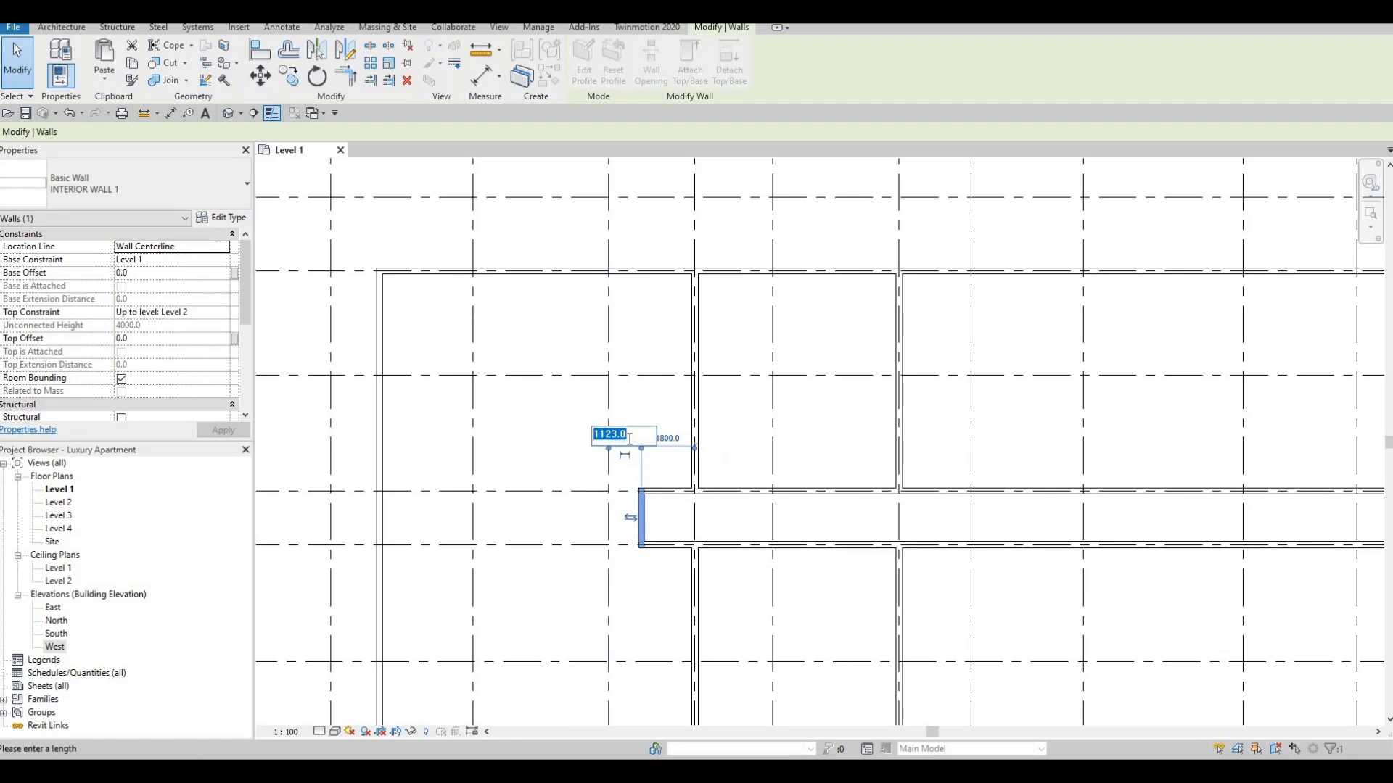
type("1350")
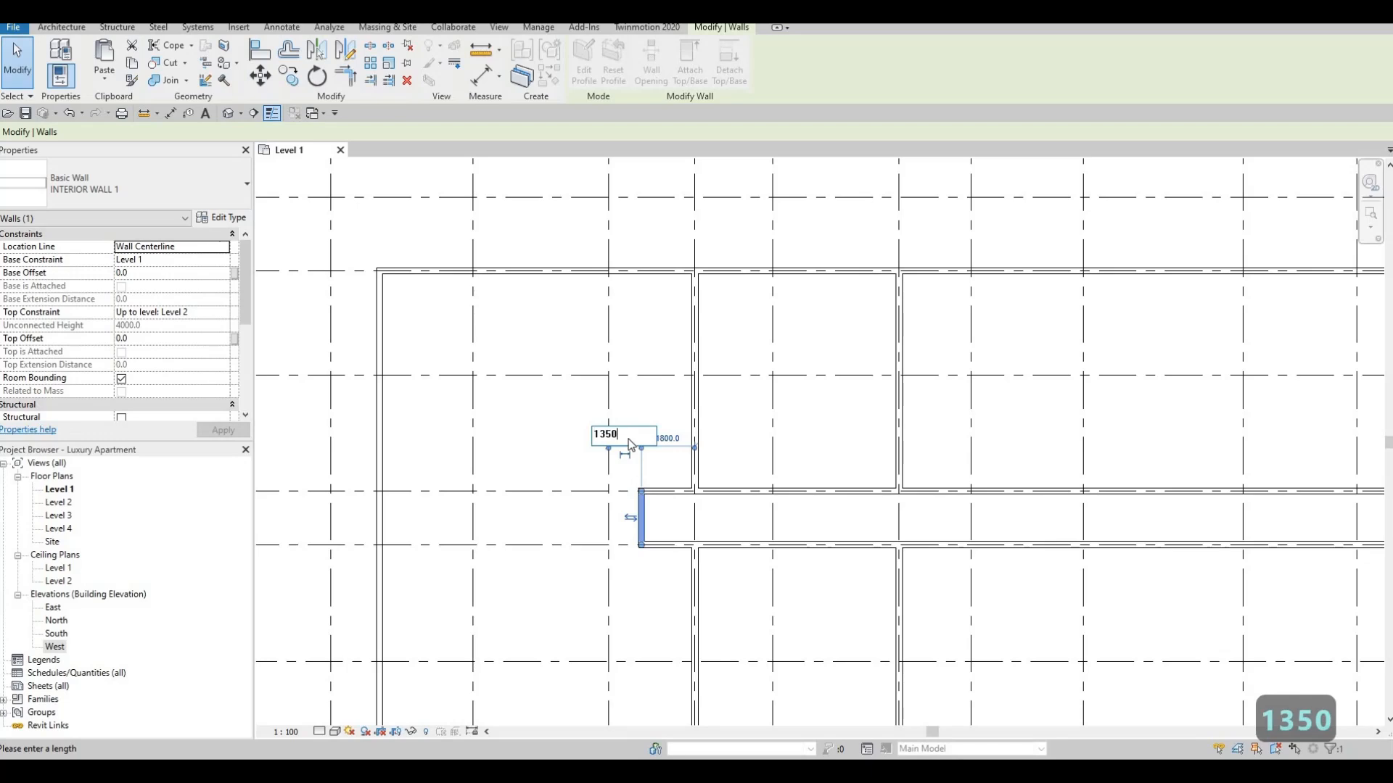
key("Return")
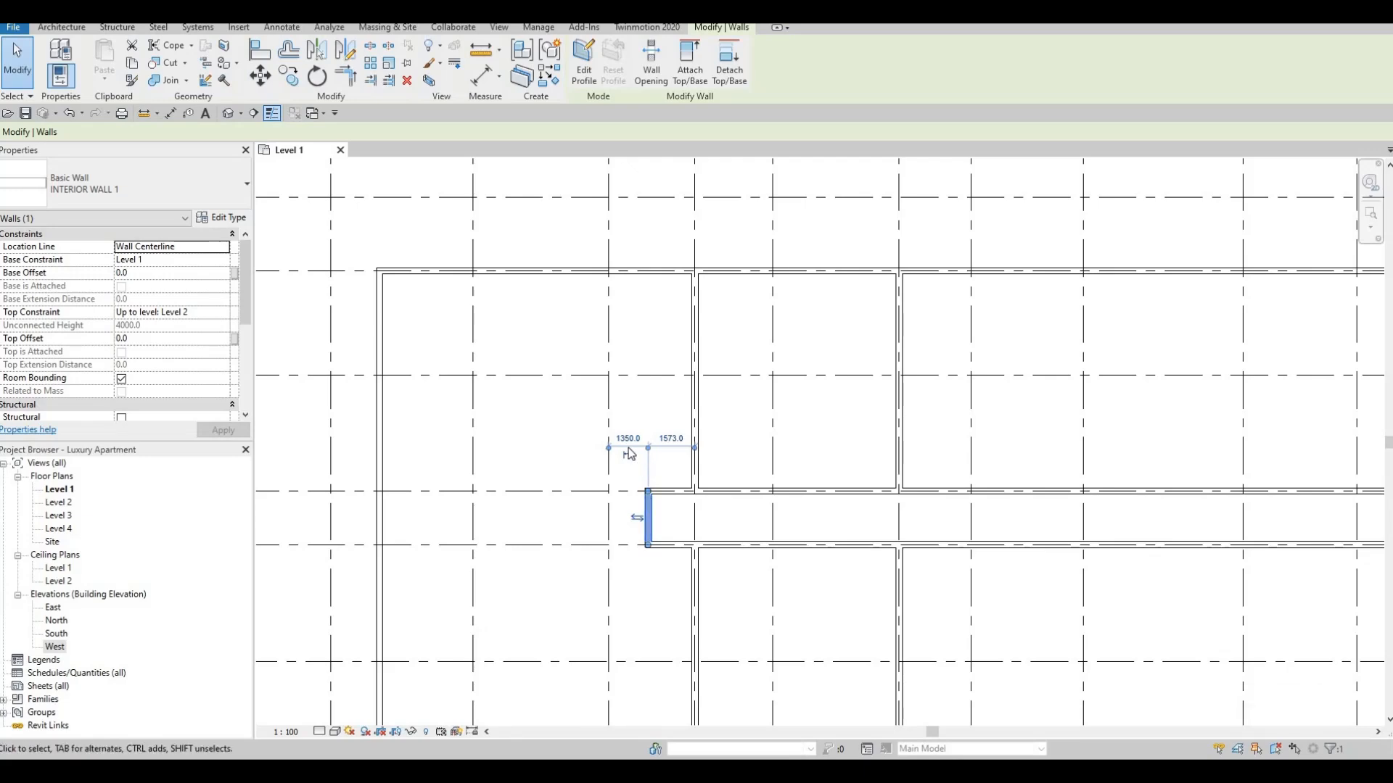
scroll(643, 466, "up", 4)
scroll(584, 436, "down", 5)
key("Escape")
key("Escape")
- Move the corridor's east end wall west from grid 14 to about 8000 mm from grid 15
scroll(555, 433, "down", 2)
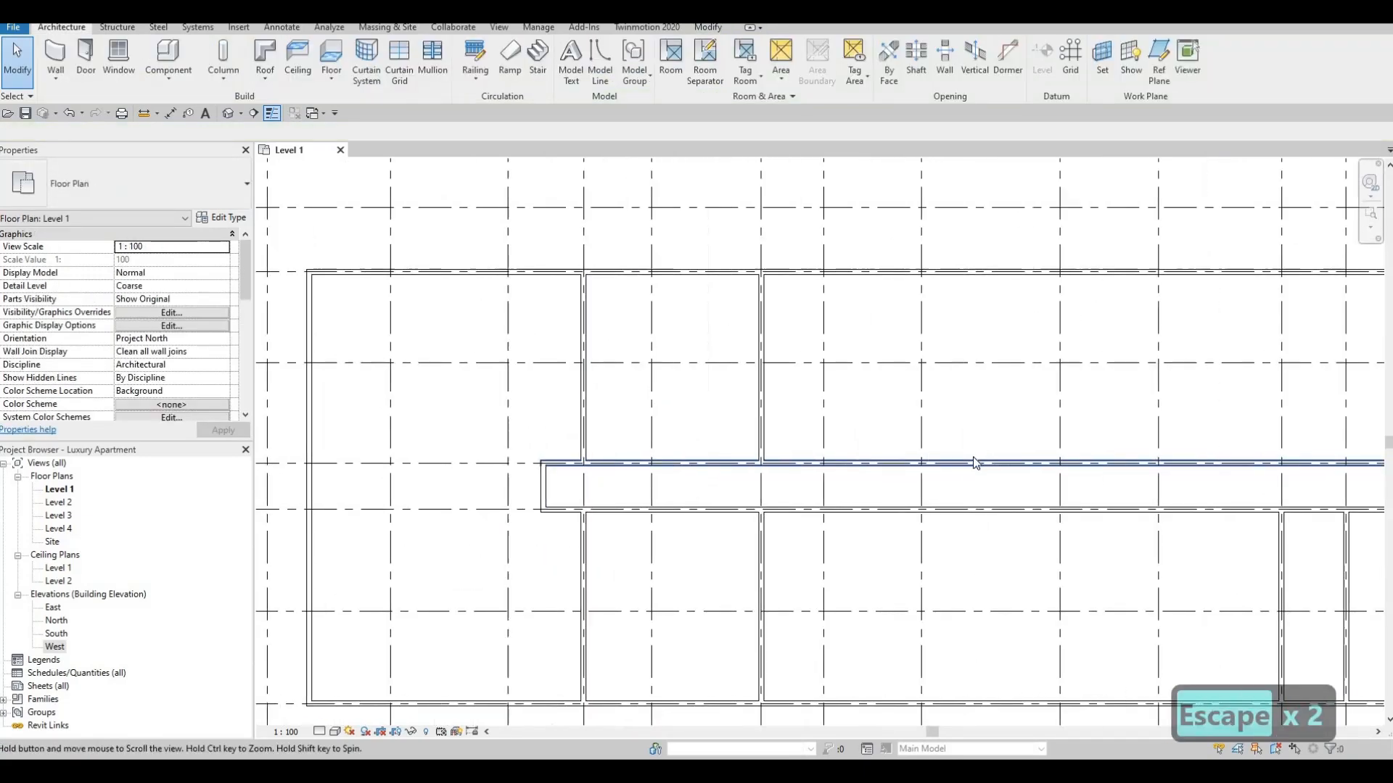
scroll(1015, 565, "up", 1)
middle_click_drag(1128, 447, 1009, 565)
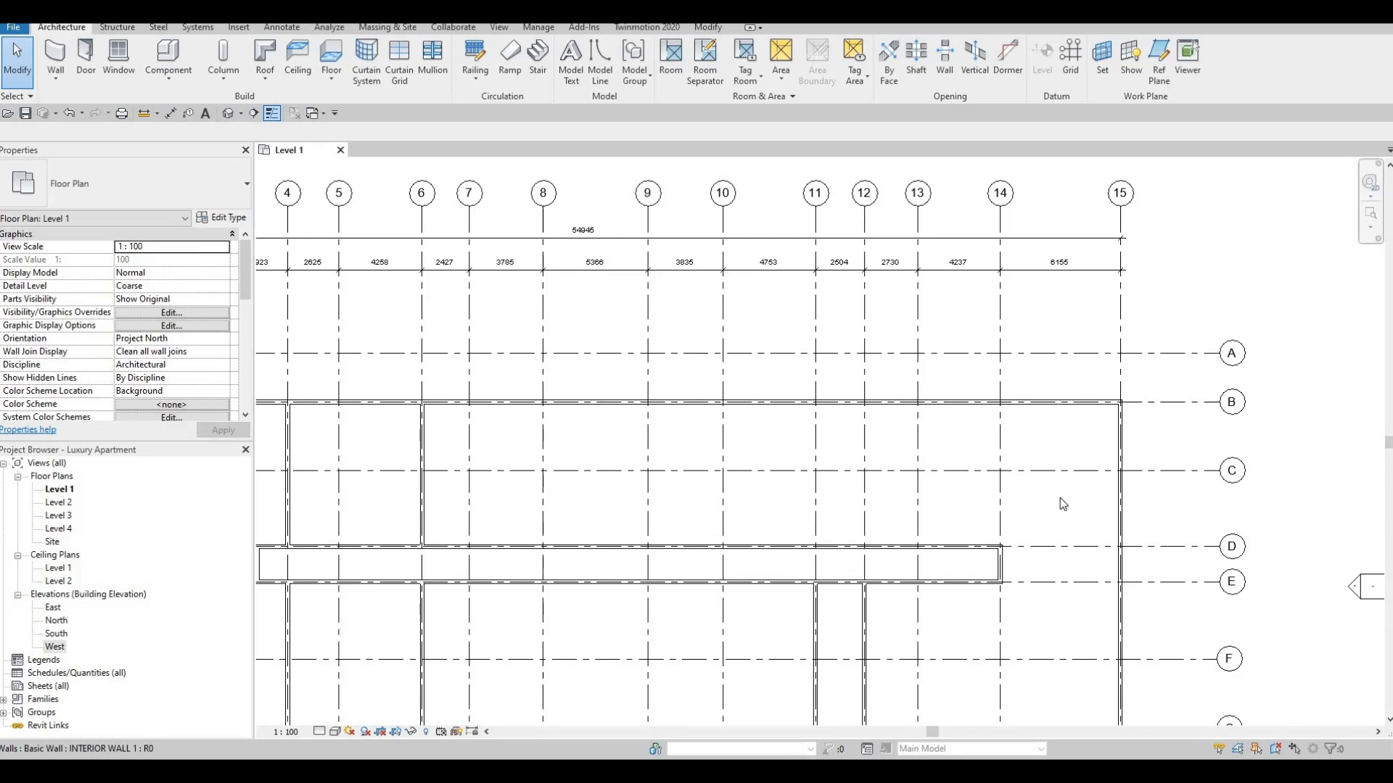
scroll(1008, 540, "up", 3)
left_click(1006, 545)
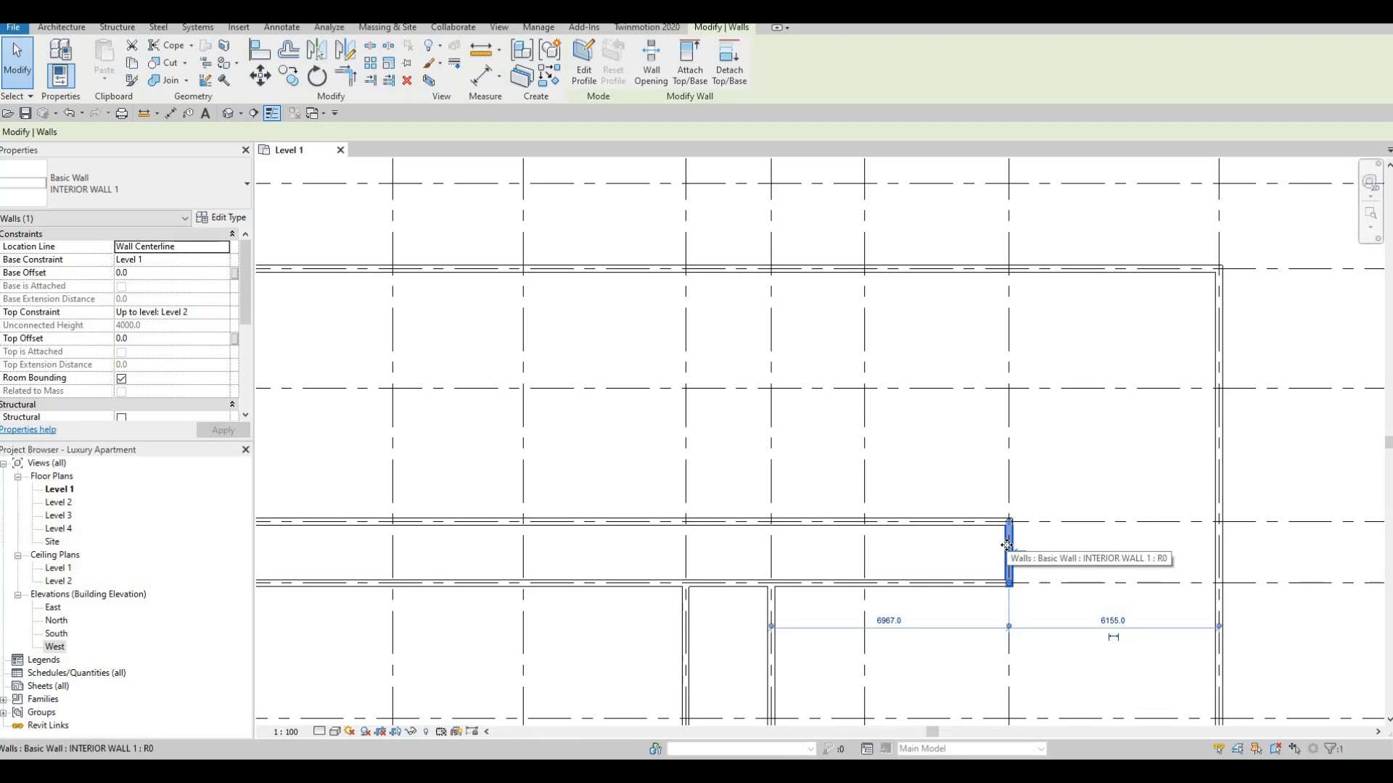
left_click_drag(1006, 547, 946, 551)
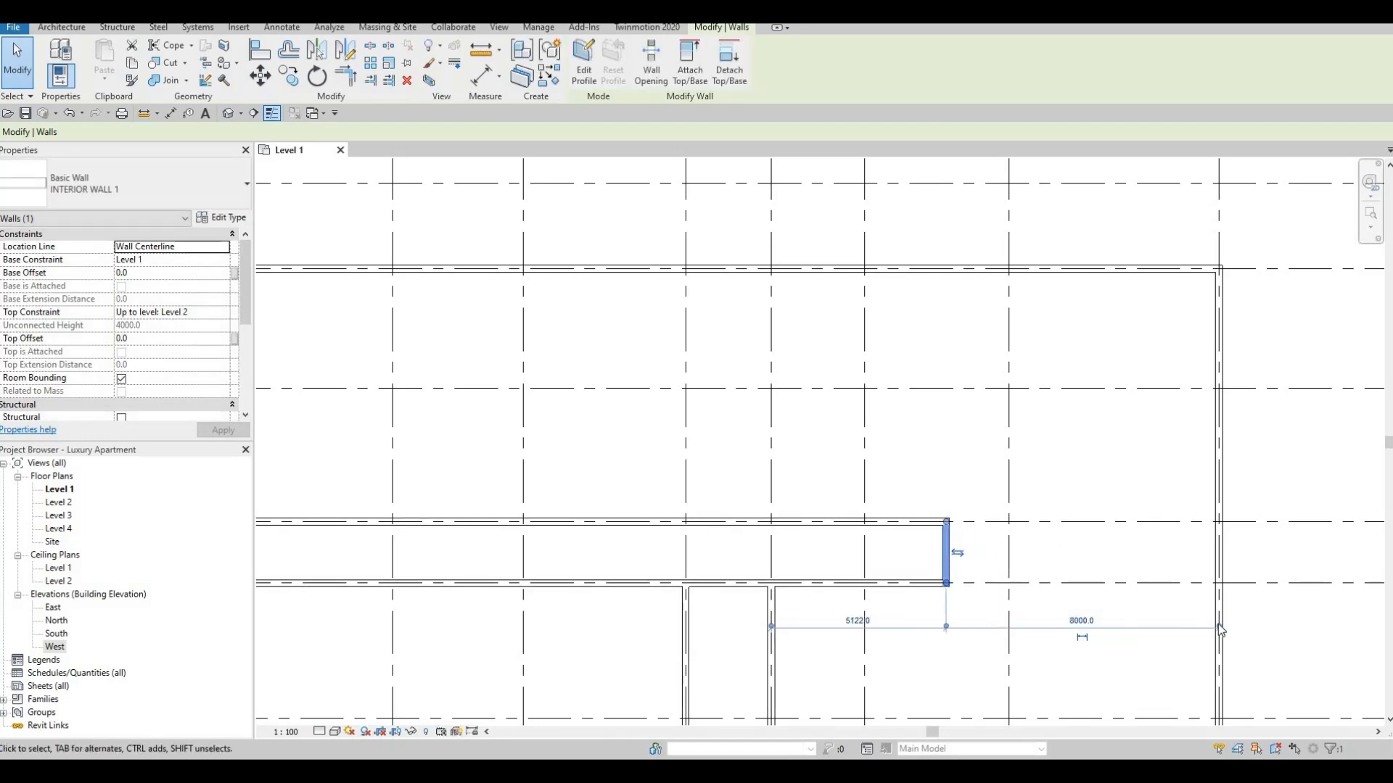
- Reference the east end wall's temporary dimension to grid 14 and set the wall's distance from that grid to 1500 mm
left_click_drag(1162, 589, 1009, 549)
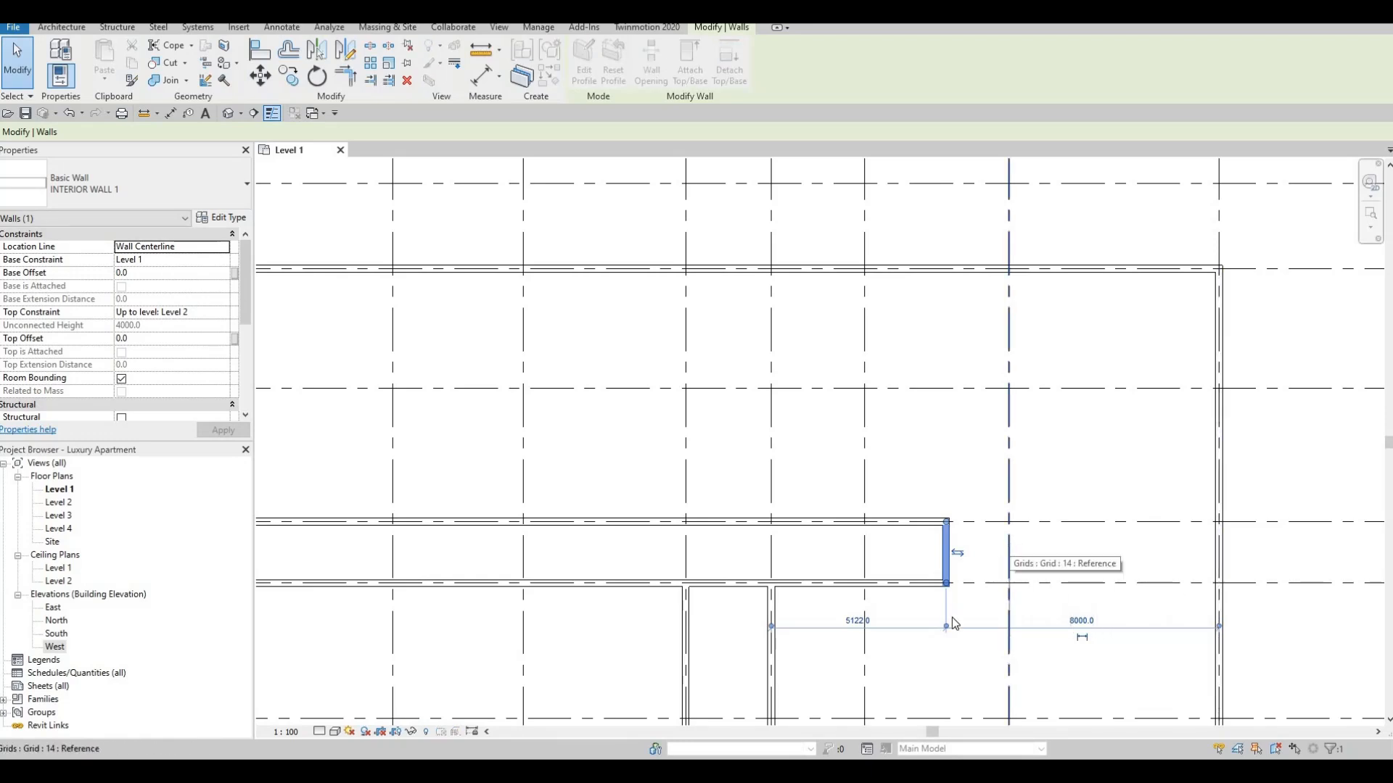
left_click(974, 622)
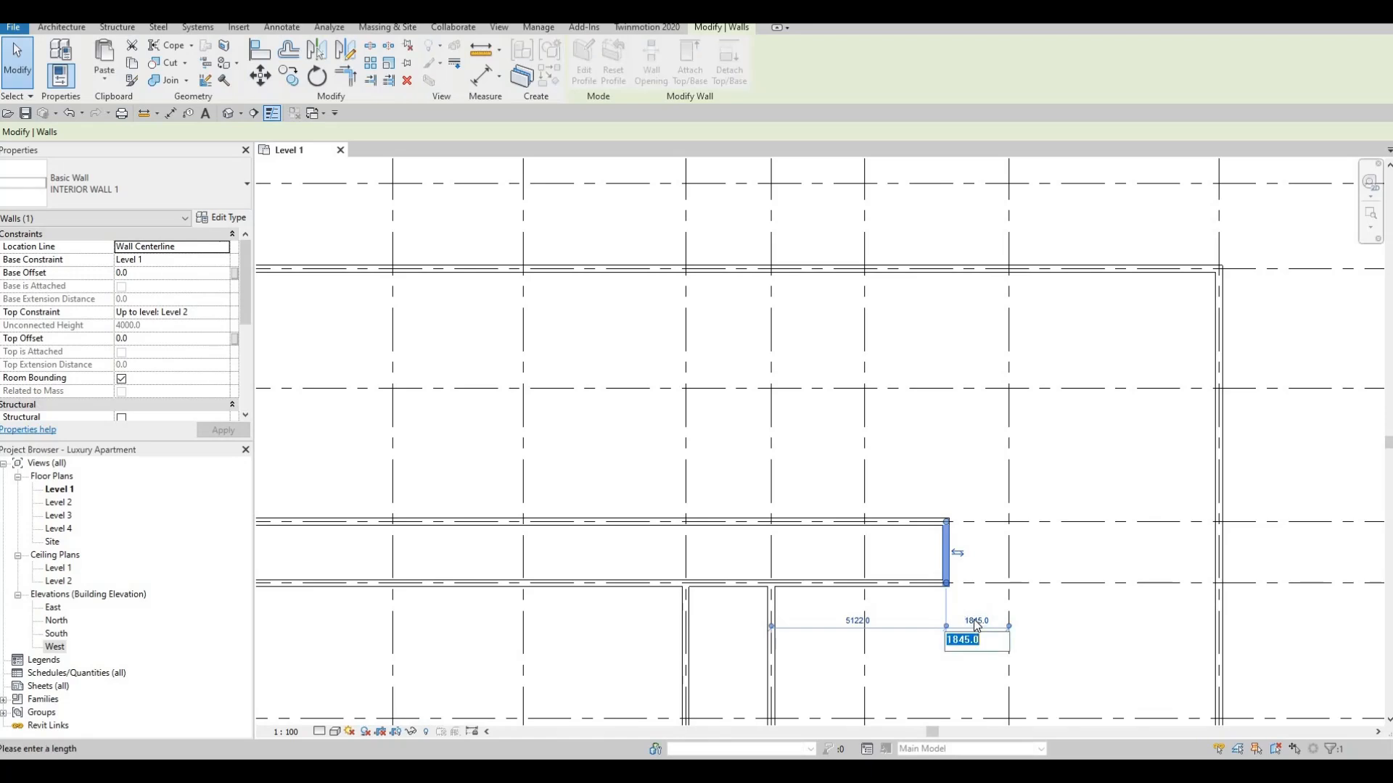
type("1500")
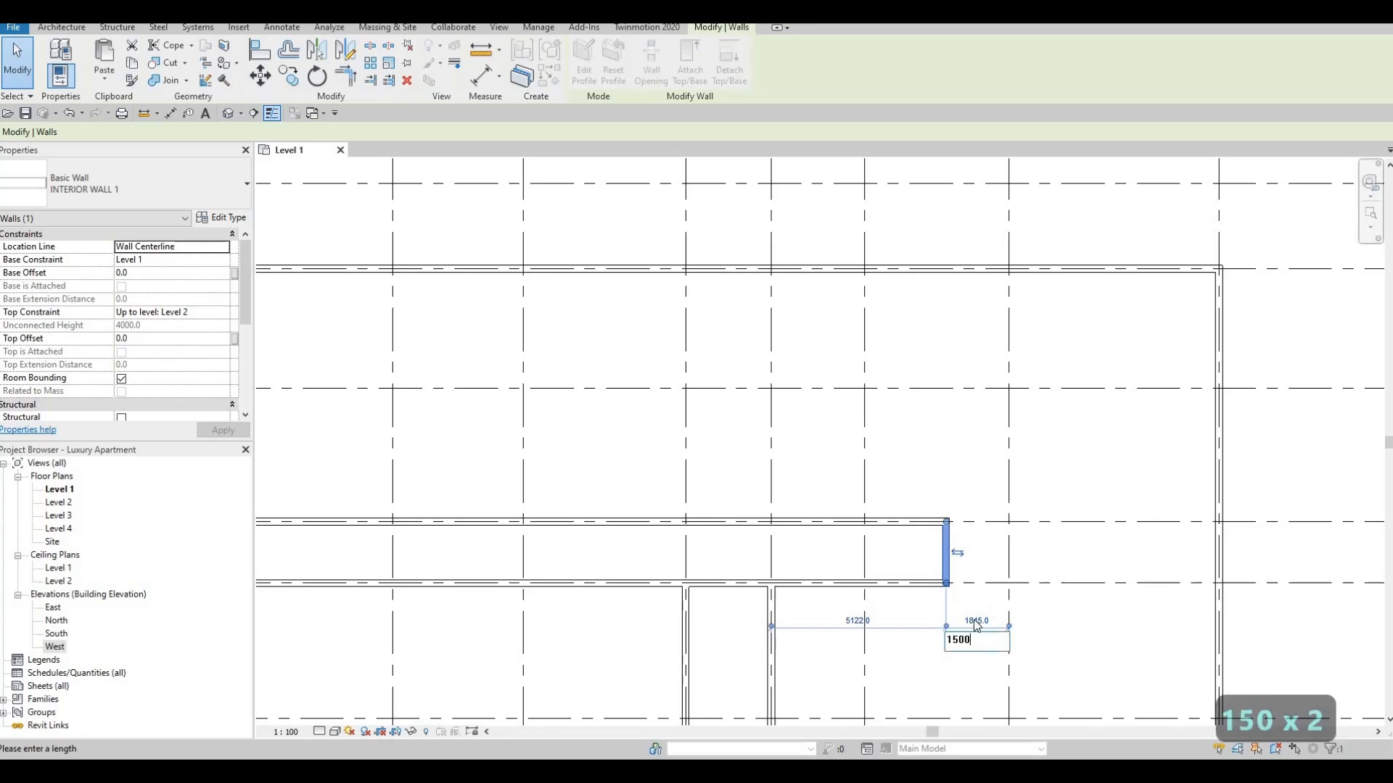
key("Return")
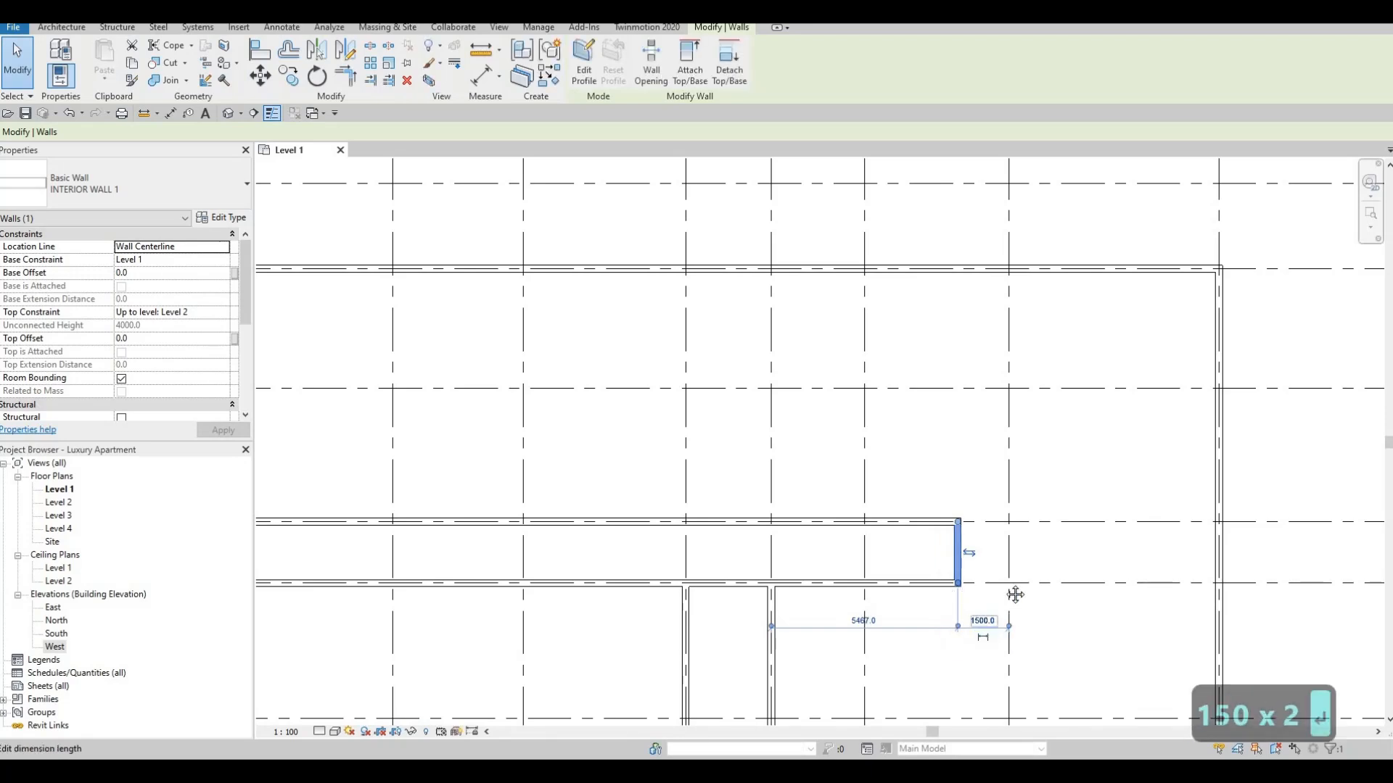
scroll(1020, 544, "down", 1)
middle_click_drag(1020, 544, 1167, 537)
scroll(1191, 532, "down", 3)
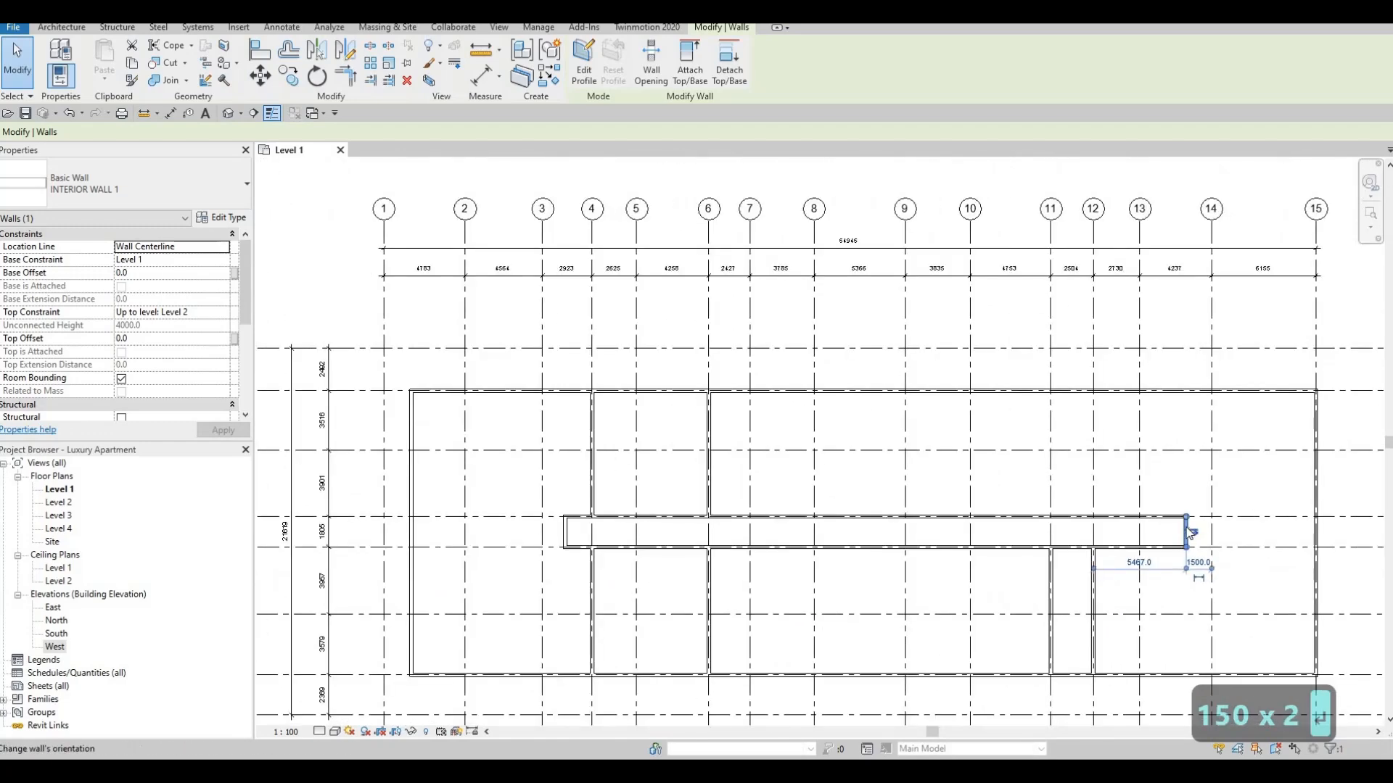
key("Escape")
key("Escape")
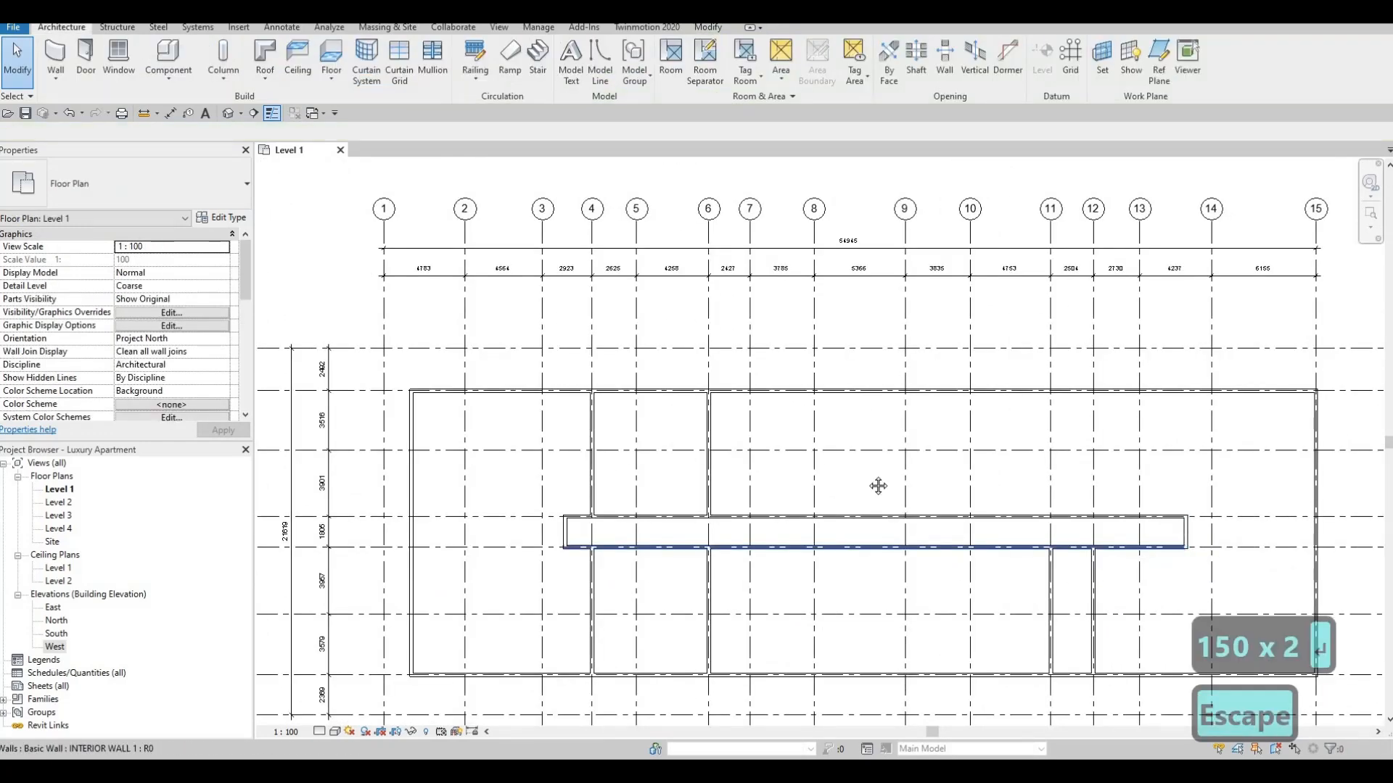
- Split the corridor wall on grid E between grids 4 and 6, about 3900 mm east of grid 4, keeping the inner segment
middle_click_drag(644, 562, 740, 467)
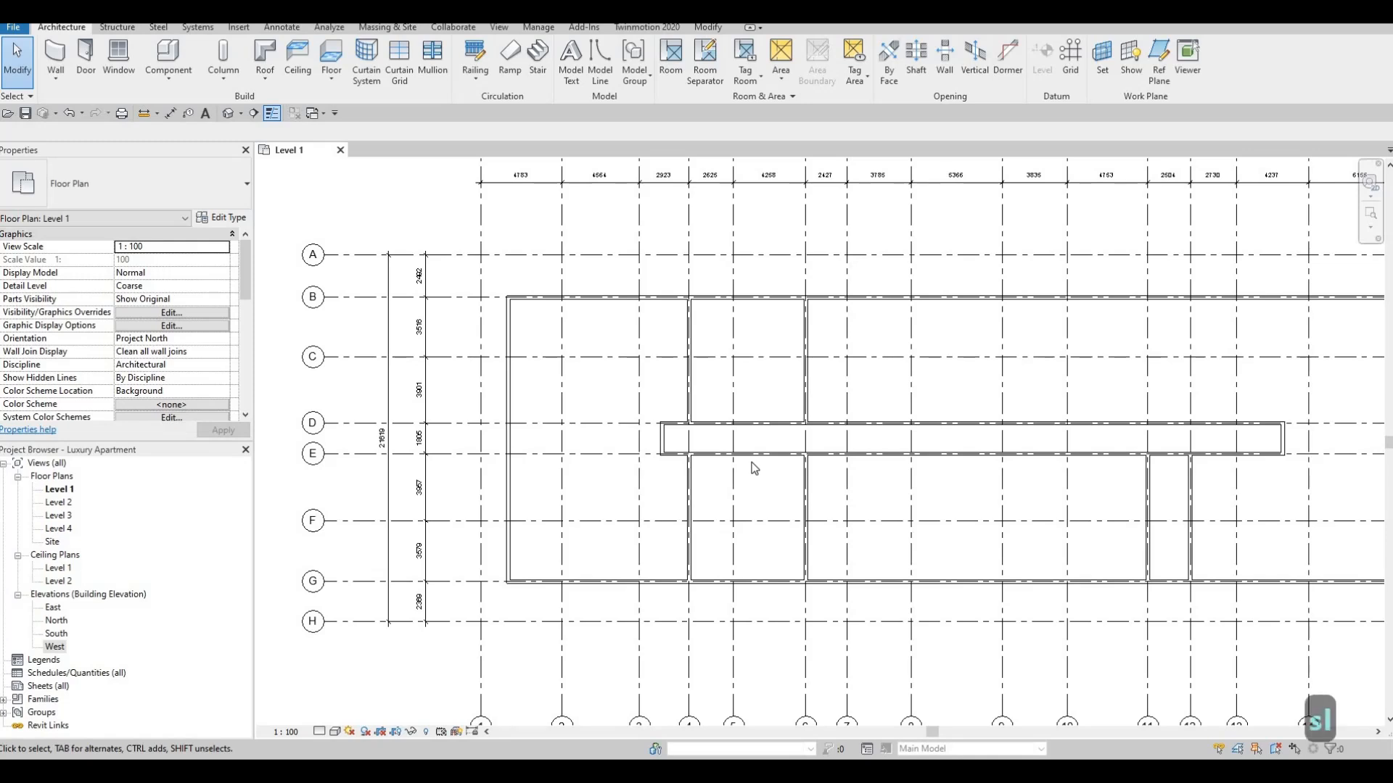
key("s")
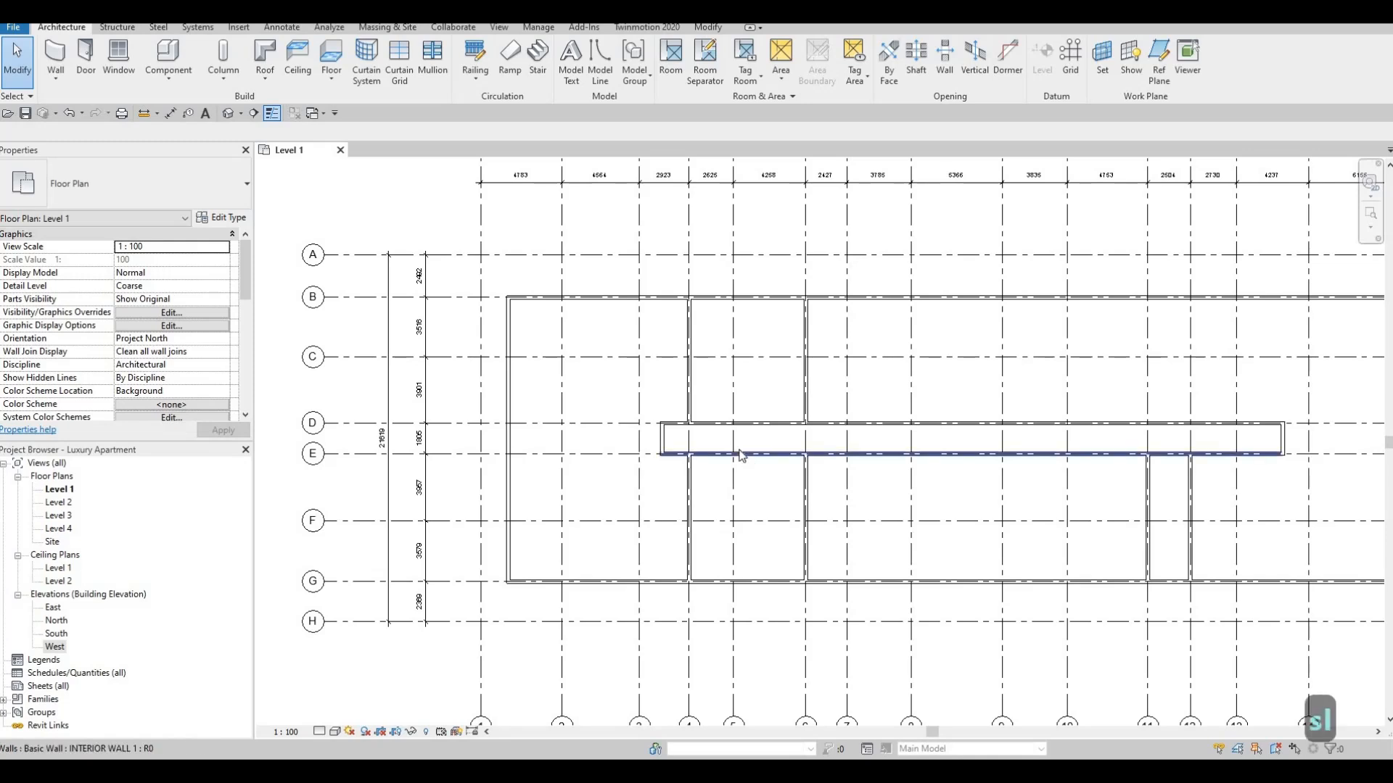
key("l")
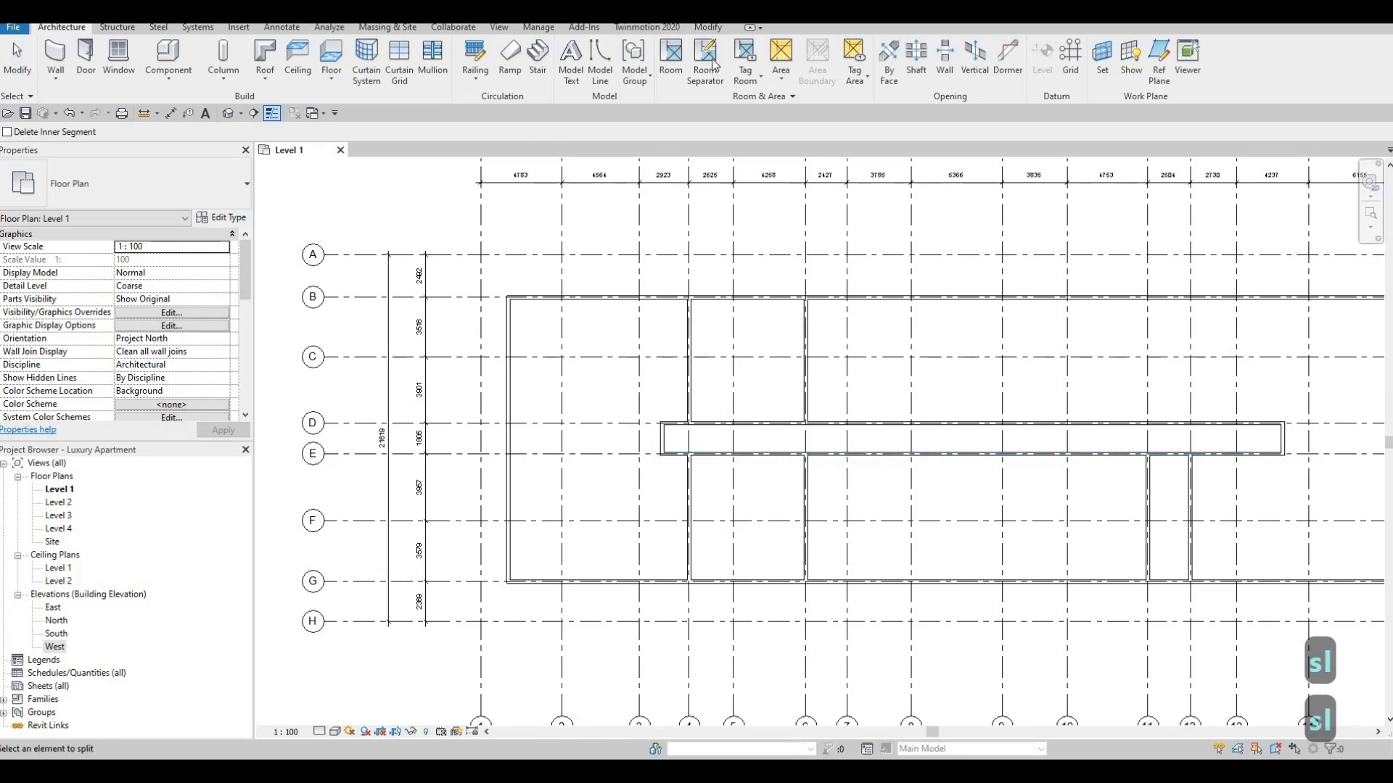
left_click(708, 27)
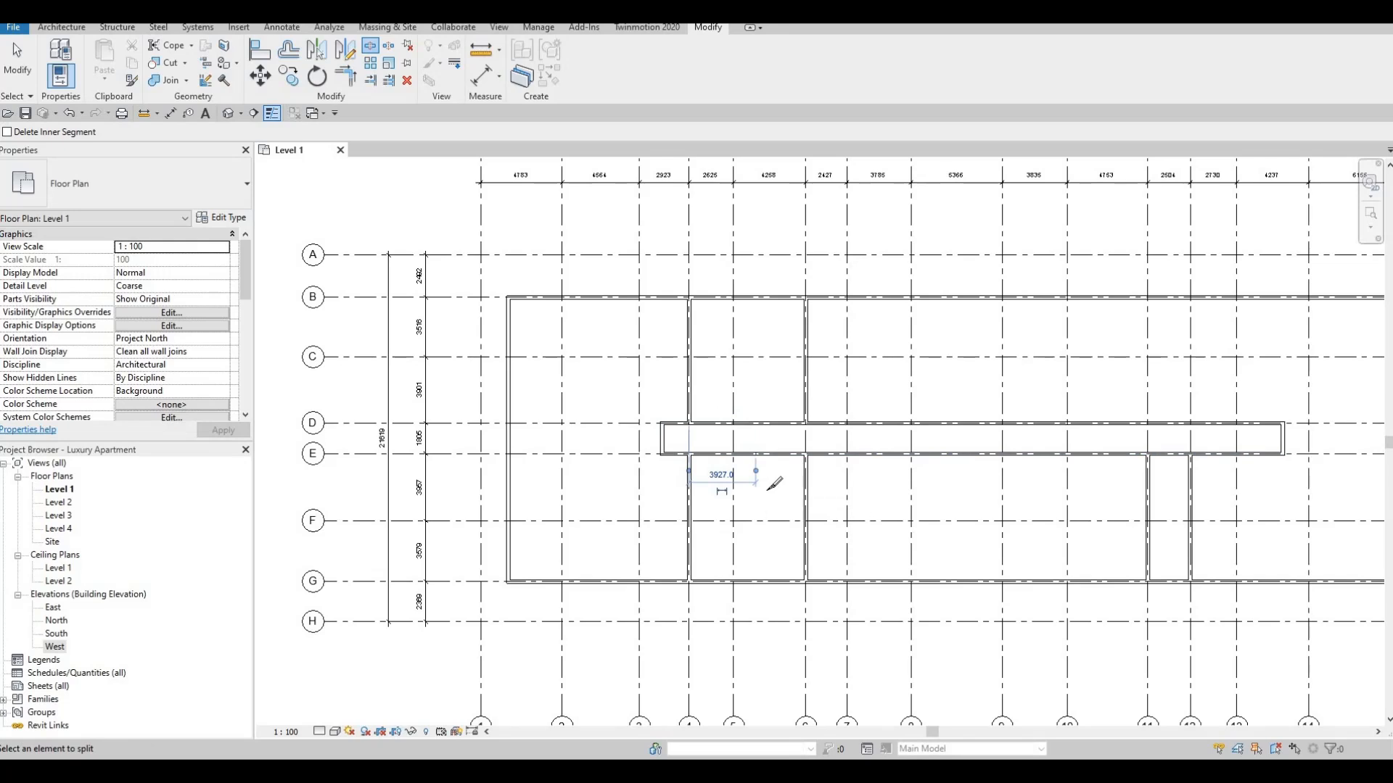
key("Escape")
key("Escape")
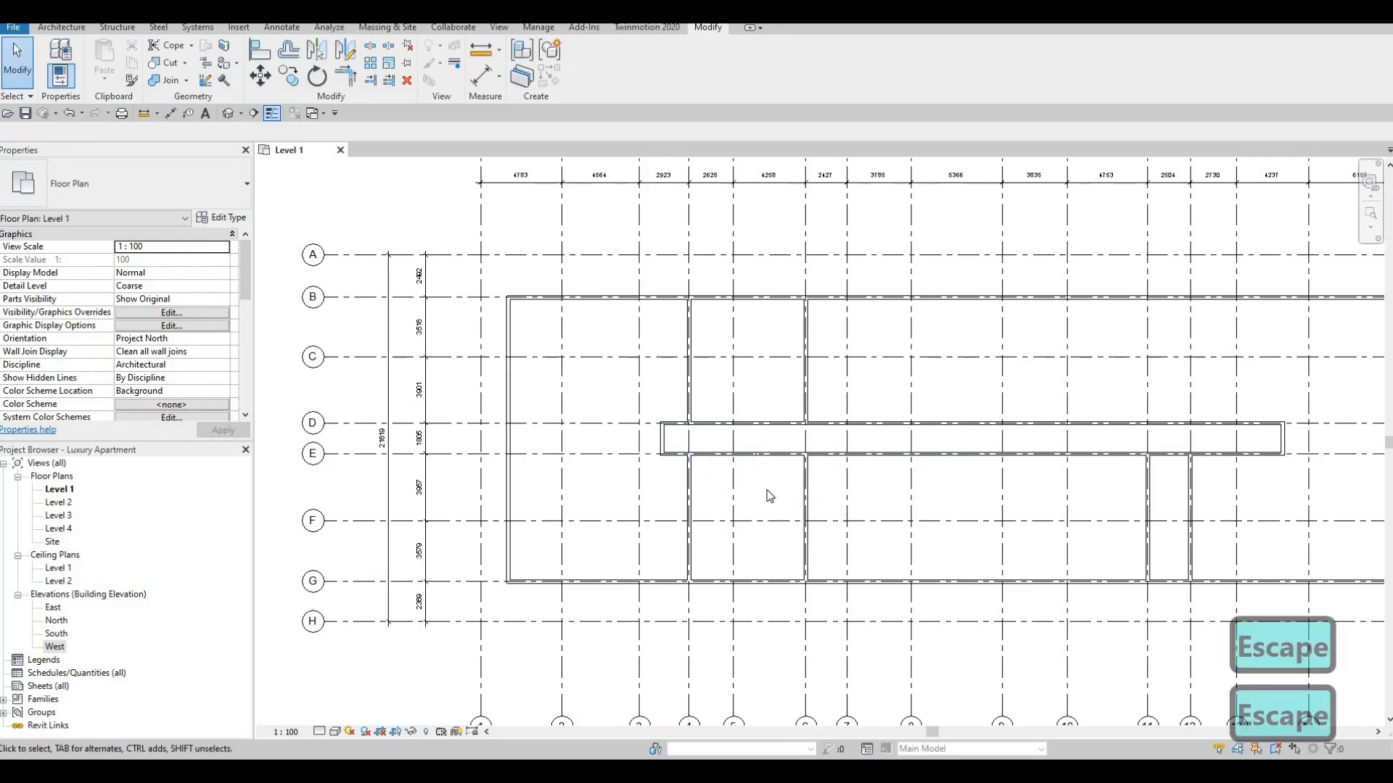
- Trim the west piece of the split grid E corridor wall to a corner with the partition below it on grid 4
key("t")
key("r")
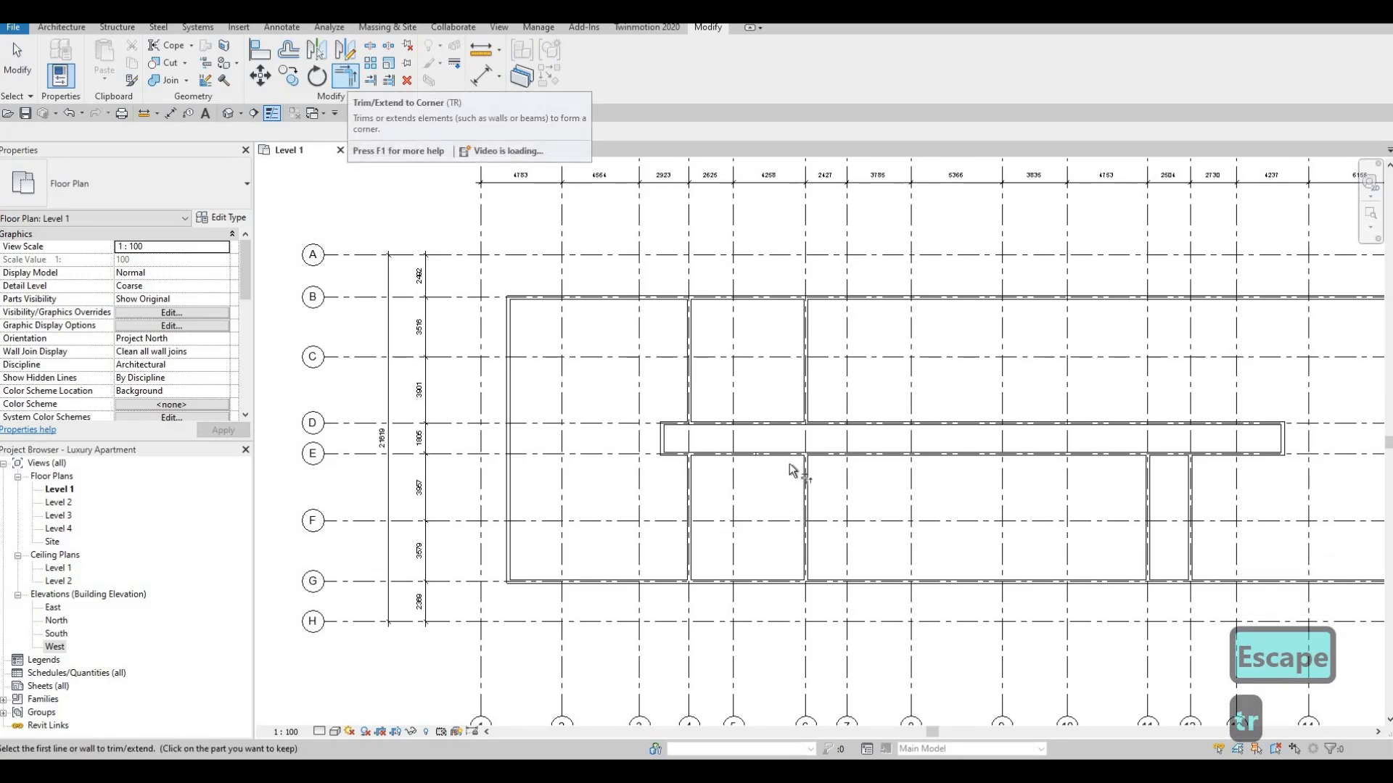
left_click(682, 456)
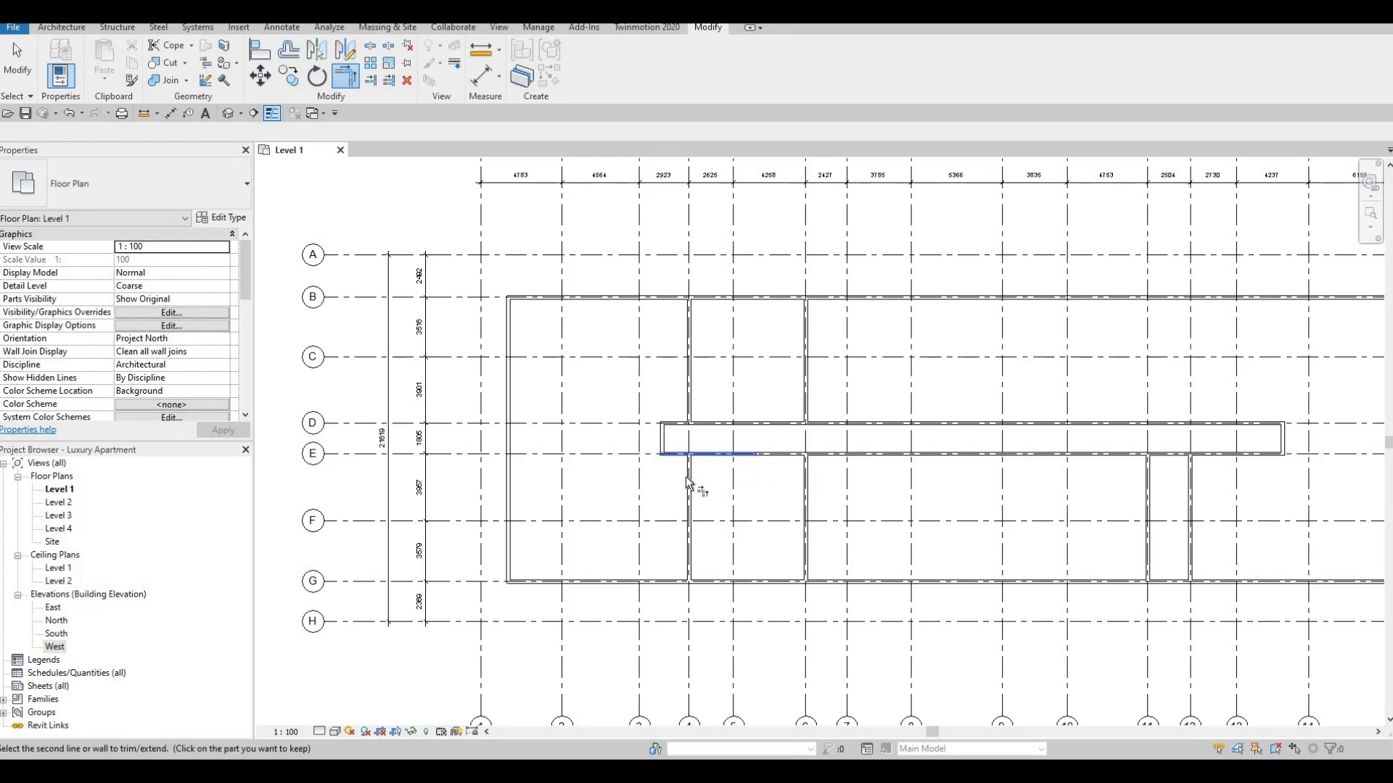
scroll(709, 489, "up", 5)
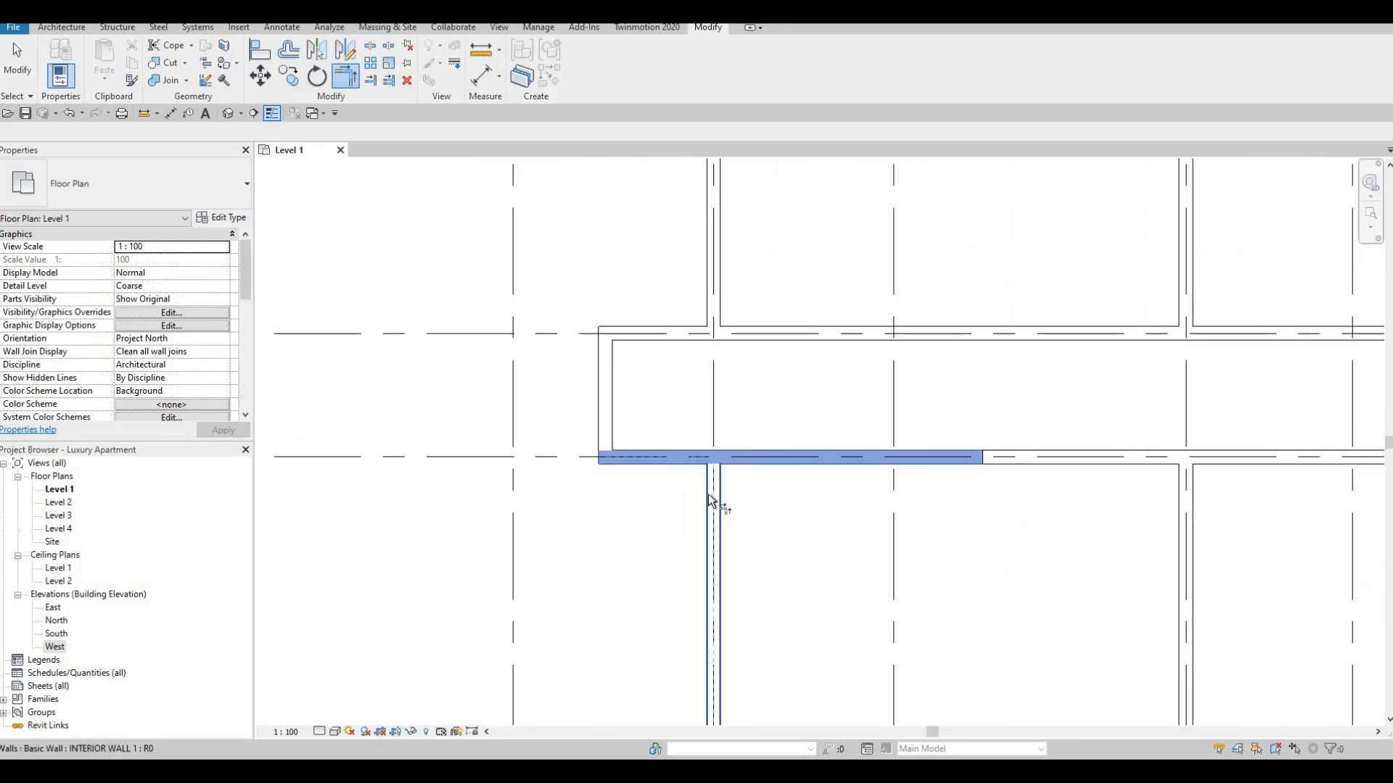
left_click(710, 495)
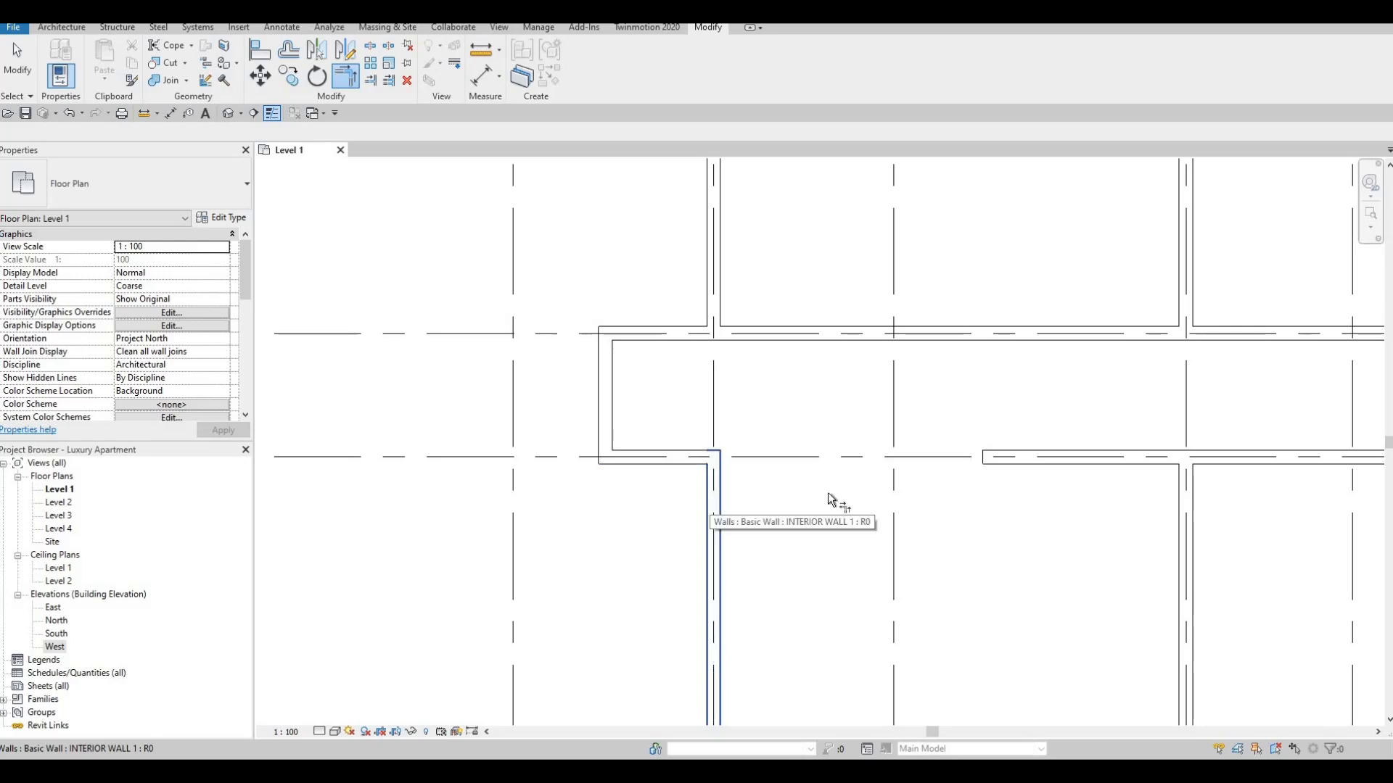
- Trim the east piece of the grid E corridor wall to a corner with the grid 6 partition, opening the bay between grids 4 and 6
middle_click_drag(966, 511, 816, 390)
scroll(902, 378, "down", 1)
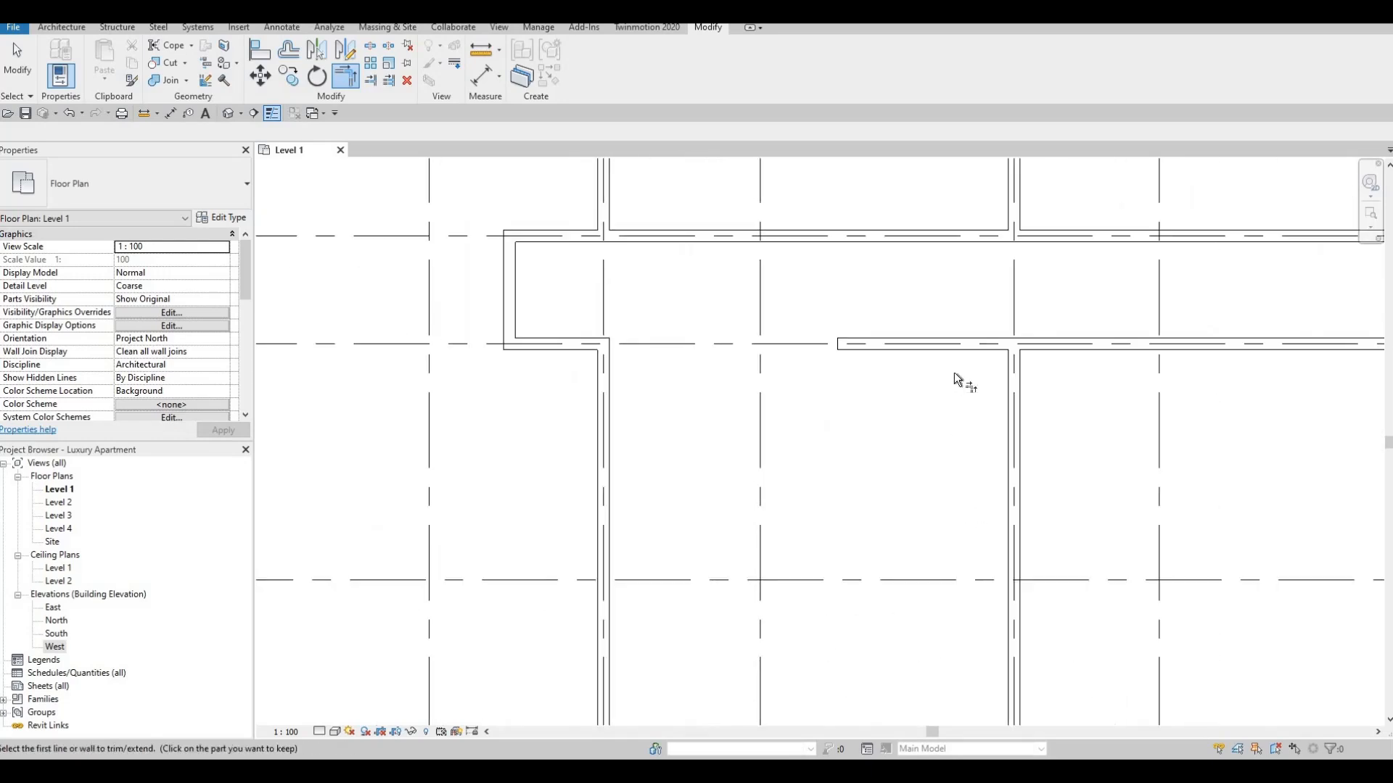
left_click(1022, 389)
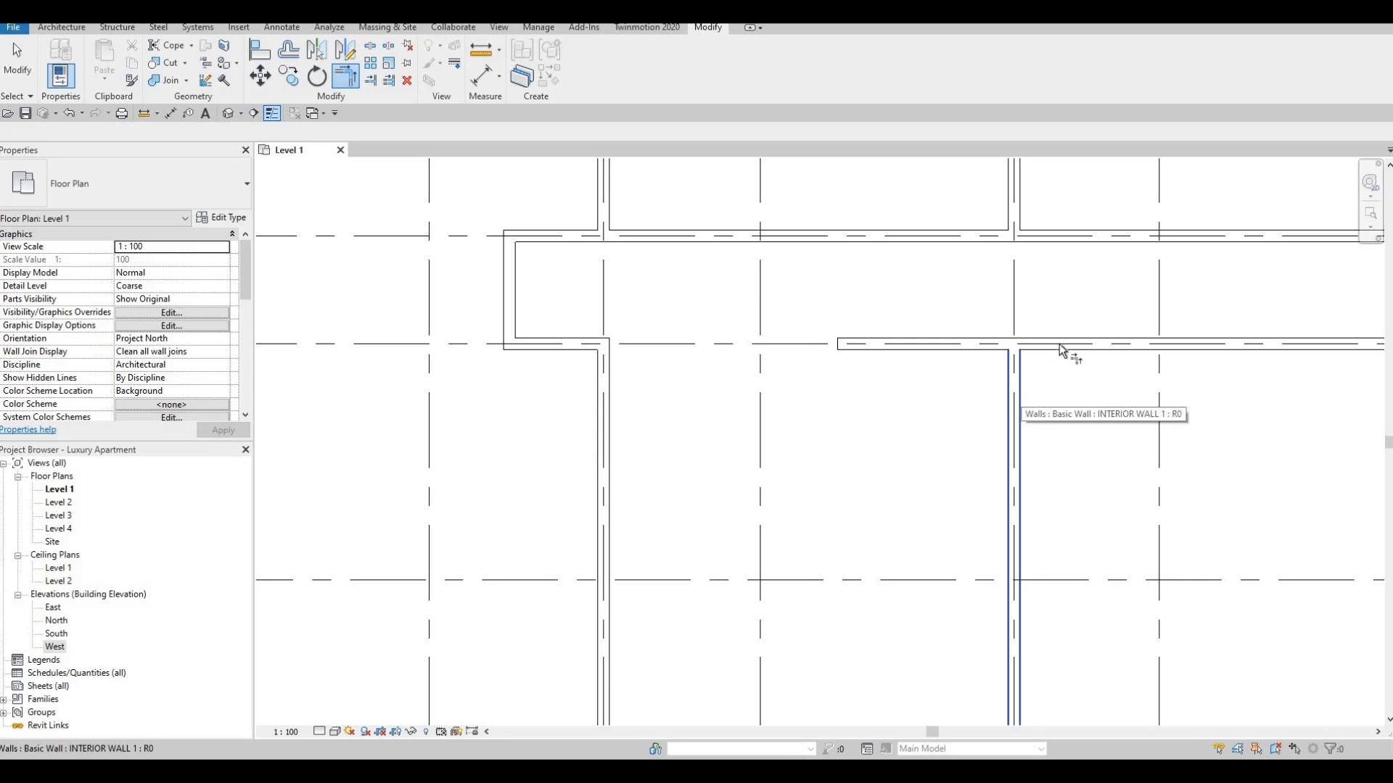
left_click(1059, 345)
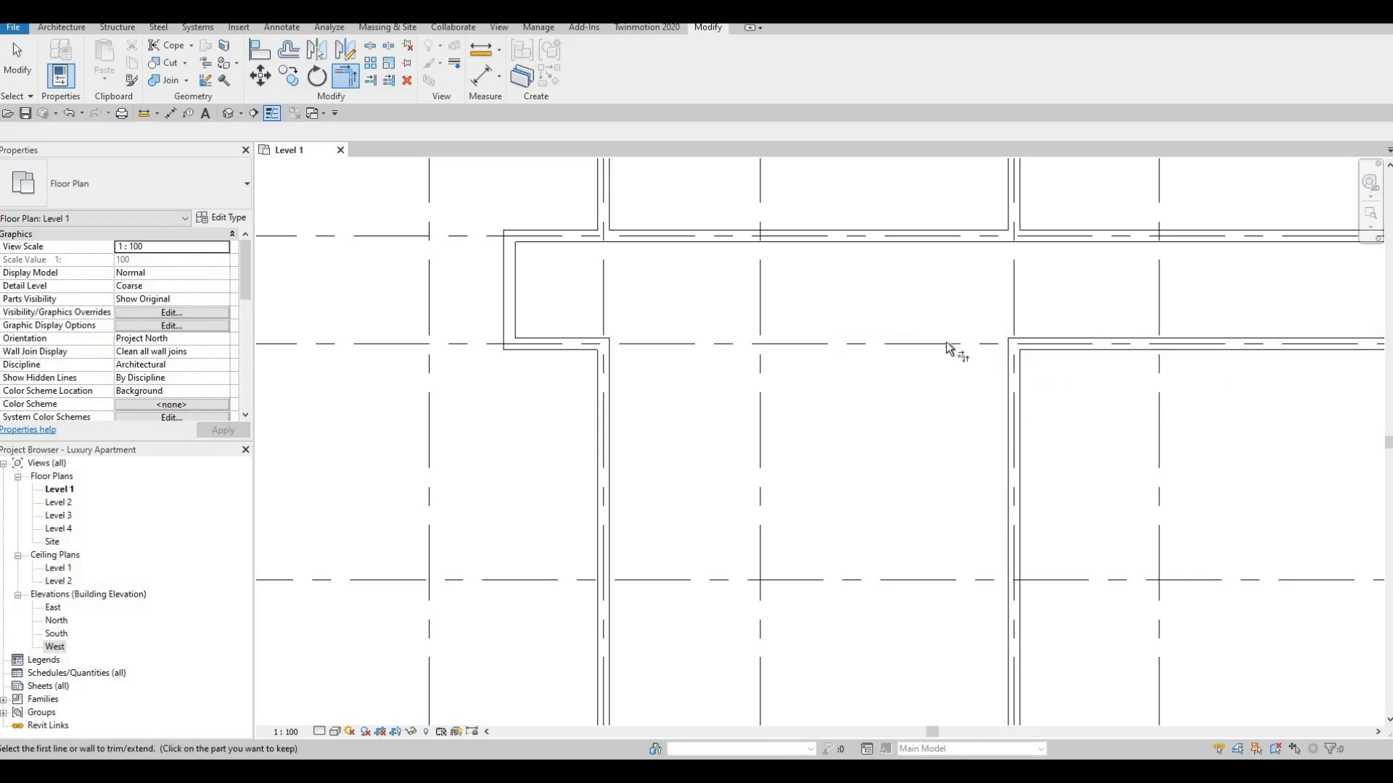
scroll(969, 359, "down", 1)
scroll(916, 352, "down", 1)
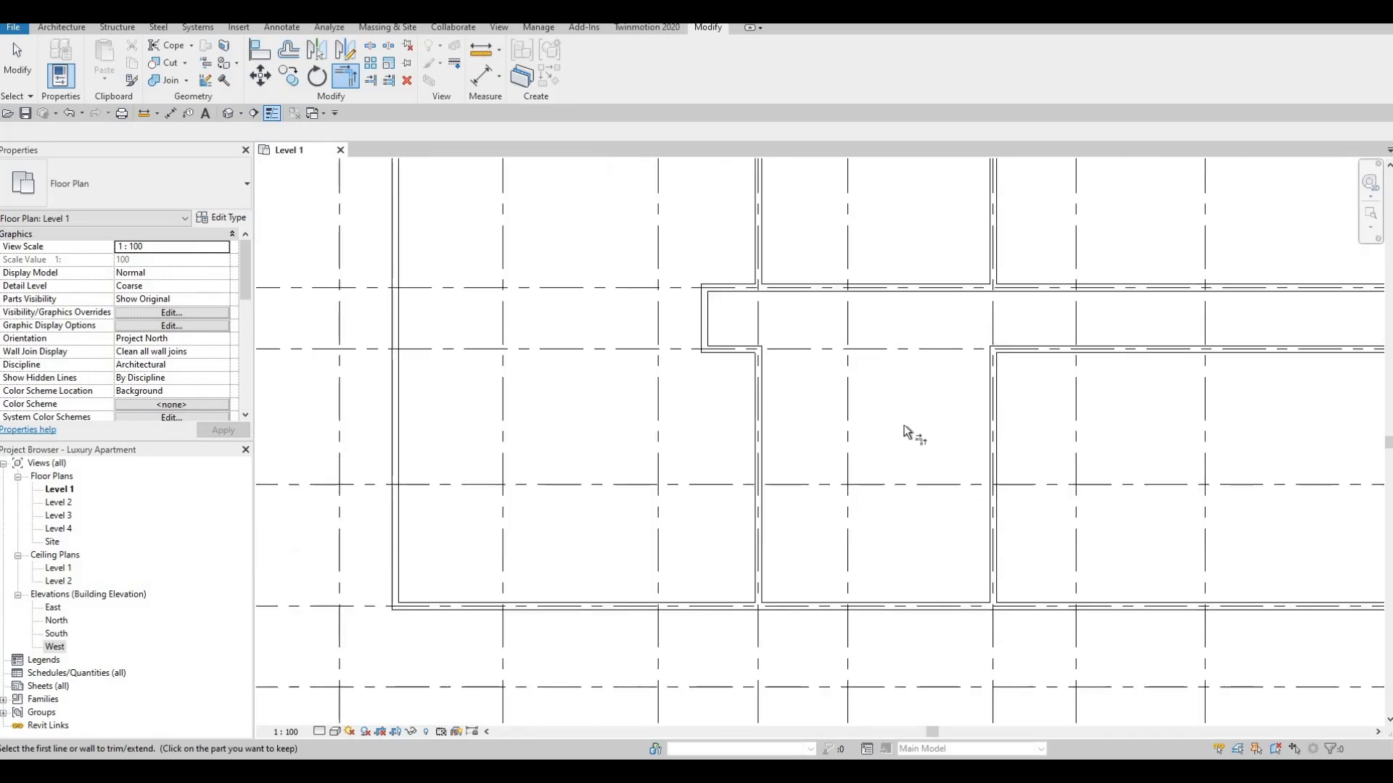
scroll(916, 394, "down", 1)
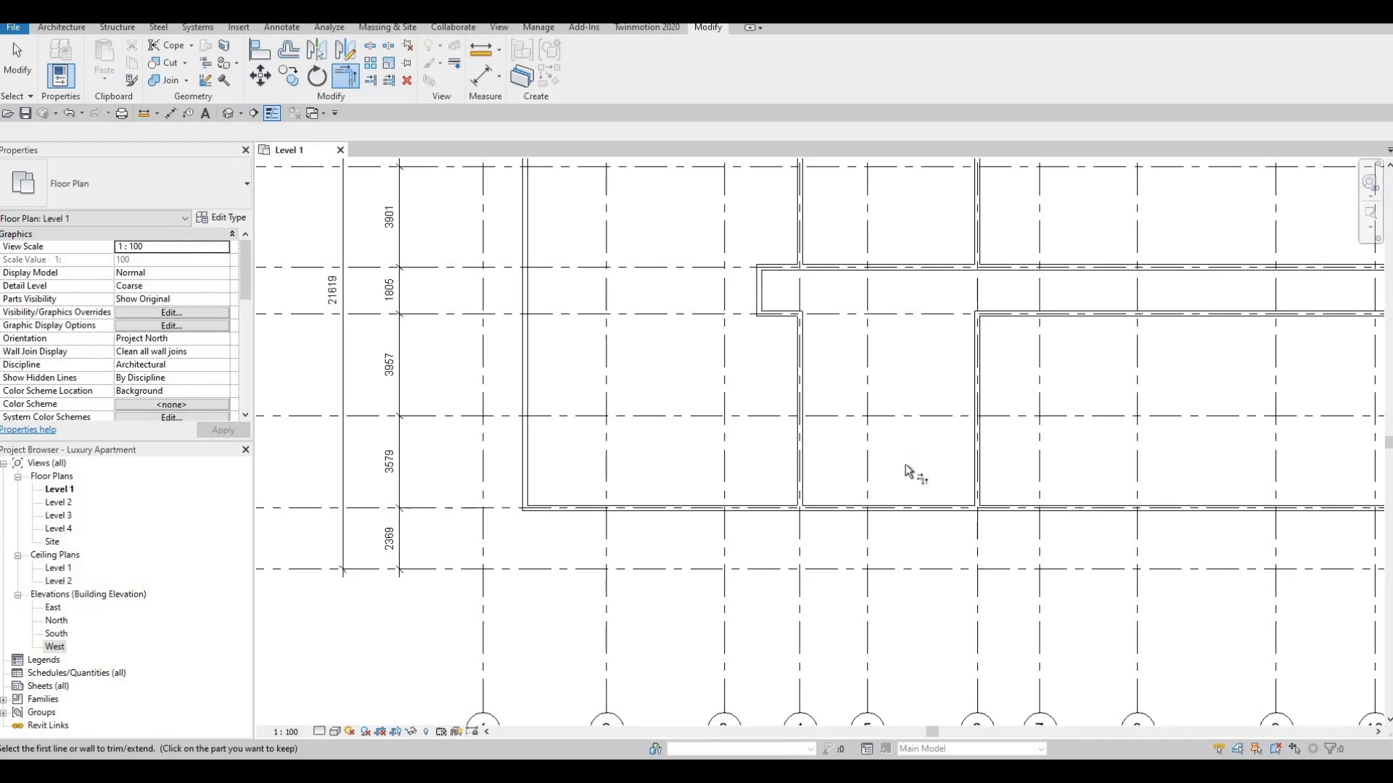
middle_click_drag(900, 464, 897, 468)
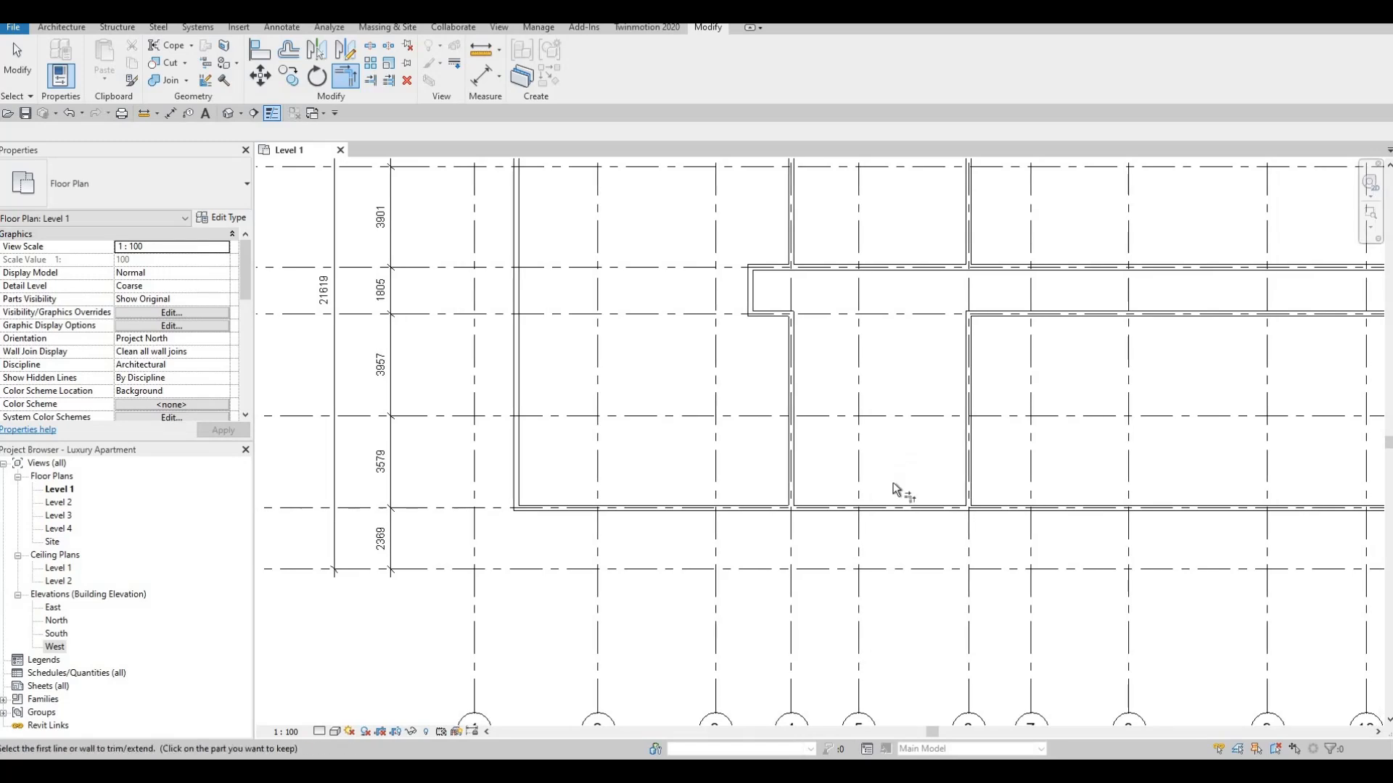
key("Escape")
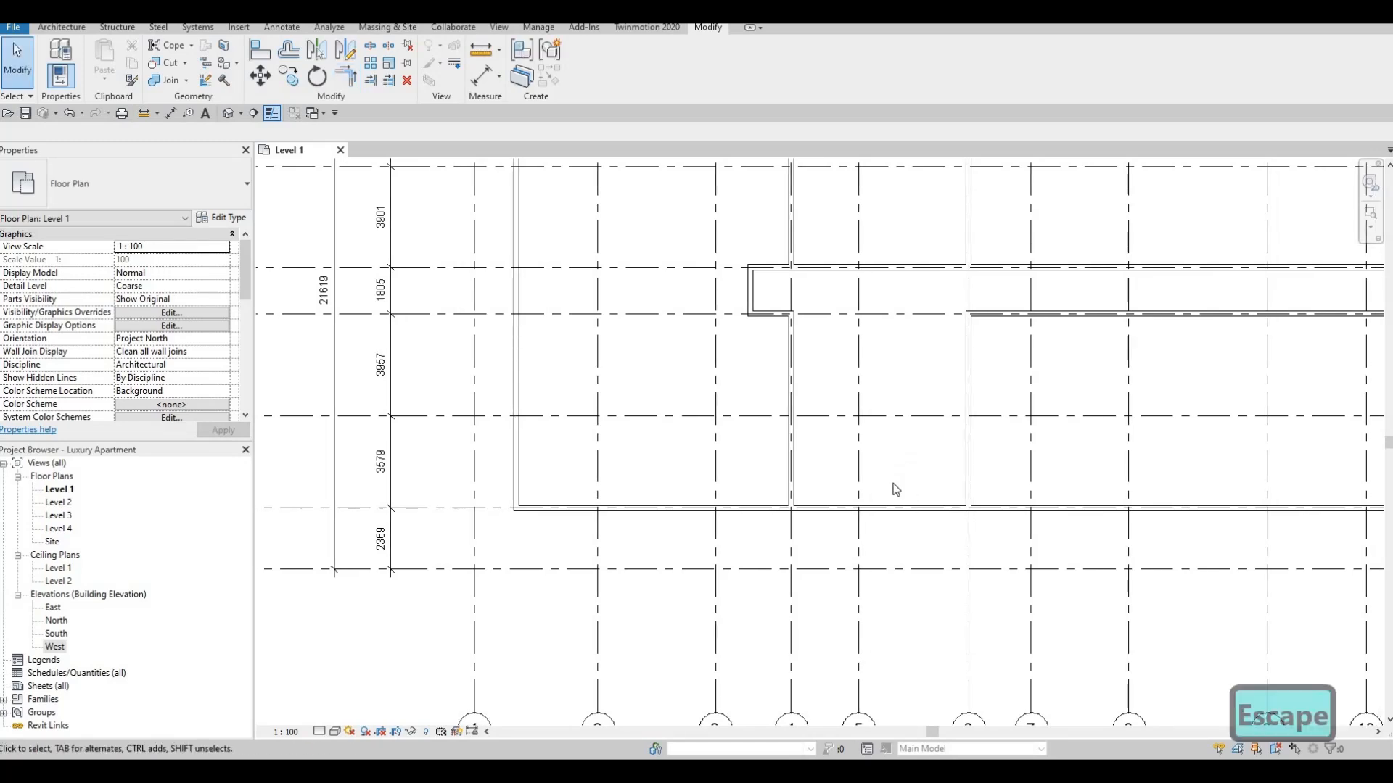
key("Escape")
- Split the exterior wall on grid G between grids 4 and 6, about 3160 mm east of grid 4
scroll(861, 202, "down", 2)
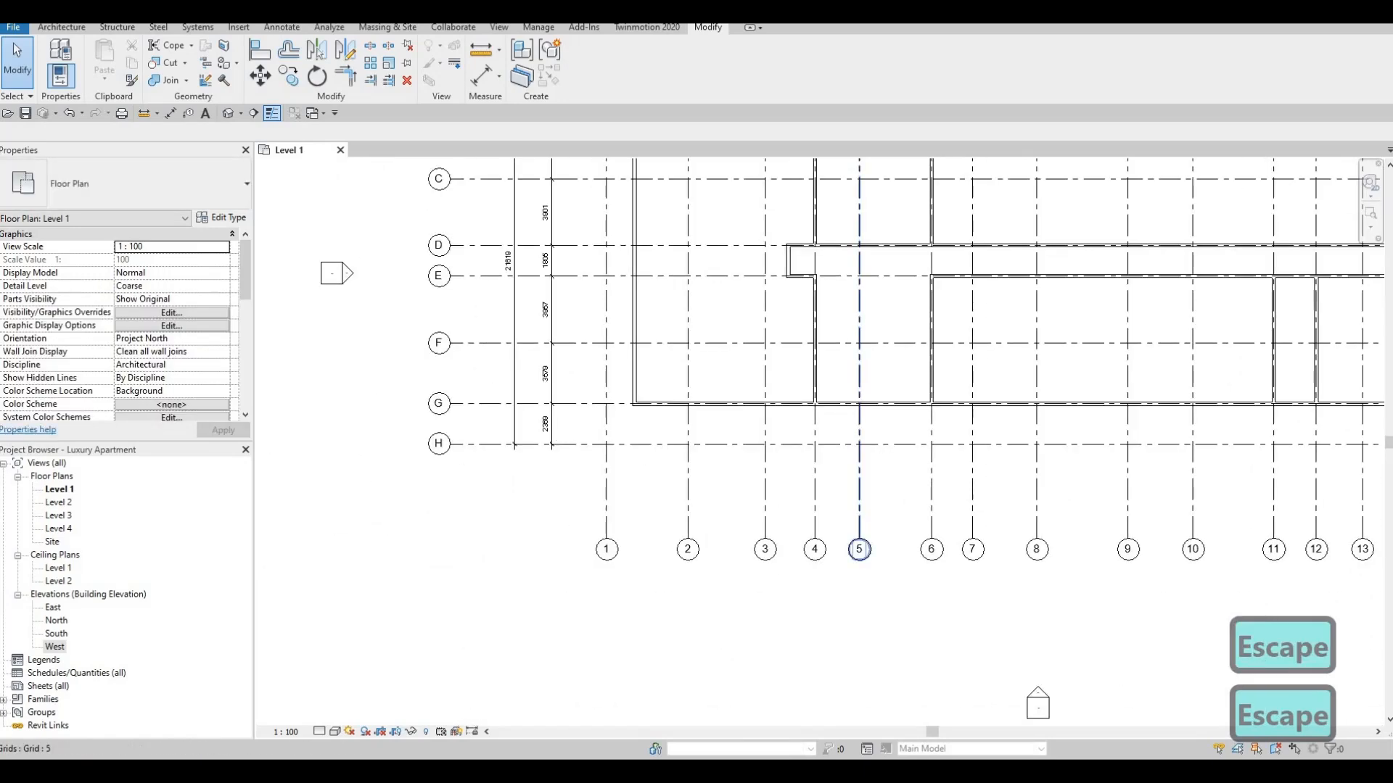
middle_click_drag(892, 415, 858, 489)
key("s")
key("l")
left_click(836, 481)
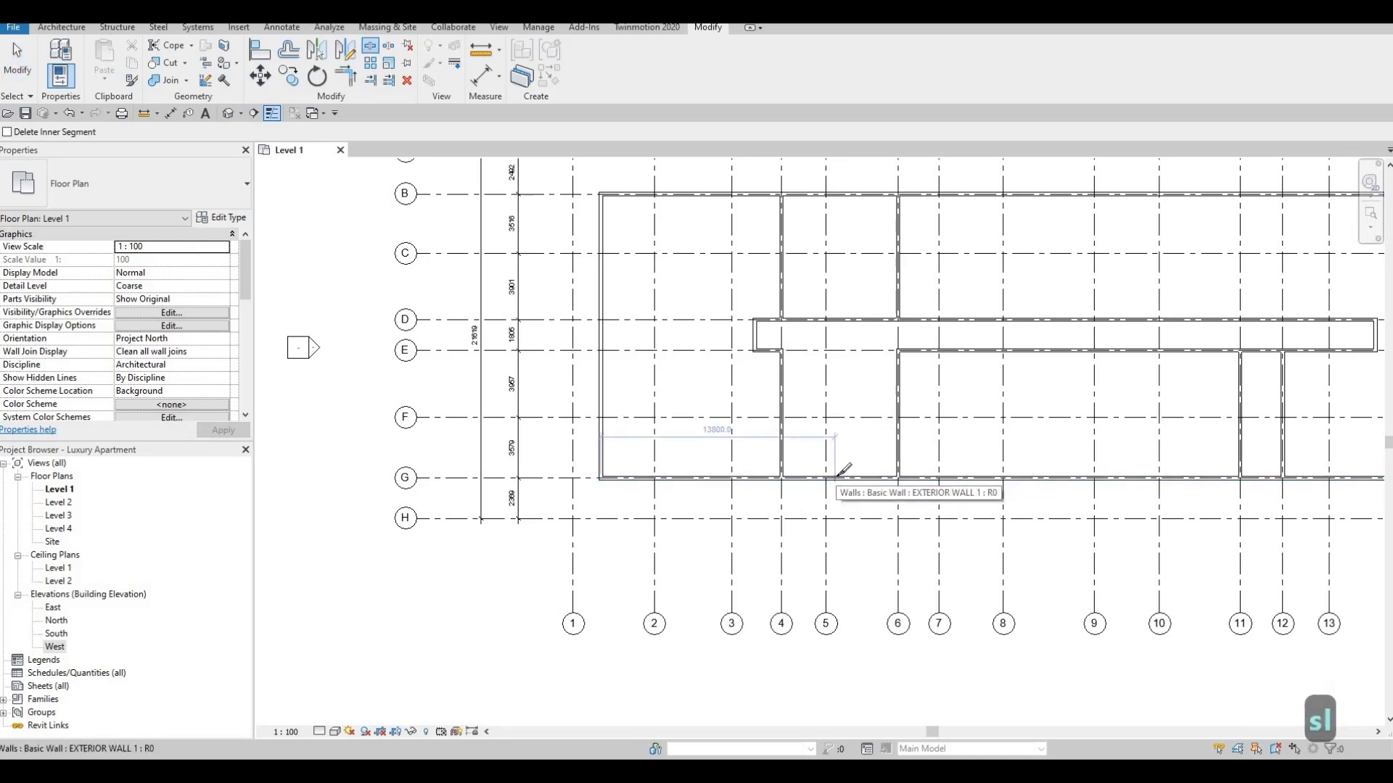
scroll(844, 470, "up", 1)
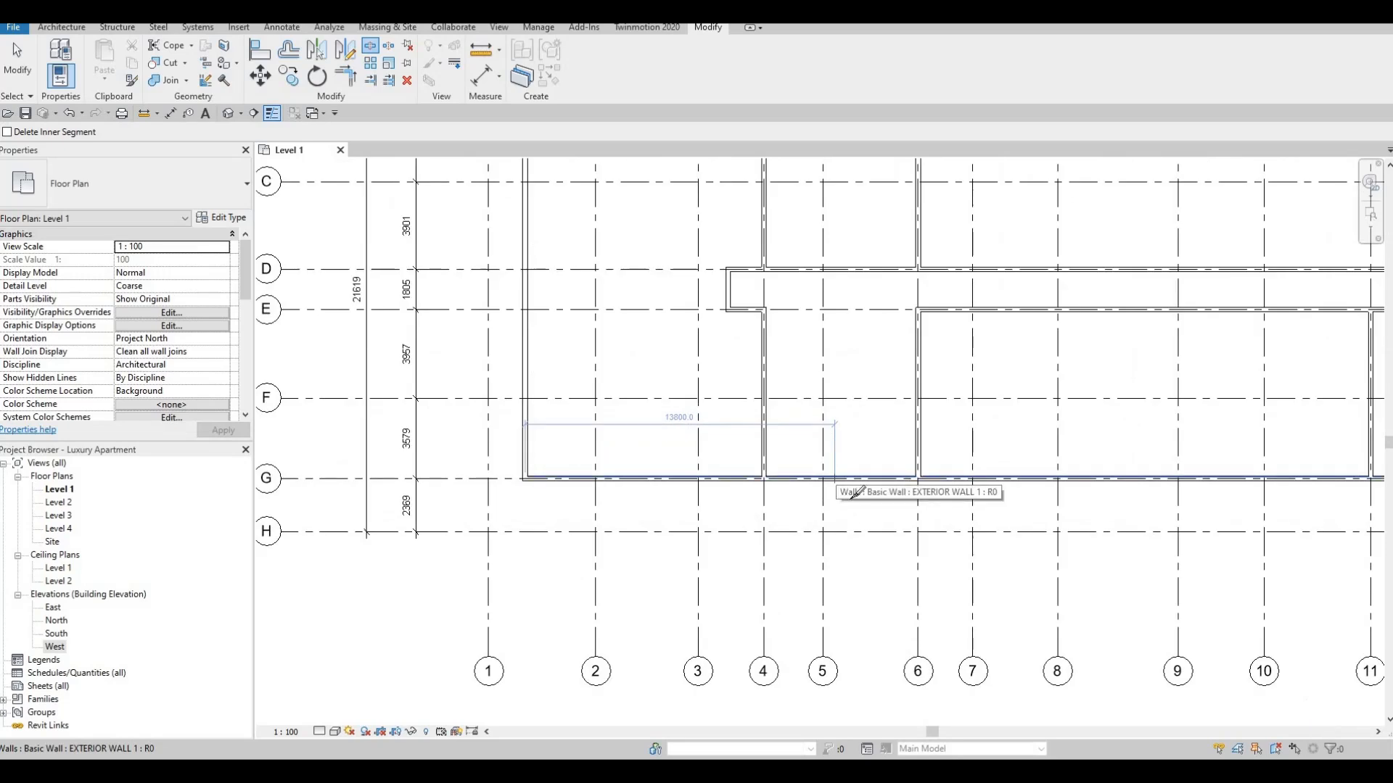
left_click(836, 477)
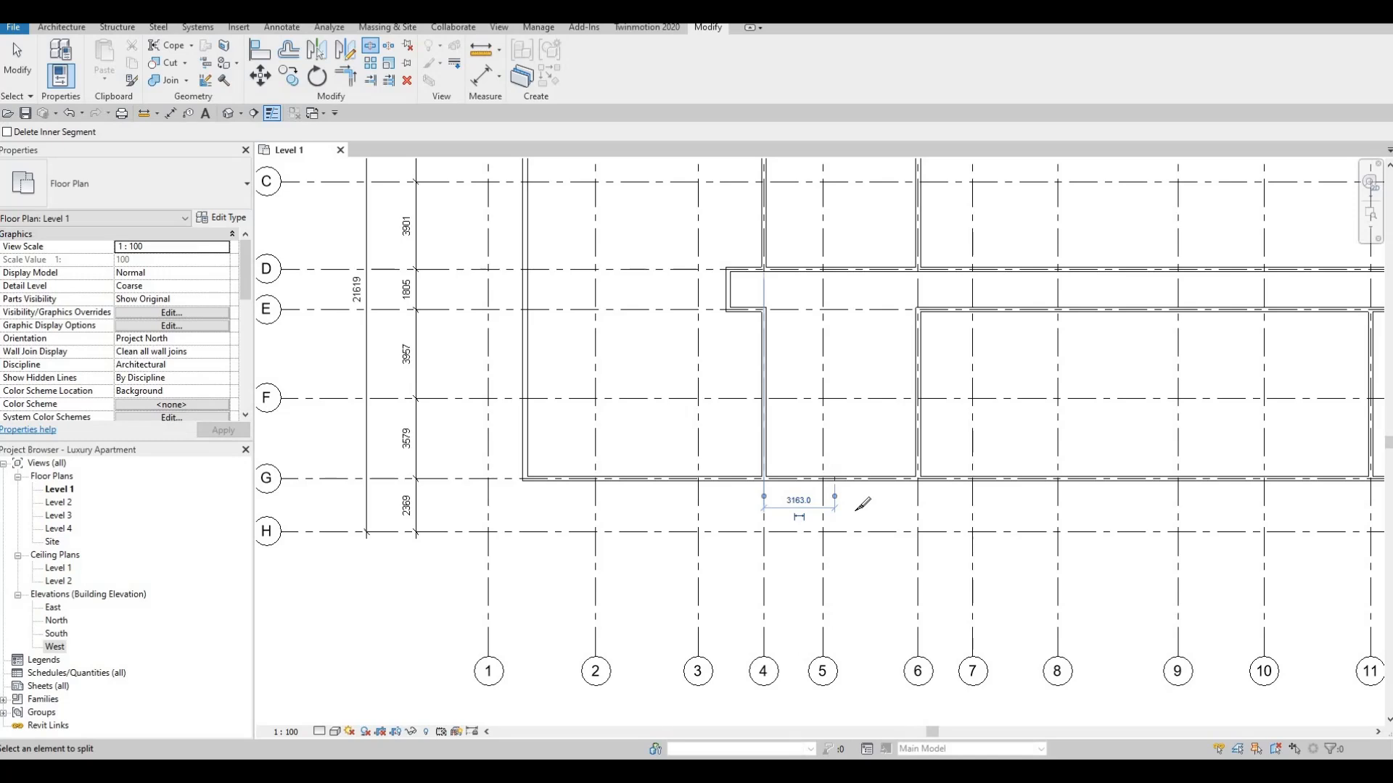
- Trim the split exterior wall on grid G to corners with the grid 4 and grid 6 partitions, removing the stretch between them
key("t")
key("r")
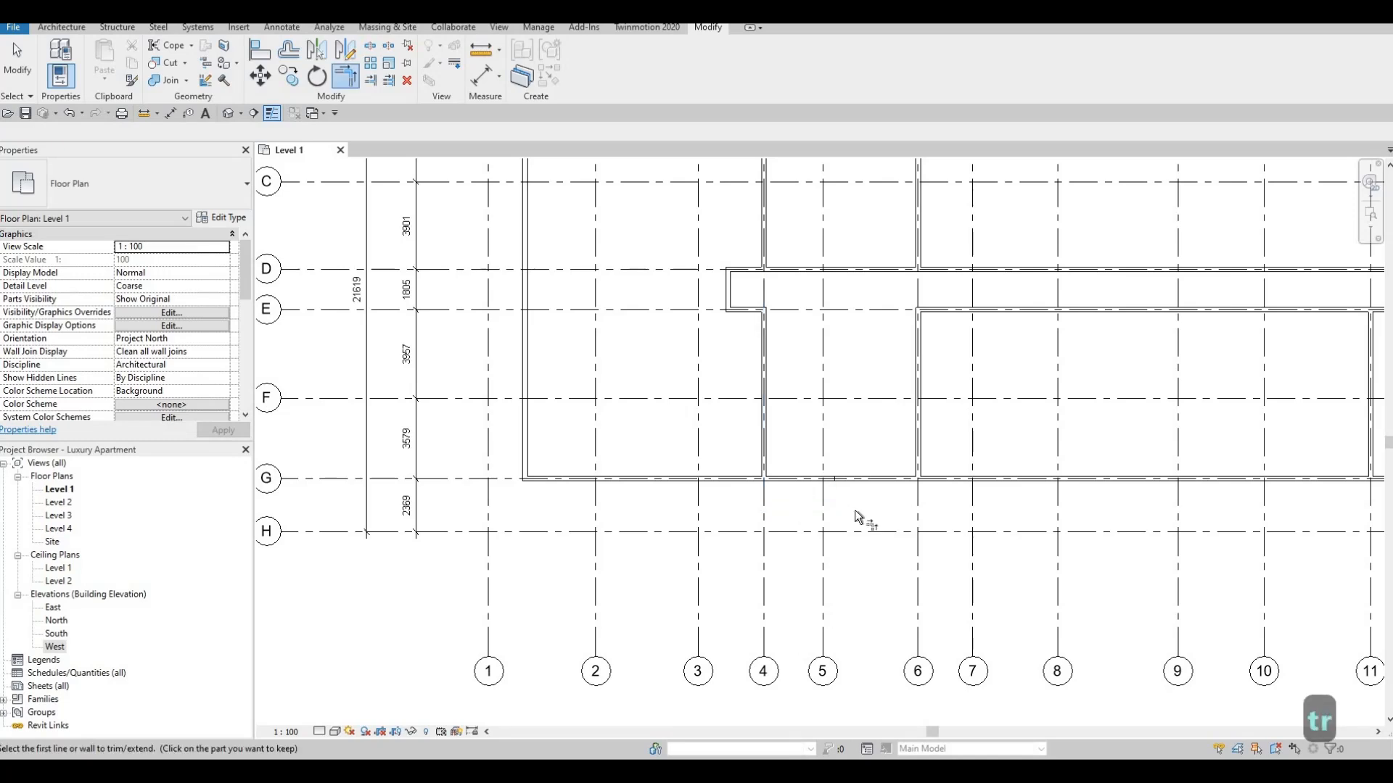
left_click(761, 475)
left_click(751, 479)
left_click(918, 468)
left_click(943, 479)
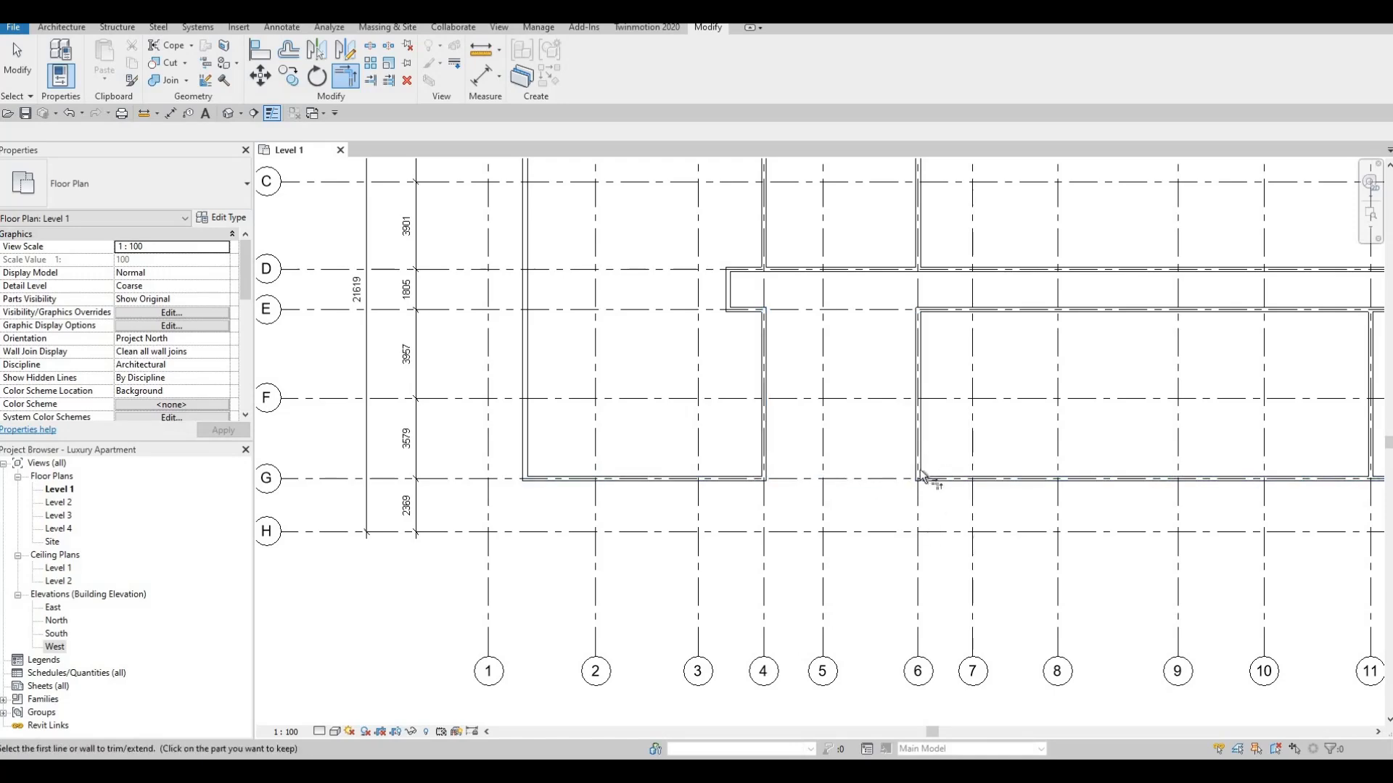
scroll(878, 559, "down", 2)
scroll(870, 544, "down", 2)
key("Escape")
key("Escape")
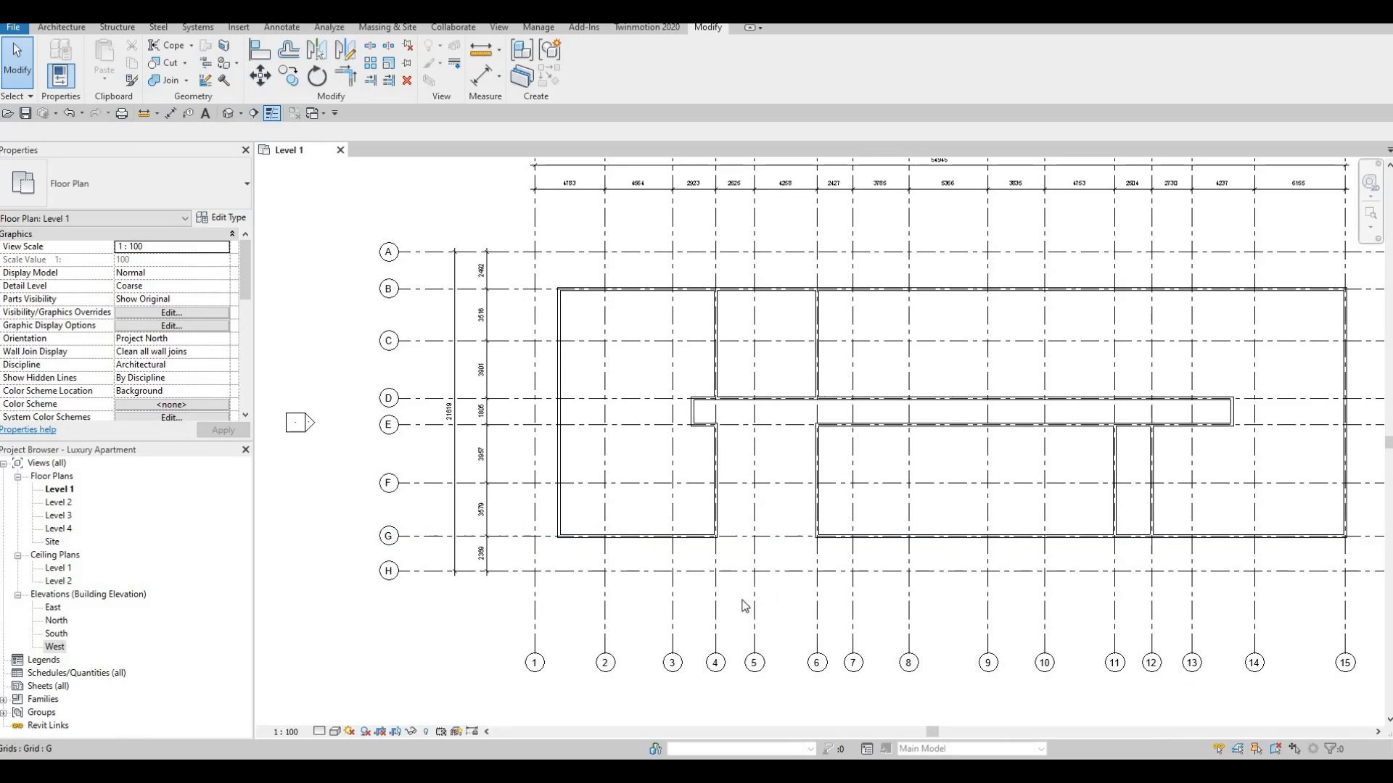
middle_click_drag(744, 583, 746, 543)
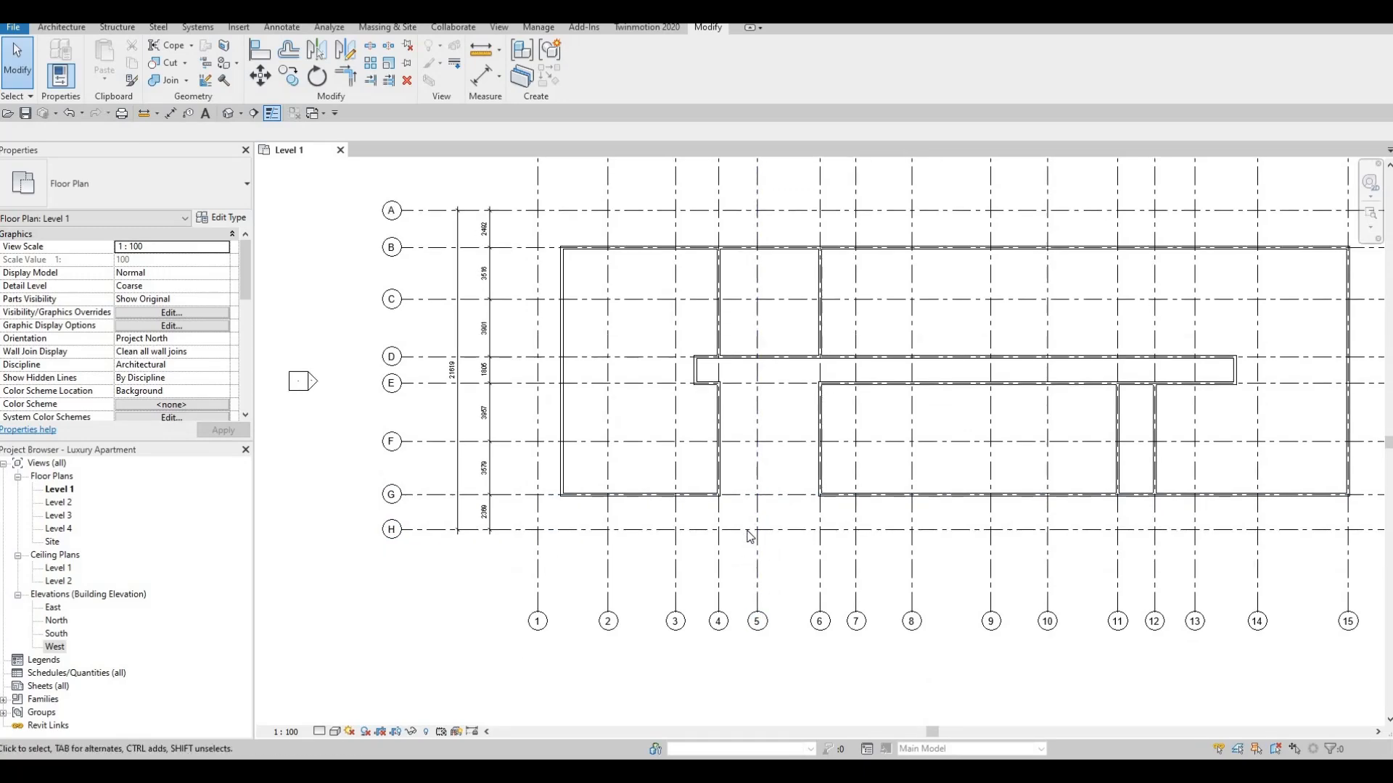
scroll(747, 531, "up", 1)
scroll(744, 540, "up", 1)
scroll(698, 535, "up", 1)
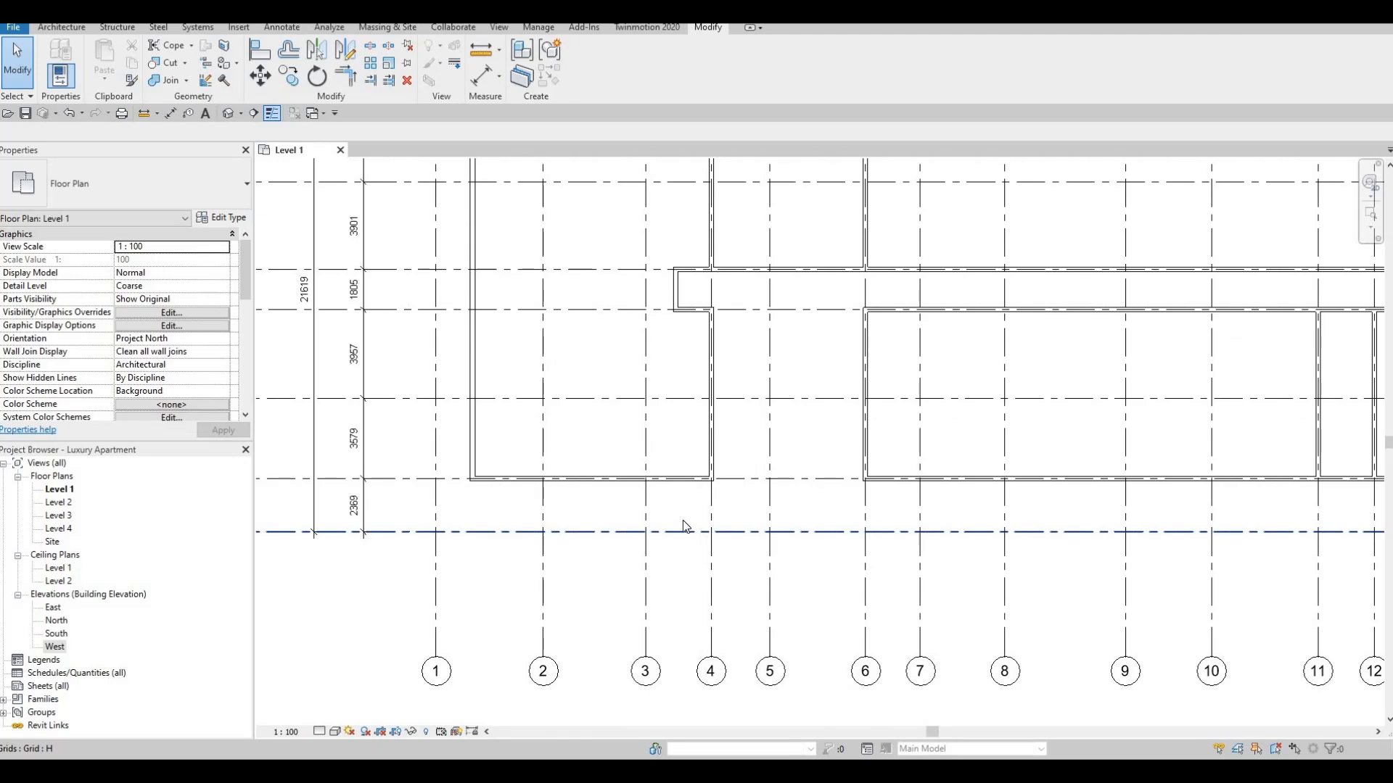
left_click(669, 478)
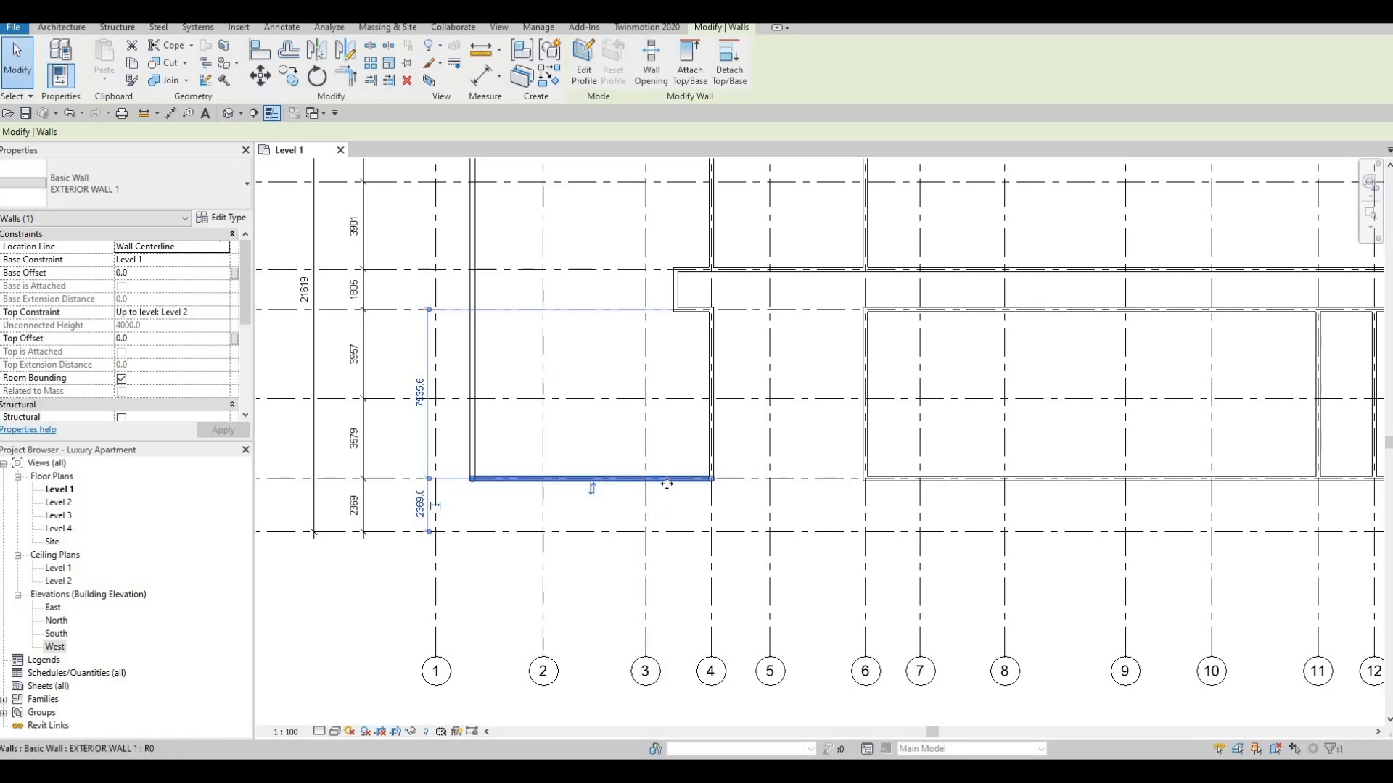
key("c")
key("s")
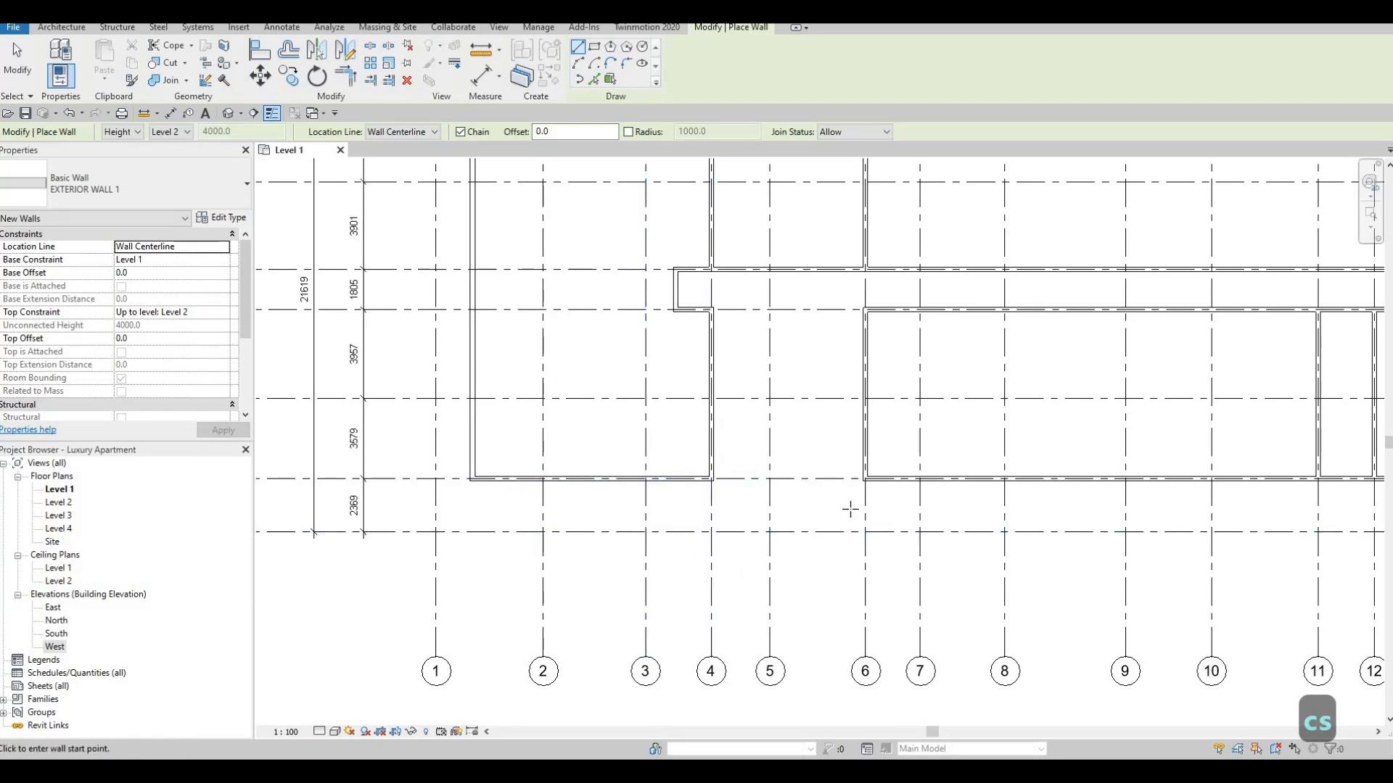
left_click(61, 27)
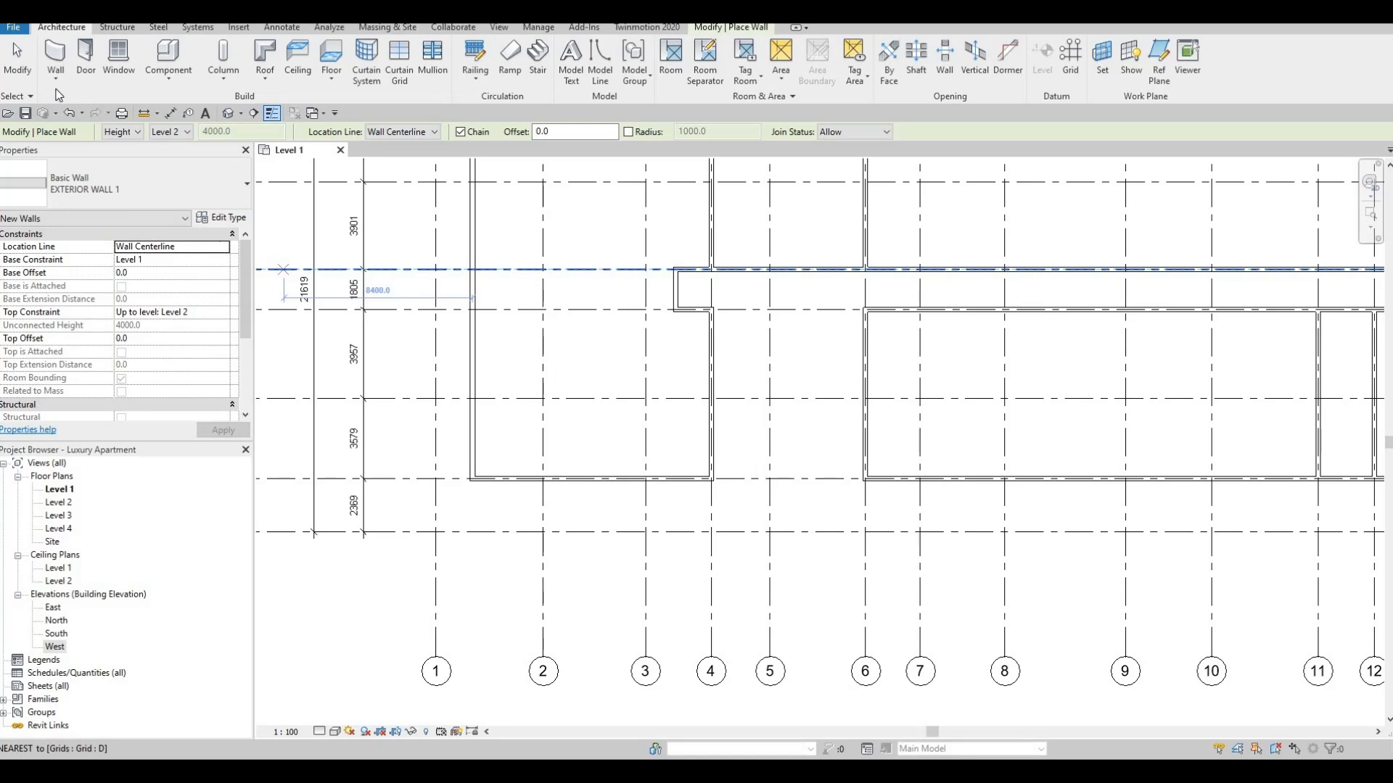
left_click(56, 78)
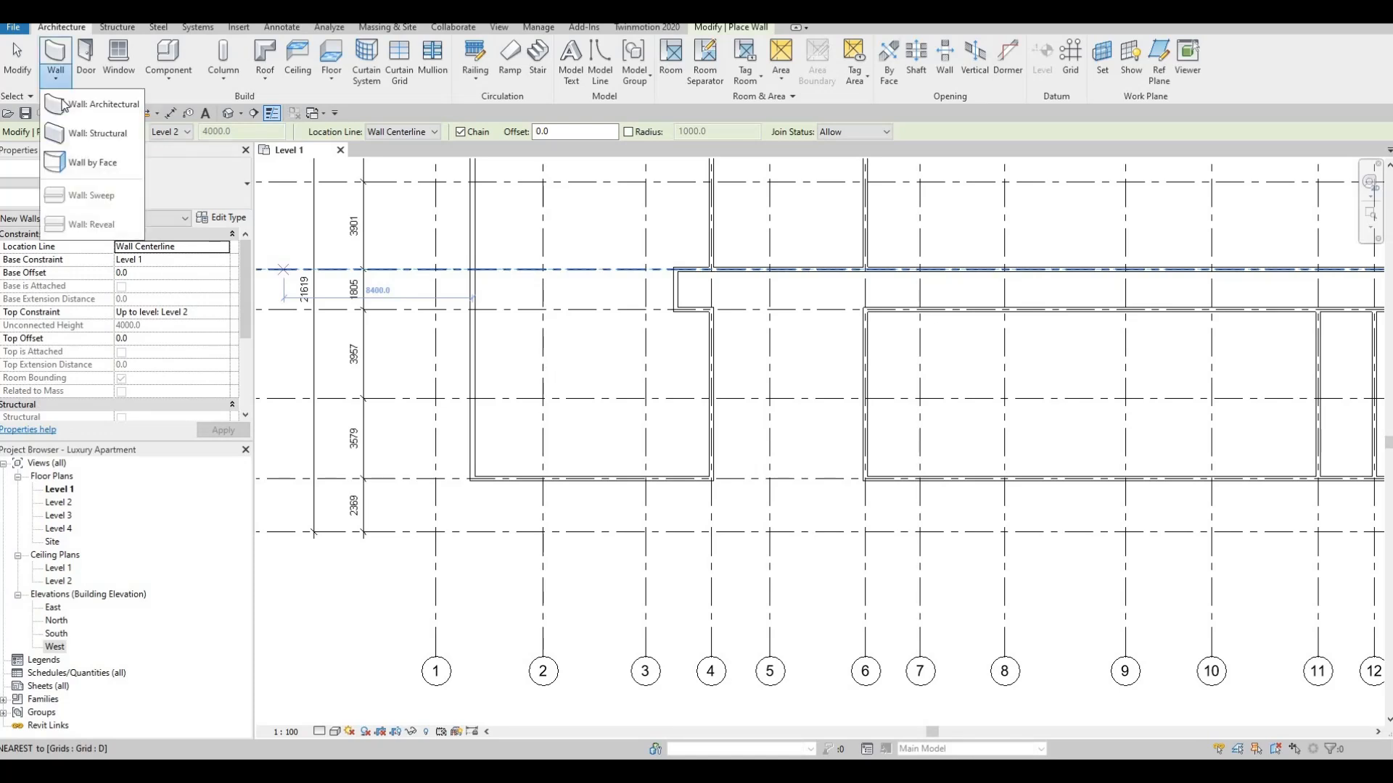
left_click(49, 54)
left_click(206, 187)
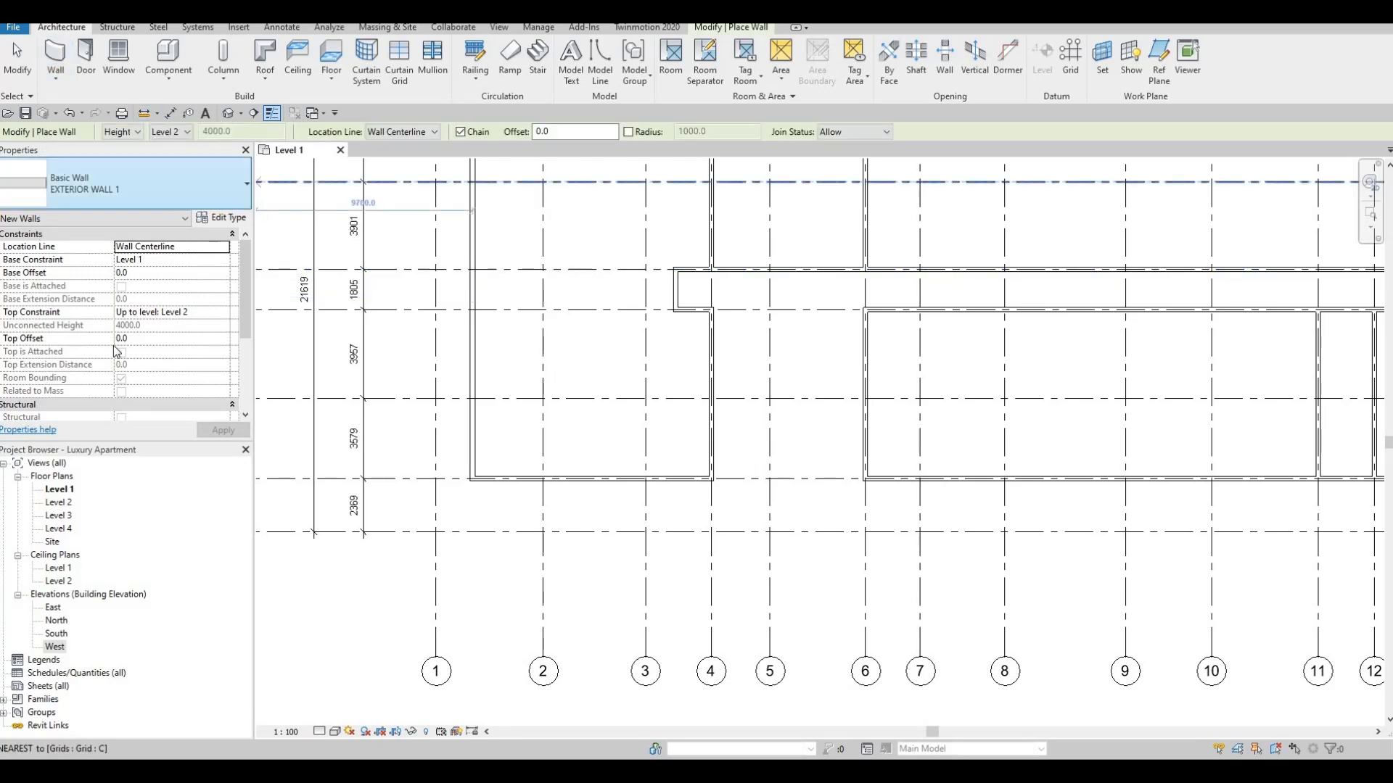
scroll(120, 385, "down", 2)
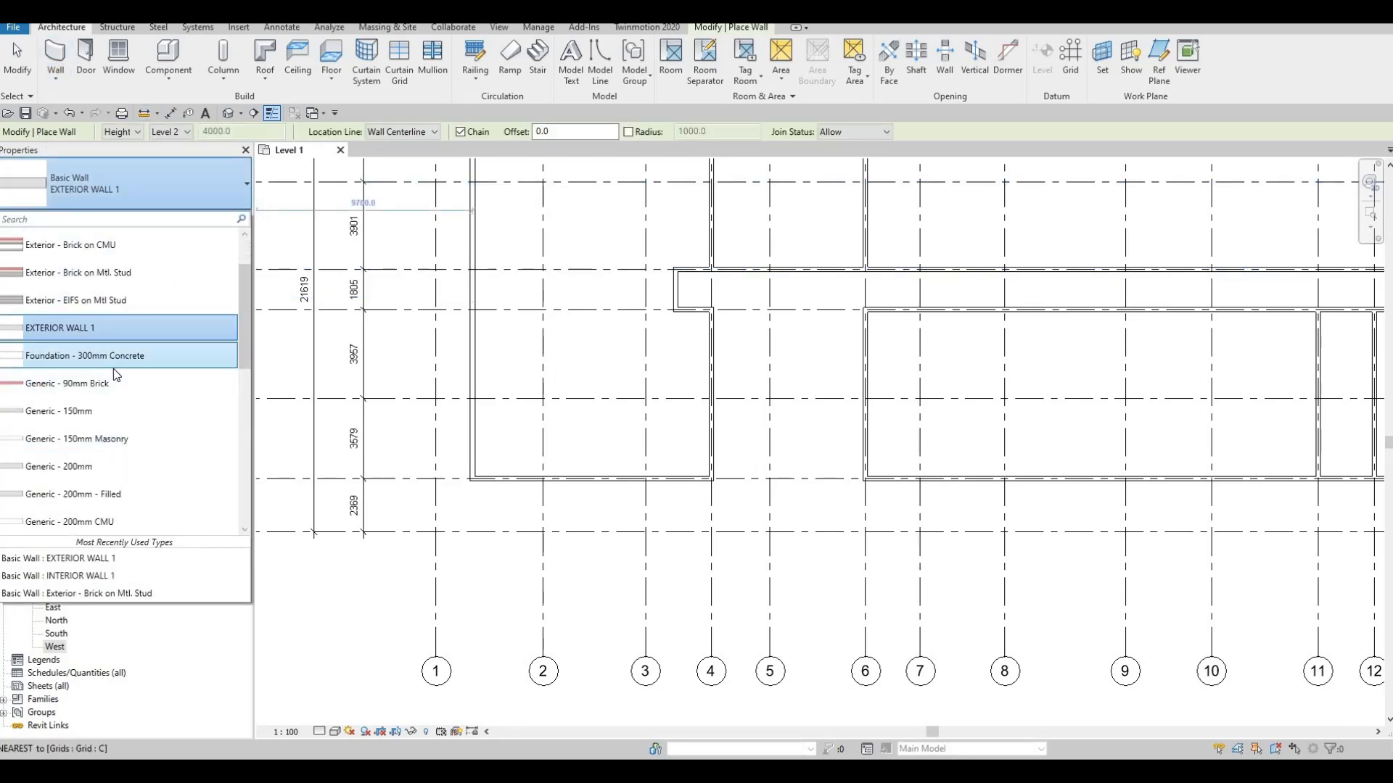
scroll(115, 352, "down", 2)
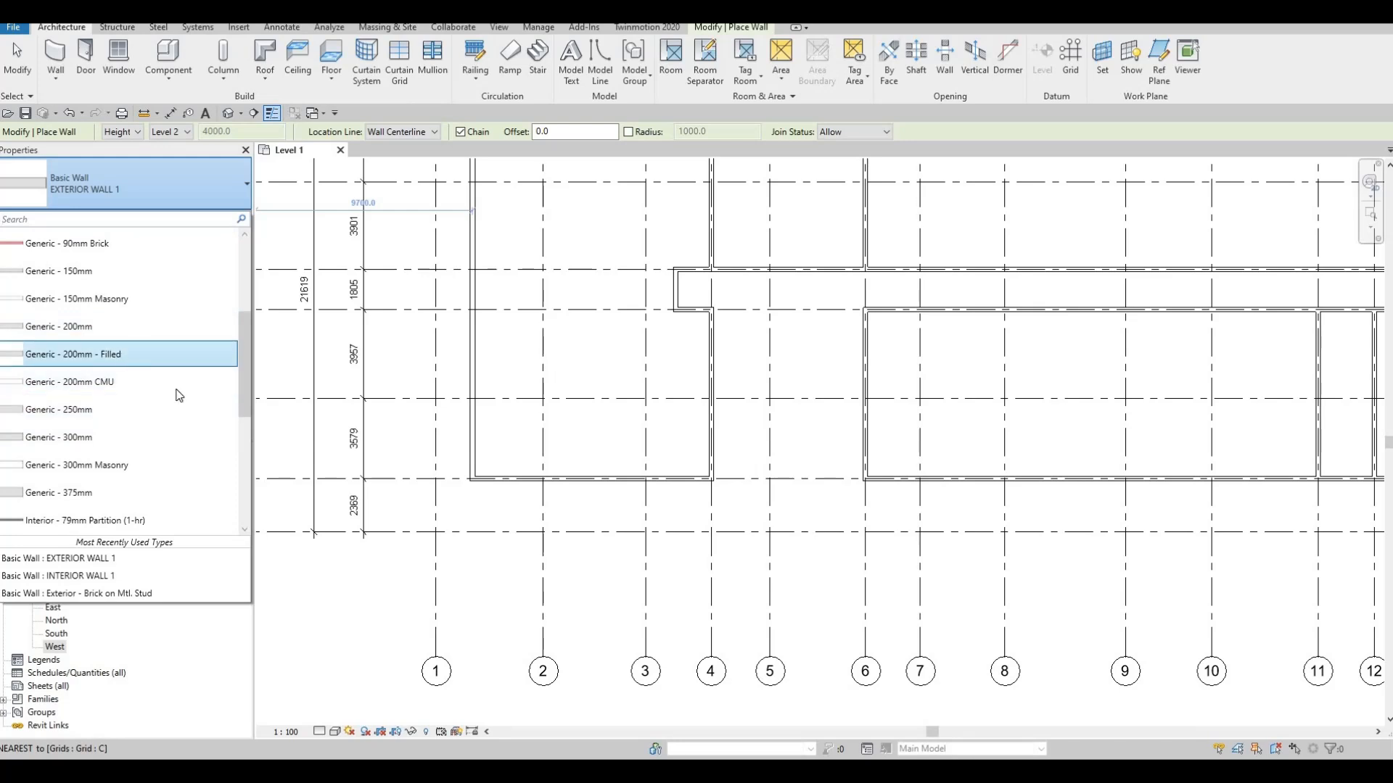
scroll(172, 367, "down", 3)
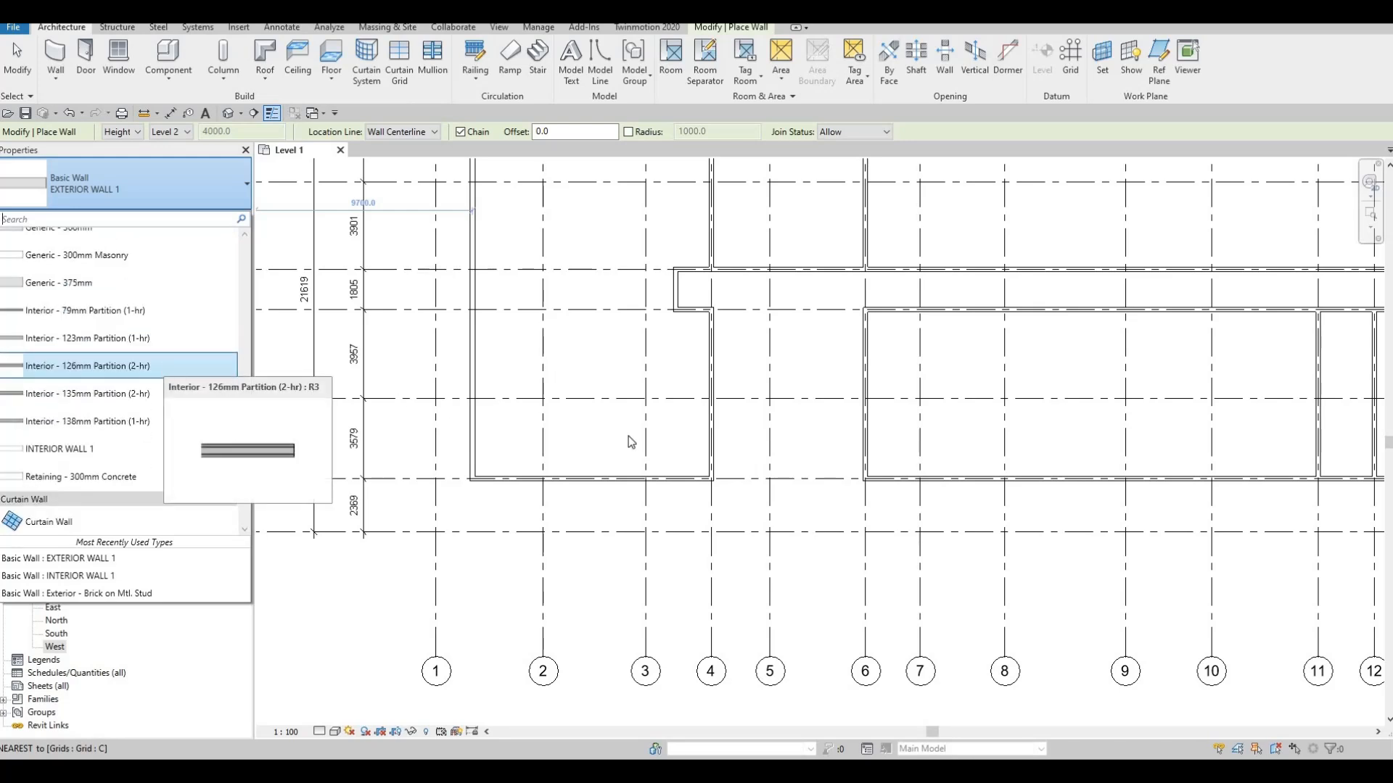
key("Escape")
key("Escape")
key("Escape")
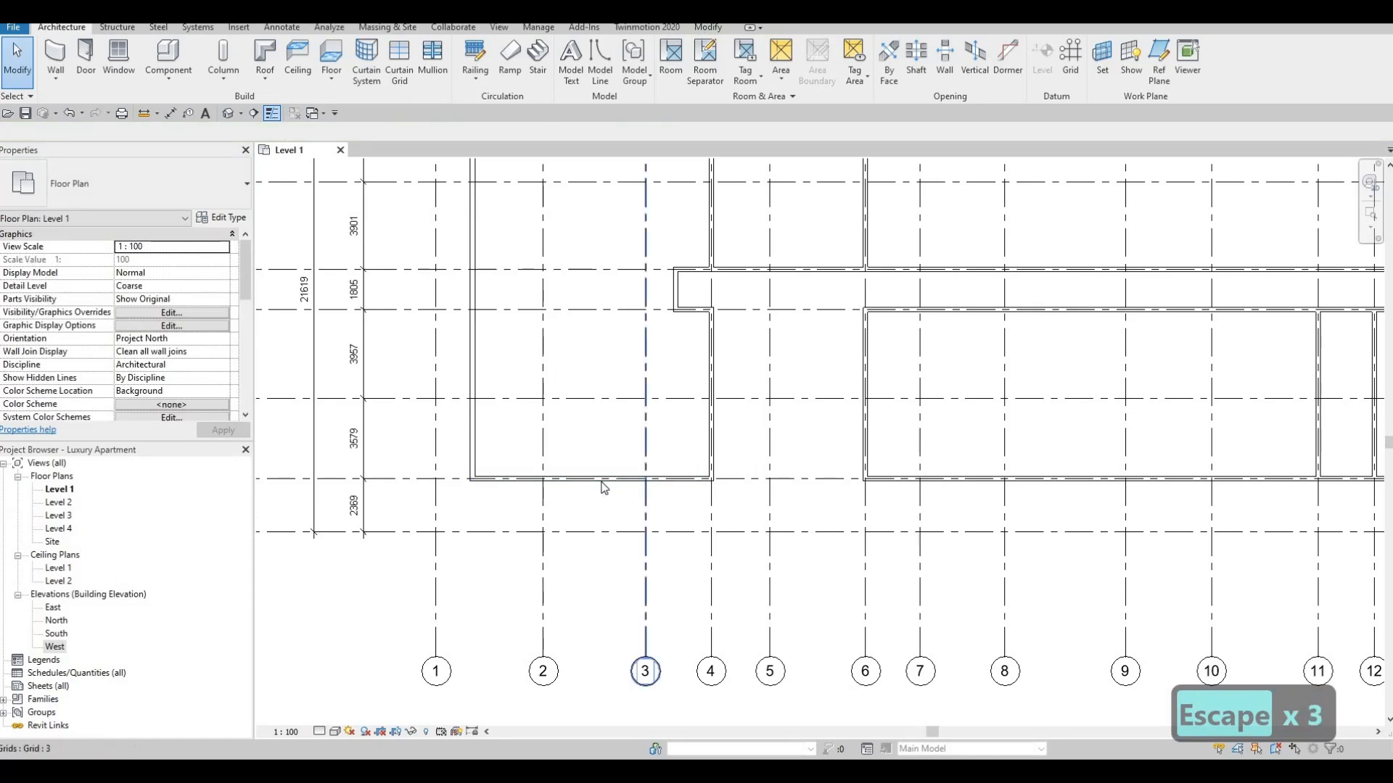
- Draw an EXTERIOR WALL 1 wall south along grid 4 from the grid G corner to grid H, and continue it 1000 mm beyond
left_click(599, 480)
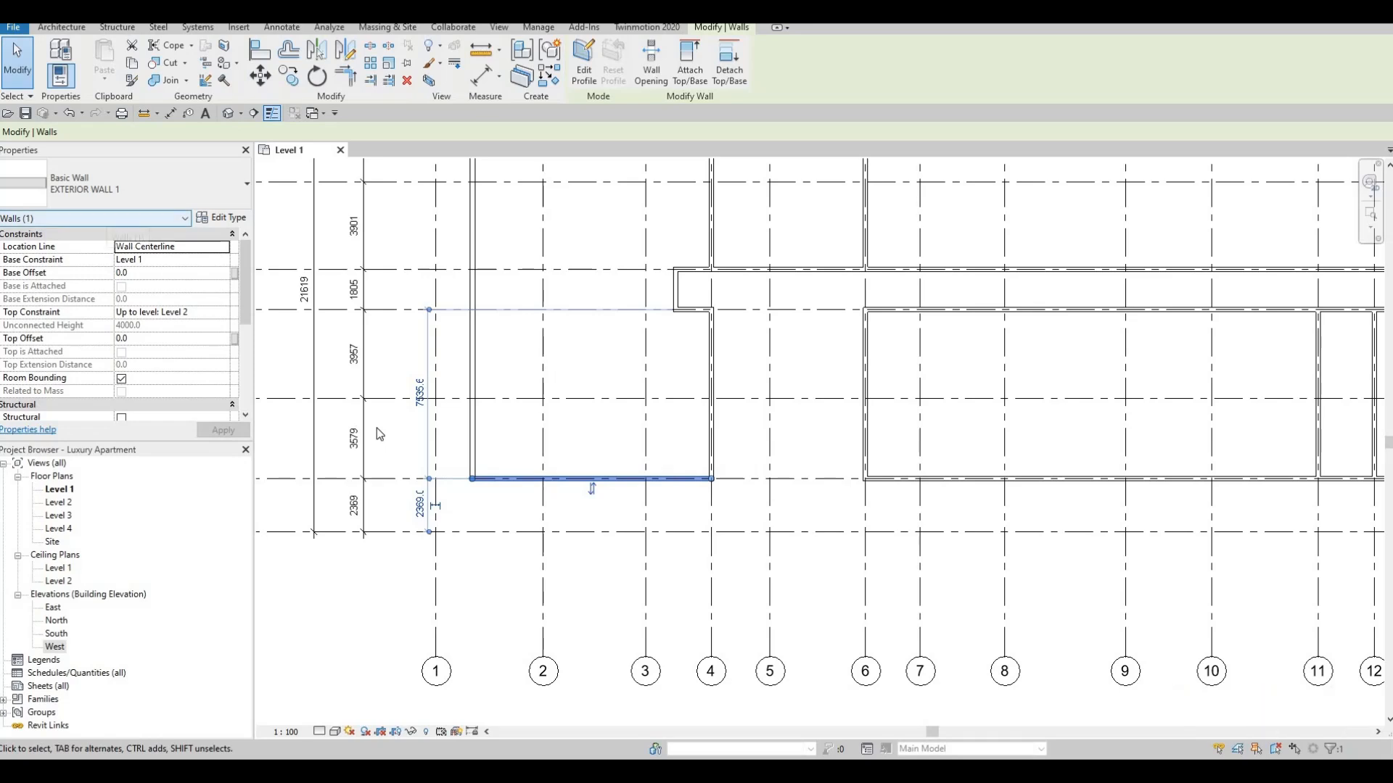
key("c")
key("s")
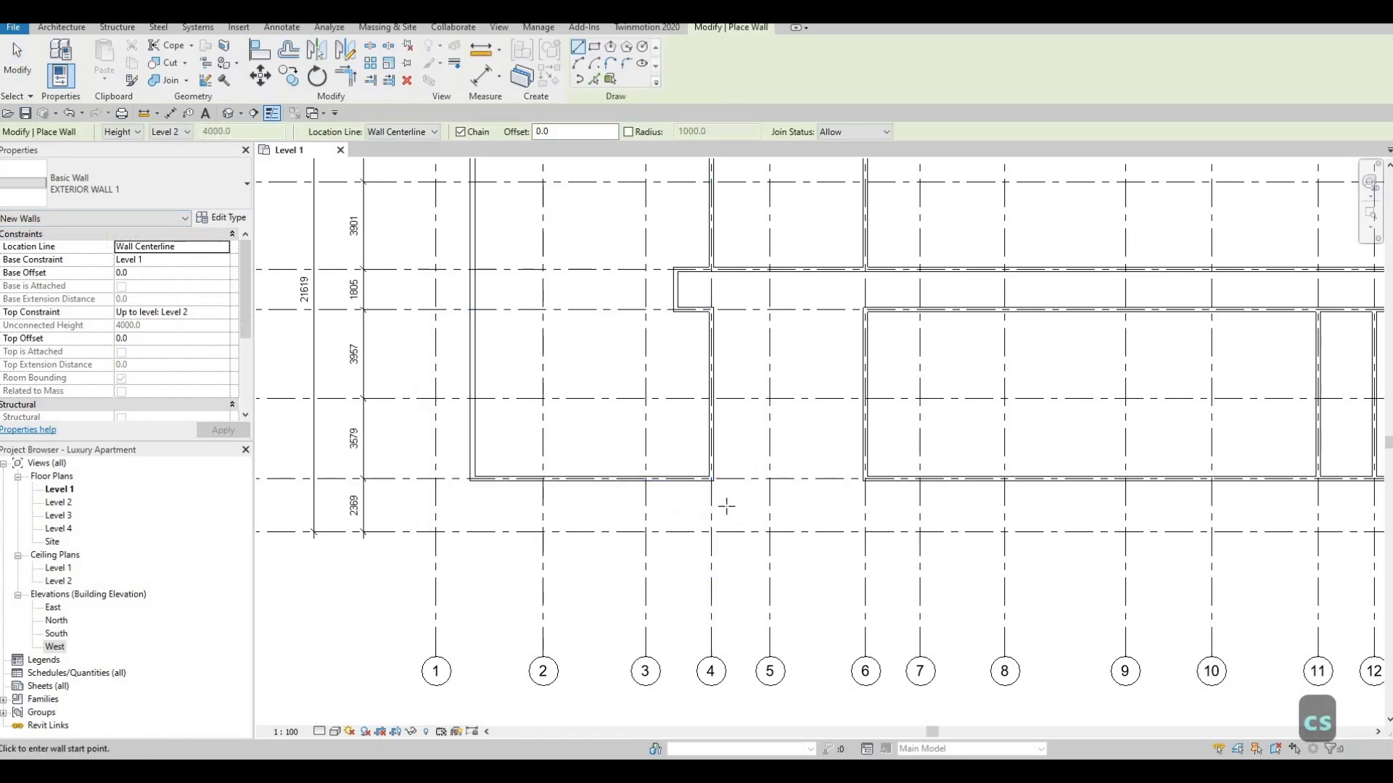
scroll(733, 501, "up", 5)
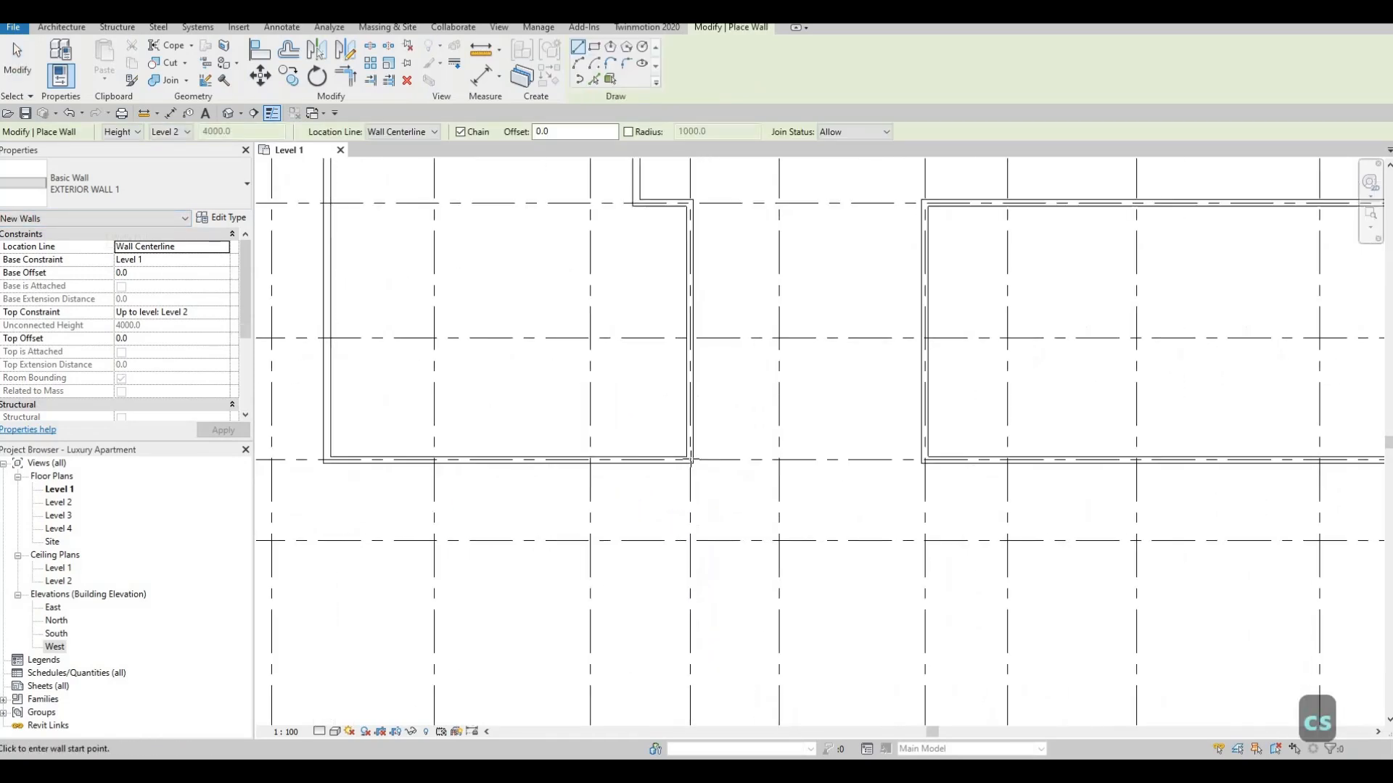
left_click(683, 451)
scroll(686, 464, "down", 2)
scroll(687, 476, "down", 3)
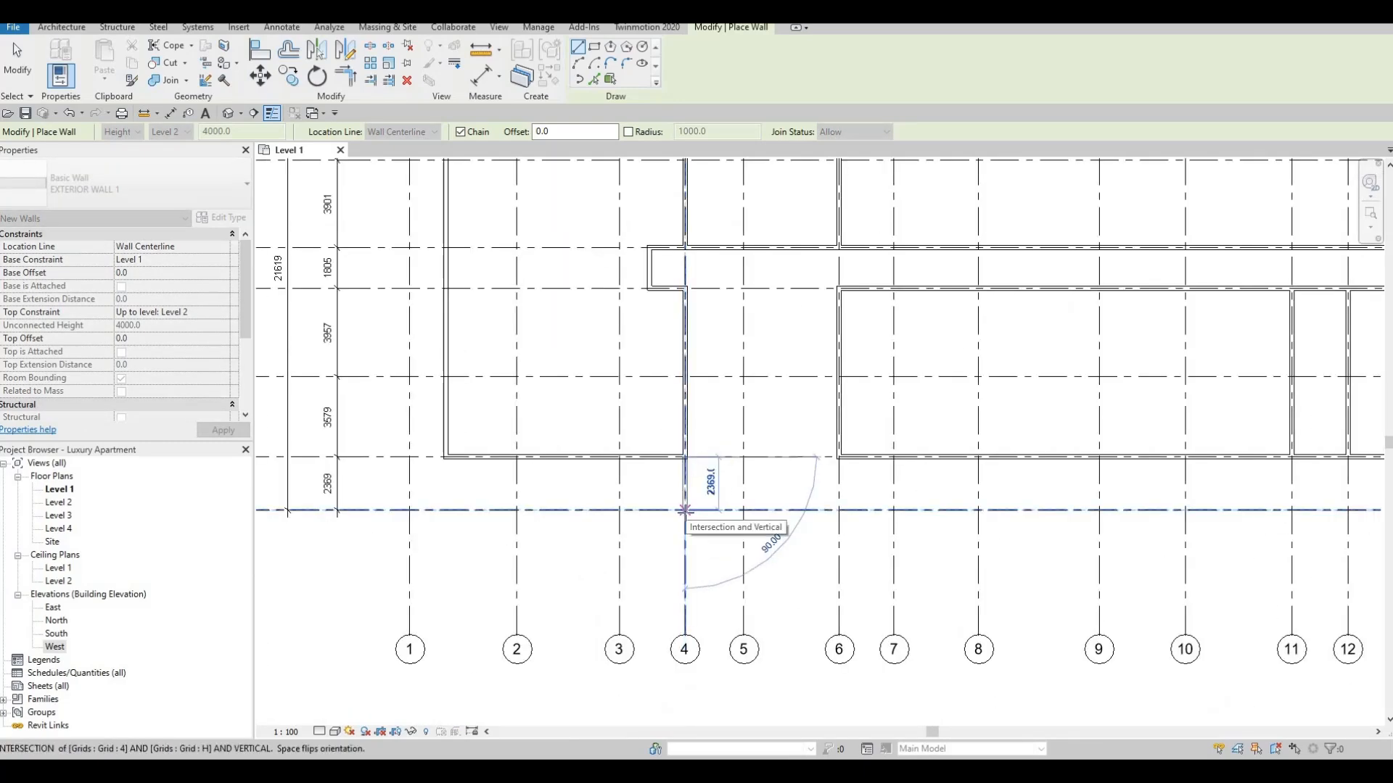
scroll(684, 511, "down", 2)
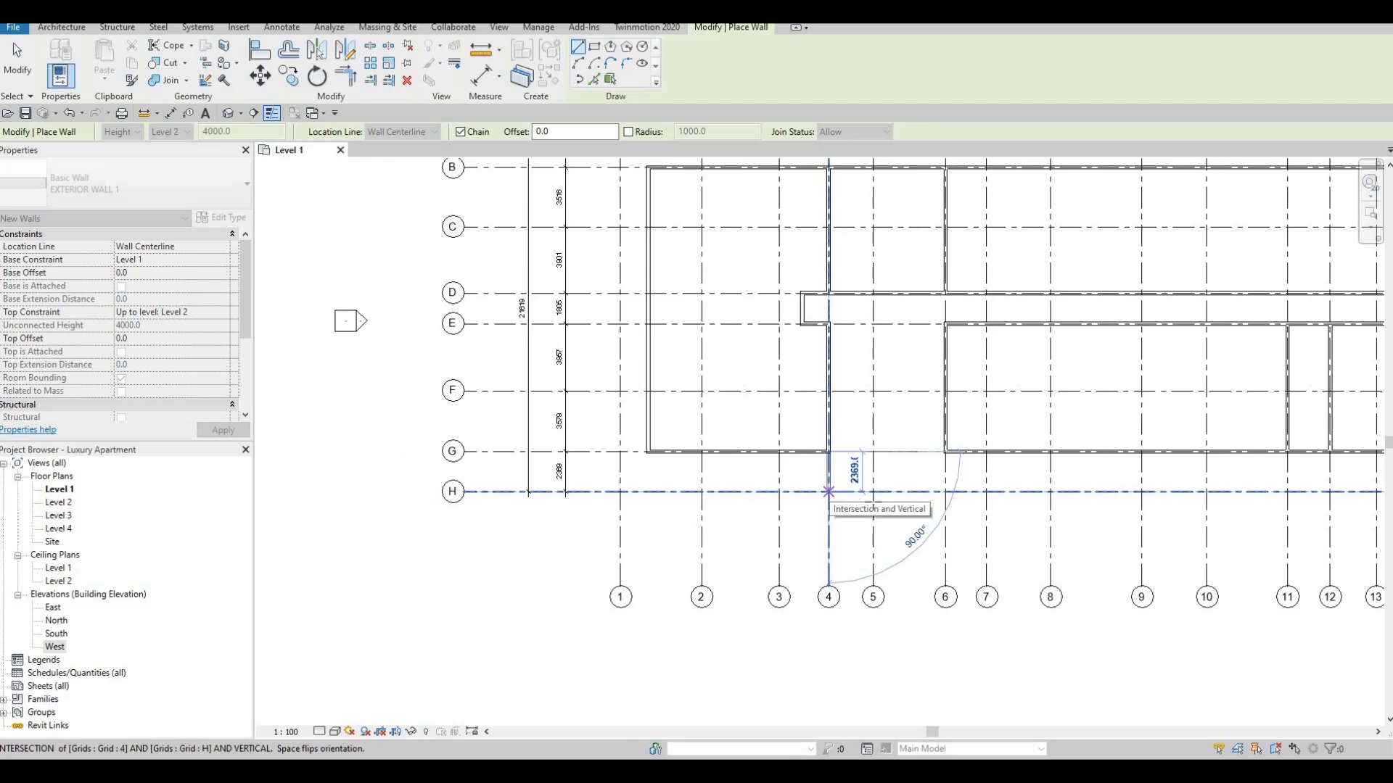
left_click(828, 492)
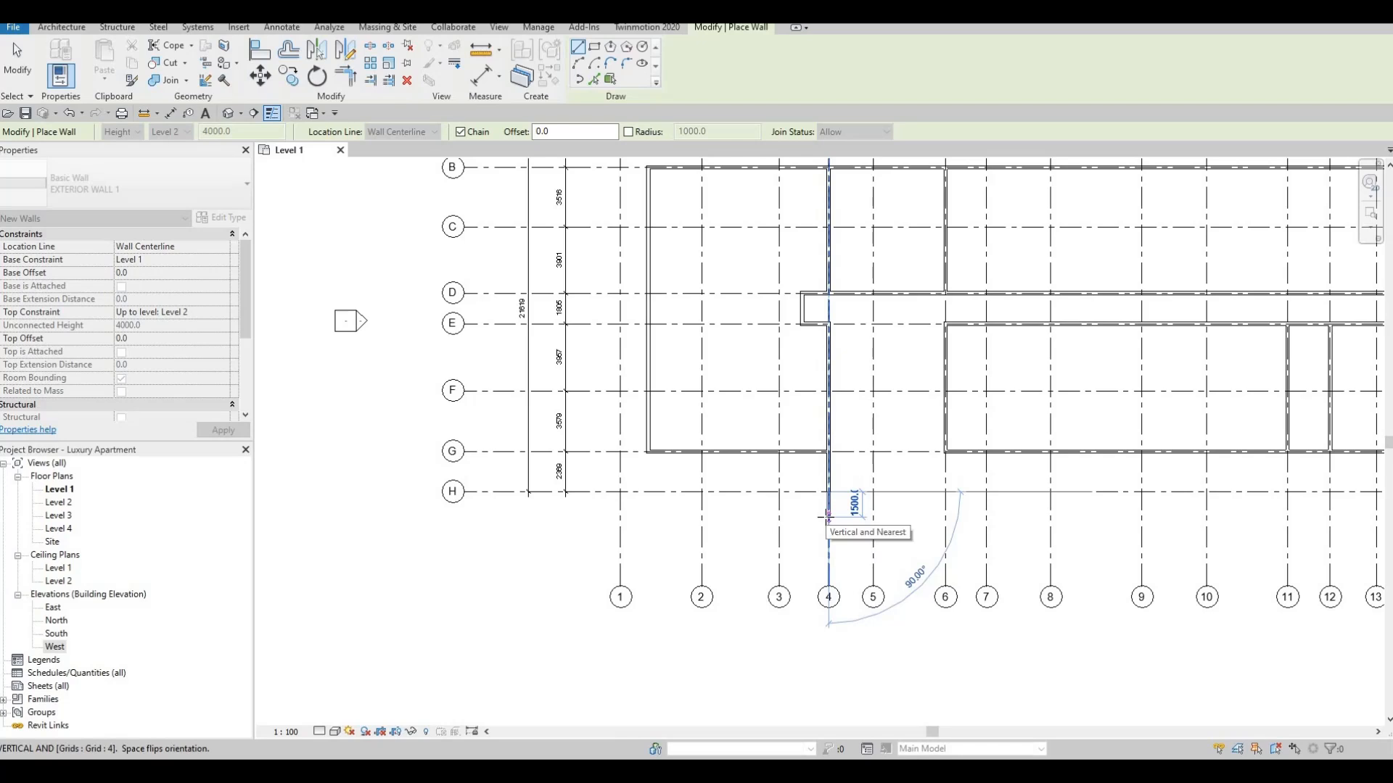
type("1000")
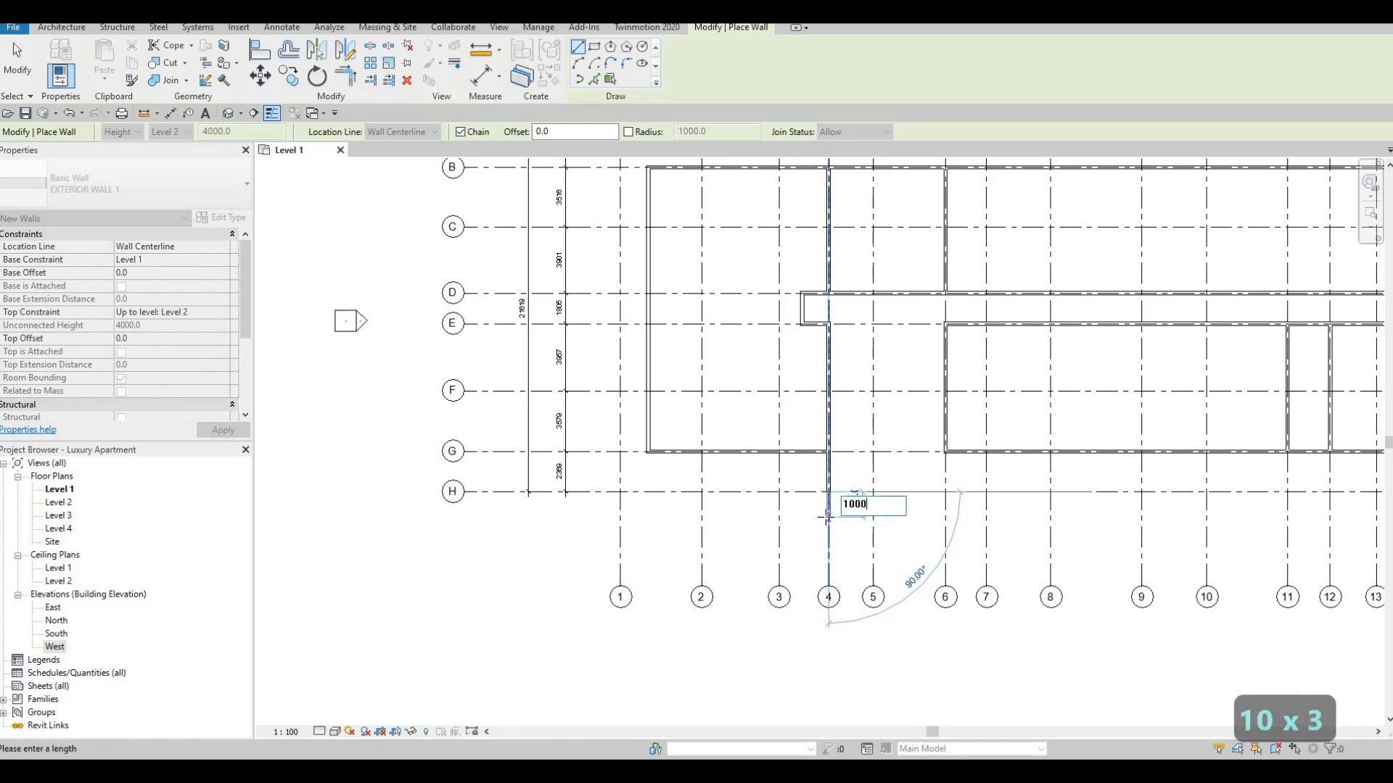
key("Return")
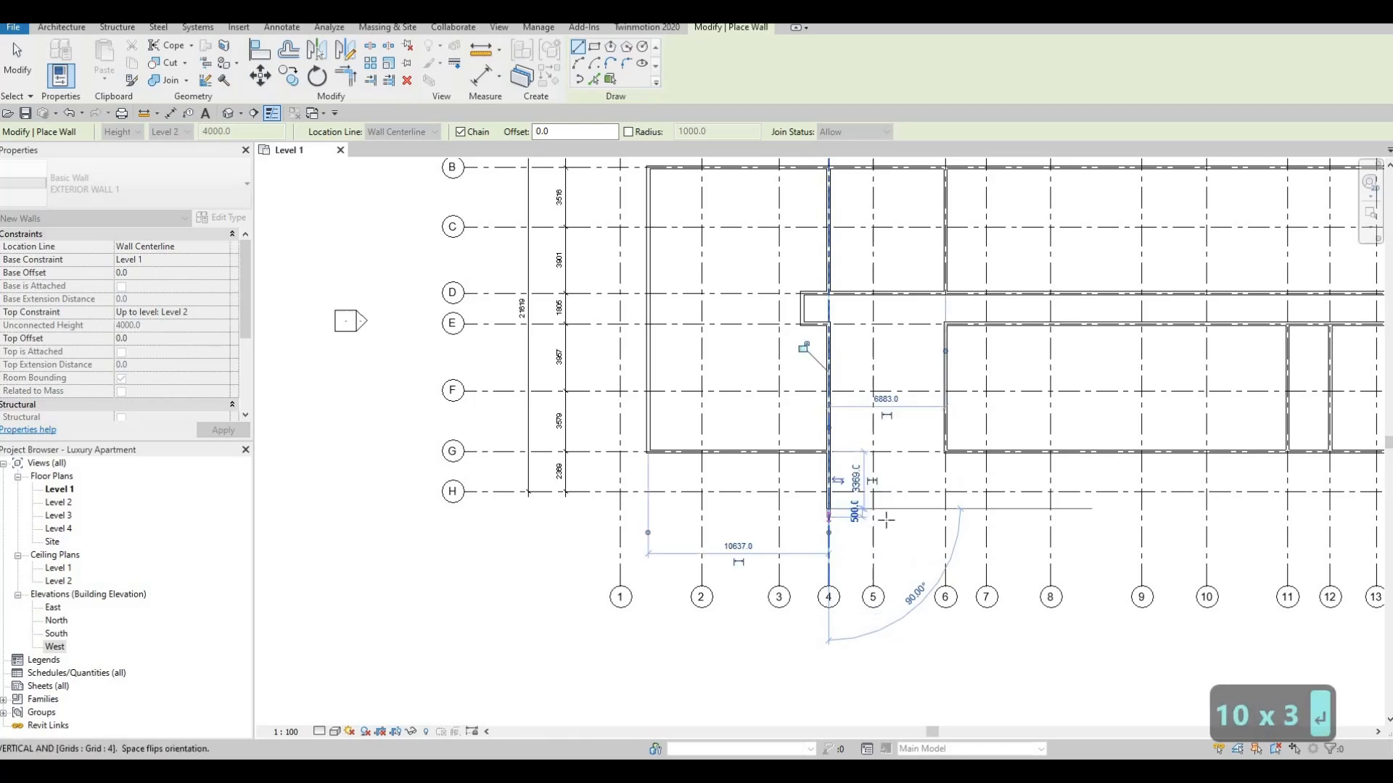
- Continue the exterior wall east to grid 6 and back north to the grid G wall, closing the projecting entrance bay
left_click(945, 508)
scroll(938, 489, "up", 1)
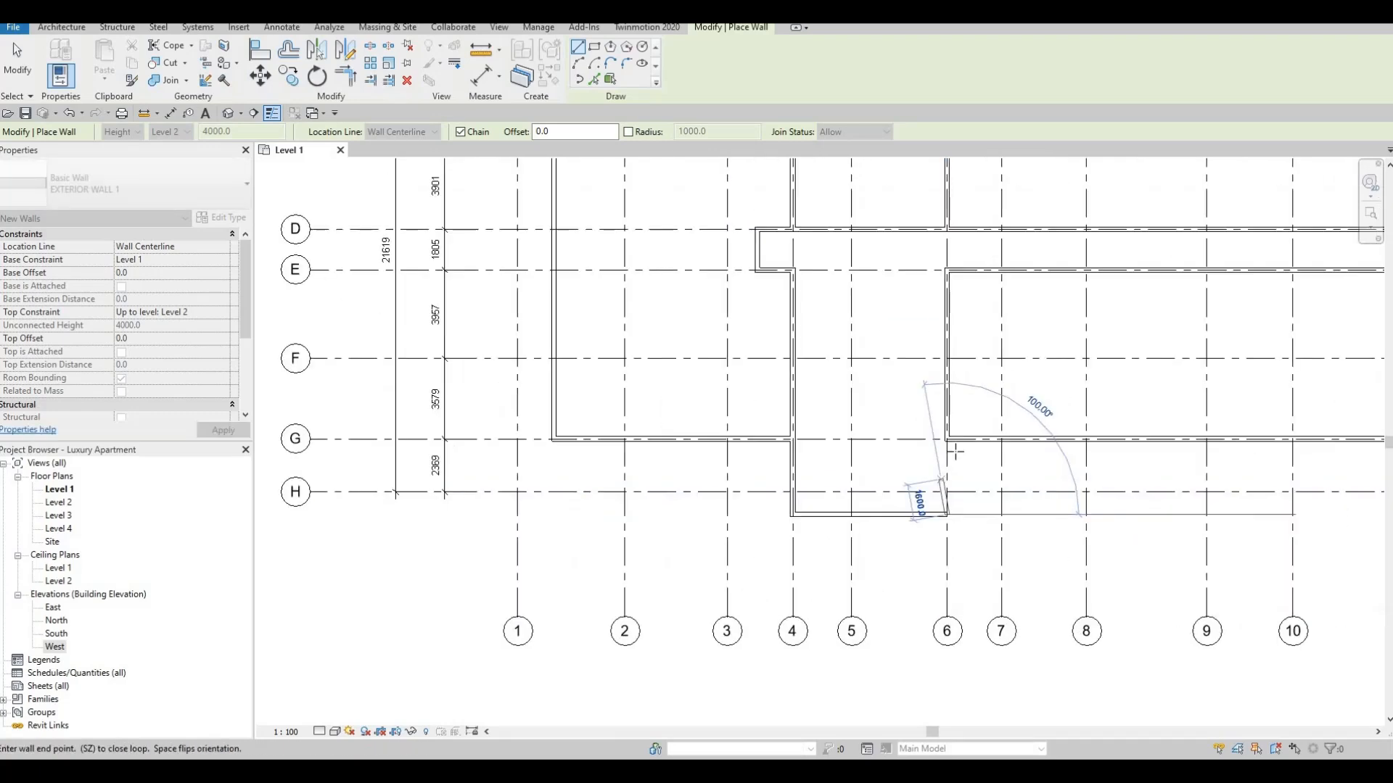
scroll(943, 463, "up", 1)
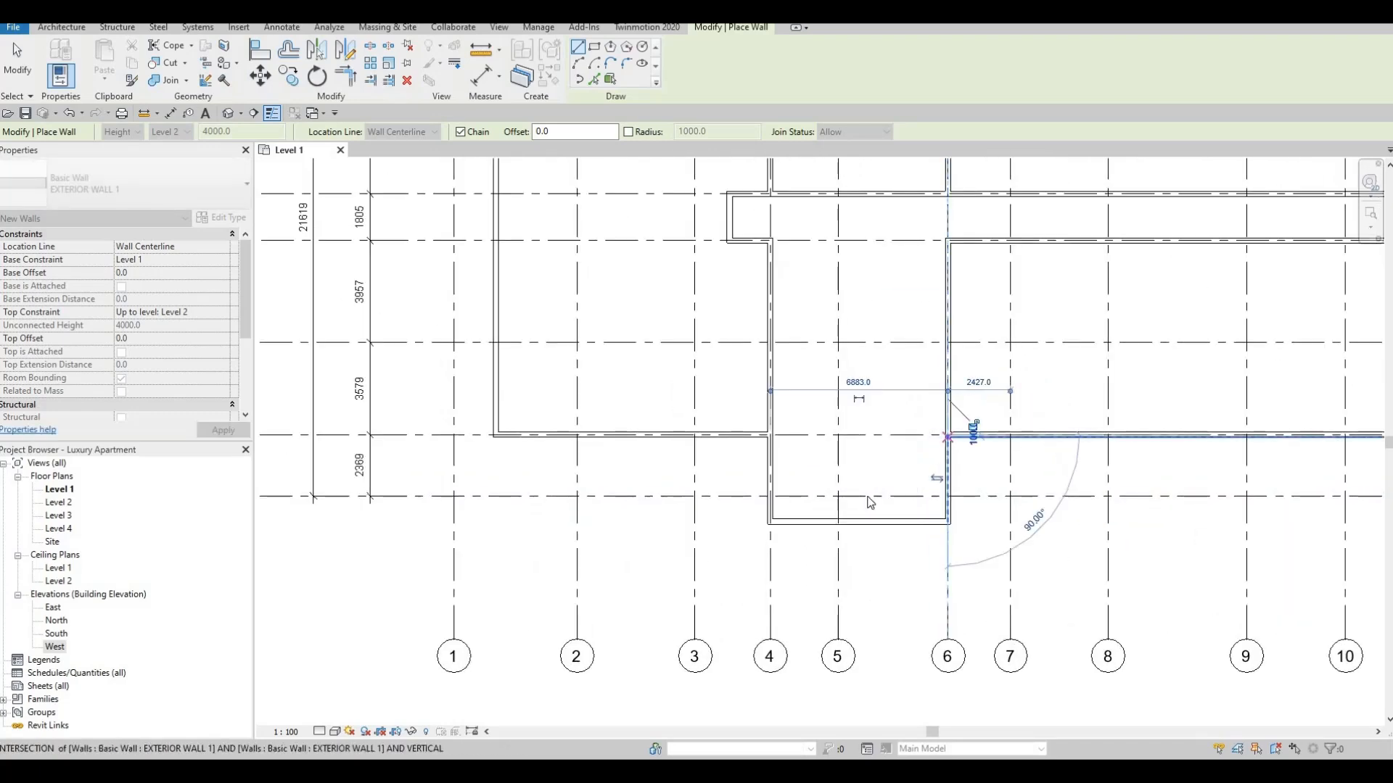
key("Escape")
key("Escape")
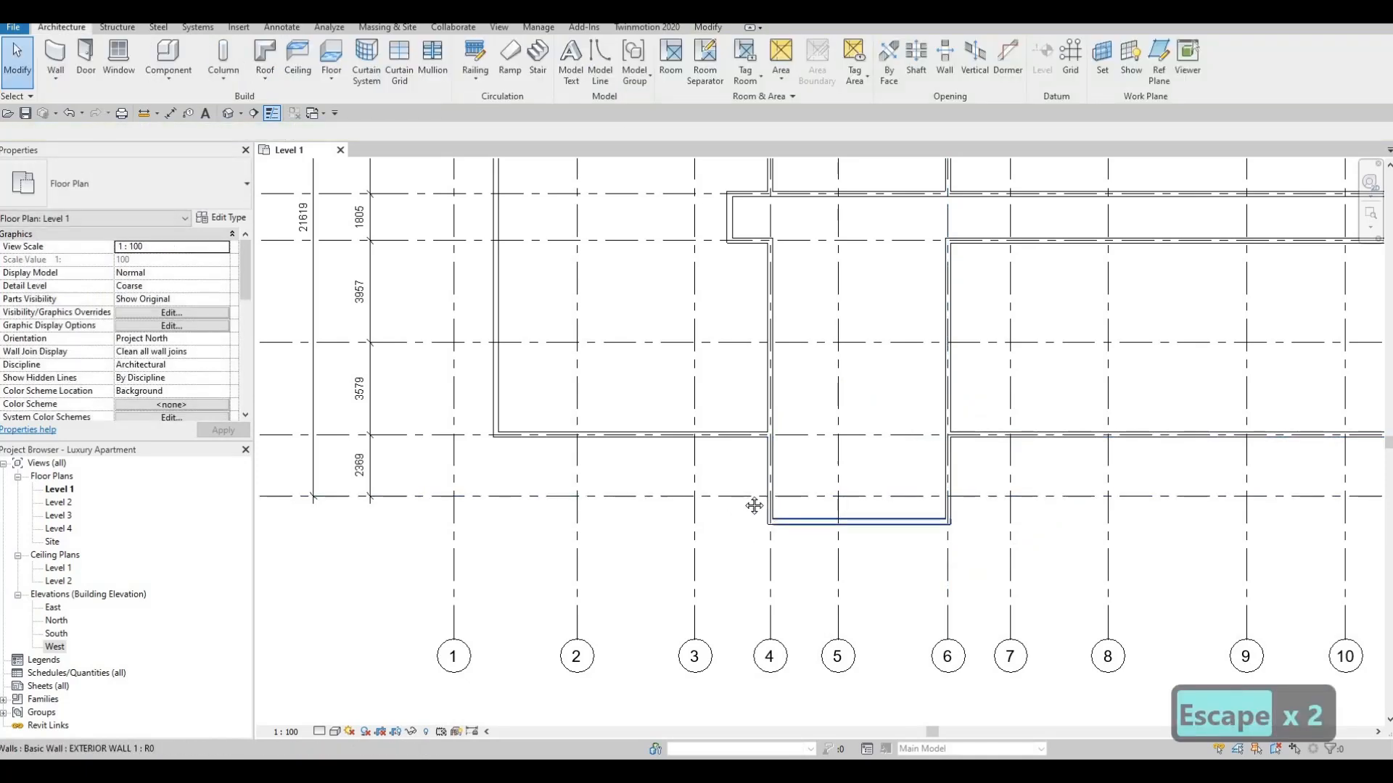
- Draw an INTERIOR WALL 1 wall from the midpoint of the corridor's west end wall straight west to the exterior wall
scroll(740, 500, "down", 2)
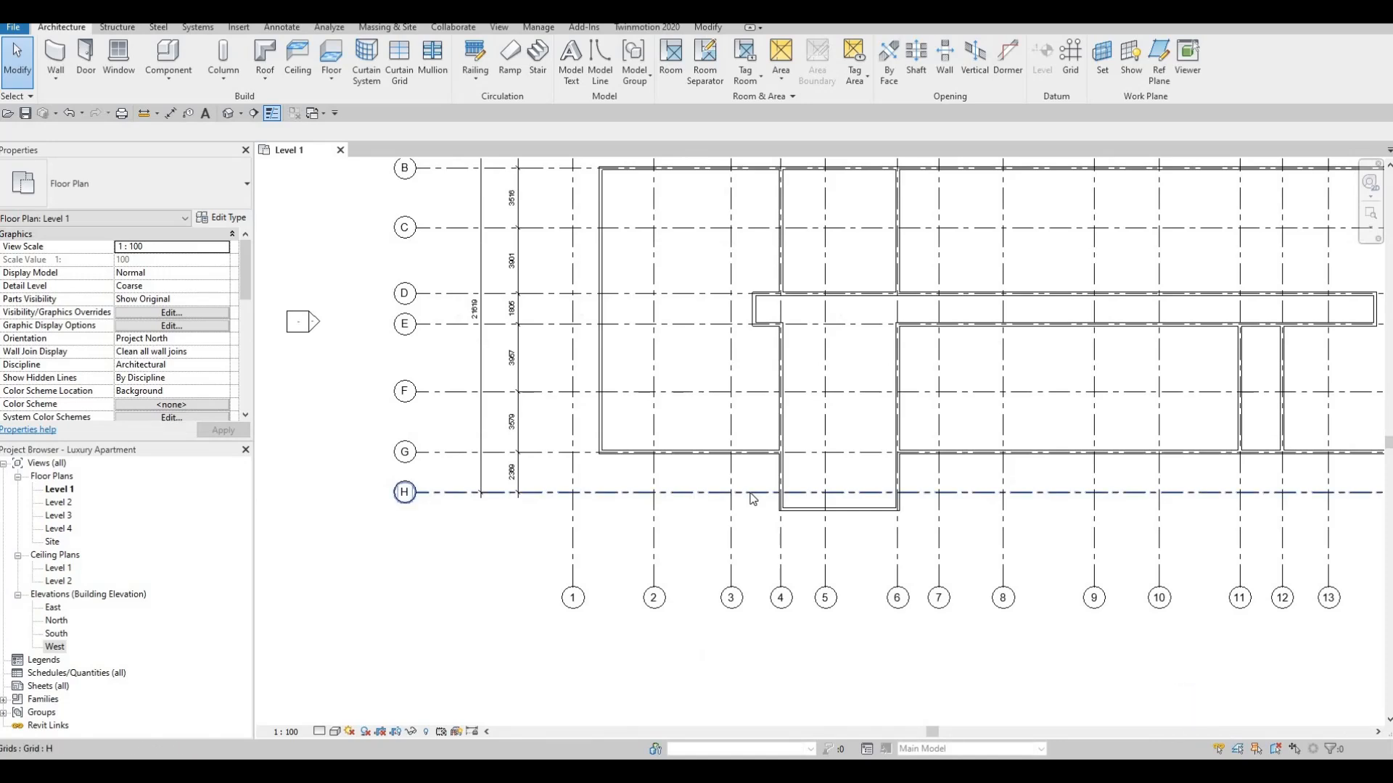
key("F1")
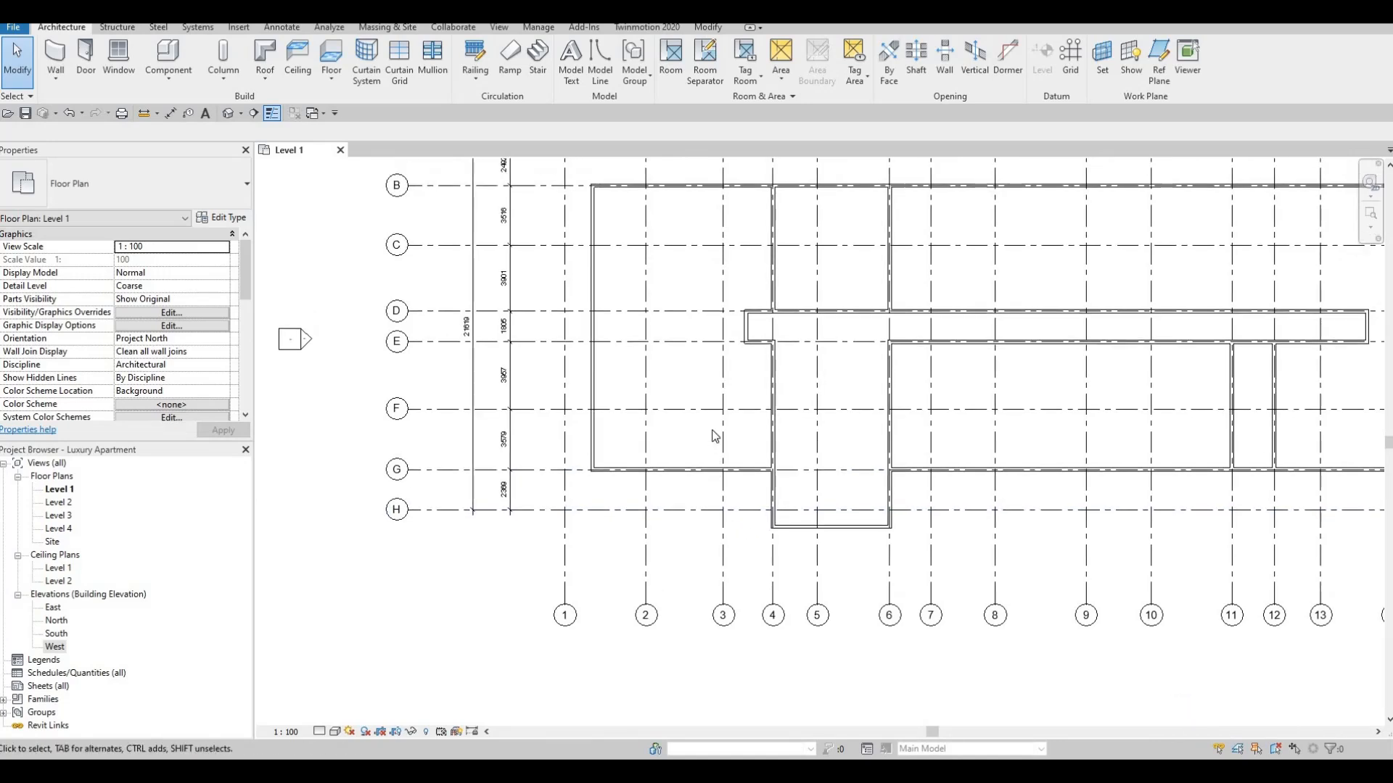
scroll(725, 327, "up", 1)
scroll(739, 335, "up", 1)
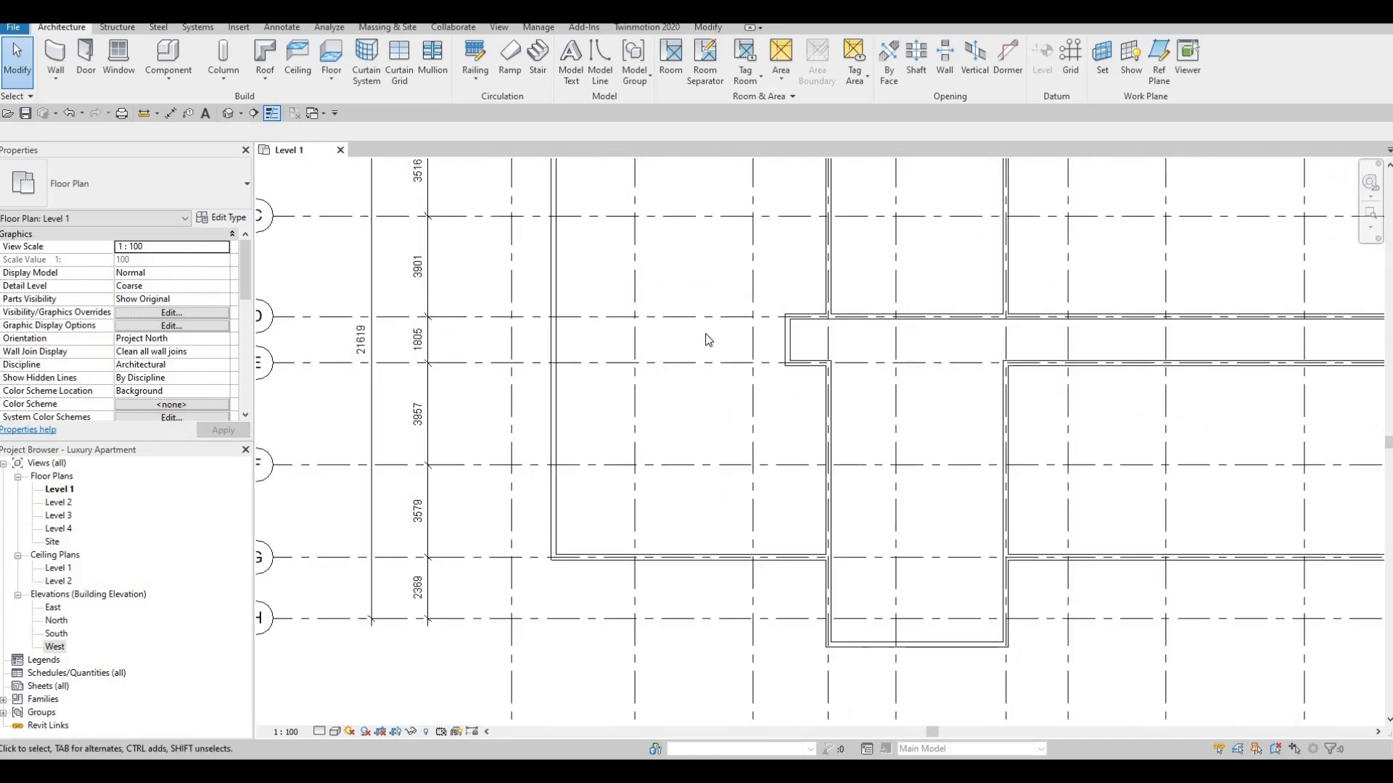
middle_click_drag(738, 371, 774, 467)
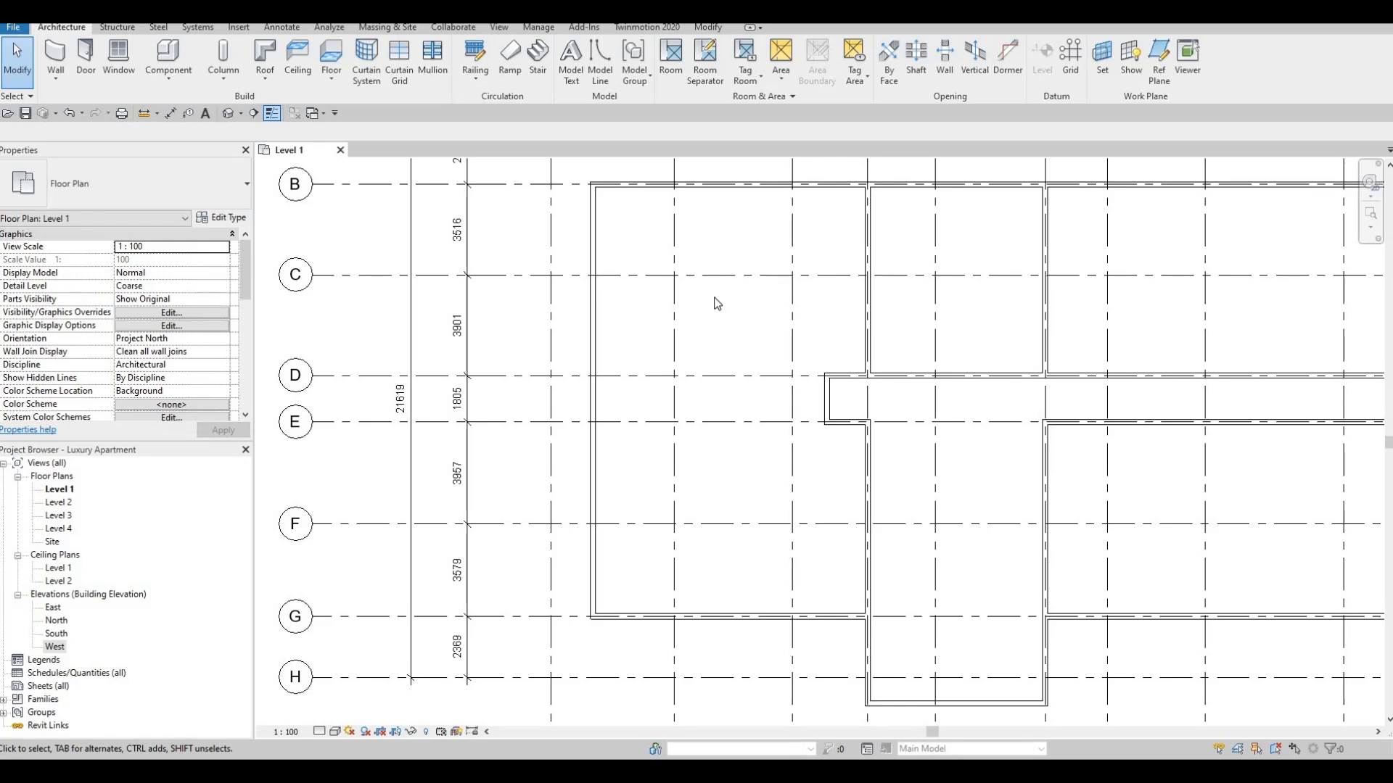
middle_click_drag(766, 425, 804, 366)
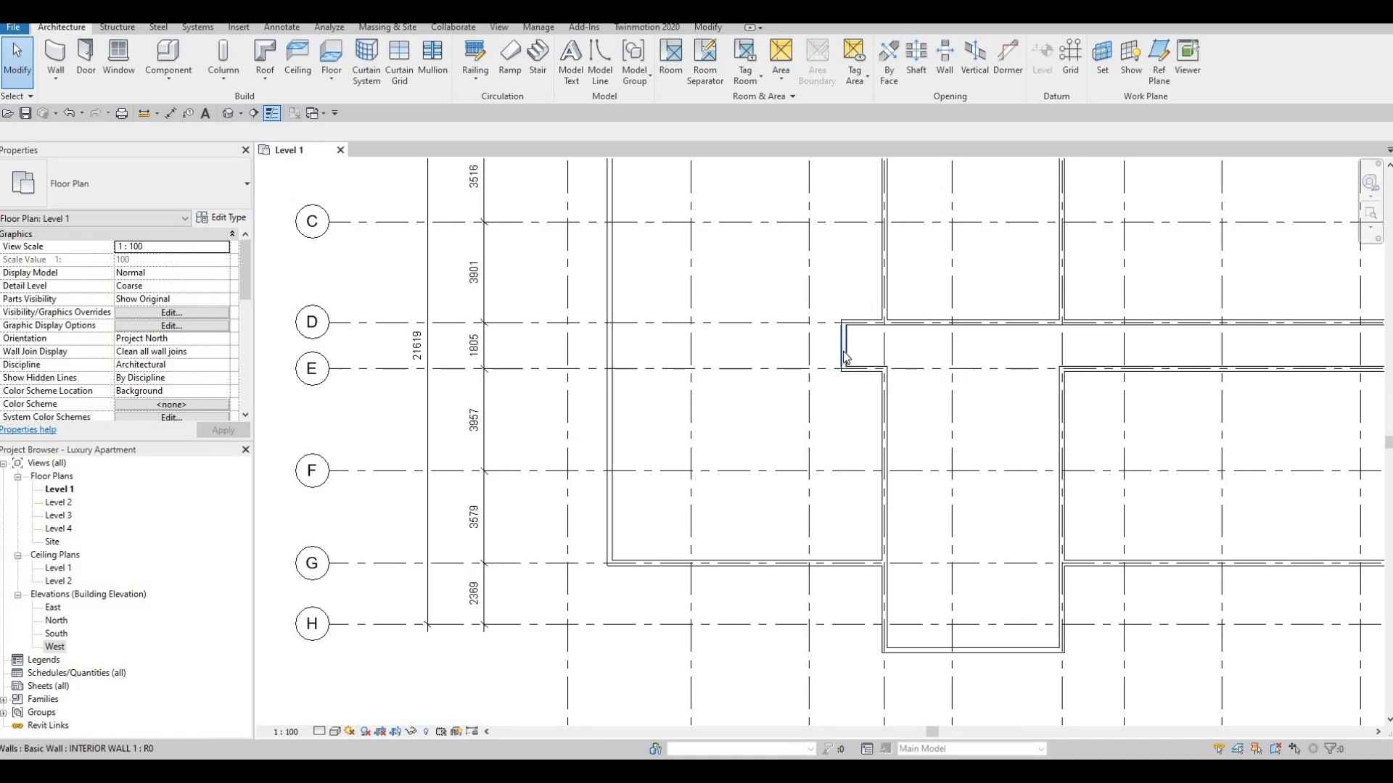
left_click(845, 357)
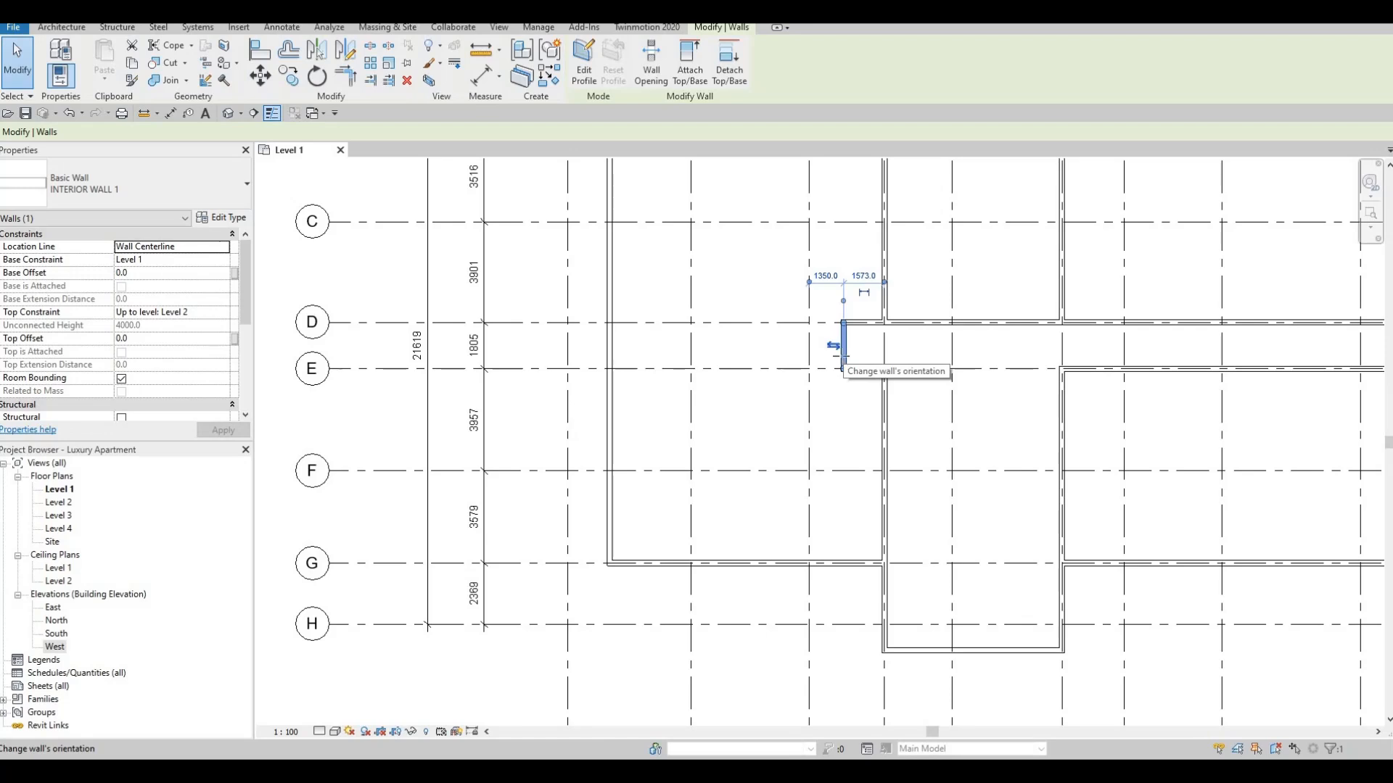
key("c")
key("s")
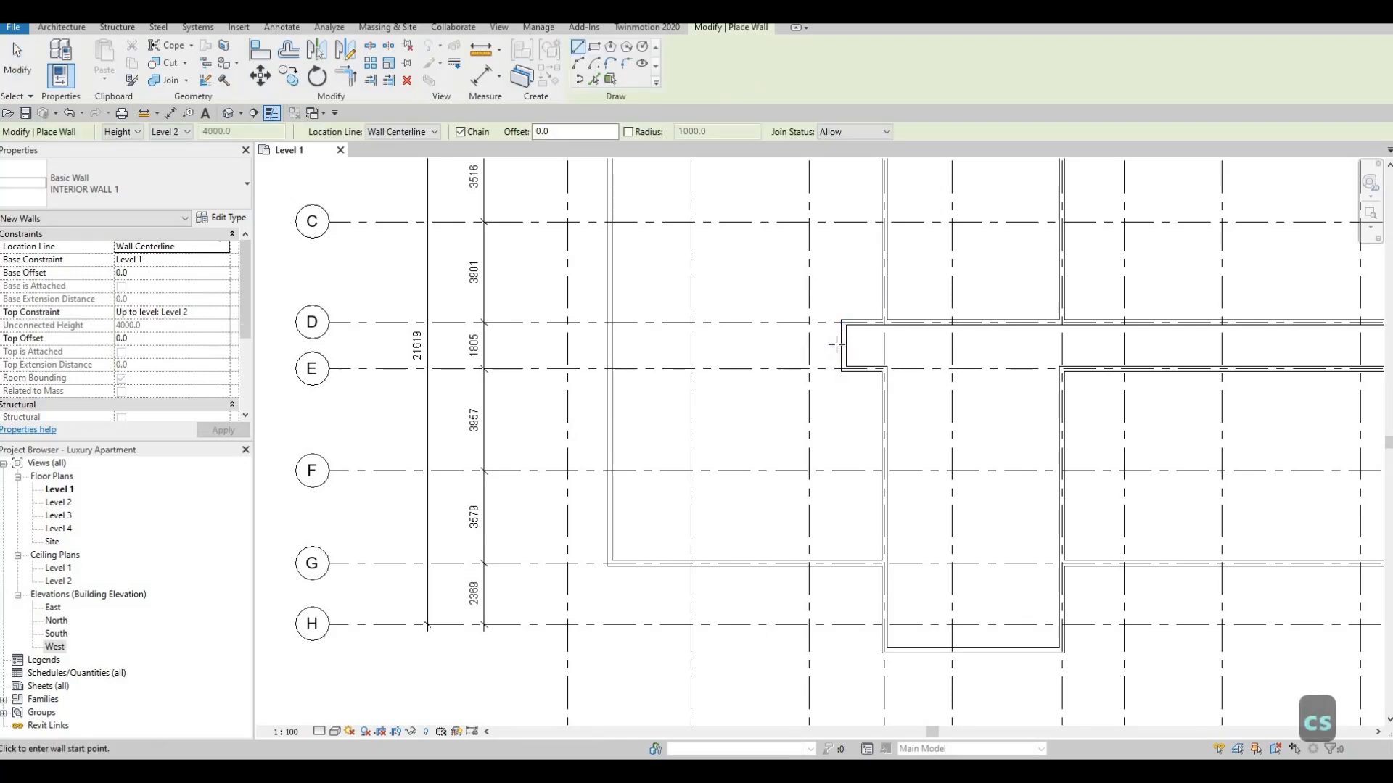
scroll(838, 346, "up", 1)
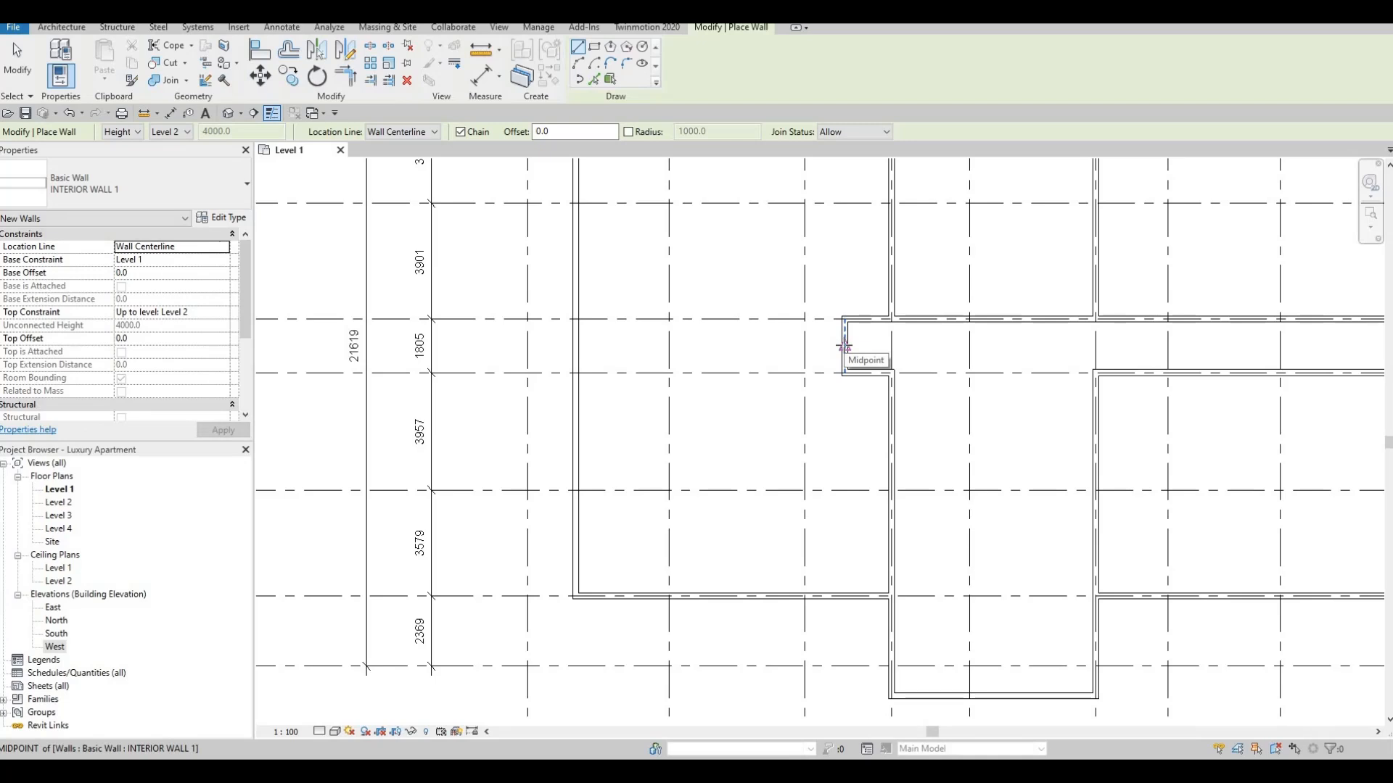
left_click(844, 347)
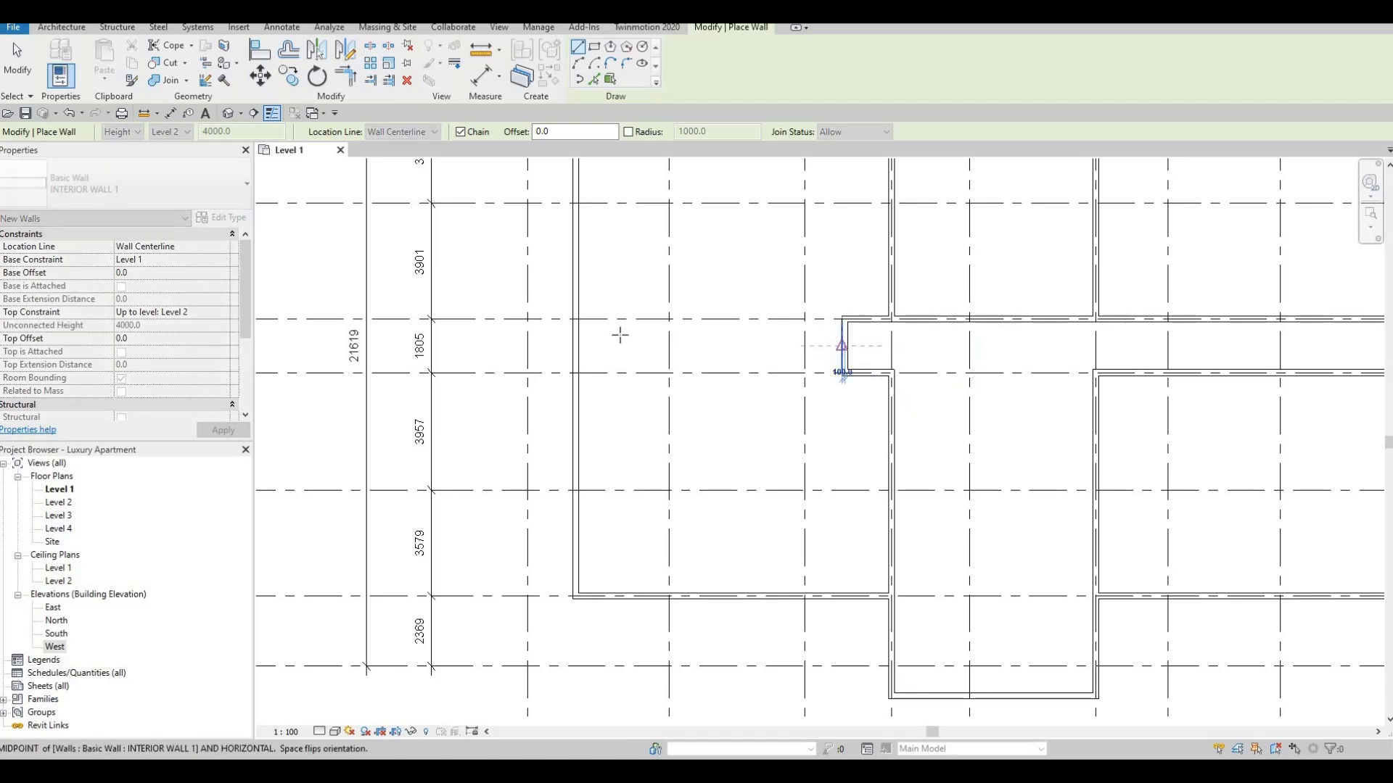
left_click(577, 345)
key("Escape")
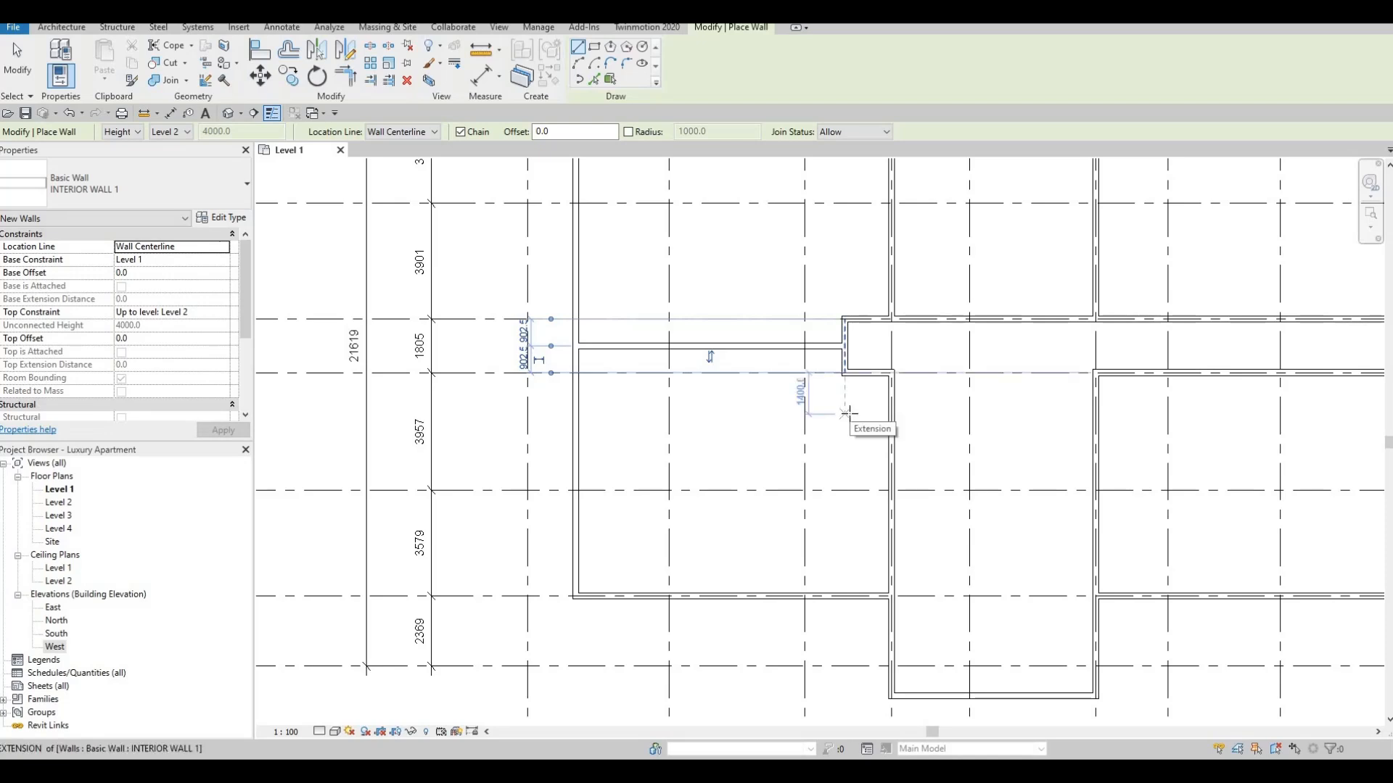
key("Escape")
key("Escape")
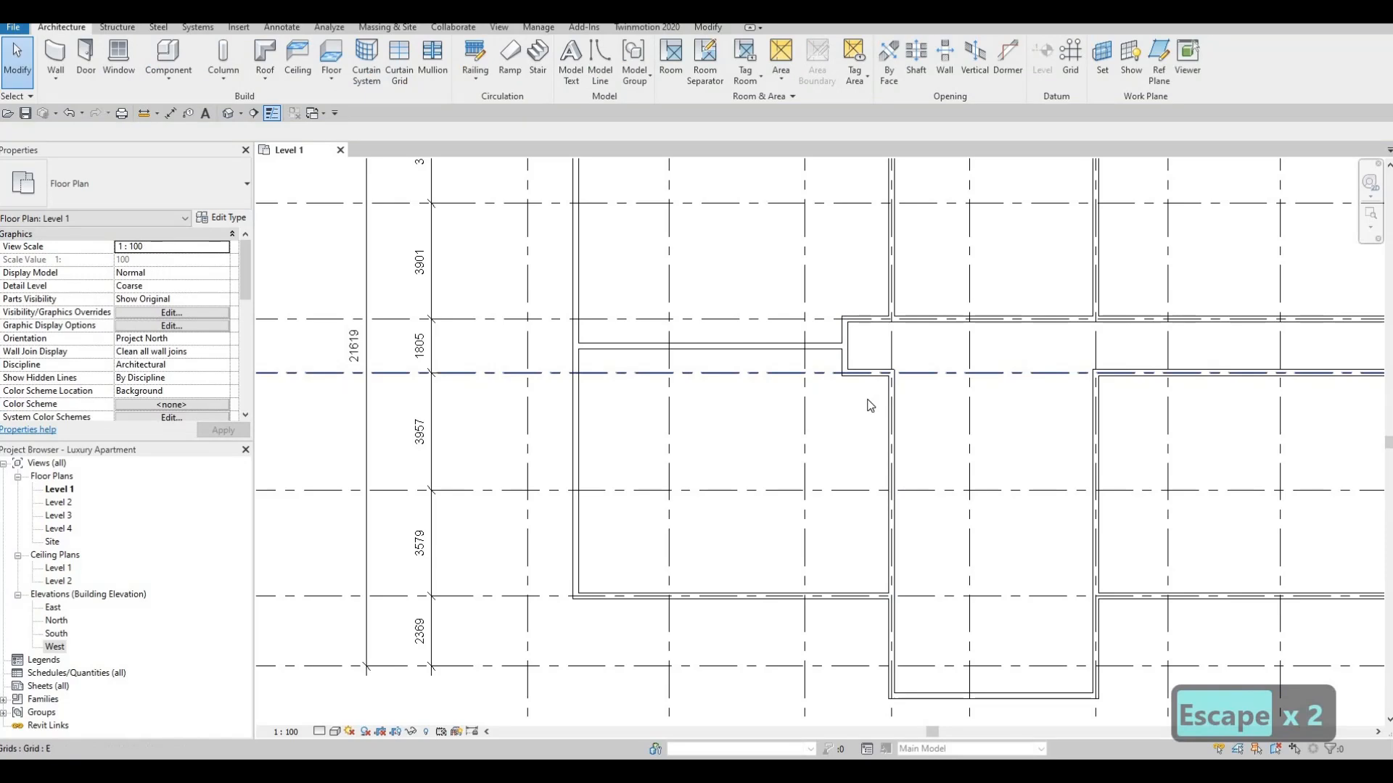
- Delete the short grid E wall between the corridor's west end and grid 4, and shorten the grid D corridor wall to end at grid 4
scroll(859, 379, "up", 1)
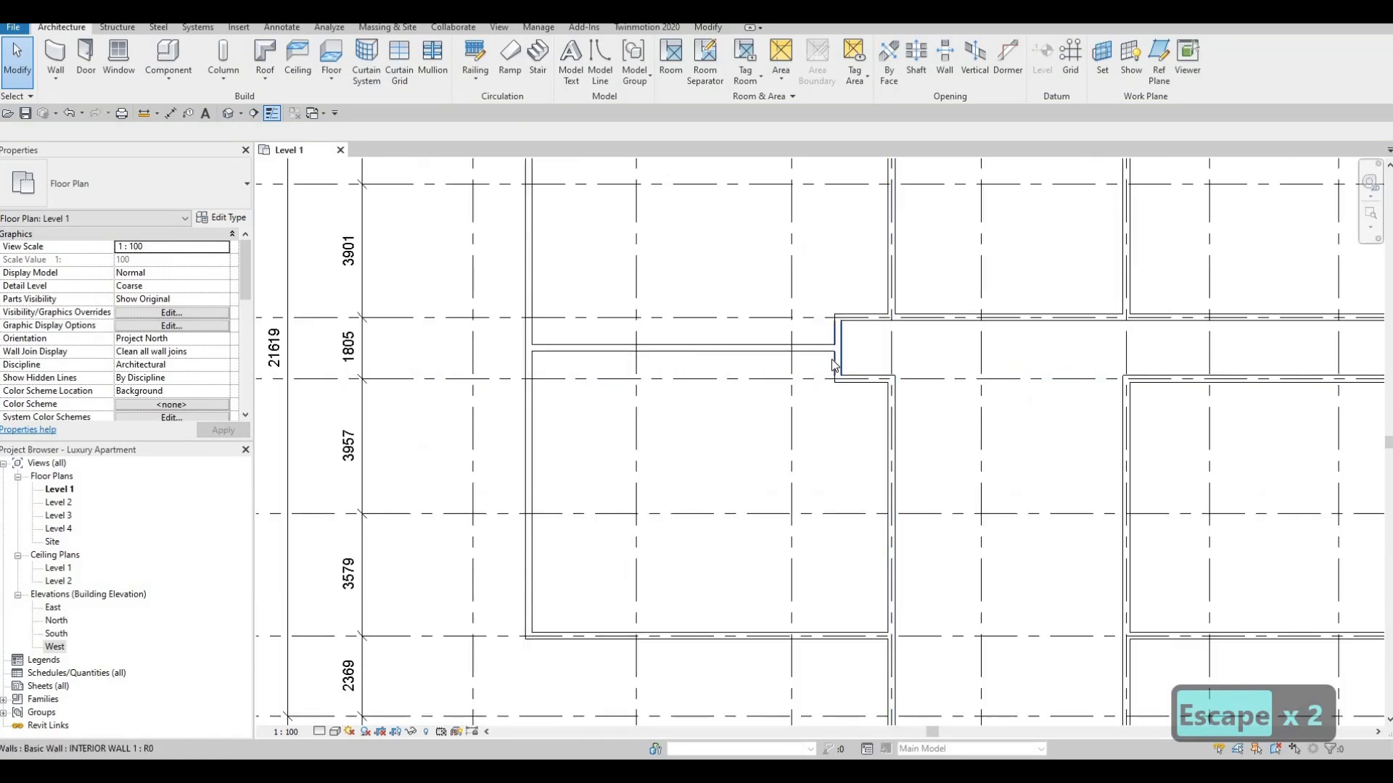
left_click(866, 391)
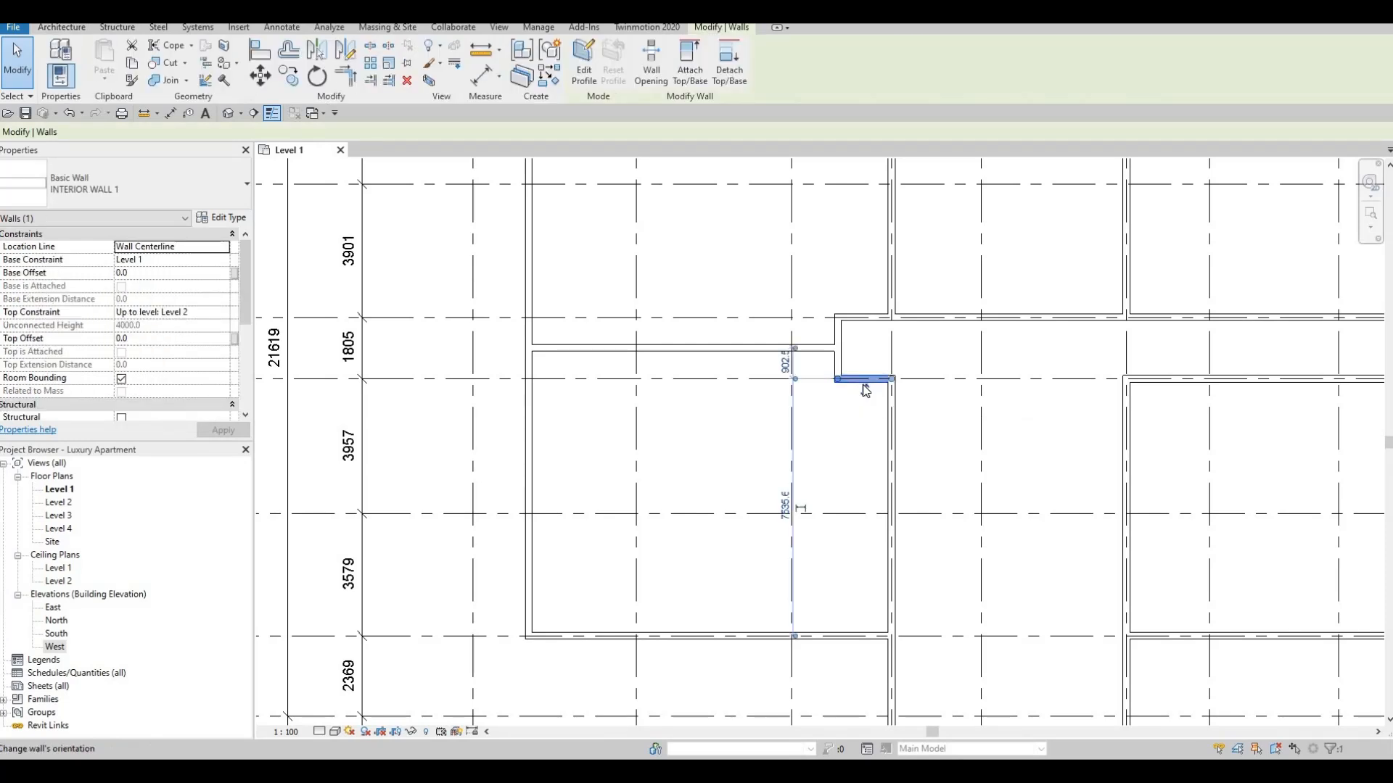
key("Delete")
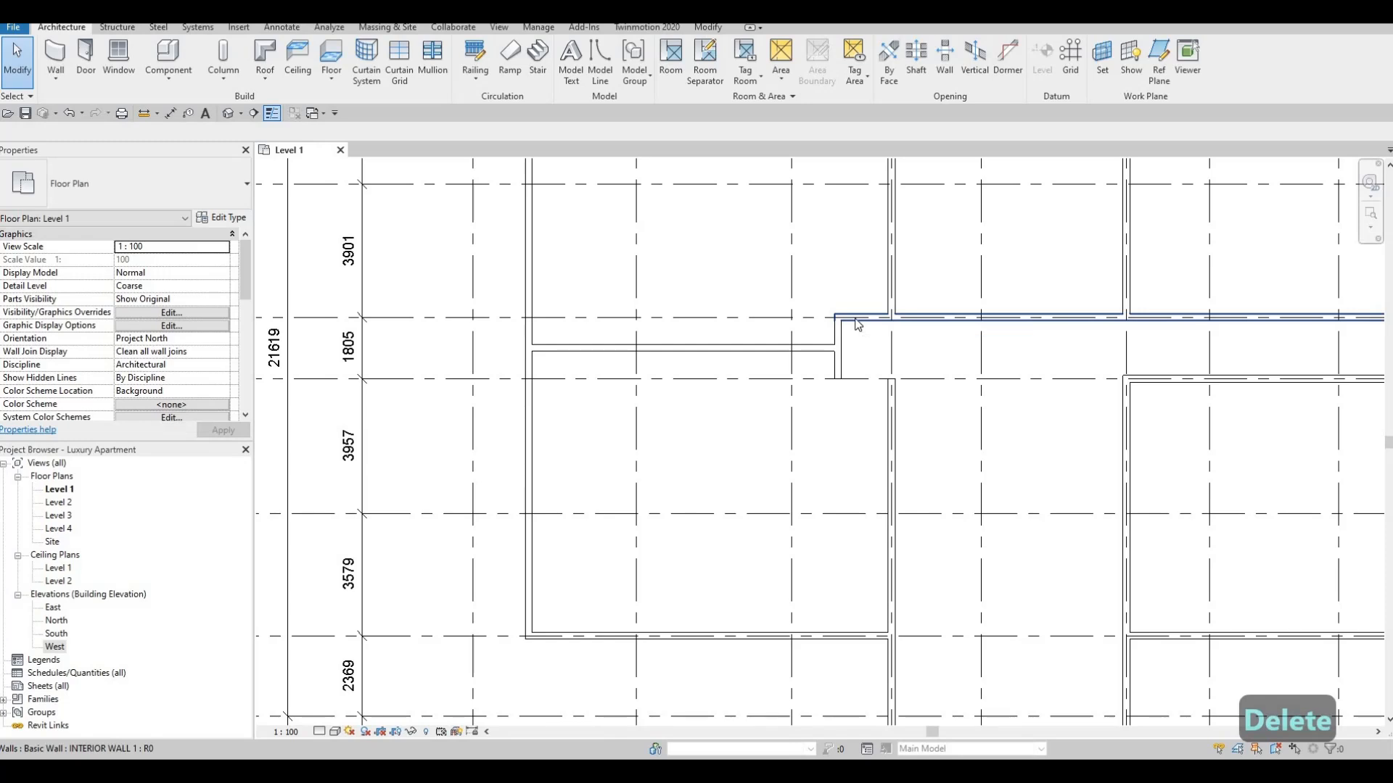
left_click(845, 322)
left_click_drag(836, 317, 891, 317)
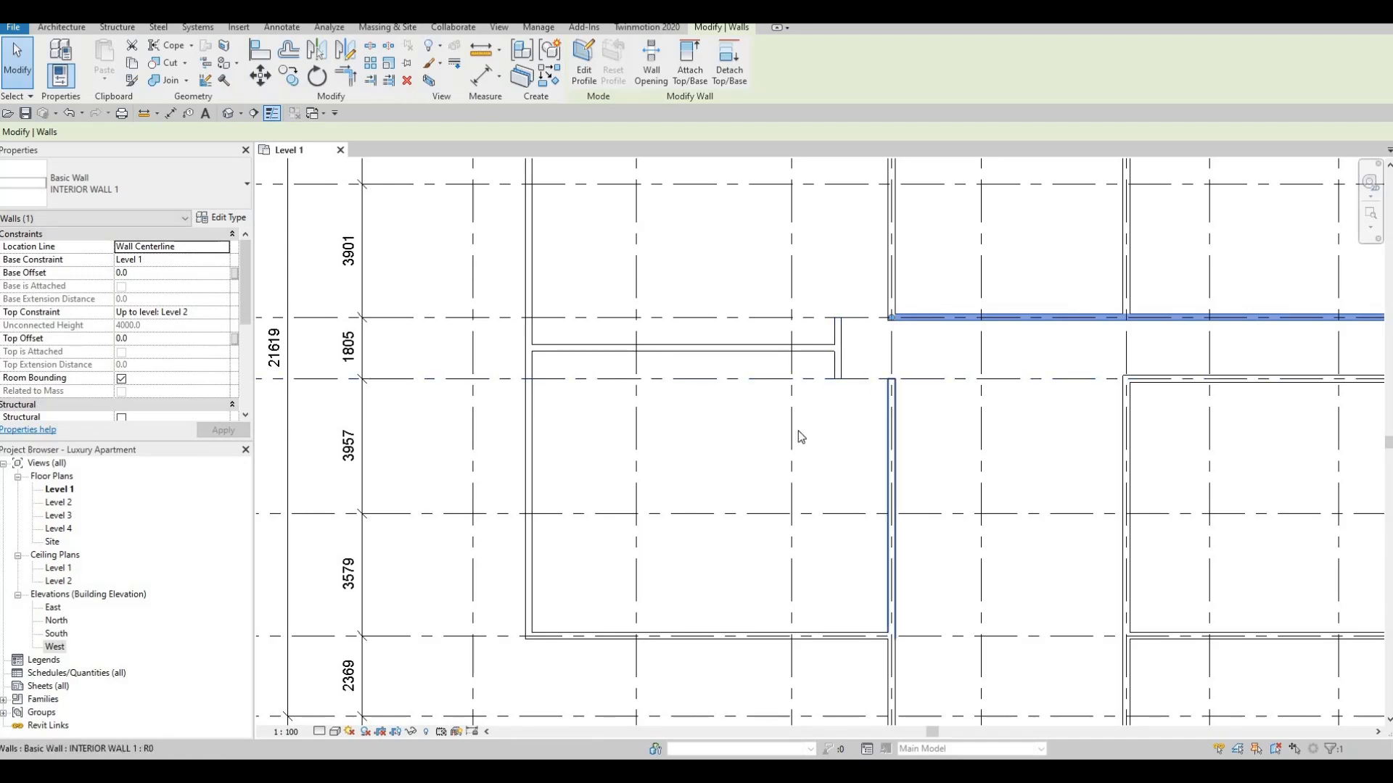
- Examine the wall layout around the corridor's west end, including the open gaps at grids D and E and the rooms on either side
middle_click_drag(863, 396, 849, 400)
scroll(891, 321, "up", 3)
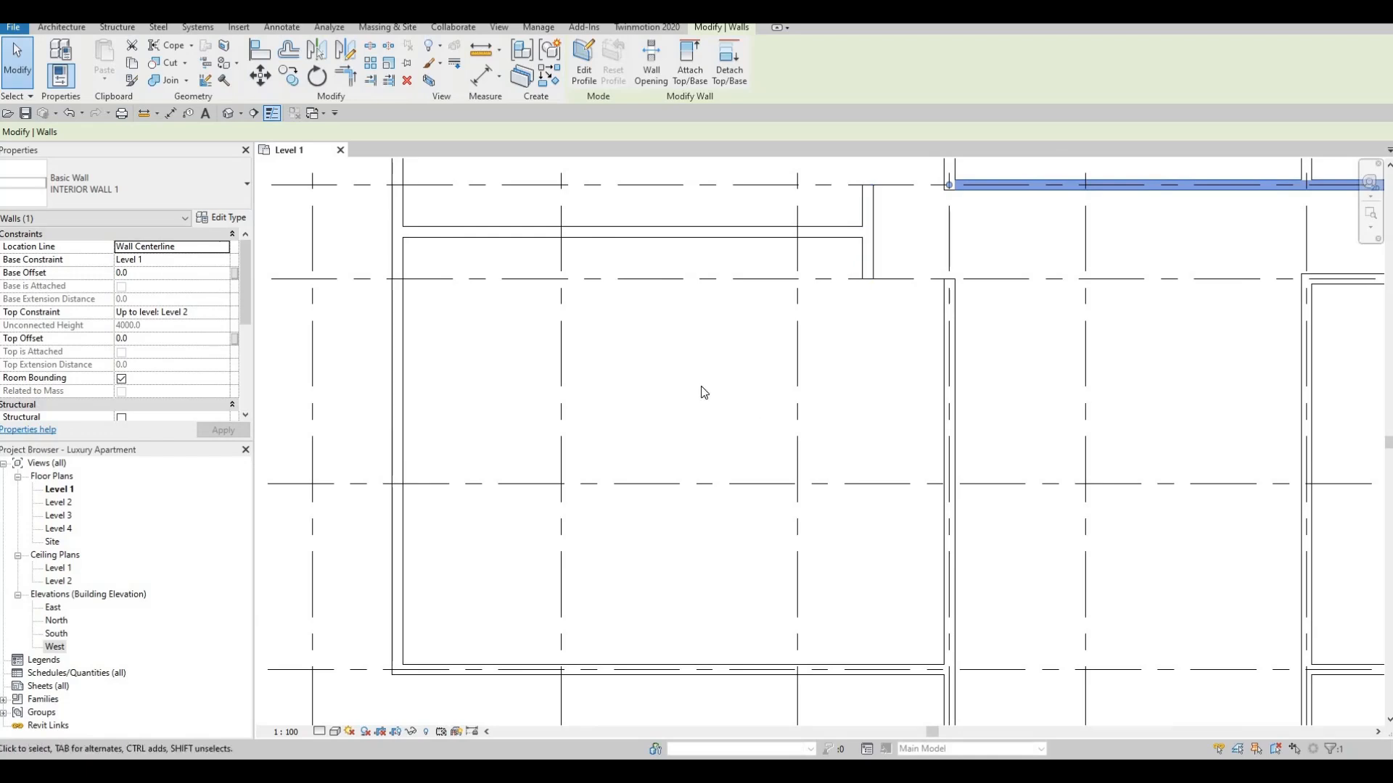
scroll(774, 569, "down", 2)
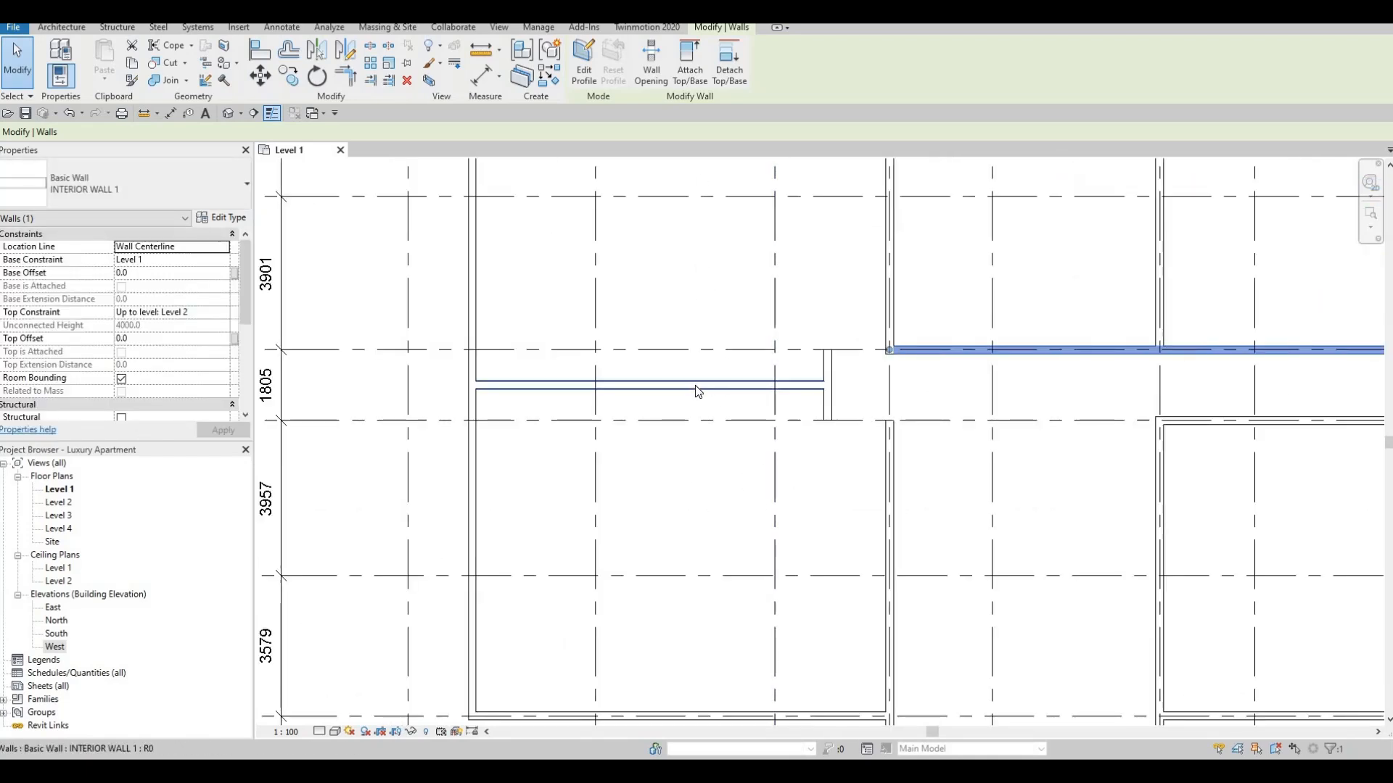
middle_click_drag(881, 388, 927, 283)
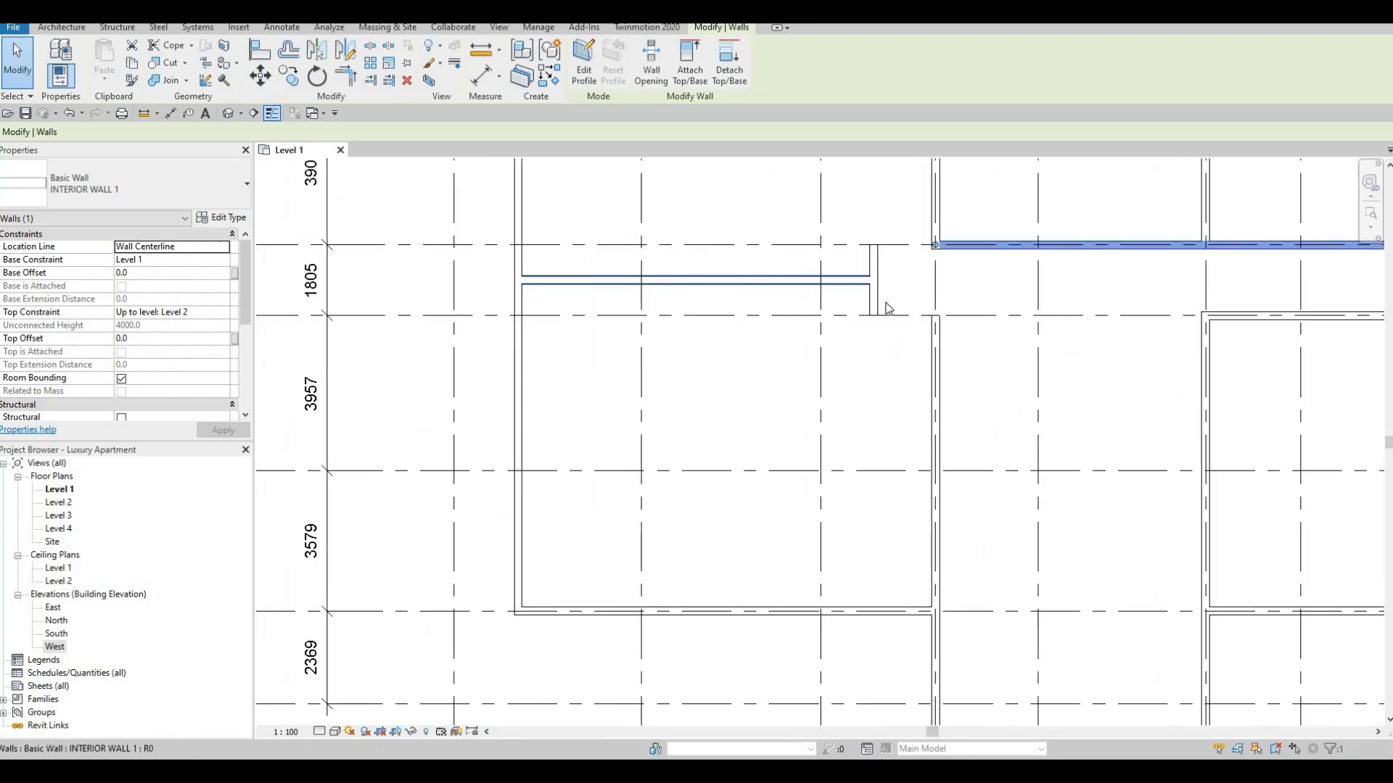
scroll(881, 265, "up", 1)
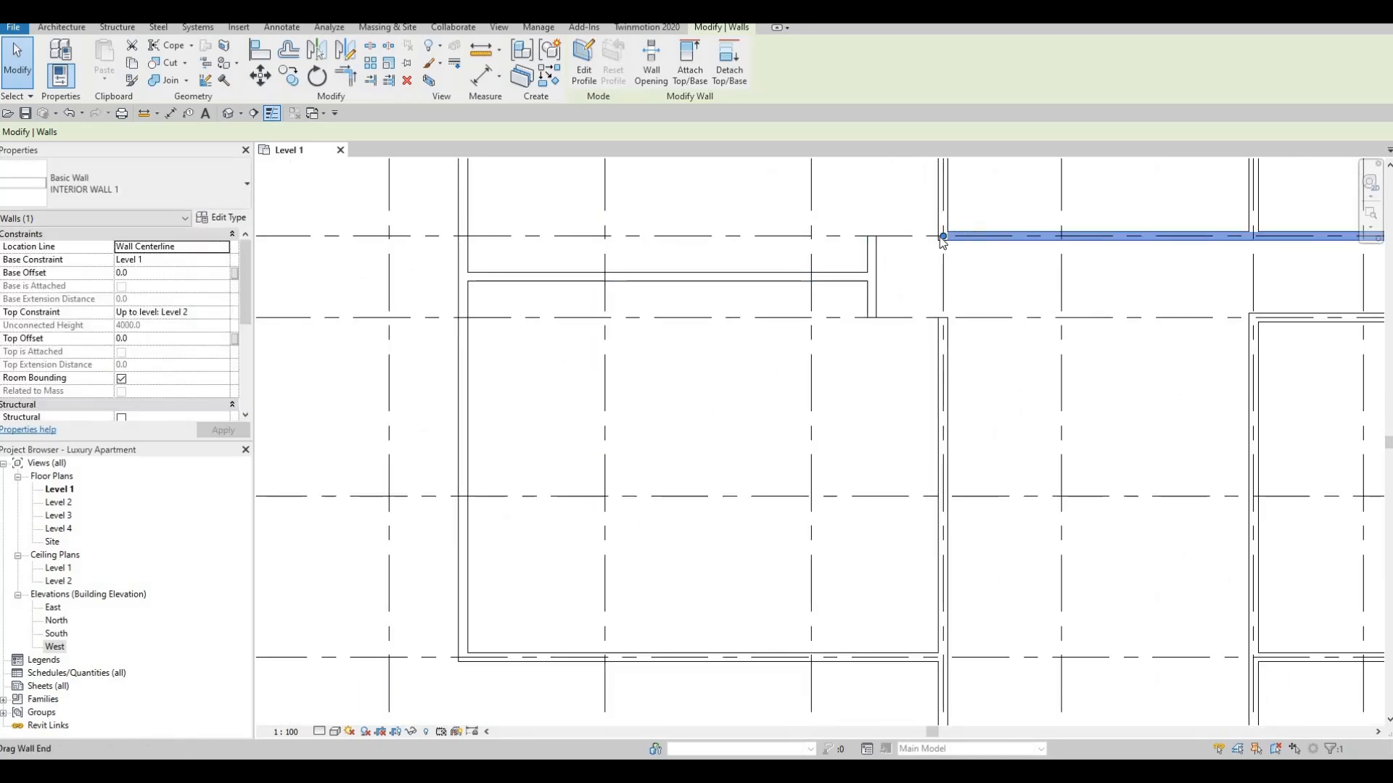
middle_click_drag(945, 271, 950, 296)
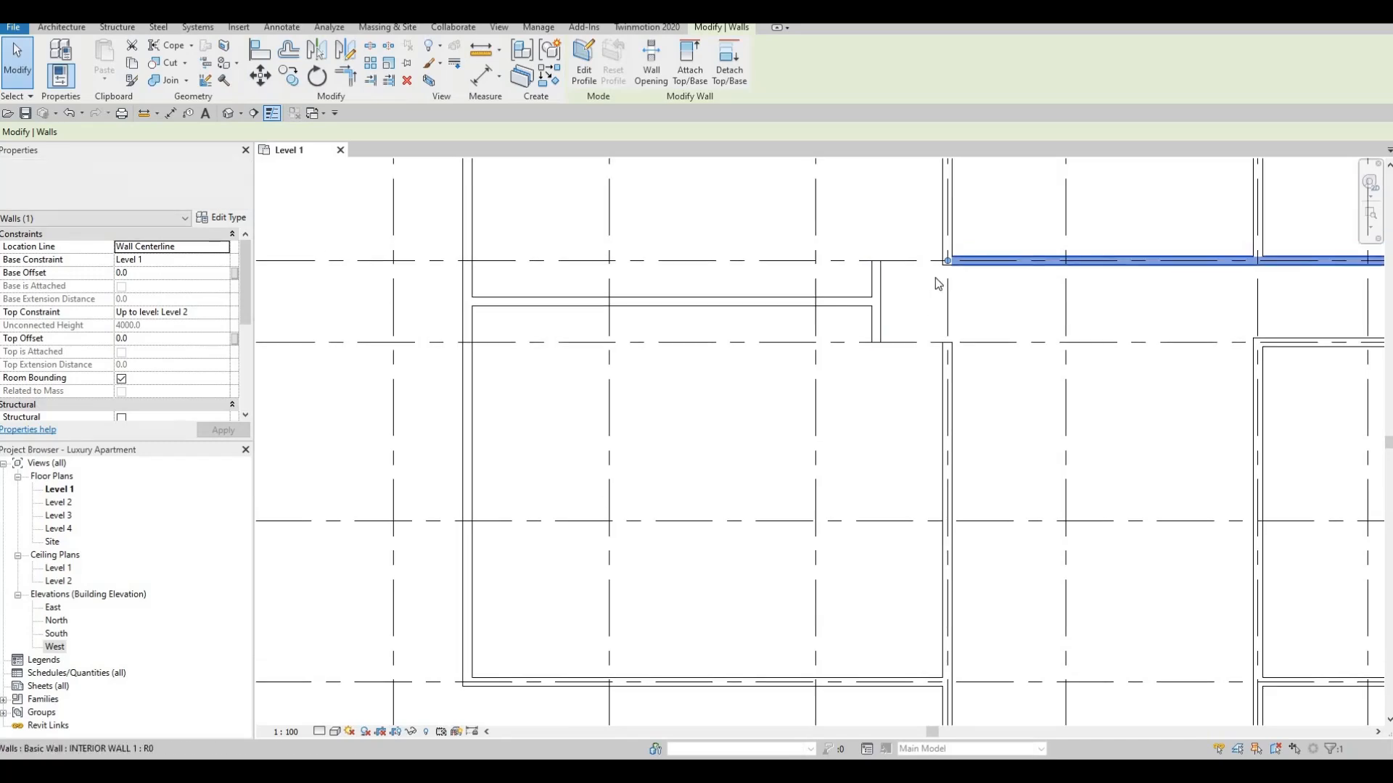
scroll(899, 360, "down", 2)
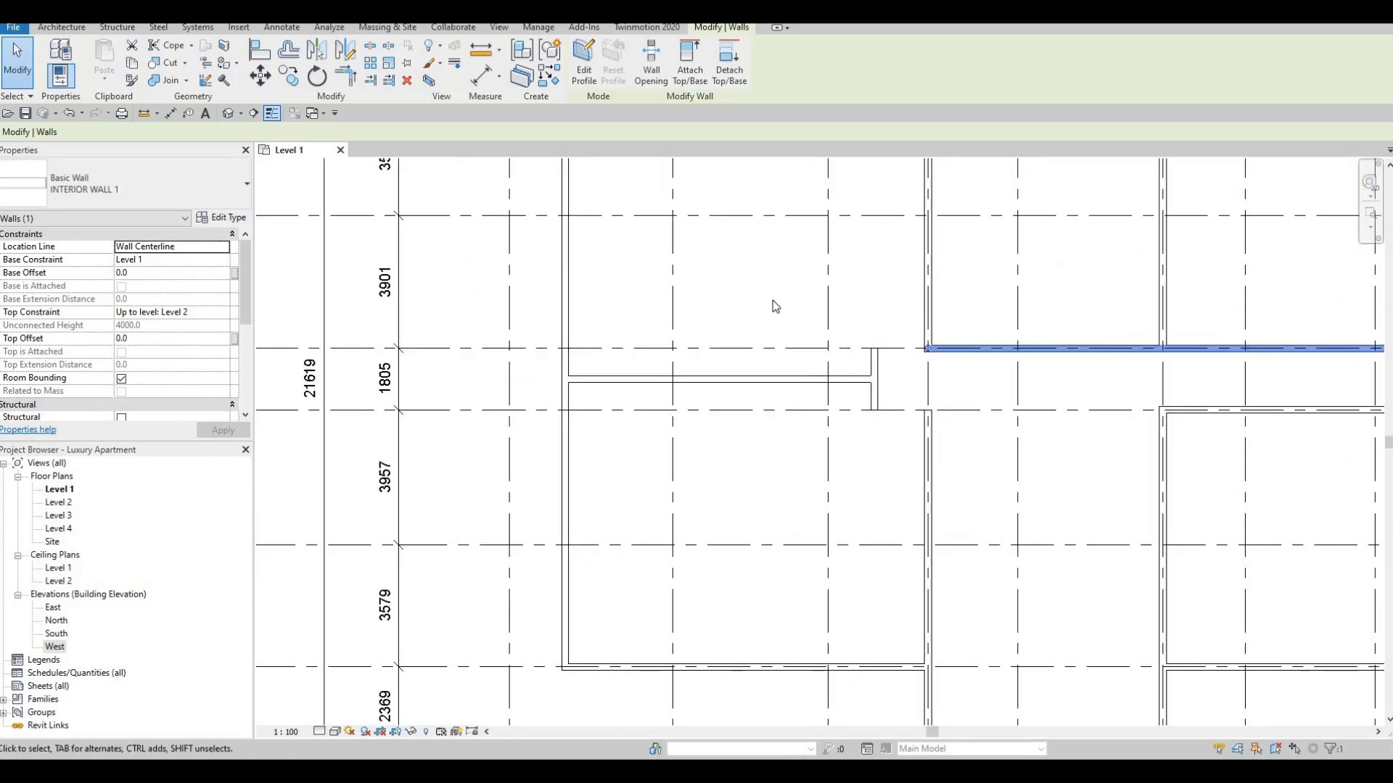
scroll(773, 300, "down", 1)
middle_click_drag(815, 321, 847, 422)
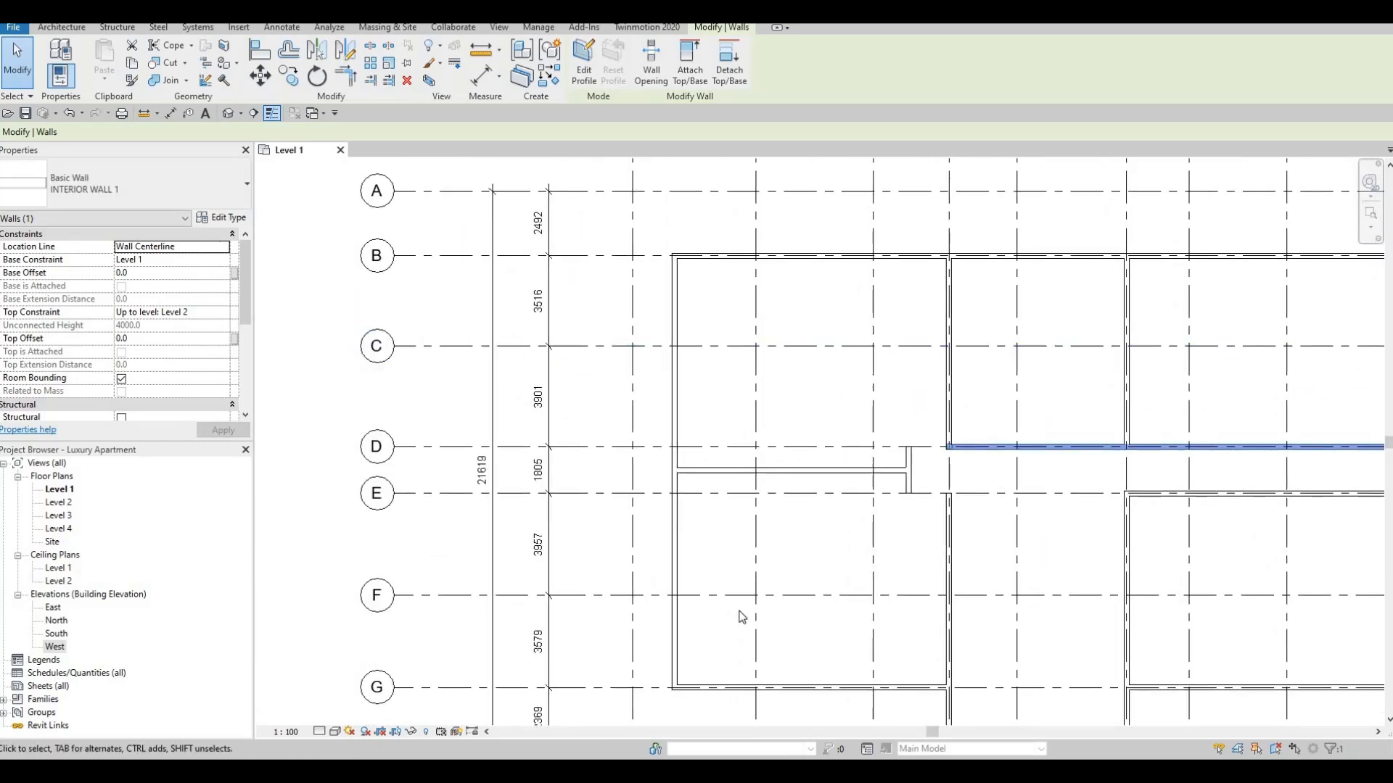
middle_click_drag(816, 562, 798, 465)
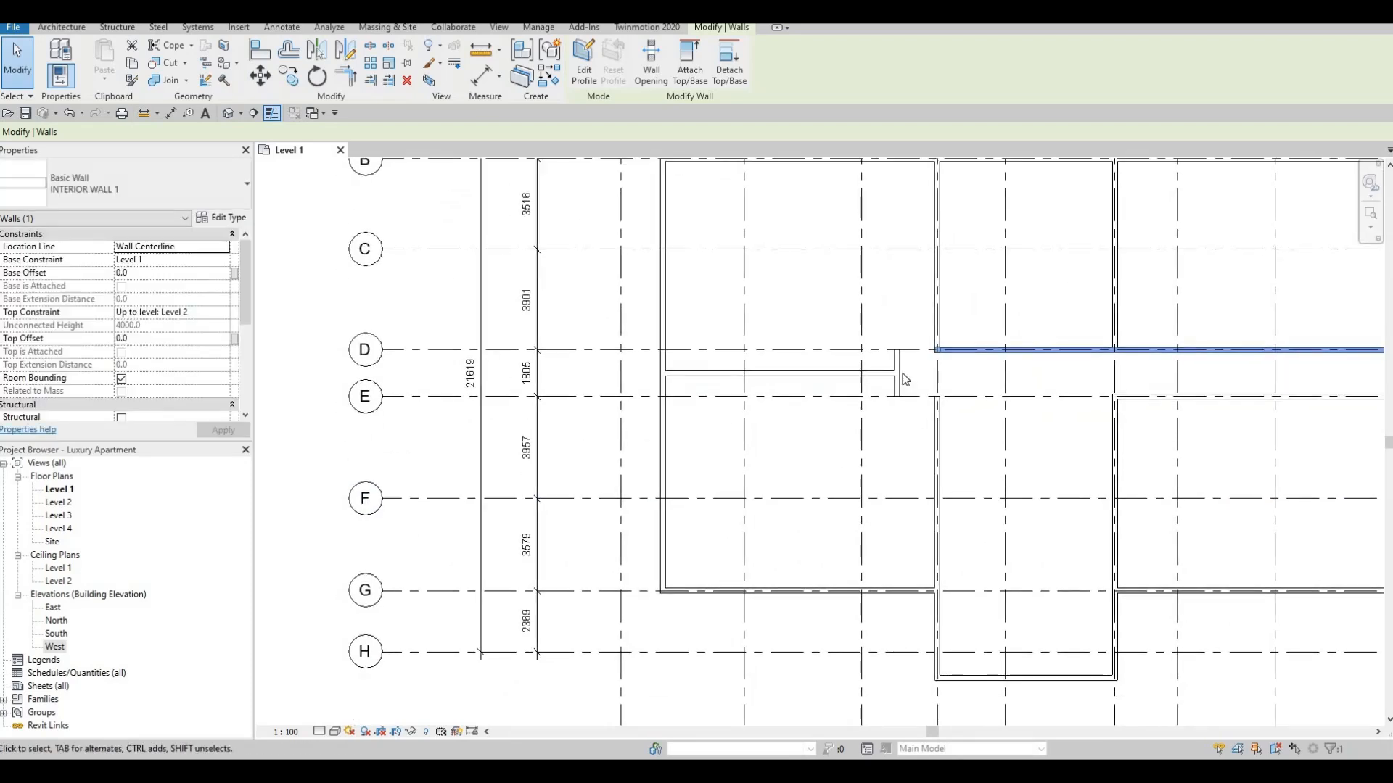
scroll(932, 361, "up", 2)
middle_click_drag(871, 441, 873, 392)
scroll(864, 387, "up", 1)
scroll(874, 379, "up", 1)
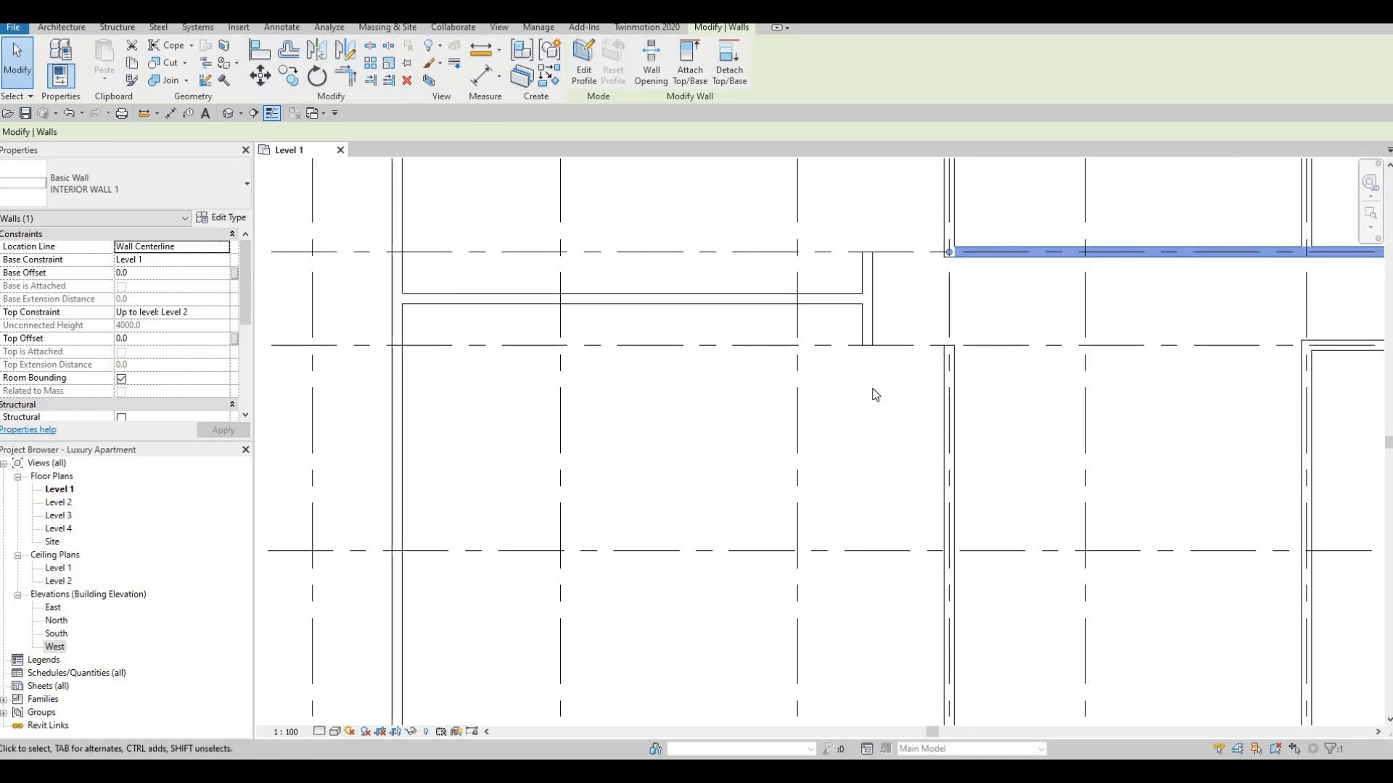
- Undo the last wall edits, and pull the horizontal wall's end back to the vertical wall at the grid intersection
scroll(878, 373, "up", 2)
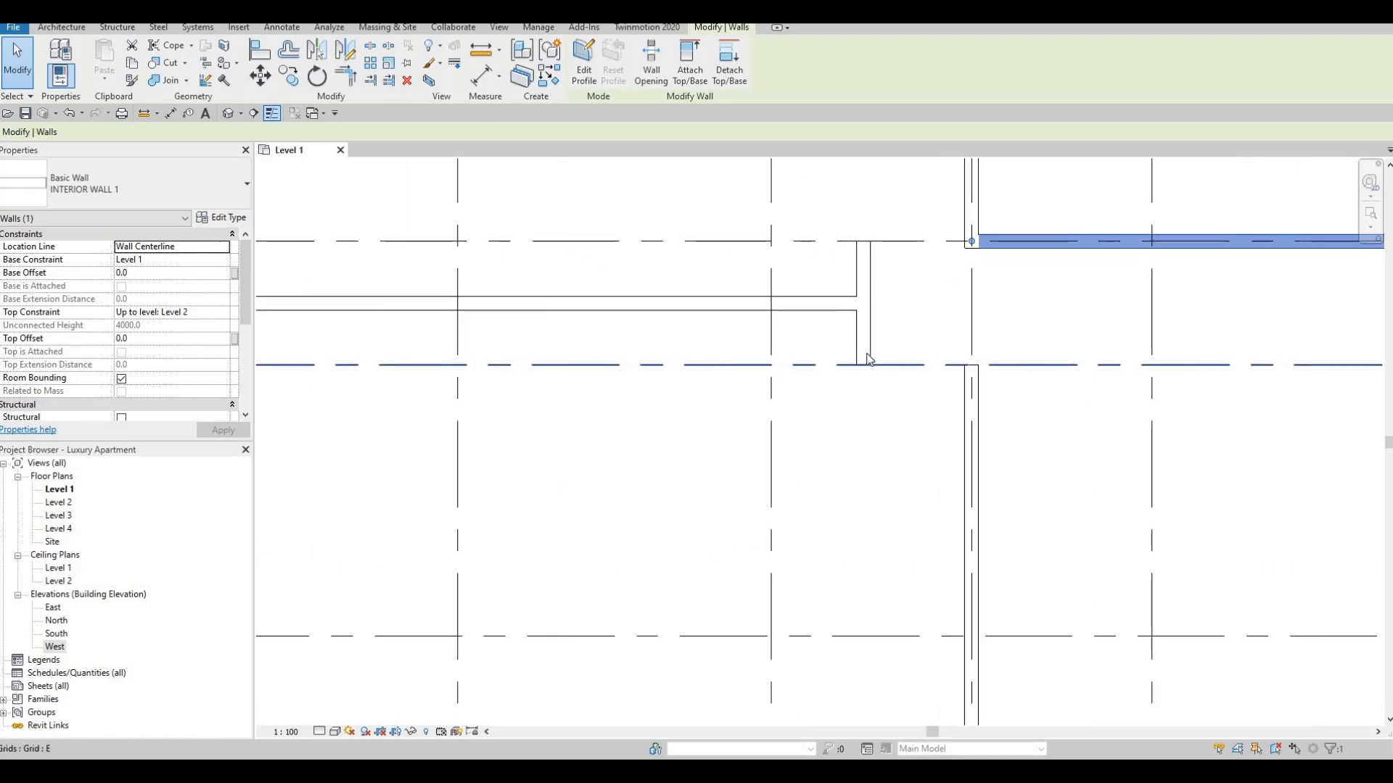
left_click(868, 370)
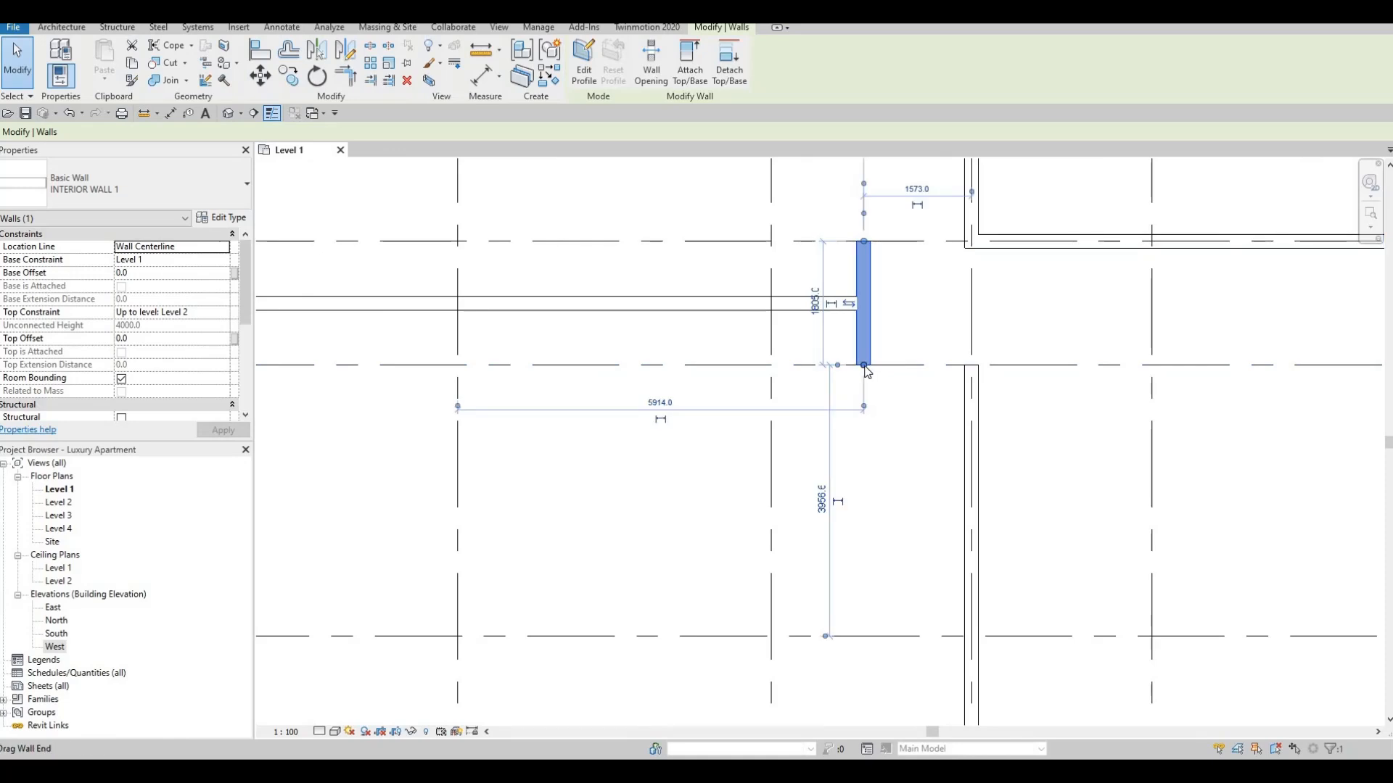
left_click_drag(864, 365, 864, 366)
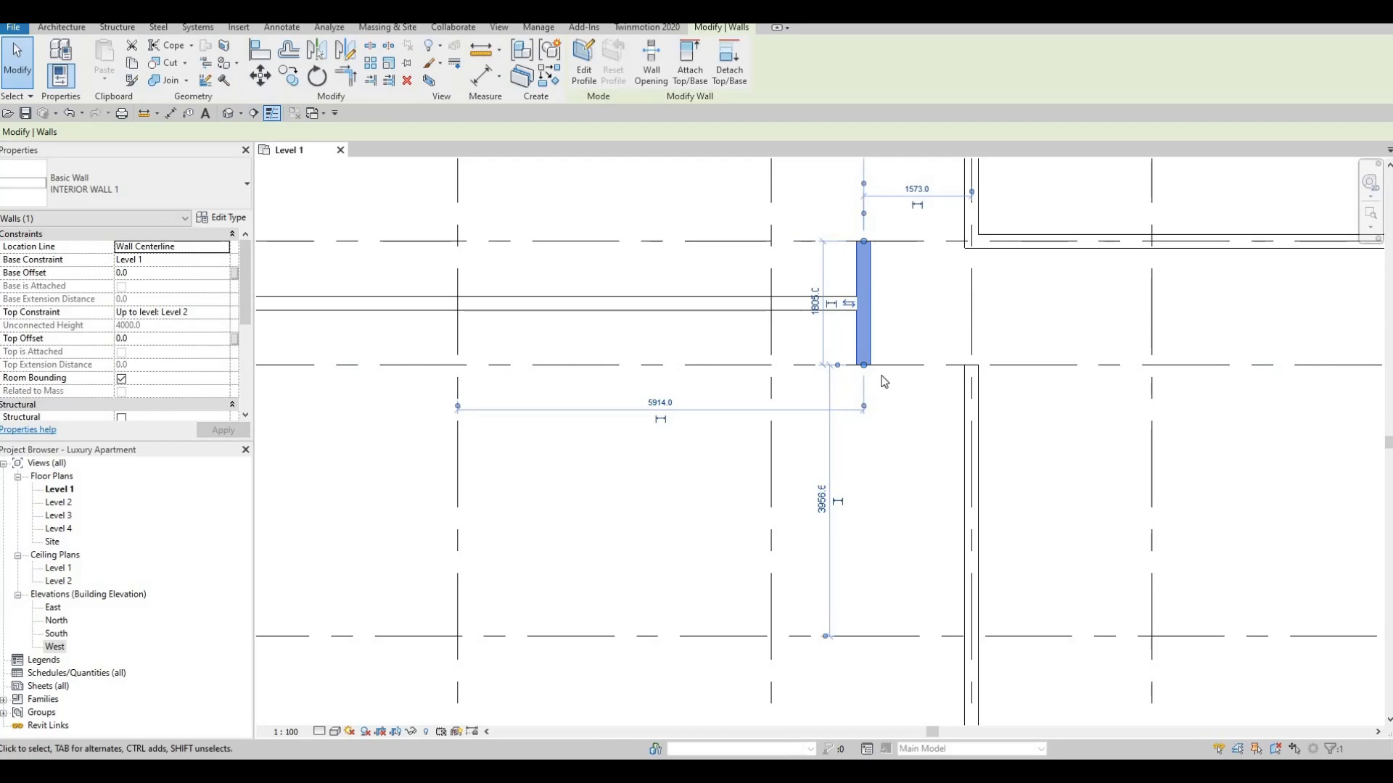
key("ctrl+z")
scroll(870, 310, "up", 2)
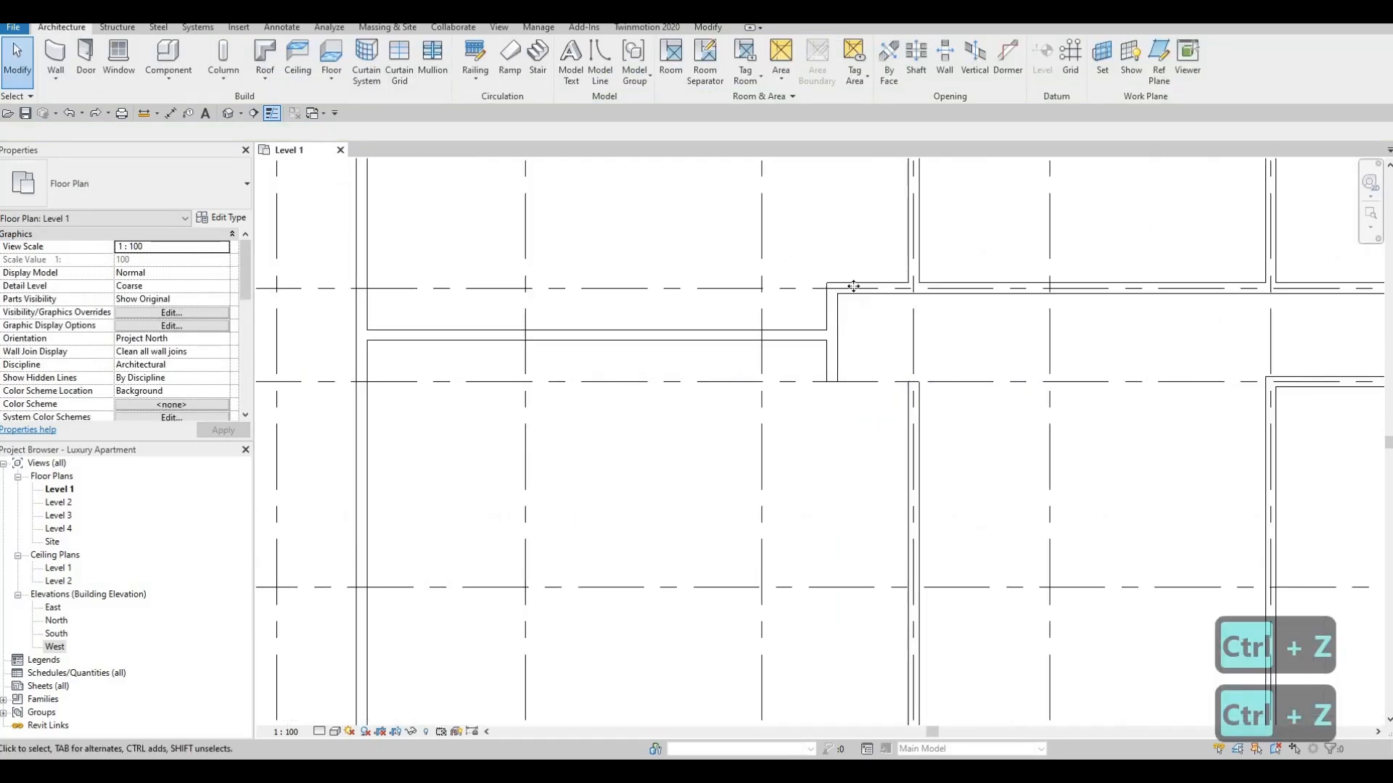
left_click(878, 288)
left_click_drag(831, 288, 915, 289)
- Try to stretch the short vertical wall's lower end past the grid line to a wall length of 2000 mm
middle_click_drag(801, 375, 875, 297)
scroll(904, 290, "up", 2)
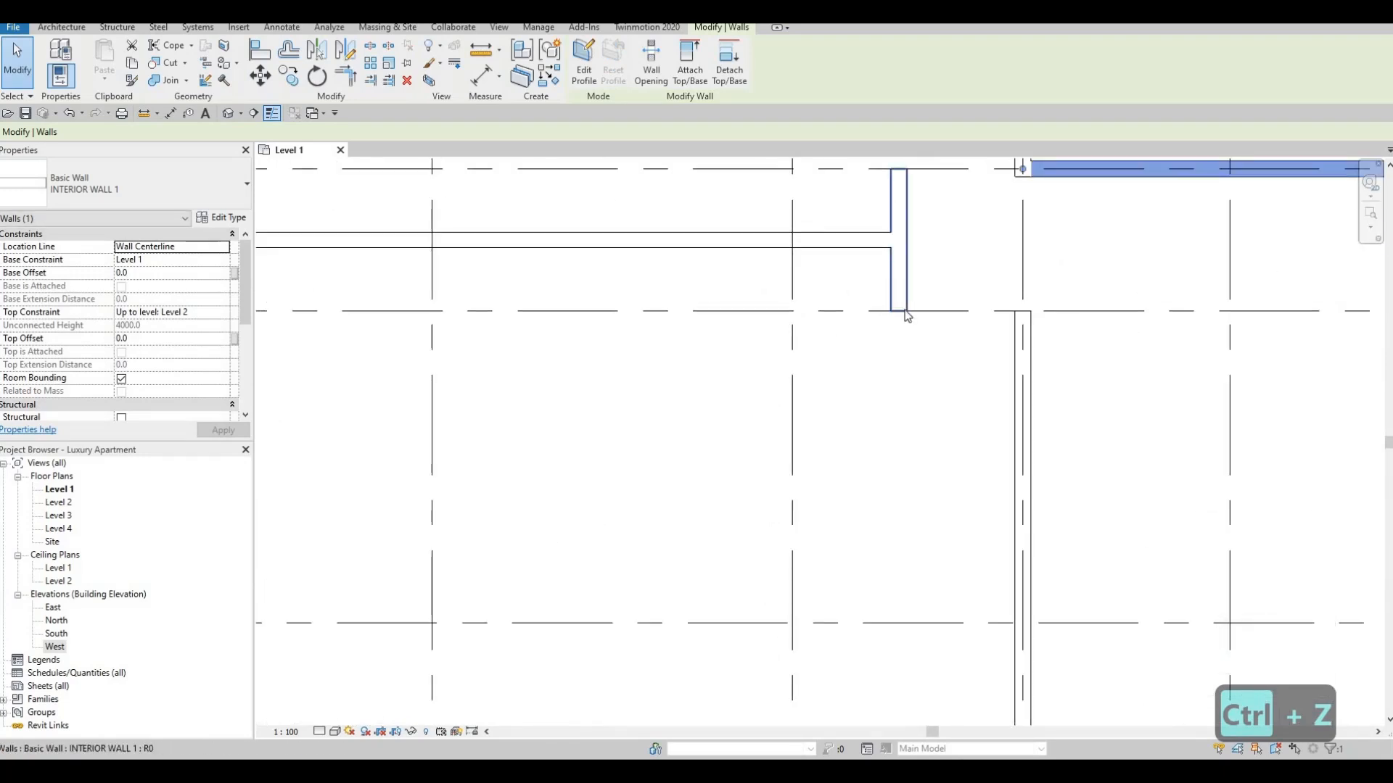
left_click(903, 310)
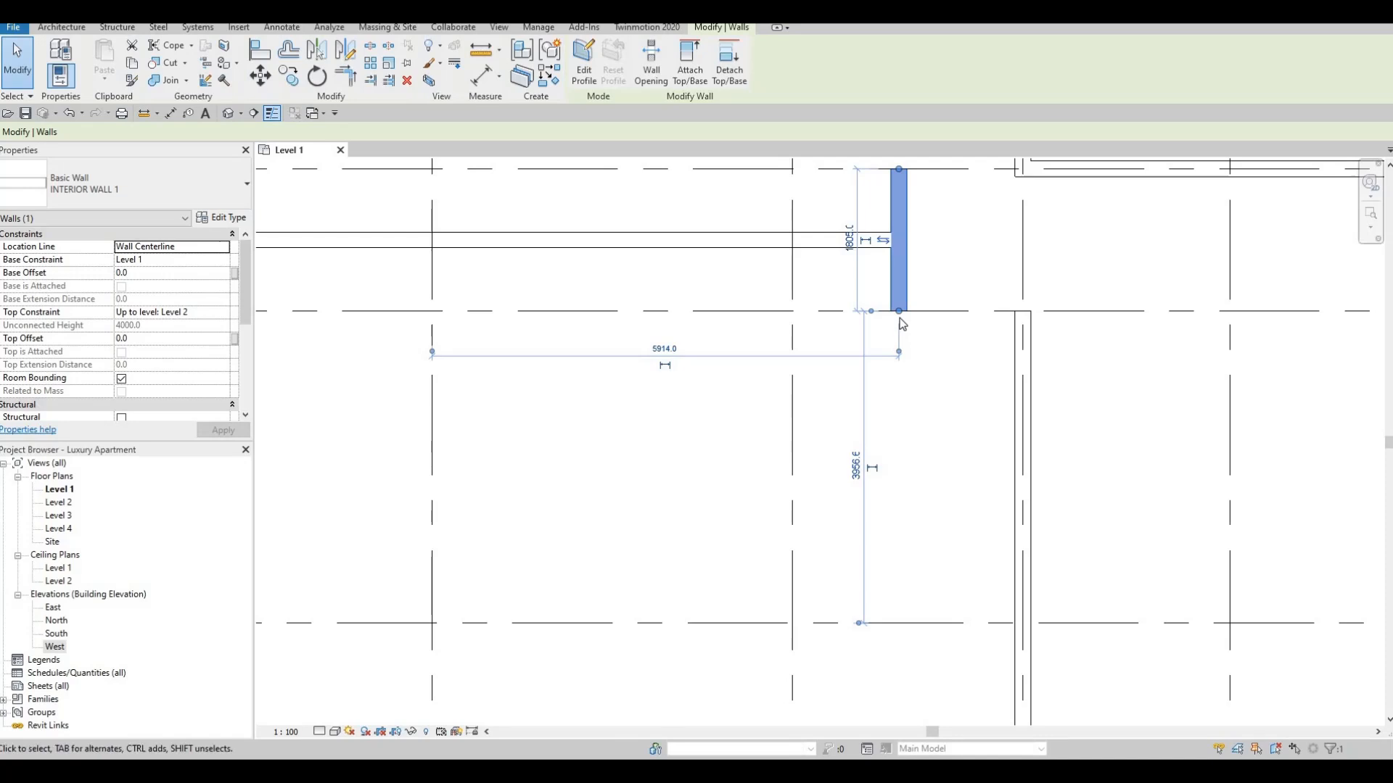
left_click_drag(898, 312, 898, 337)
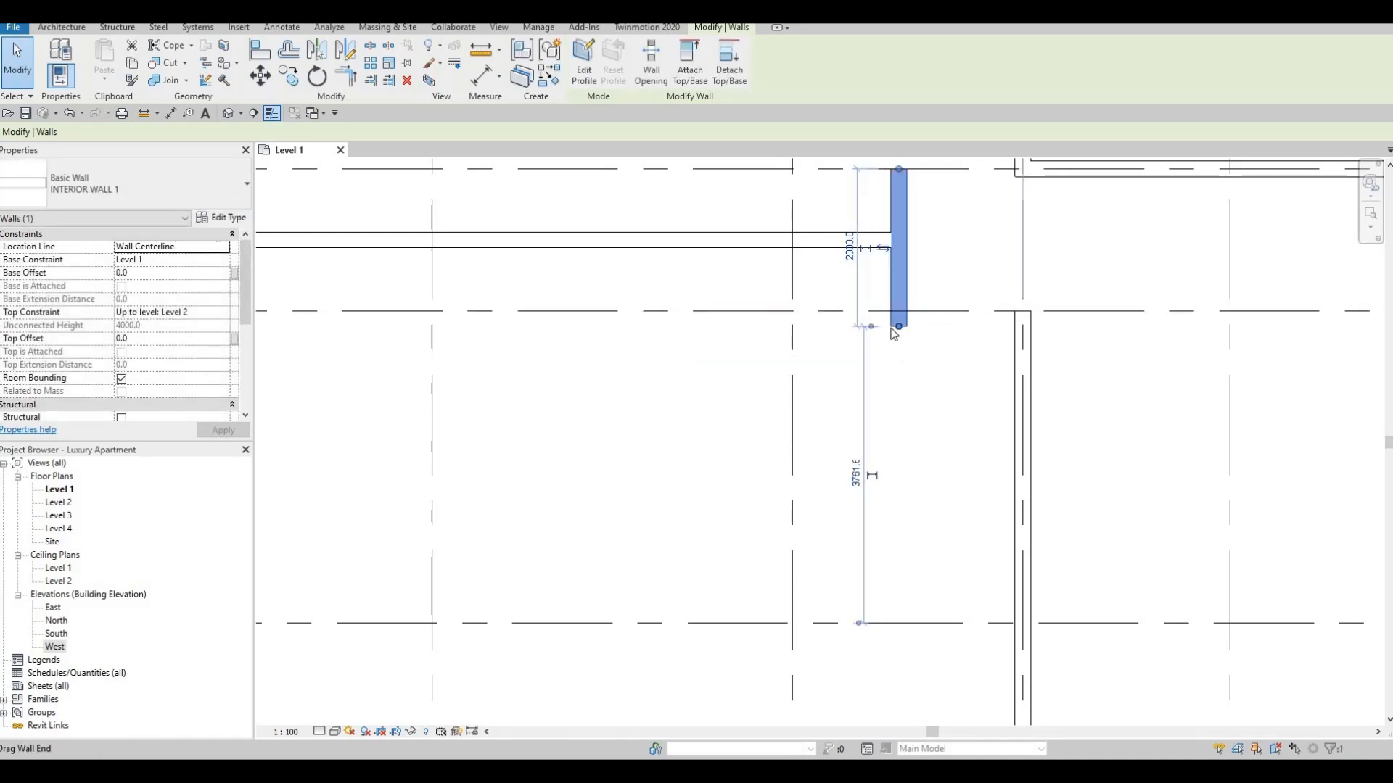
scroll(865, 257, "up", 4)
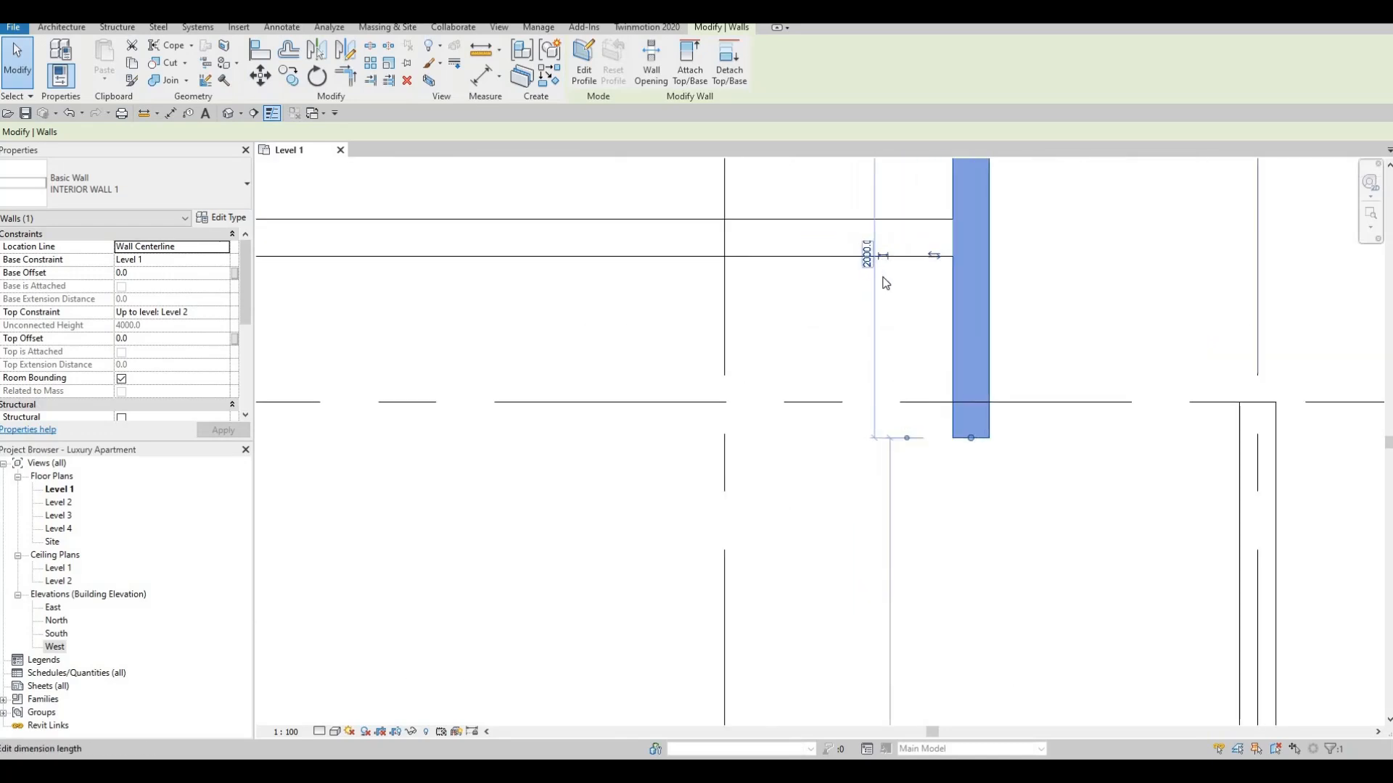
left_click_drag(973, 438, 904, 271)
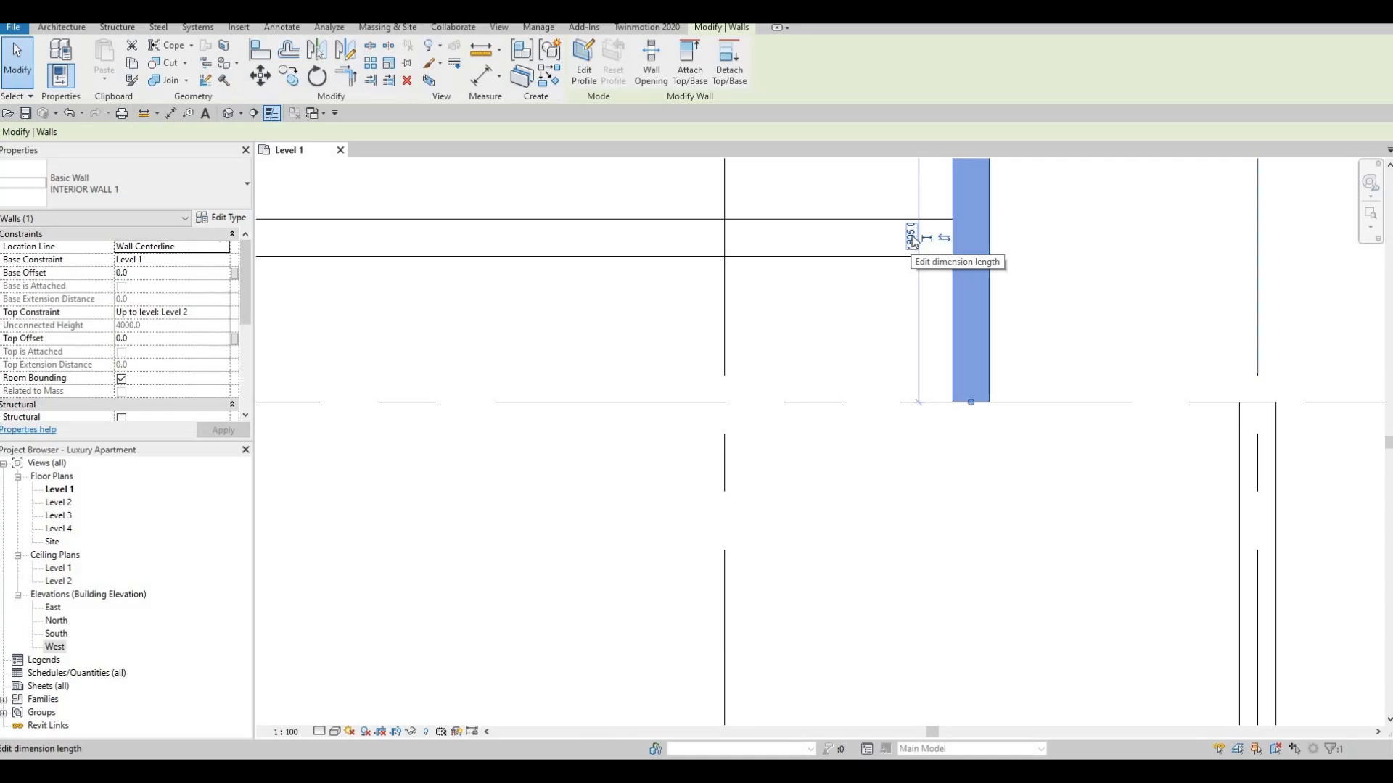
- Set the short vertical wall's length to 2205 mm
scroll(912, 239, "up", 3)
left_click(911, 237)
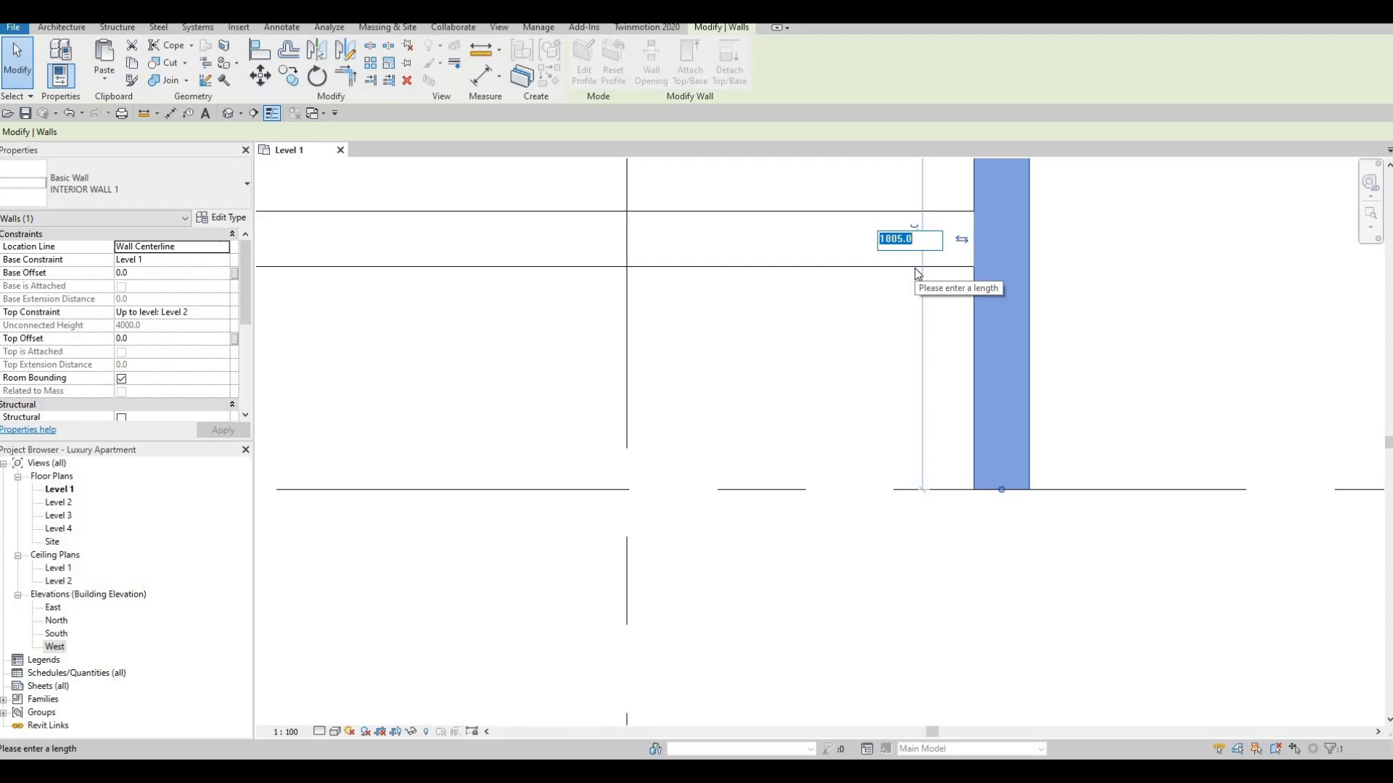
type("22")
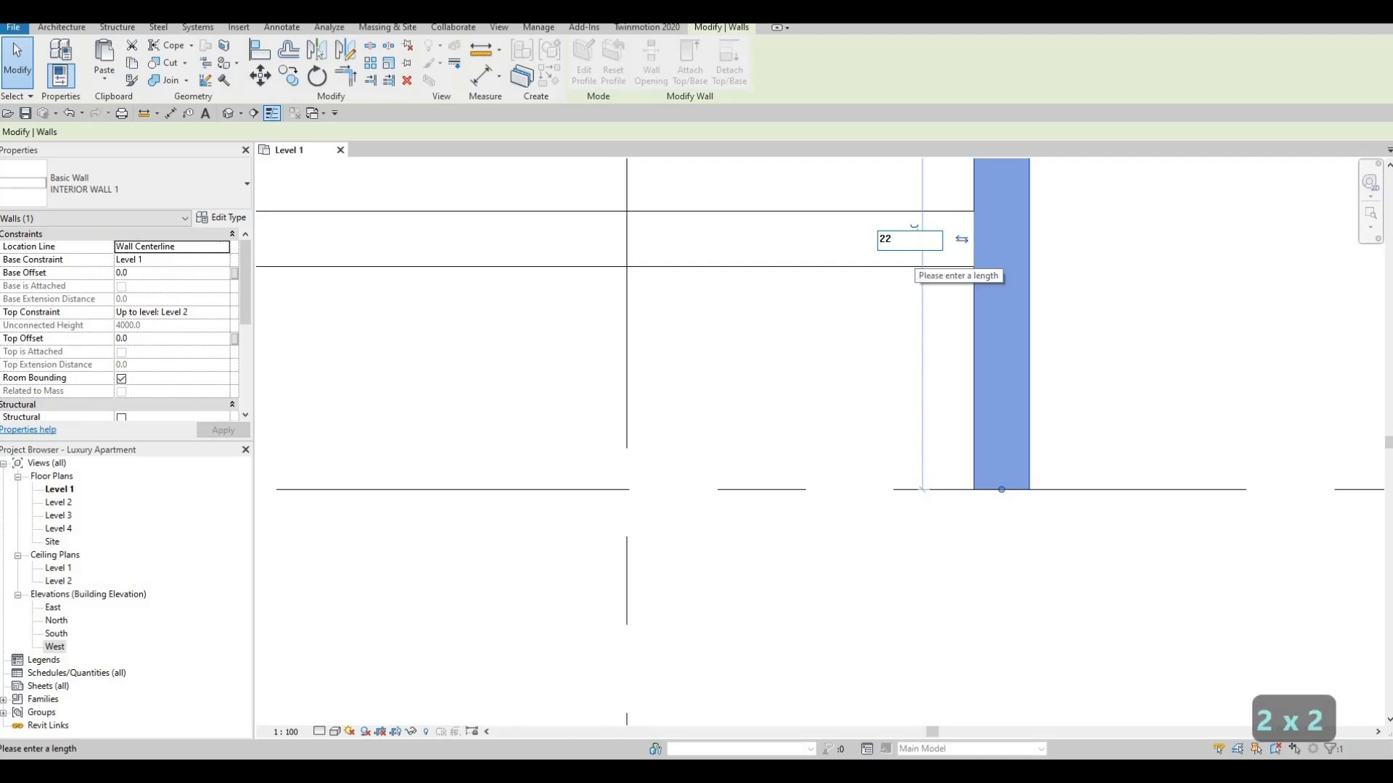
type("05")
key("Return")
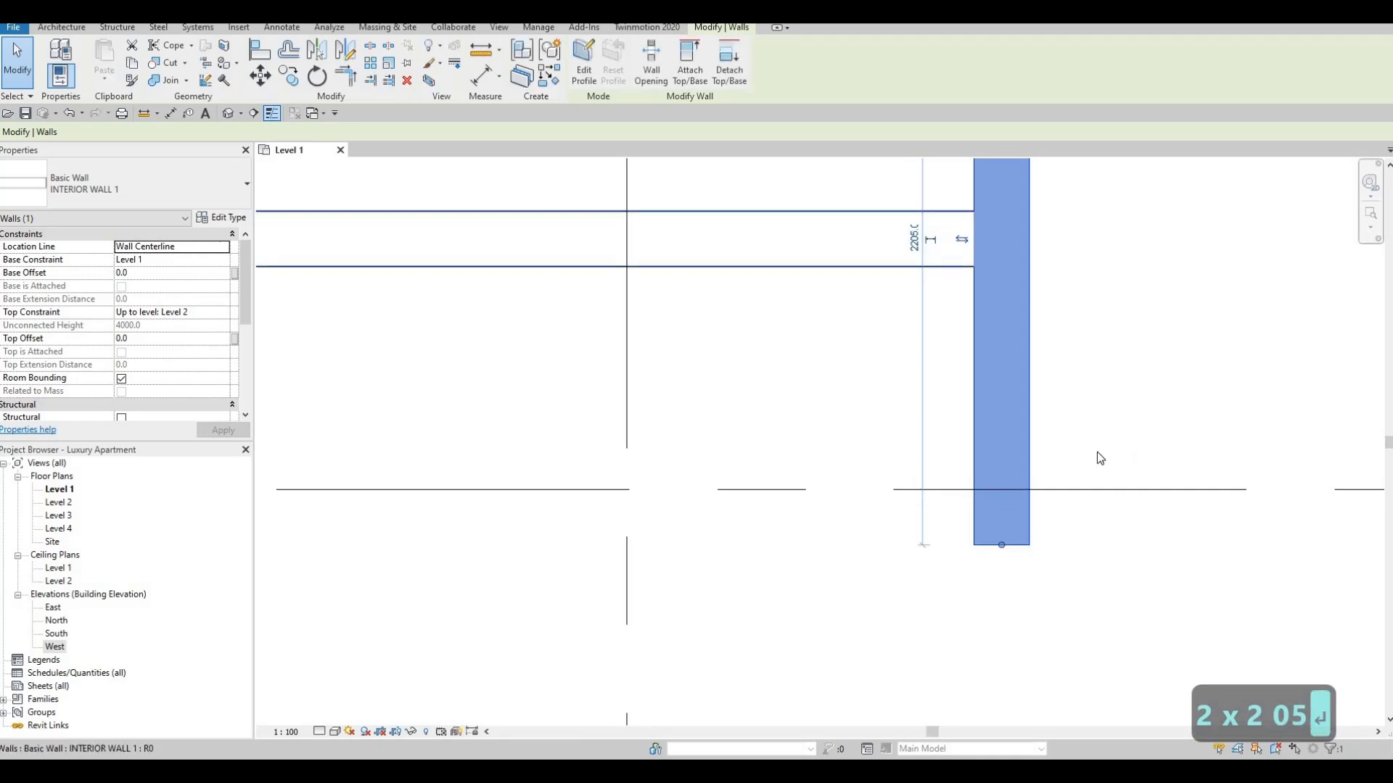
scroll(1097, 451, "down", 4)
middle_click_drag(1085, 465, 1032, 395)
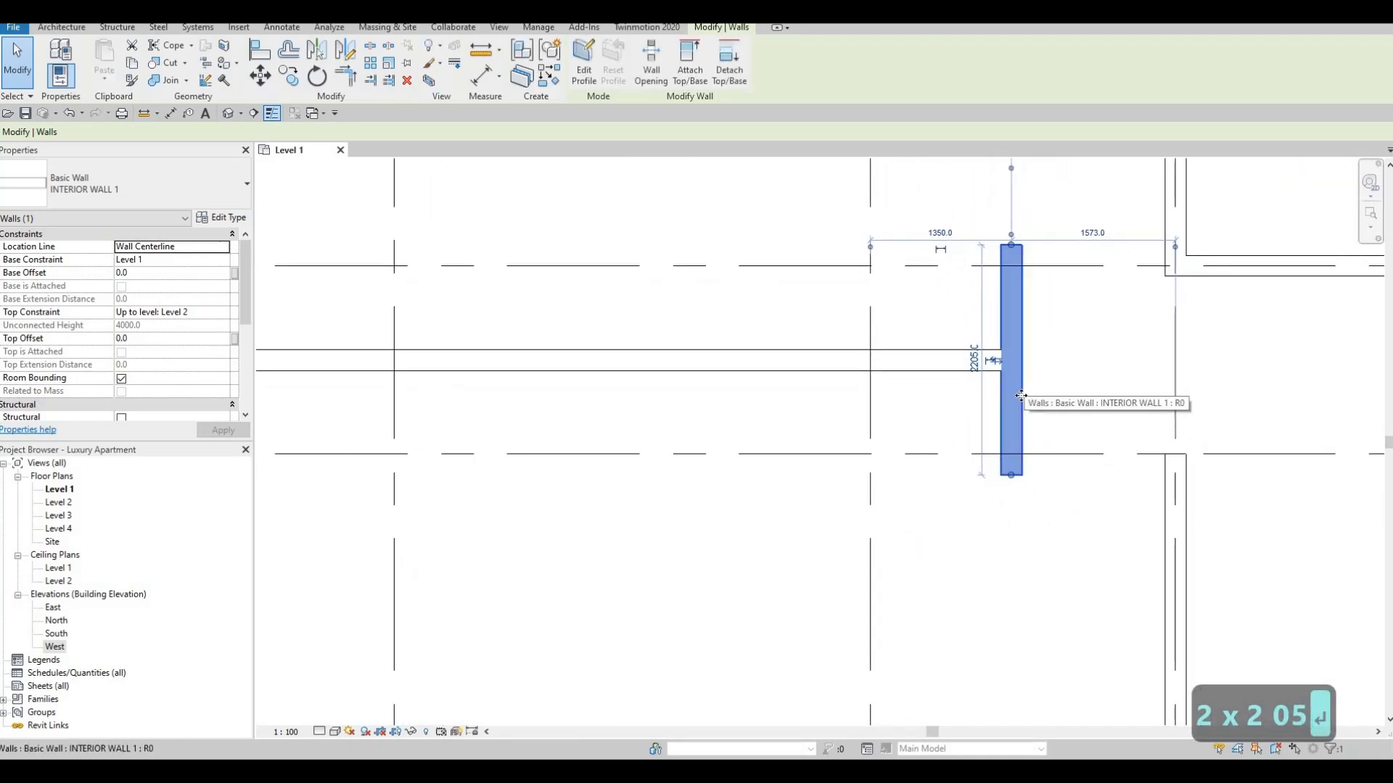
key("Escape")
key("Escape")
- Set the short vertical wall's length to 2605 mm
left_click(1022, 404)
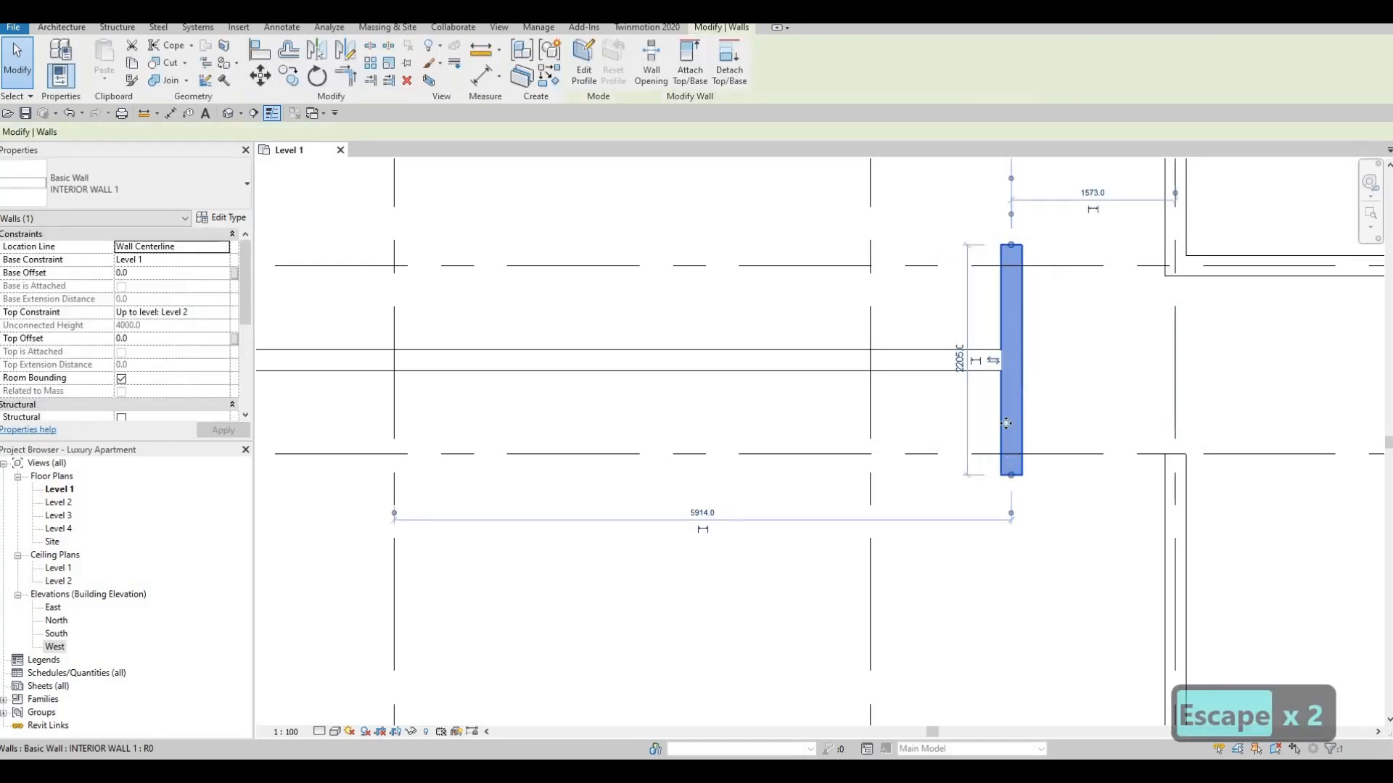
scroll(971, 367, "up", 2)
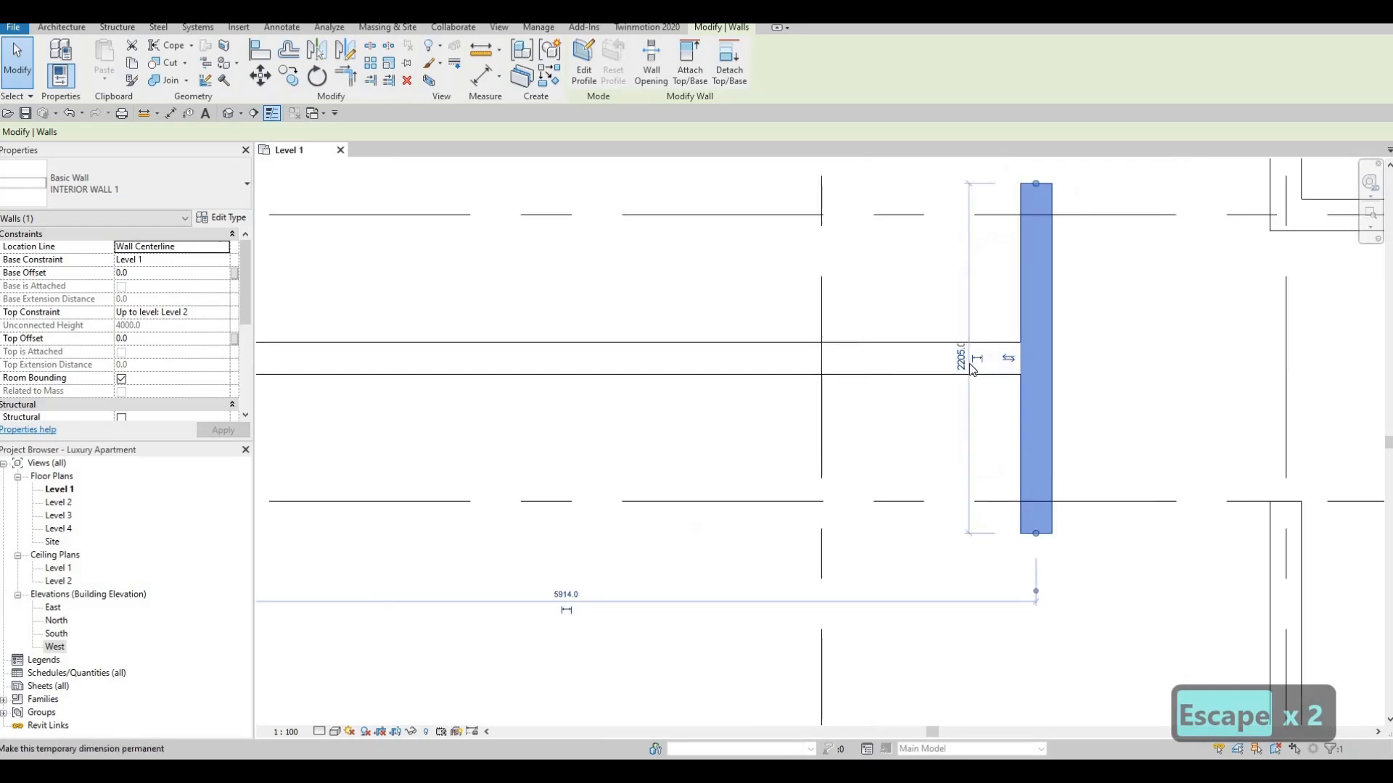
scroll(972, 368, "up", 2)
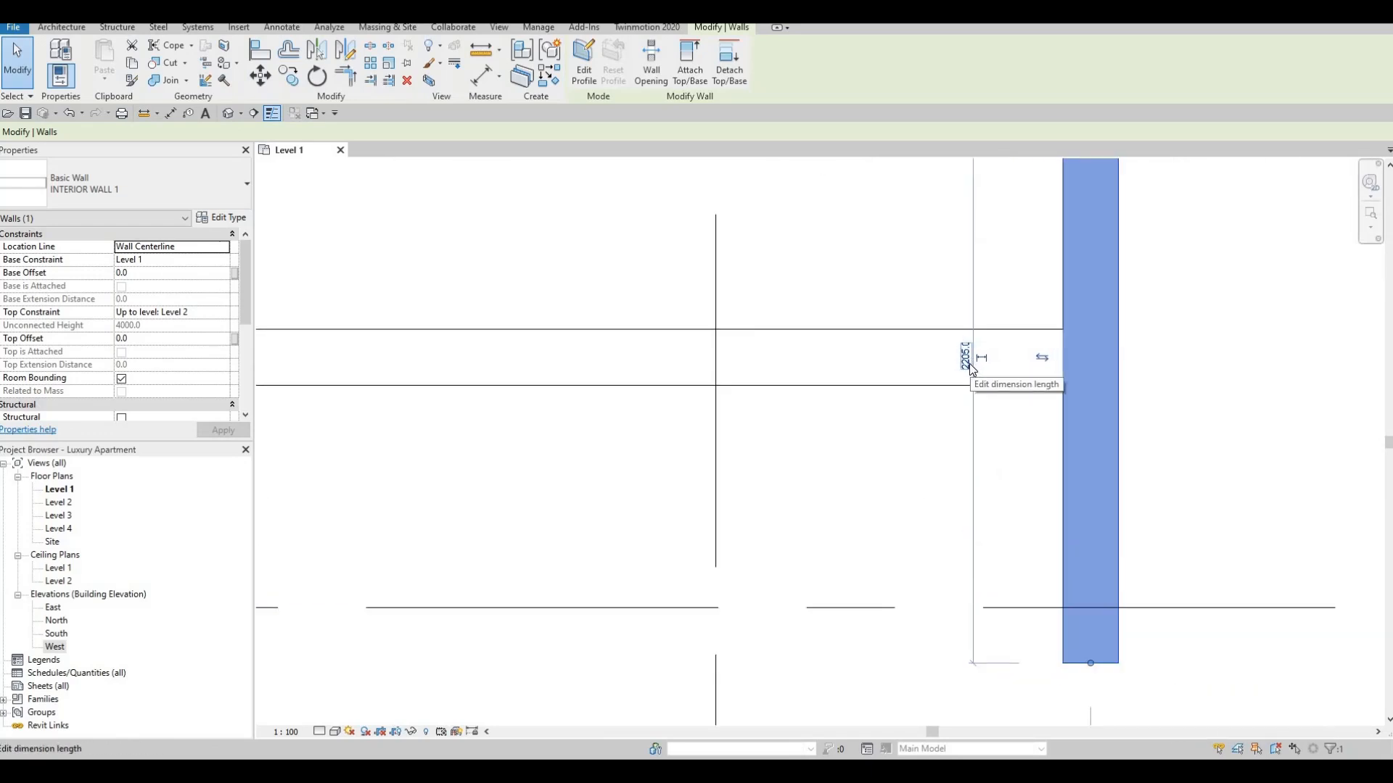
left_click(967, 359)
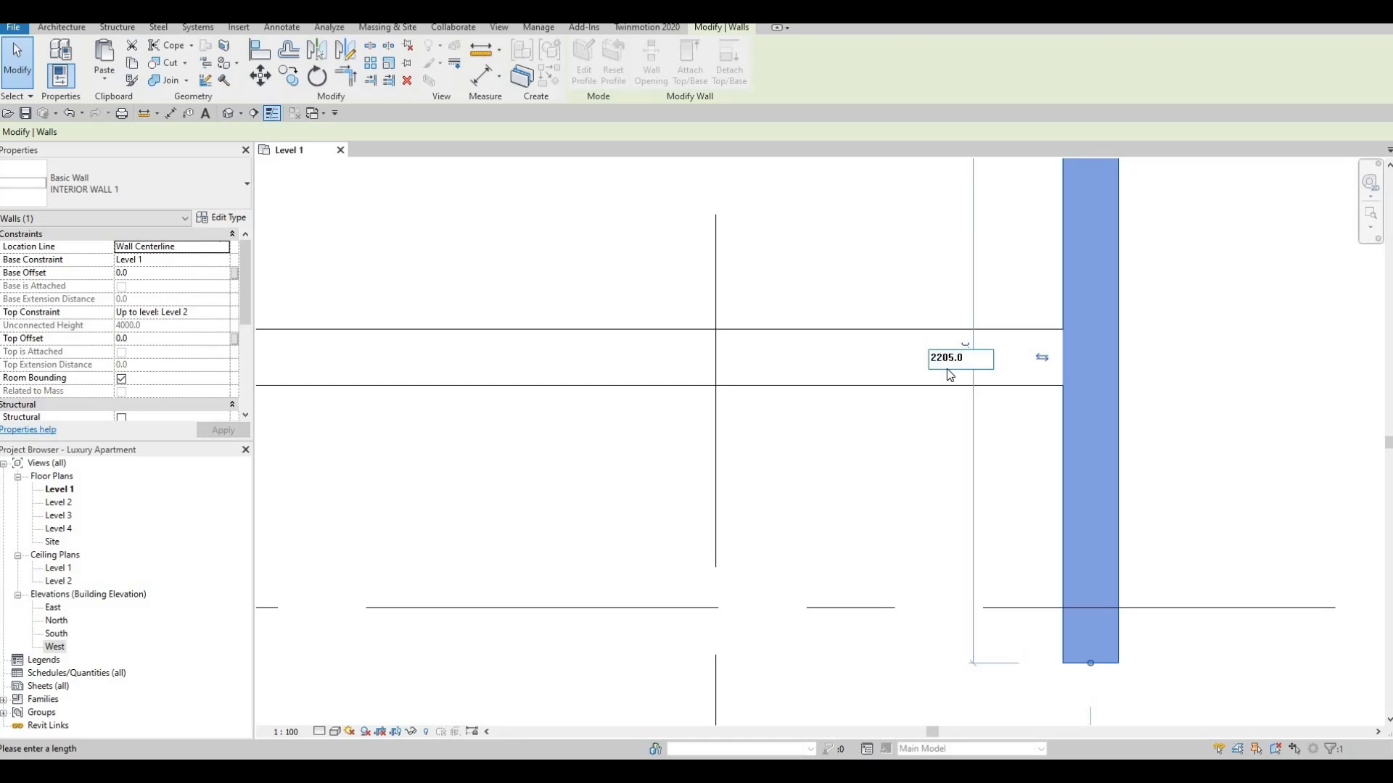
key("BackSpace")
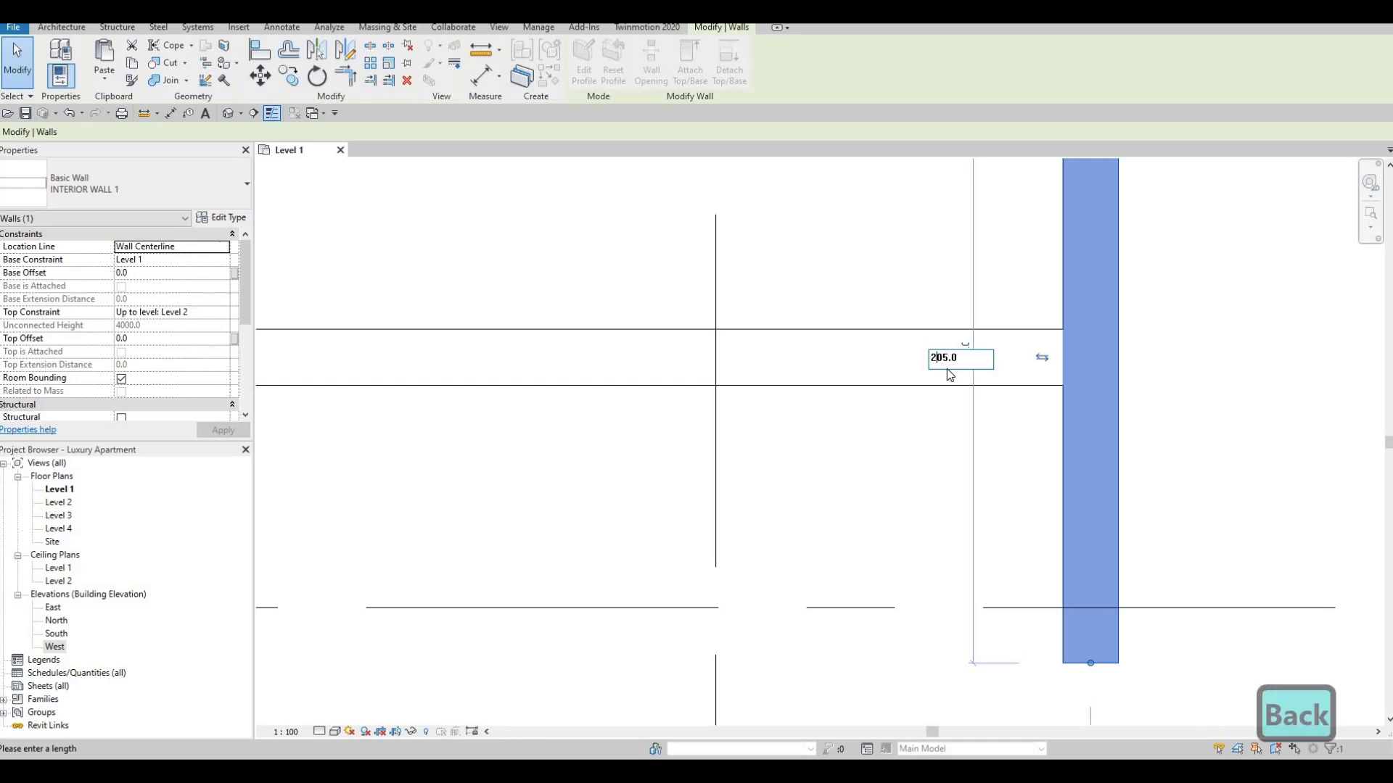
type("6")
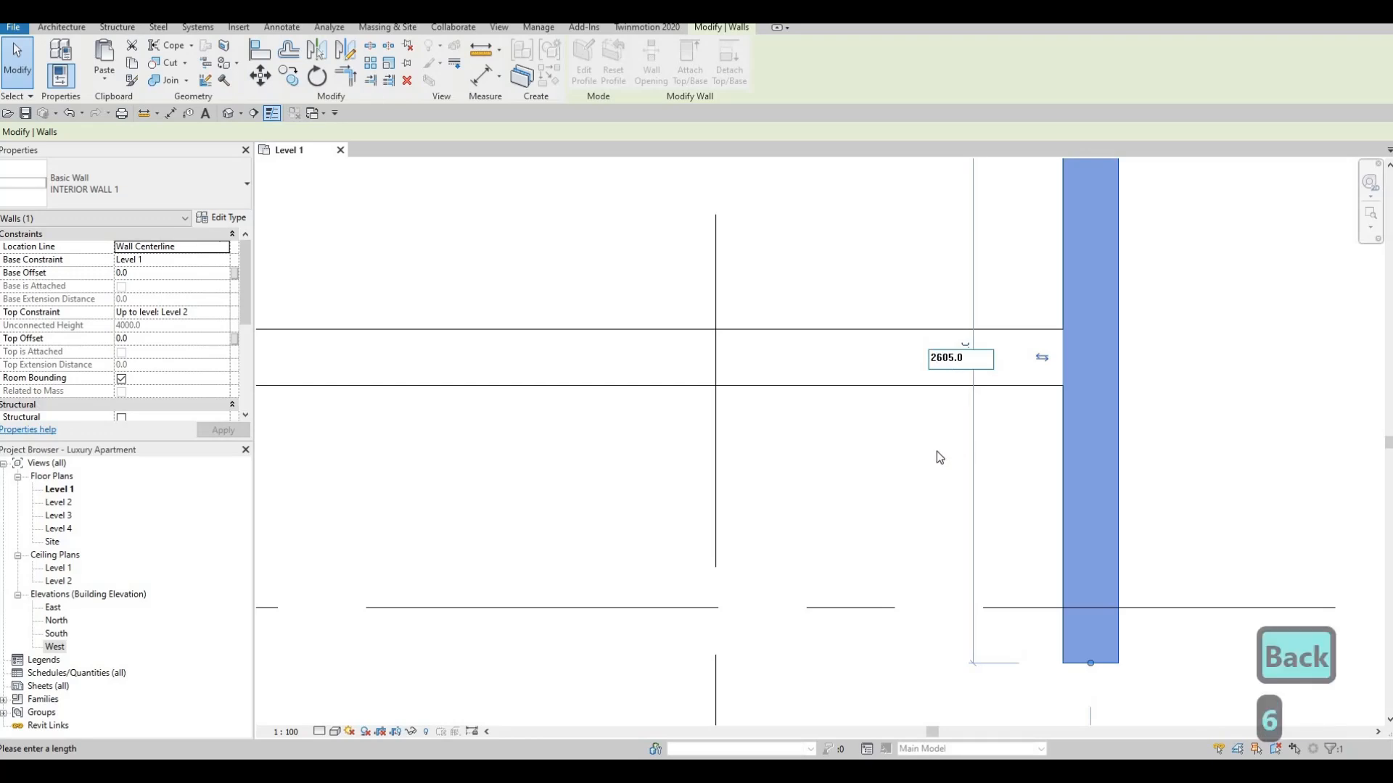
key("Return")
- Measure the distance from the short vertical wall's lower end to the nearby horizontal grid line with an aligned dimension
scroll(970, 499, "down", 3)
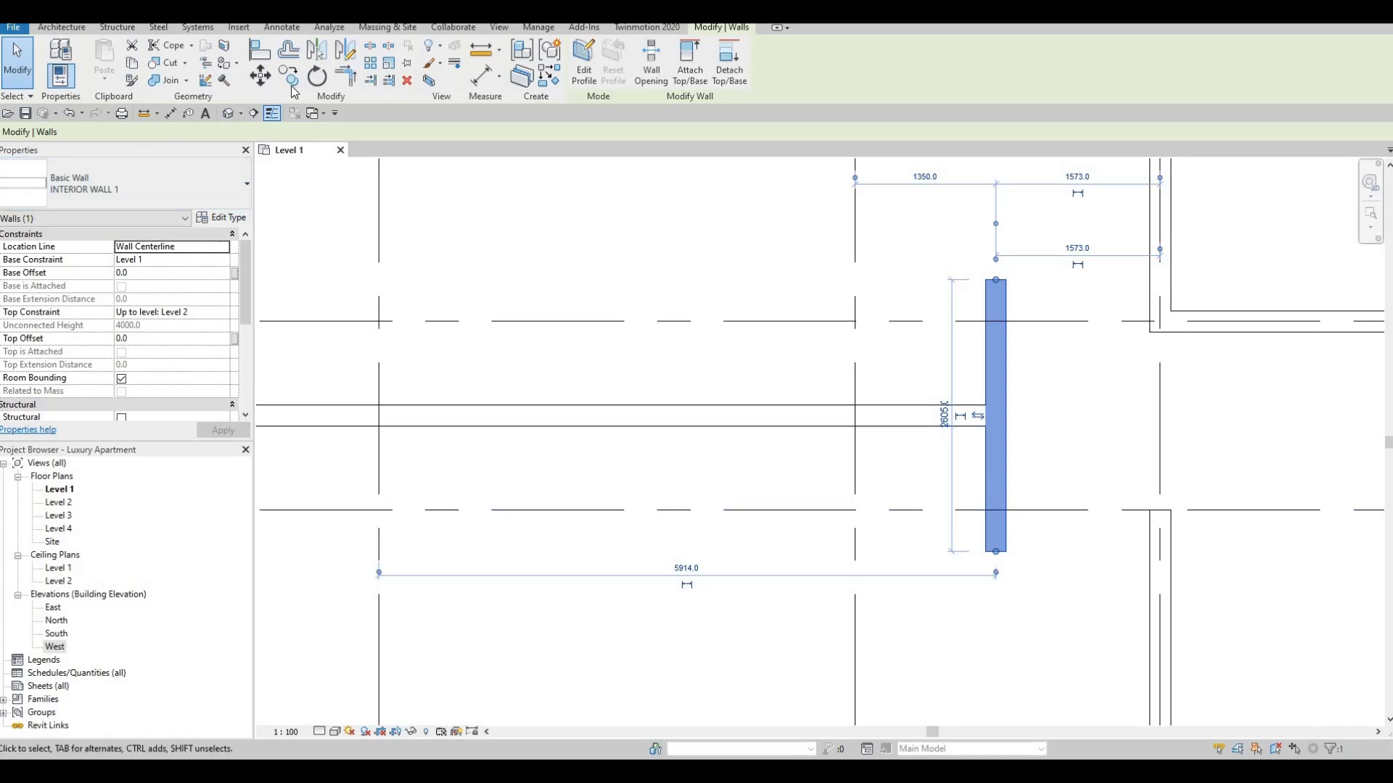
left_click(171, 114)
scroll(1015, 570, "up", 2)
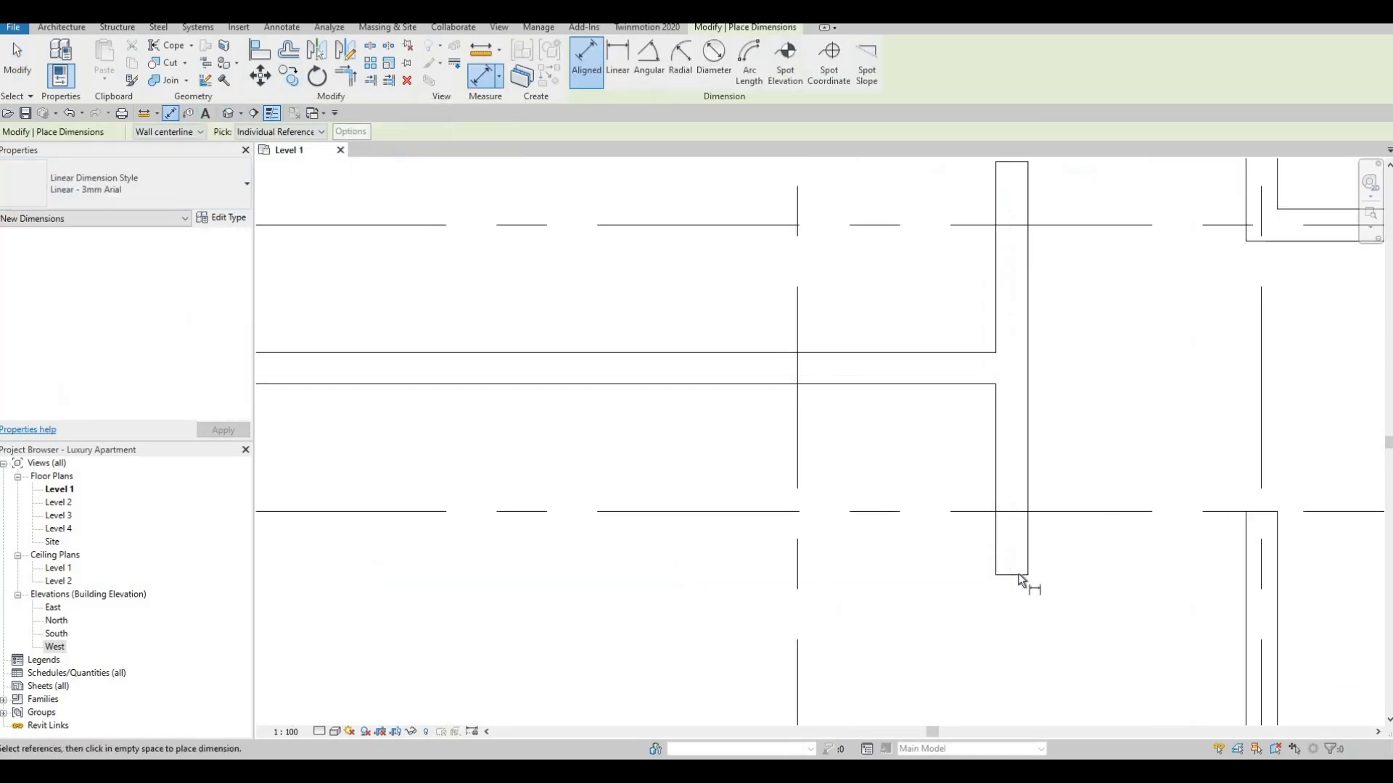
left_click(1043, 515)
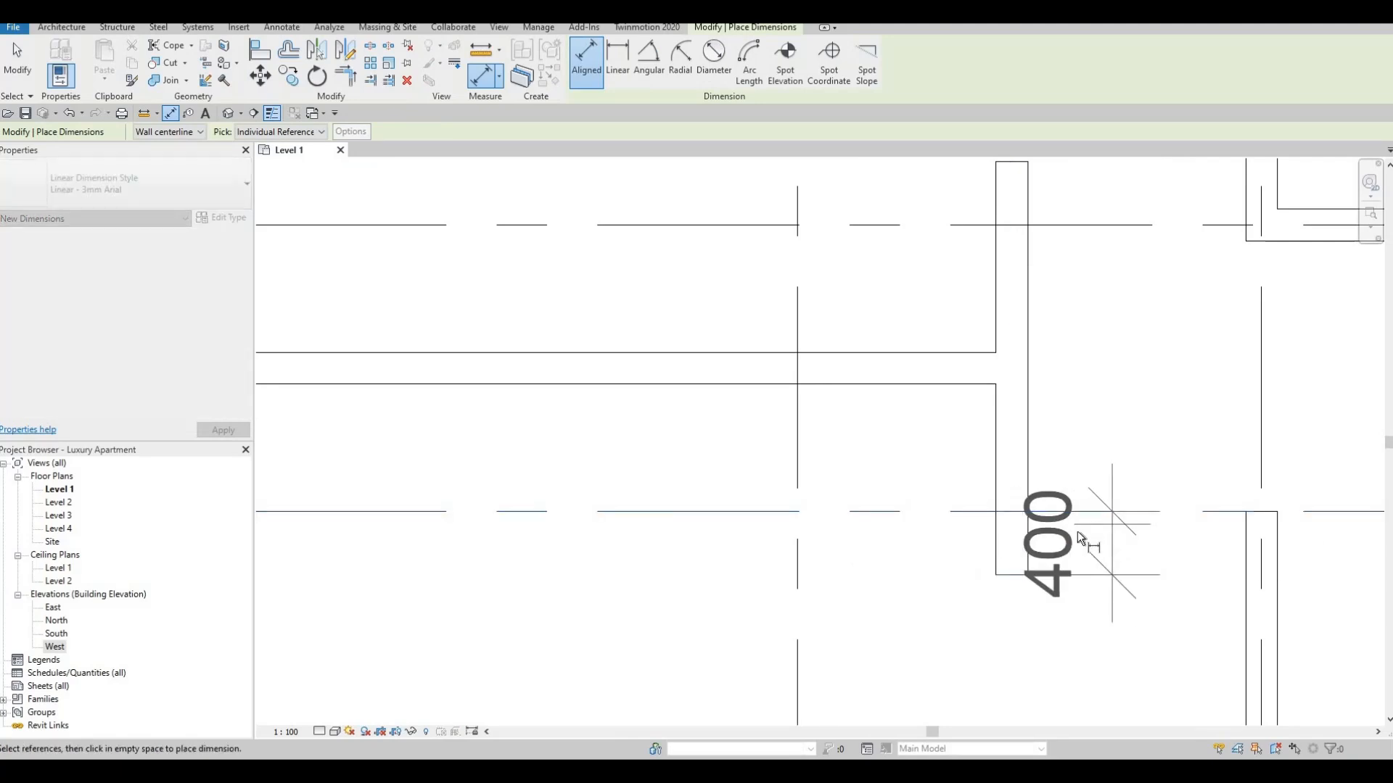
key("Escape")
key("Escape")
- Draw a horizontal INTERIOR WALL 1 of about 1473 mm from the short vertical wall's lower end to the facing long vertical wall
scroll(1008, 458, "down", 2)
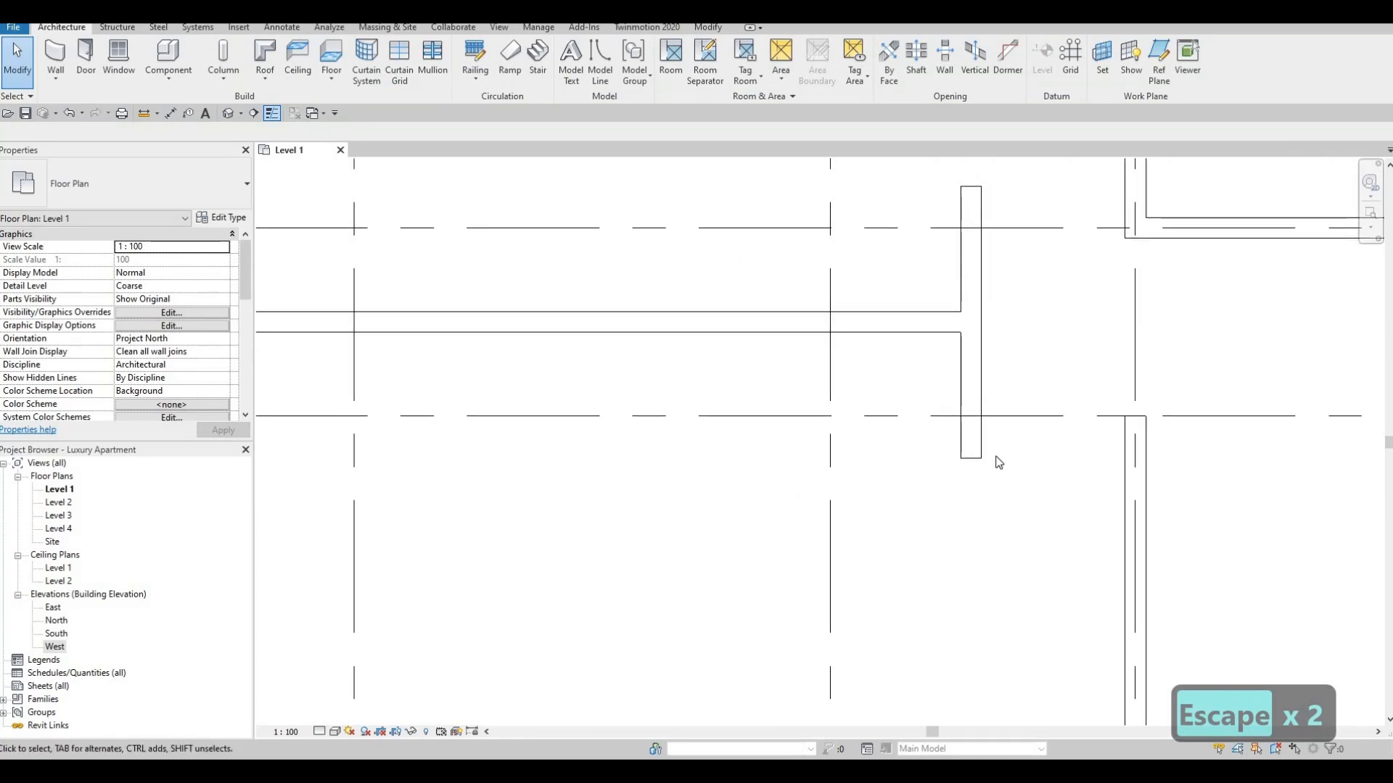
left_click(983, 457)
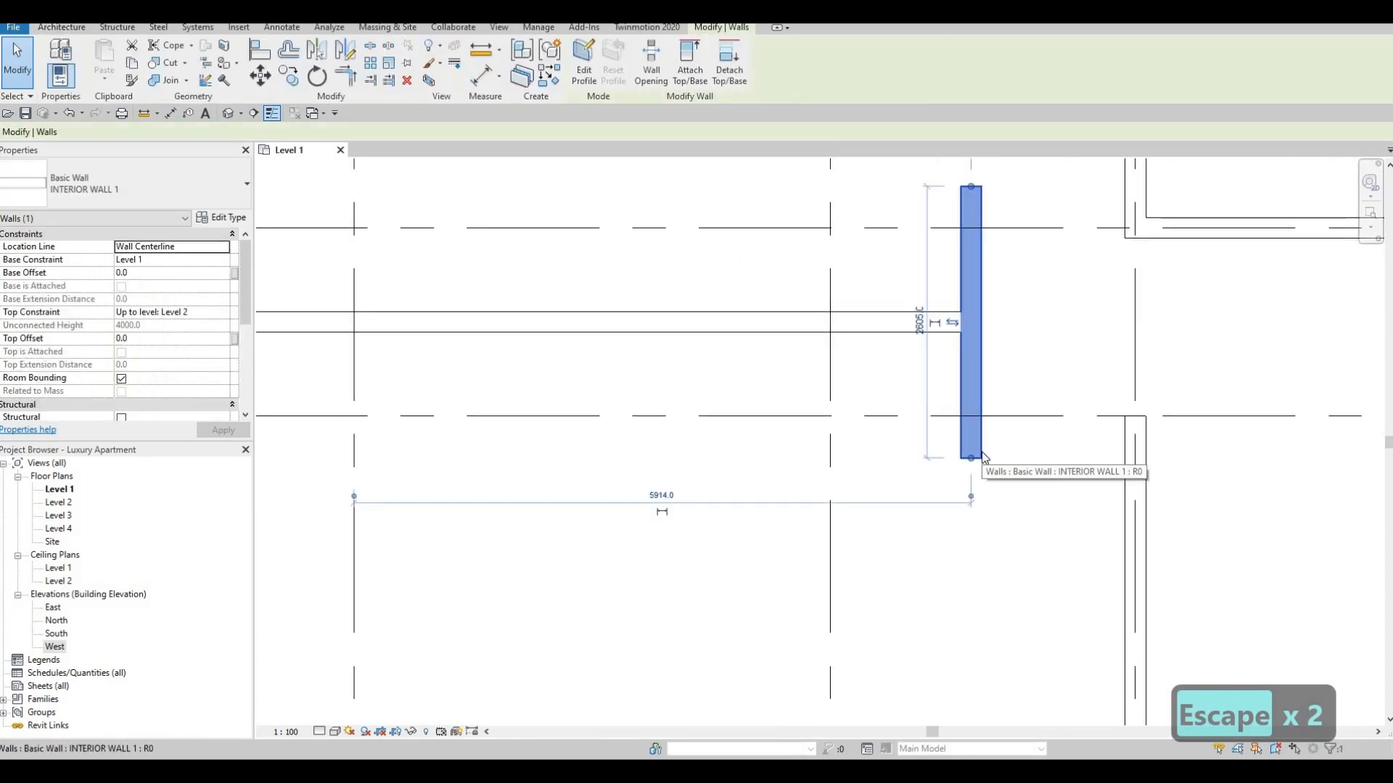
key("c")
key("s")
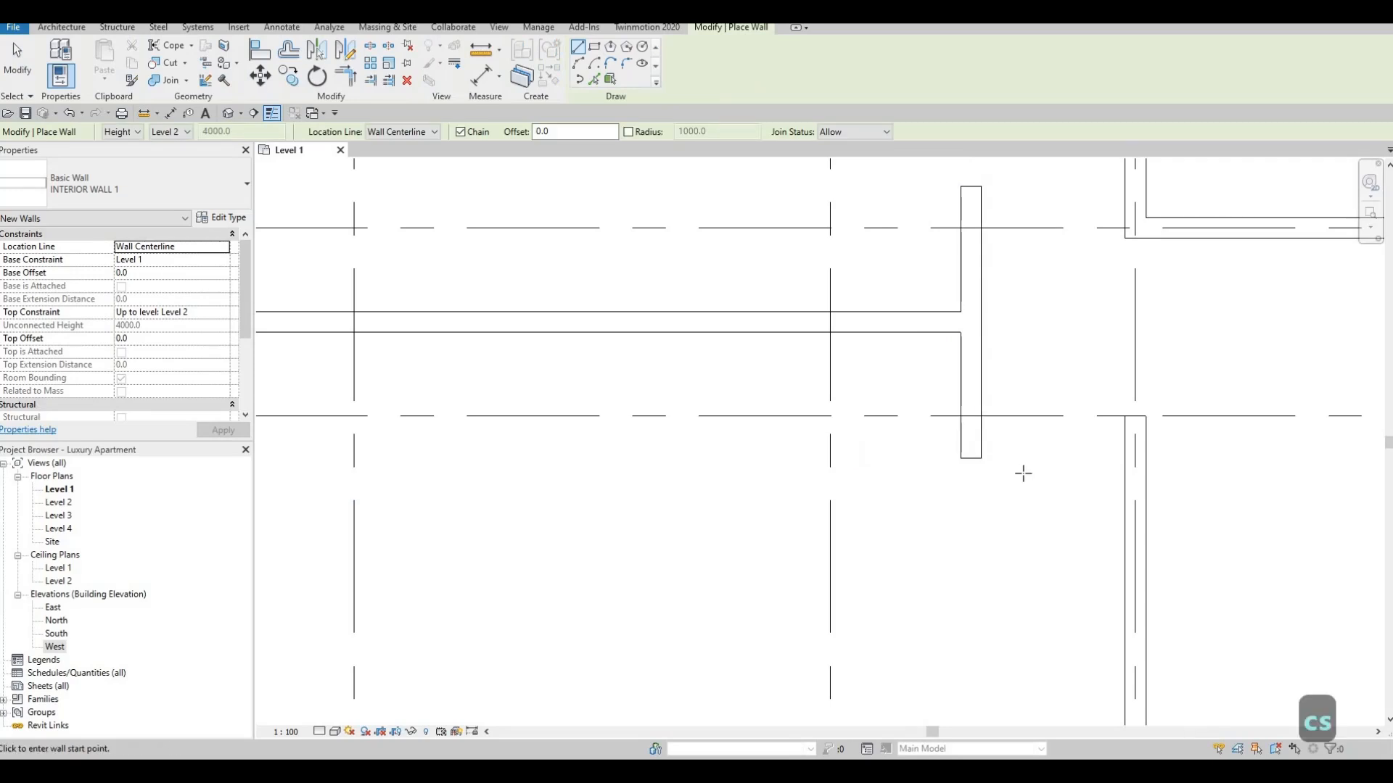
left_click(972, 458)
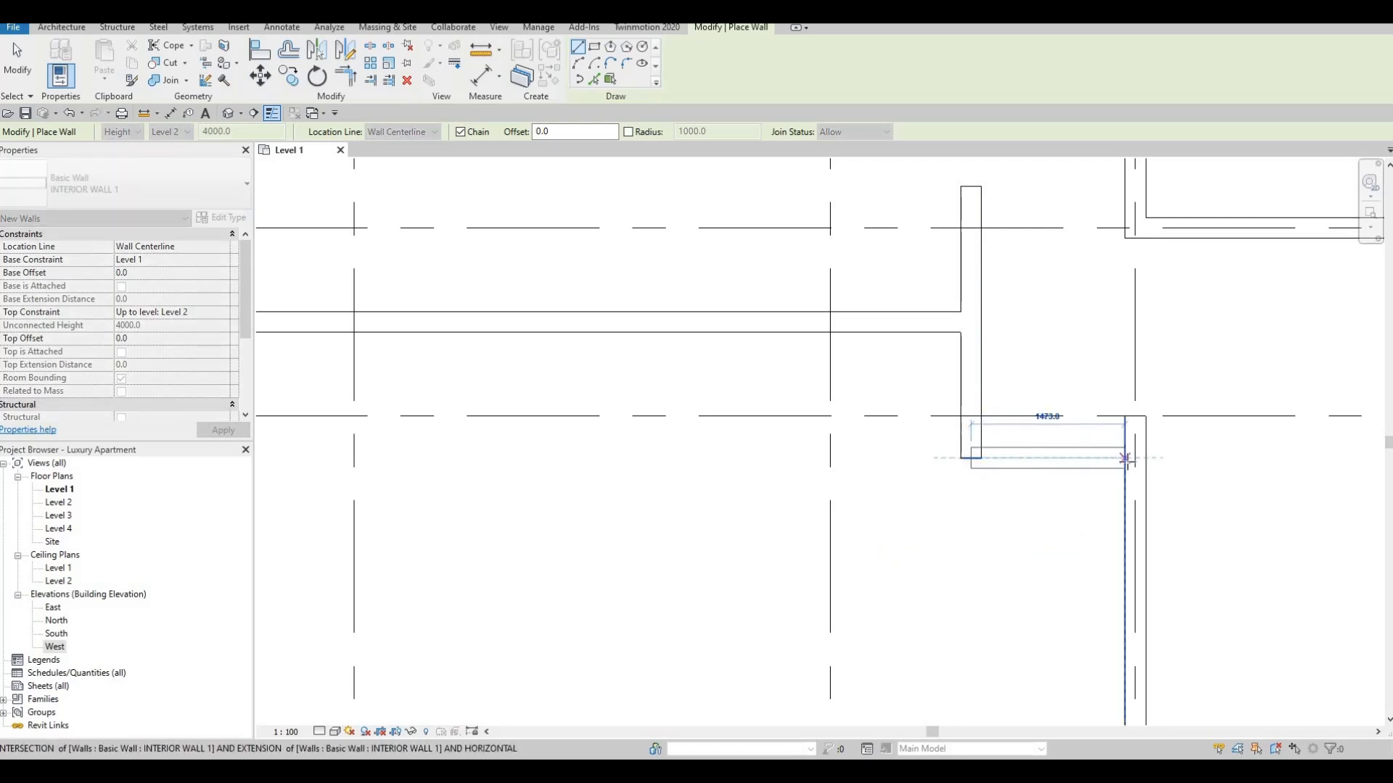
left_click(1082, 470)
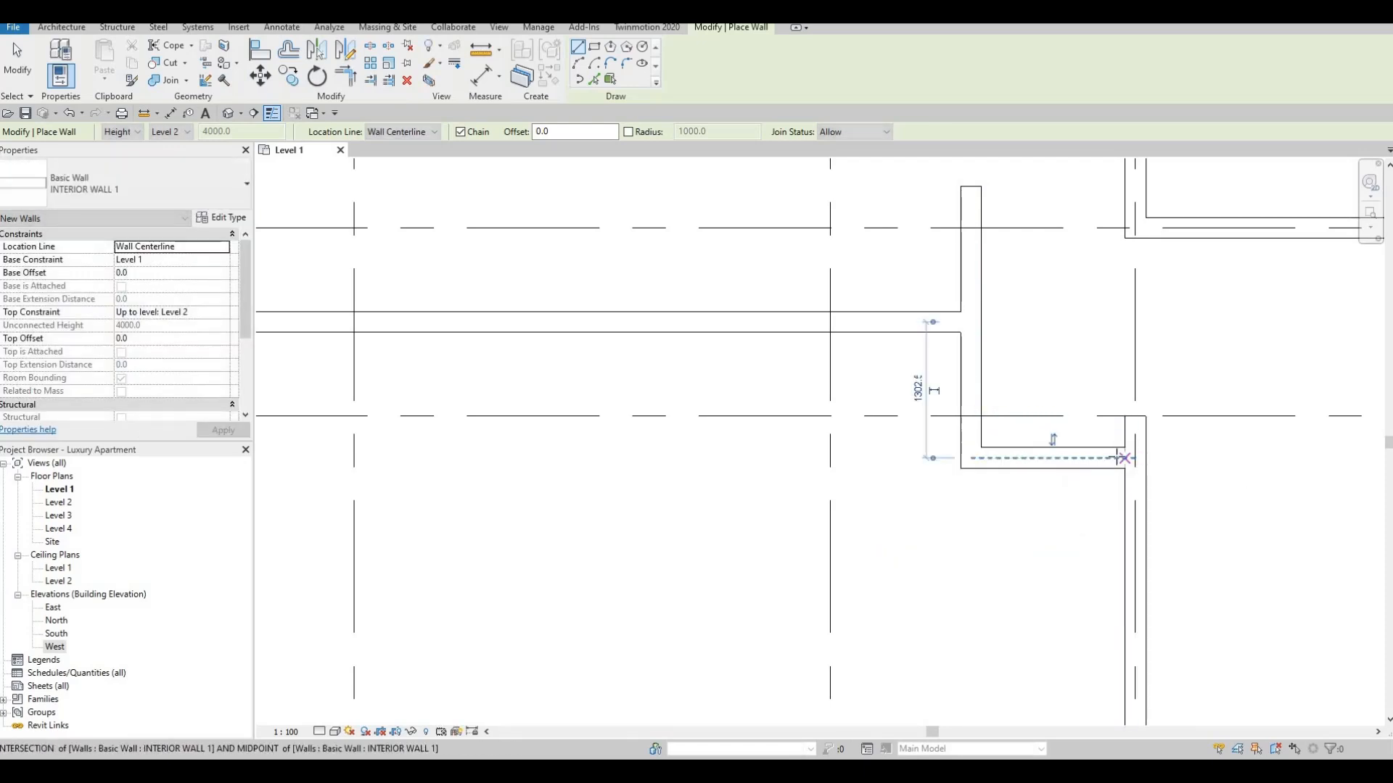
middle_click_drag(1047, 487, 1053, 421)
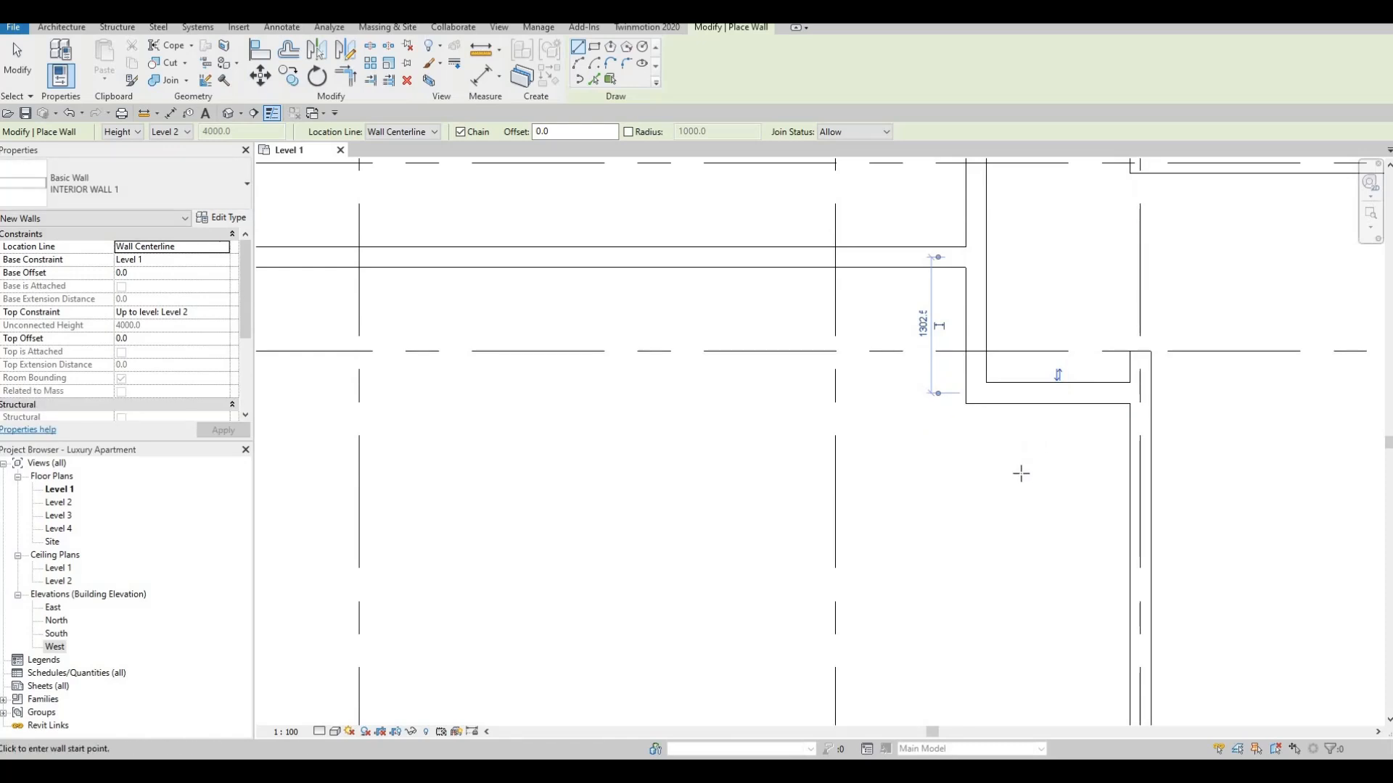
middle_click_drag(971, 356, 973, 339)
key("Escape")
key("Escape")
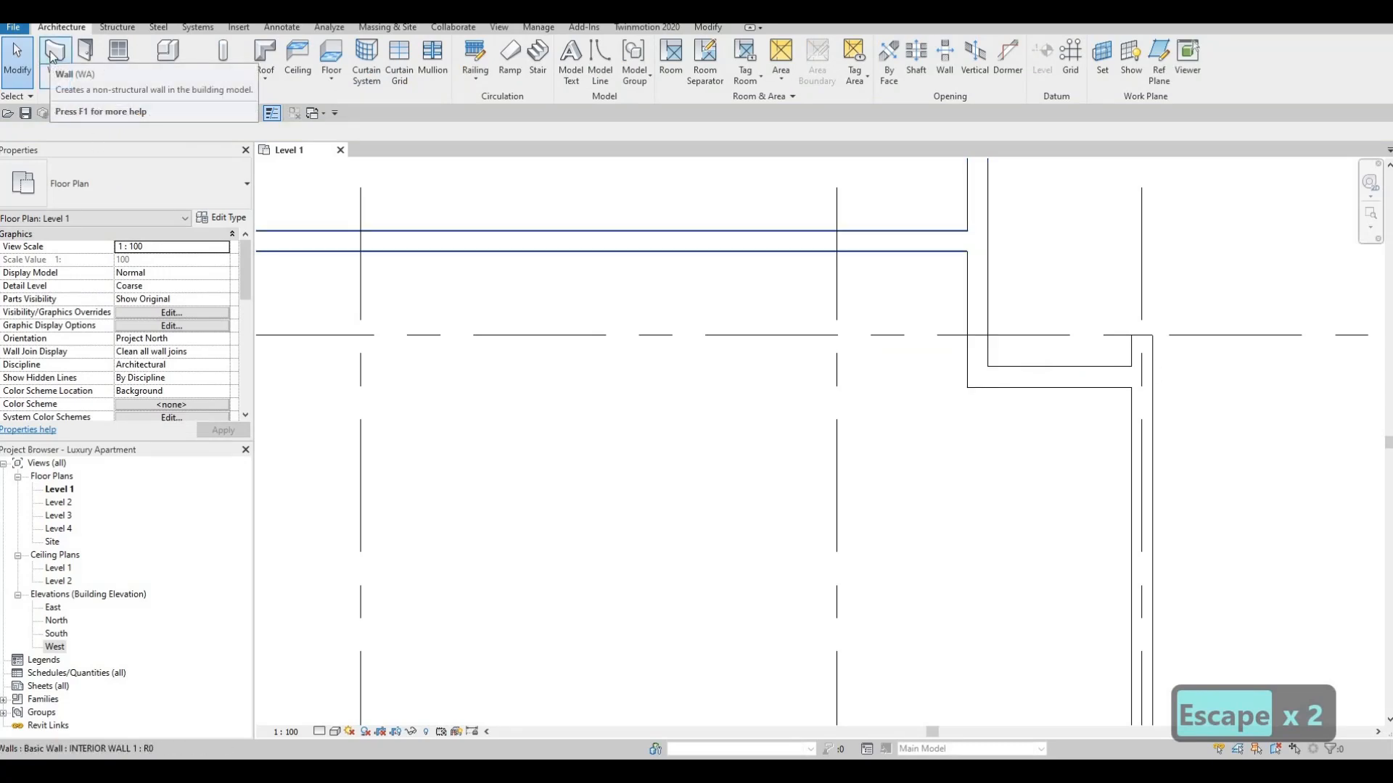
- Draw a horizontal INTERIOR WALL 1 stub 1700 mm long from the long vertical wall, about 1600 mm below the connecting wall
key("w")
key("a")
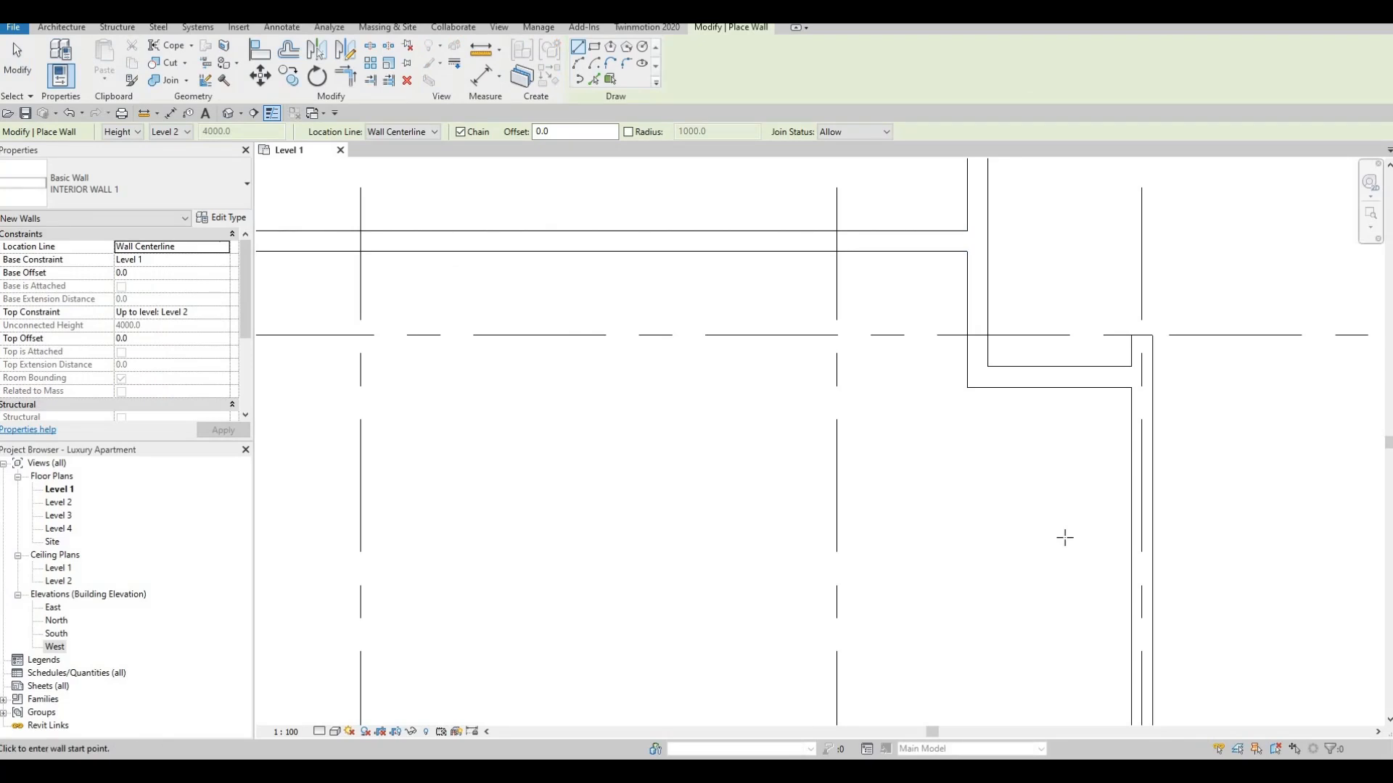
left_click(1134, 540)
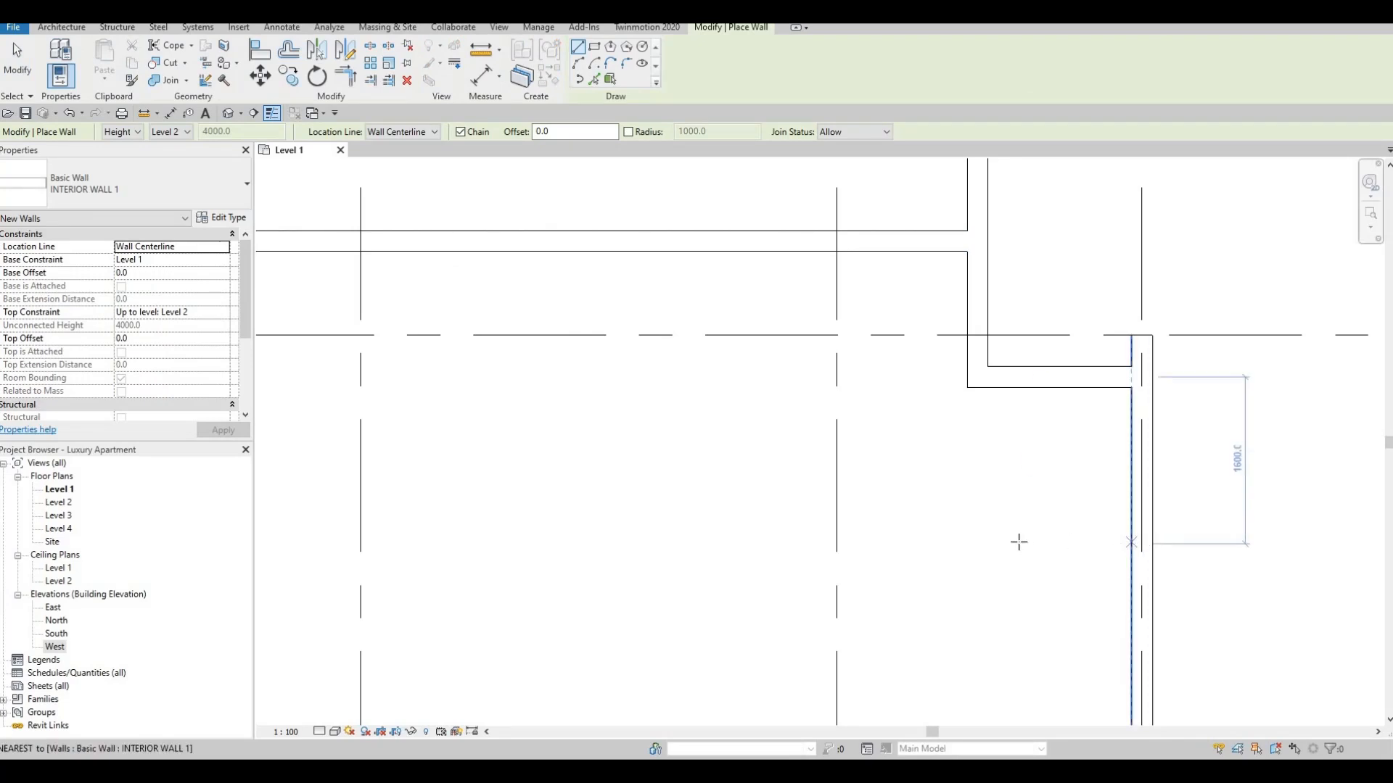
left_click(960, 543)
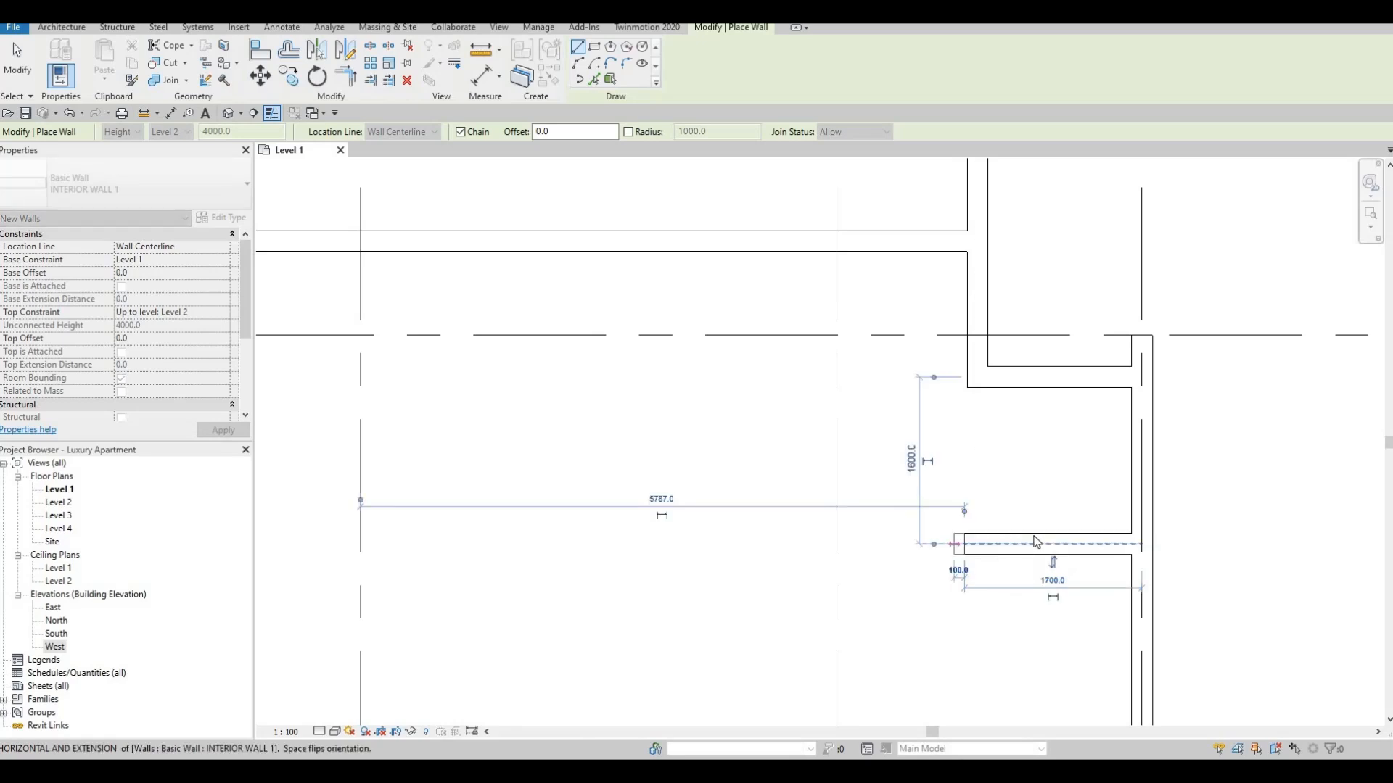
key("Escape")
key("Escape")
key("Escape")
- Set the distance between the 1700 mm stub wall and the connecting wall above it to 1523 mm
left_click(1036, 542)
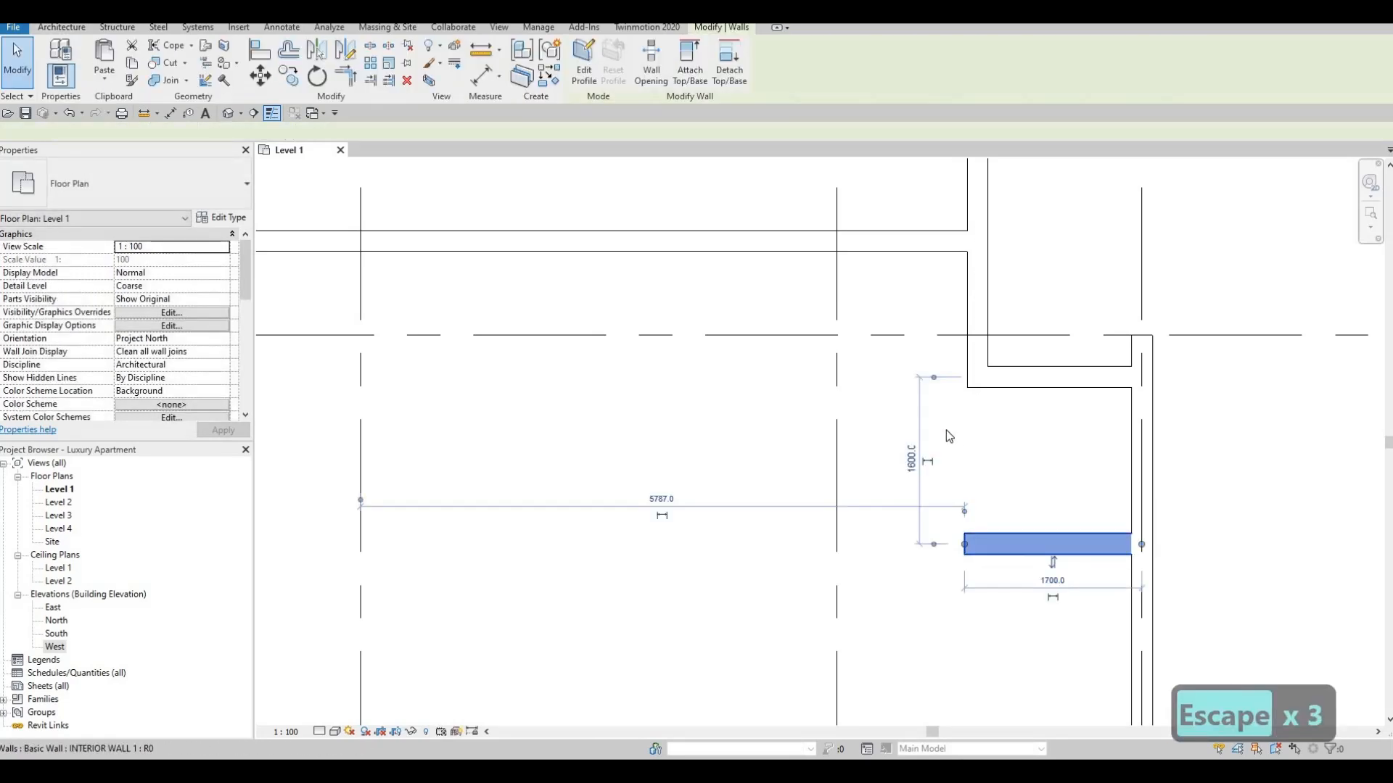
left_click(911, 462)
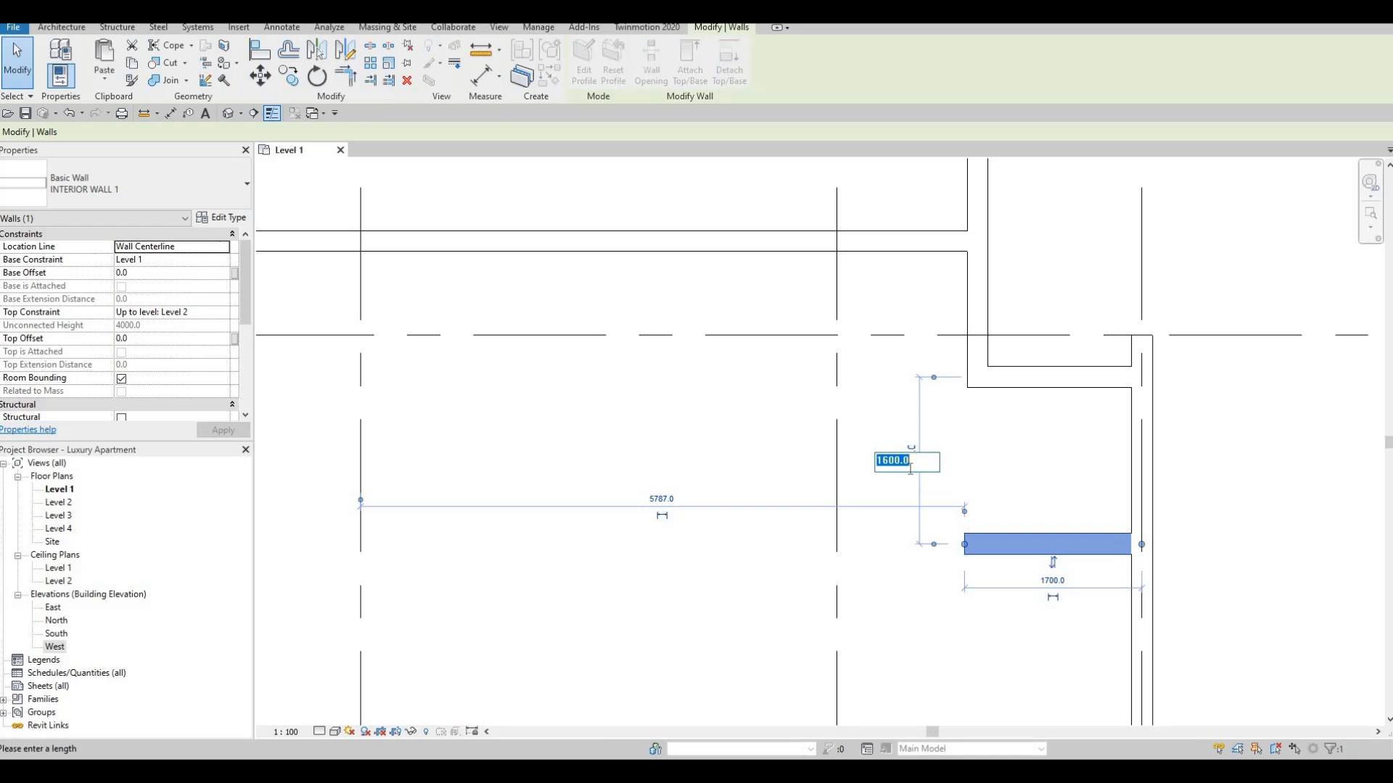
type("15")
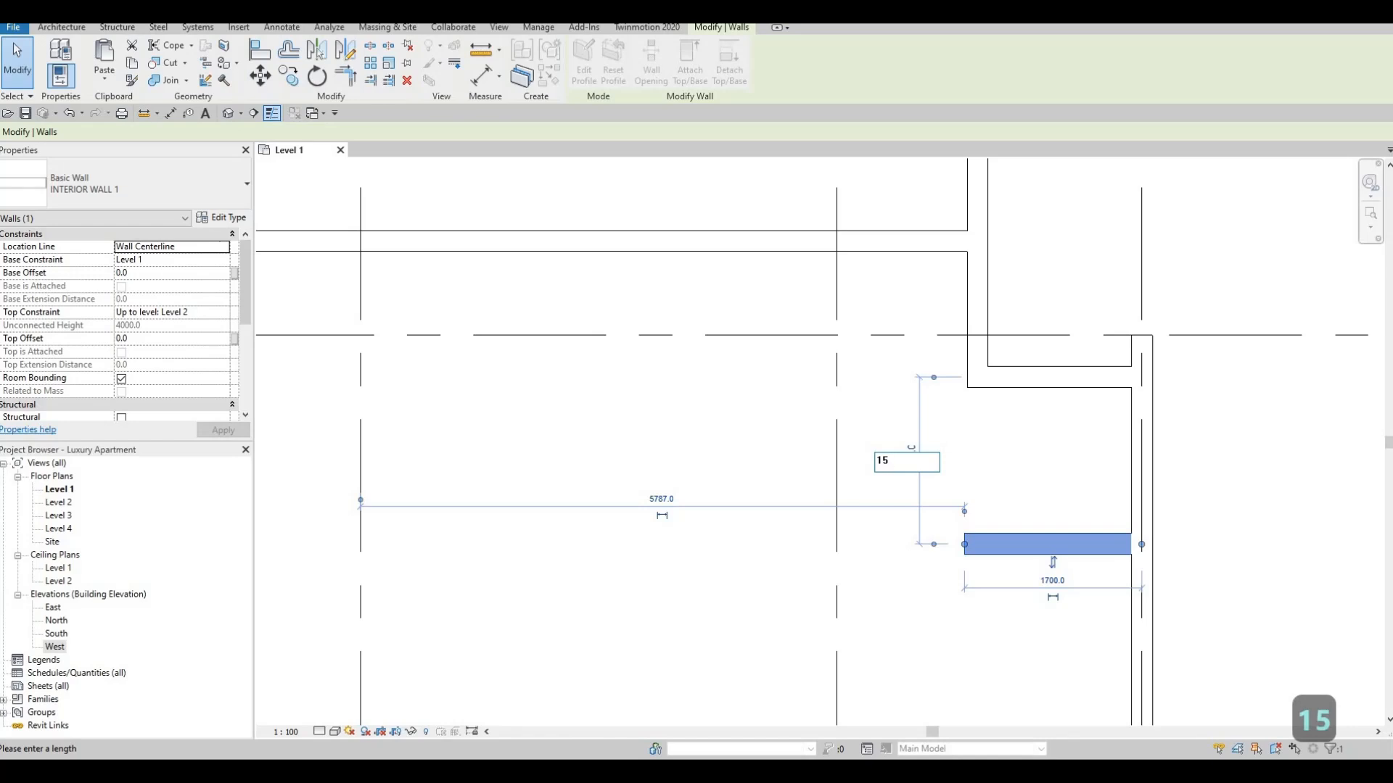
type("23")
key("Return")
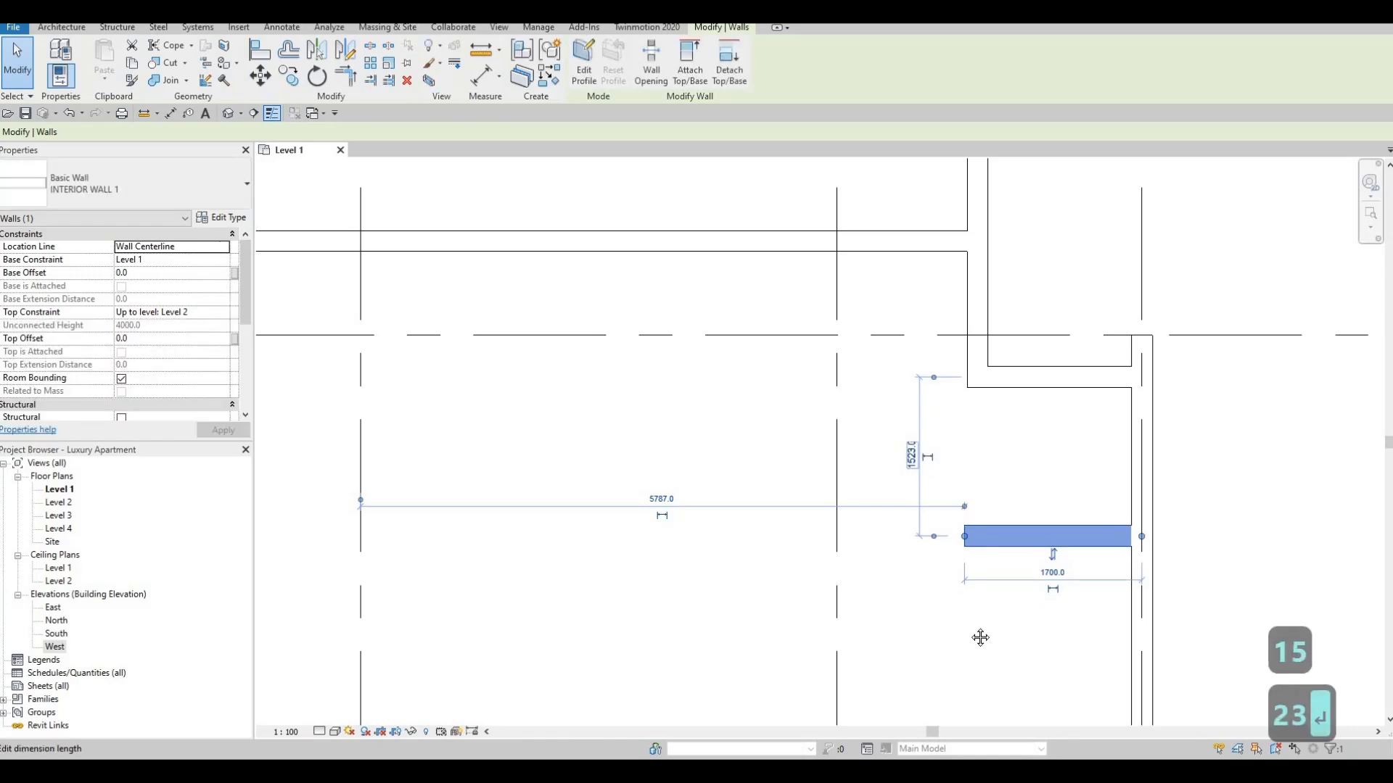
middle_click_drag(980, 637, 911, 466)
key("Escape")
key("Escape")
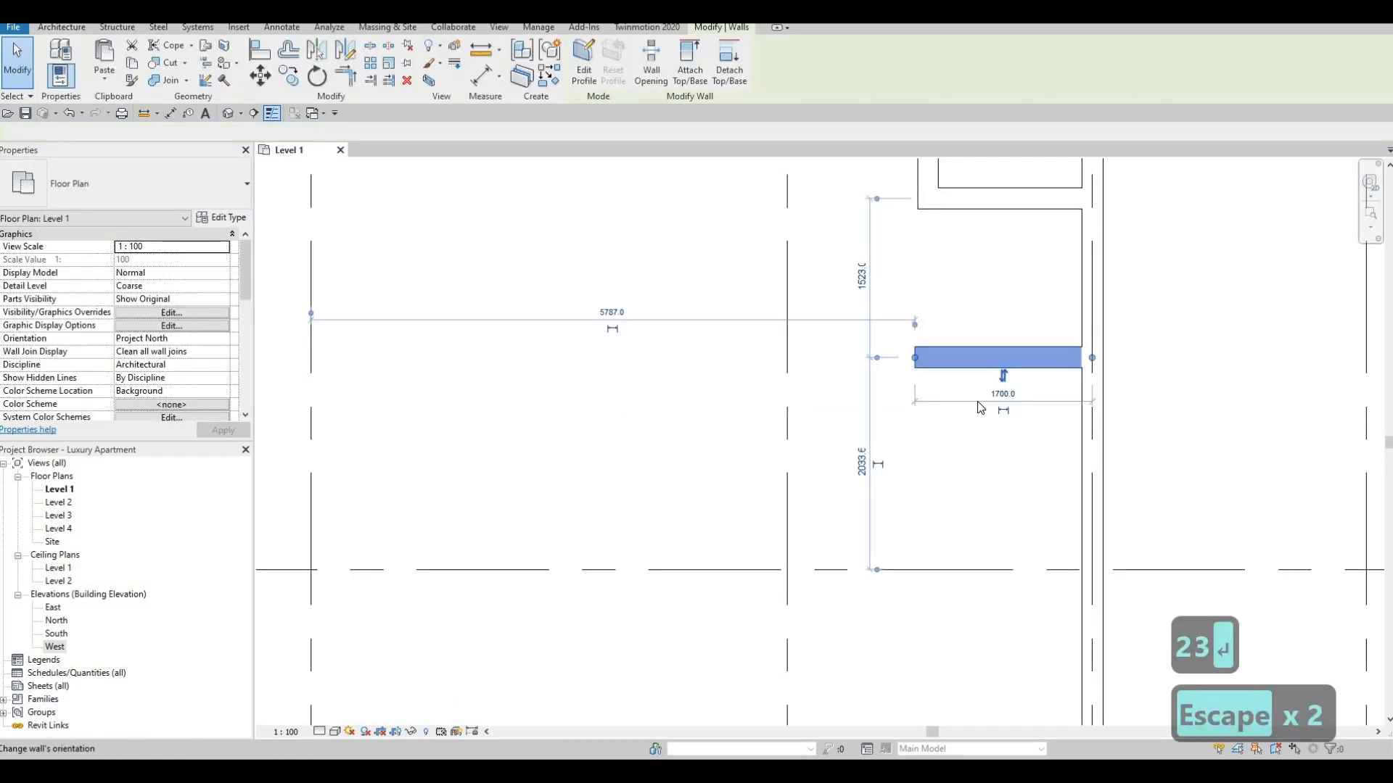
- Draw a second horizontal INTERIOR WALL 1 stub 1800 mm long from the long vertical wall, about 400 mm above grid line F
key("c")
key("s")
mouse_move(995, 578)
middle_mouse_down()
mouse_move(973, 466)
mouse_move(984, 461)
middle_mouse_up()
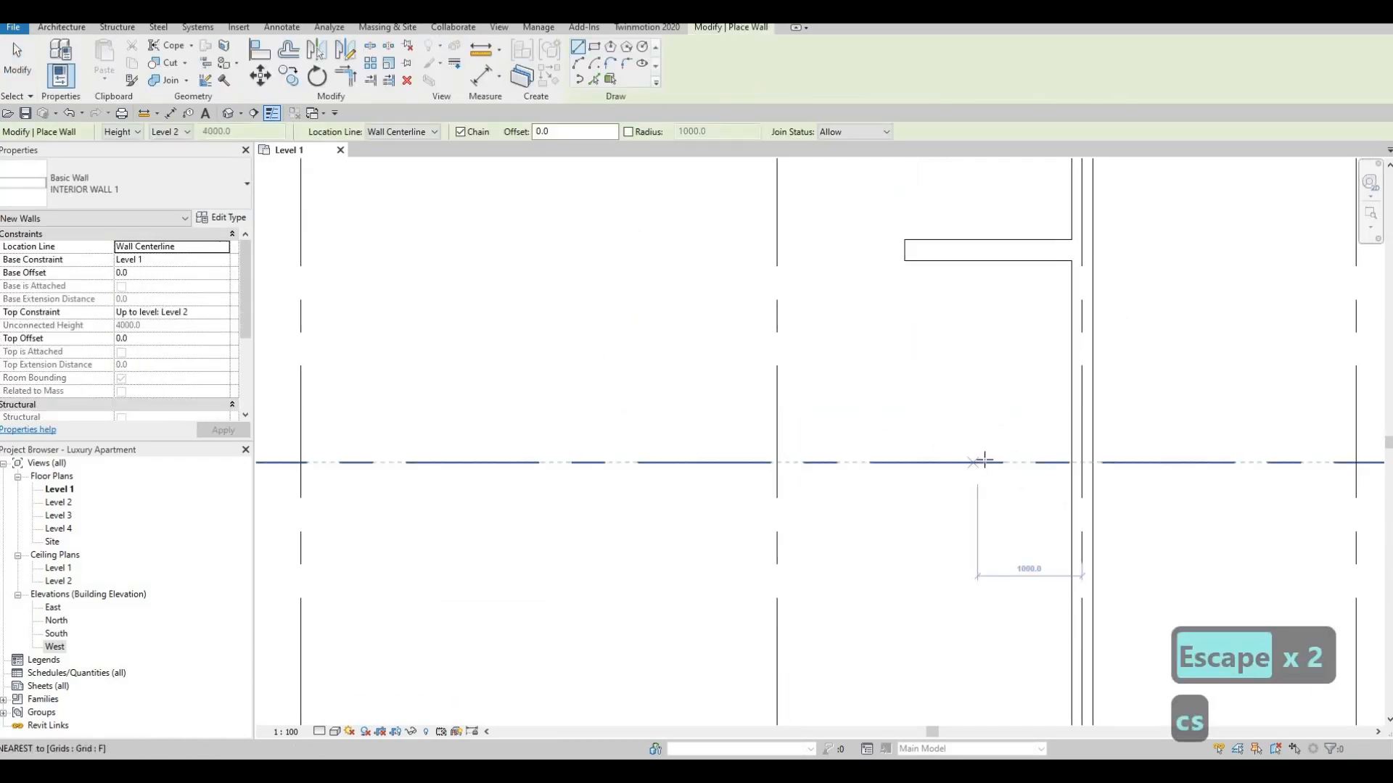
left_click(1070, 420)
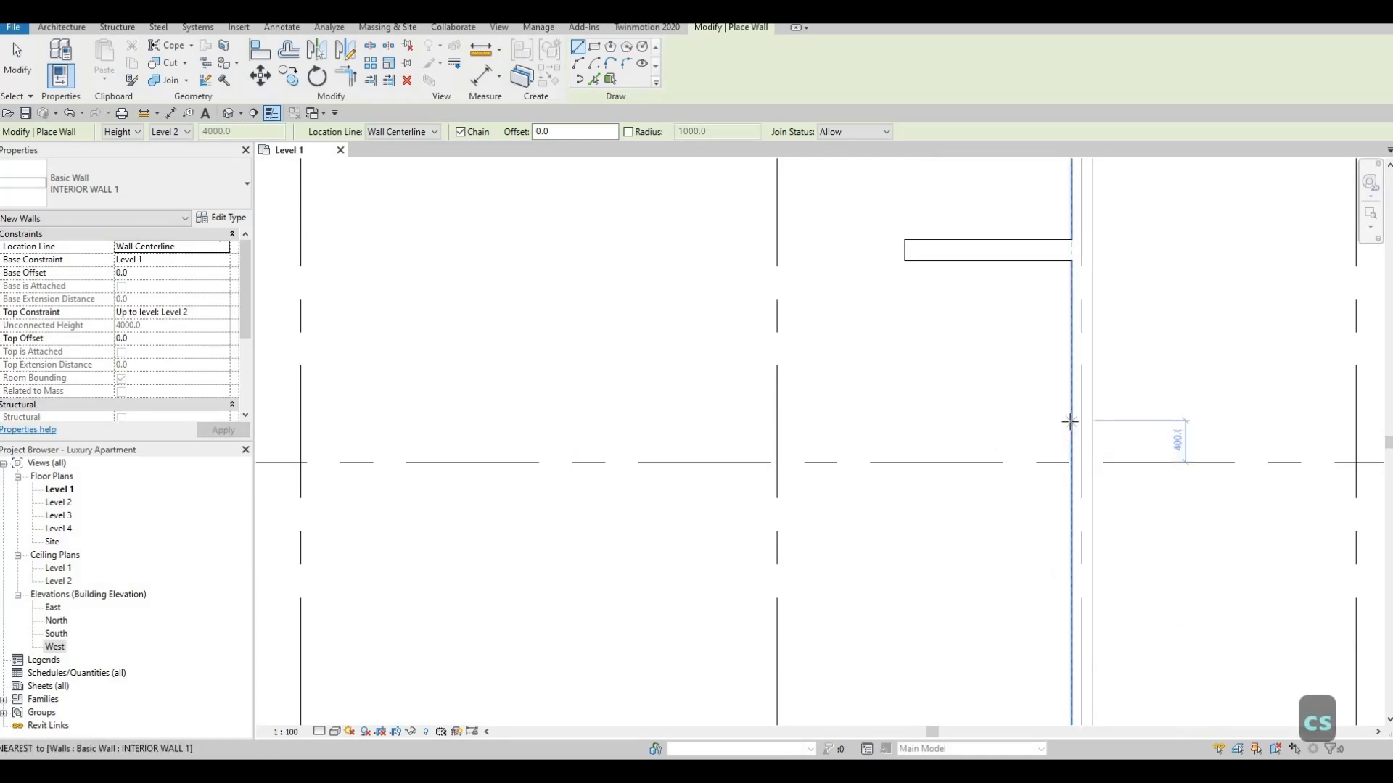
left_click(893, 421)
middle_click_drag(1035, 575, 1011, 421)
scroll(1063, 378, "down", 1)
key("Escape")
scroll(1045, 423, "down", 2)
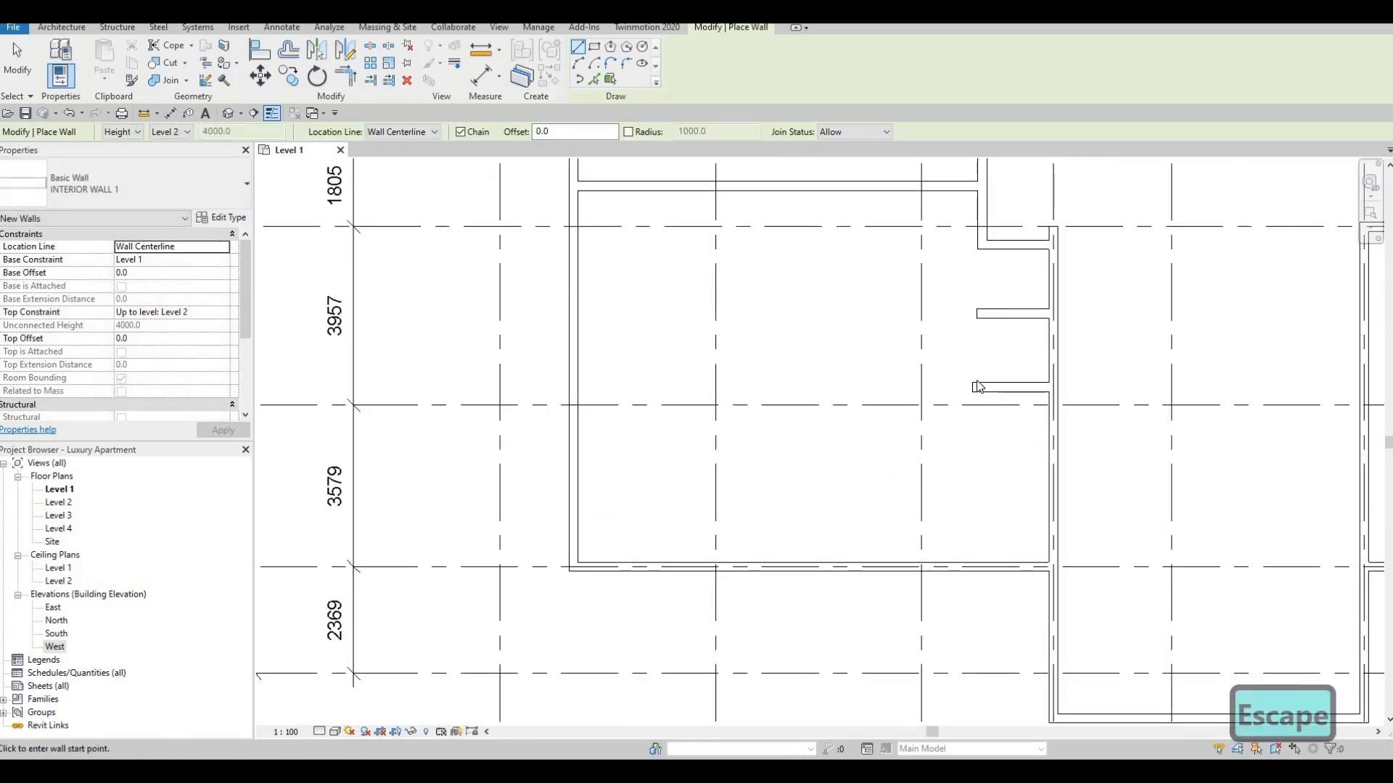
key("Escape")
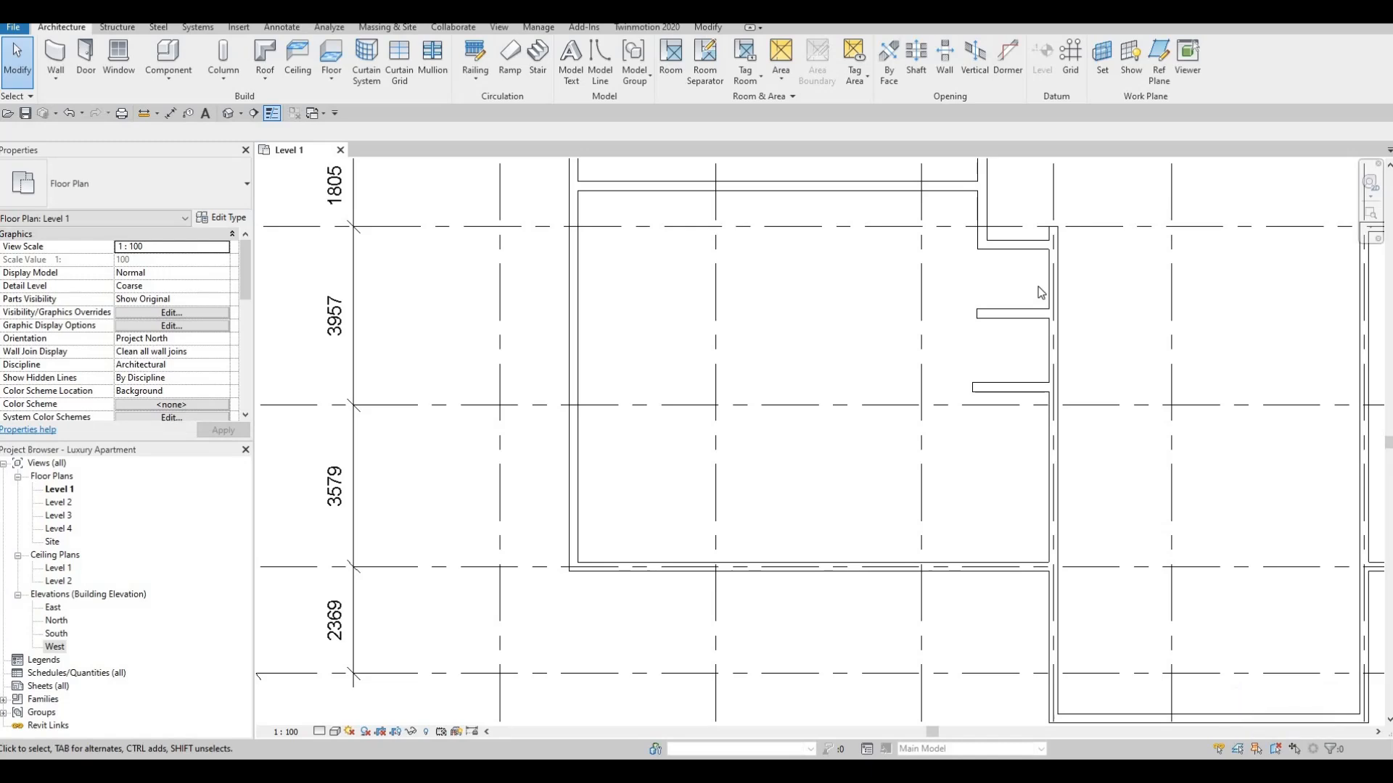
- Set the distance between the second stub wall and the first stub above it to 1481 mm
left_click(1026, 390)
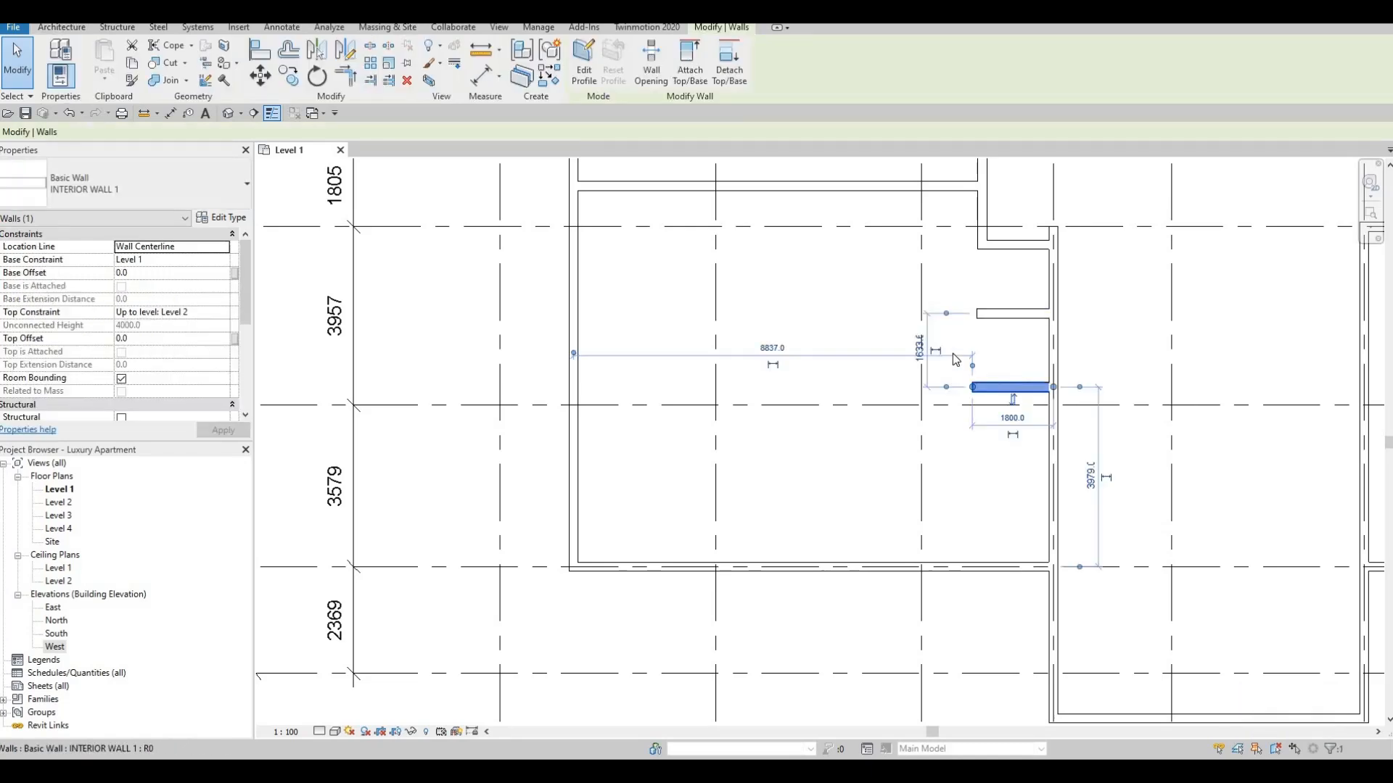
left_click(920, 349)
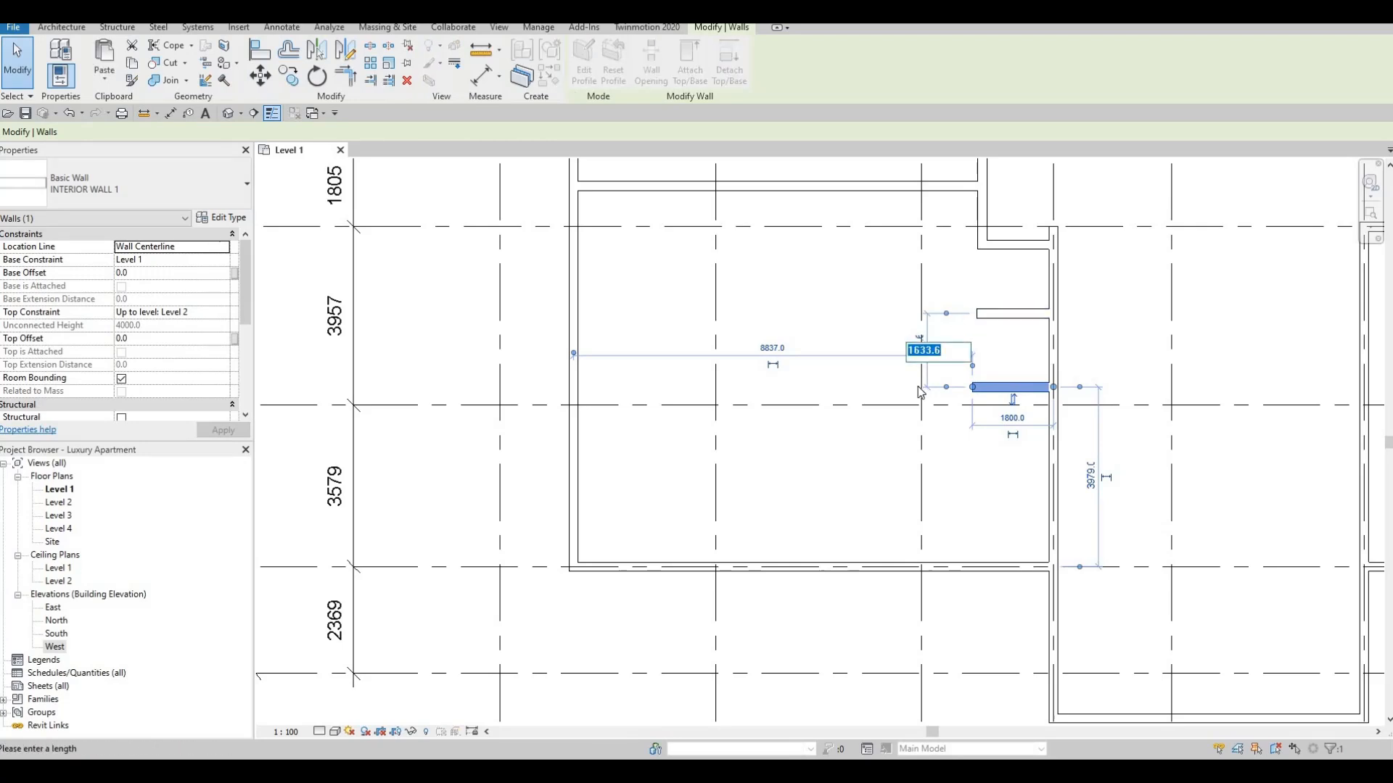
type("14")
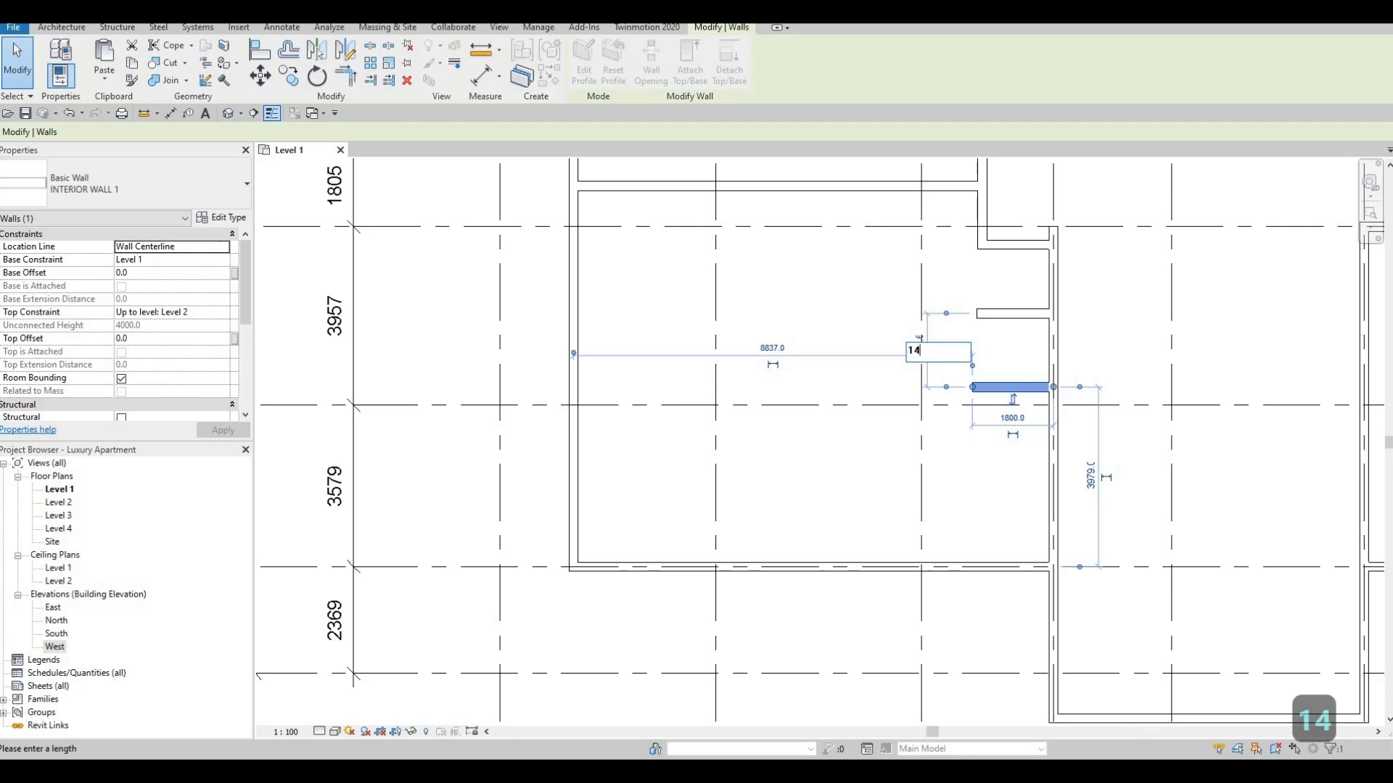
type("81")
key("Return")
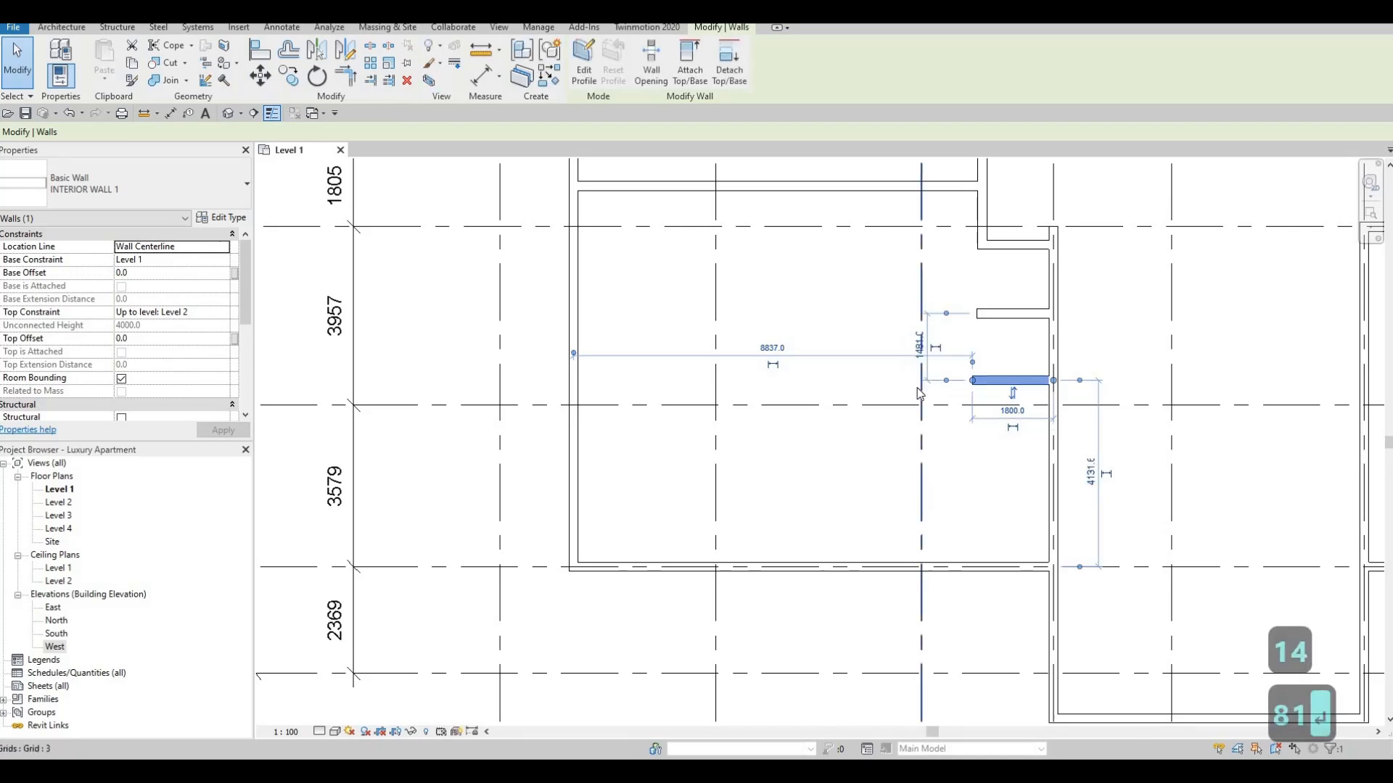
key("Escape")
key("Escape")
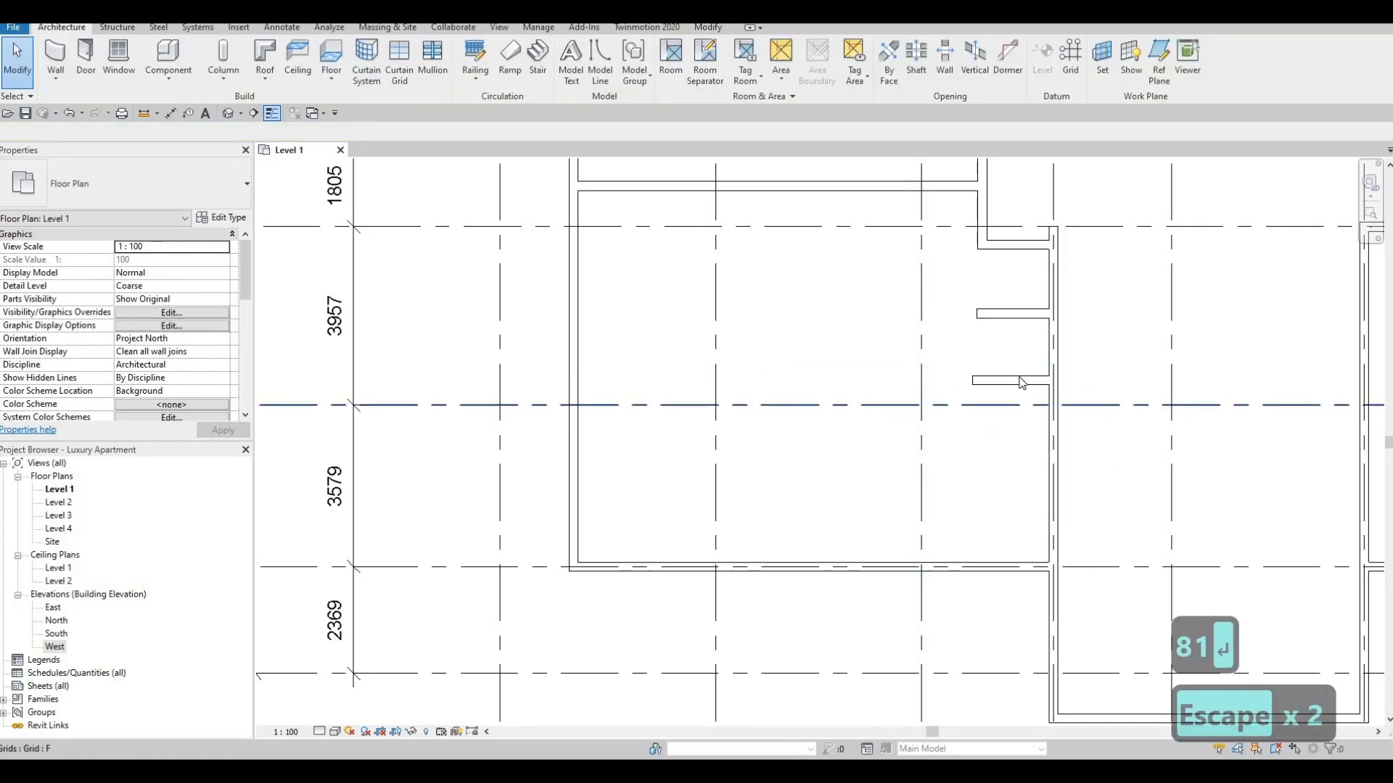
- Draw a third horizontal INTERIOR WALL 1 stub 1800 mm long from the long vertical wall, about 1300 mm below the second stub
left_click(1019, 381)
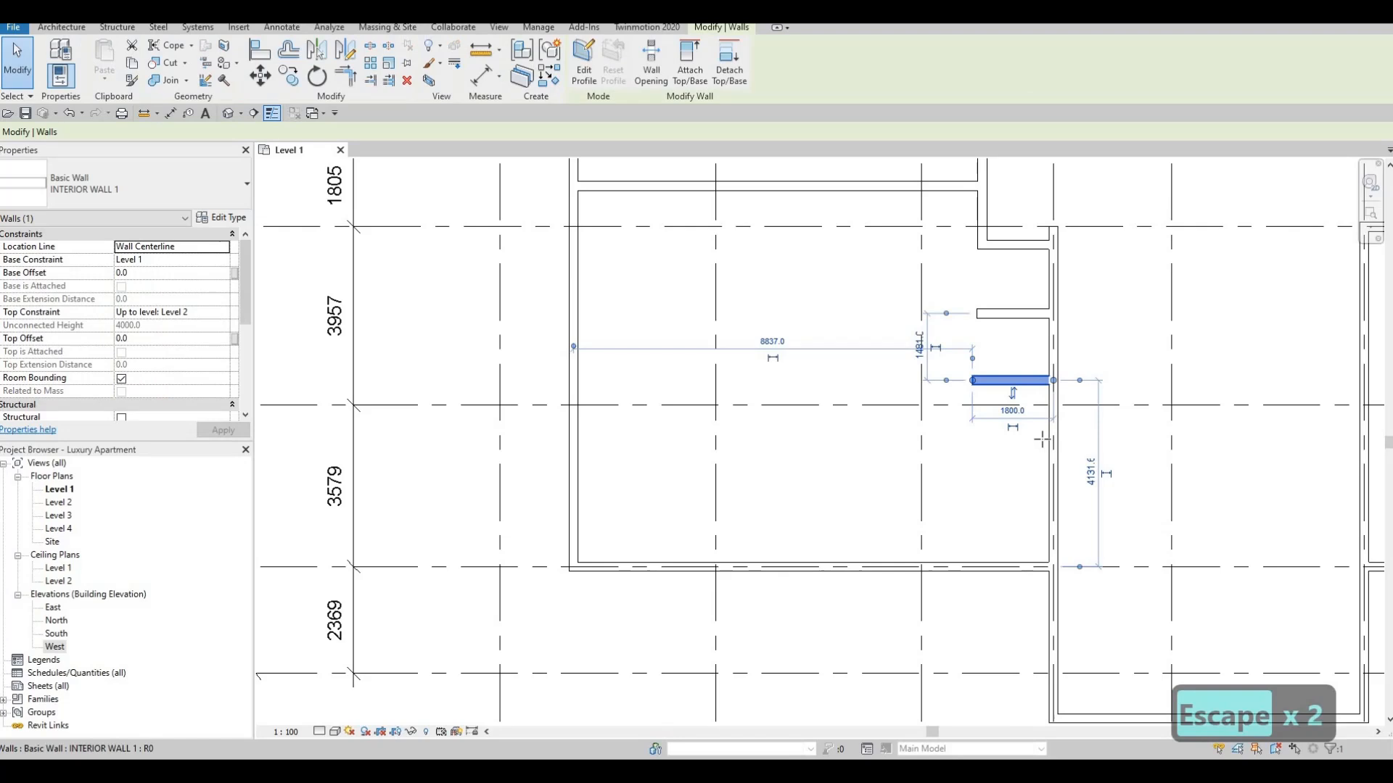
key("c")
key("s")
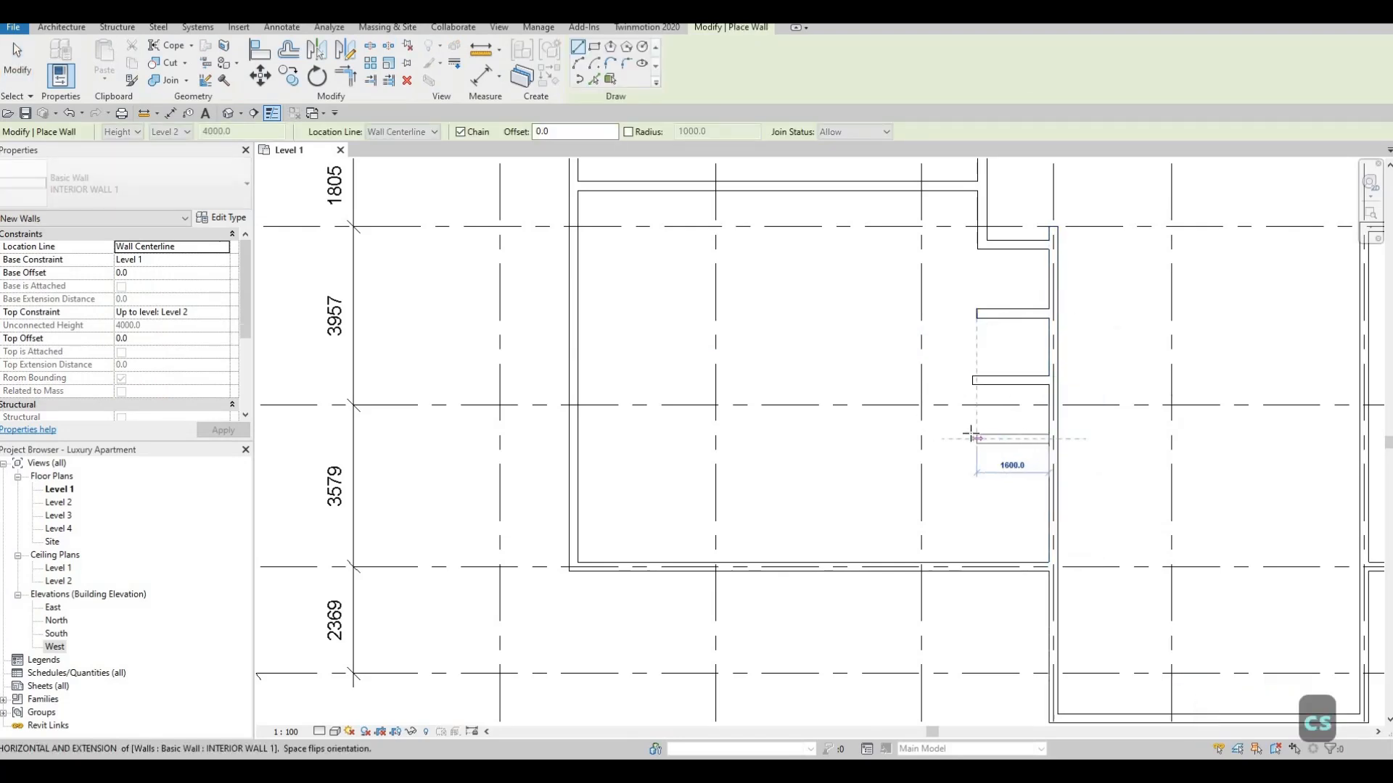
key("Escape")
key("Escape")
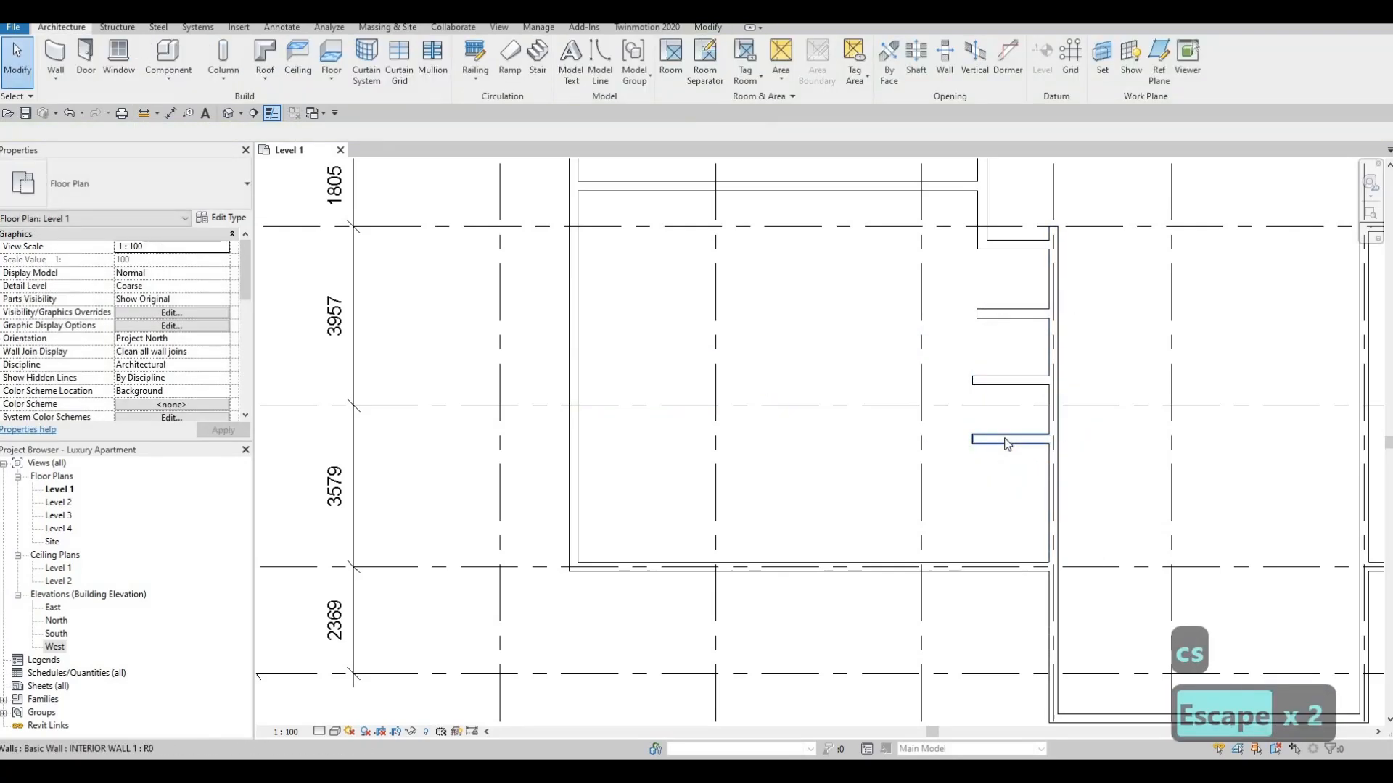
key("Escape")
- Set the distance between the third stub wall and the second stub above it to 1036 mm
left_click(1012, 439)
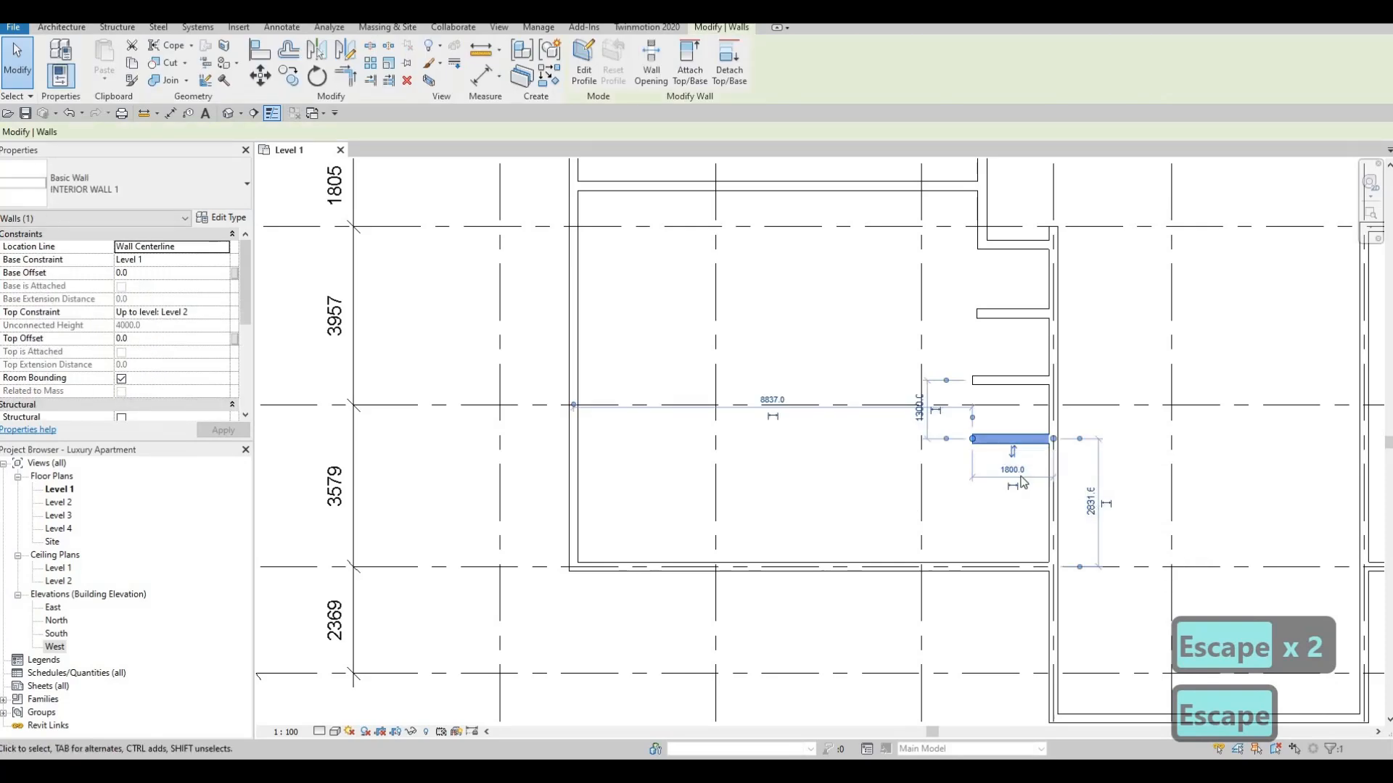
left_click(918, 412)
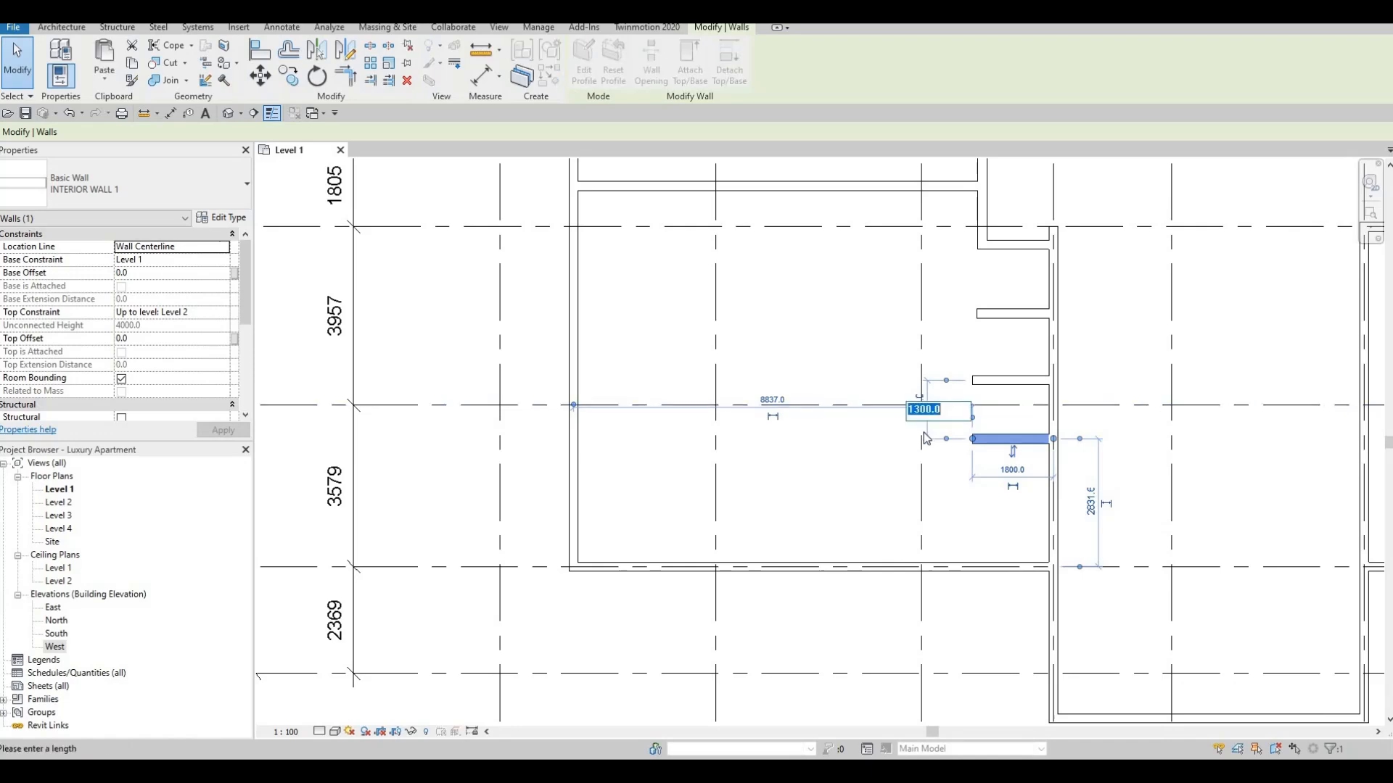
type("10")
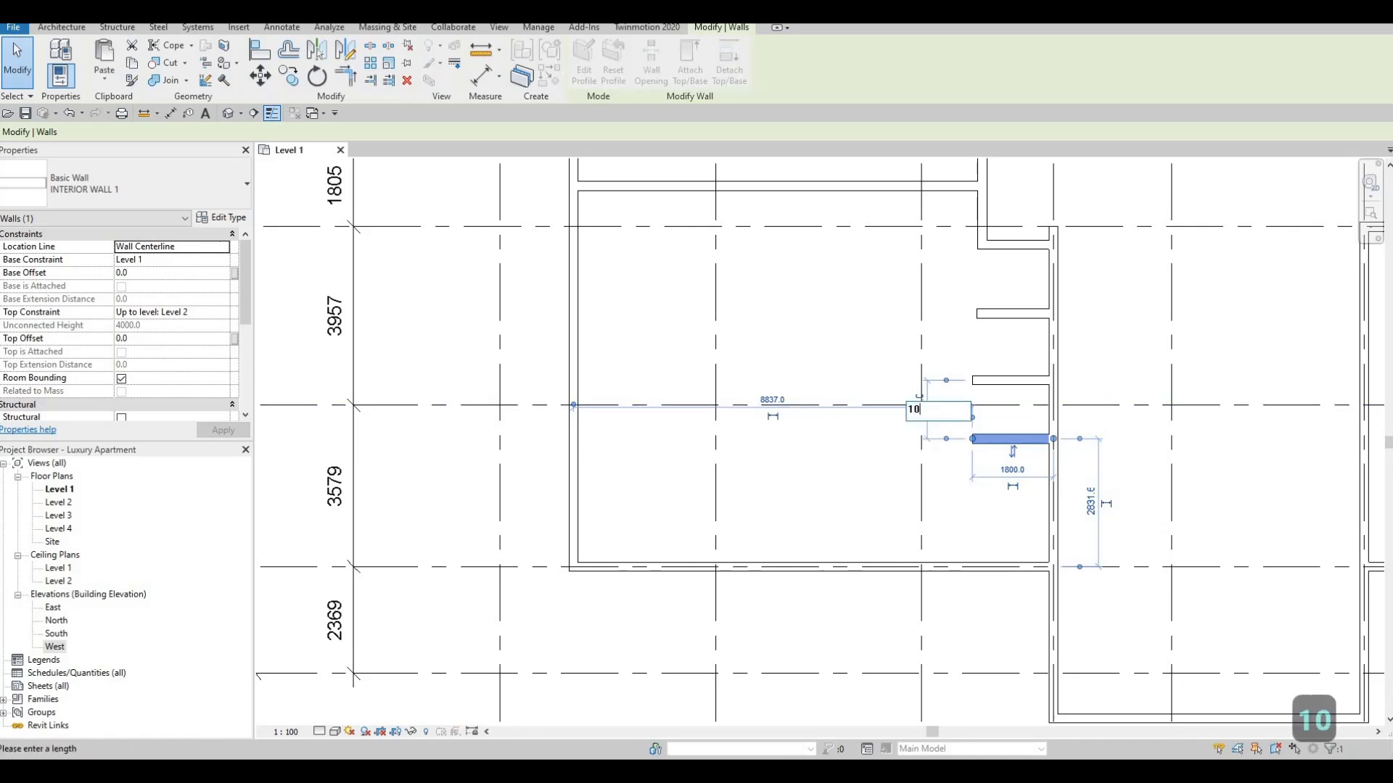
type("36")
key("Return")
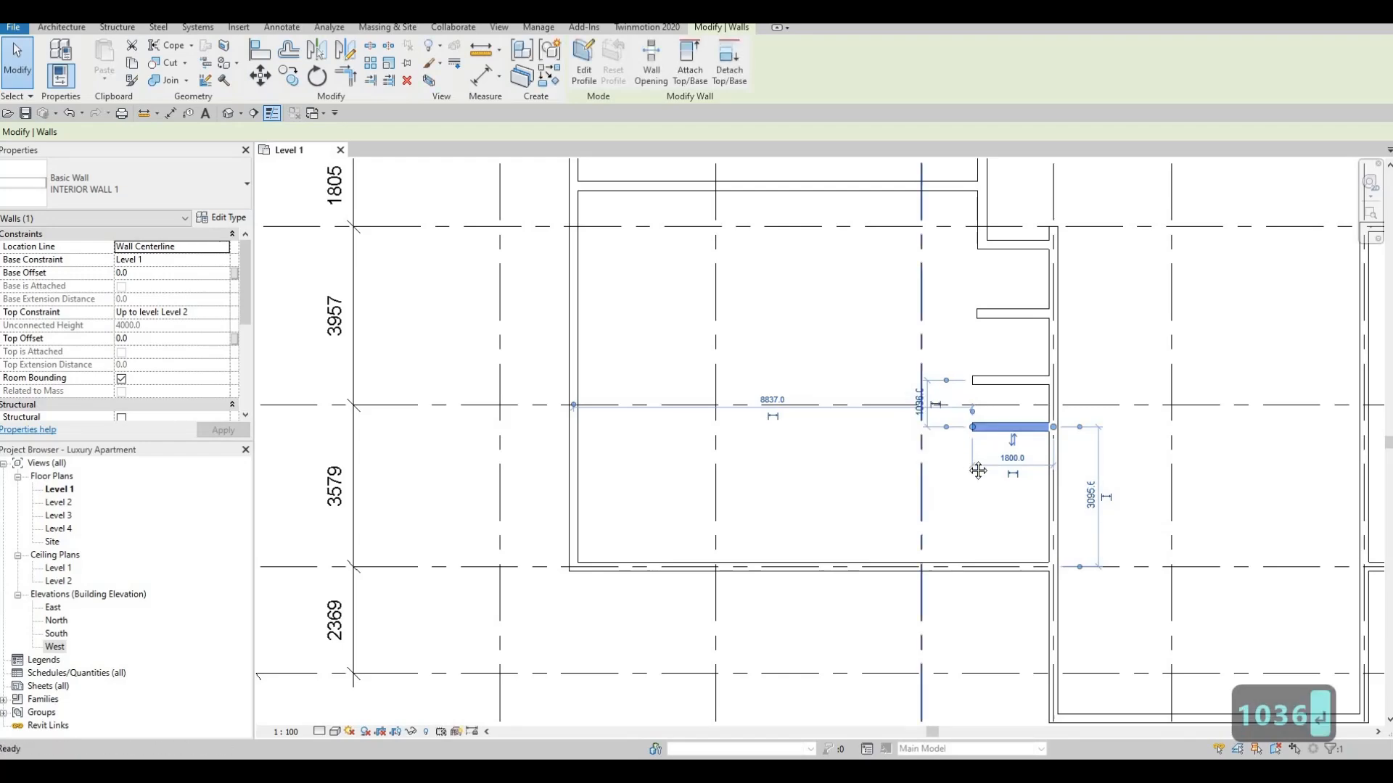
key("Escape")
key("Escape")
- Check the spacing dimensions of the first and third stub walls against their neighbouring walls
scroll(998, 454, "down", 1)
scroll(1044, 352, "down", 1)
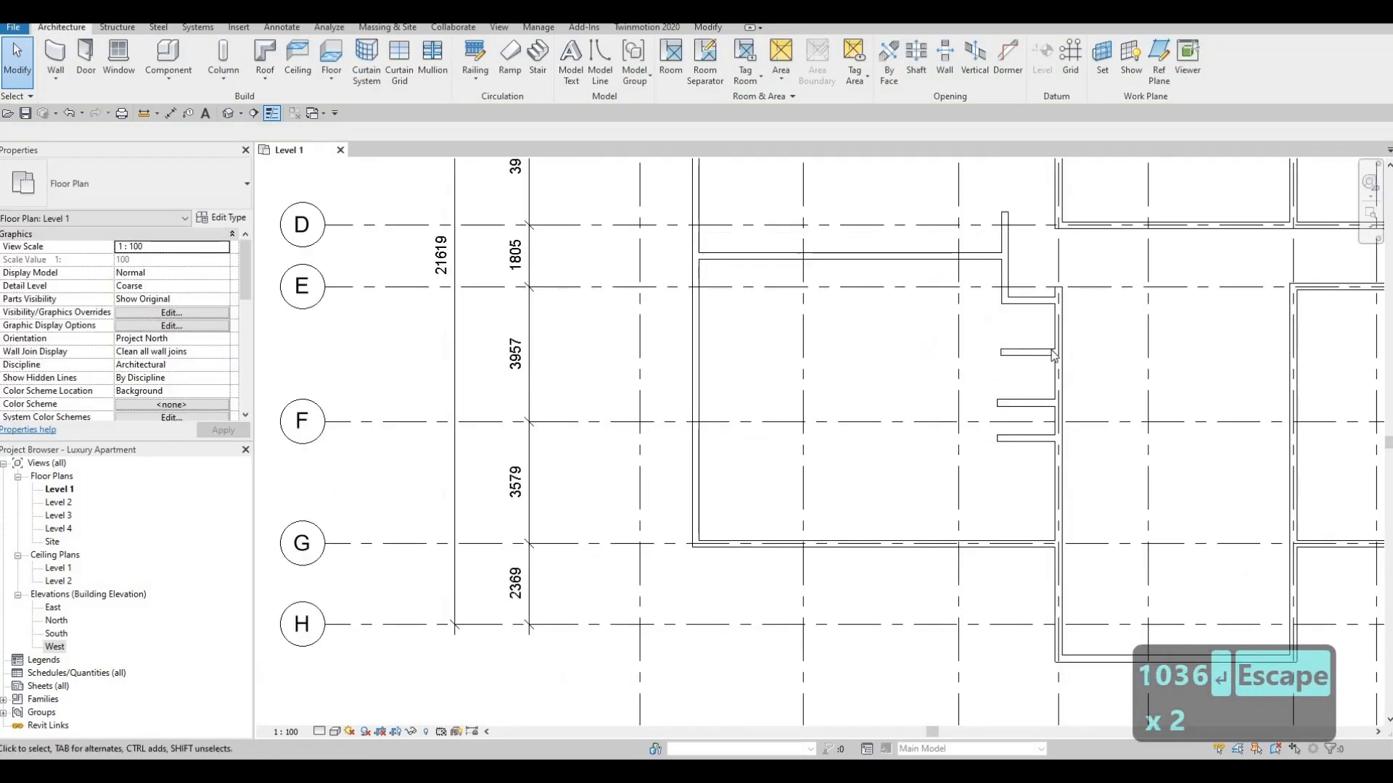
left_click(1036, 354)
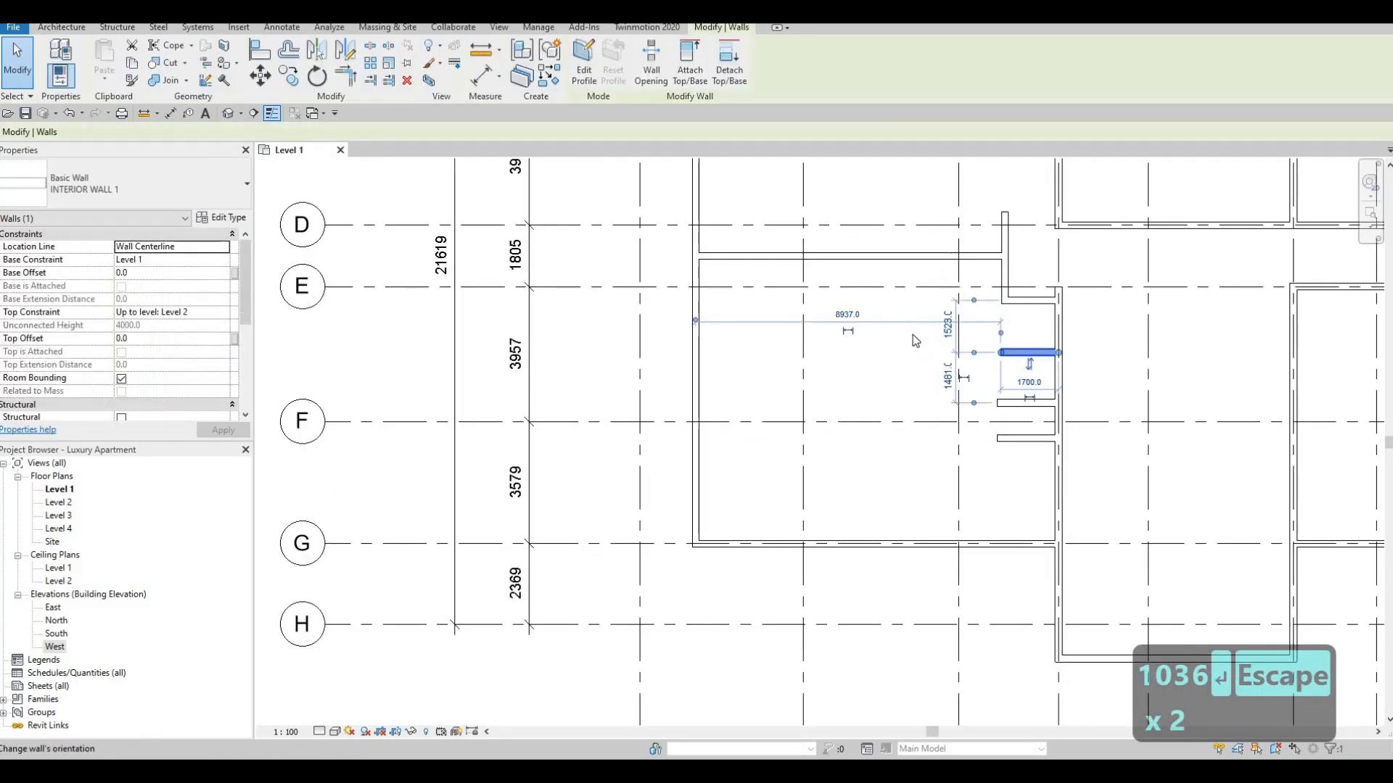
scroll(1045, 350, "up", 2)
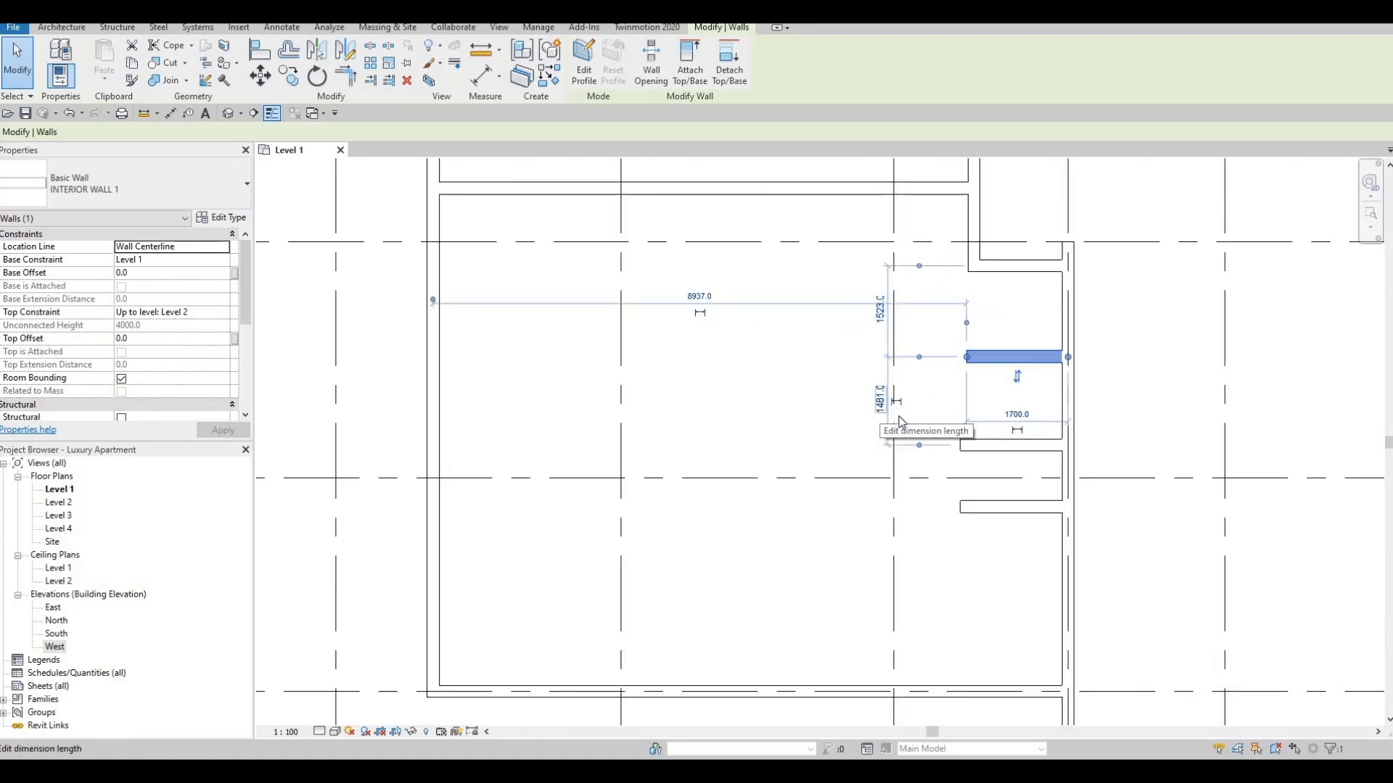
scroll(899, 416, "up", 3)
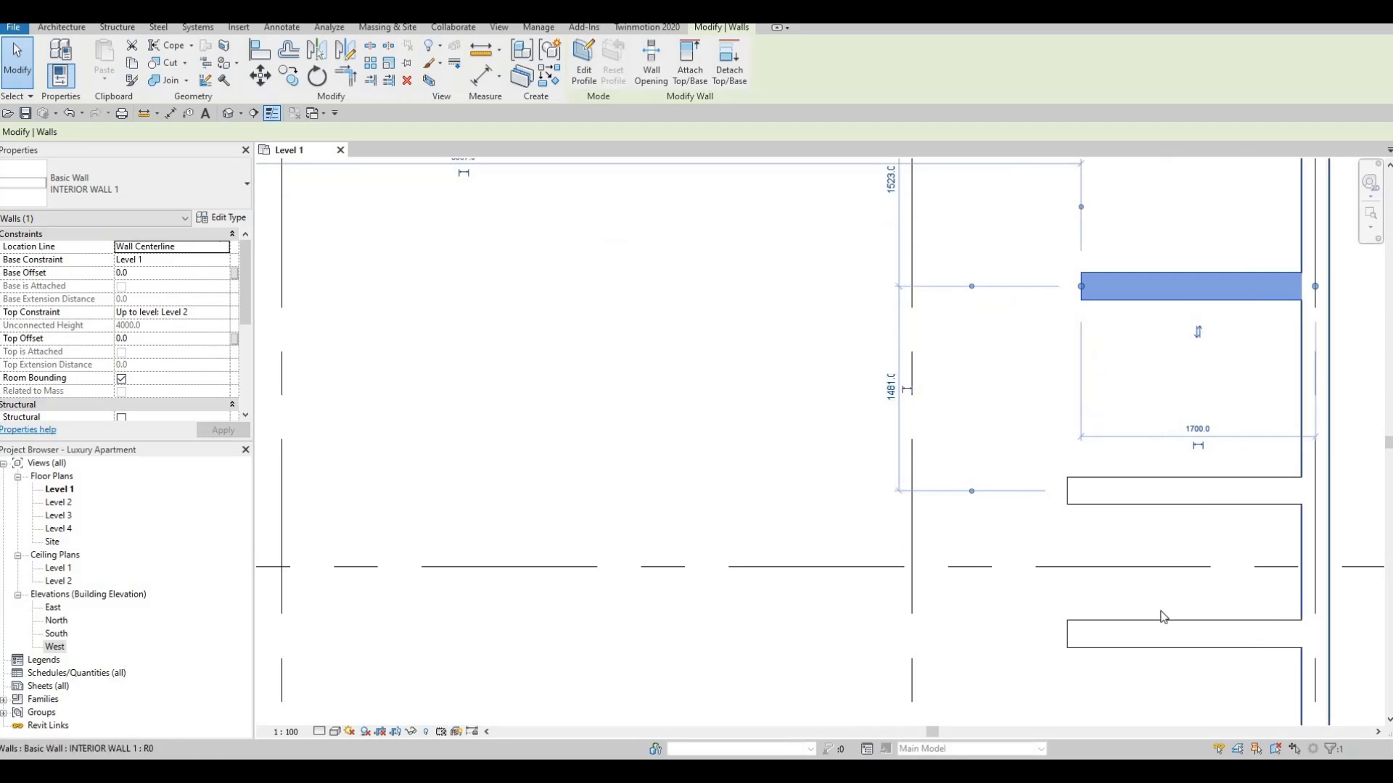
key("Escape")
left_click(1131, 633)
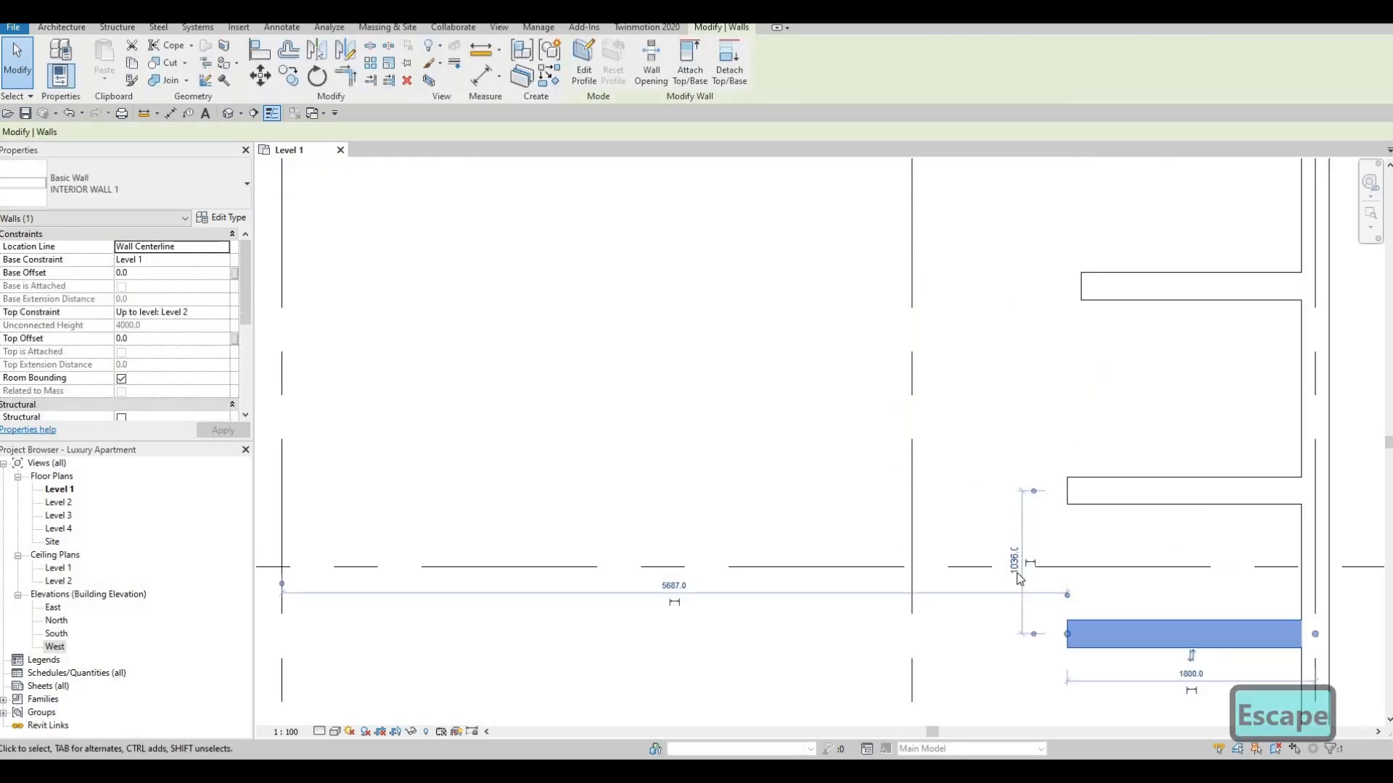
scroll(1072, 468, "down", 3)
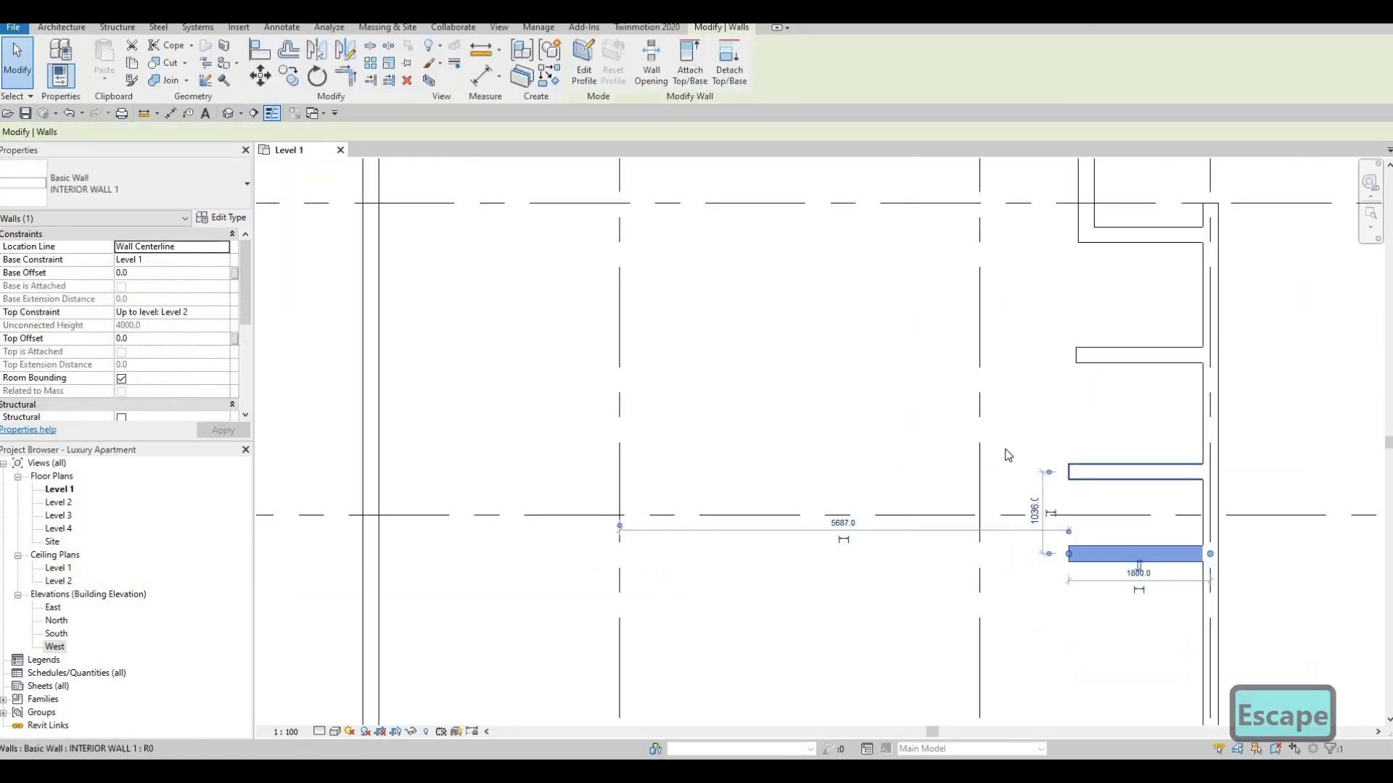
key("Escape")
scroll(1056, 445, "up", 1)
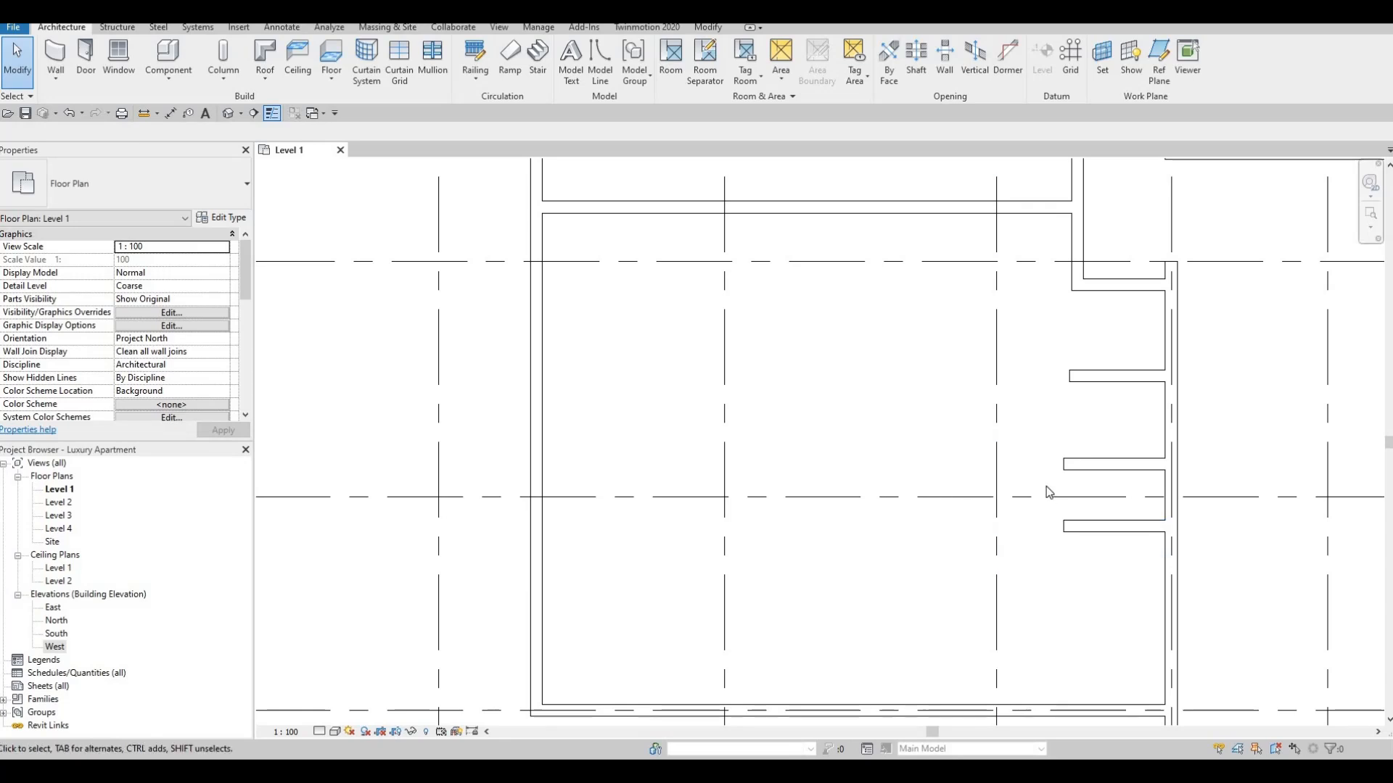
- Extend the free end of the first stub wall away from the long vertical wall to a length of about 2400 mm
middle_click_drag(1065, 513, 1066, 529)
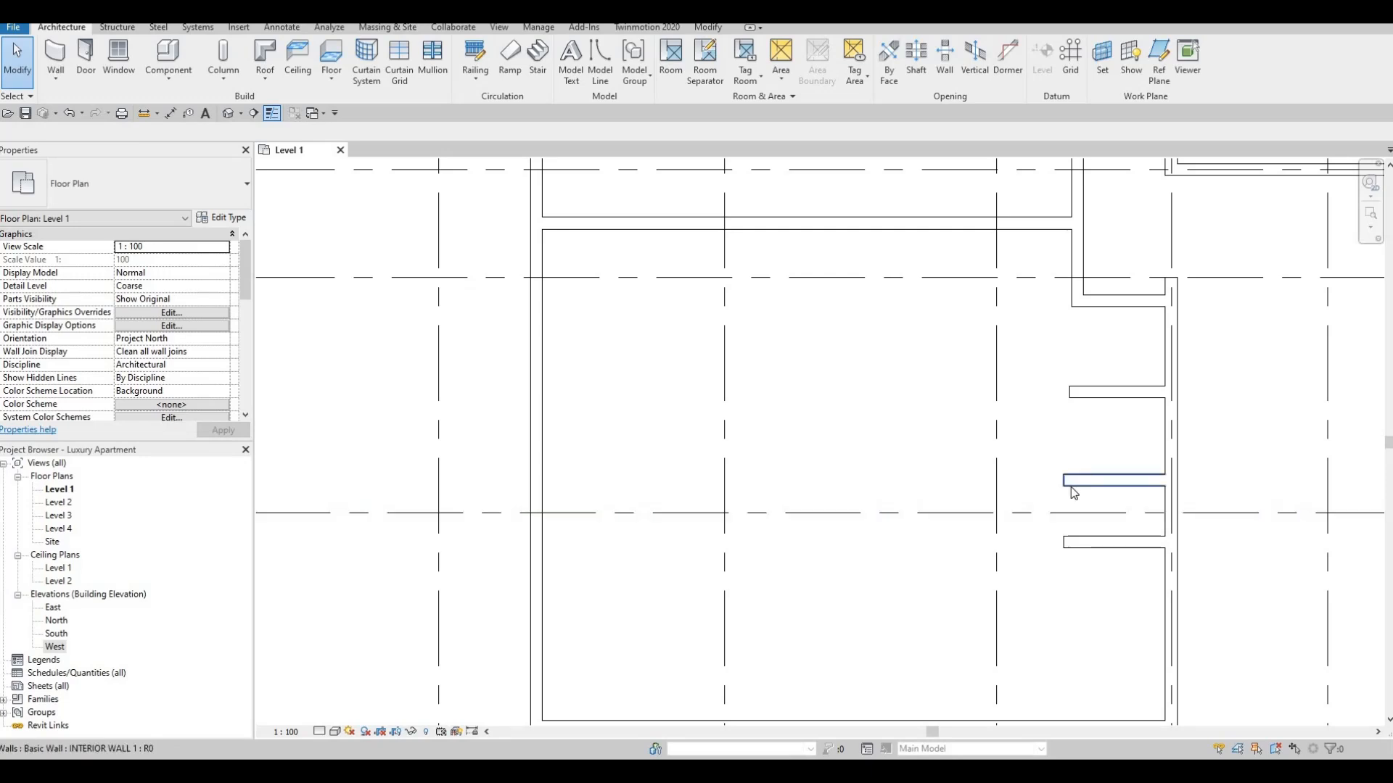
middle_click_drag(1073, 482, 1059, 512)
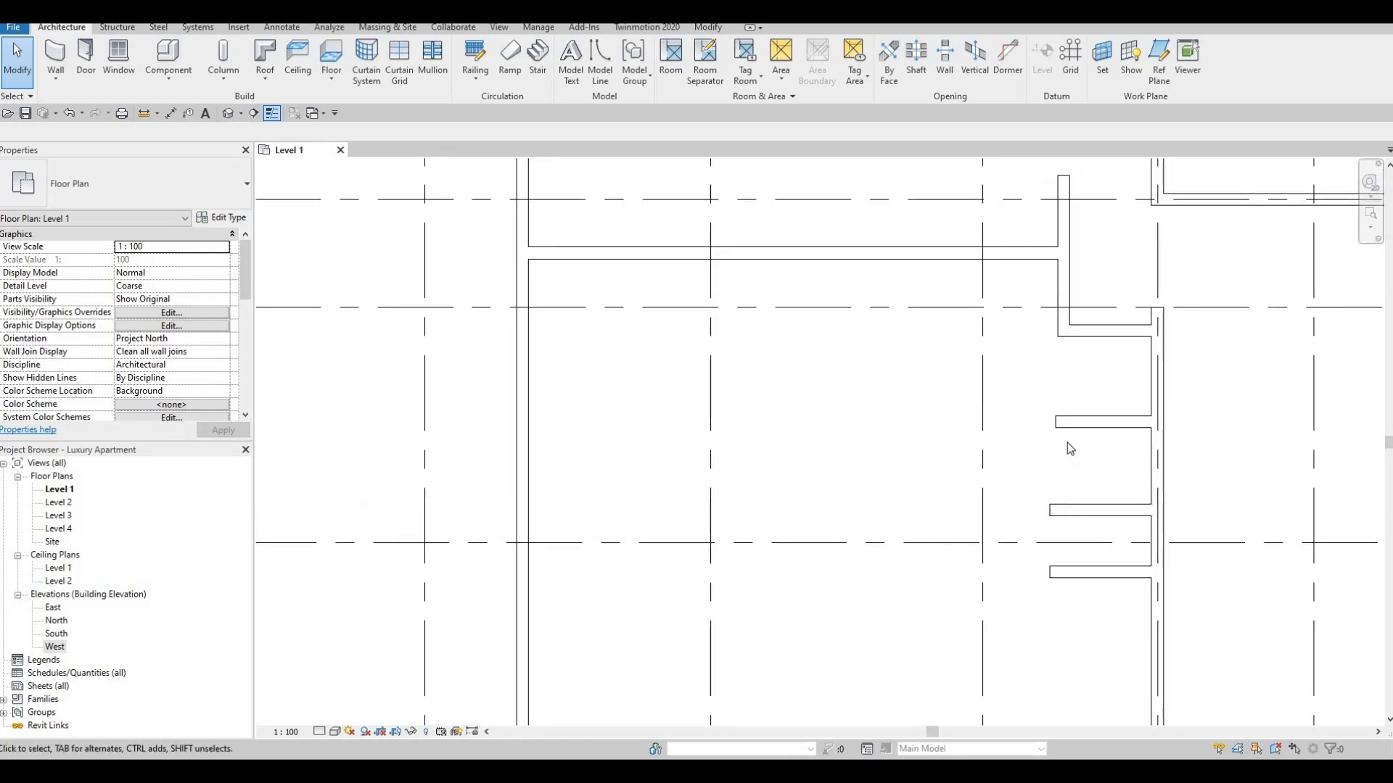
left_click(1058, 423)
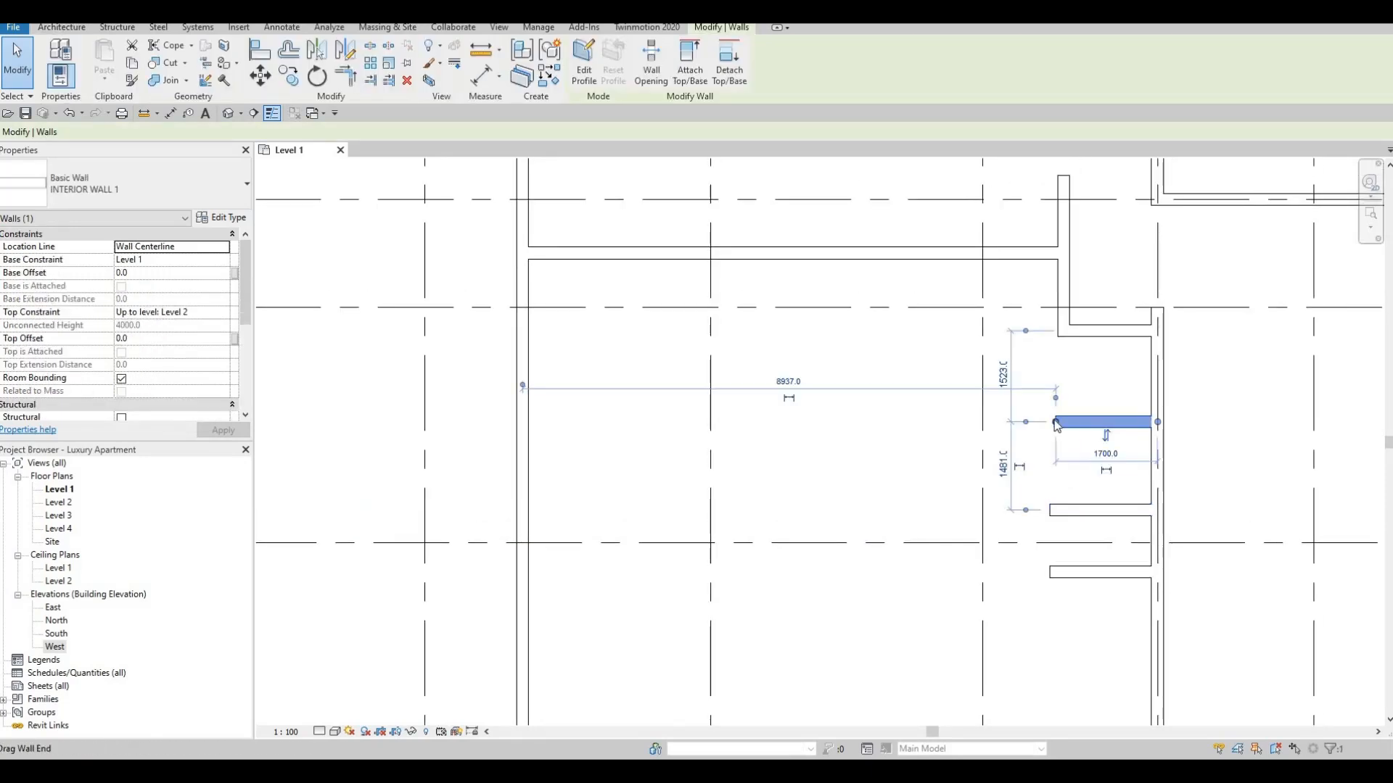
left_click_drag(1055, 423, 1014, 423)
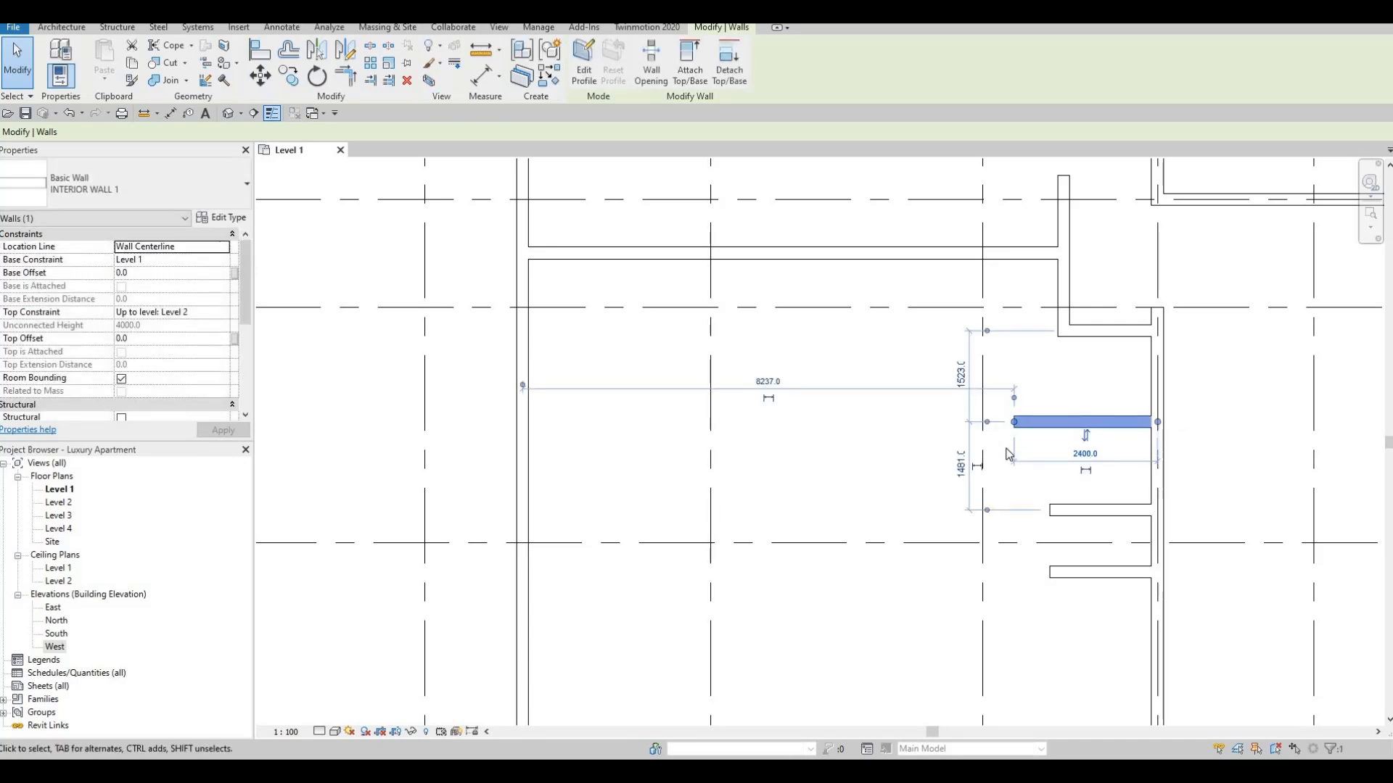
- Extend the lower end of the short vertical wall down to the centerline of the lengthened first stub wall
key("F1")
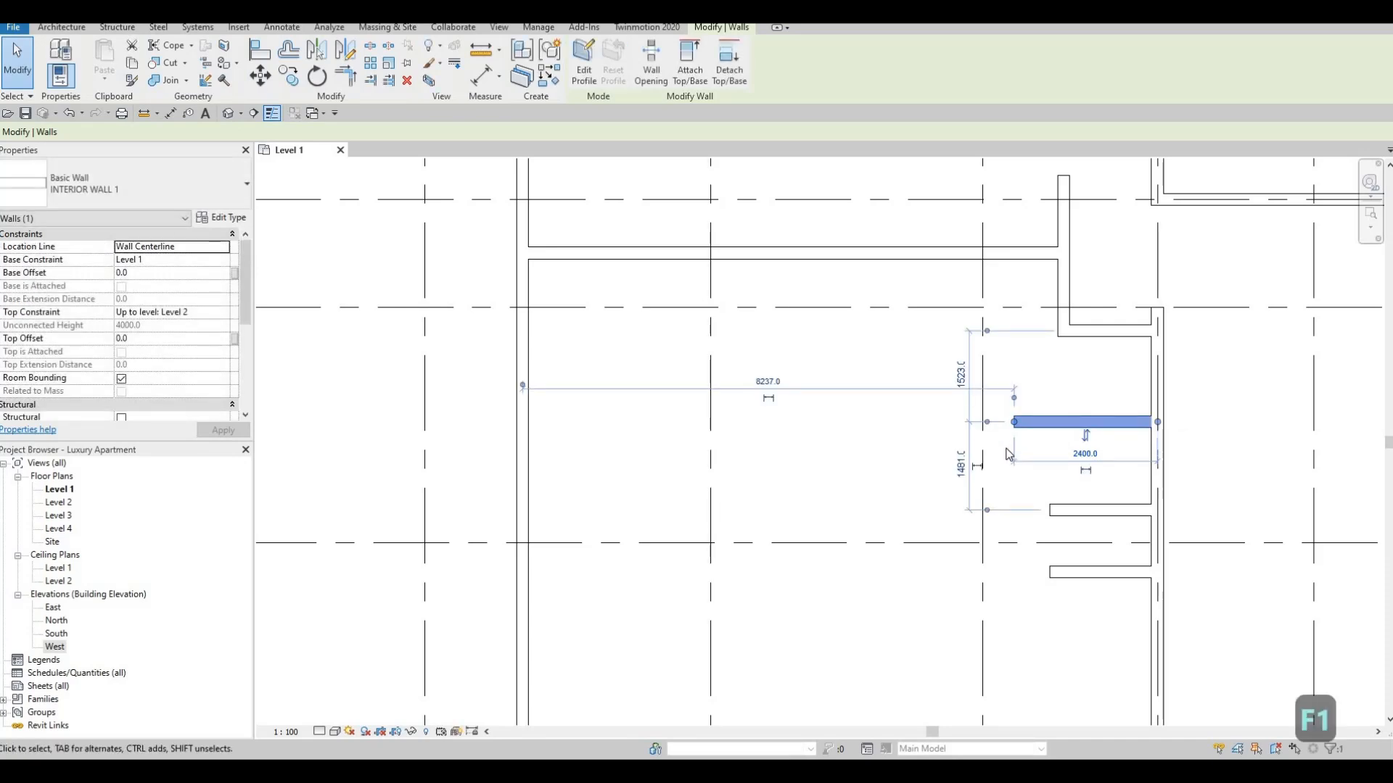
left_click(1061, 332)
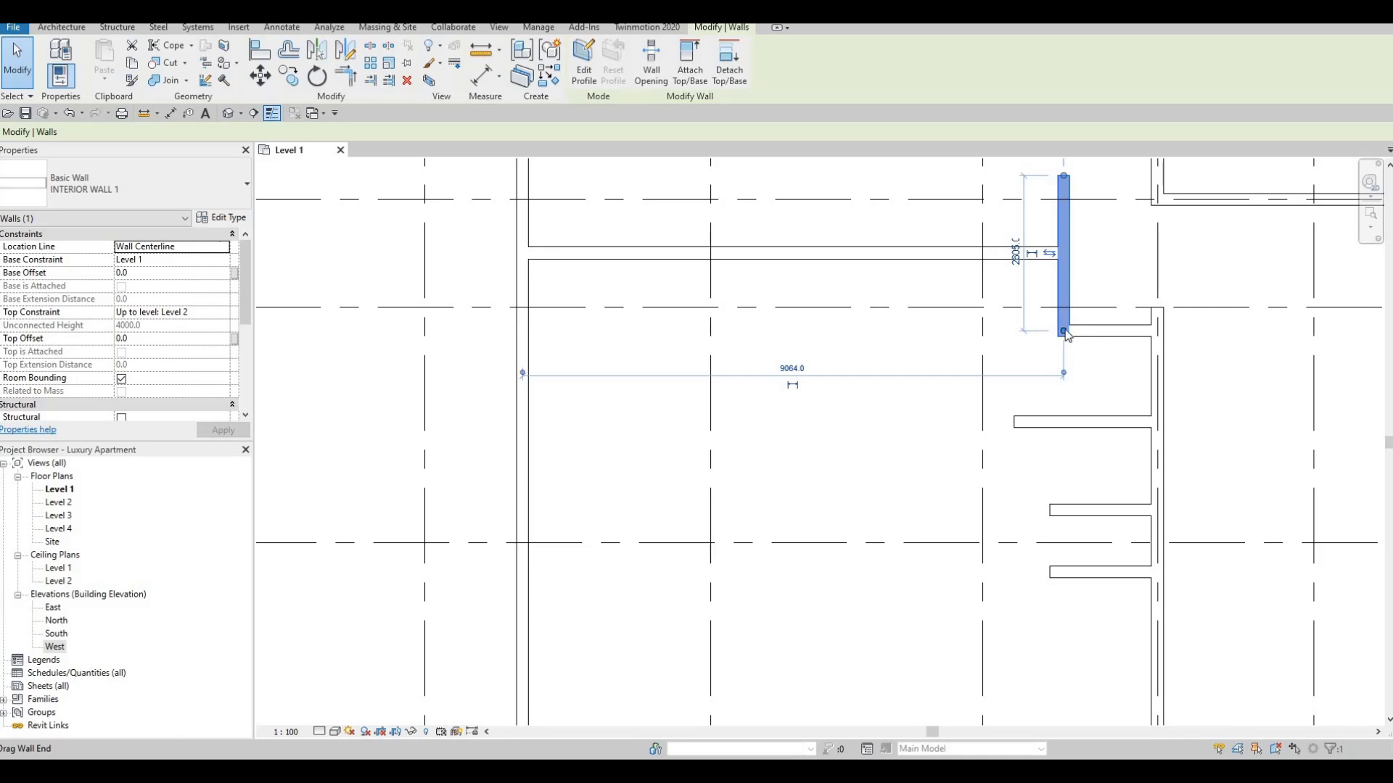
left_click_drag(1065, 331, 1066, 421)
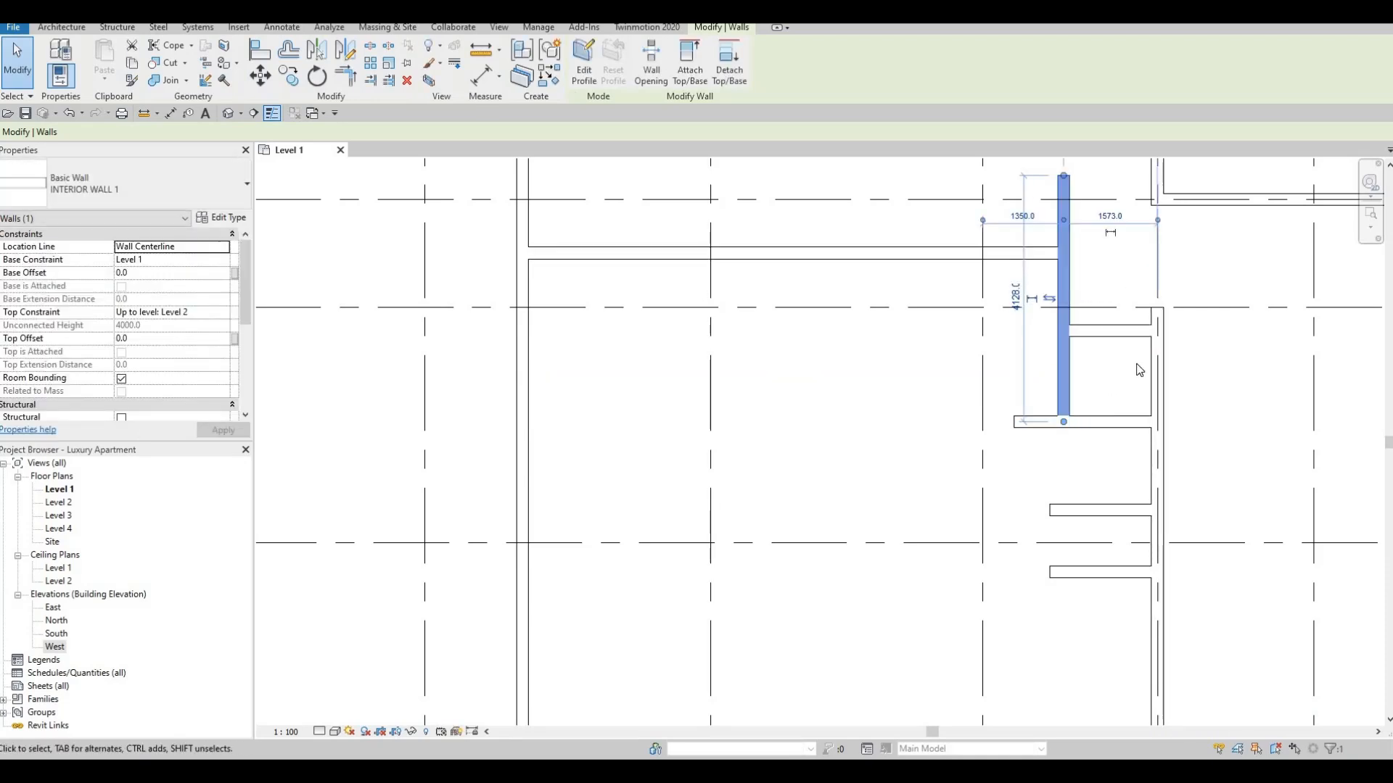
- Place an aligned dimension between the short vertical wall's centerline and the free end of the first stub wall
middle_click_drag(1105, 375, 1126, 360)
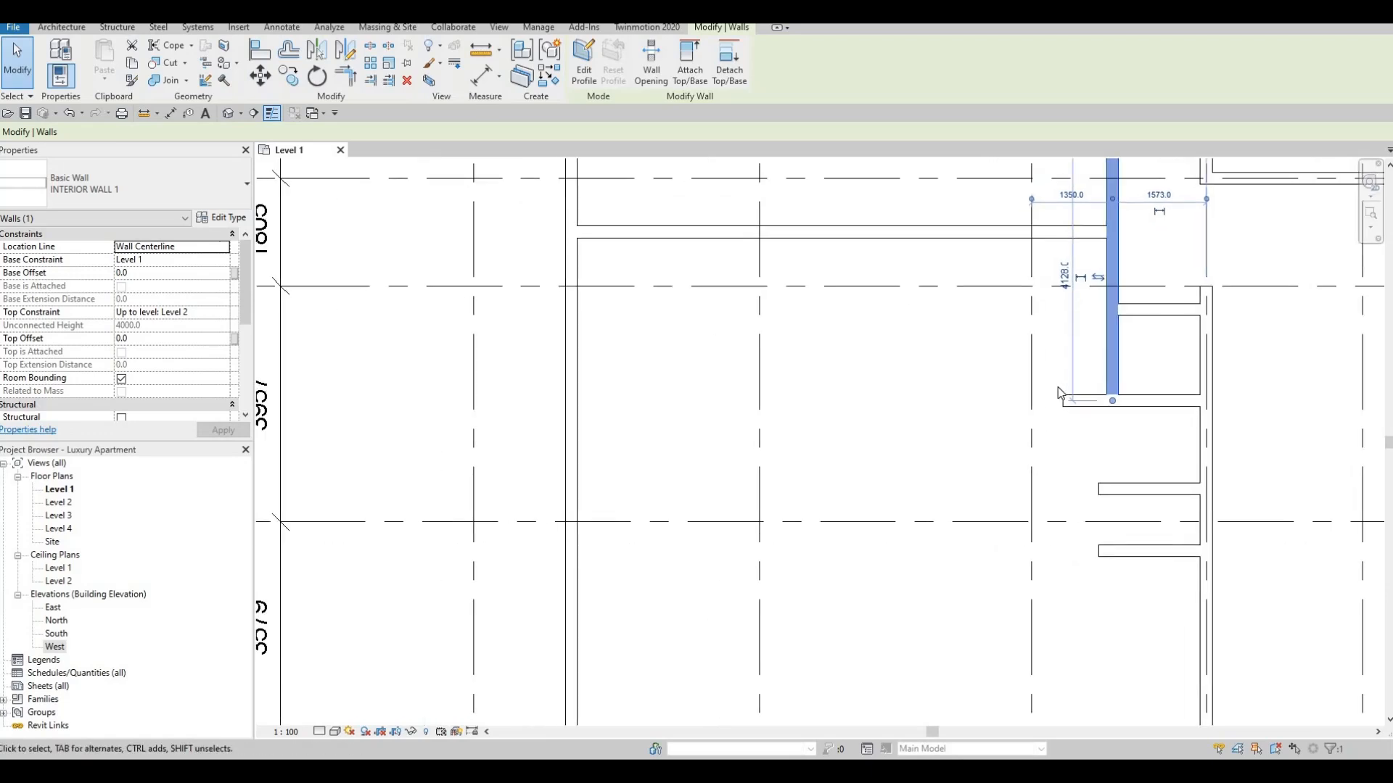
middle_click_drag(1076, 407, 1101, 388)
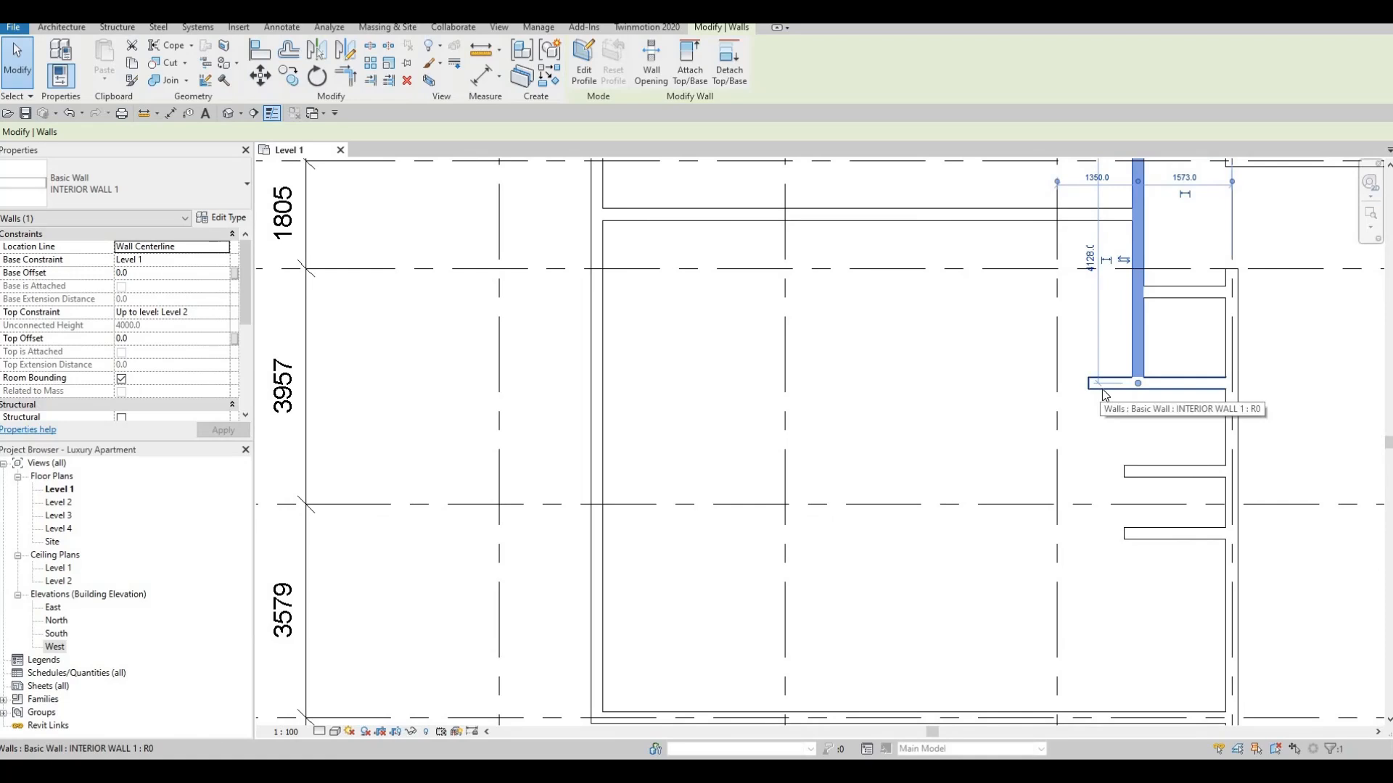
key("Escape")
key("Escape")
left_click(1099, 385)
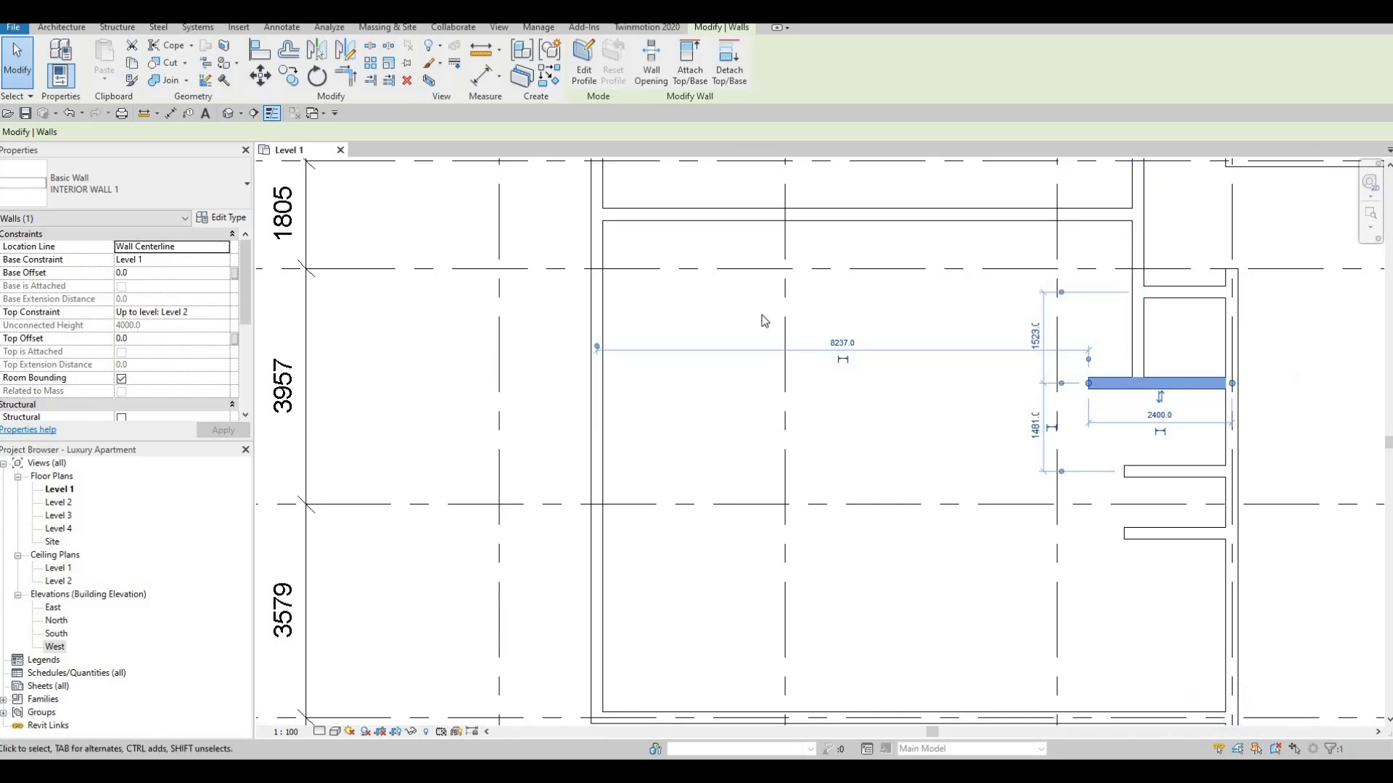
left_click(170, 113)
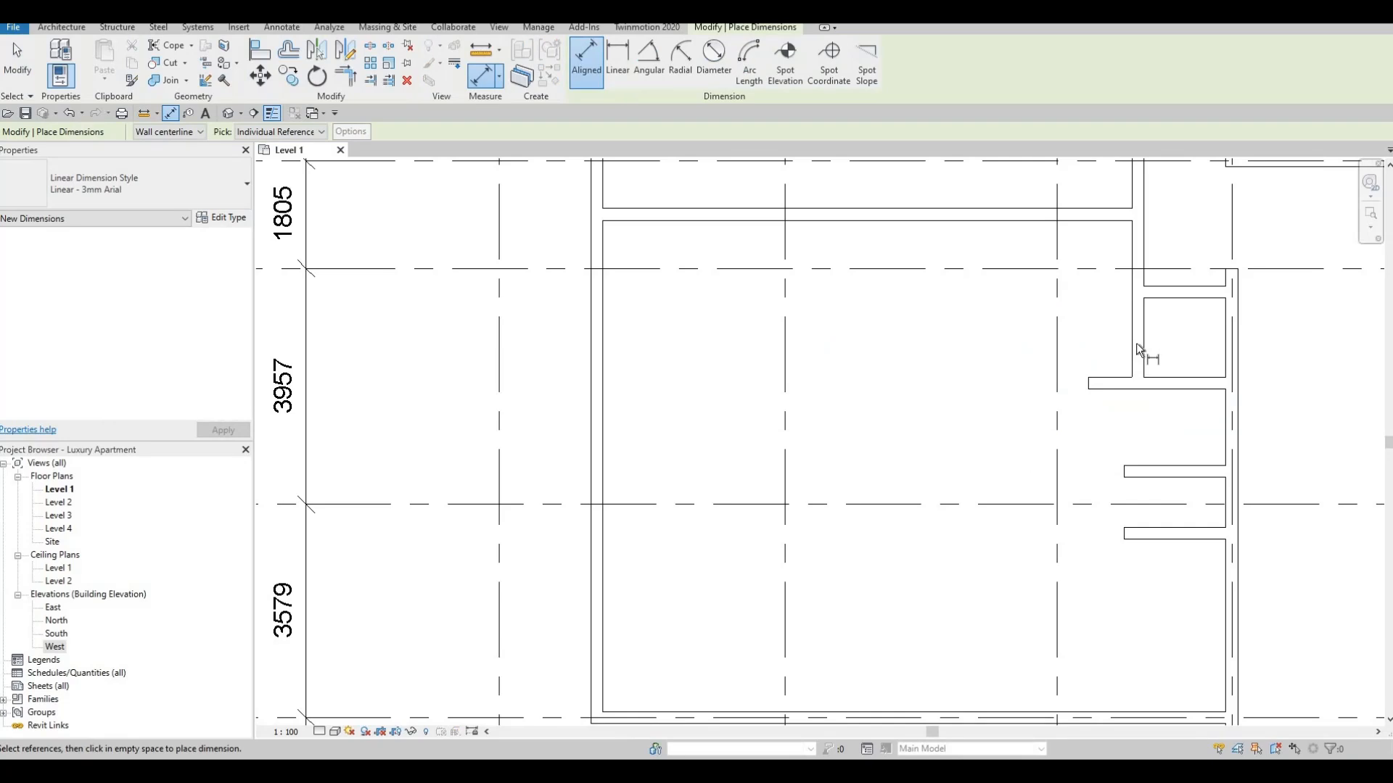
left_click(1091, 380)
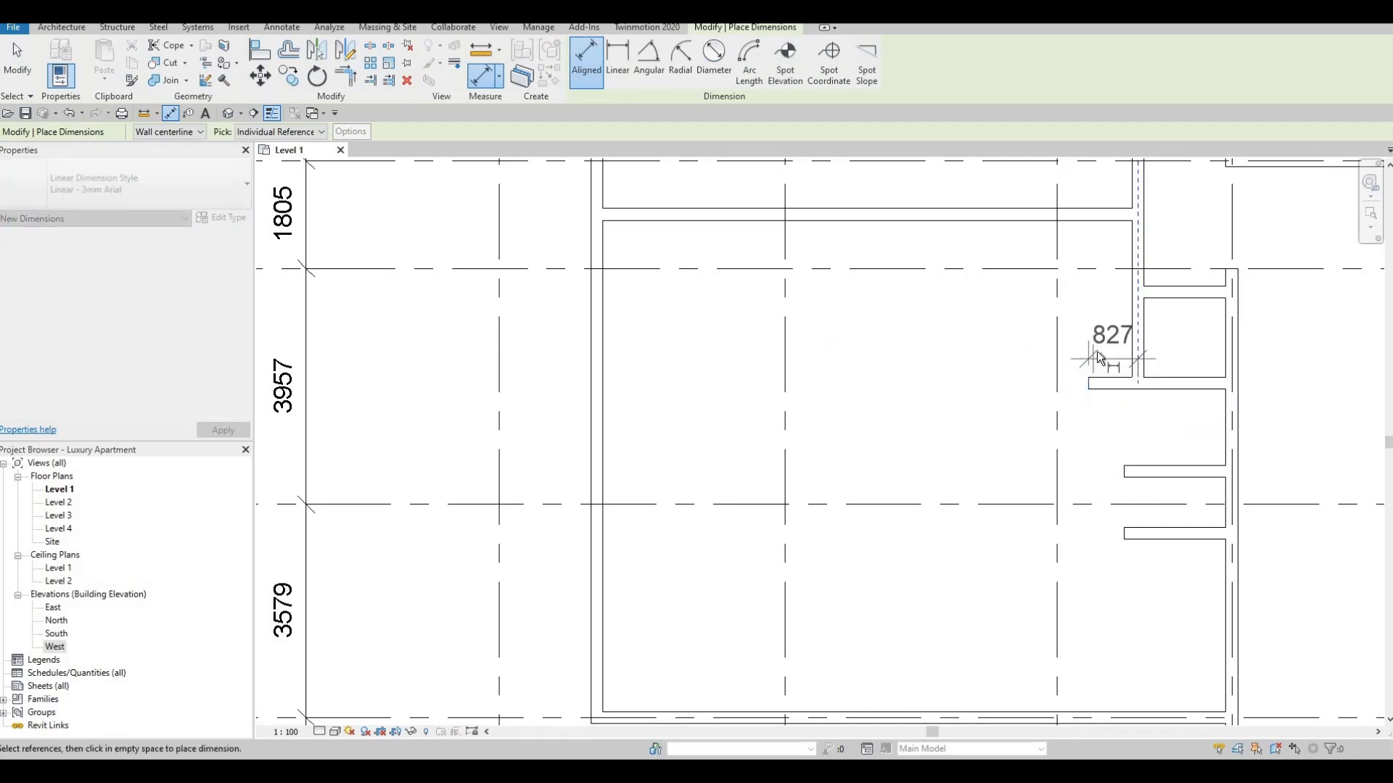
left_click(1099, 352)
scroll(1115, 349, "up", 2)
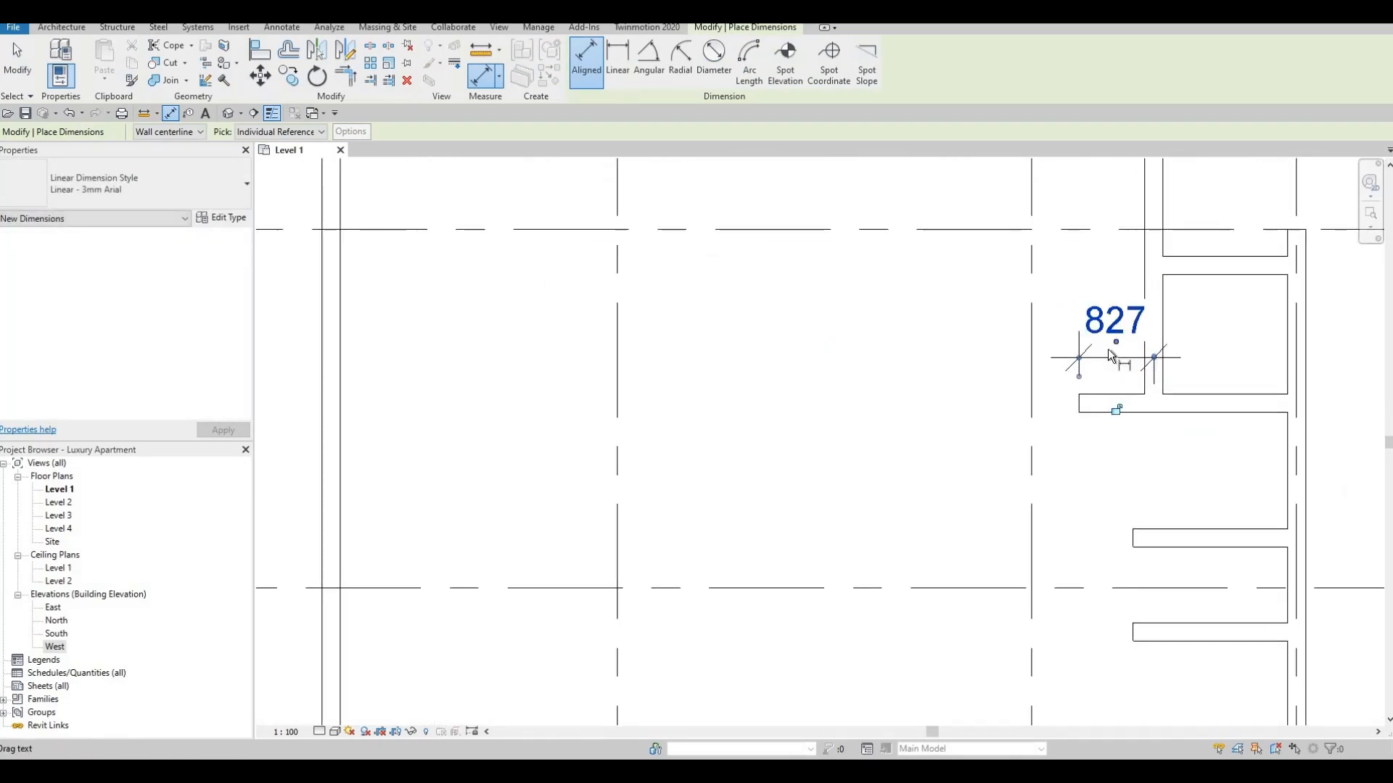
key("Escape")
key("Escape")
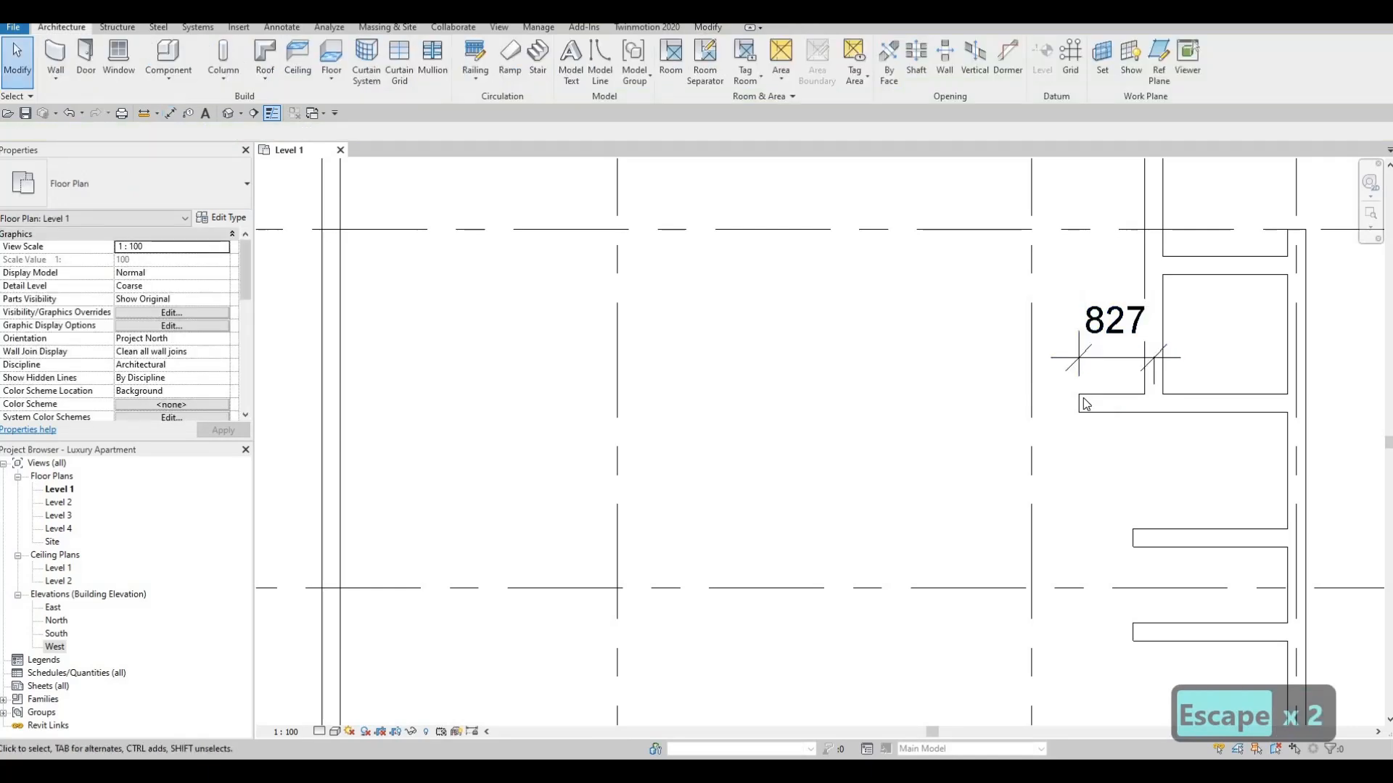
- Shorten the first stub wall so its free end is 744 mm from the short vertical wall's centerline, and delete the helper dimension
left_click(1081, 405)
left_click_drag(1080, 403, 1088, 404)
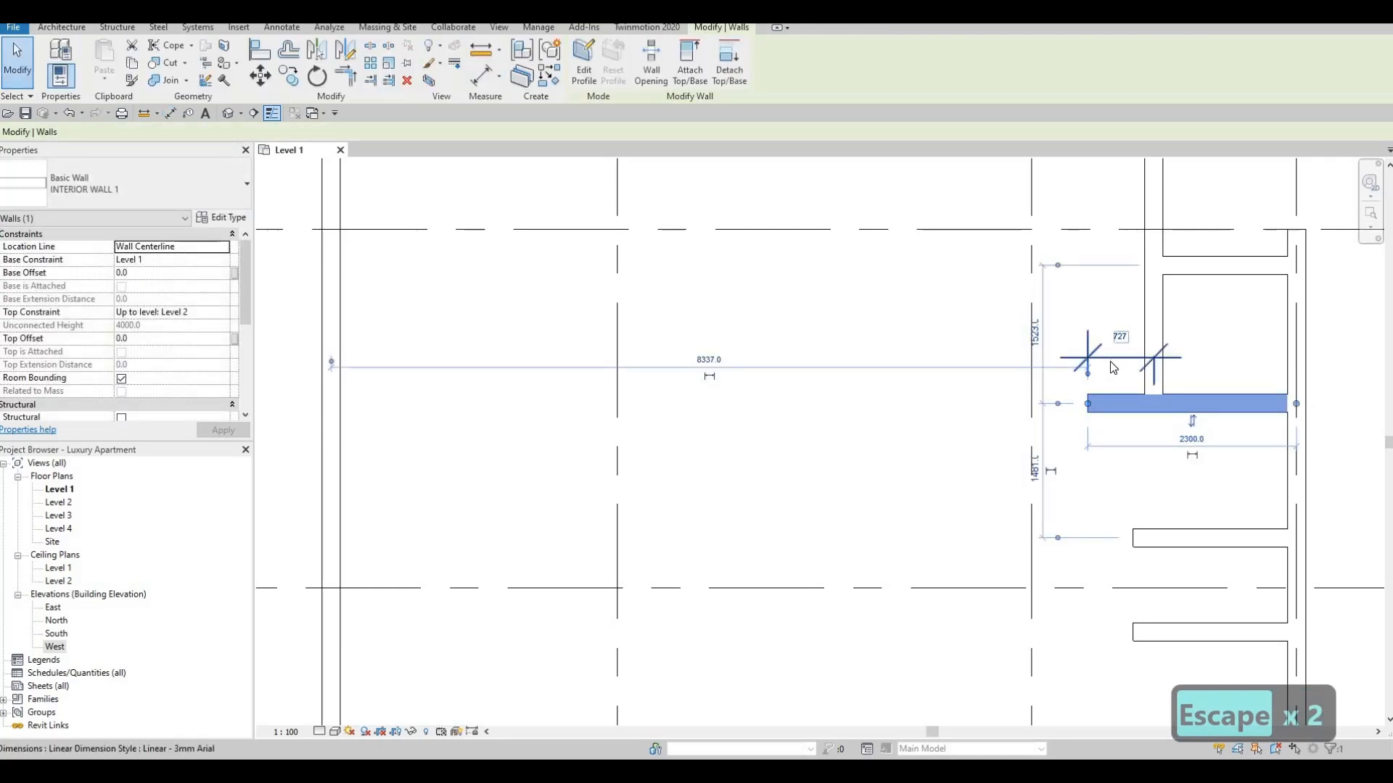
left_click(1120, 338)
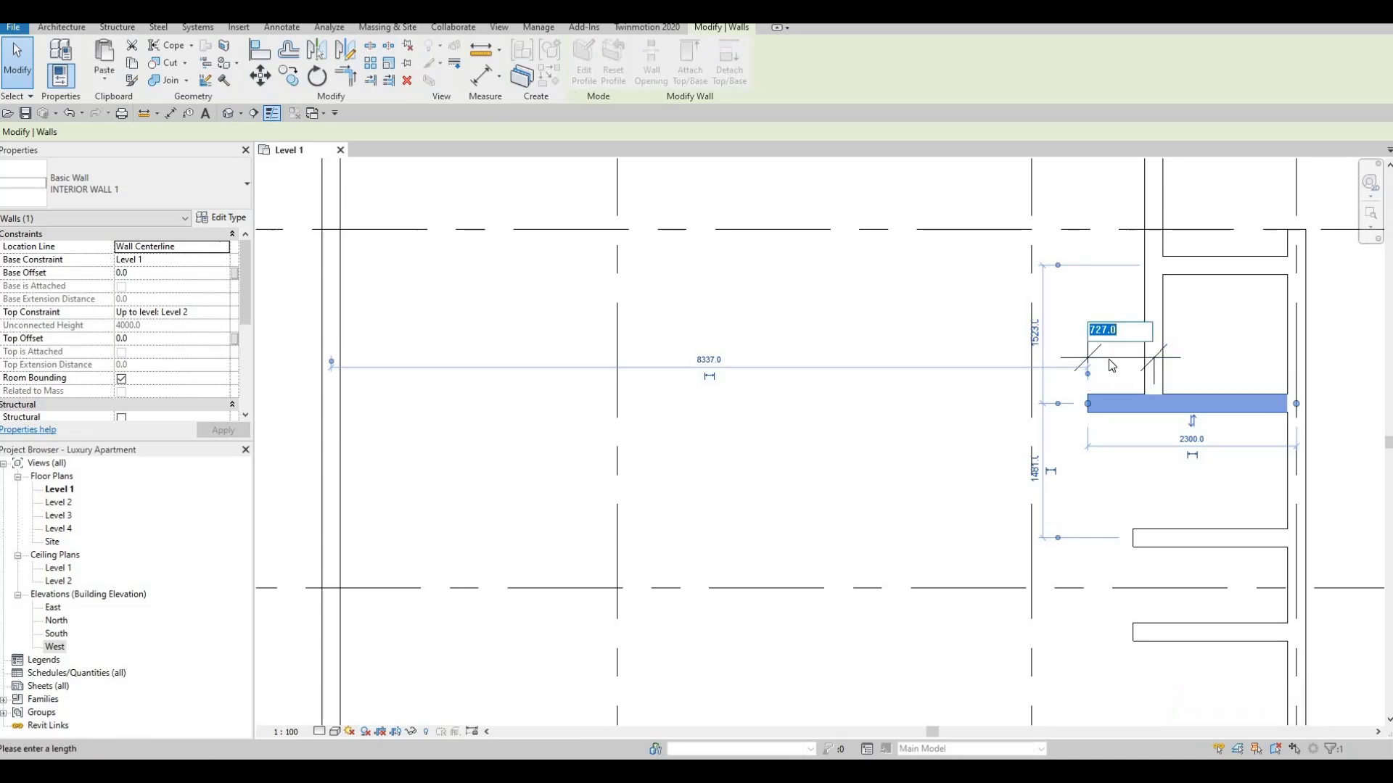
type("744")
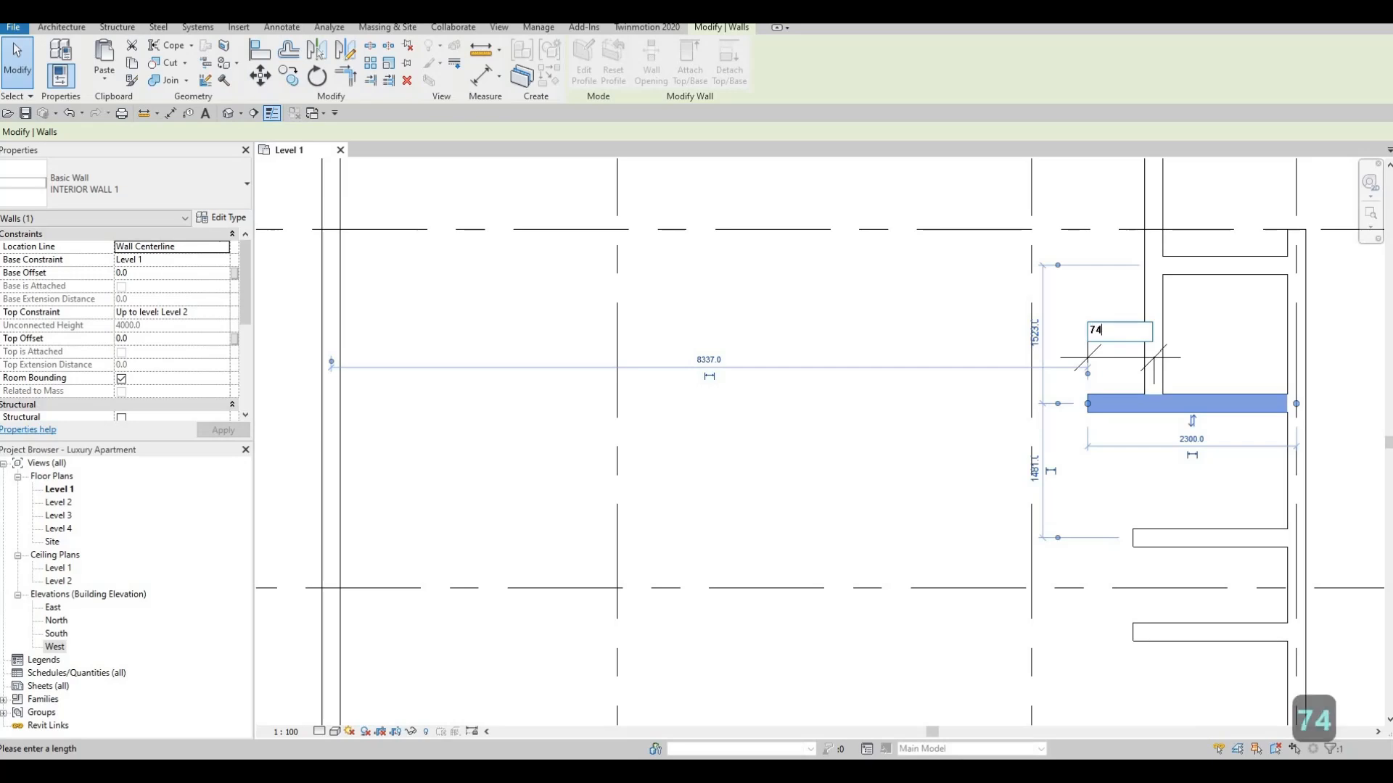
key("Return")
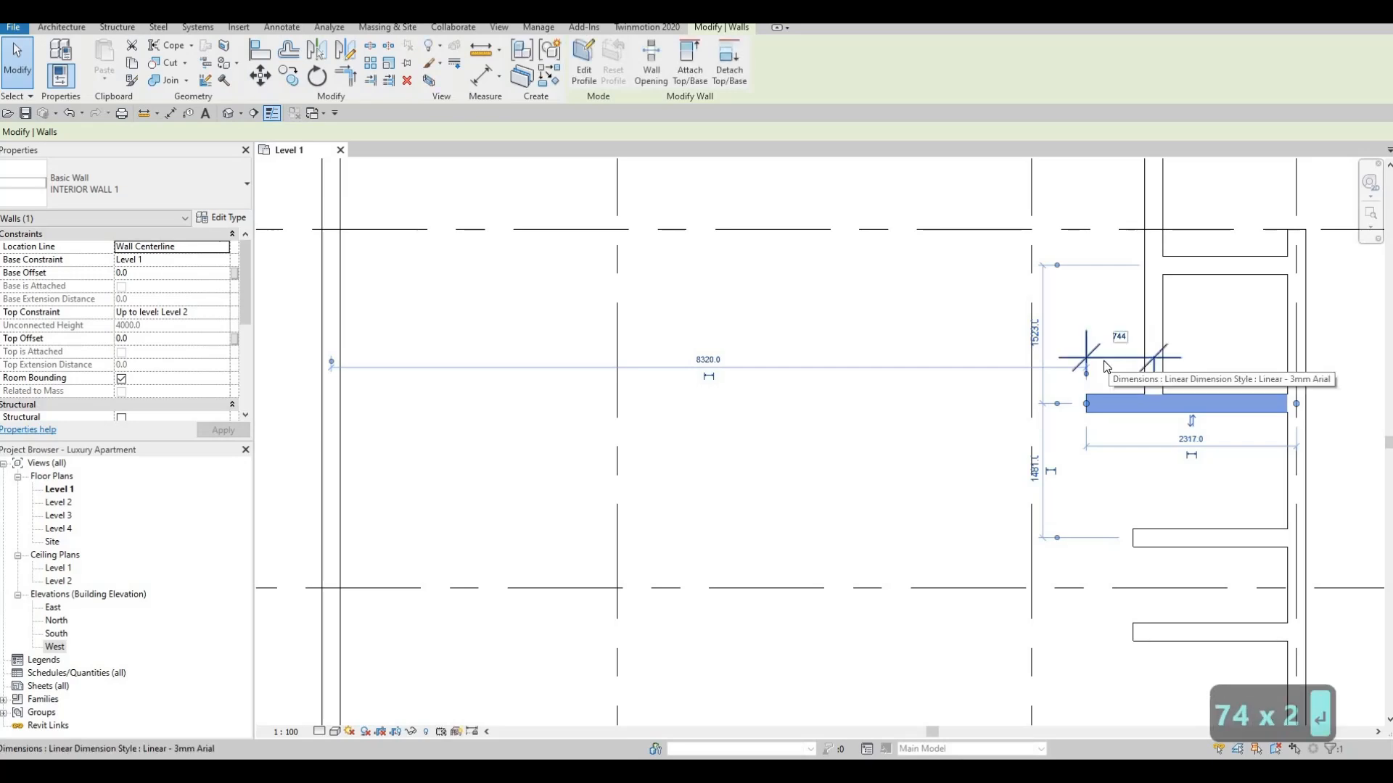
key("Escape")
key("Escape")
left_click(1091, 367)
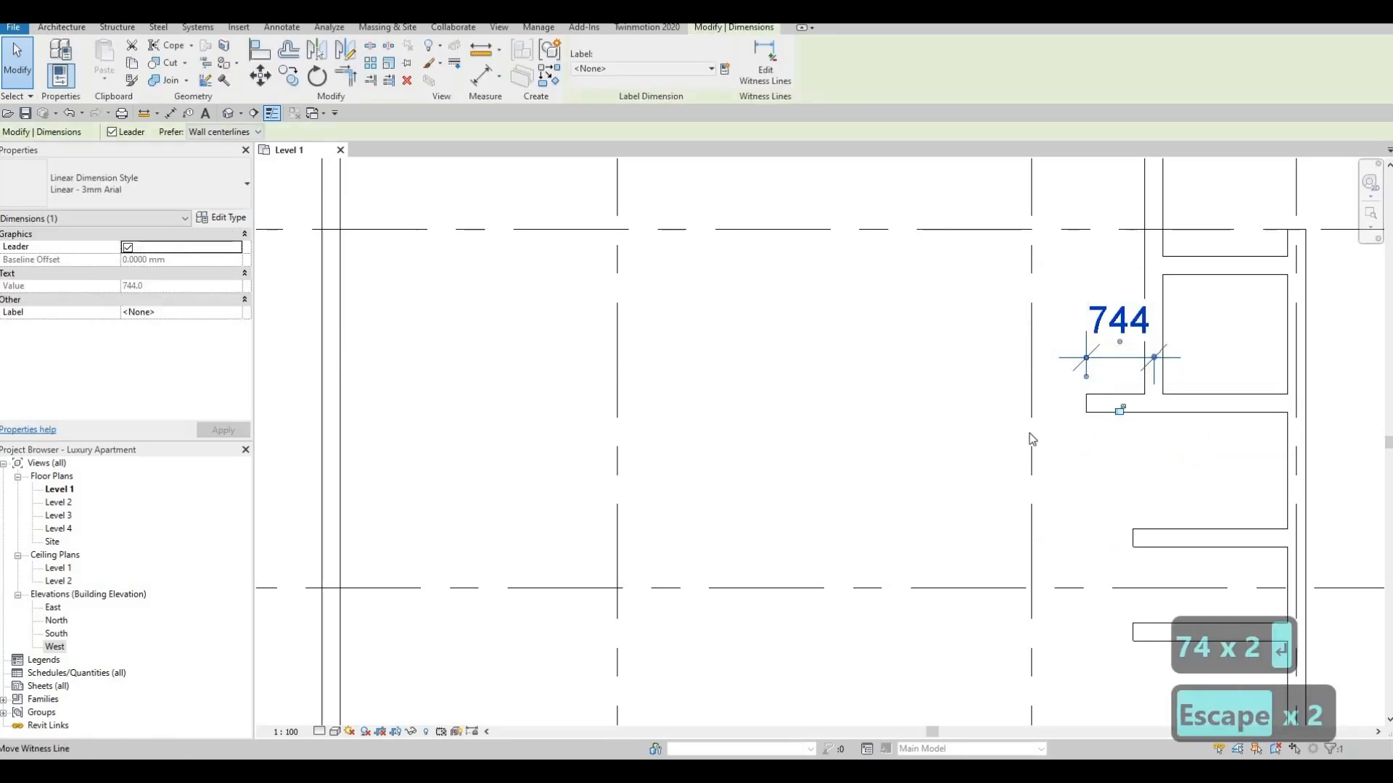
key("Delete")
- Draw a similar interior wall from the first stub's free end diagonally down at 135° to grid line 3, about 857 mm long
middle_click_drag(1025, 369, 1069, 299)
scroll(1037, 378, "down", 2)
scroll(1061, 383, "up", 1)
scroll(1059, 306, "down", 1)
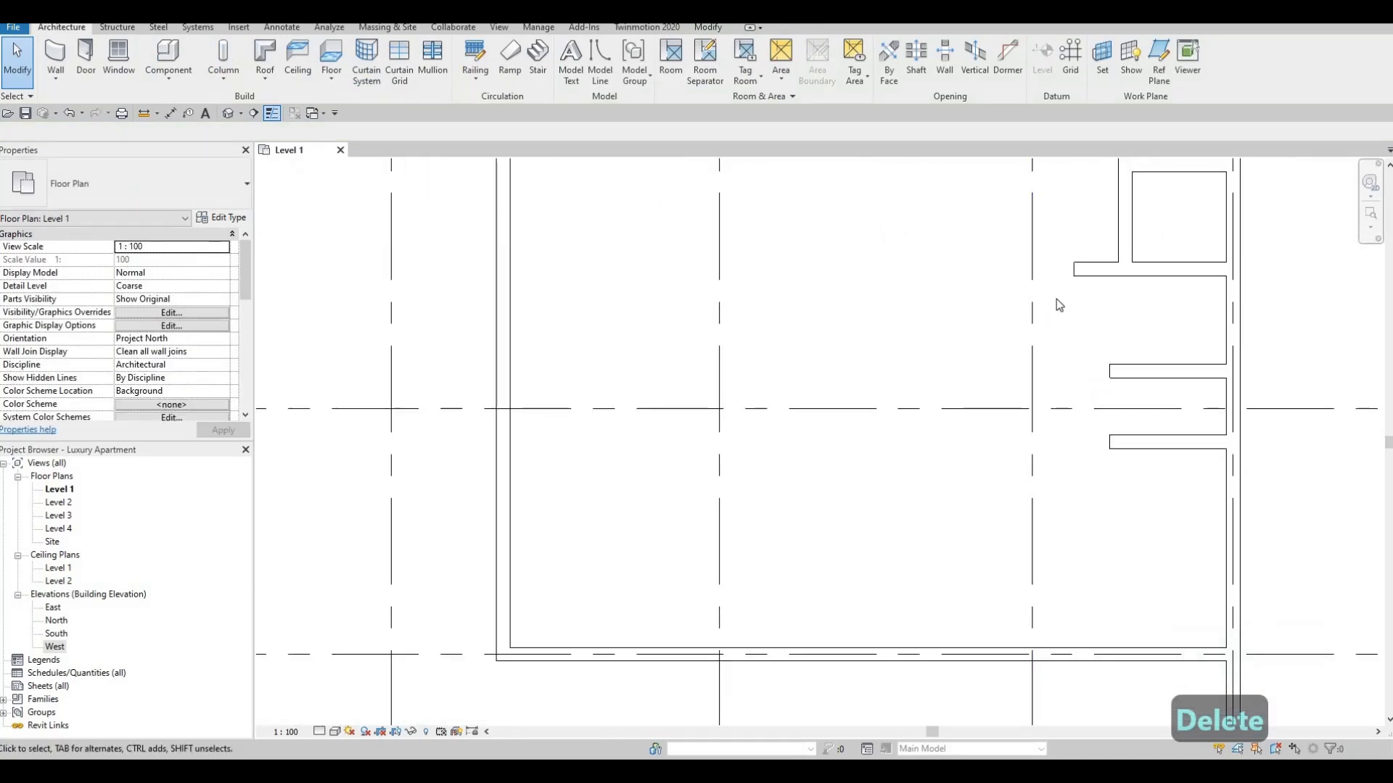
left_click(1090, 281)
key("c")
key("s")
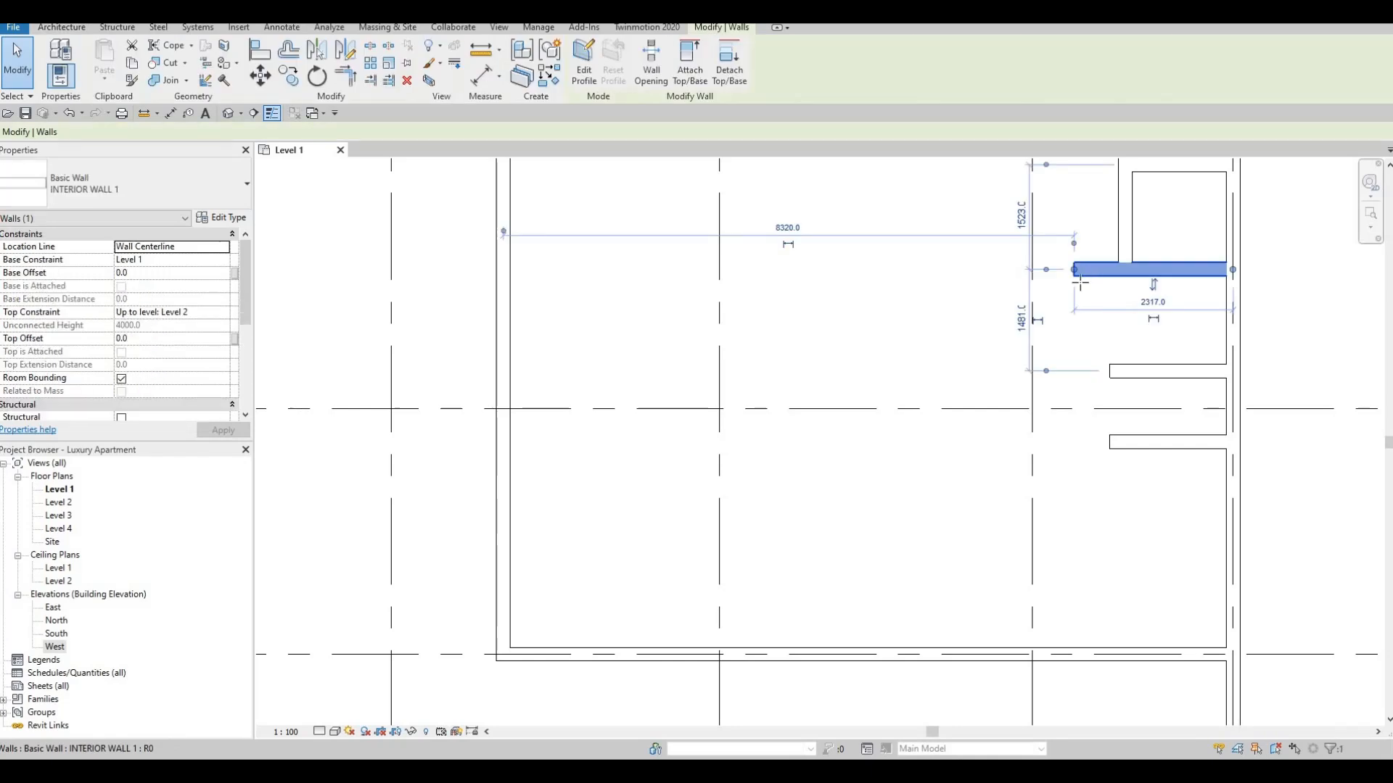
left_click(1075, 275)
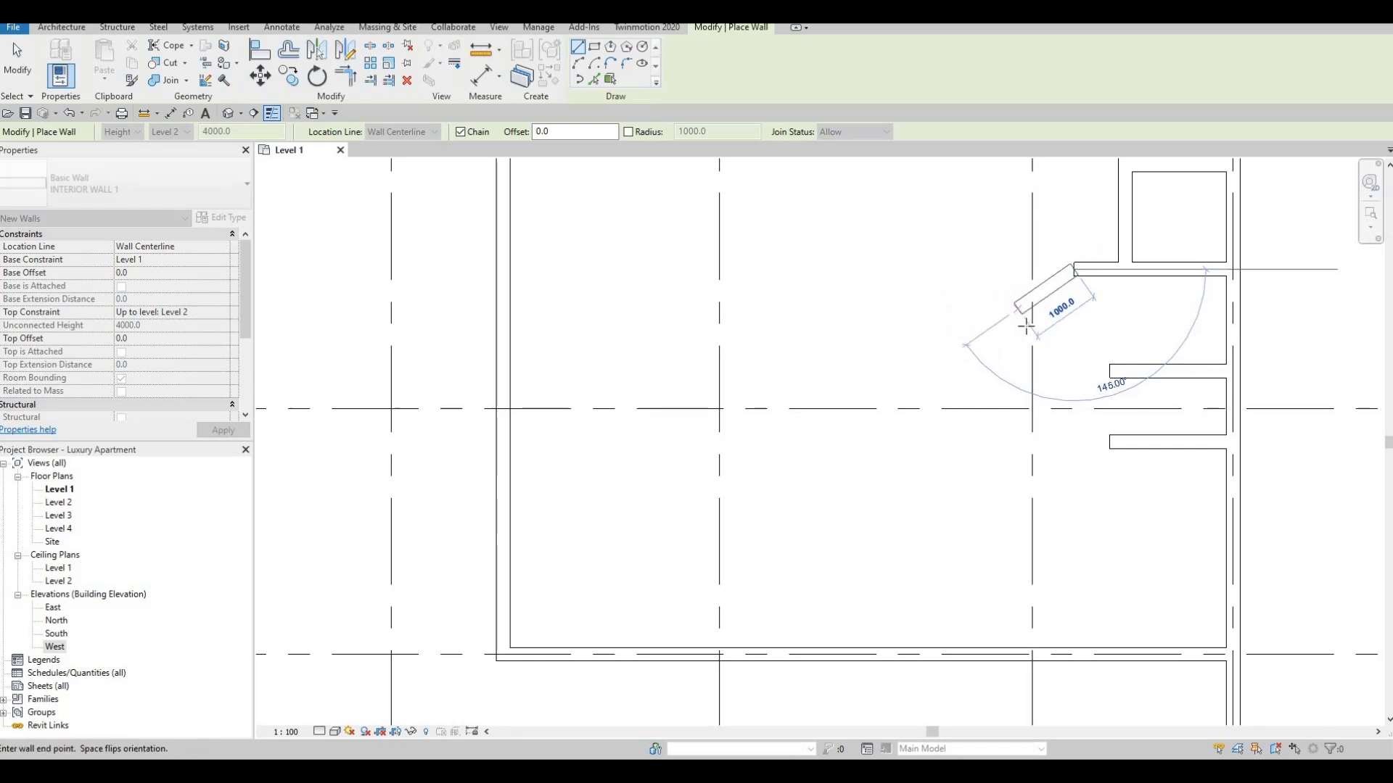
key("F1")
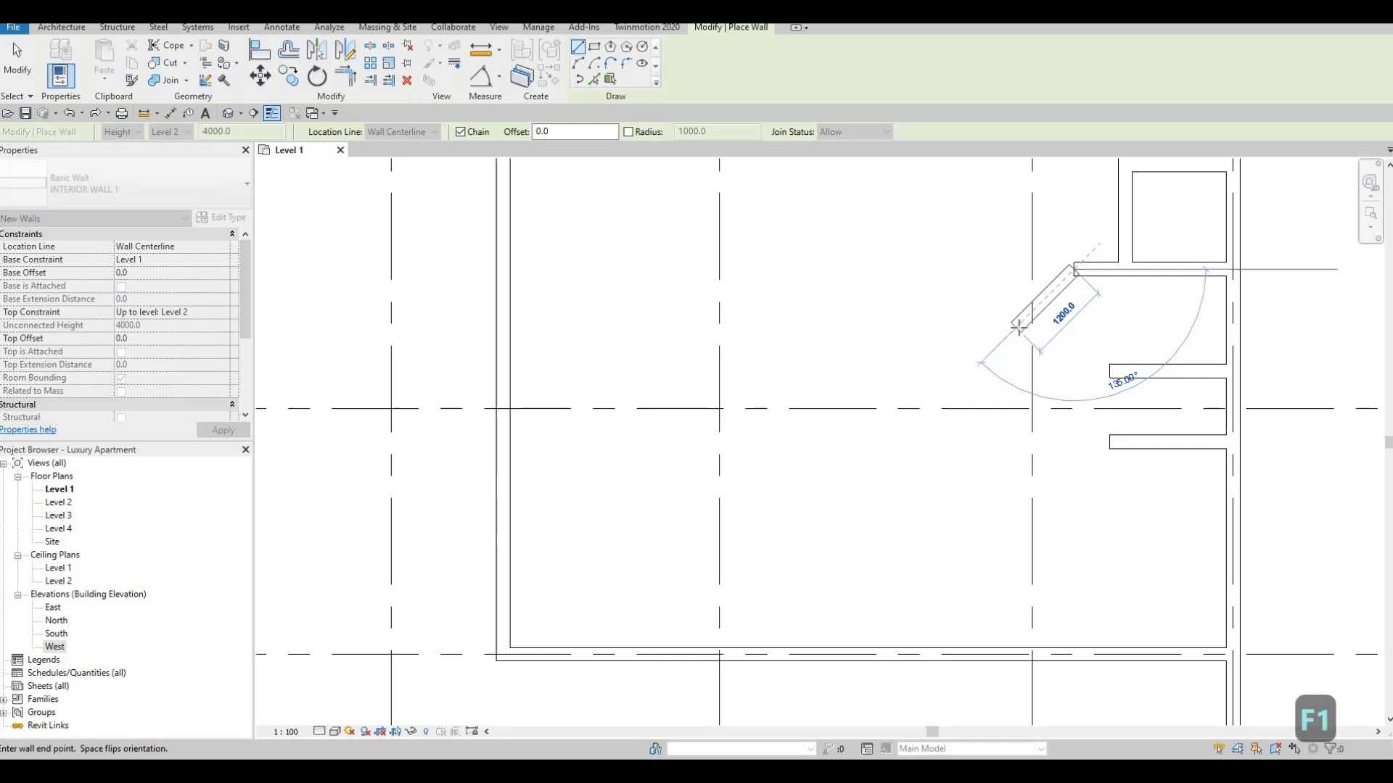
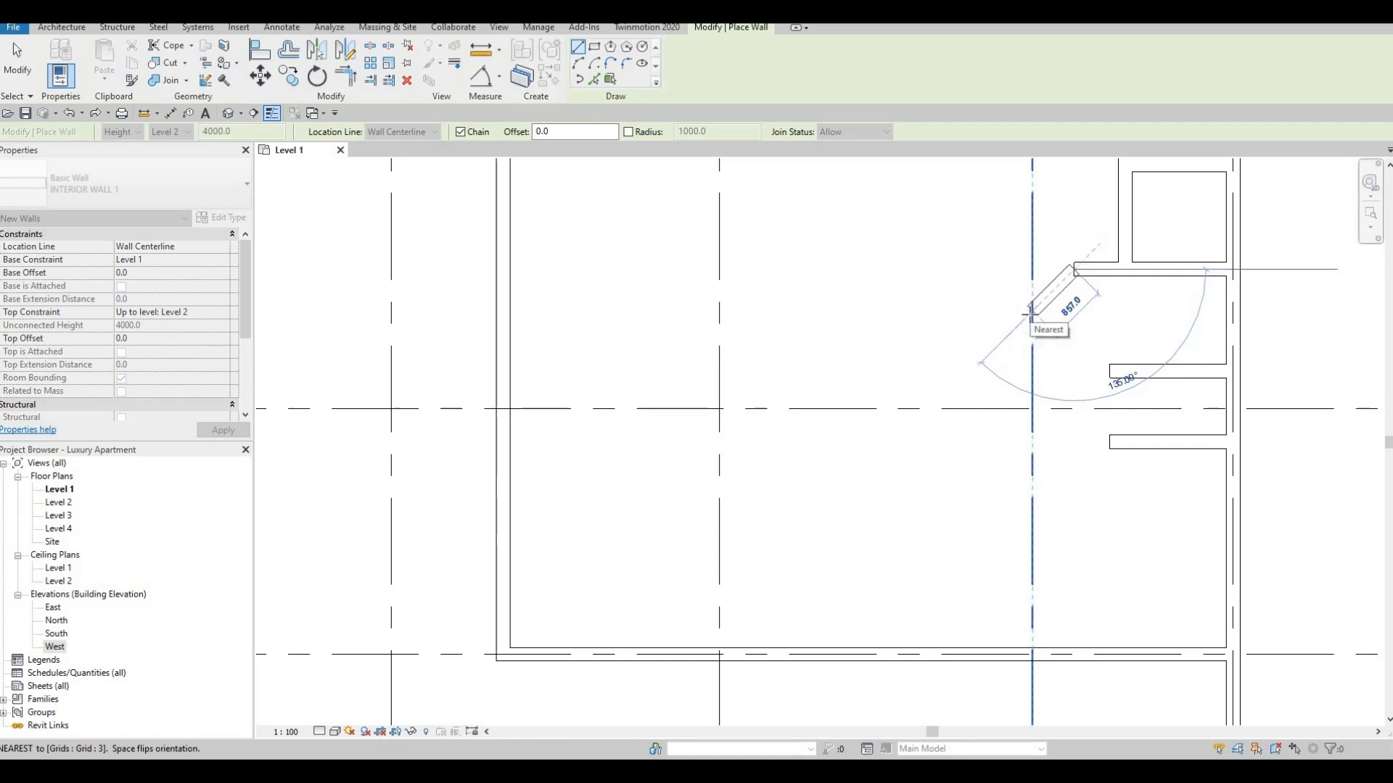
left_click(1029, 312)
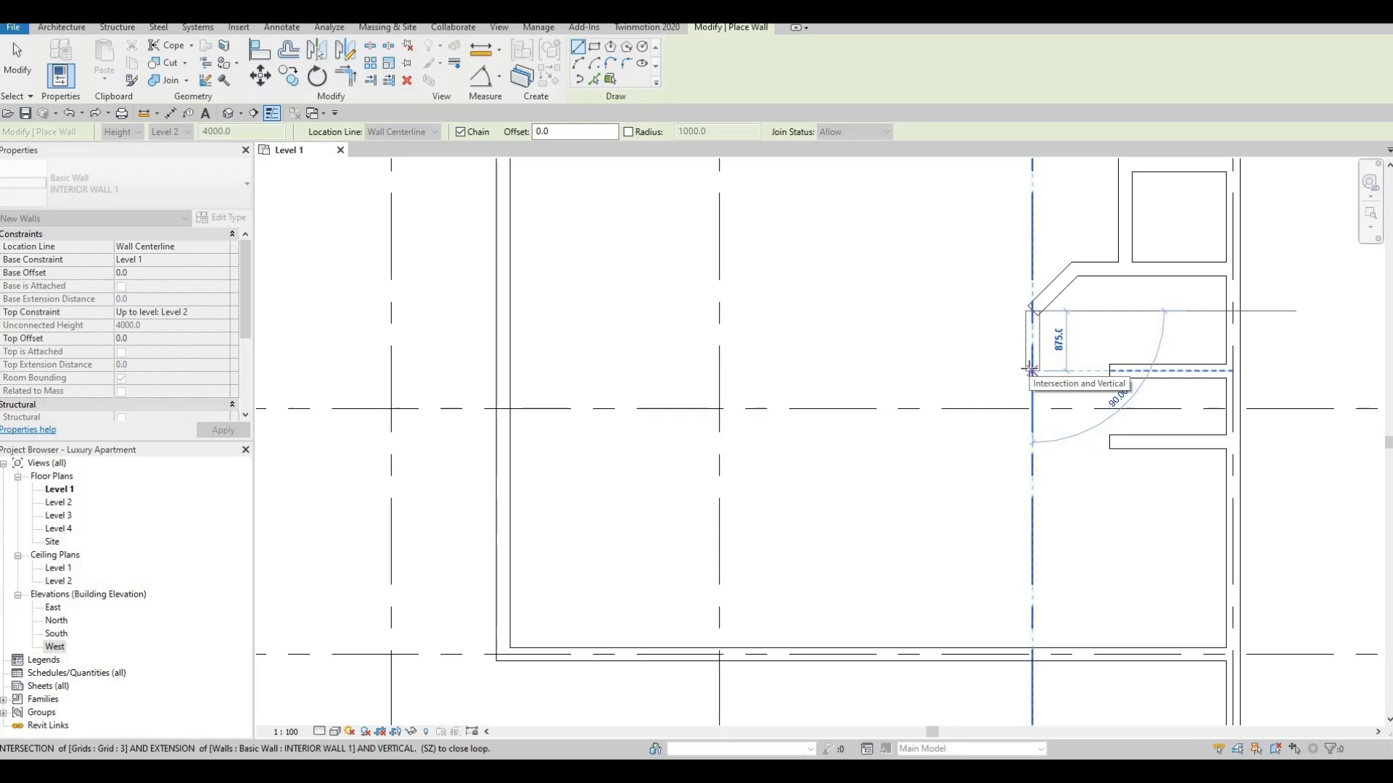
- Continue the wall chain 875 mm straight down along grid line 3 to the second stub wall's centerline, and finish drawing
left_click(1030, 370)
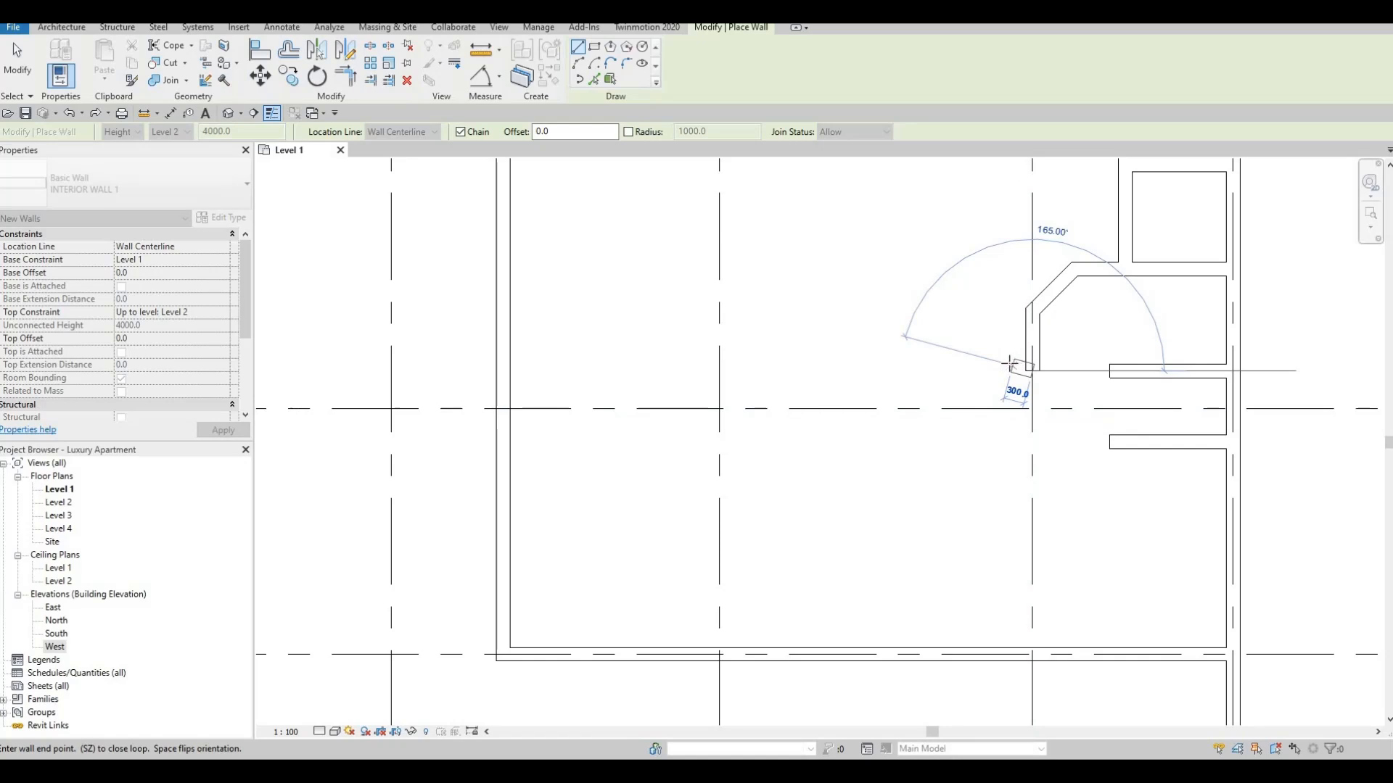
key("Escape")
key("Escape")
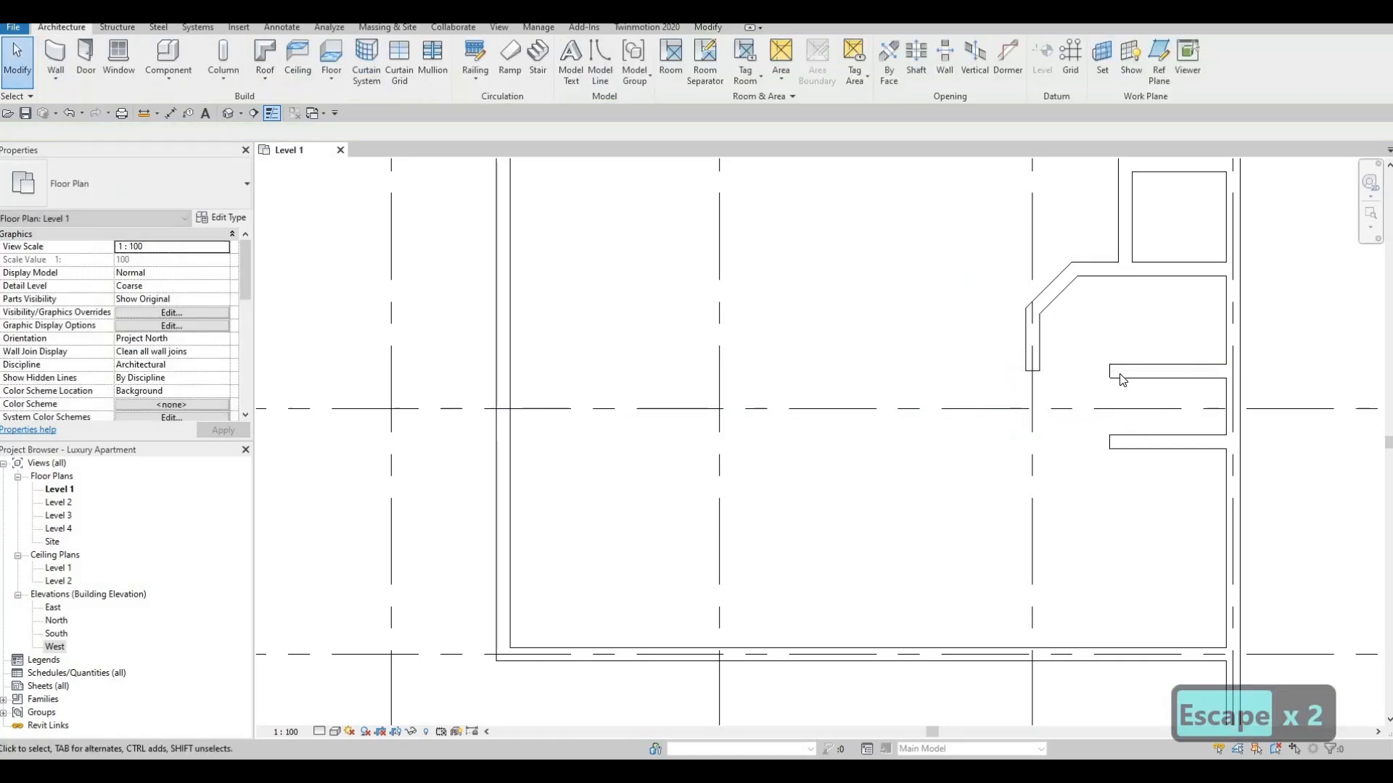
- Trim/extend the second stub wall and the new vertical segment on grid line 3 into a corner
key("t")
key("r")
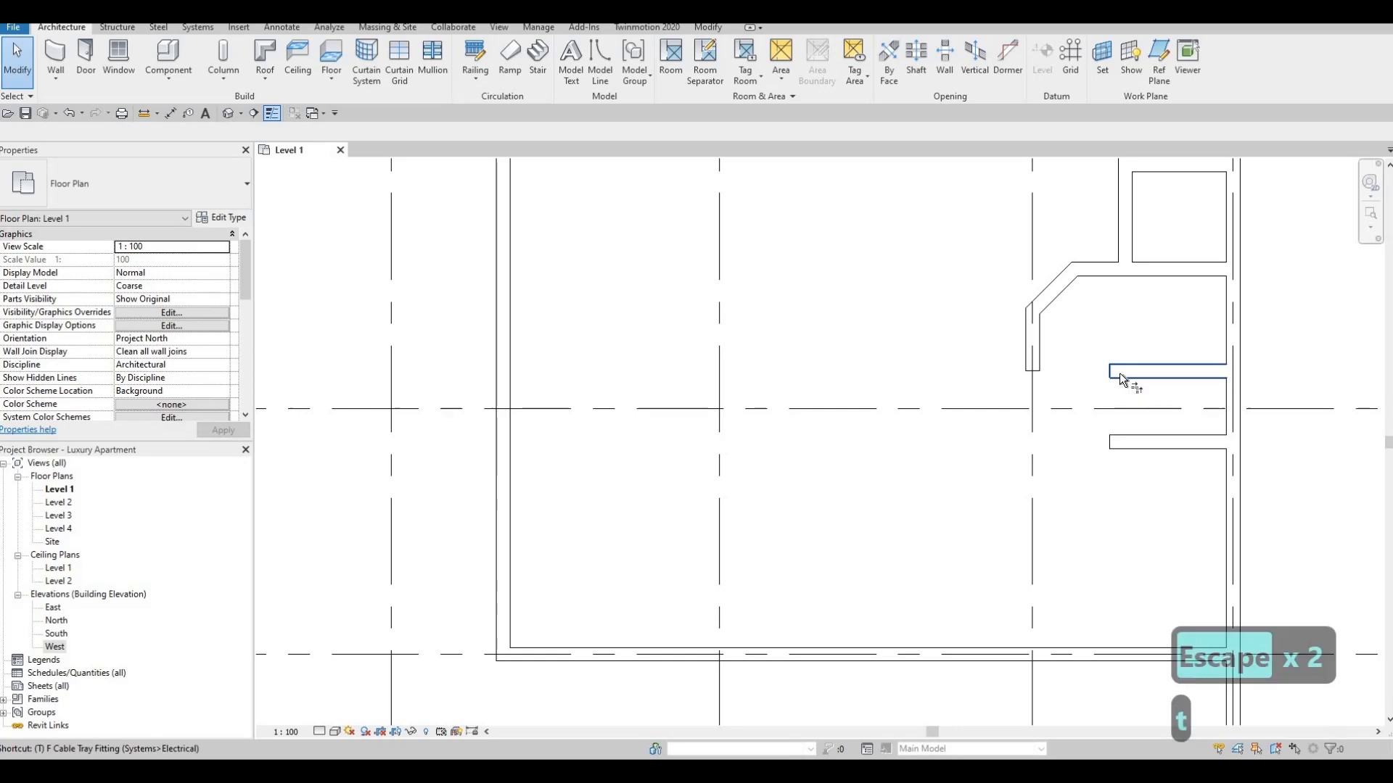
left_click(1120, 373)
left_click(1039, 364)
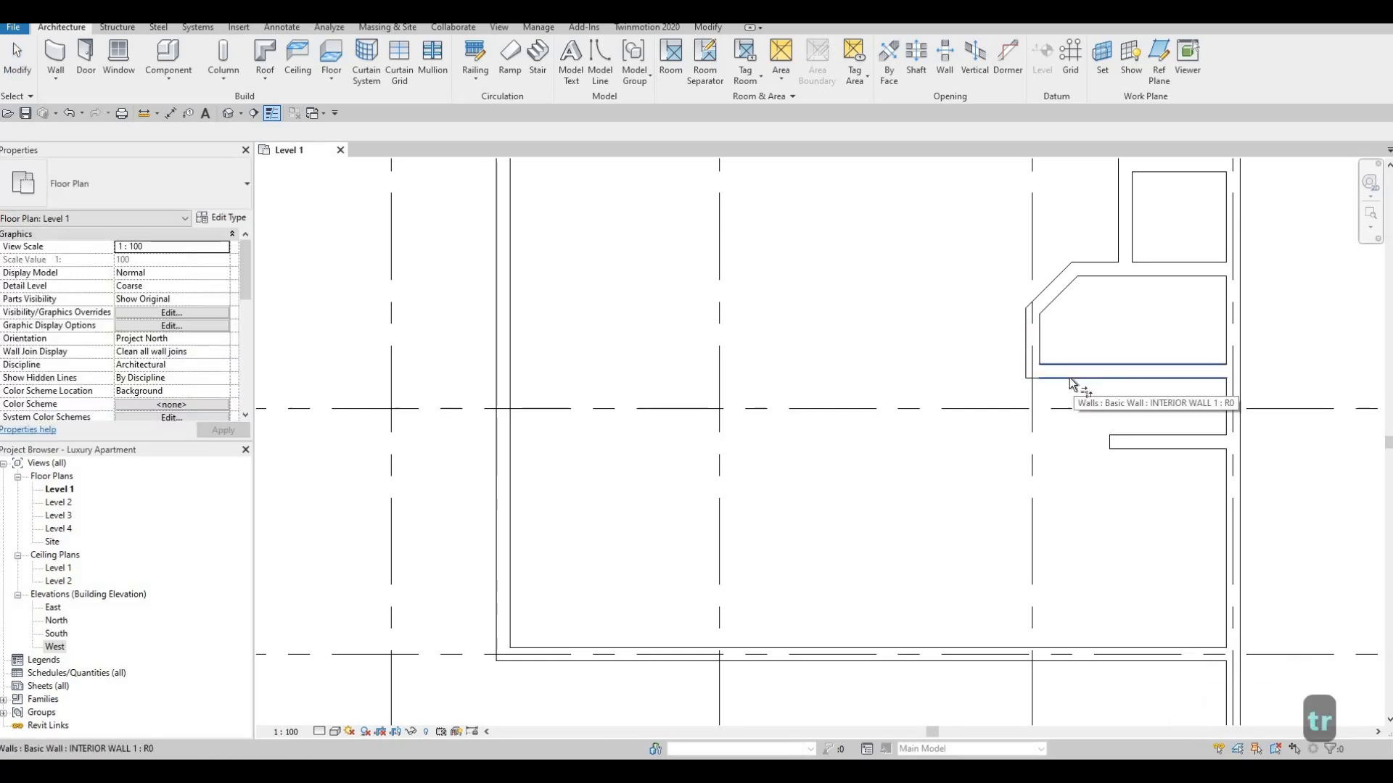
key("Escape")
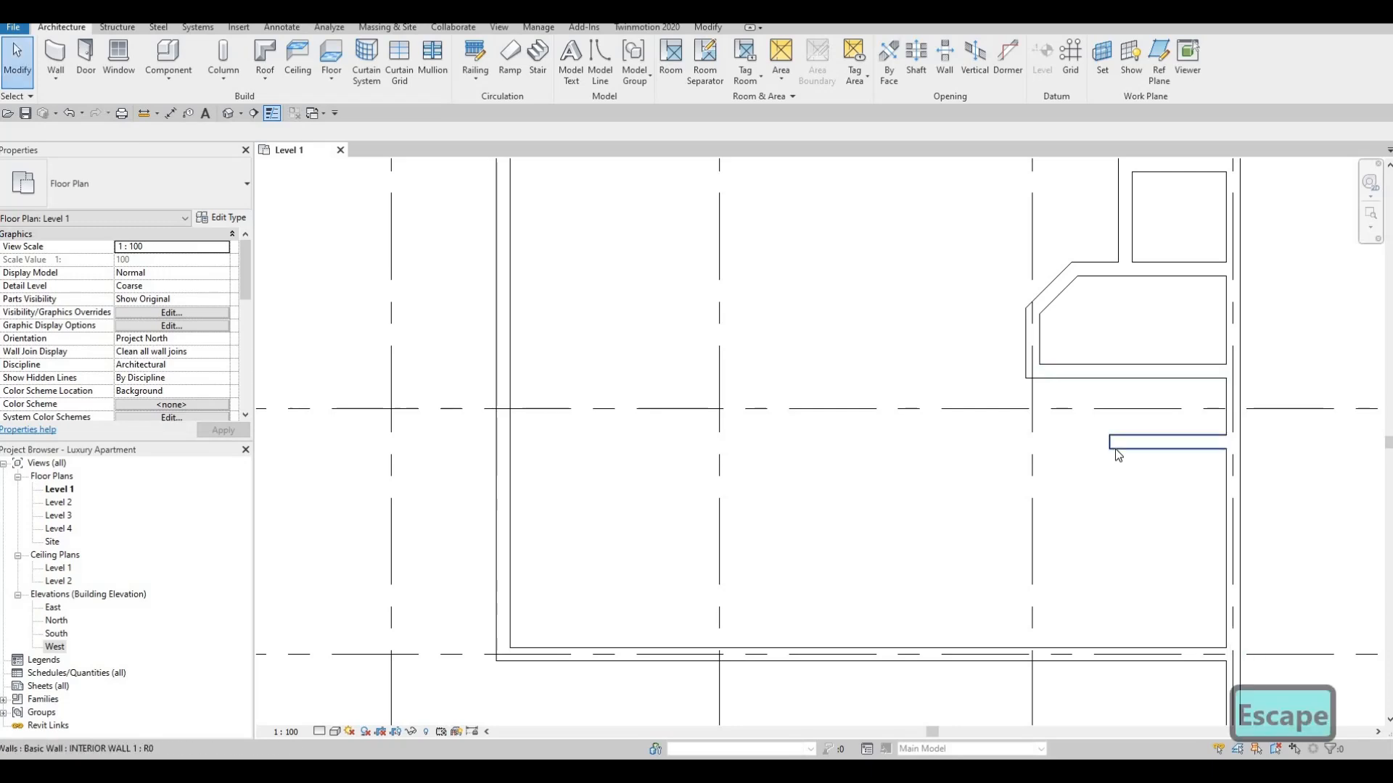
- Extend the free end of the third stub wall to grid line 3, giving a length of 2923 mm
left_click(1111, 447)
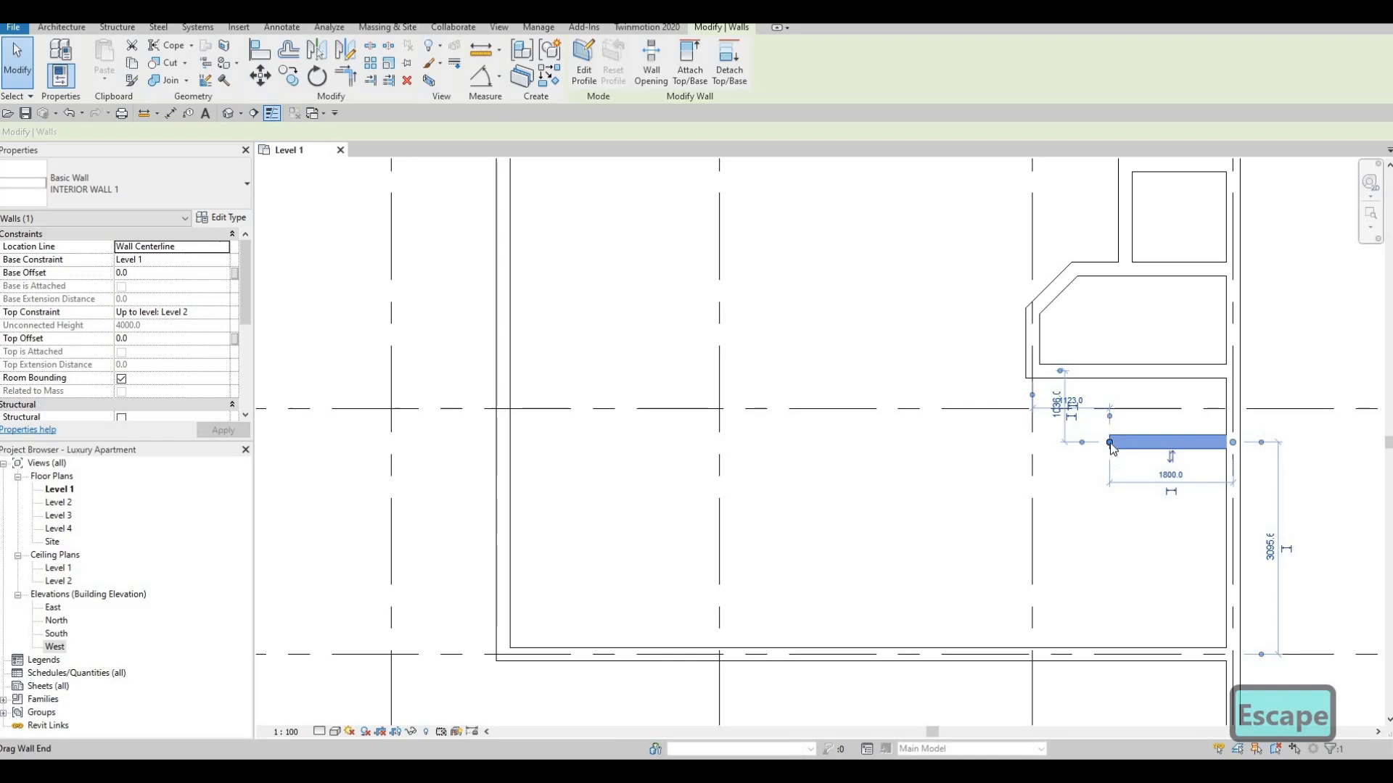
key("r")
key("s")
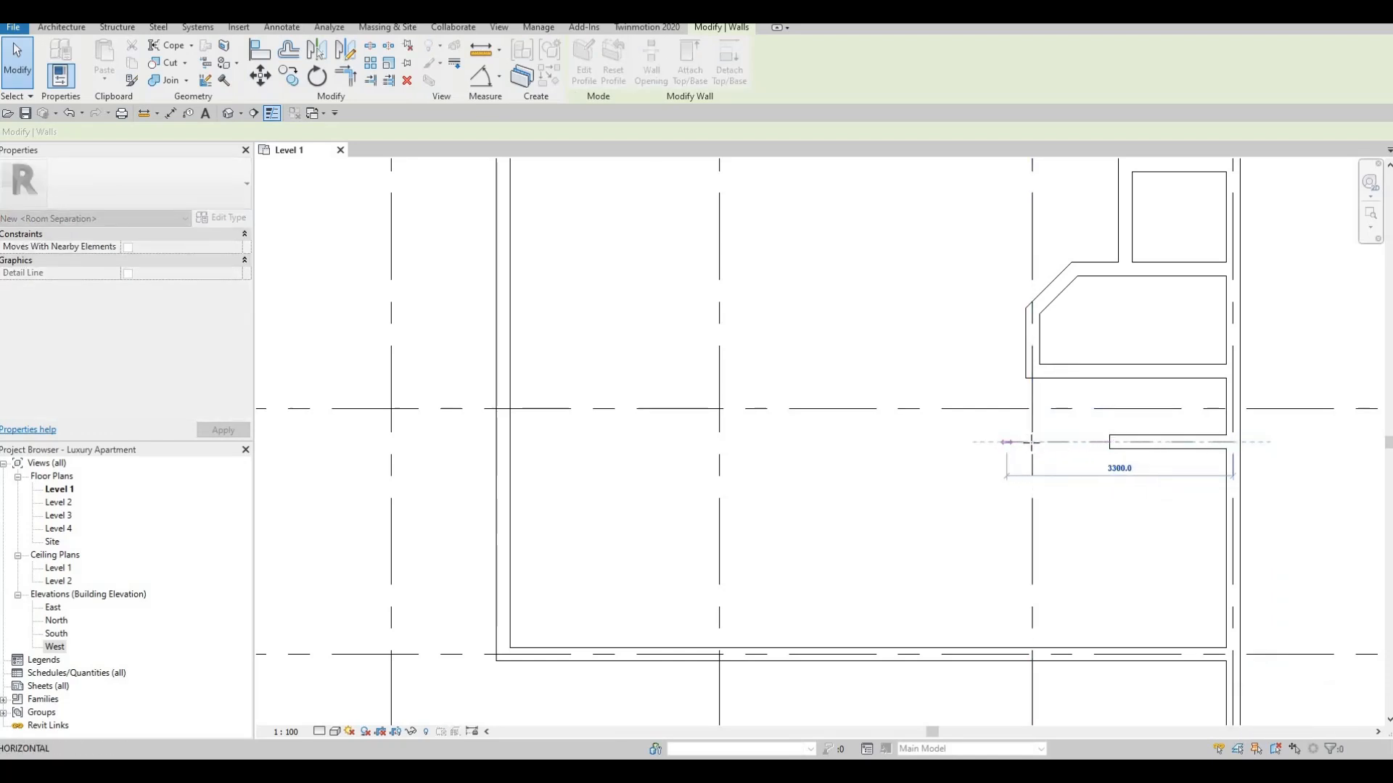
key("Escape")
key("Escape")
left_click(1041, 443)
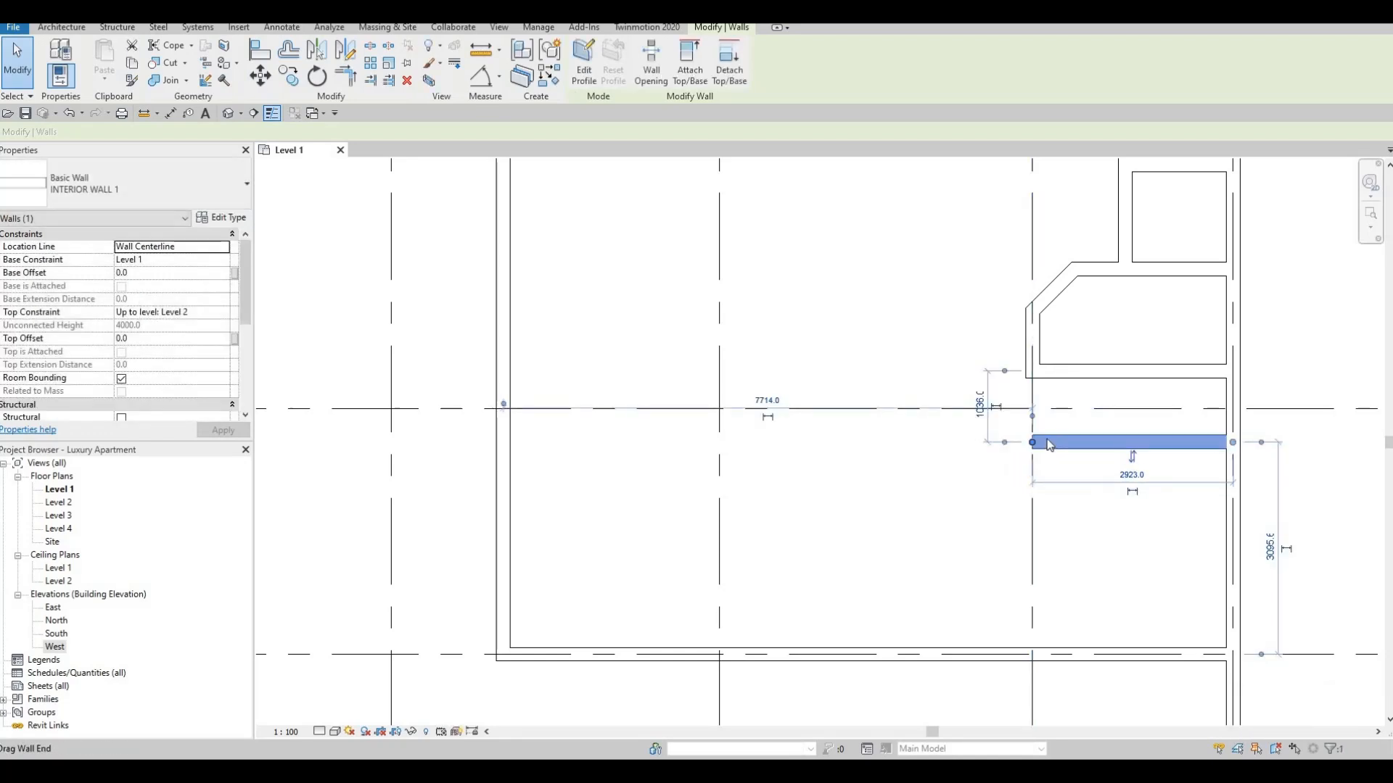
key("Escape")
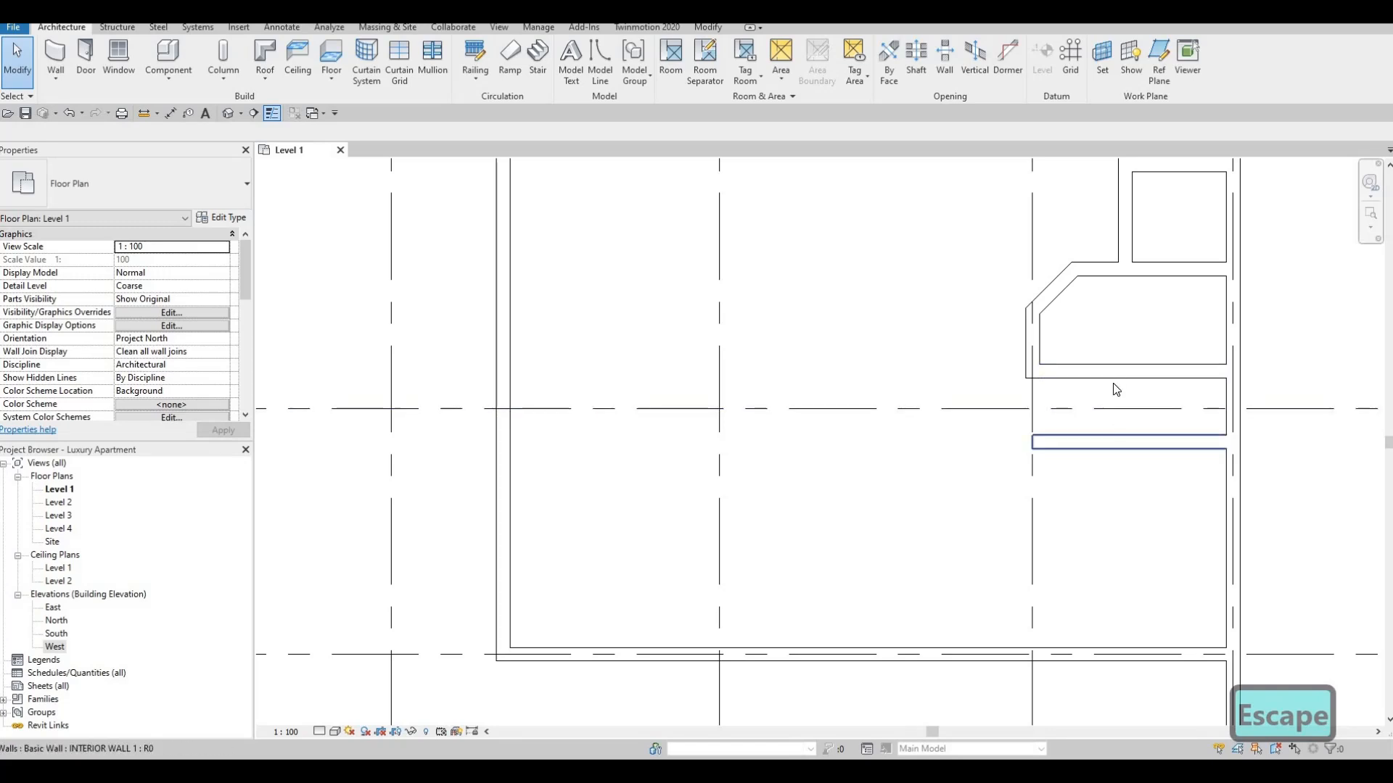
- Draw a vertical INTERIOR WALL 1 wall 1036 mm long between the centerlines of the second and third stub walls
left_click(55, 55)
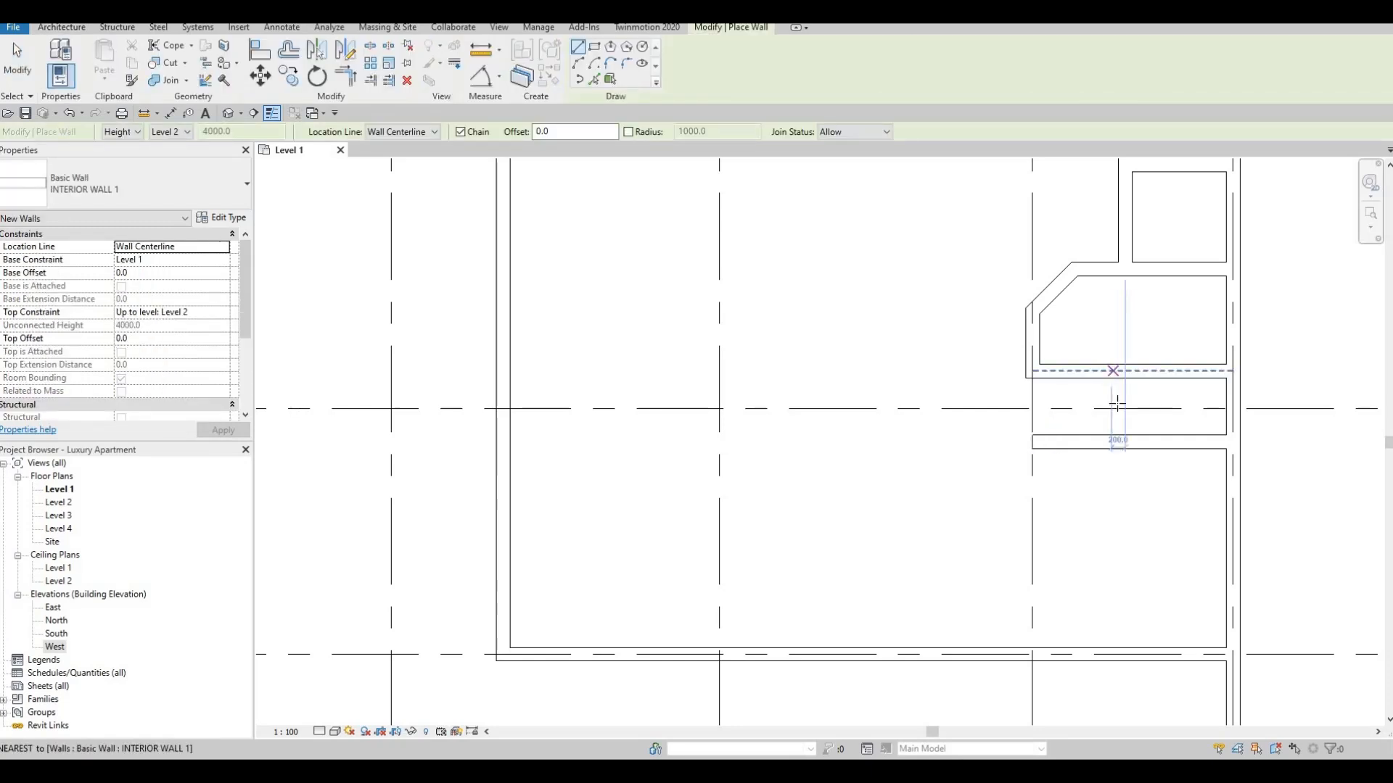
left_click(1111, 442)
left_click(1111, 373)
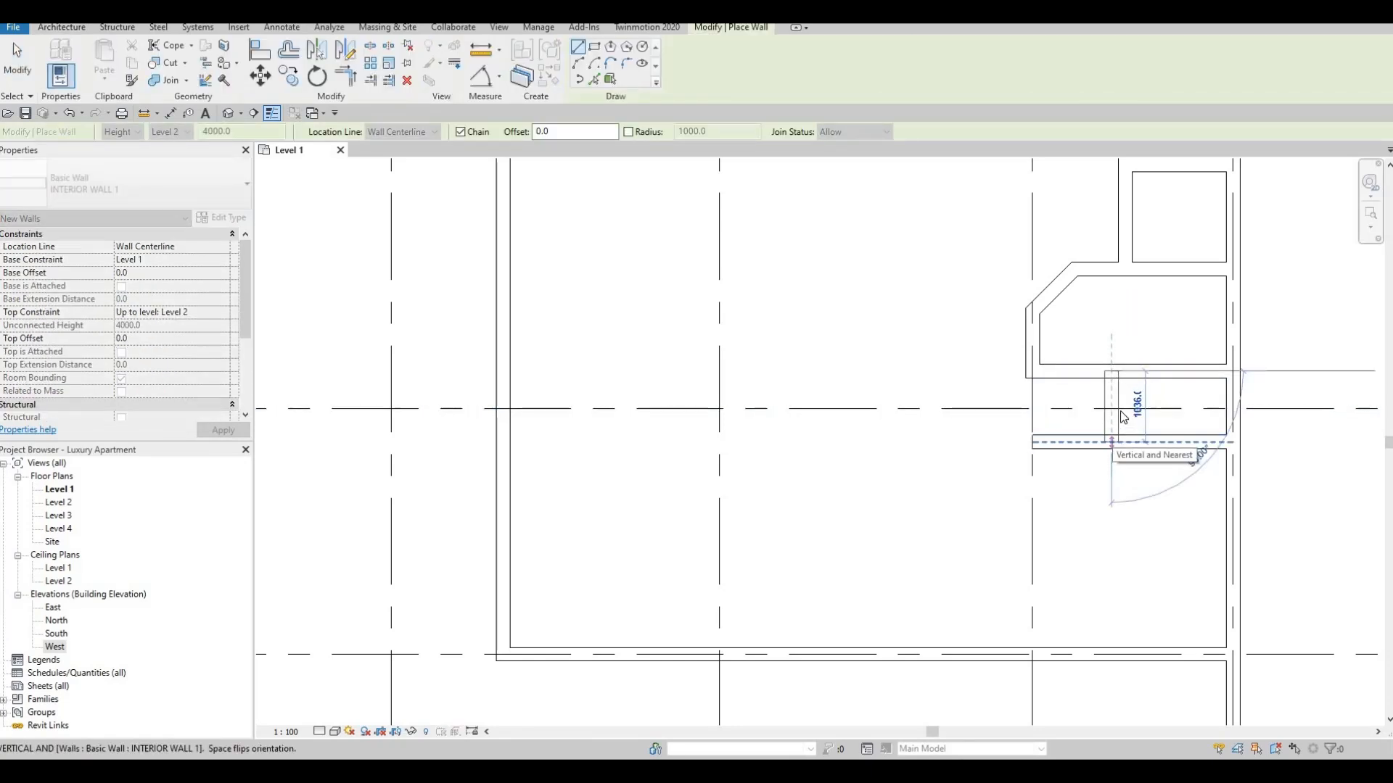
key("Escape")
key("Escape")
- Set the distance from the new short vertical partition to the long vertical wall to 1700 mm
left_click(1115, 409)
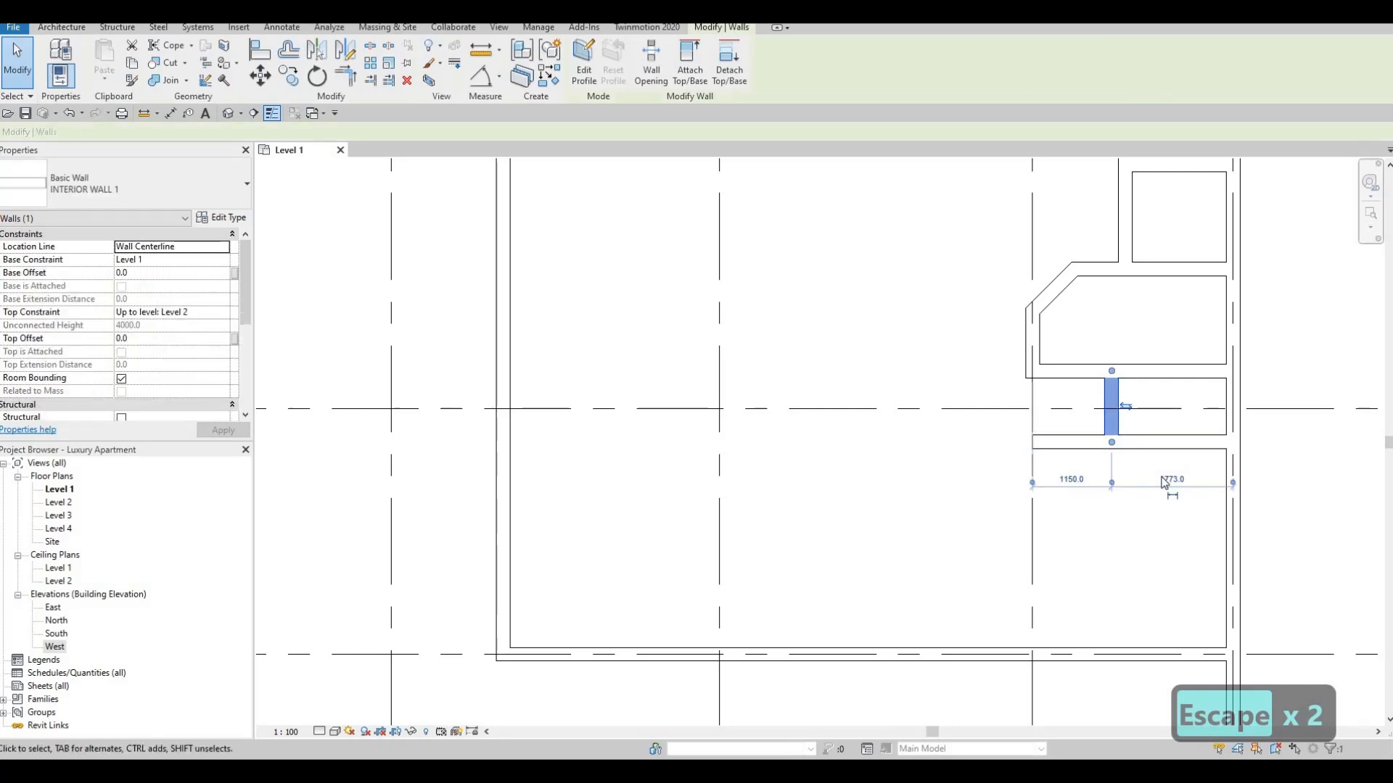
left_click(1210, 481)
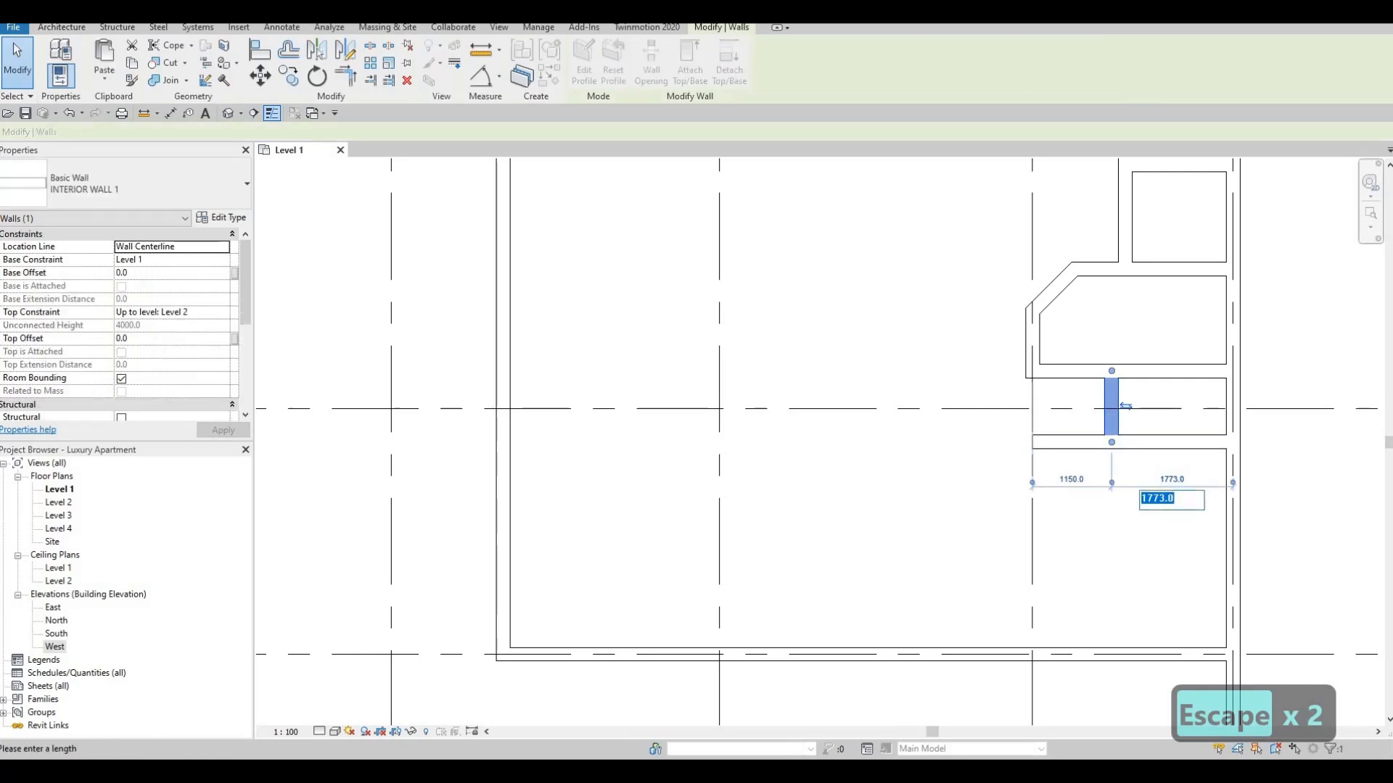
type("1700")
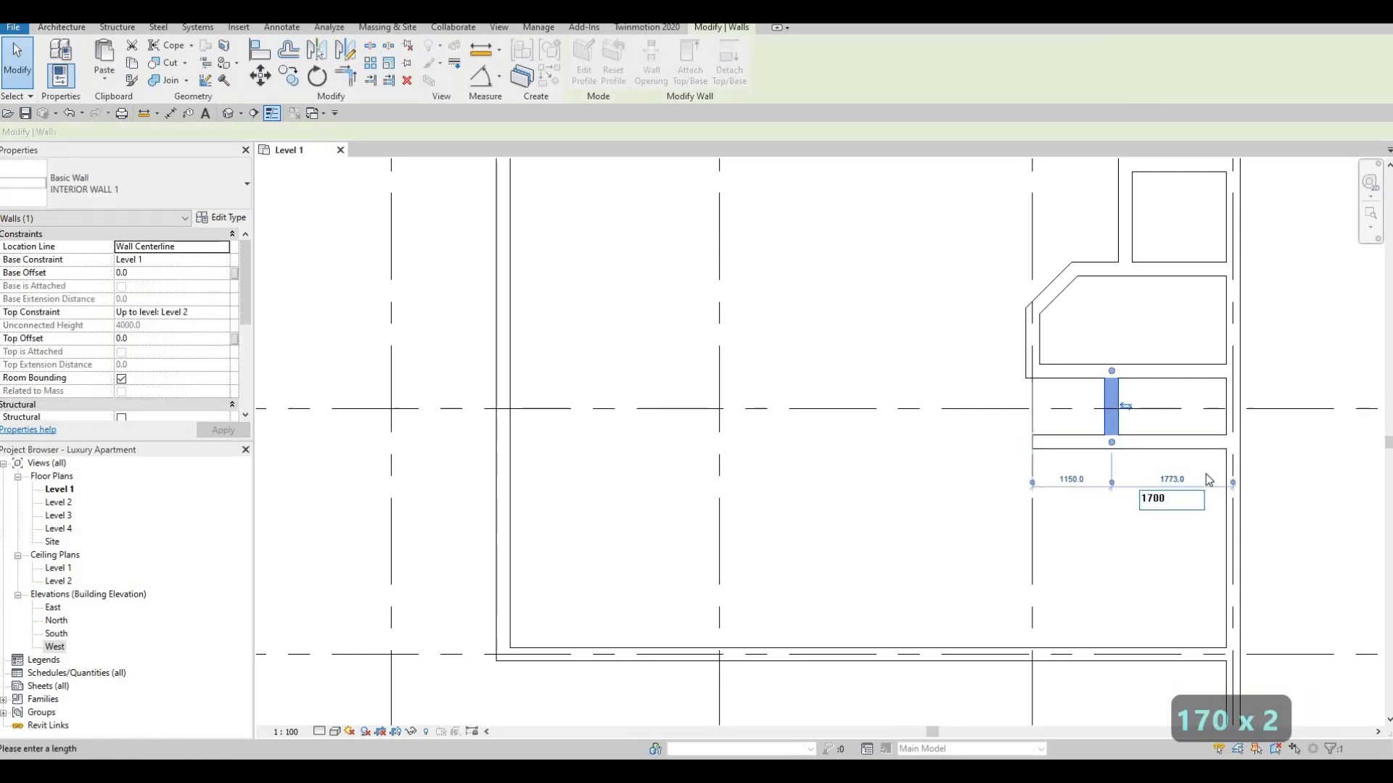
key("Return")
key("Escape")
key("Escape")
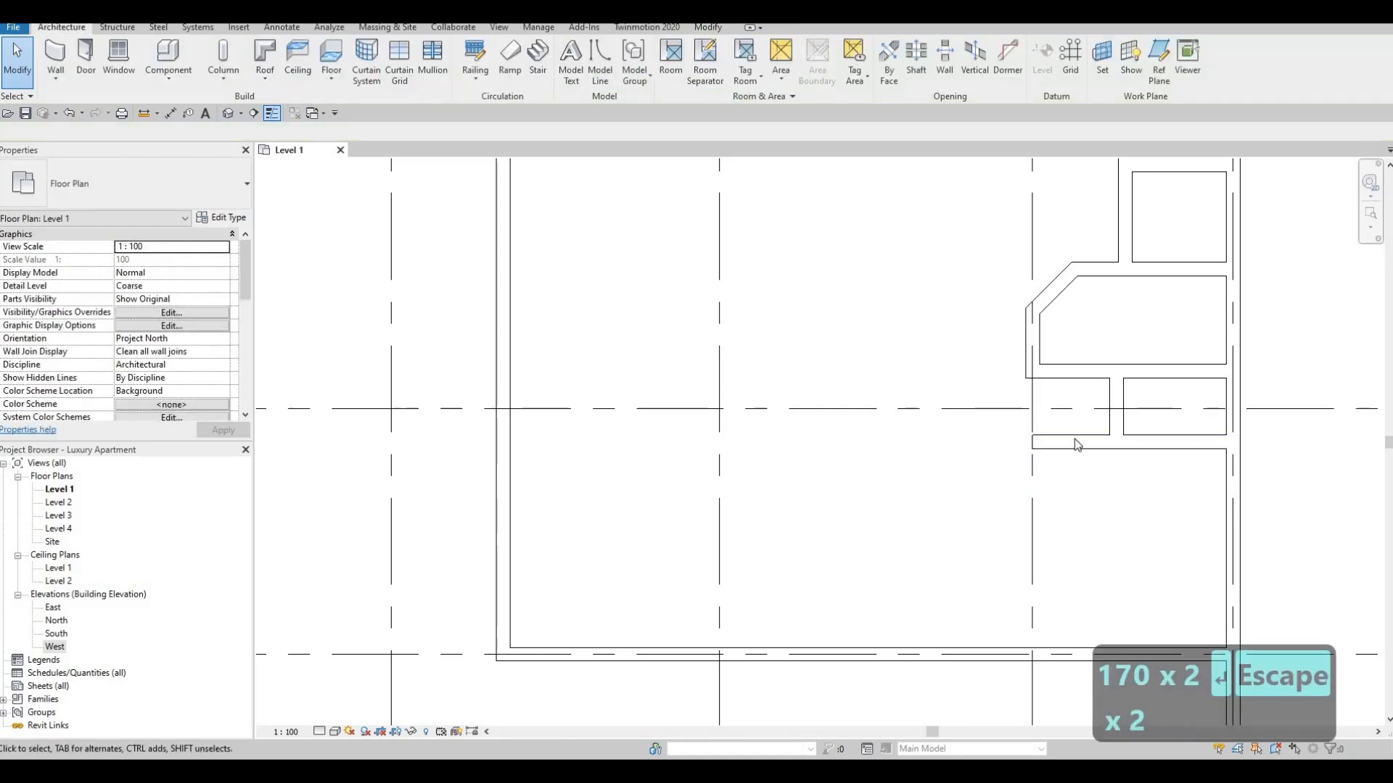
key("F1")
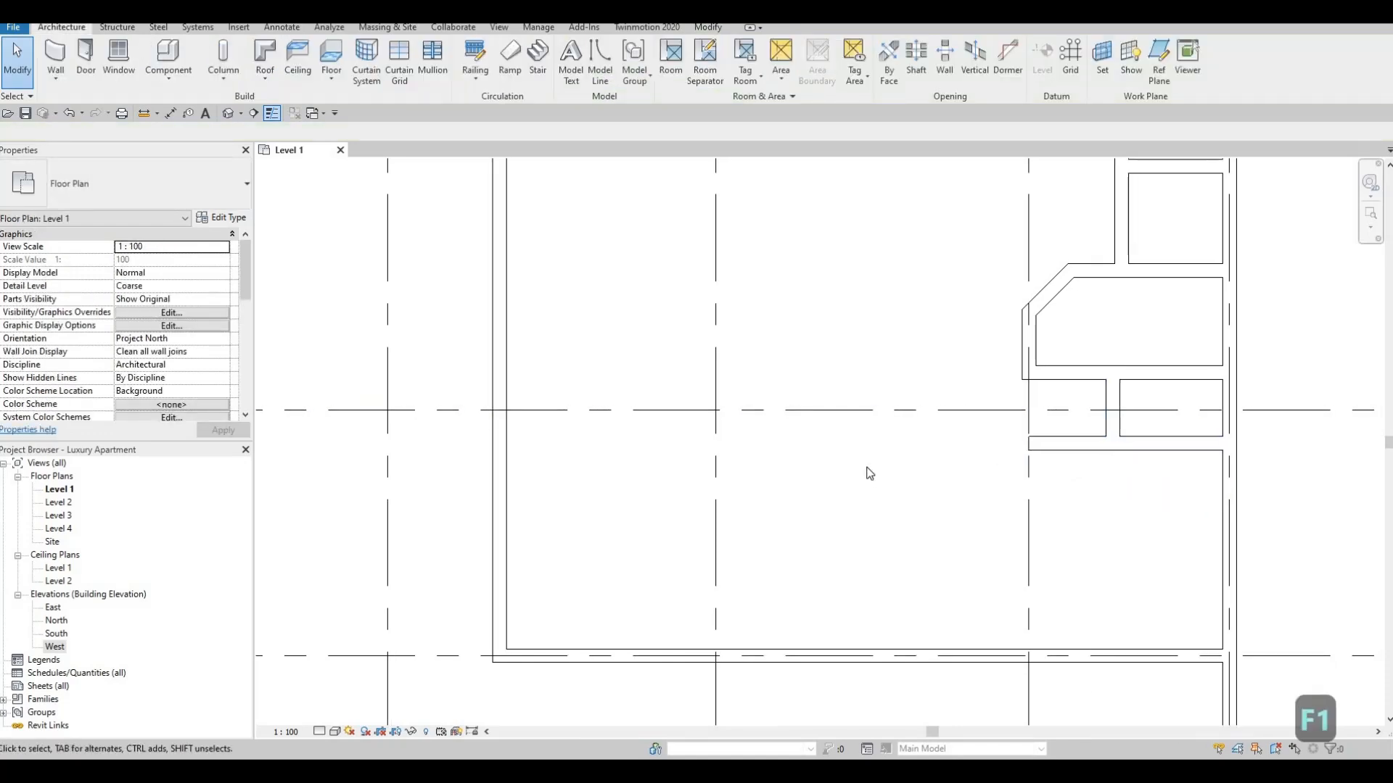
left_click(1022, 450)
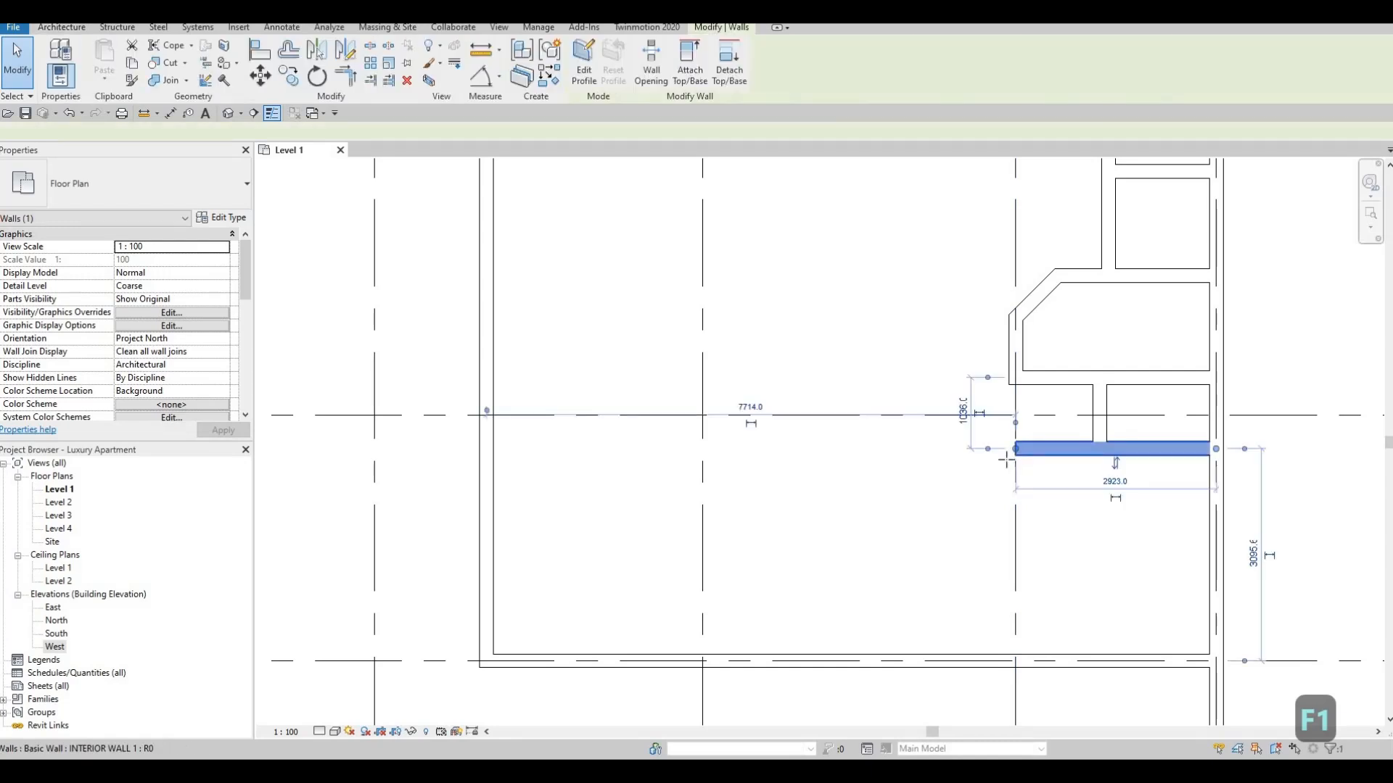
key("c")
key("s")
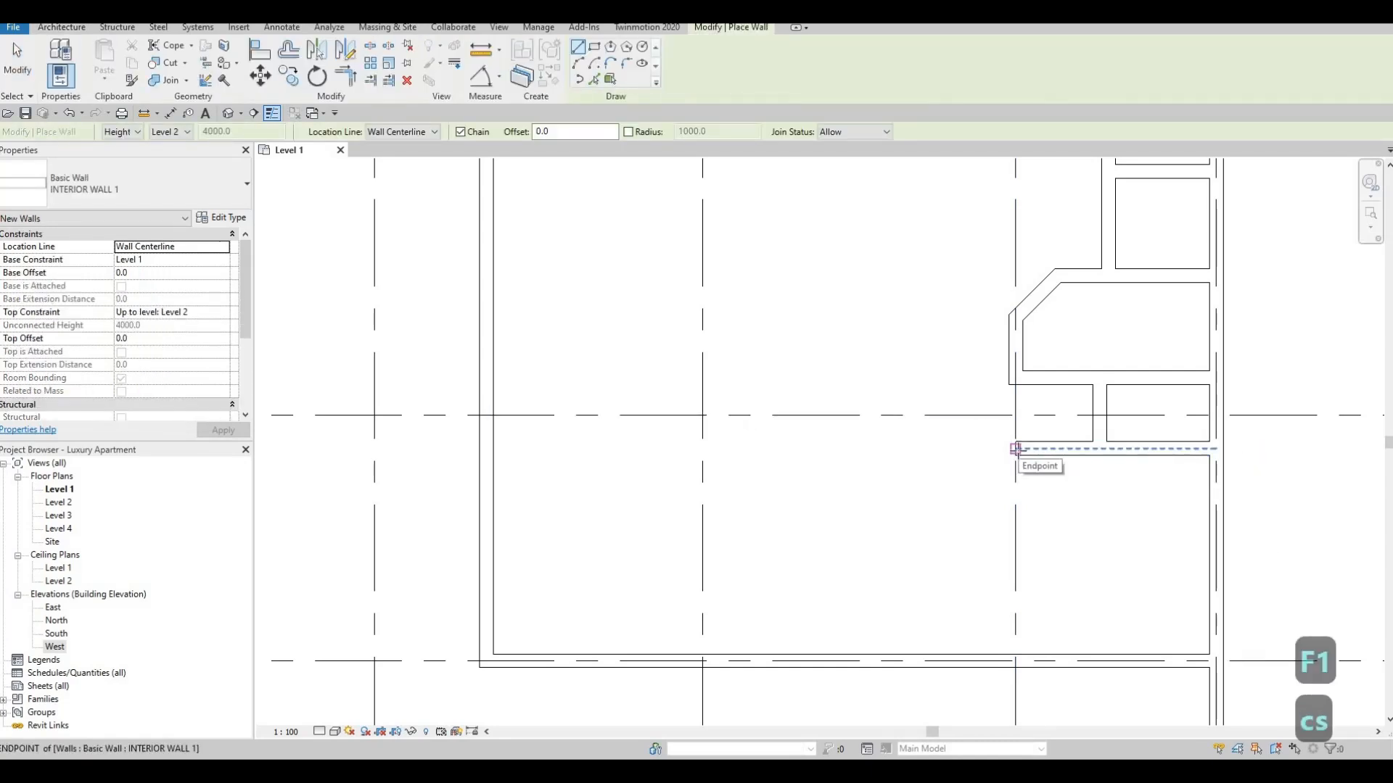
key("Escape")
key("Escape")
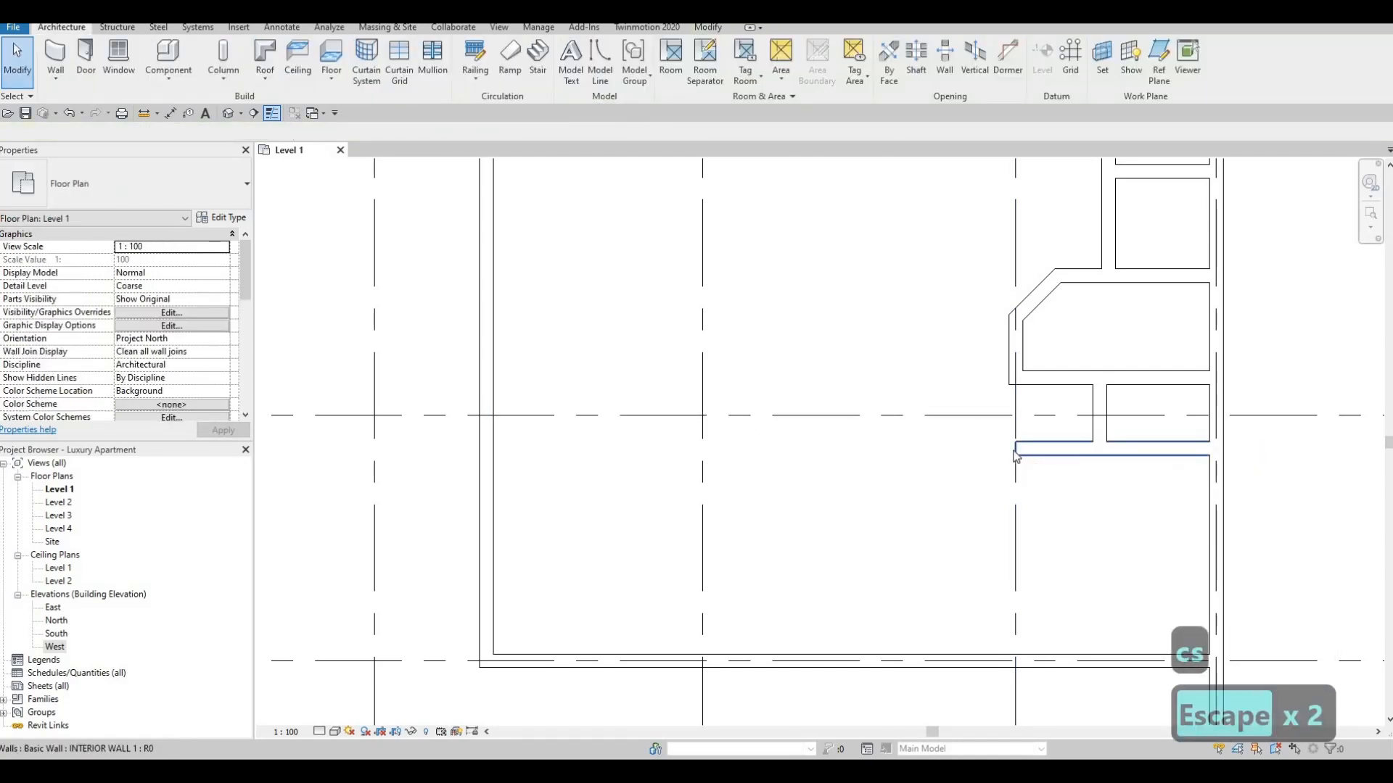
- Set the length of the third stub wall to 3923 mm, extending its free end past grid line 3
left_click(1014, 454)
left_click_drag(1013, 450, 1014, 455)
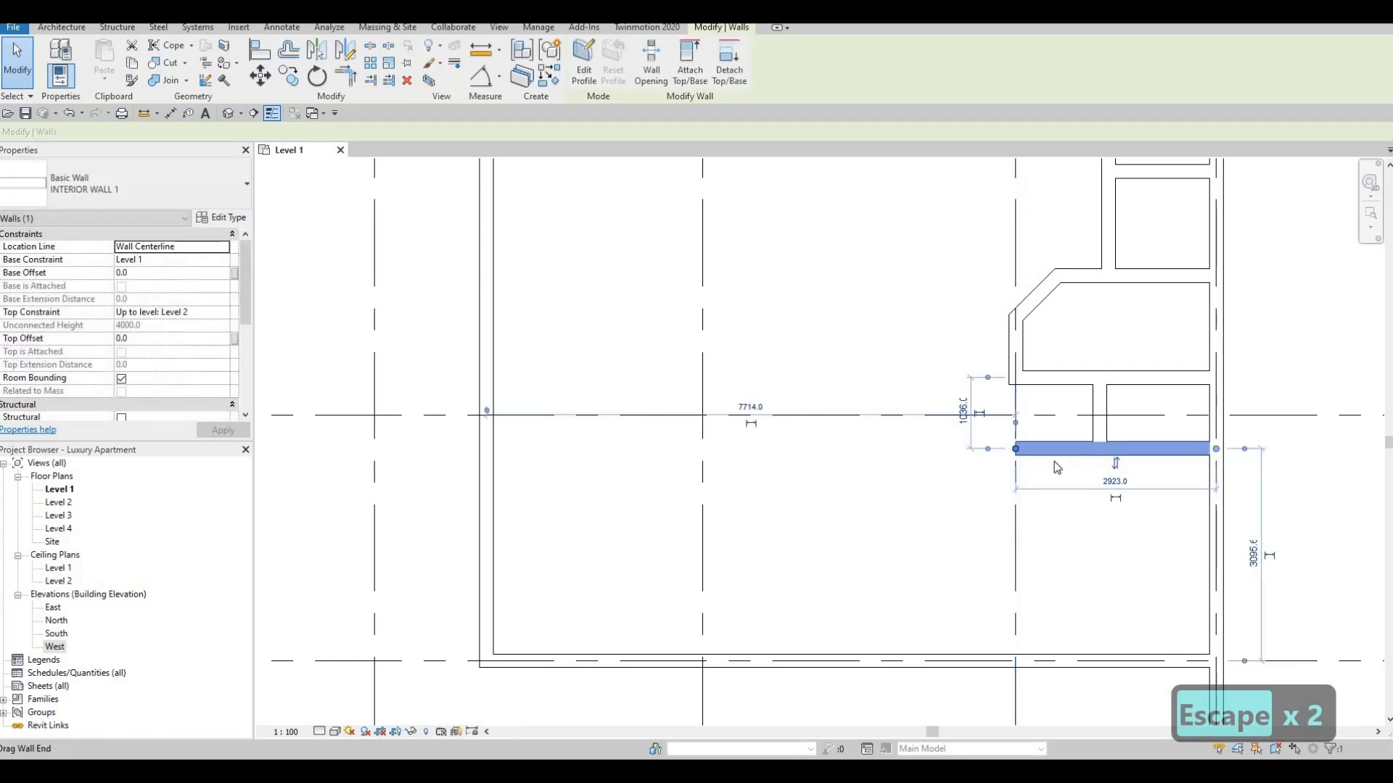
left_click(1111, 482)
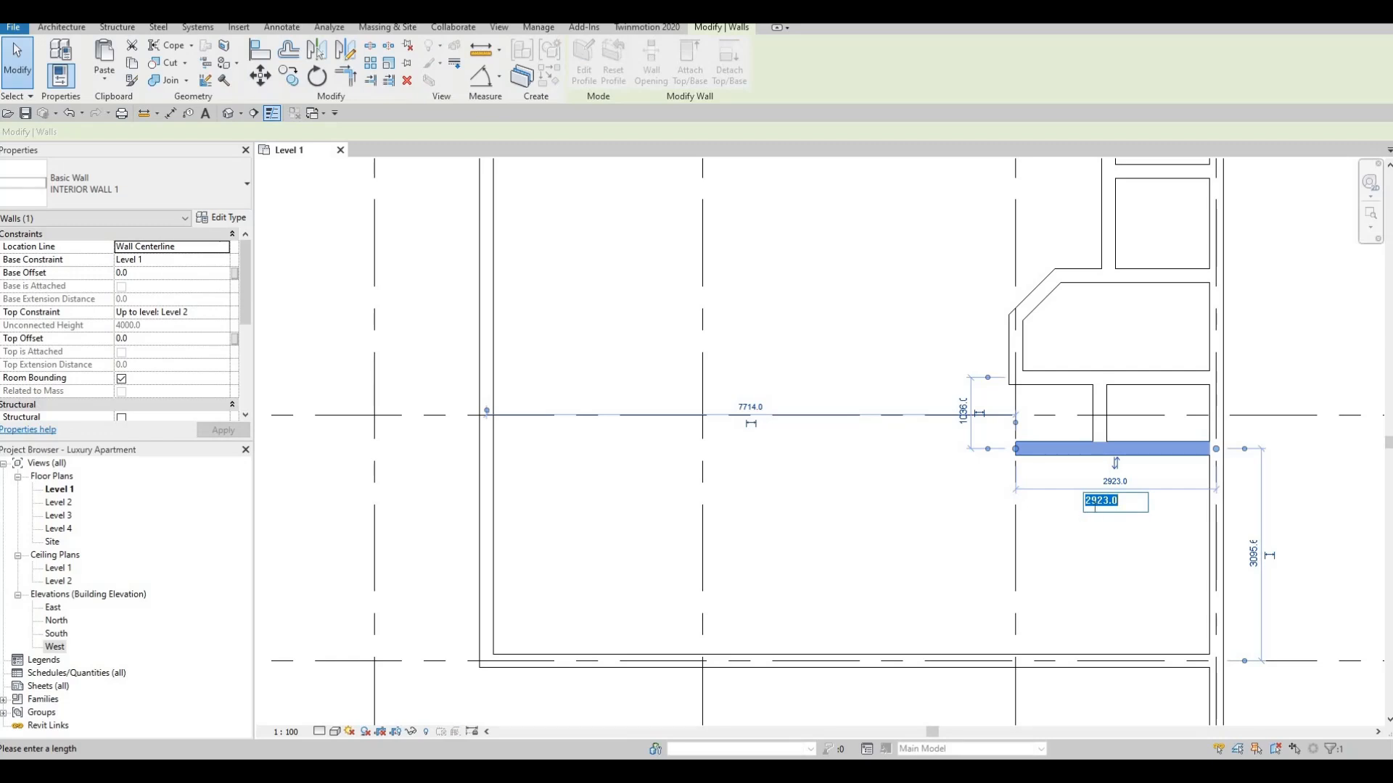
left_click(1089, 502)
type("3")
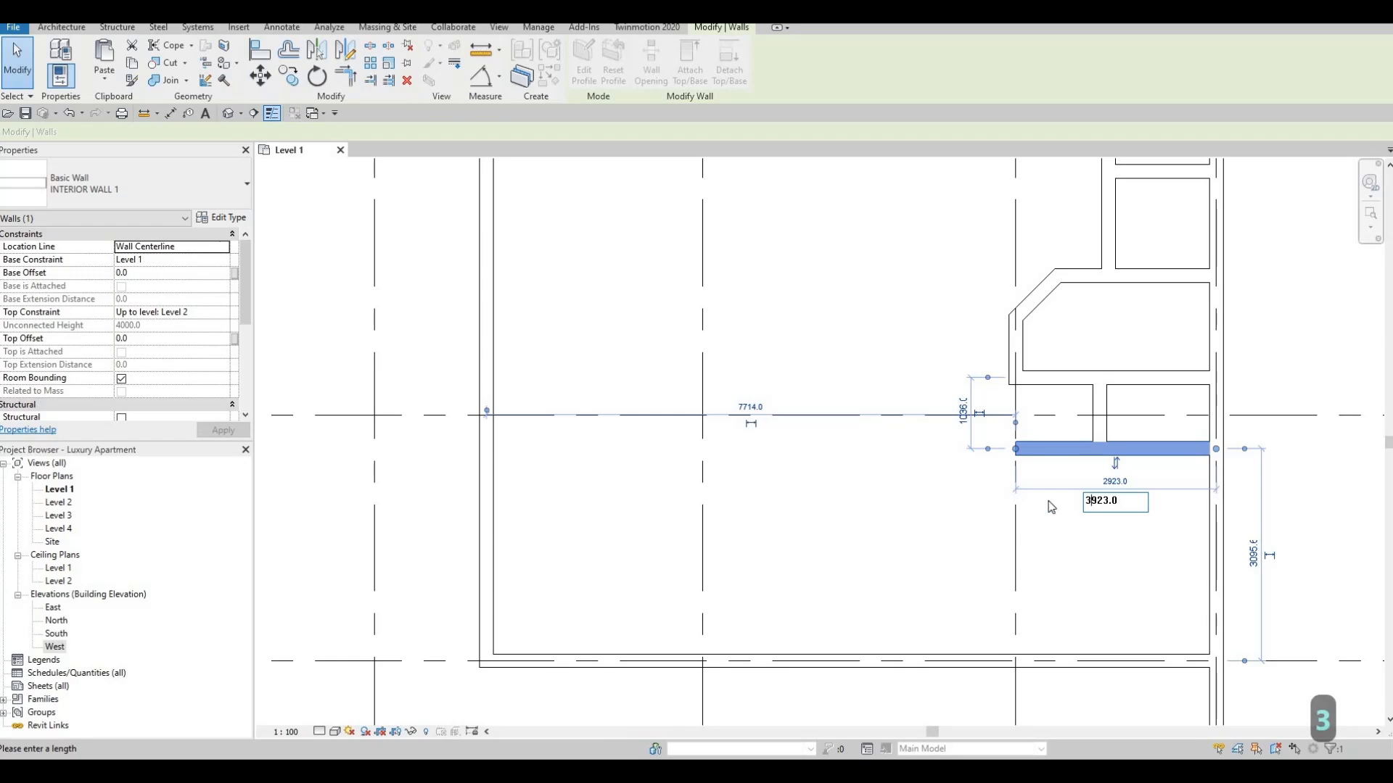
key("Return")
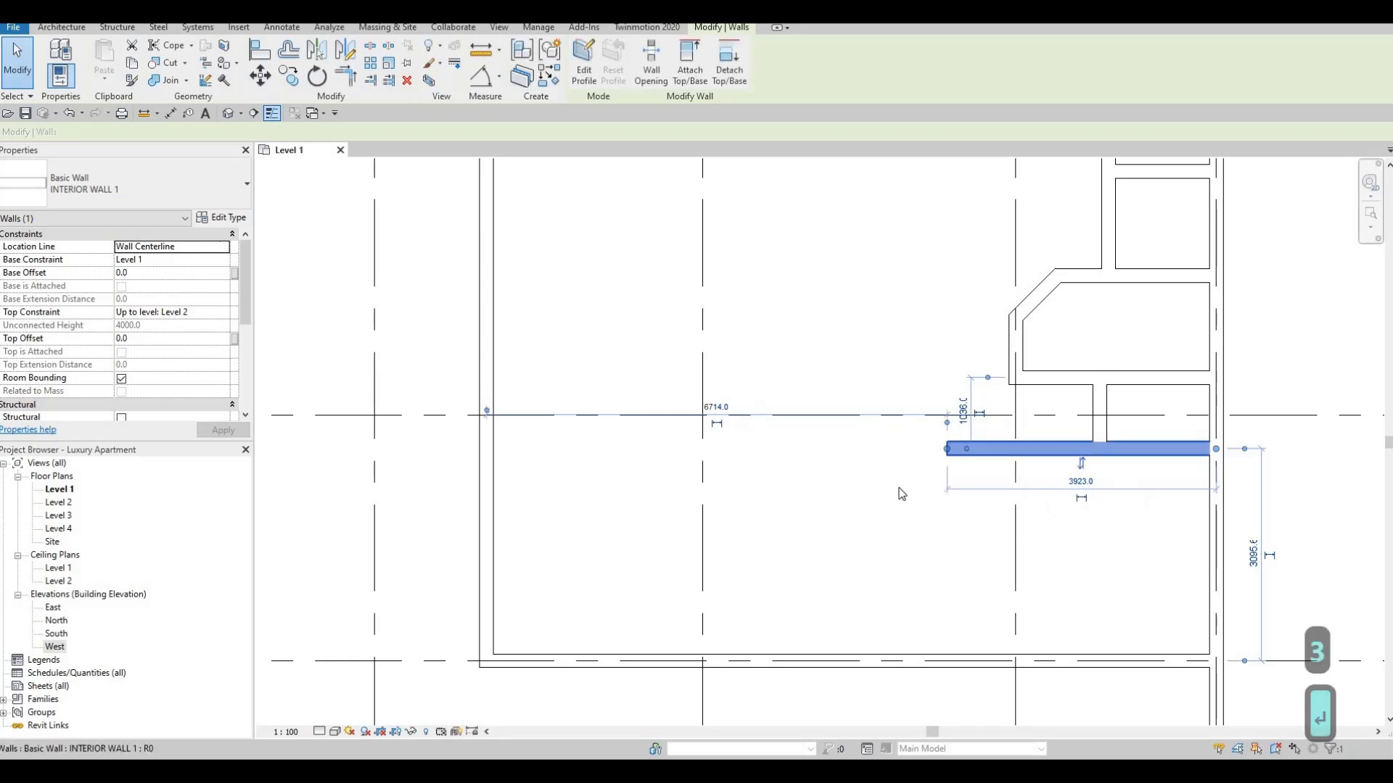
scroll(912, 463, "down", 2)
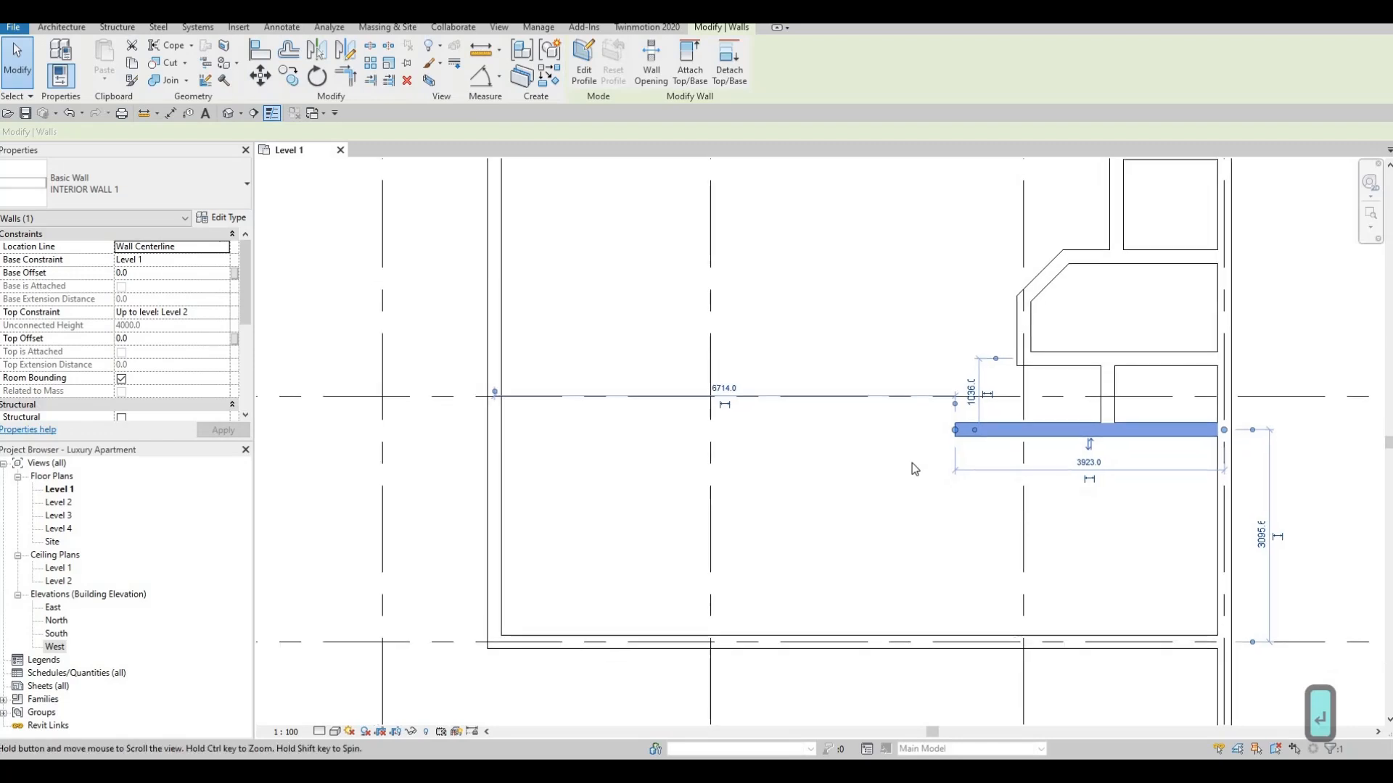
scroll(981, 405, "up", 1)
key("Escape")
key("Escape")
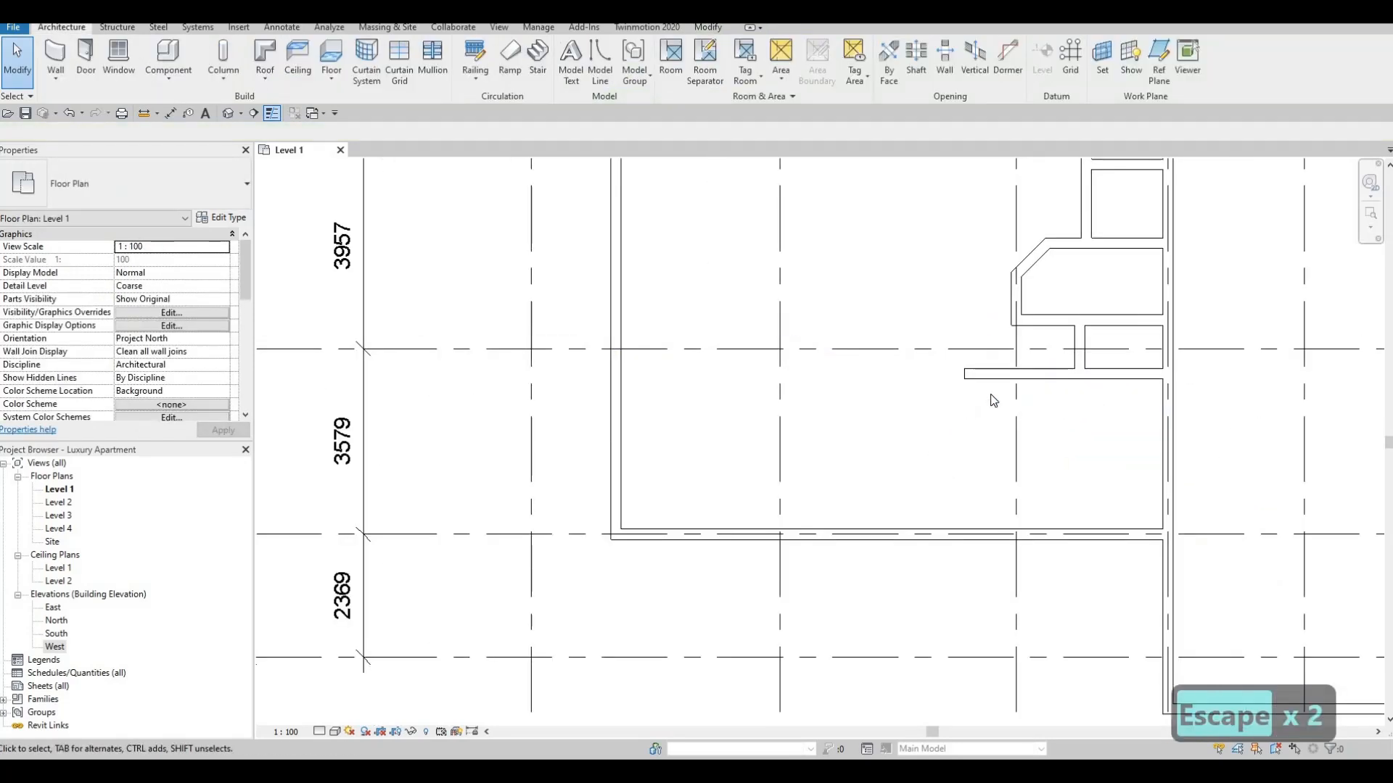
- From the third stub wall's free end, draw an 800 mm INTERIOR WALL 1 segment diagonally down at 45°, followed by an 800 mm segment straight down
left_click(995, 374)
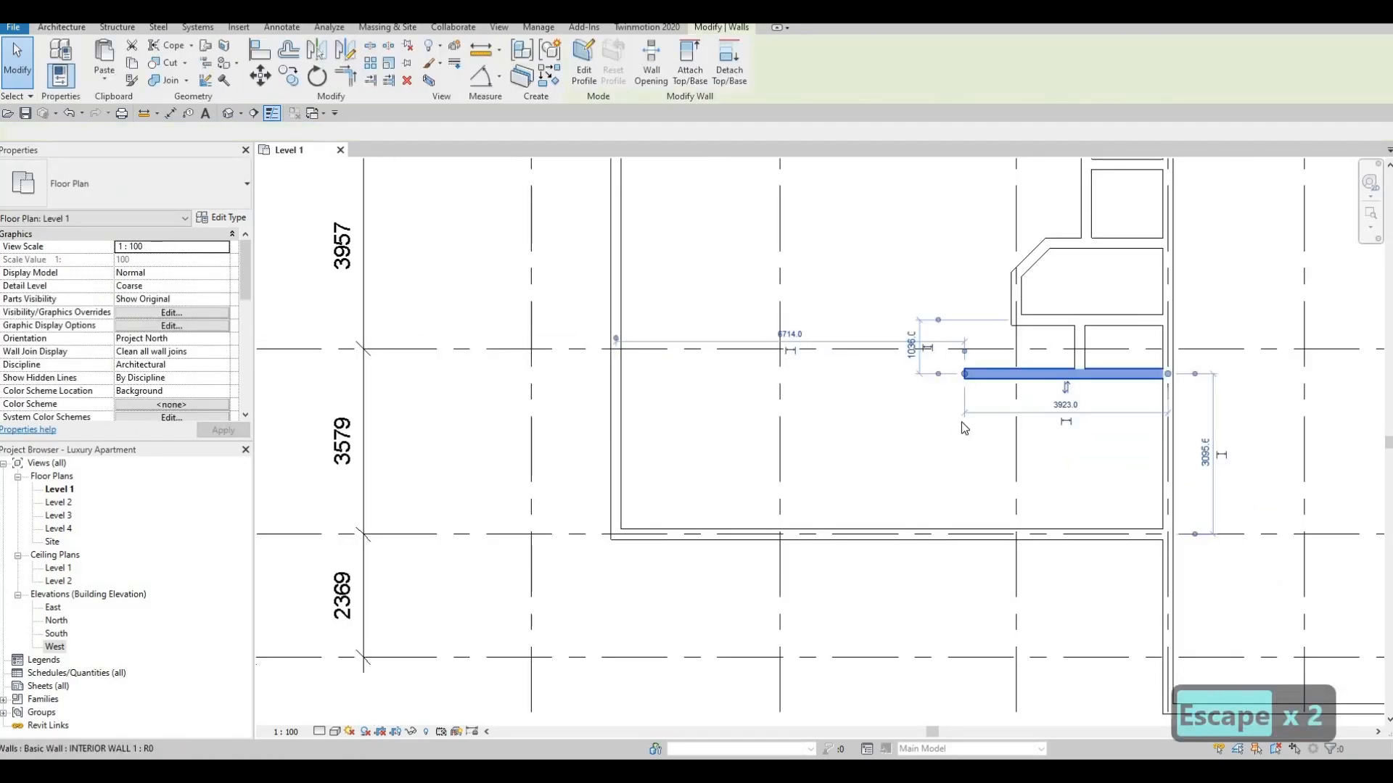
key("c")
key("s")
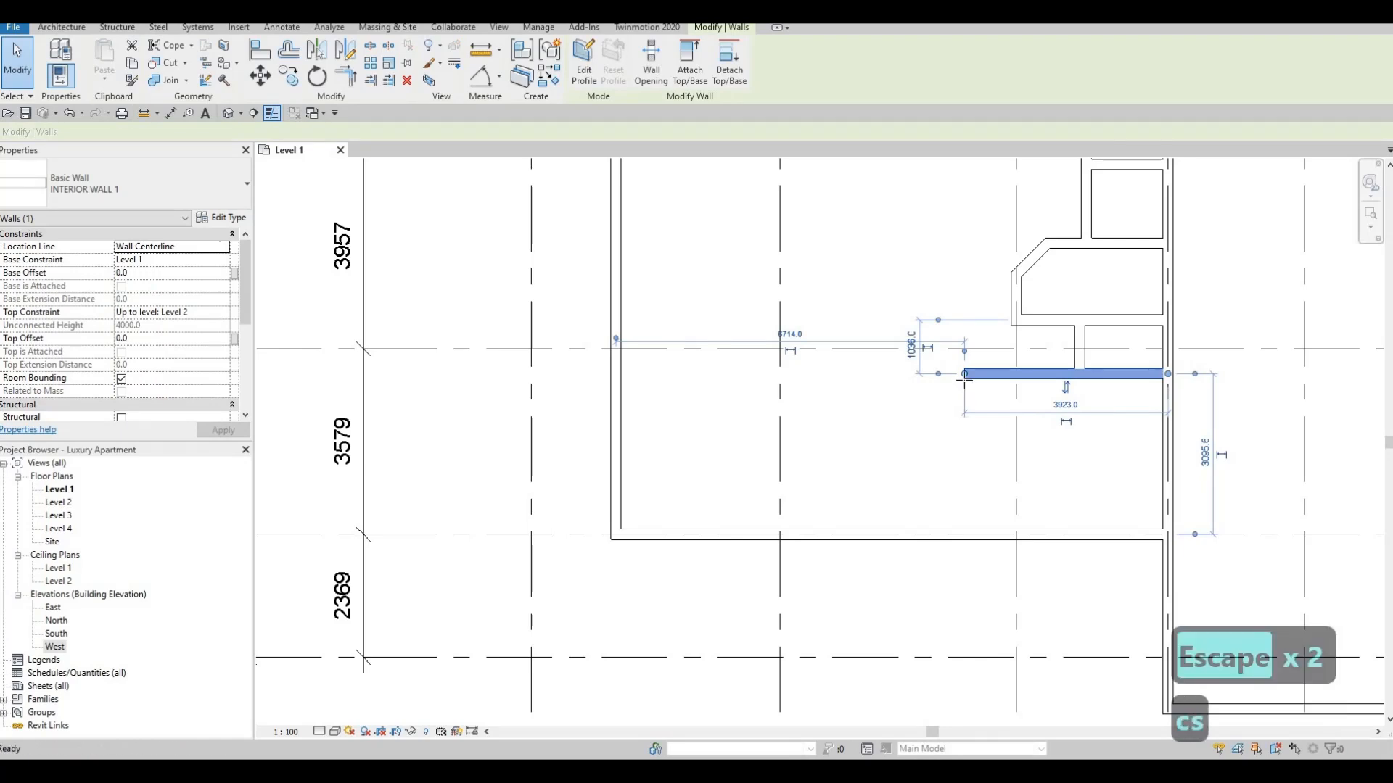
left_click(950, 383)
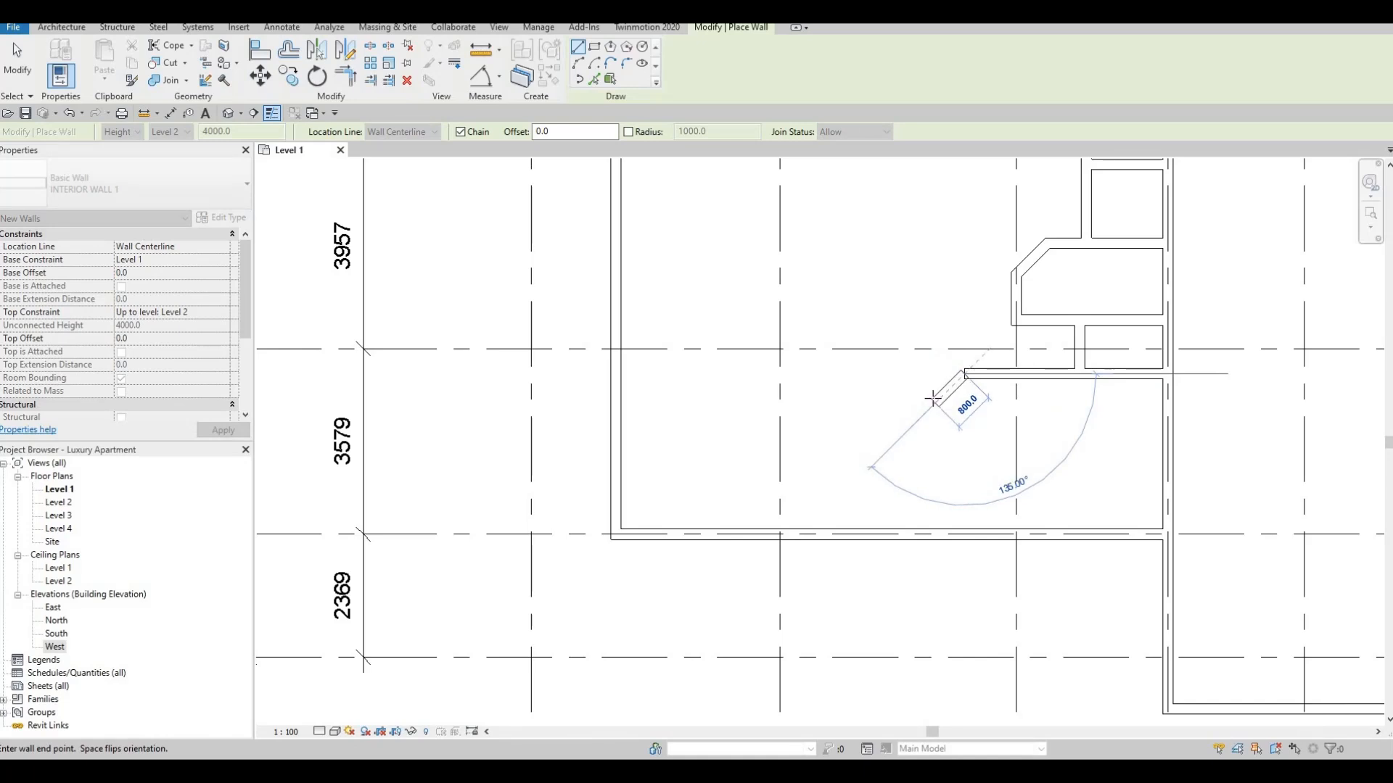
left_click(934, 400)
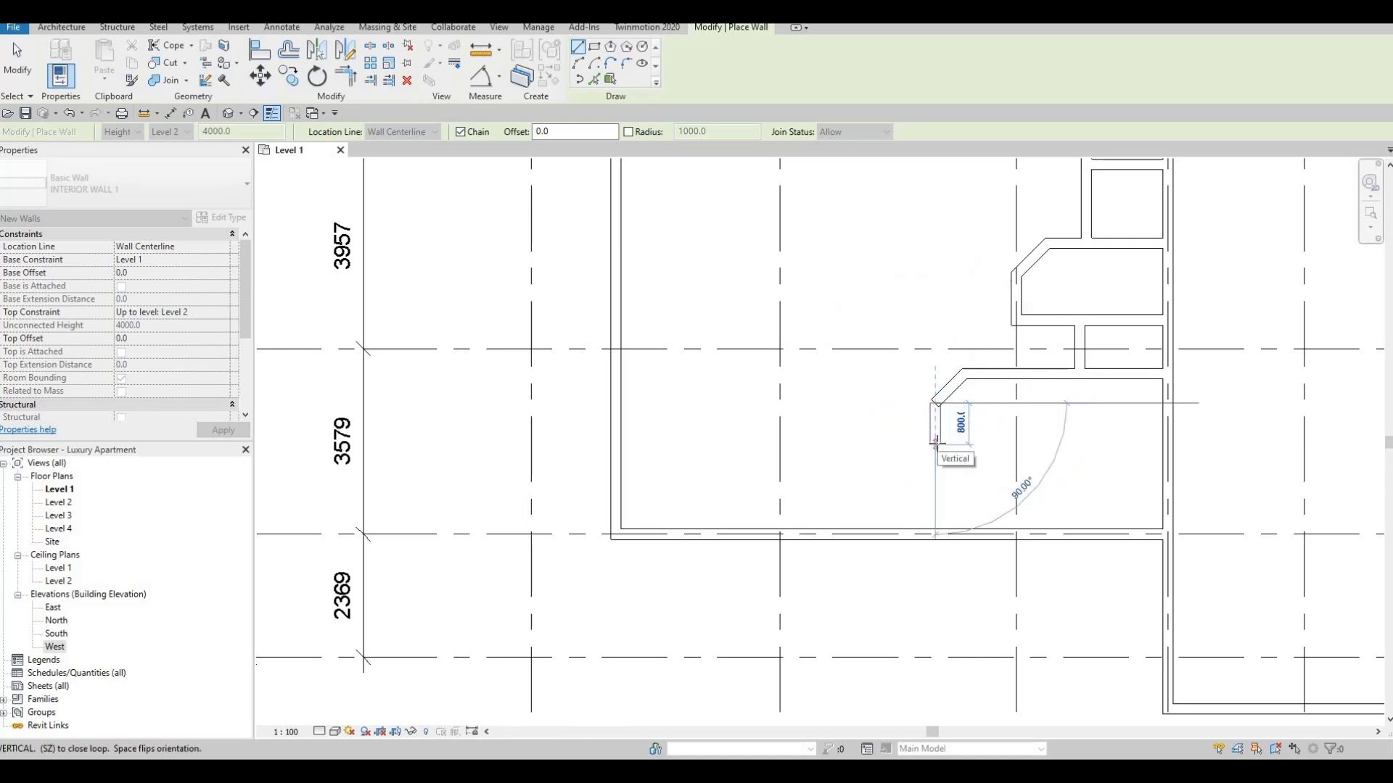
left_click(978, 468)
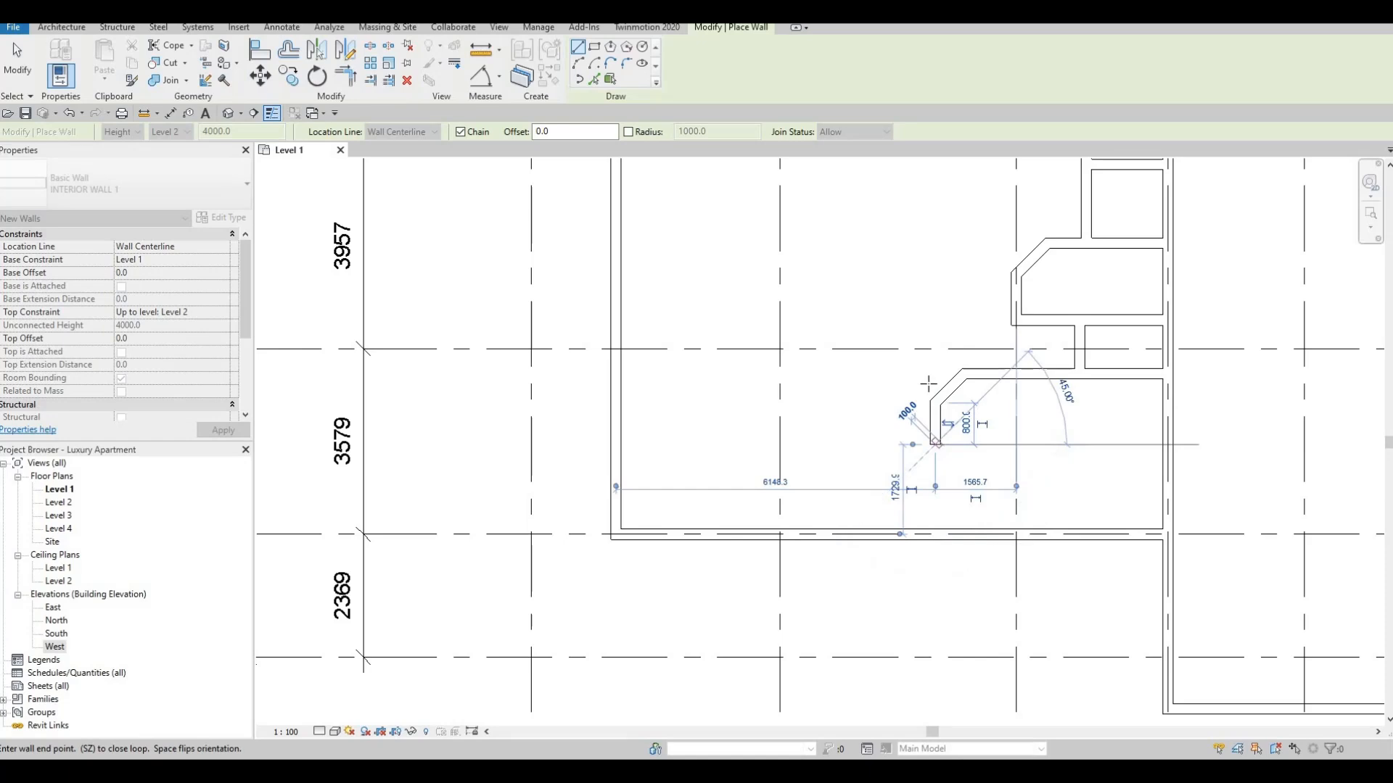
key("Escape")
scroll(924, 435, "down", 2)
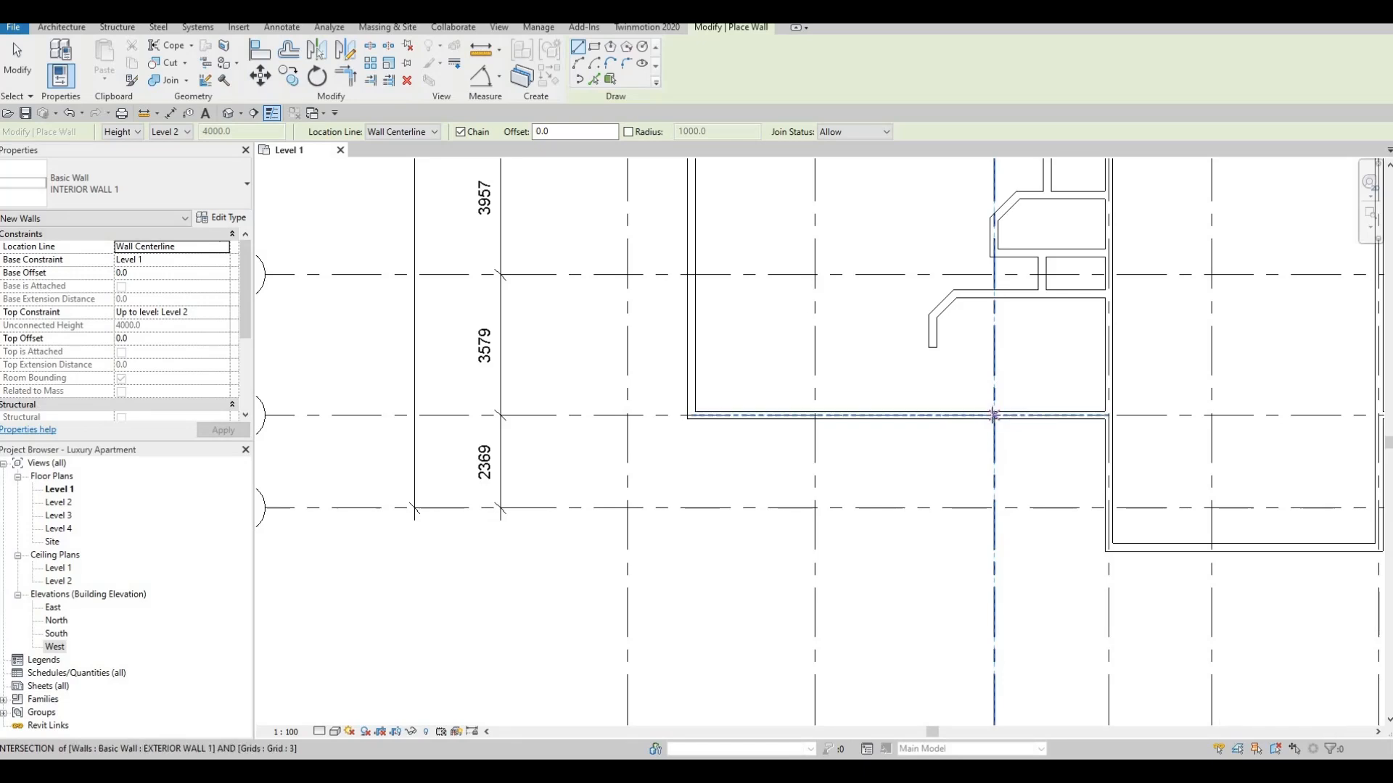
- Draw a vertical INTERIOR WALL 1 wall along grid line 3 from the exterior wall on grid G up to the third stub wall
left_click(994, 415)
scroll(994, 415, "down", 1)
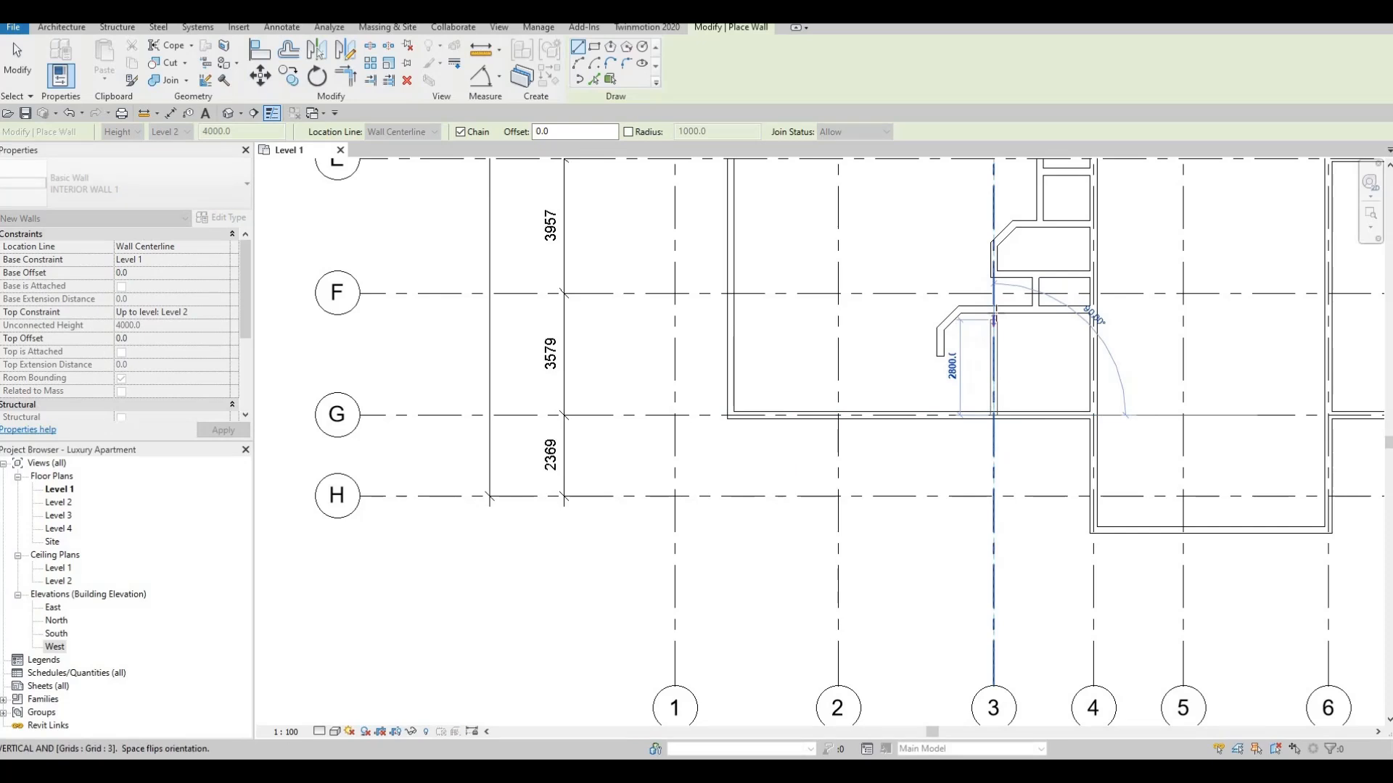
key("Escape")
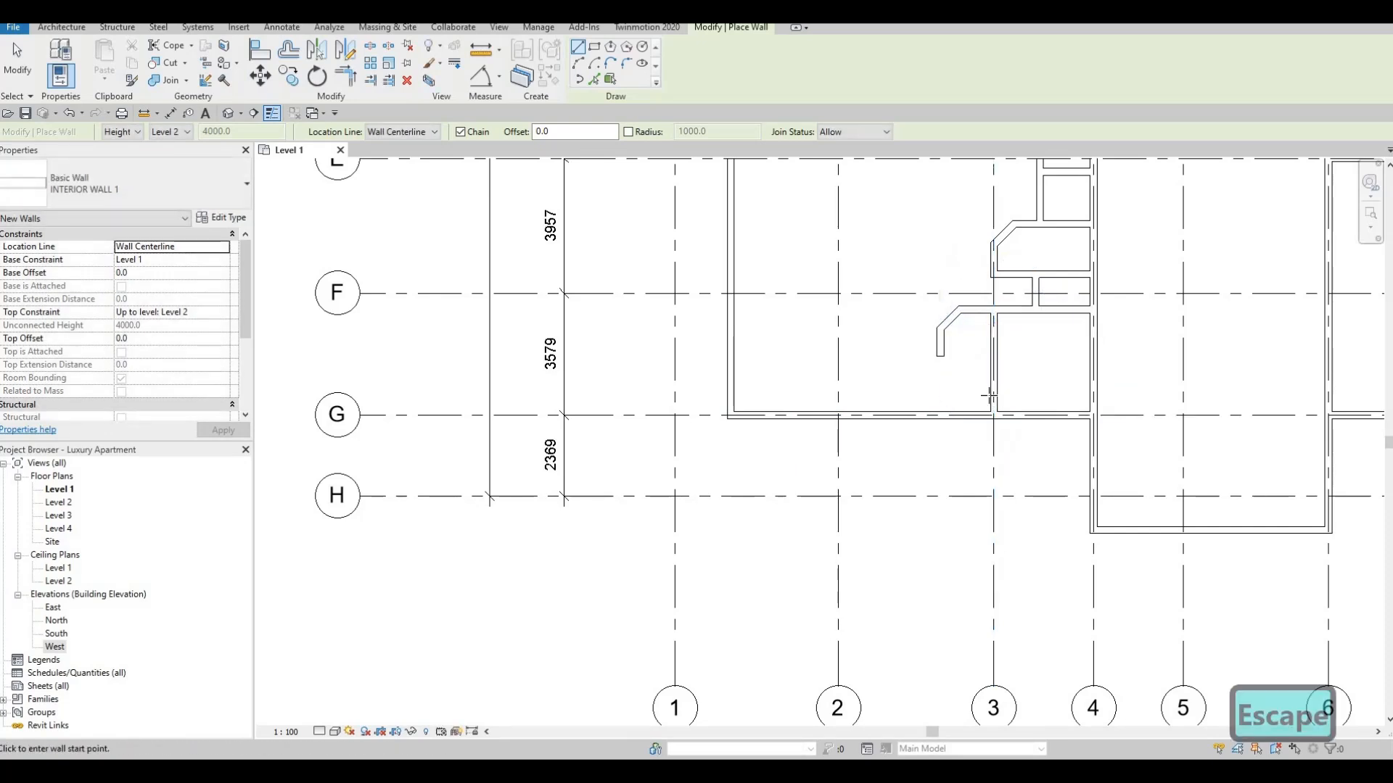
left_click(992, 375)
key("Escape")
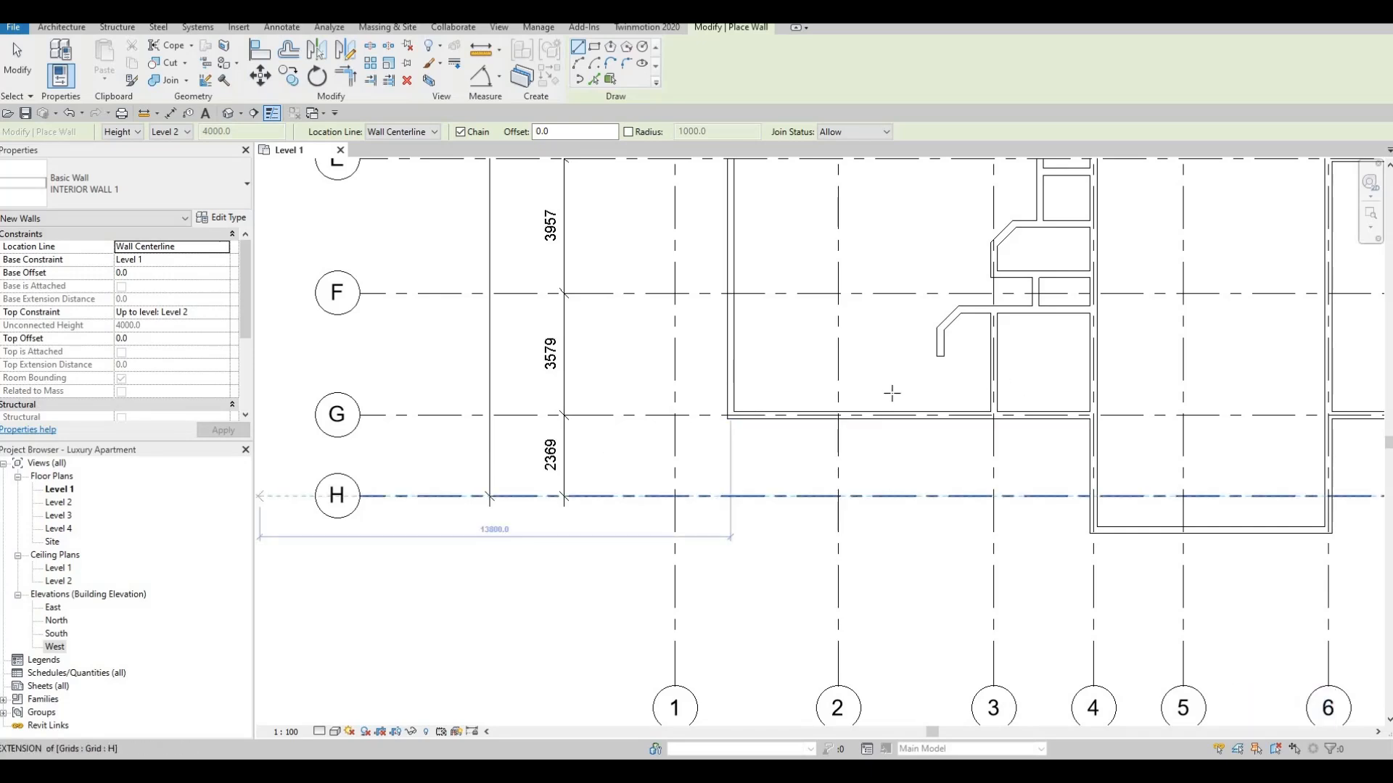
- Draw a 2700 mm vertical INTERIOR WALL 1 wall up from the grid G exterior wall, 1600 mm left of the short vertical segment
scroll(953, 366, "up", 1)
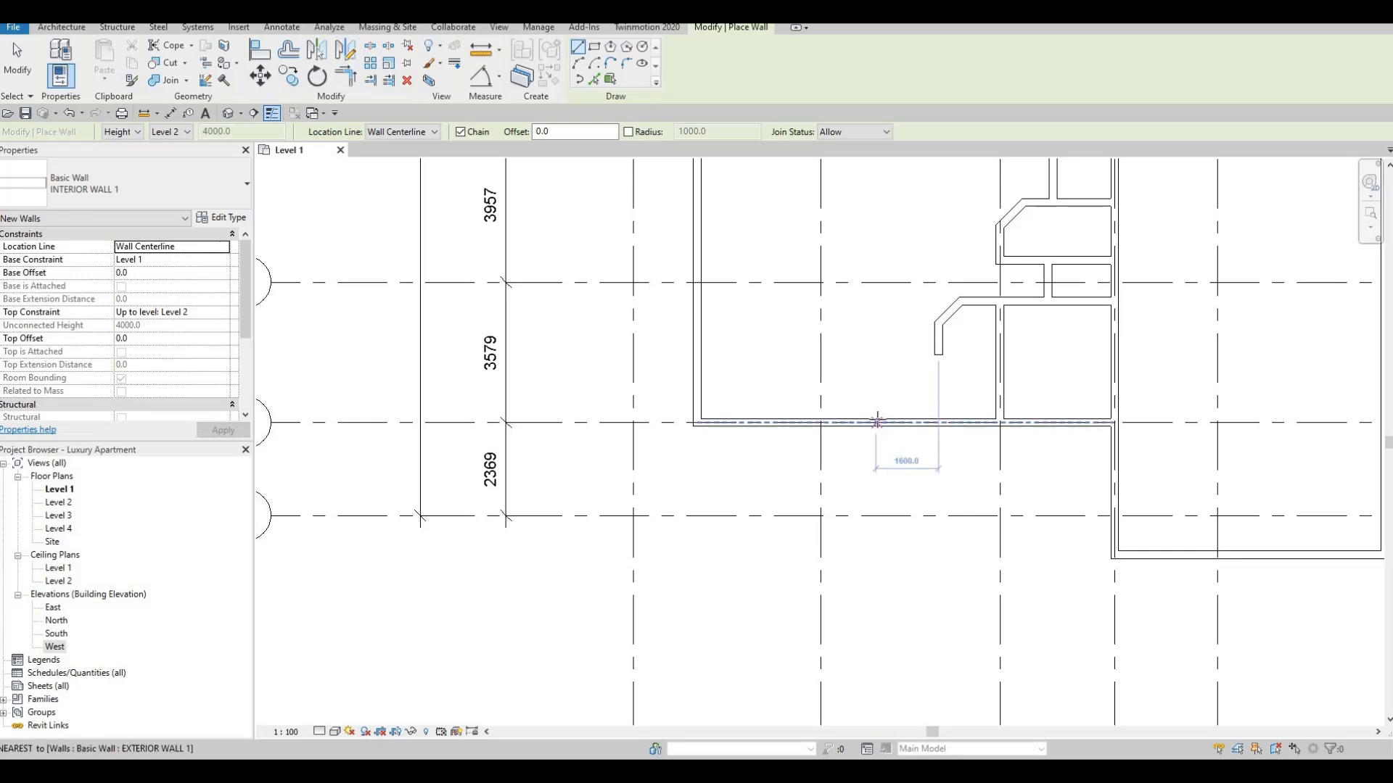
left_click(876, 422)
left_click(875, 317)
key("Escape")
key("Escape")
left_click(876, 366)
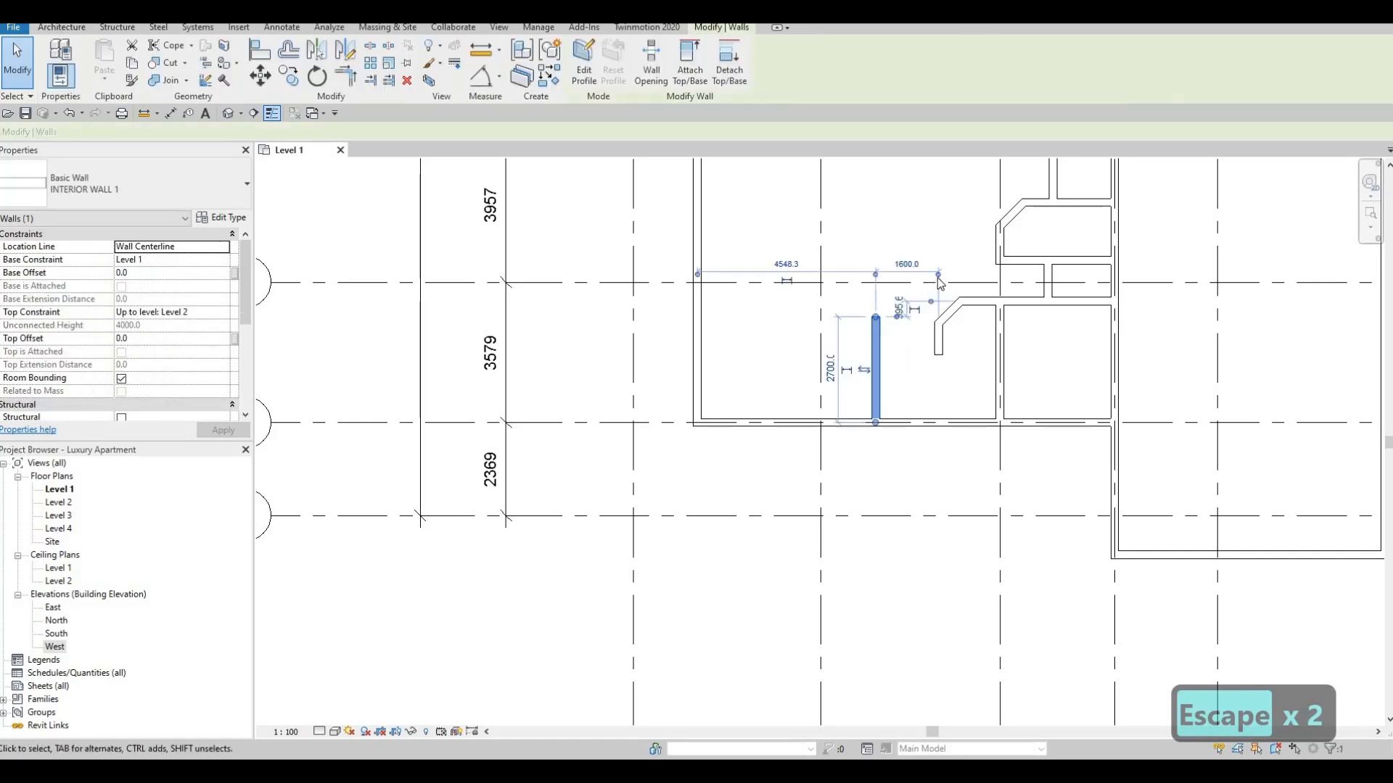
- Set the distance from the new 2700 mm vertical wall to the wall on grid line 3 to 2145 mm
left_click_drag(938, 275, 1001, 294)
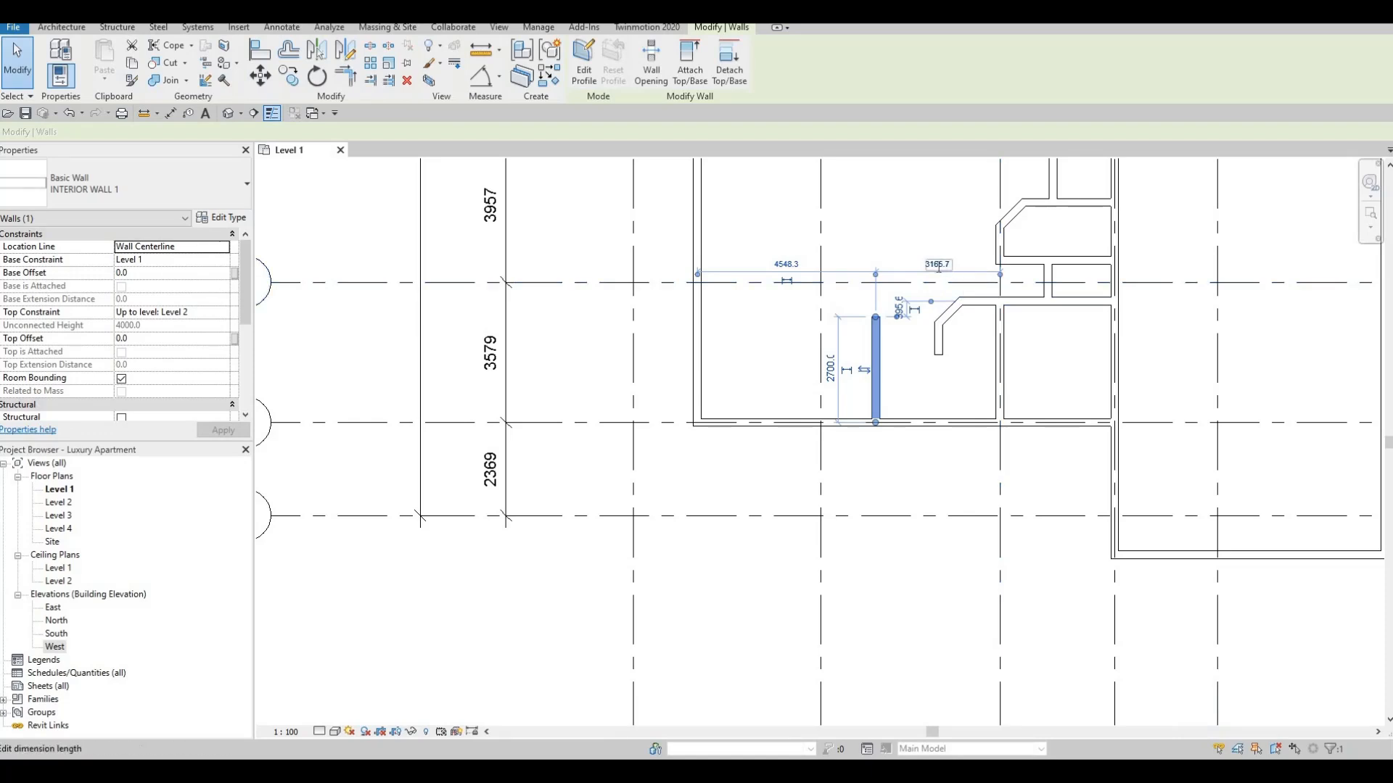
left_click(938, 264)
type("2")
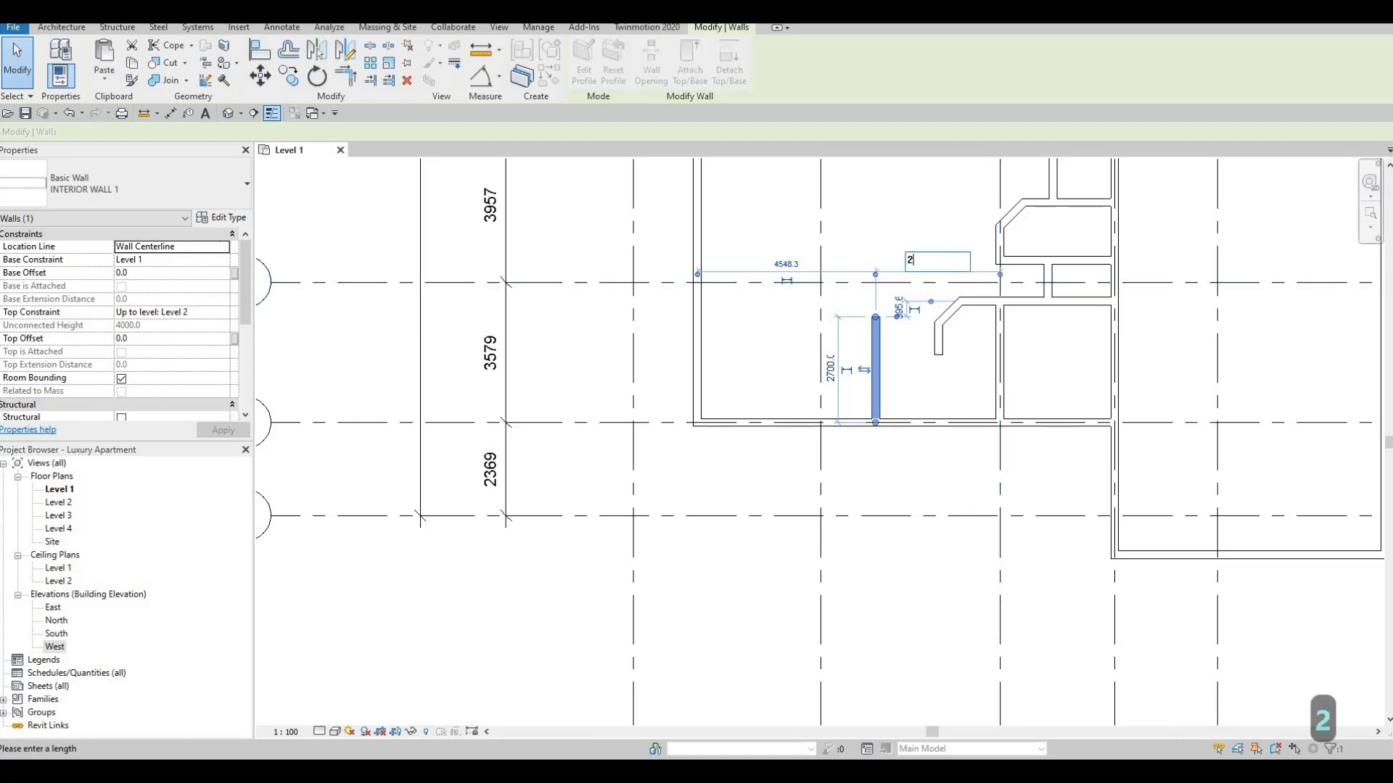
type("145")
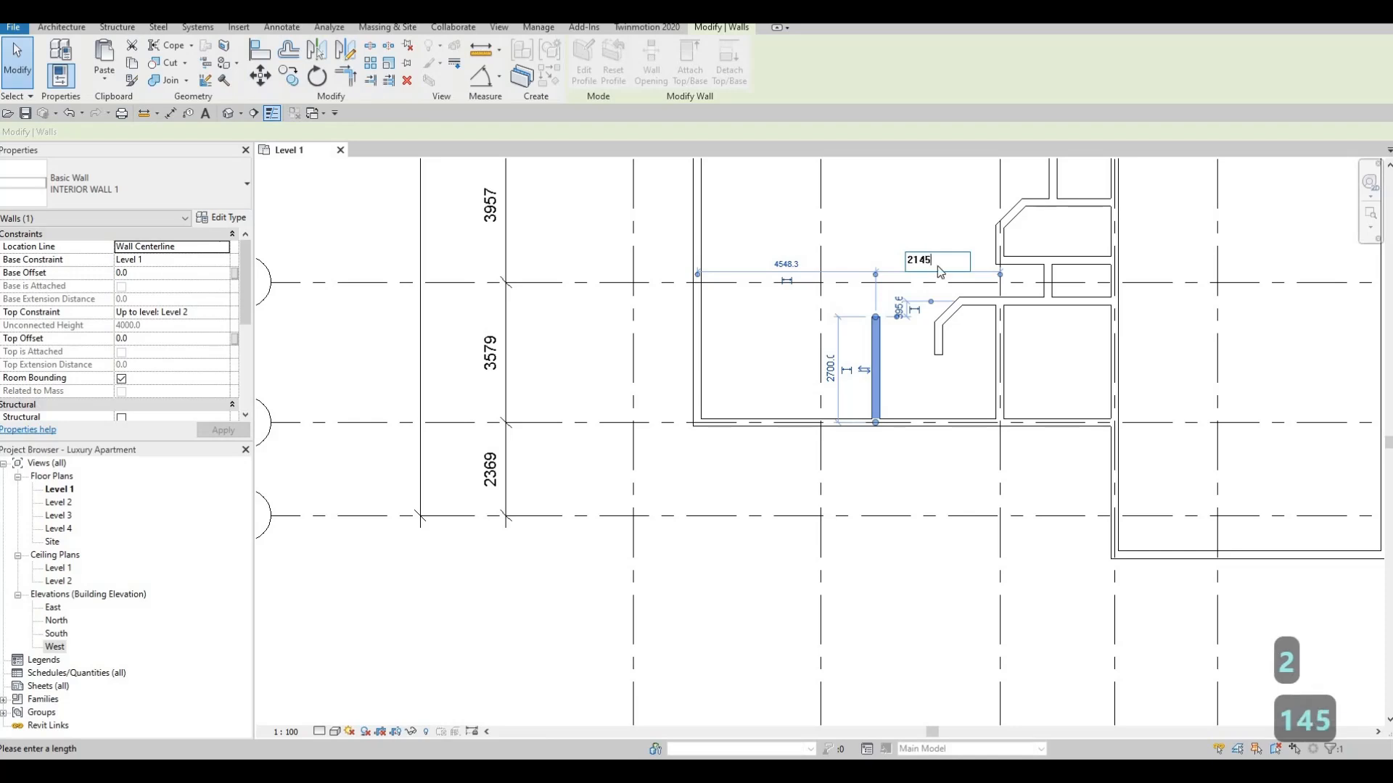
key("Return")
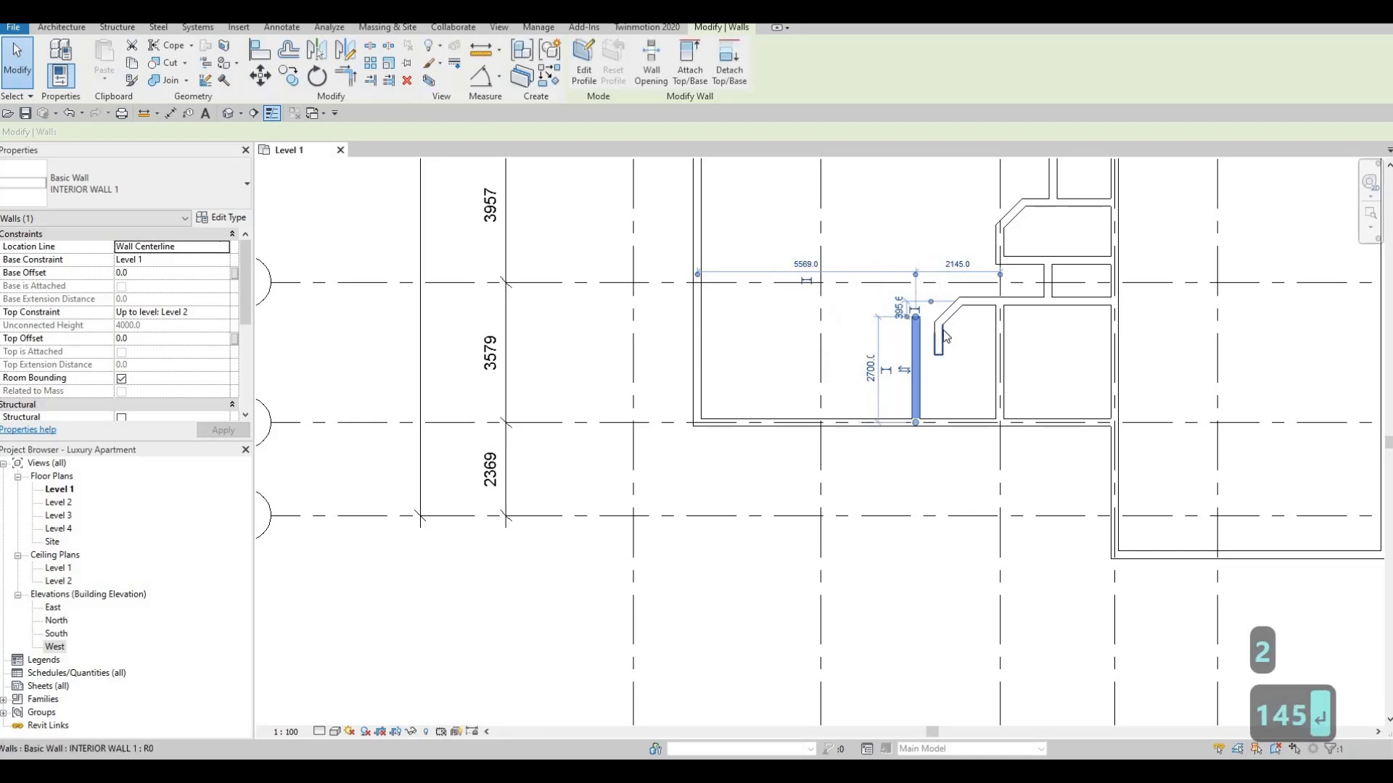
- Nudge the short vertical segment below the diagonal wall about 240 mm toward grid line 3
scroll(943, 327, "up", 3)
key("Escape")
left_click(933, 354)
key("Escape")
left_click(932, 355)
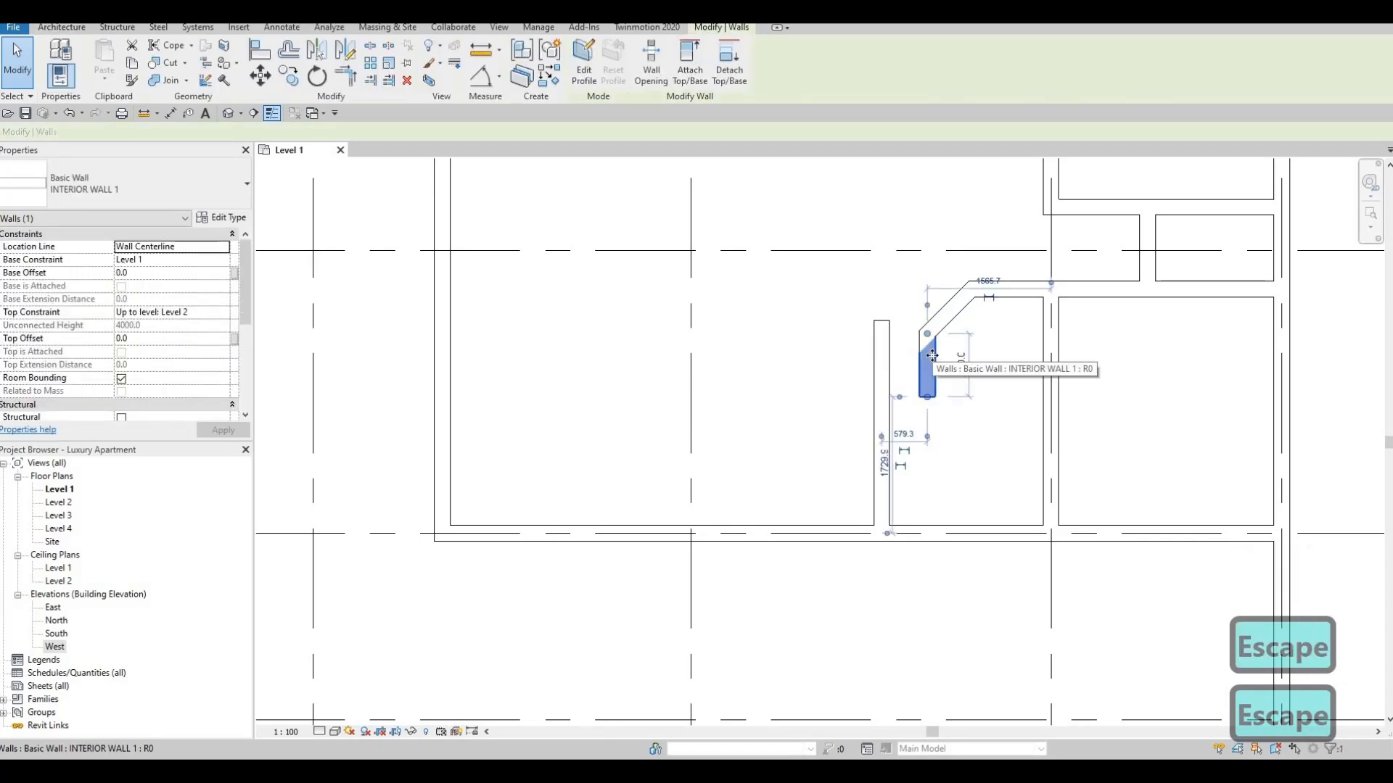
key("Right")
key("Right")
key("Right")
key("Right")
key("Right")
key("Right")
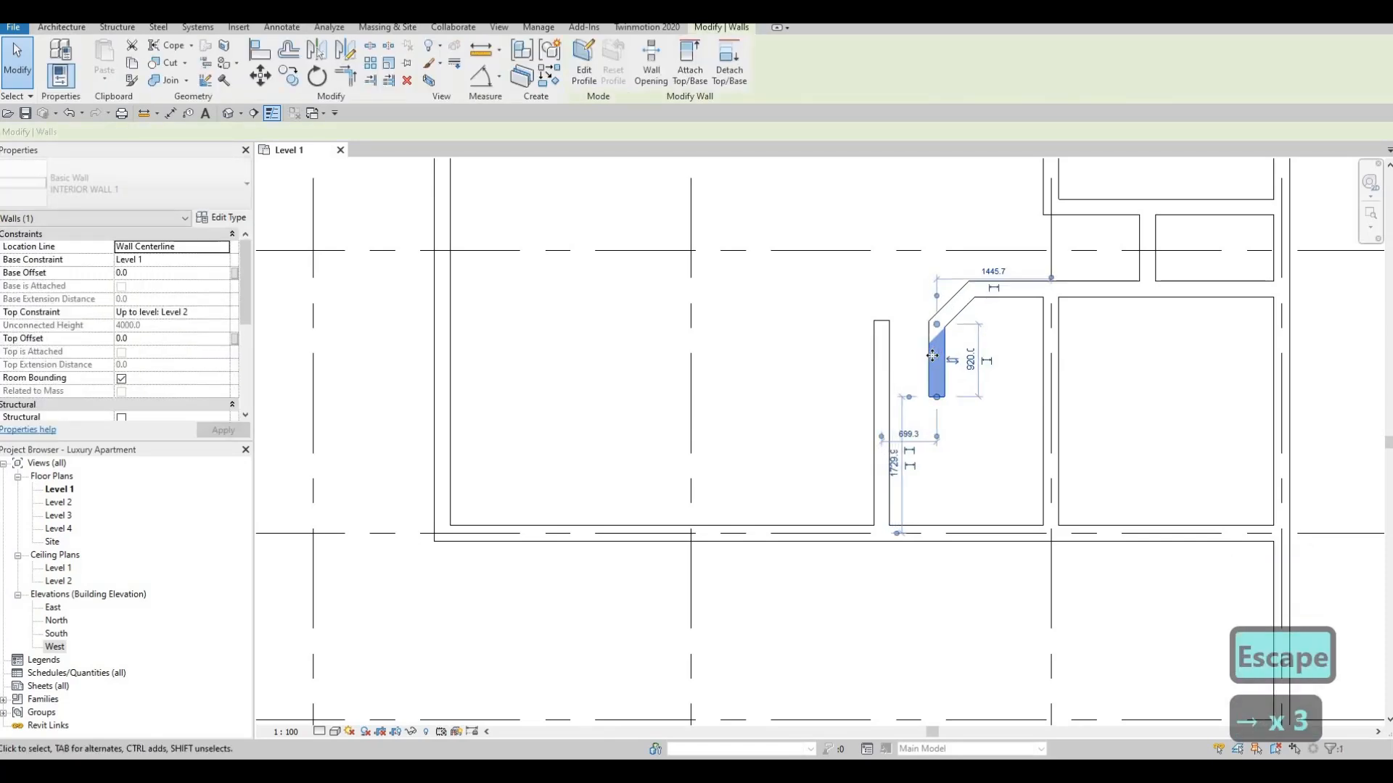
key("Right")
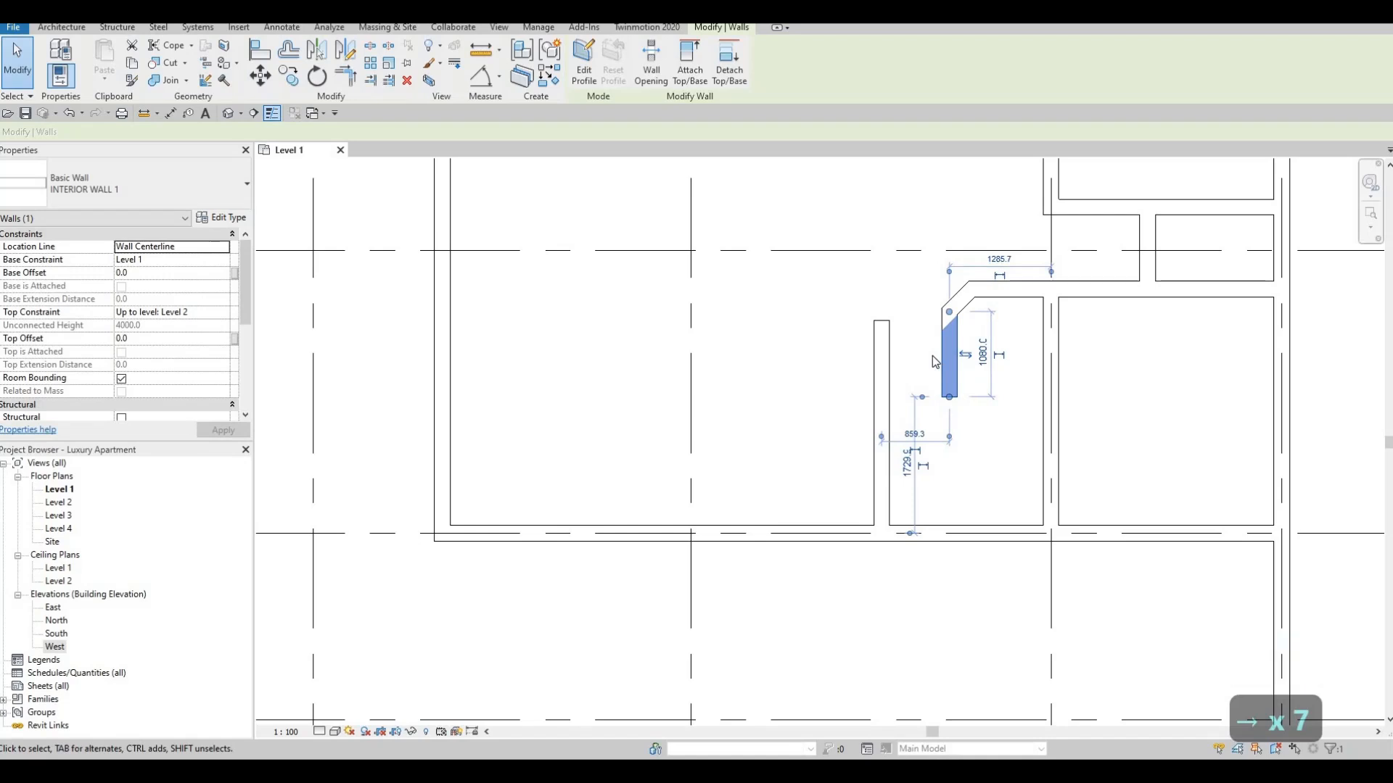
key("Left")
key("Escape")
left_click(946, 389)
left_click_drag(946, 397, 944, 329)
key("Escape")
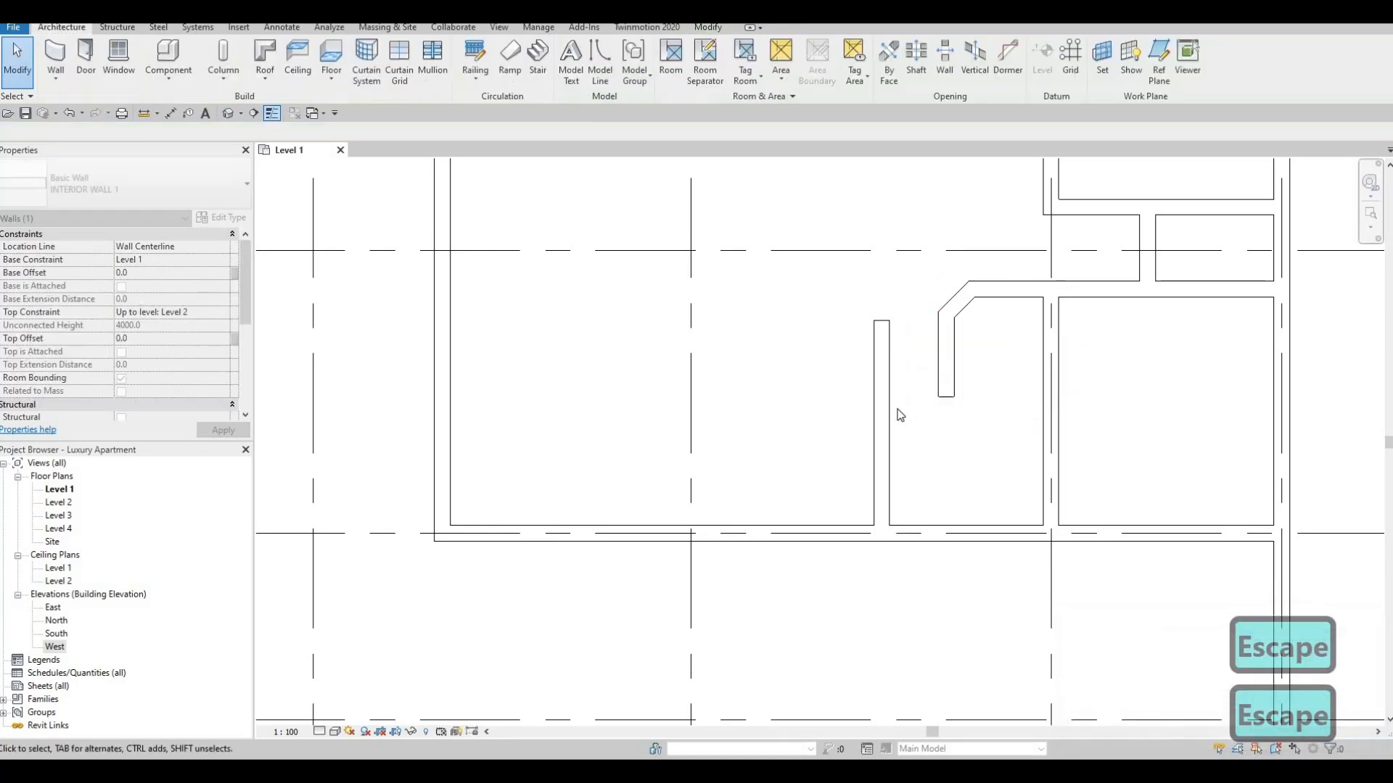
- Set the structure layer thickness of the INTERIOR WALL 1 type to 100 mm
key("F1")
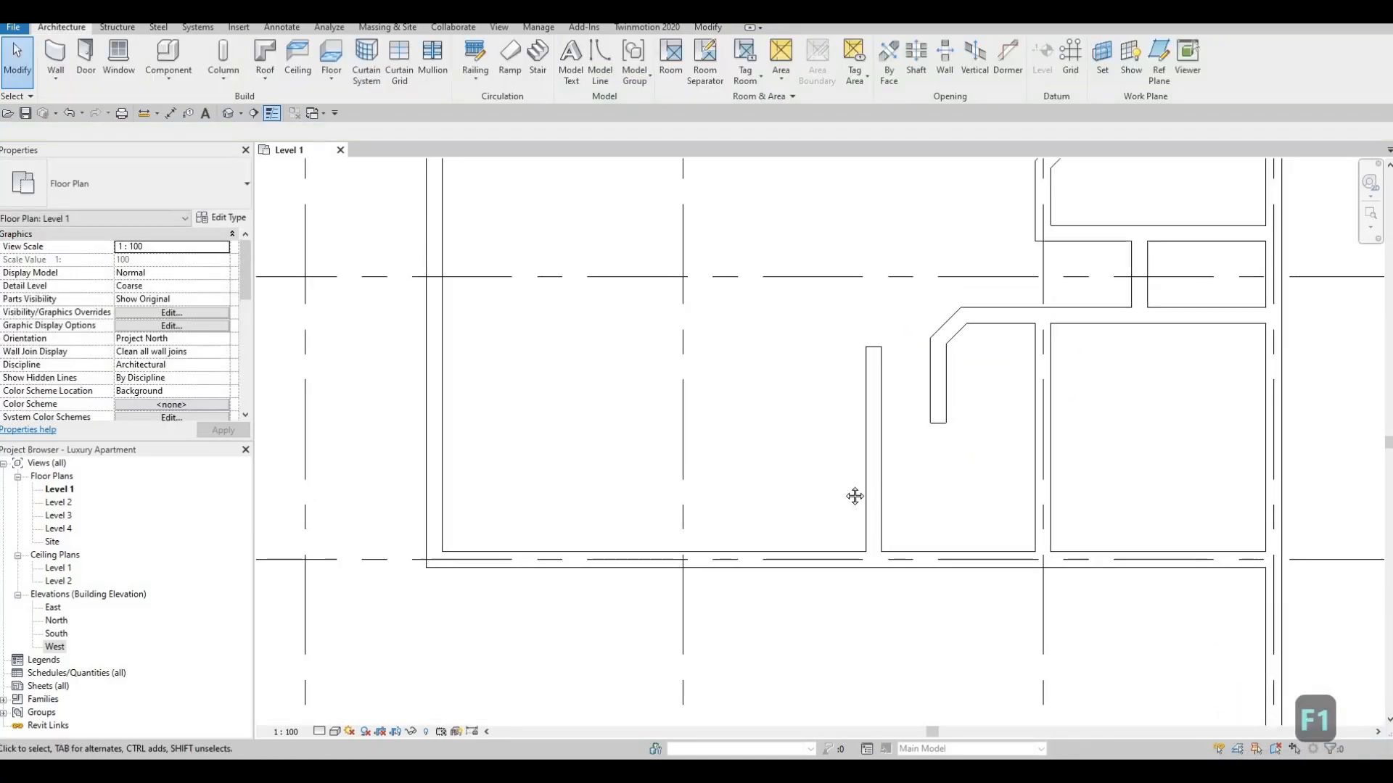
scroll(834, 479, "down", 5)
key("Escape")
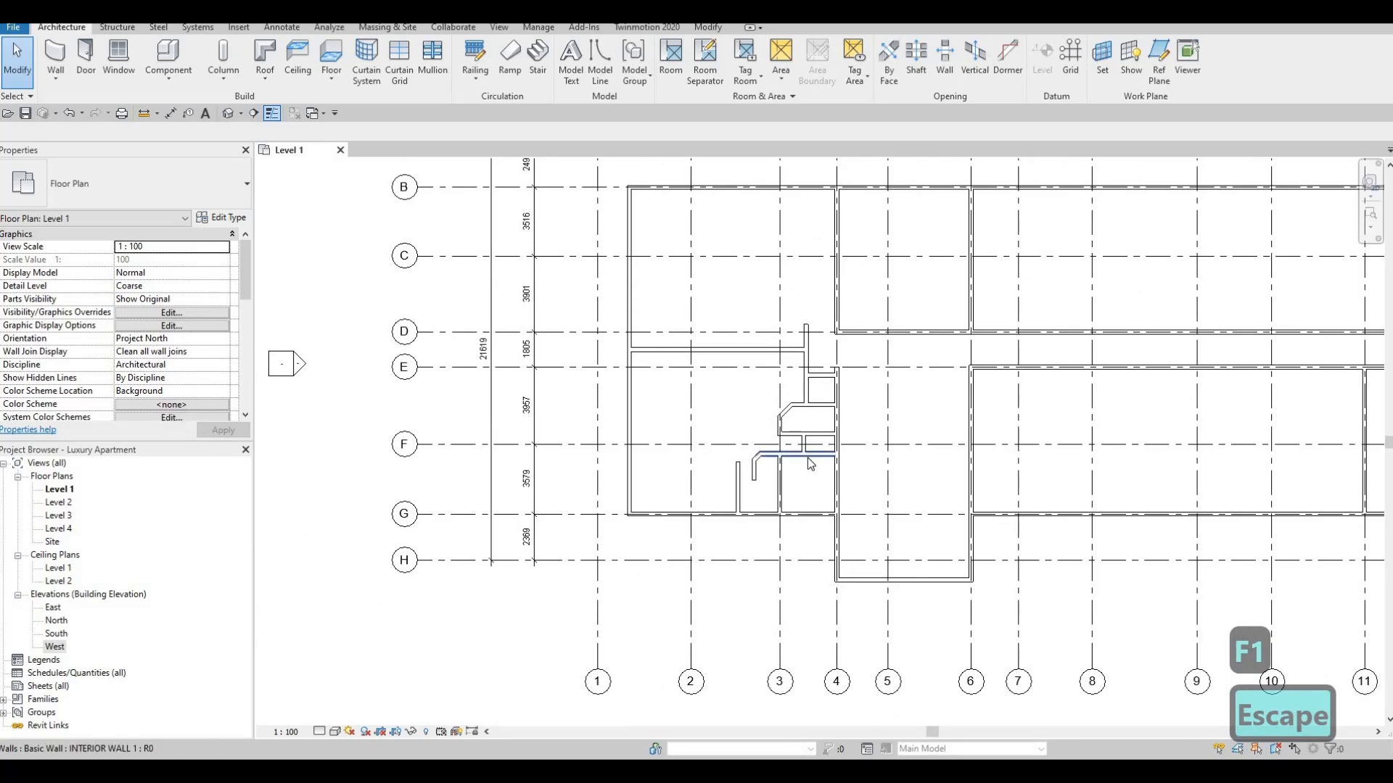
left_click(807, 458)
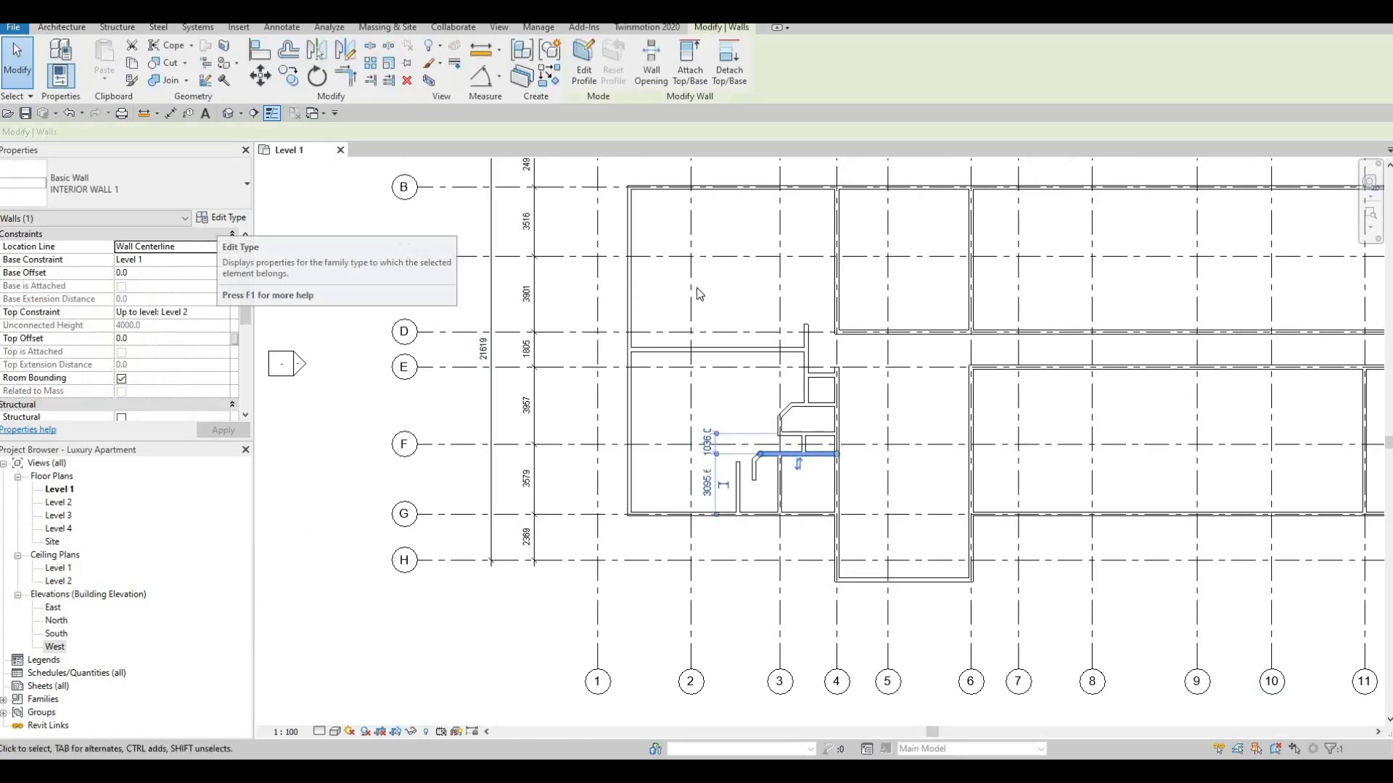
left_click(622, 129)
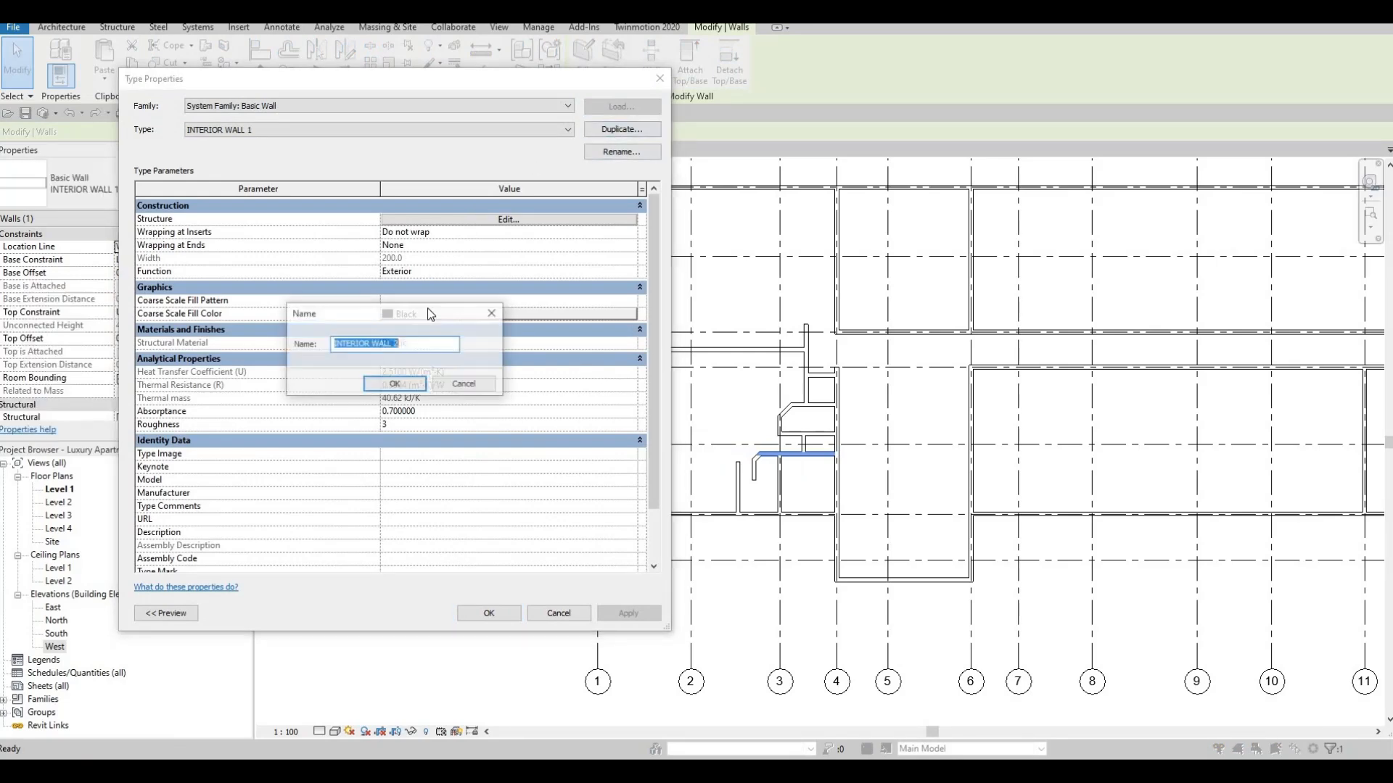
key("Escape")
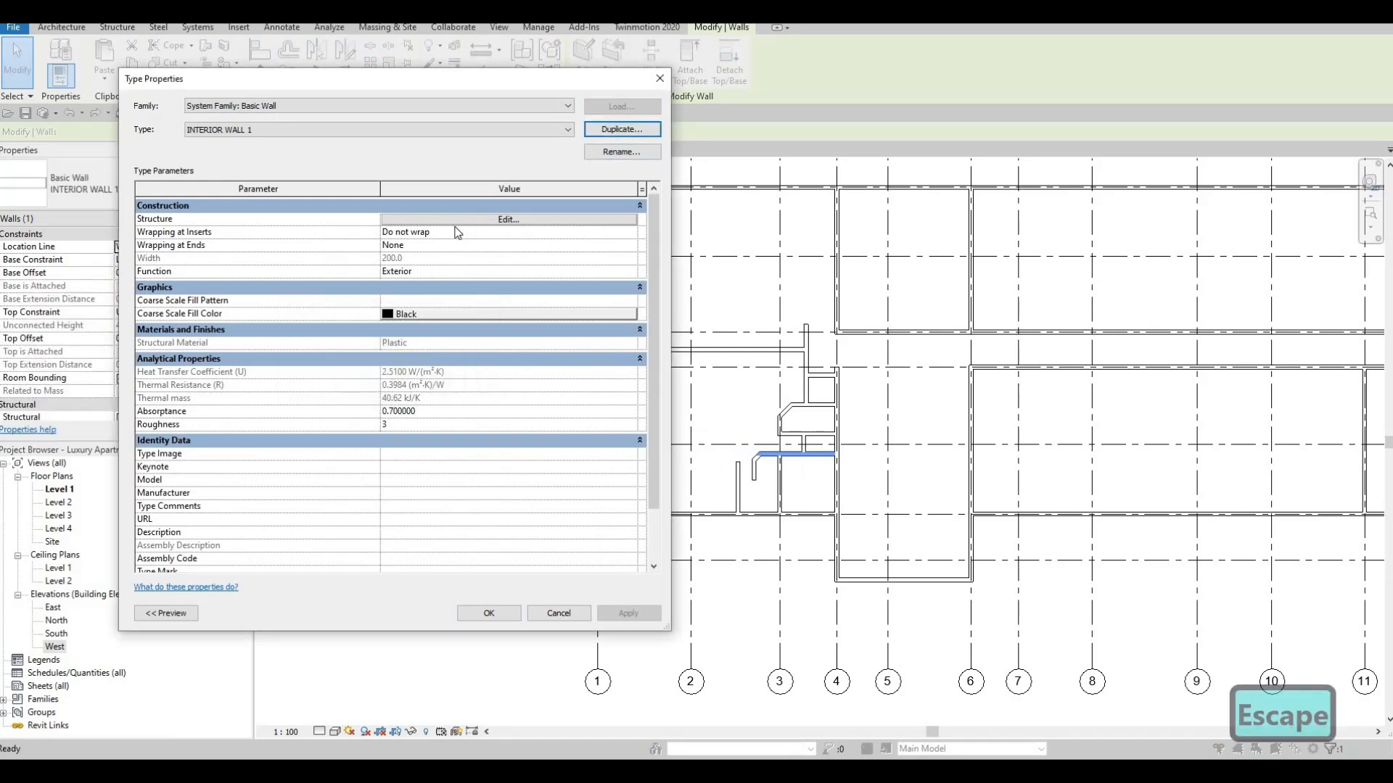
left_click(451, 219)
left_click(451, 217)
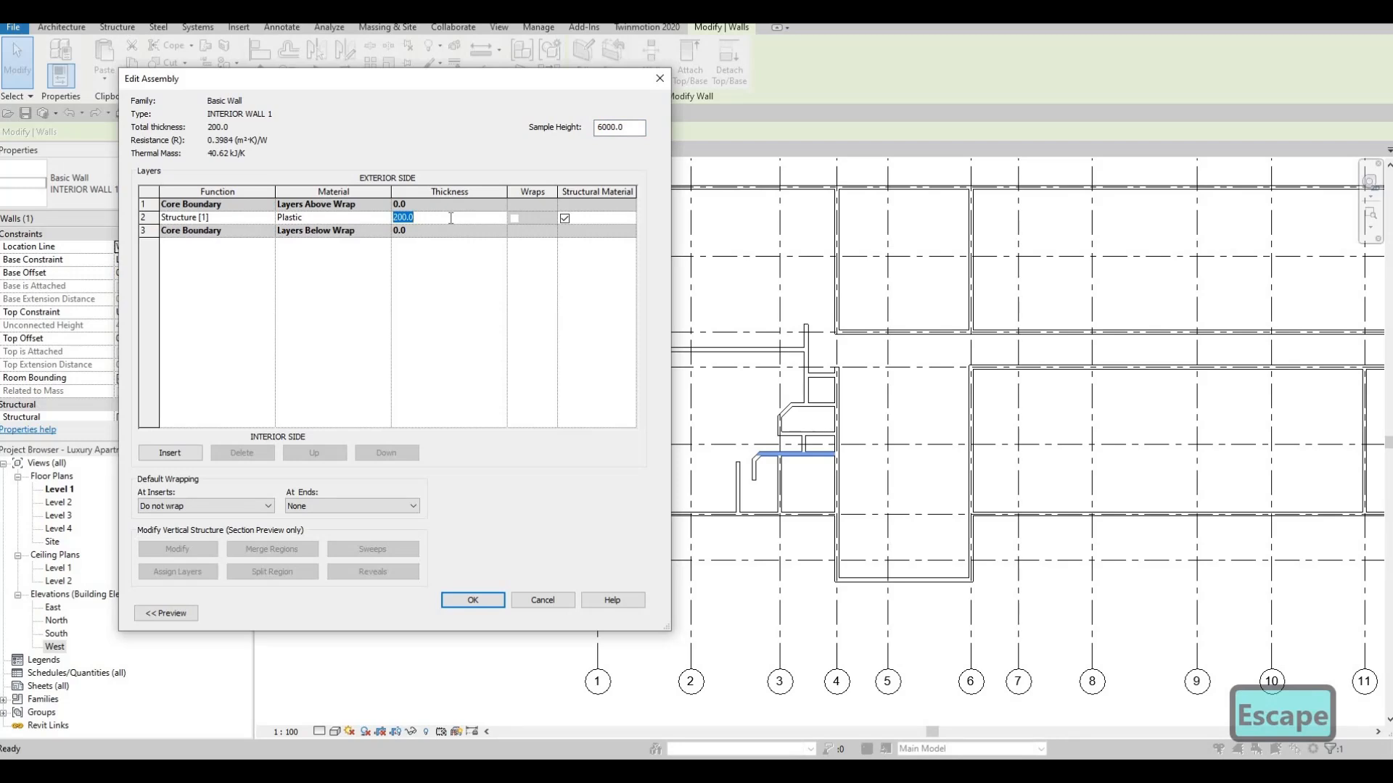
type("100")
key("Return")
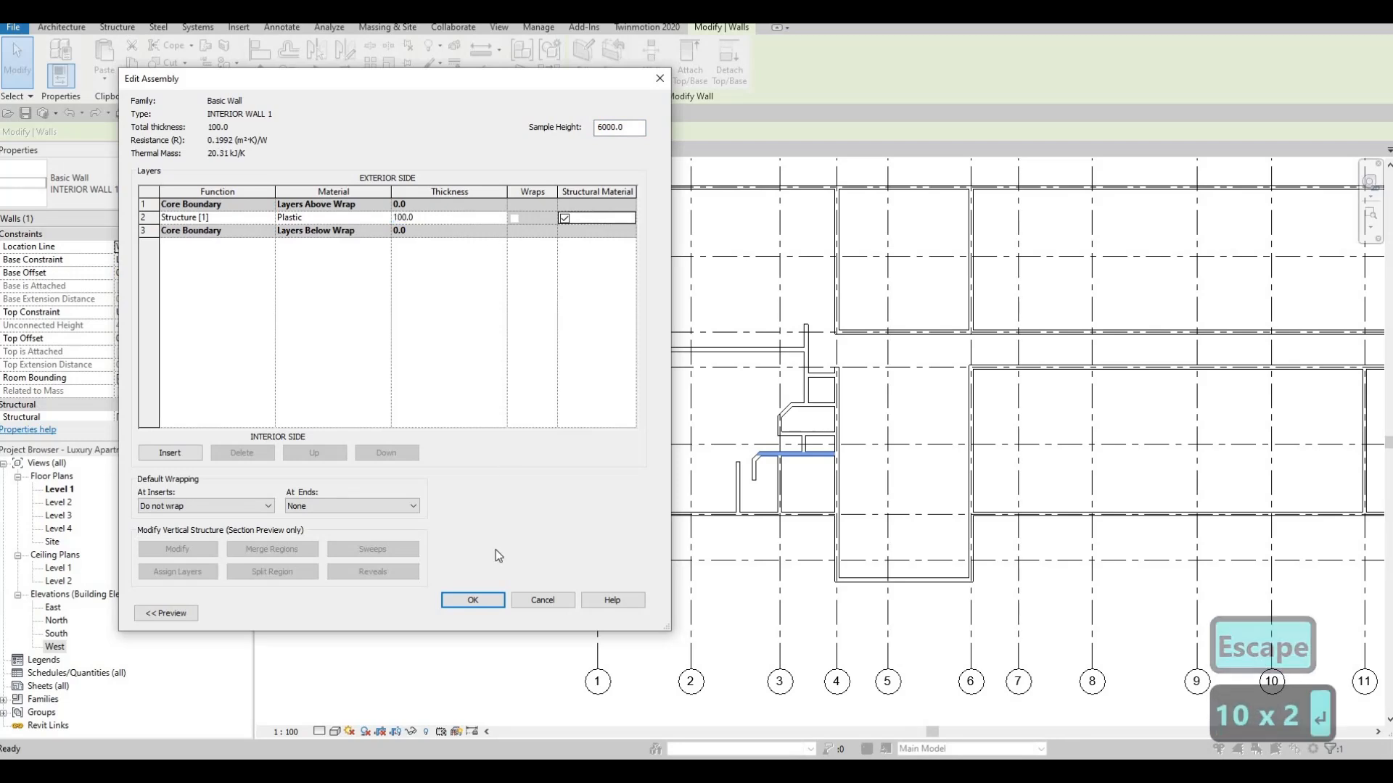
left_click(479, 600)
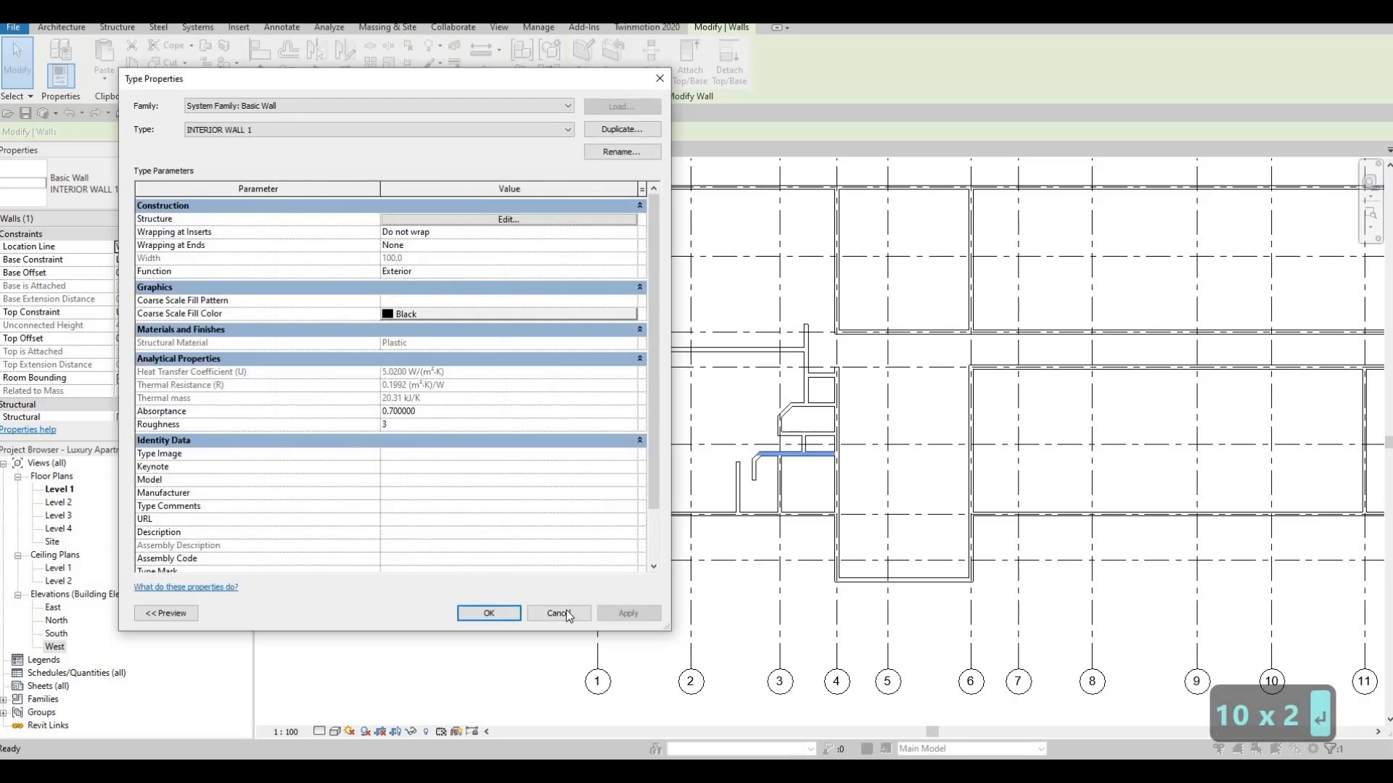
left_click(498, 611)
key("Escape")
- Pull the lower end of the interior wall on grid line 4 back to about 355 mm above grid G, clear of the exterior corner
middle_click_drag(986, 494, 977, 504)
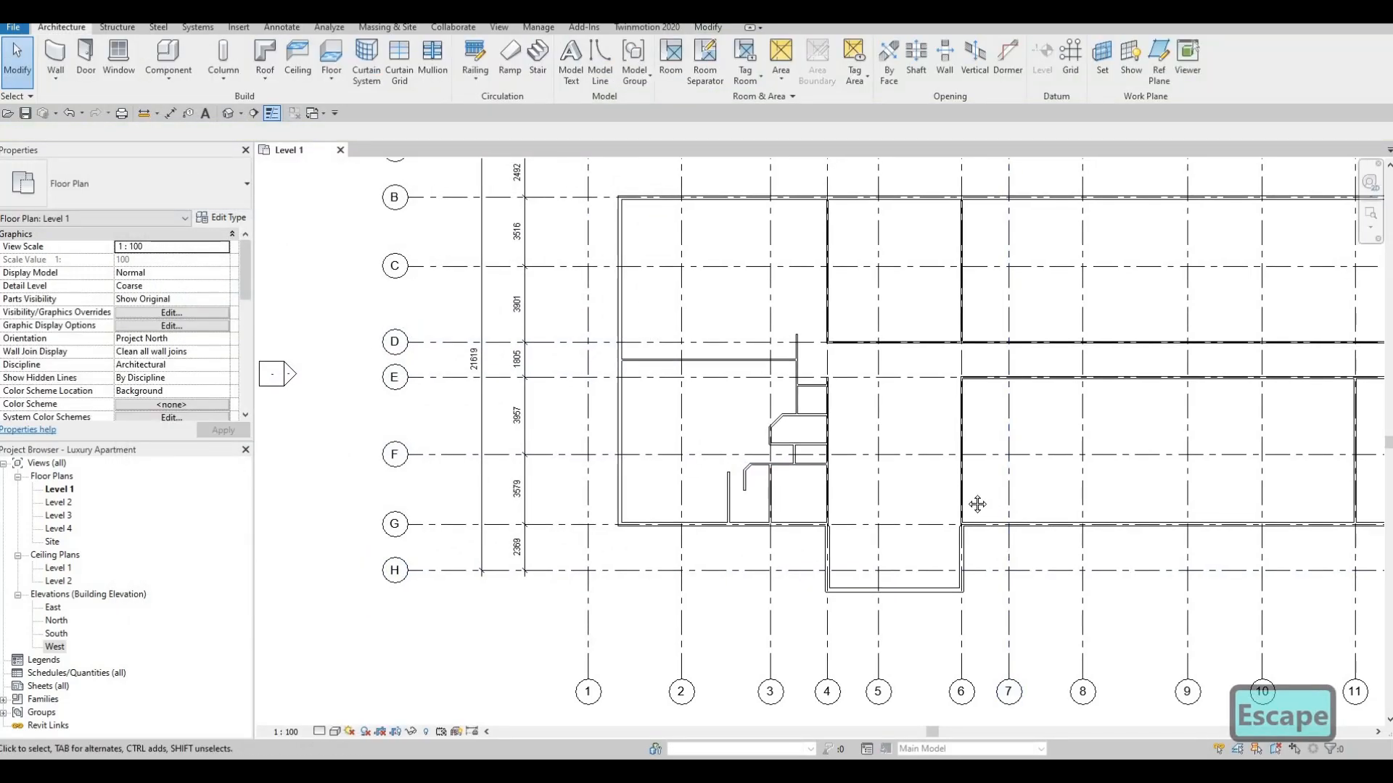
middle_click_drag(798, 414, 751, 497)
scroll(864, 488, "down", 1)
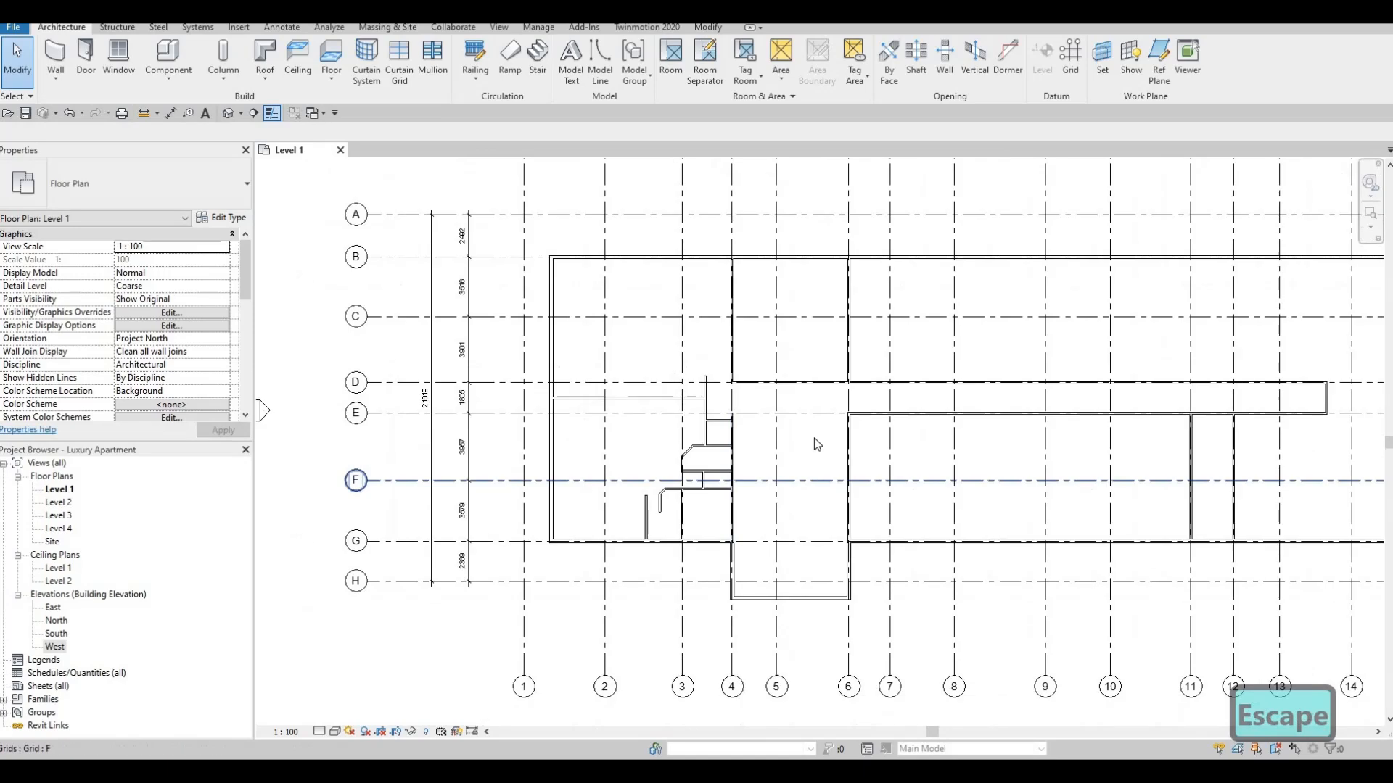
middle_click_drag(814, 437, 767, 454)
scroll(512, 449, "up", 6)
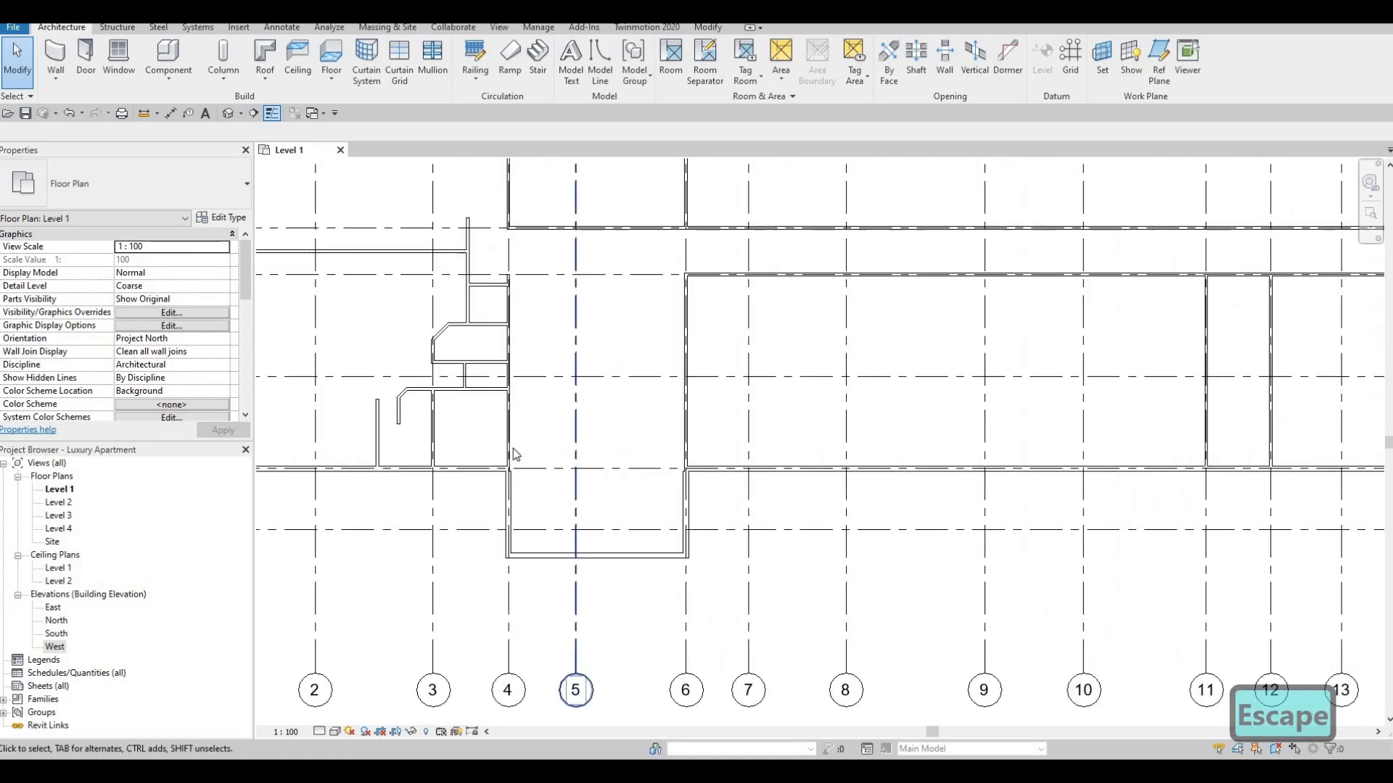
scroll(585, 427, "down", 5)
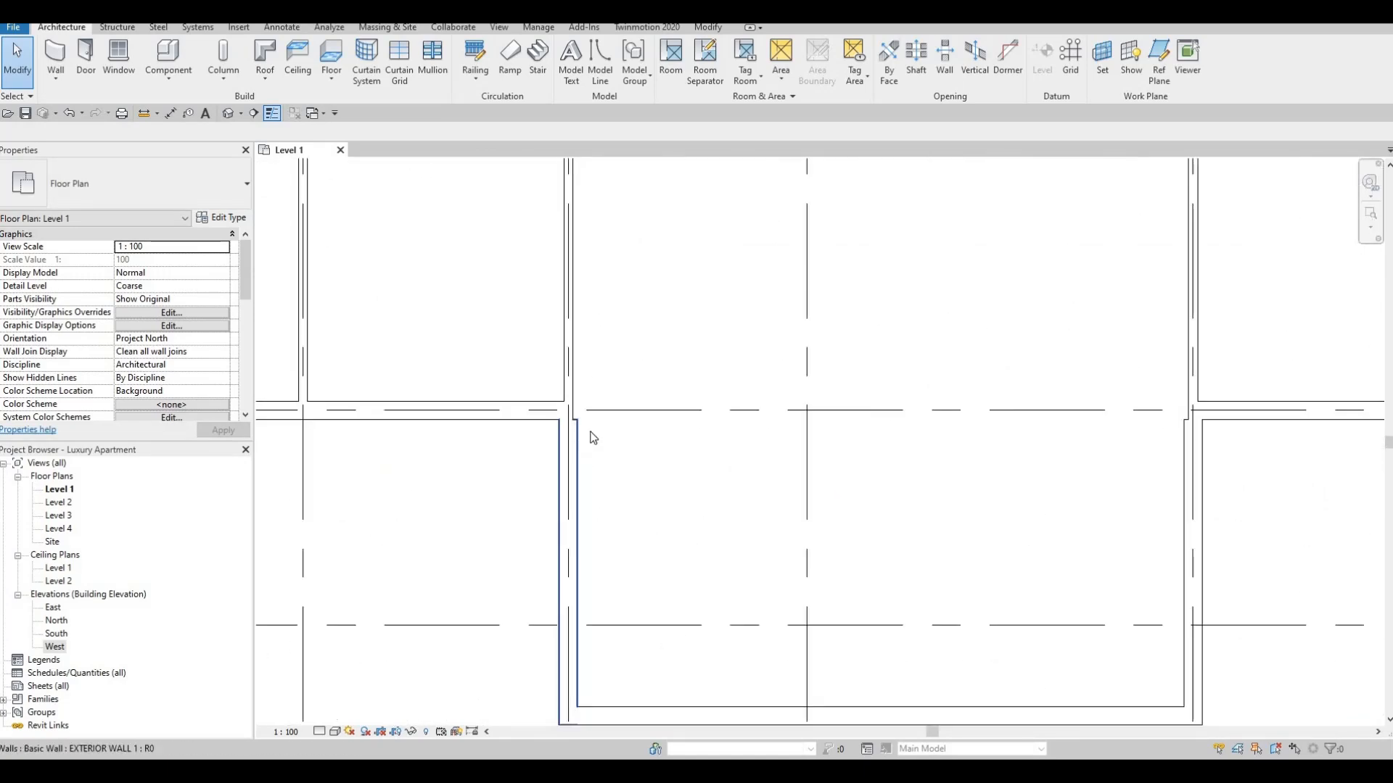
middle_click_drag(575, 400, 579, 410)
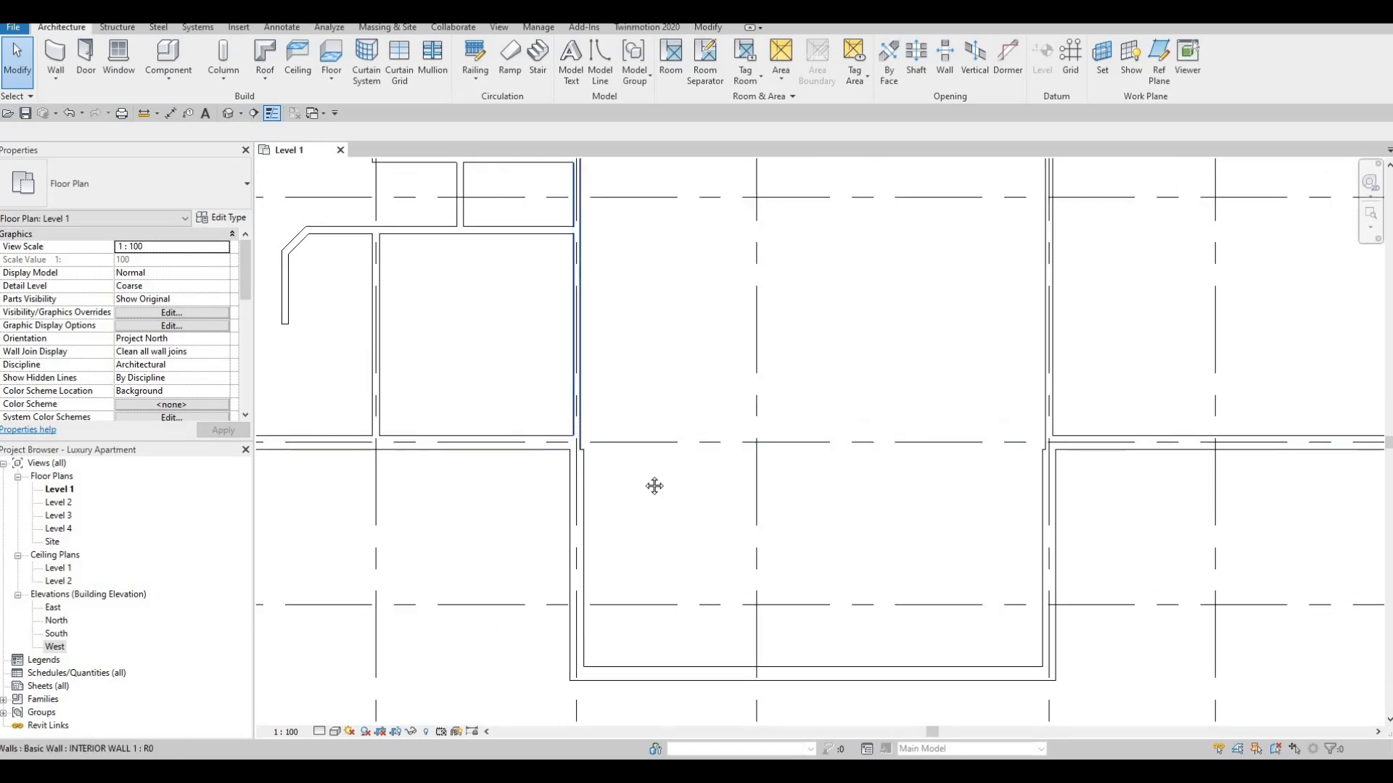
left_click(578, 406)
scroll(718, 479, "up", 3)
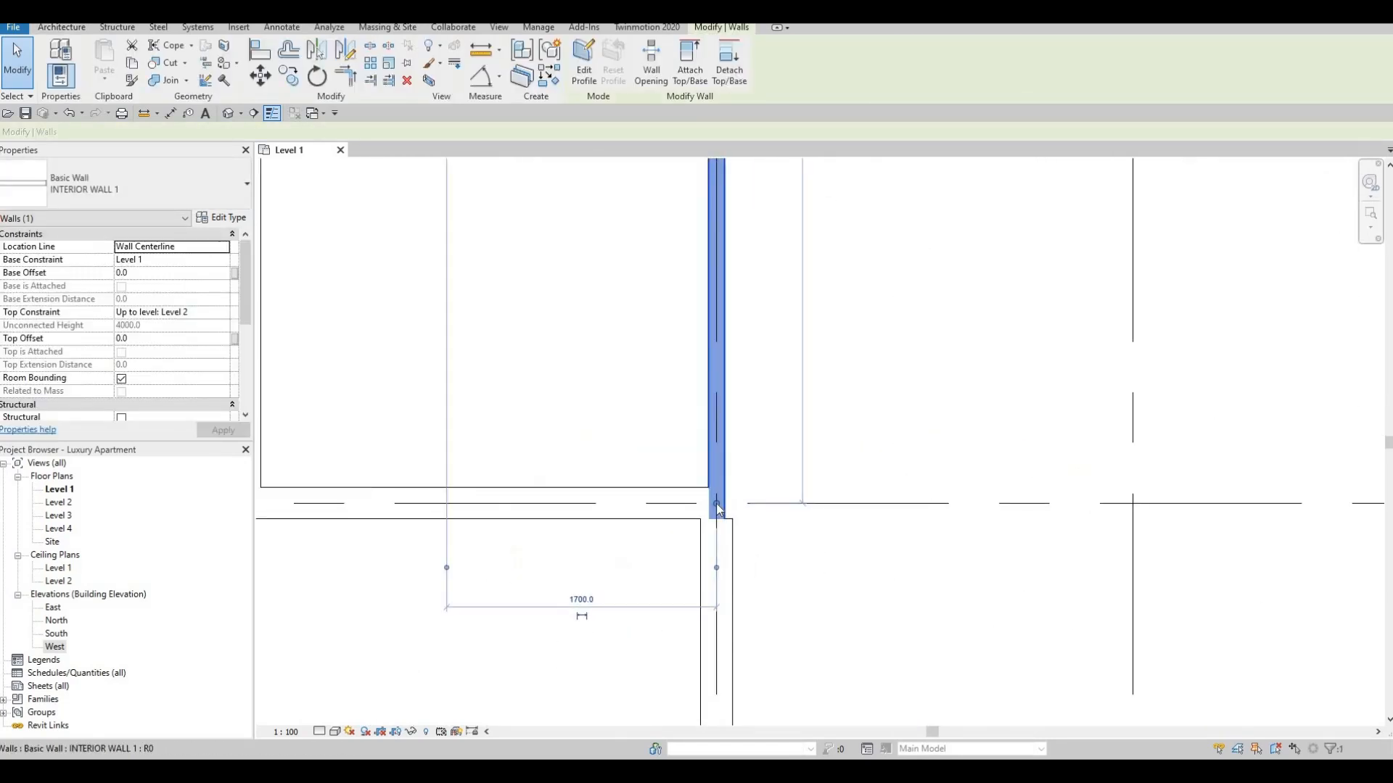
key("r")
key("s")
left_click_drag(716, 447, 715, 448)
scroll(749, 500, "down", 4)
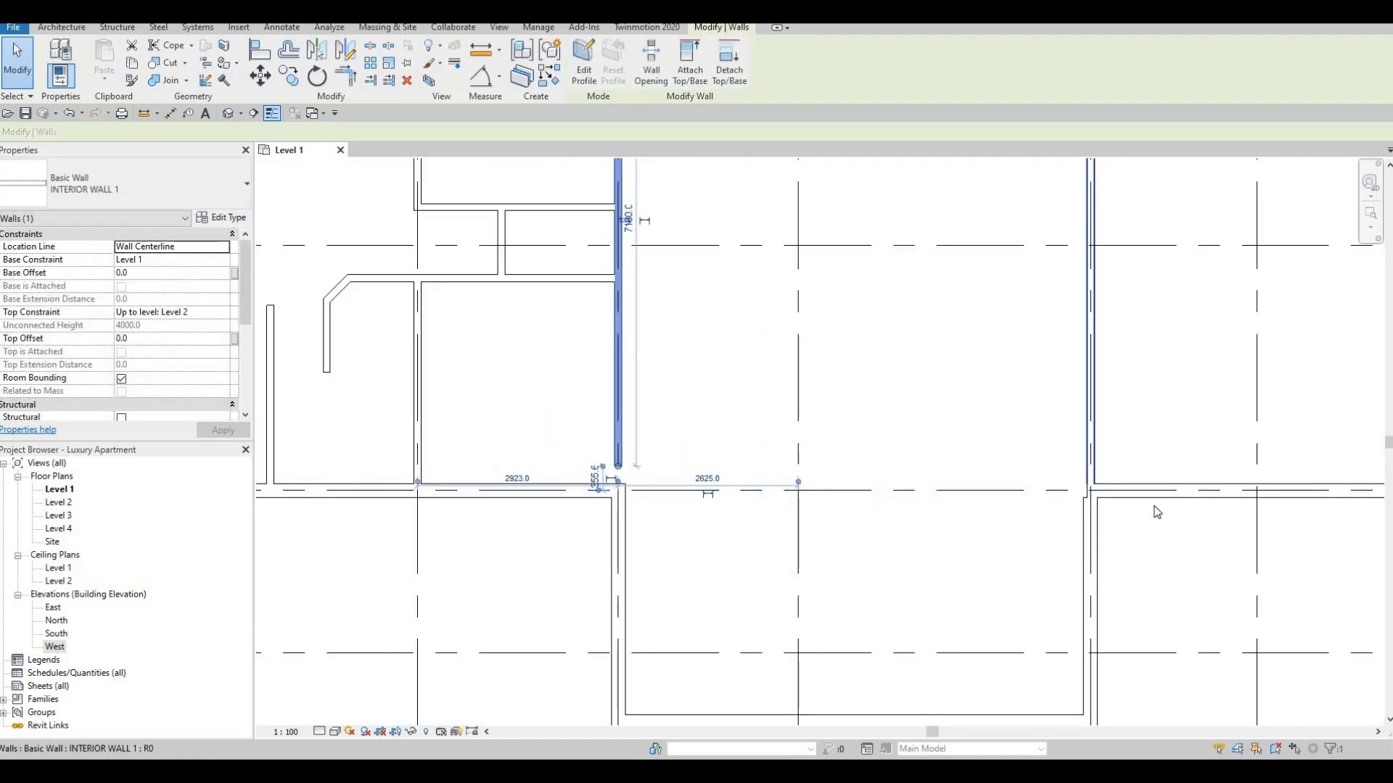
- Pull the lower end of the interior wall on grid line 6 back to about 235 mm above grid G
left_click(1091, 487)
left_click_drag(1090, 490, 1088, 475)
key("Escape")
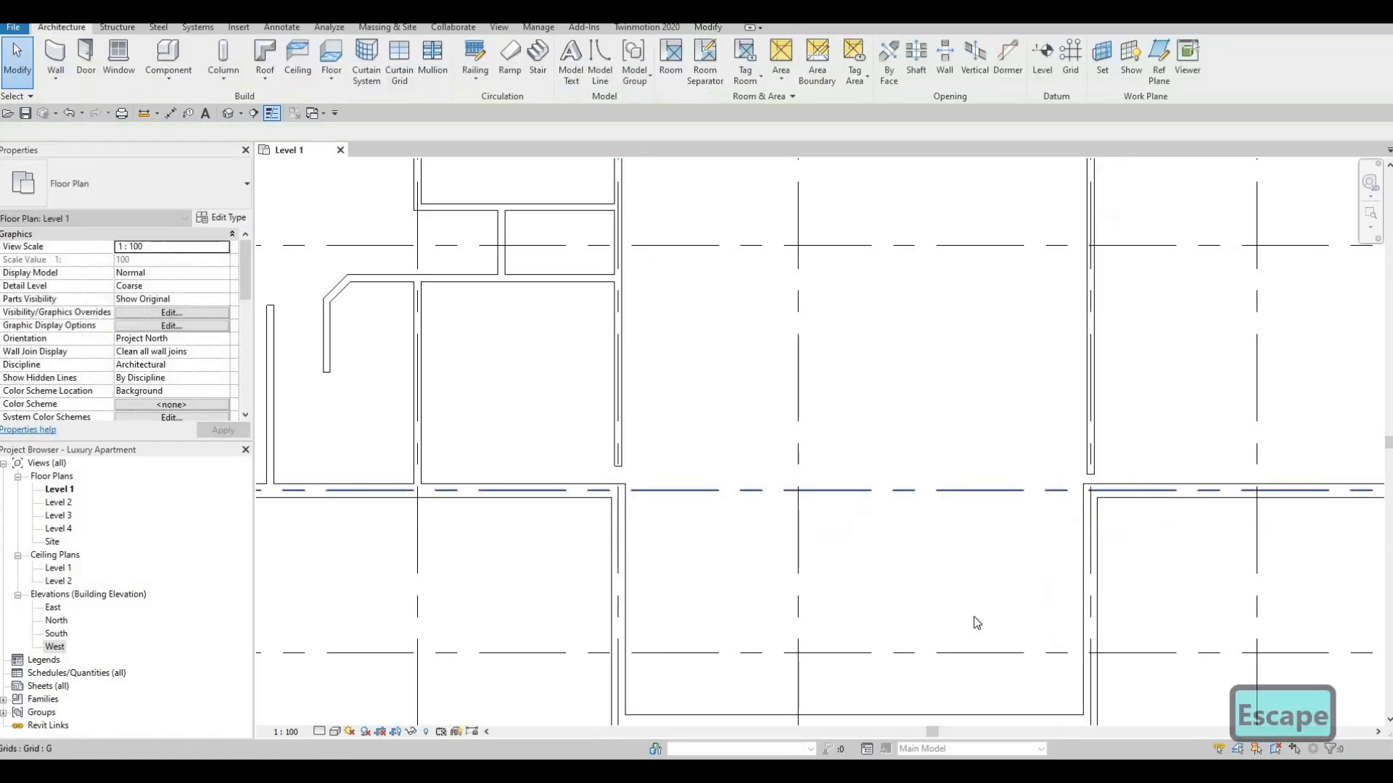
- Align the corridor-side face of the grid line 4 interior wall with the inner face of the exterior wall below it
scroll(976, 623, "down", 5)
scroll(812, 552, "up", 5)
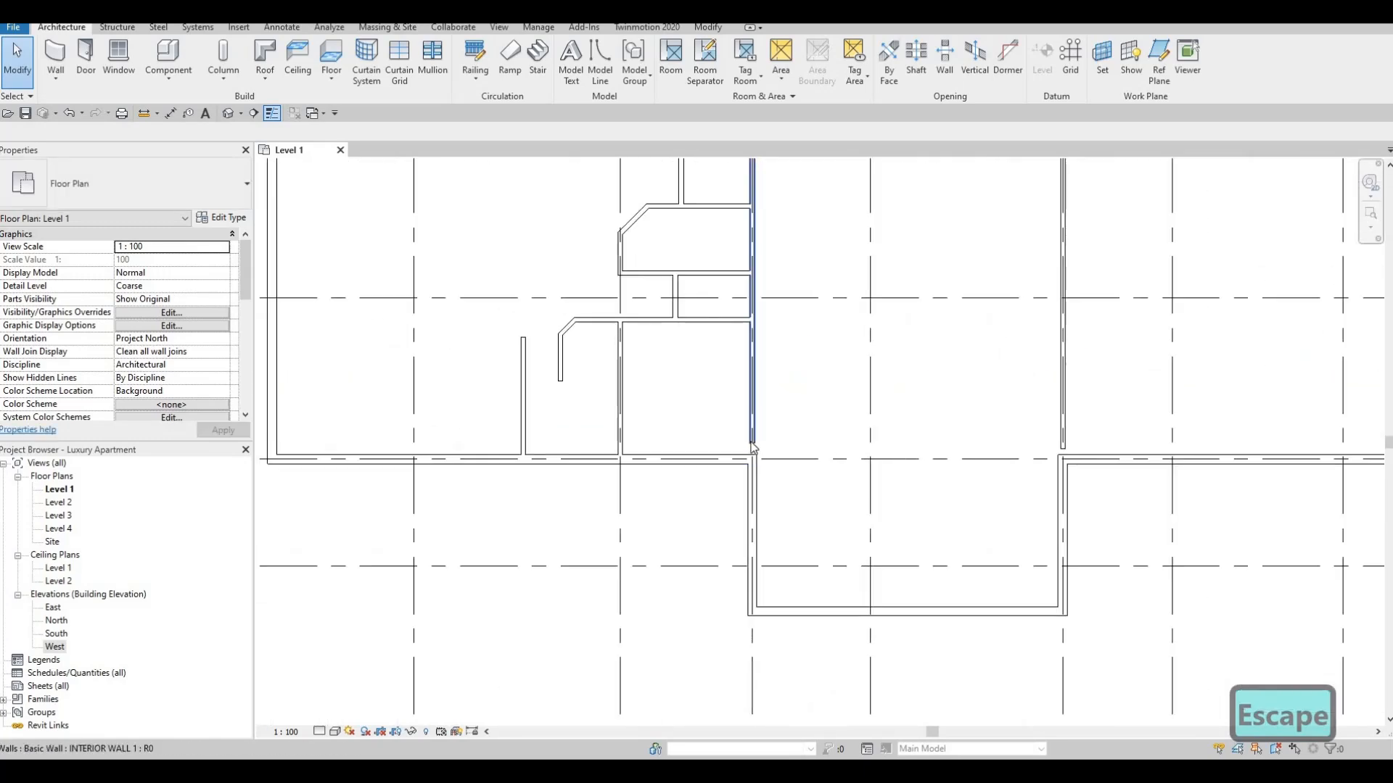
middle_click_drag(1115, 492, 493, 445)
scroll(580, 450, "down", 2)
scroll(876, 464, "down", 3)
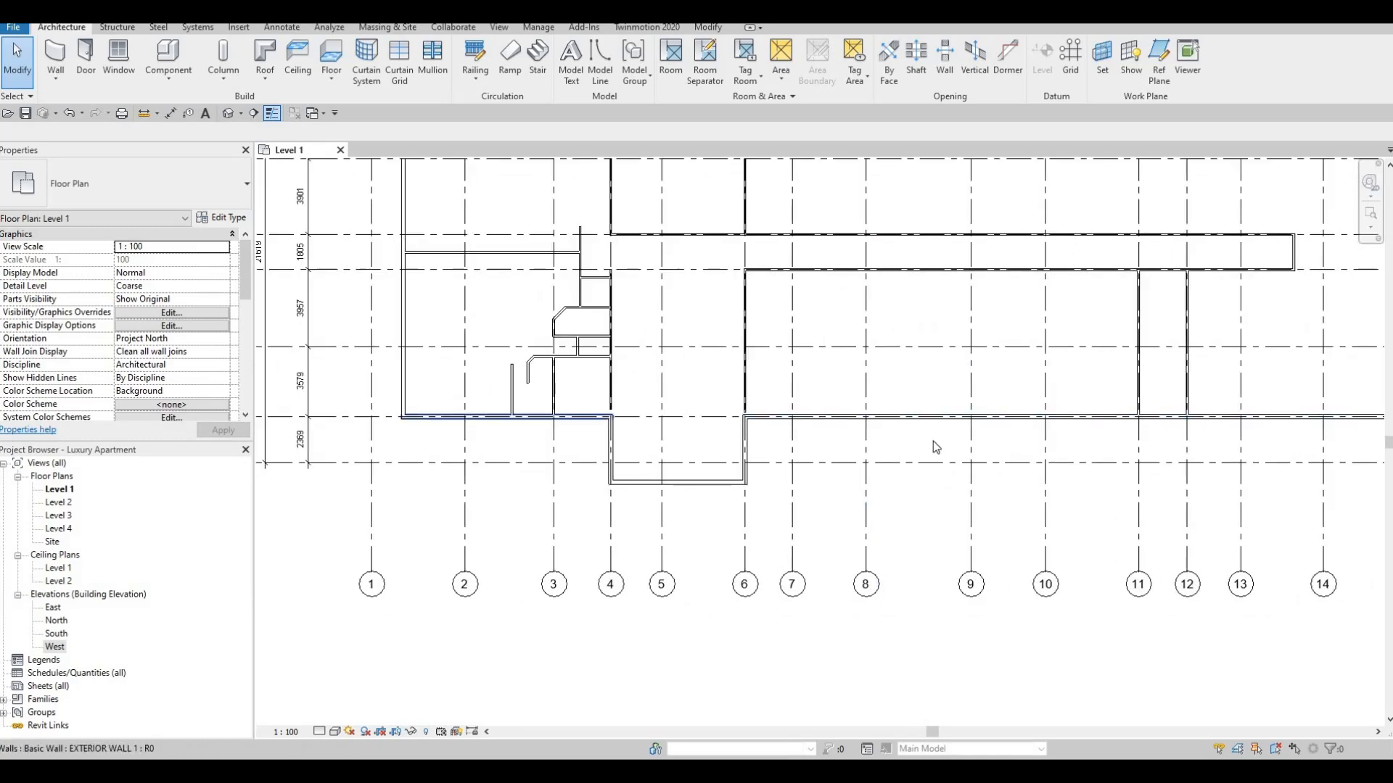
scroll(681, 411, "up", 5)
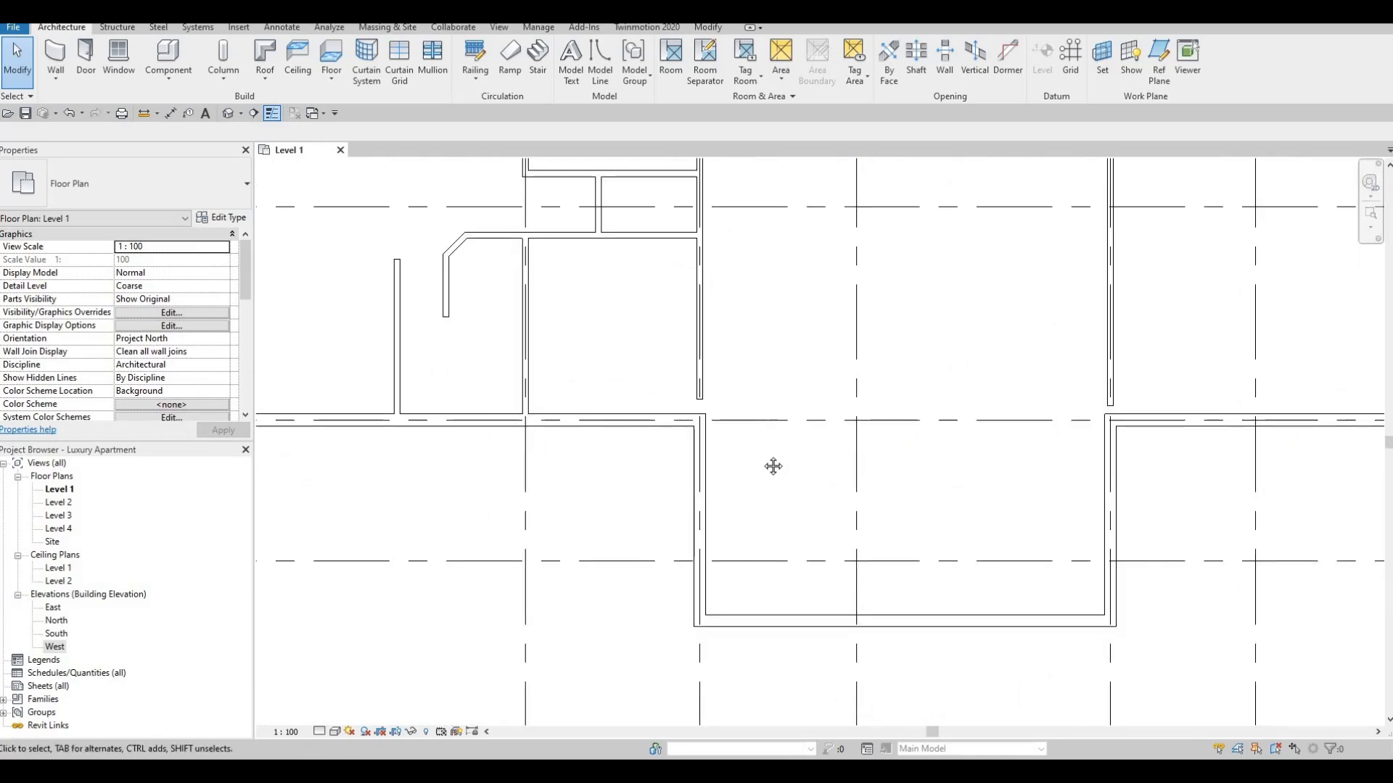
scroll(769, 501, "down", 2)
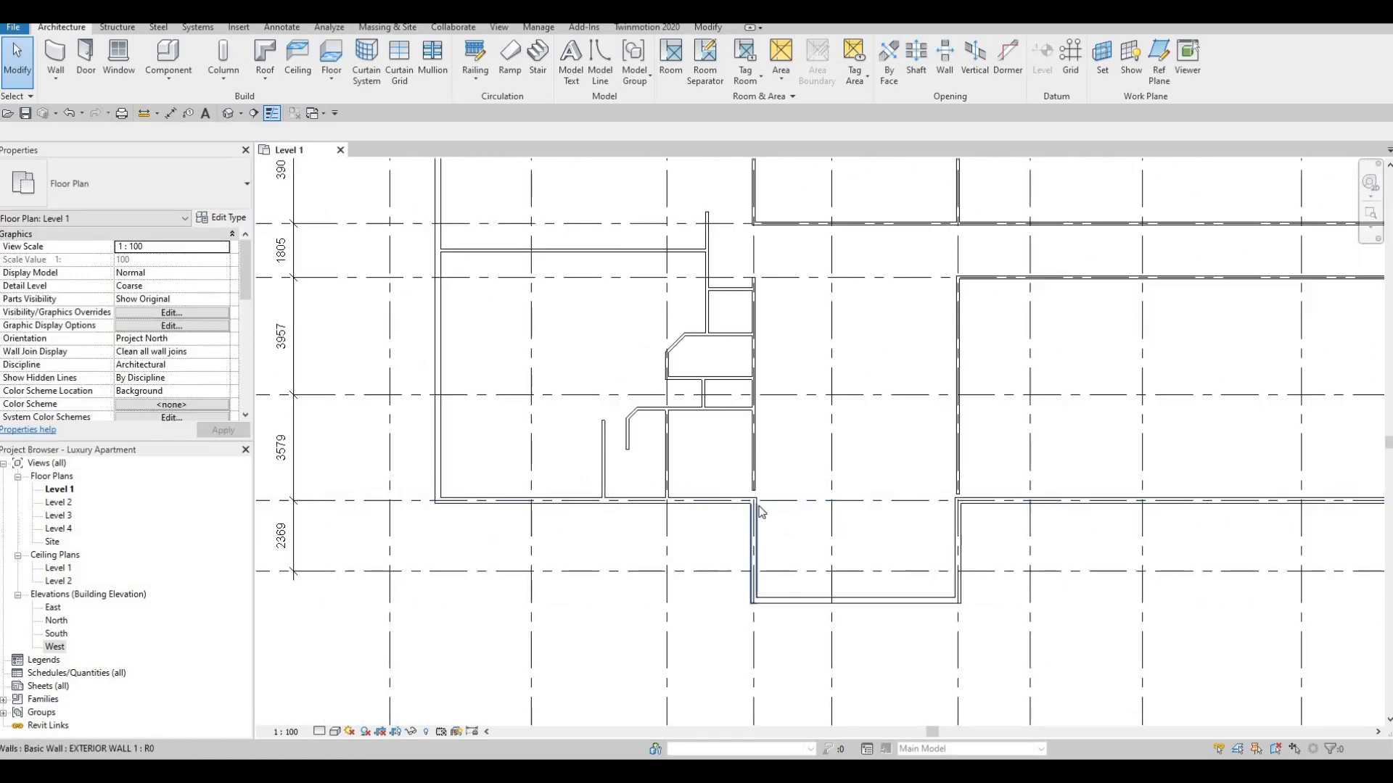
scroll(751, 501, "up", 3)
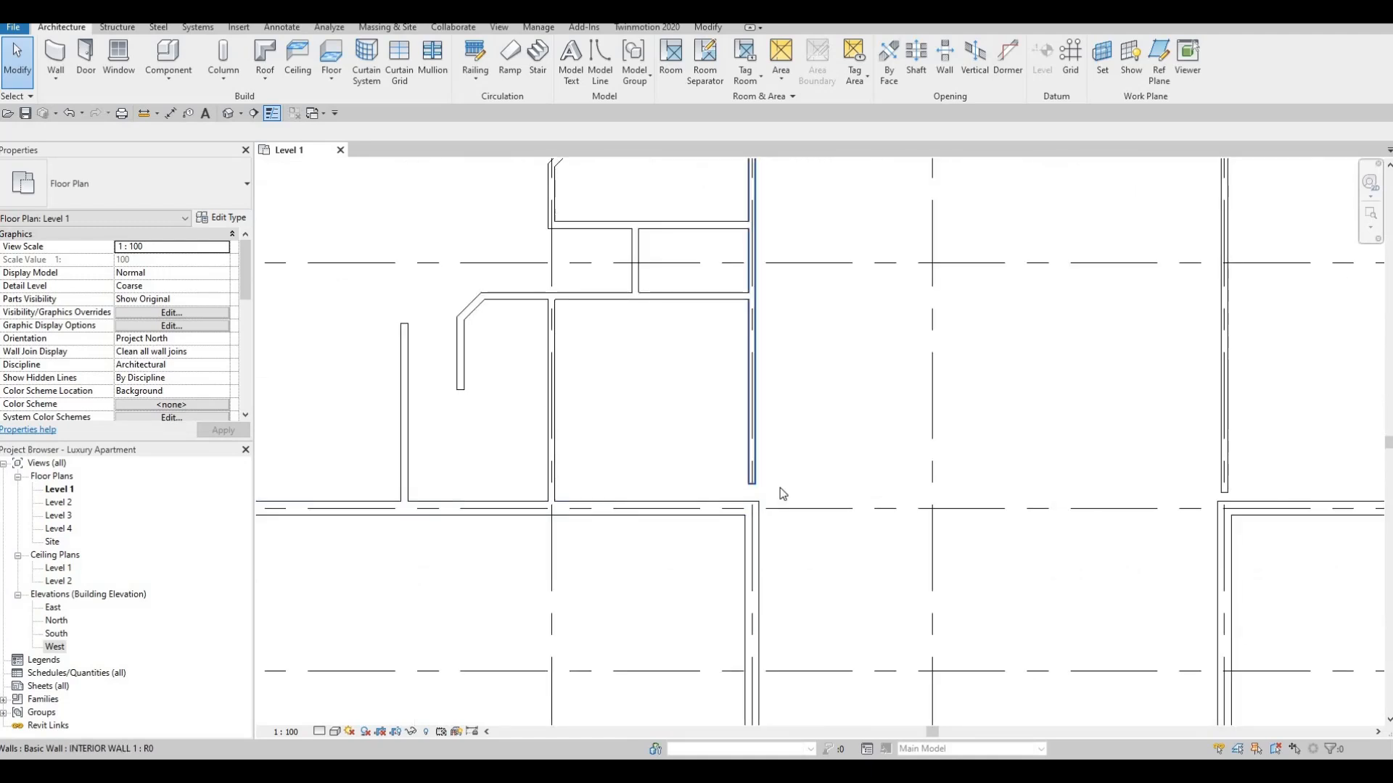
key("a")
key("l")
left_click(708, 31)
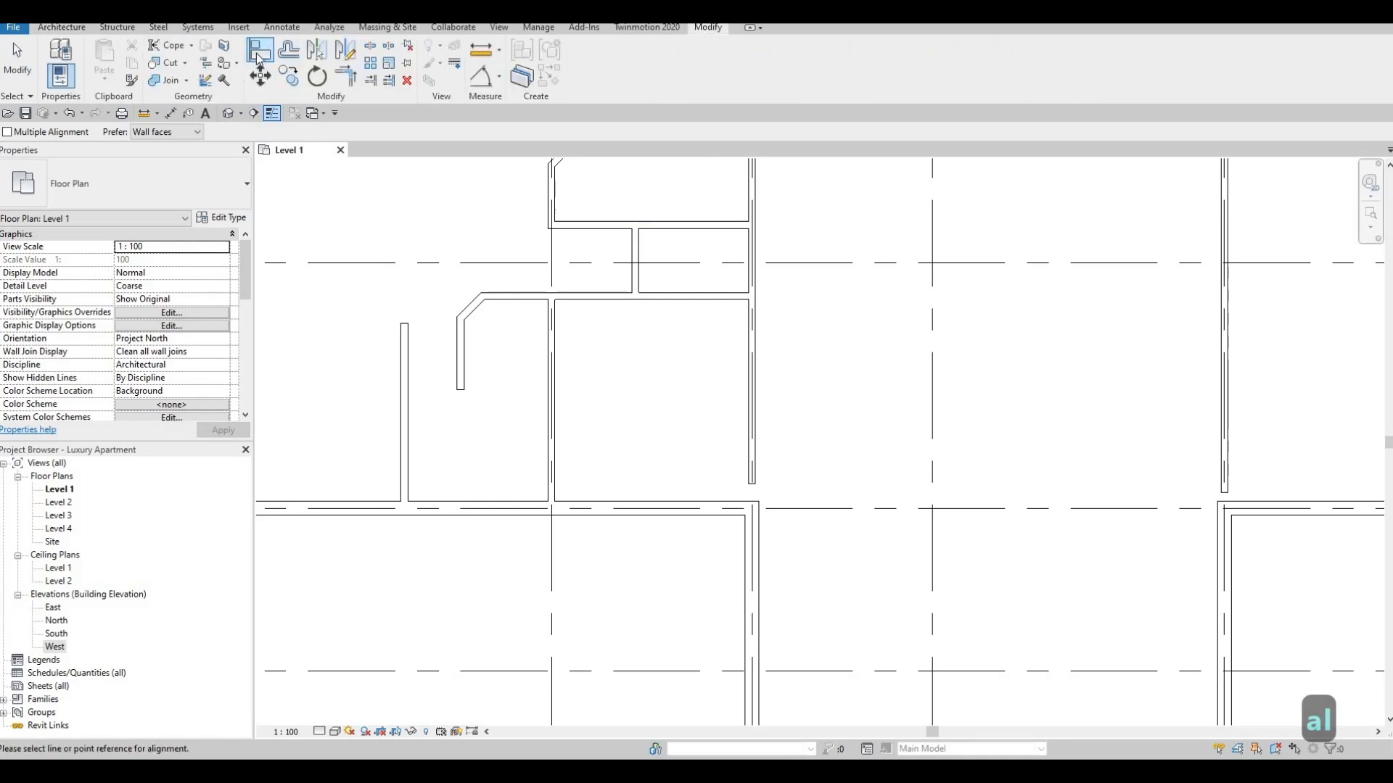
left_click(761, 558)
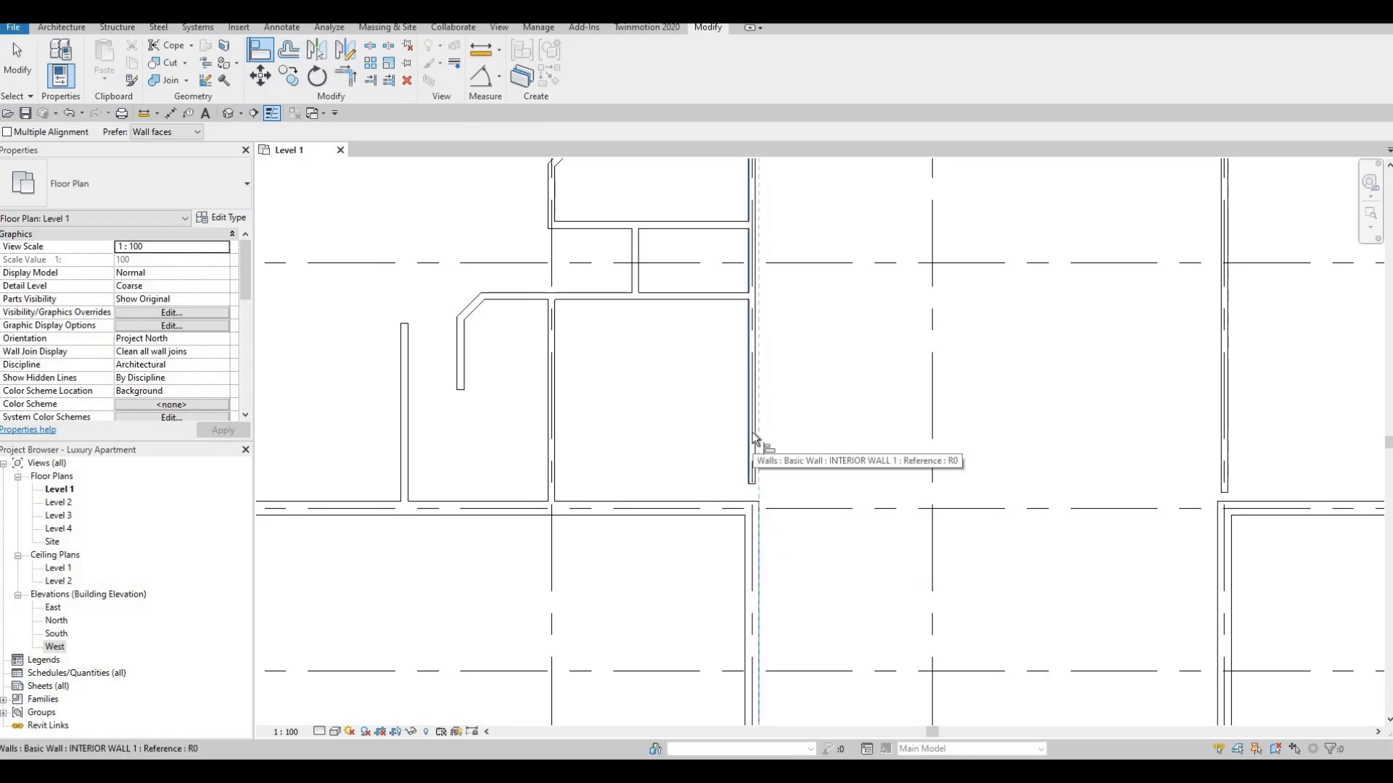
scroll(755, 435, "up", 3)
left_click(754, 461)
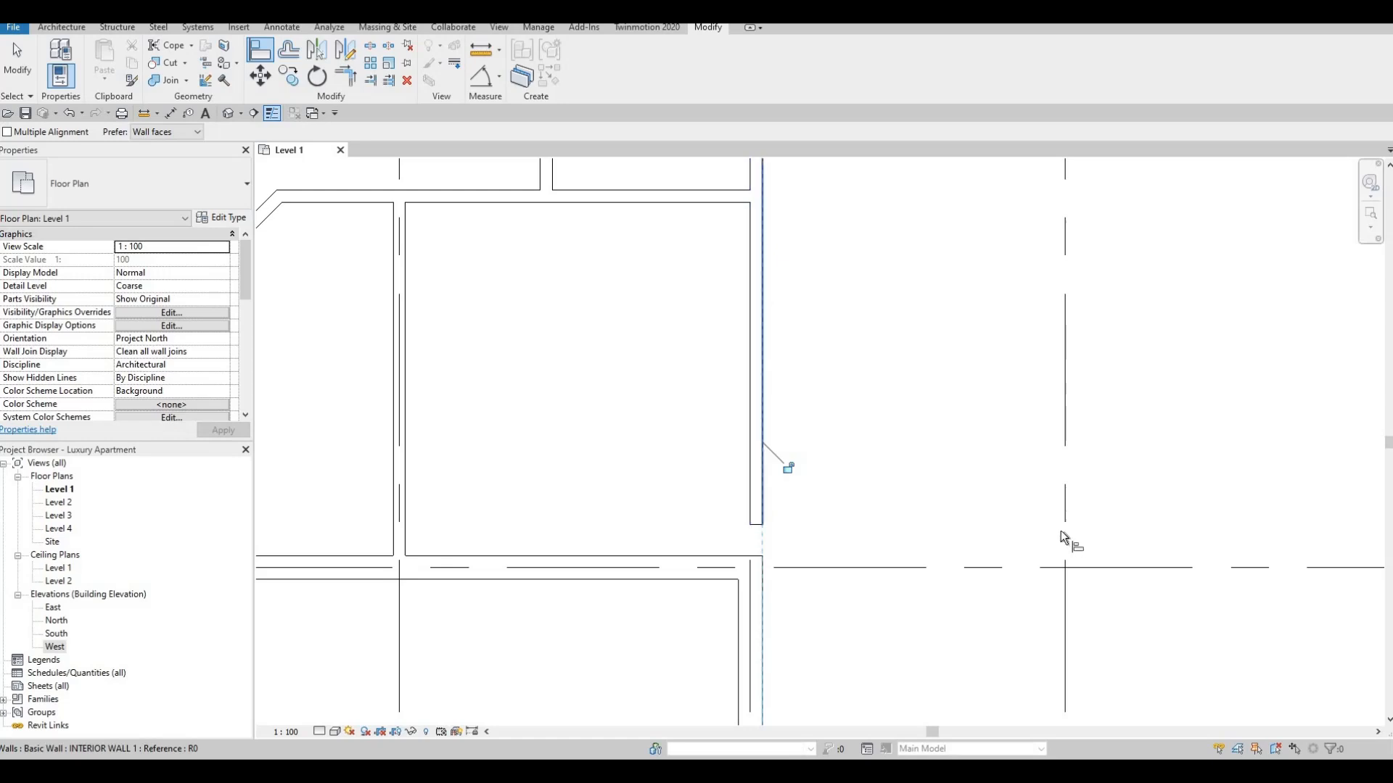
- Align the corridor-side face of the grid line 6 interior wall with the inner face of the exterior wall below it
scroll(1023, 523, "down", 3)
left_click(1059, 559)
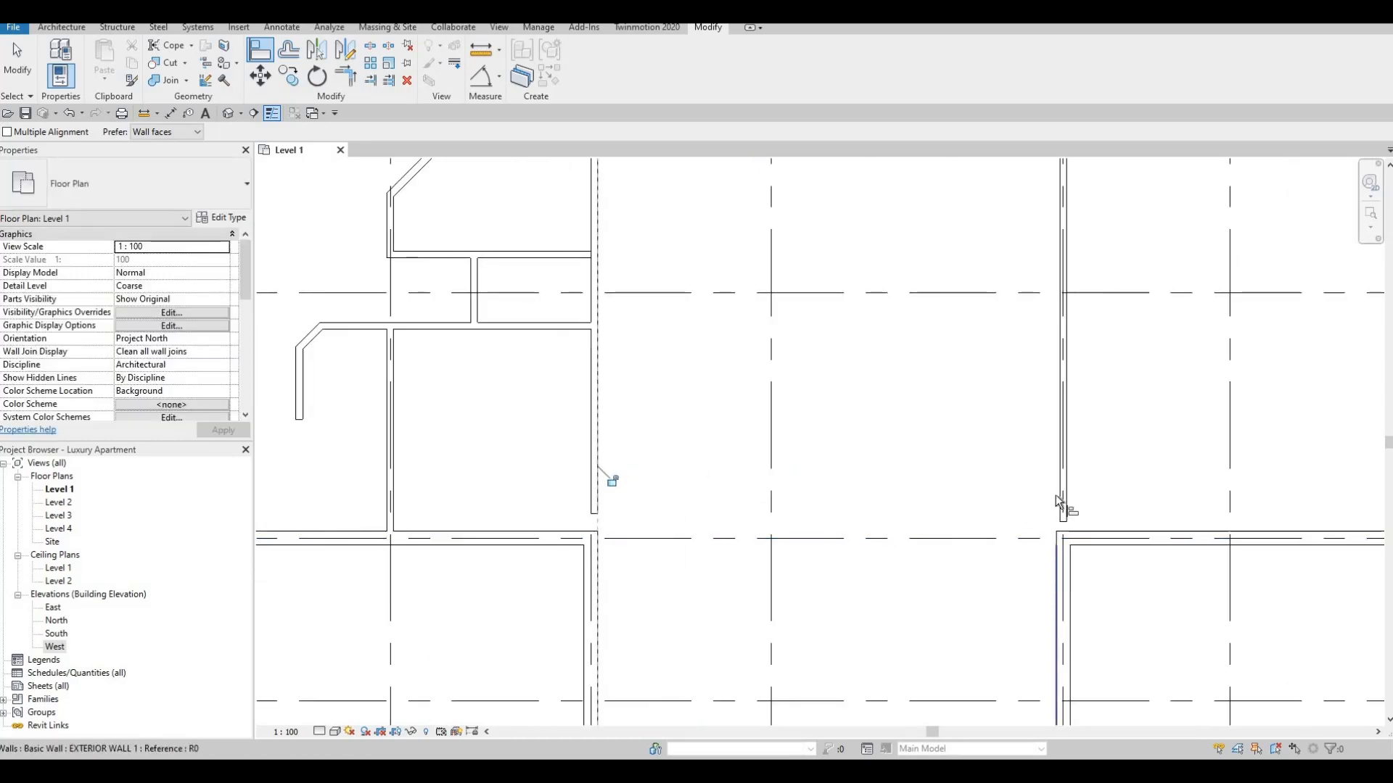
left_click(1056, 489)
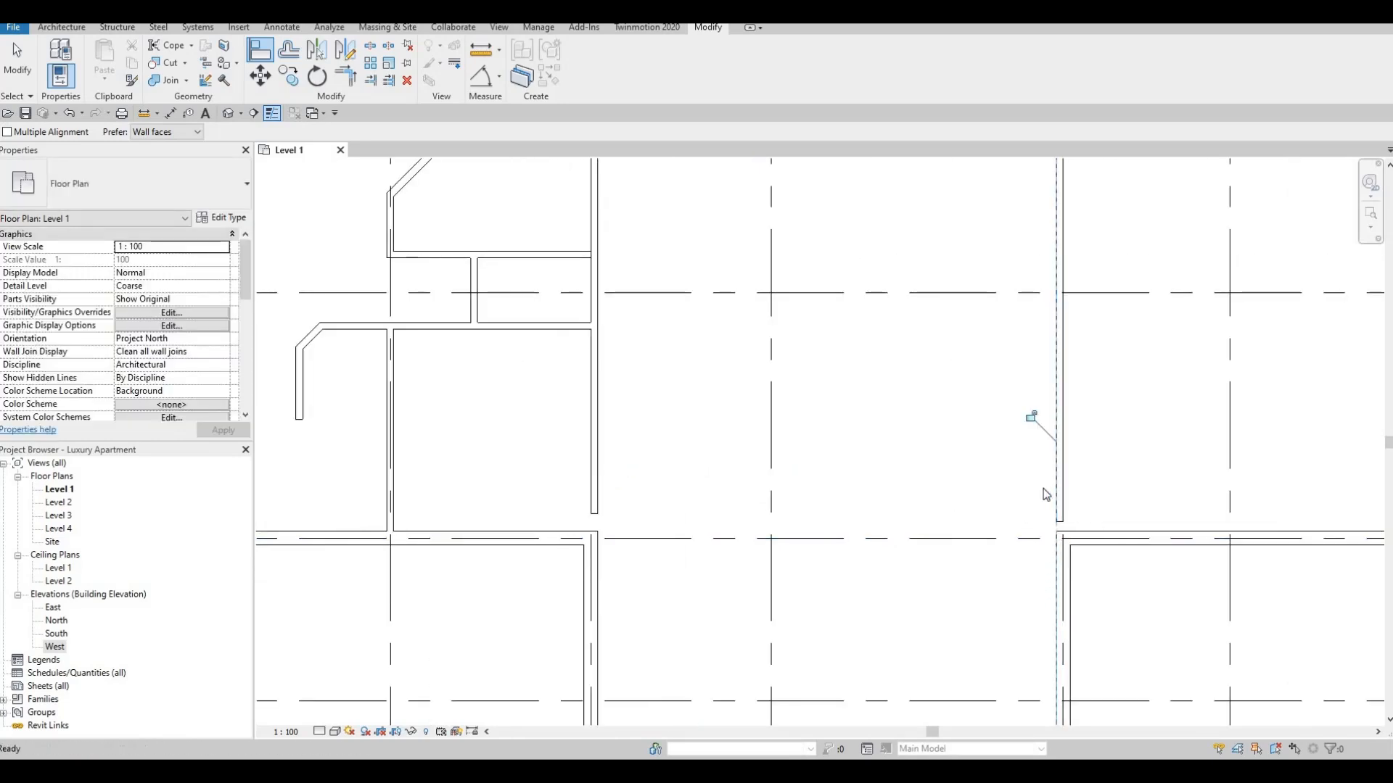
key("Escape")
key("Escape")
key("Escape")
- Extend the lower end of the grid line 6 interior wall to meet the exterior wall corner on grid G
scroll(1070, 541, "up", 4)
left_click(1067, 535)
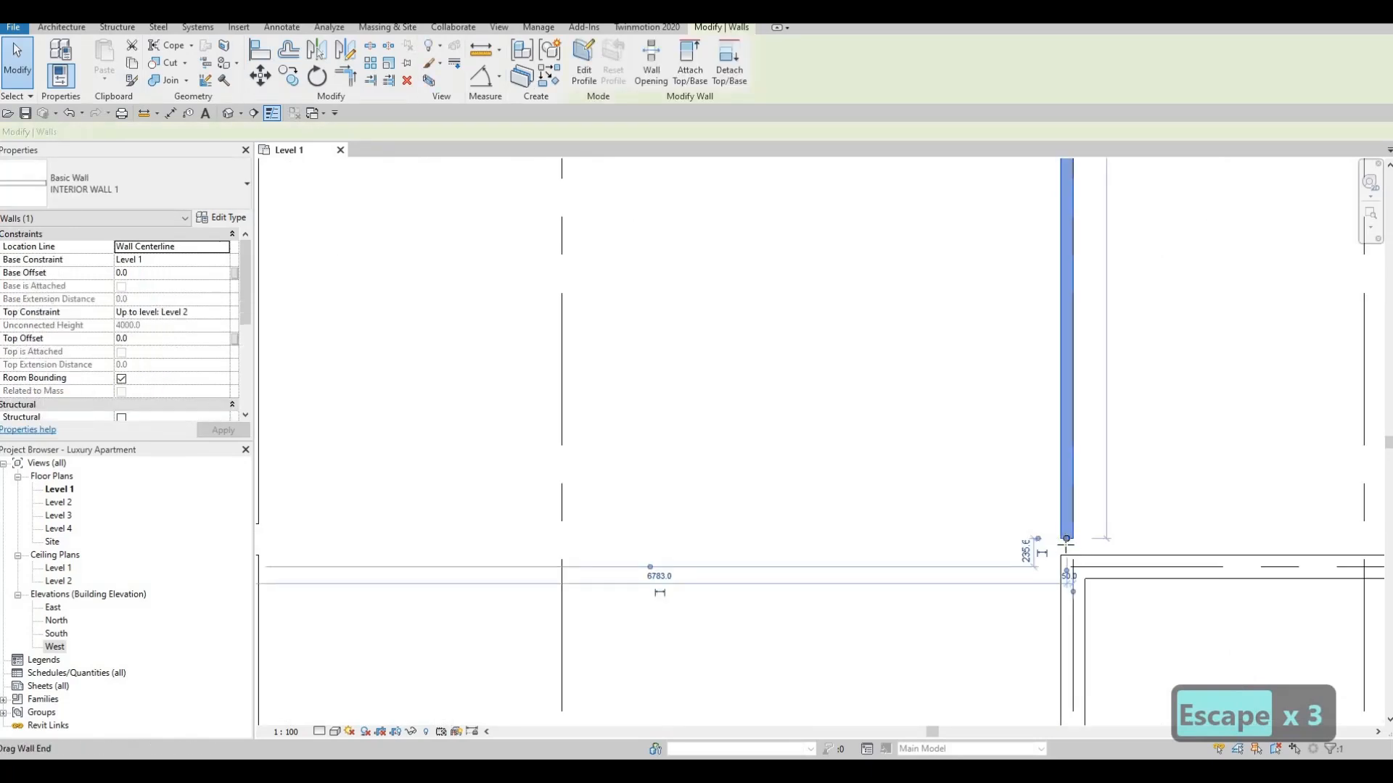
key("r")
key("s")
left_click(1066, 535)
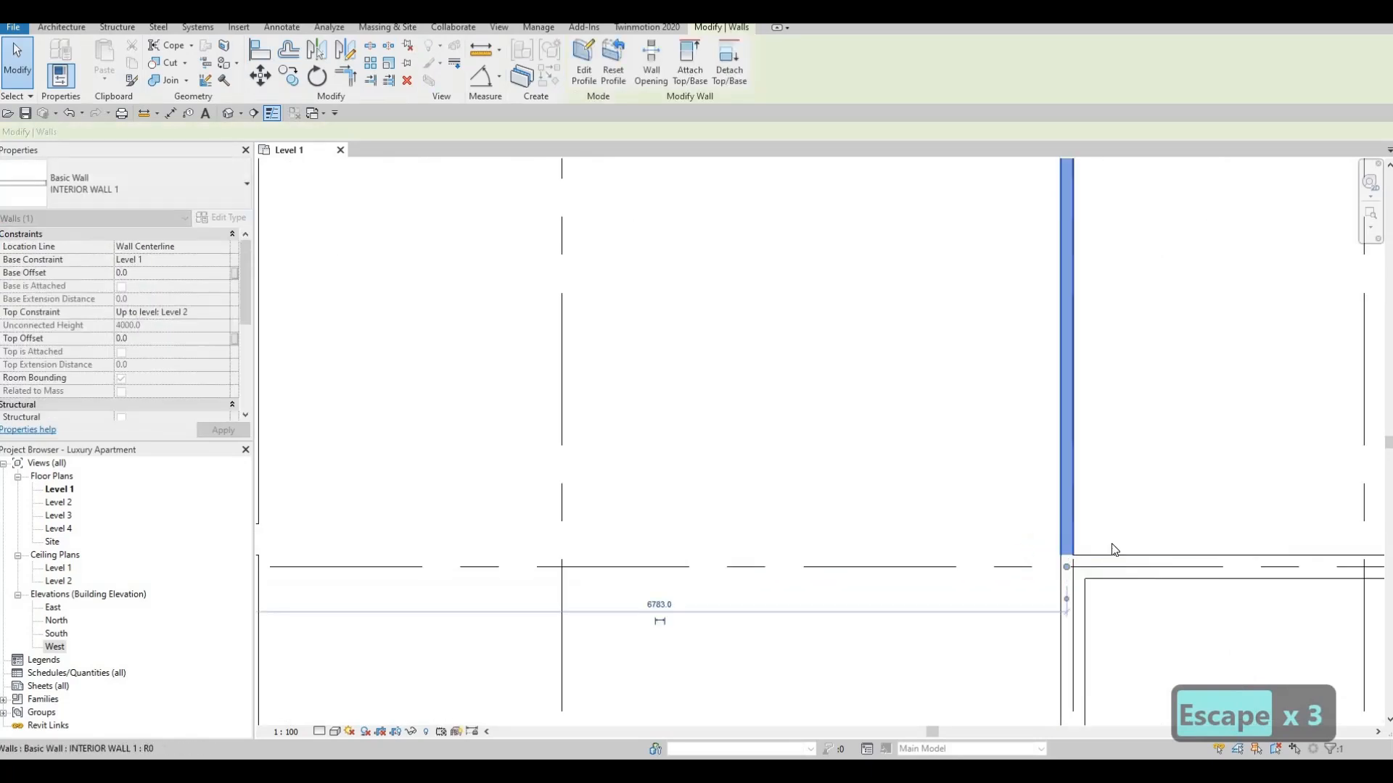
scroll(1022, 547, "down", 3)
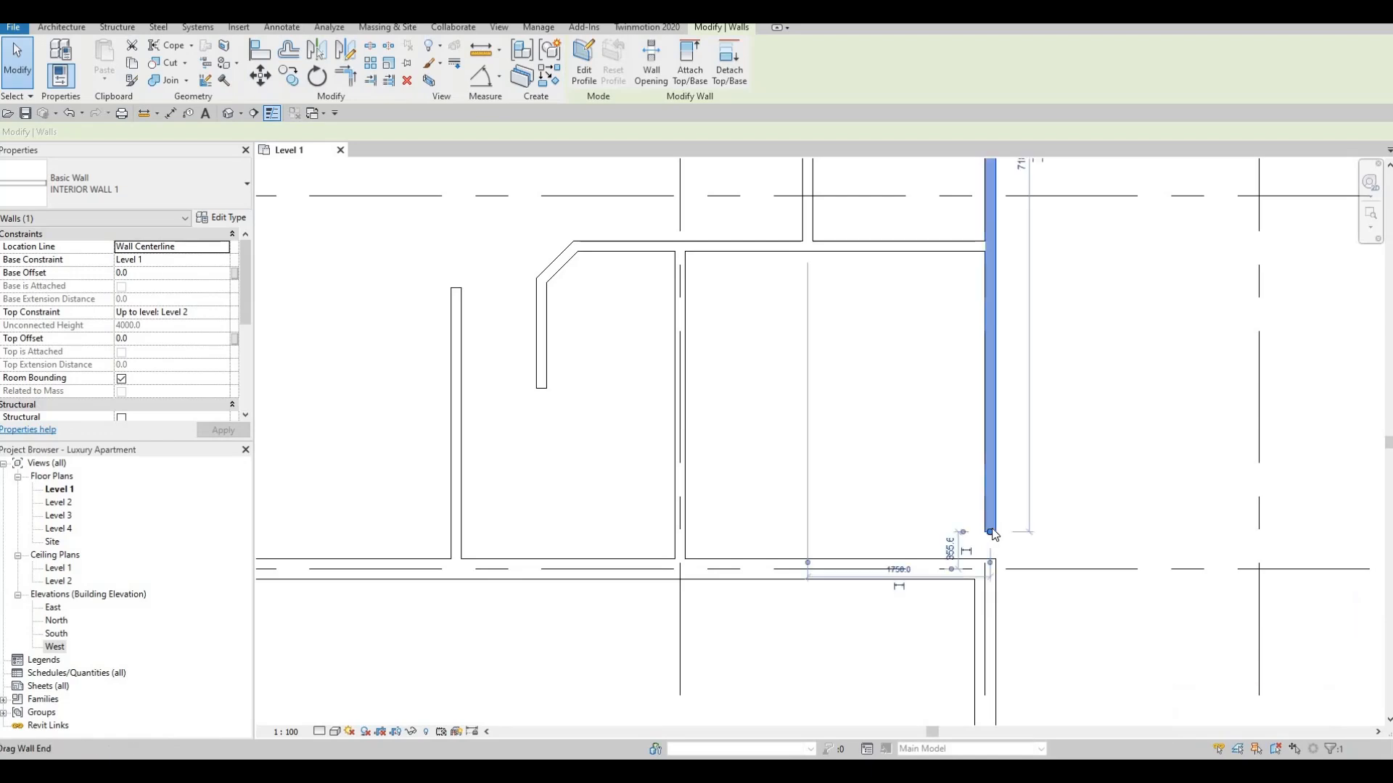
- Extend the lower end of the grid line 4 interior wall to meet the exterior wall corner on grid G
left_click_drag(994, 551, 961, 559)
scroll(990, 555, "up", 3)
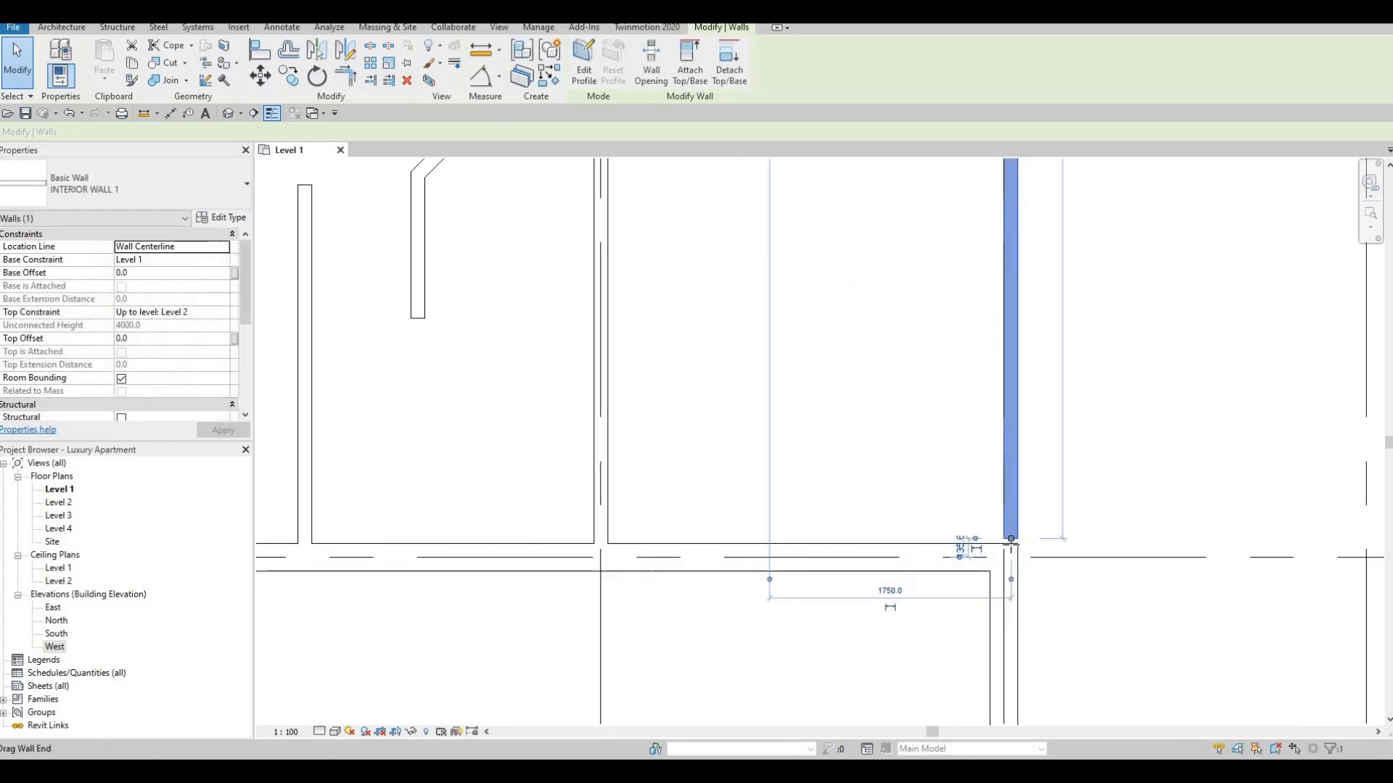
scroll(1010, 543, "down", 3)
key("Escape")
scroll(946, 558, "down", 3)
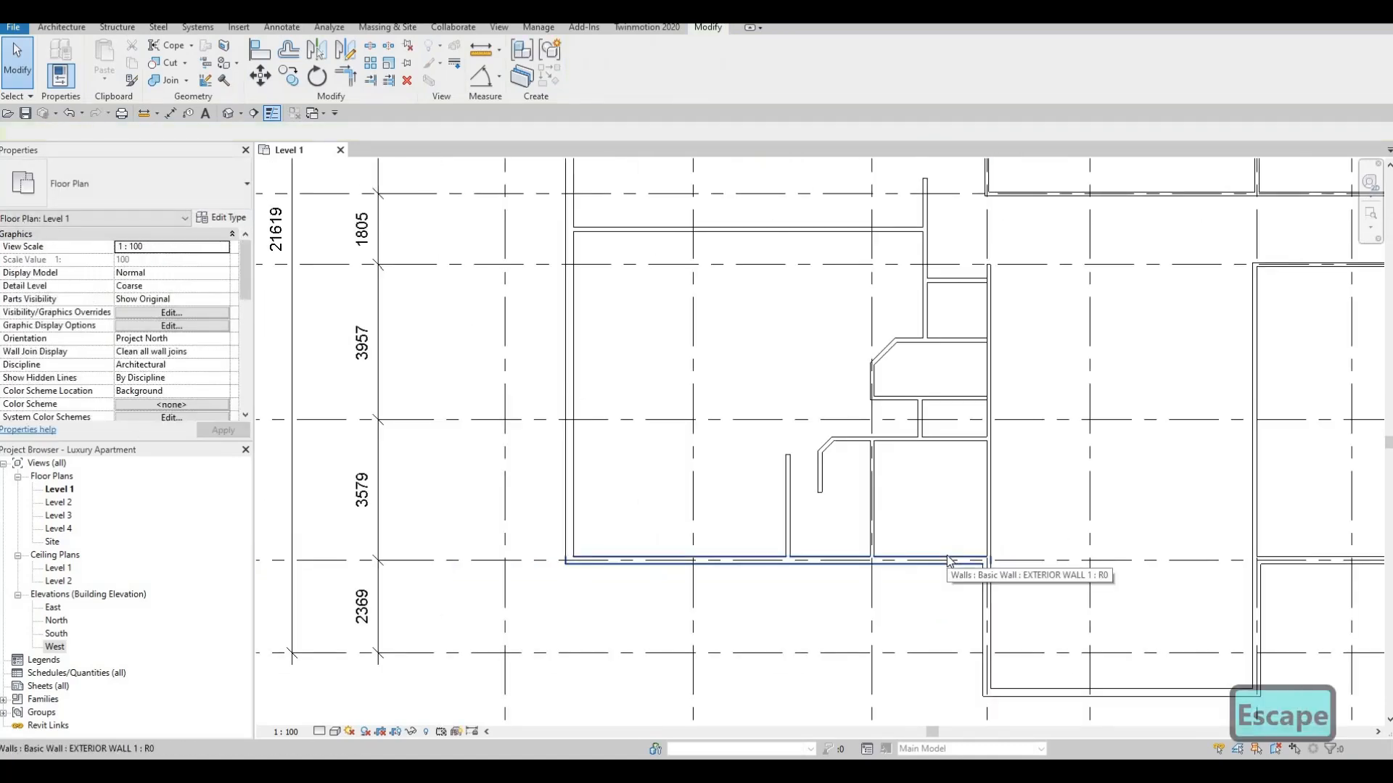
scroll(928, 457, "up", 3)
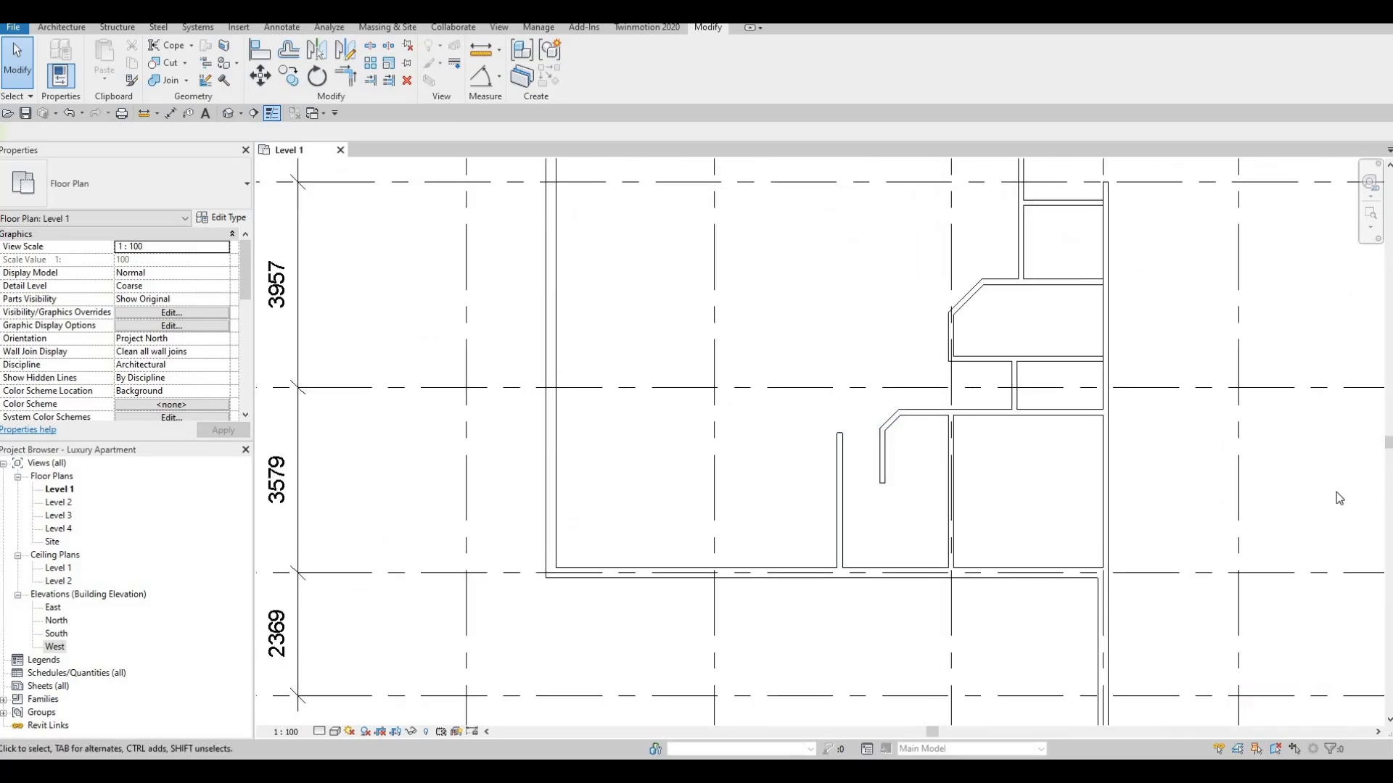
scroll(826, 498, "down", 4)
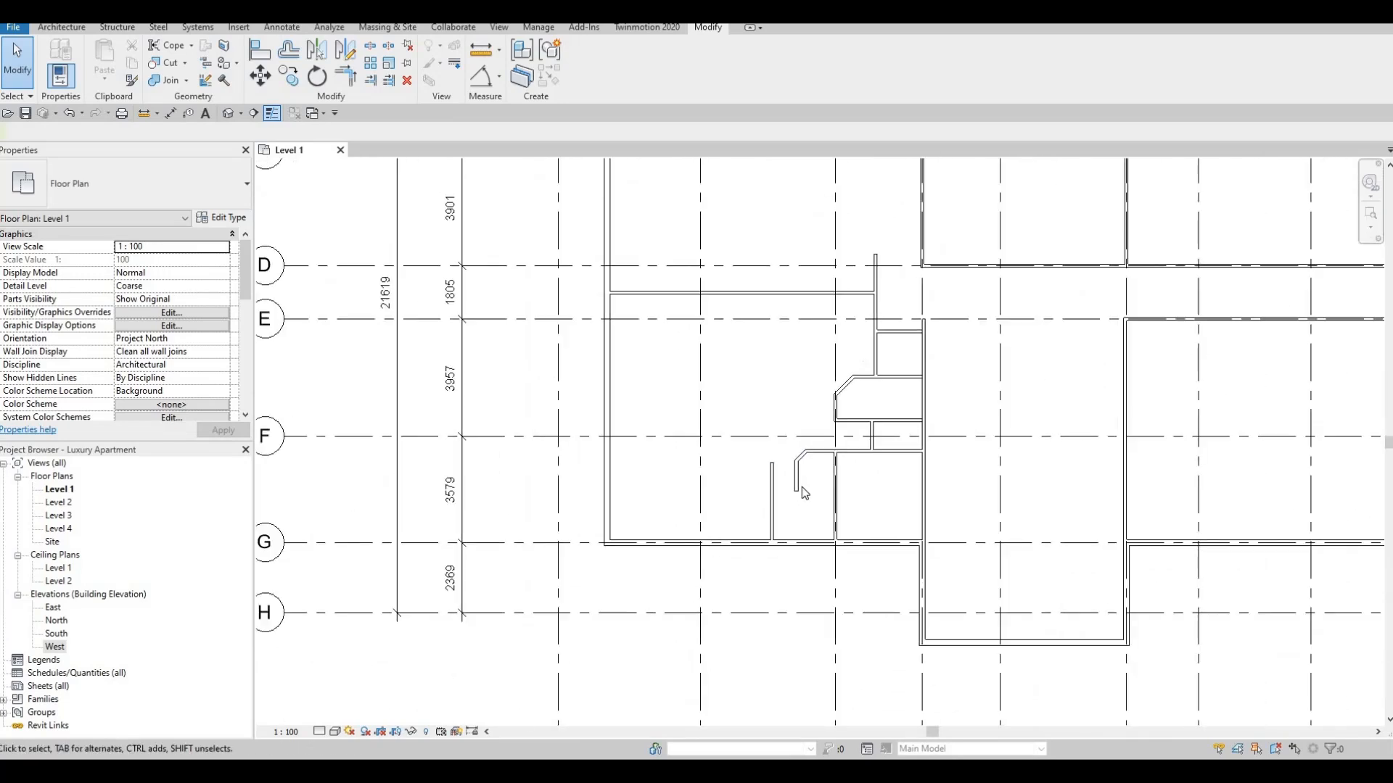
mouse_move(805, 457)
middle_mouse_down()
mouse_move(823, 421)
mouse_move(814, 436)
middle_mouse_up()
scroll(835, 470, "up", 3)
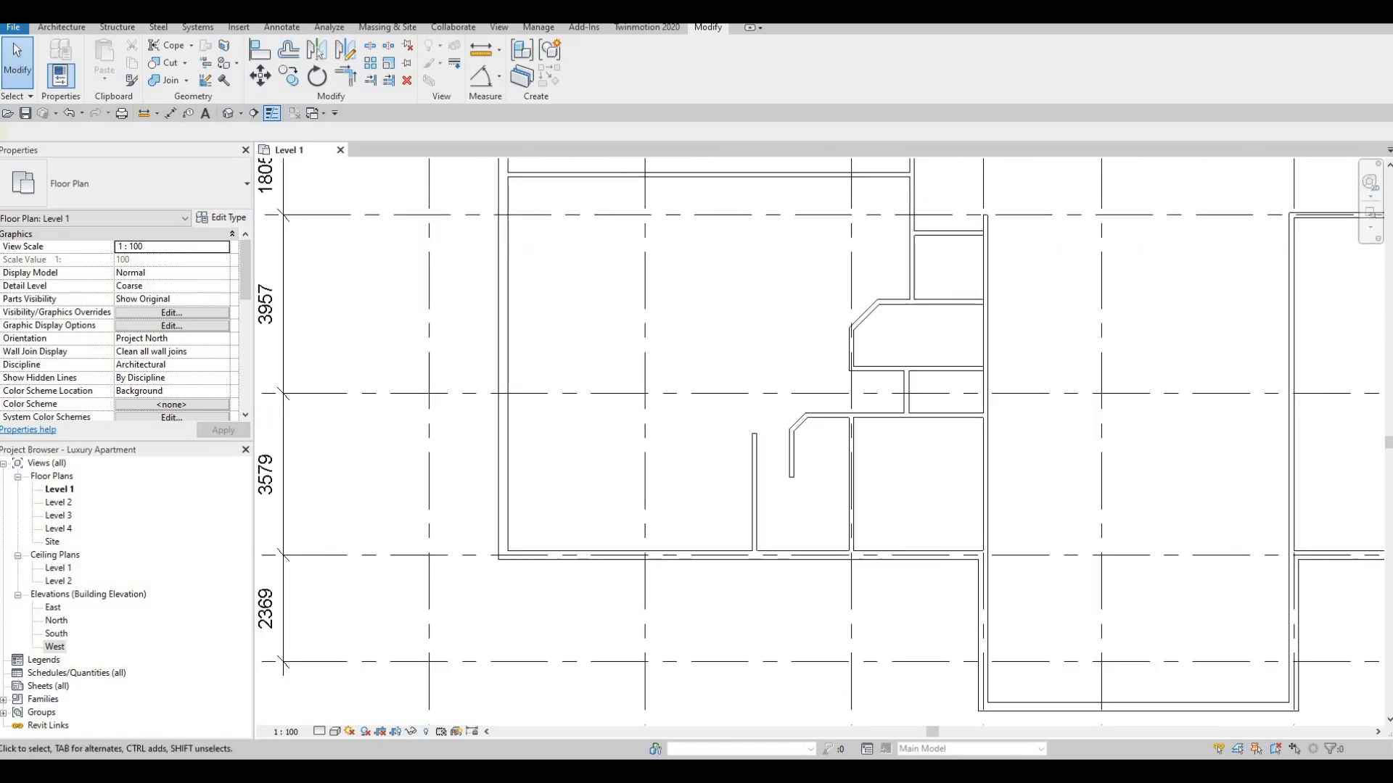
scroll(802, 468, "up", 2)
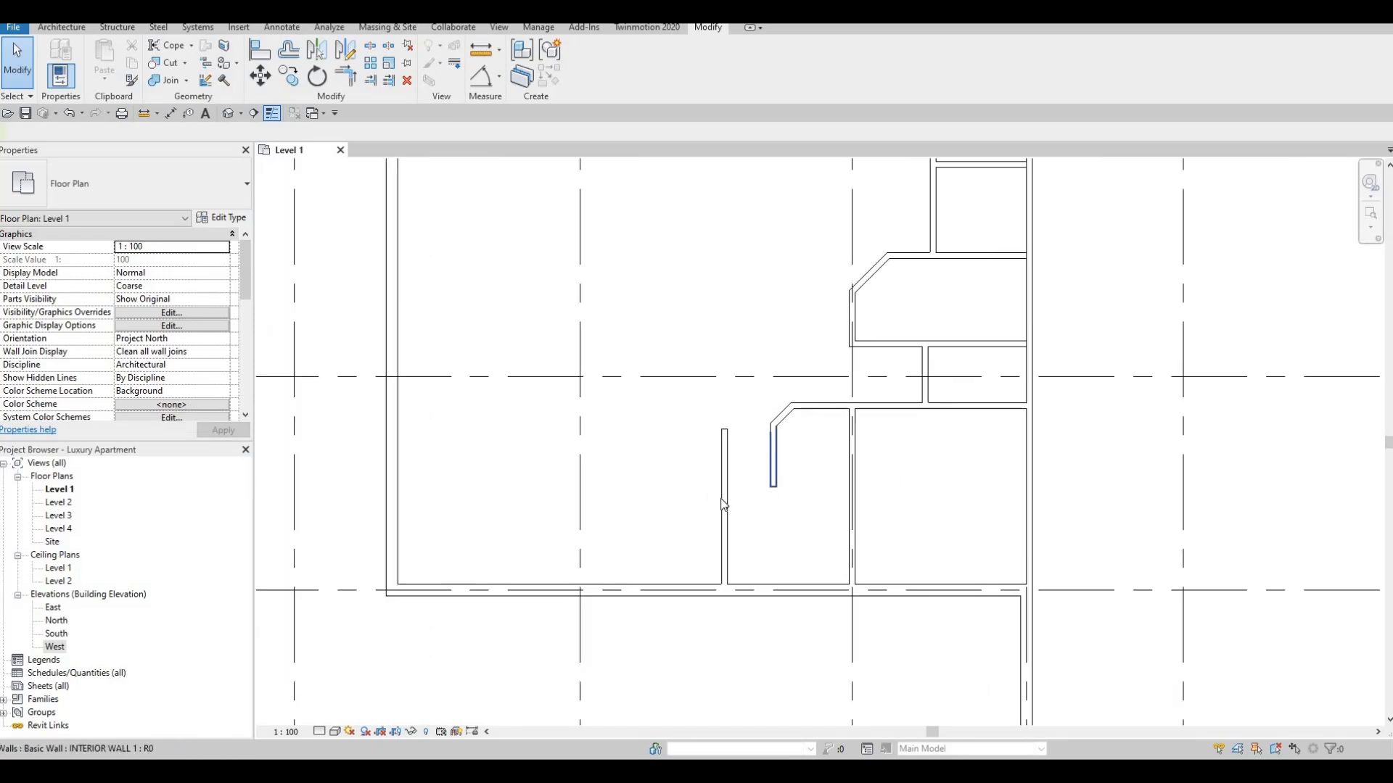
key("F1")
middle_click_drag(794, 503, 797, 507)
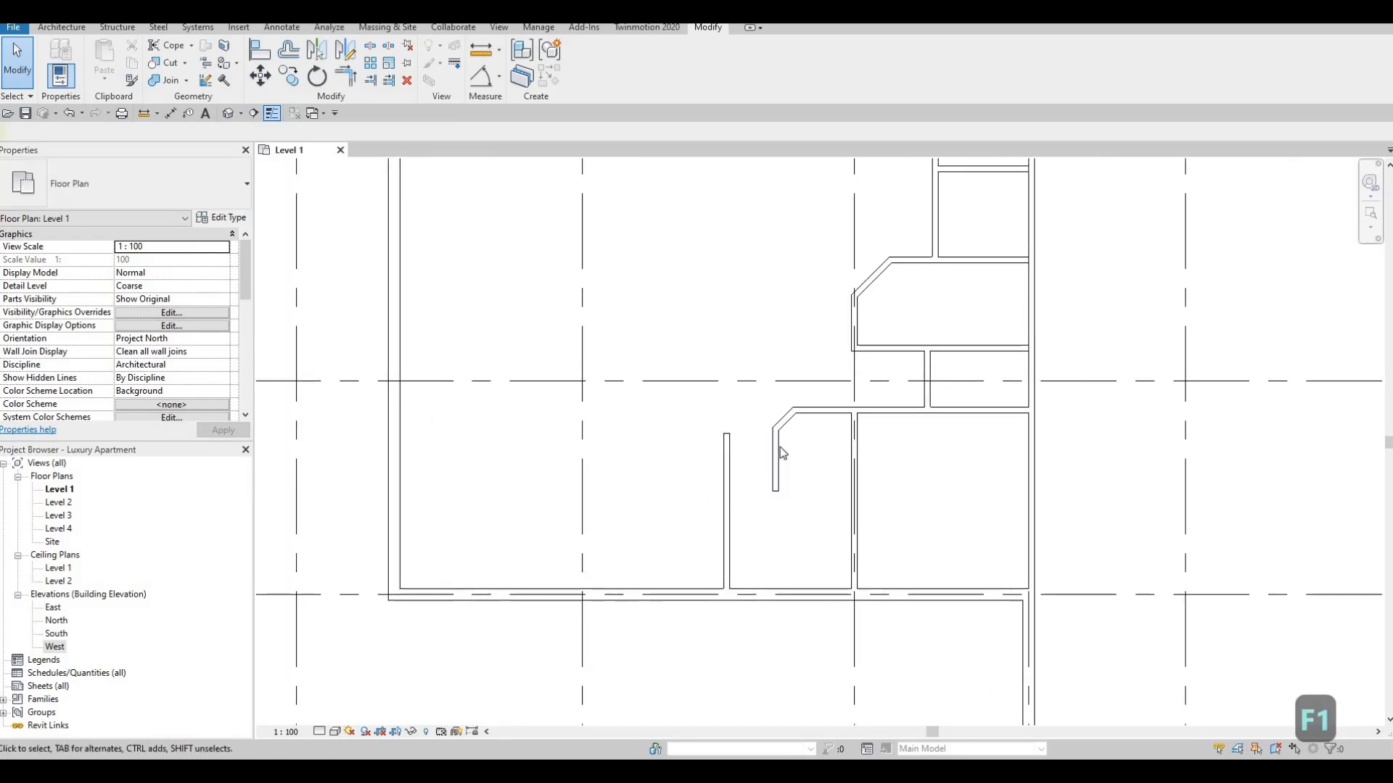
scroll(750, 476, "down", 1)
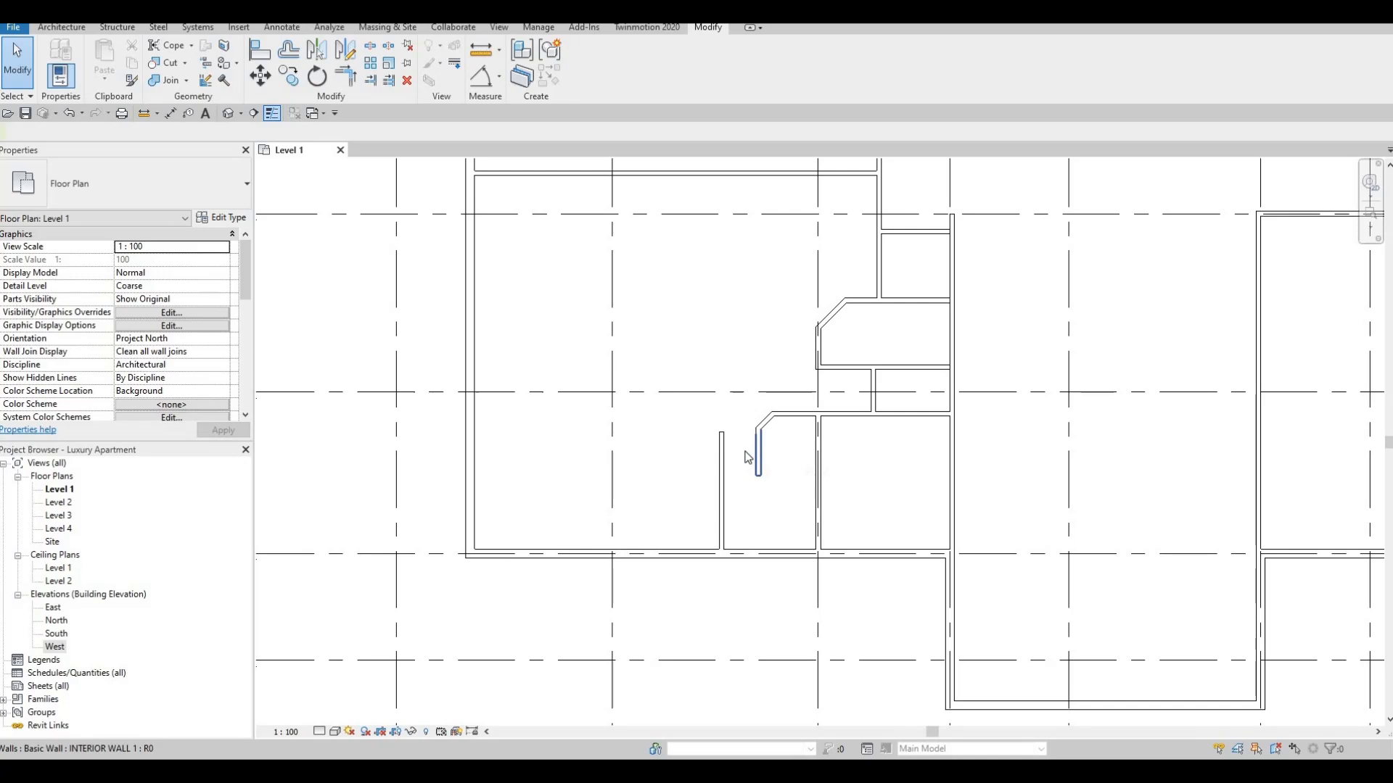
left_click(758, 453)
scroll(702, 455, "up", 4)
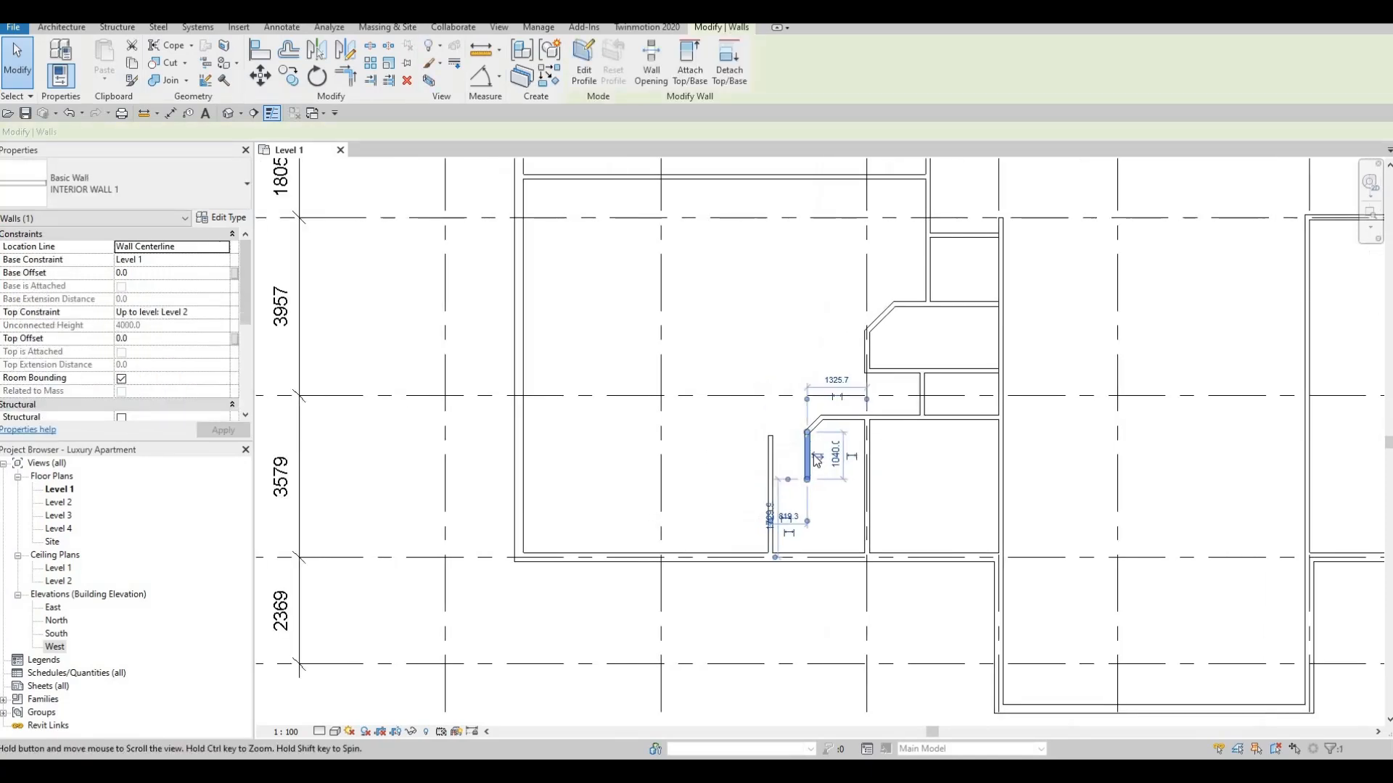
scroll(753, 463, "up", 1)
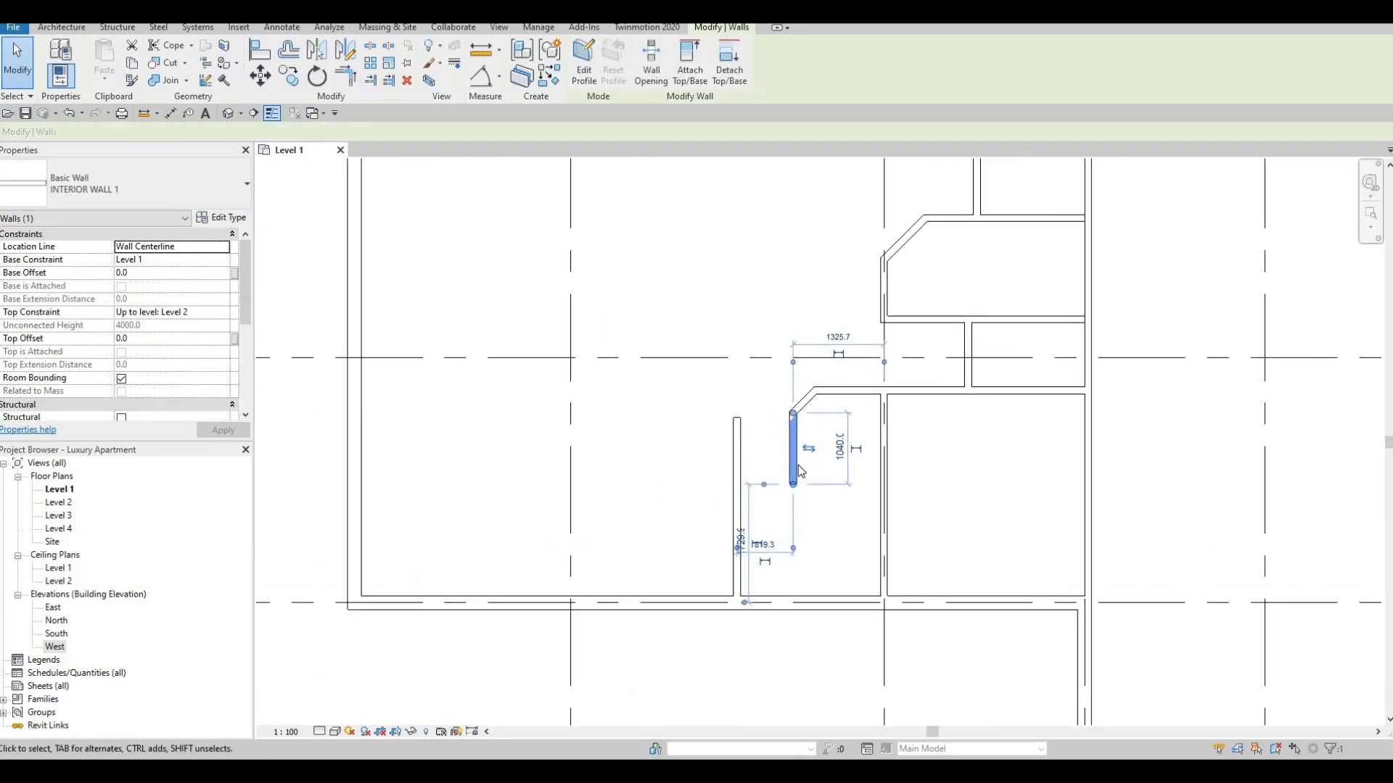
middle_click_drag(855, 470, 811, 467)
key("Escape")
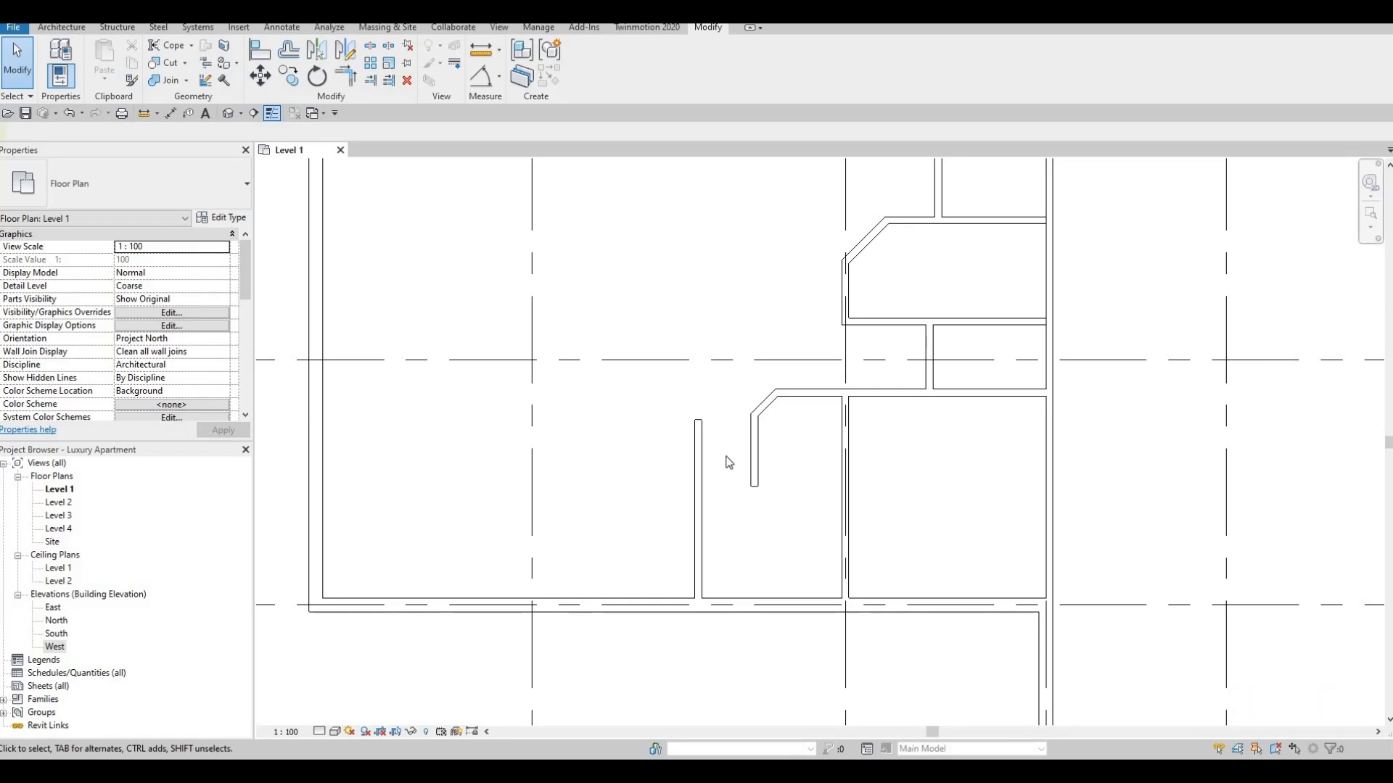
- Set the length of the free-standing vertical interior wall beside the short chamfered wall to 2493 mm
left_click(698, 493)
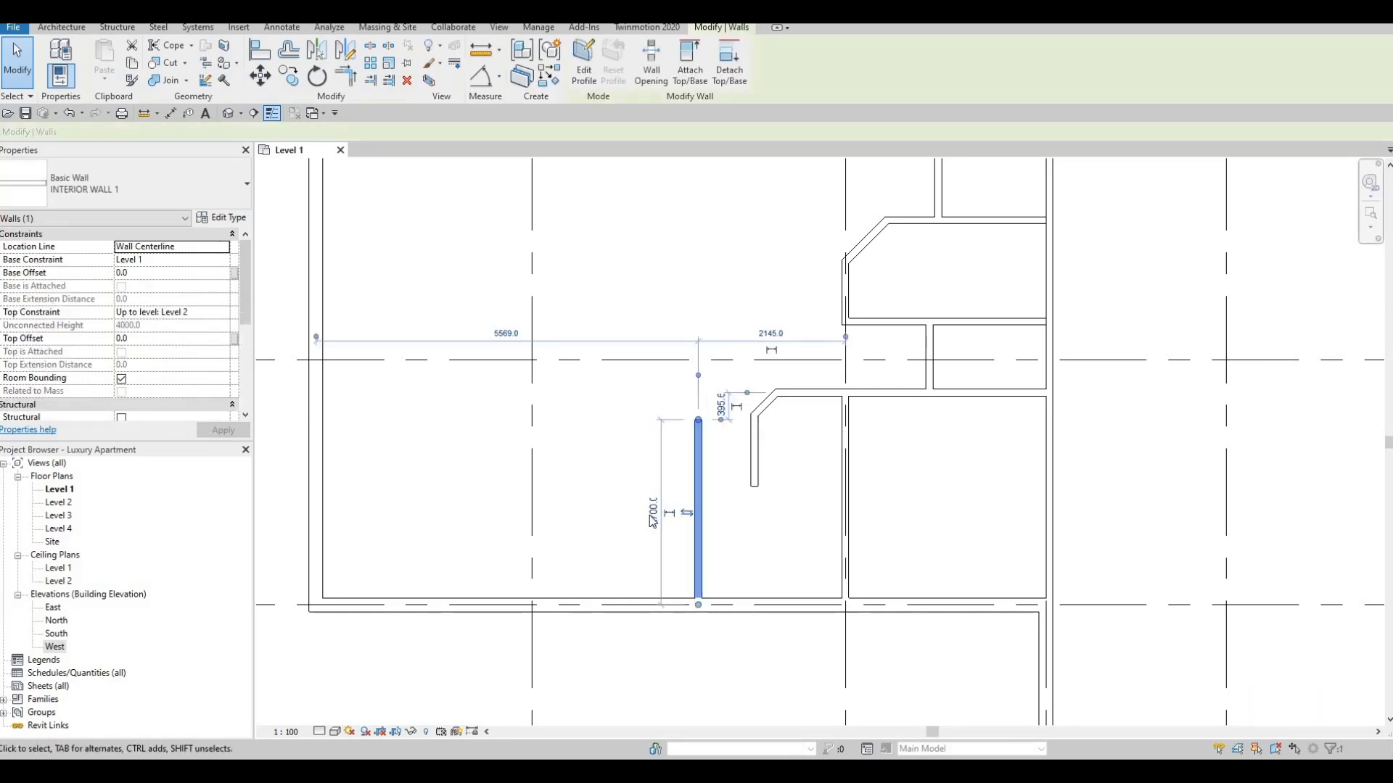
left_click(653, 513)
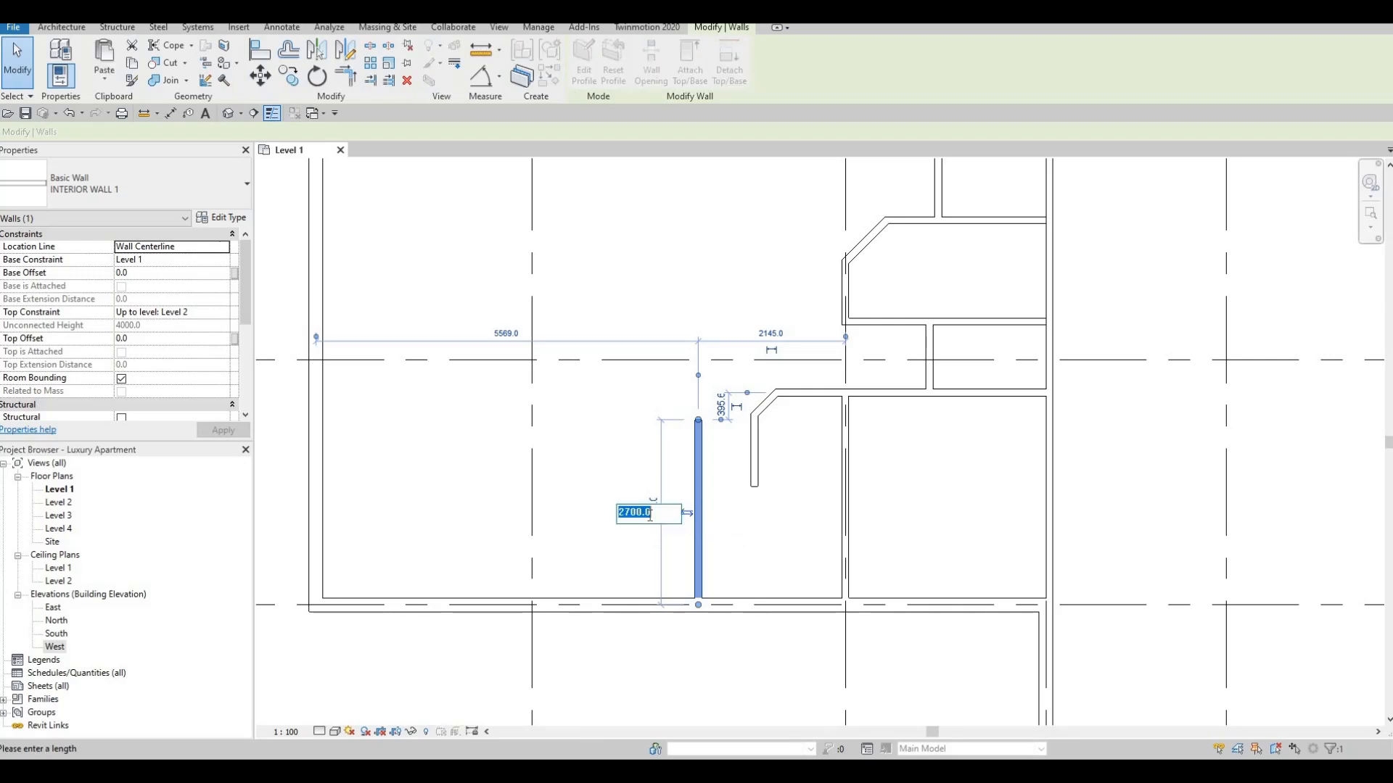
type("24")
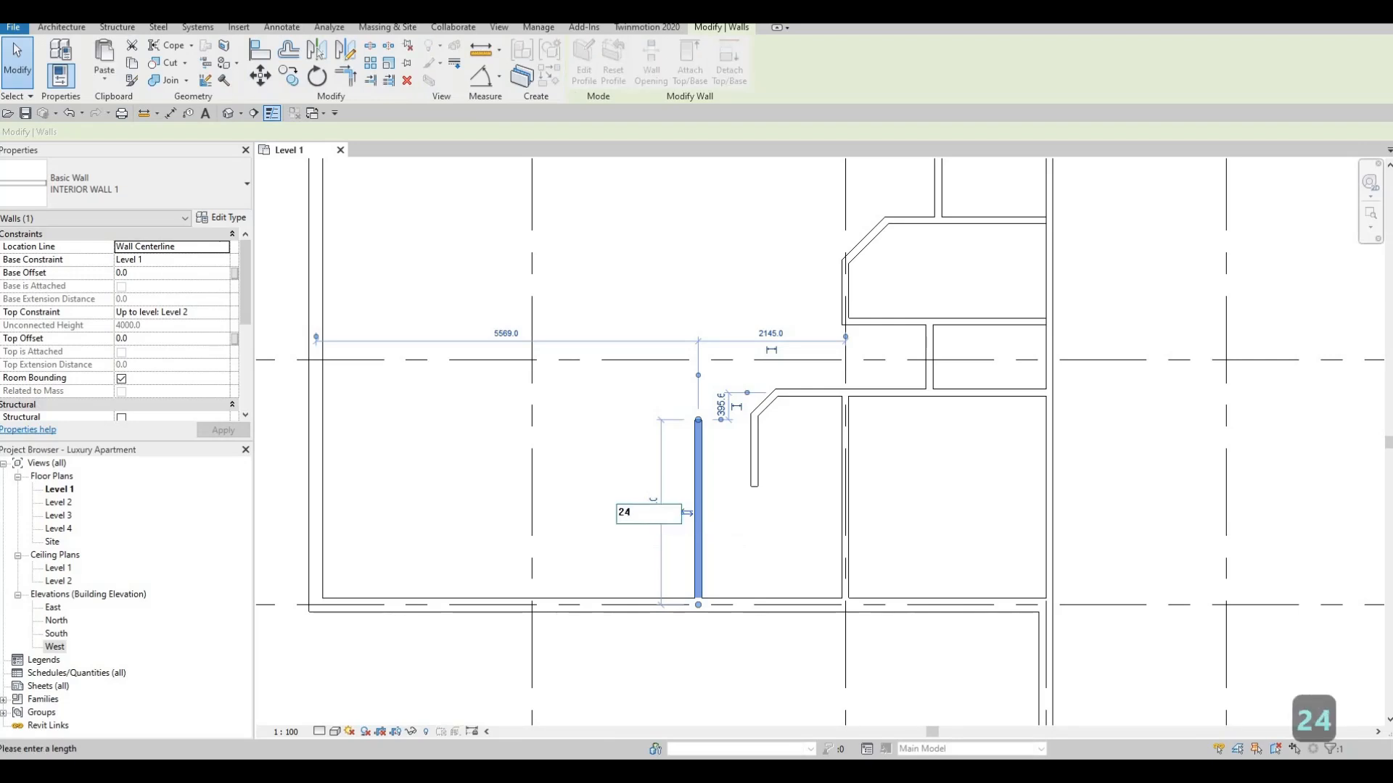
type("9")
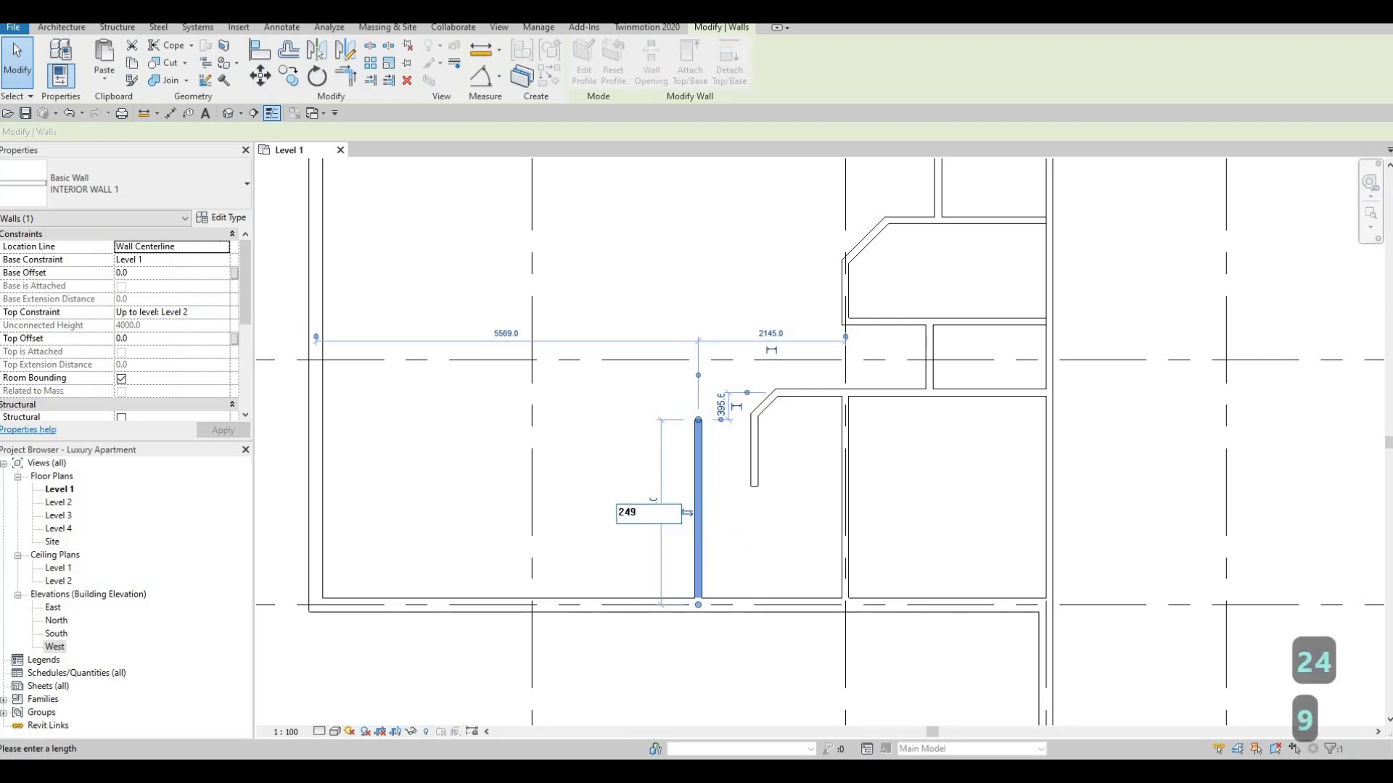
type("3")
key("Return")
key("Escape")
key("Escape")
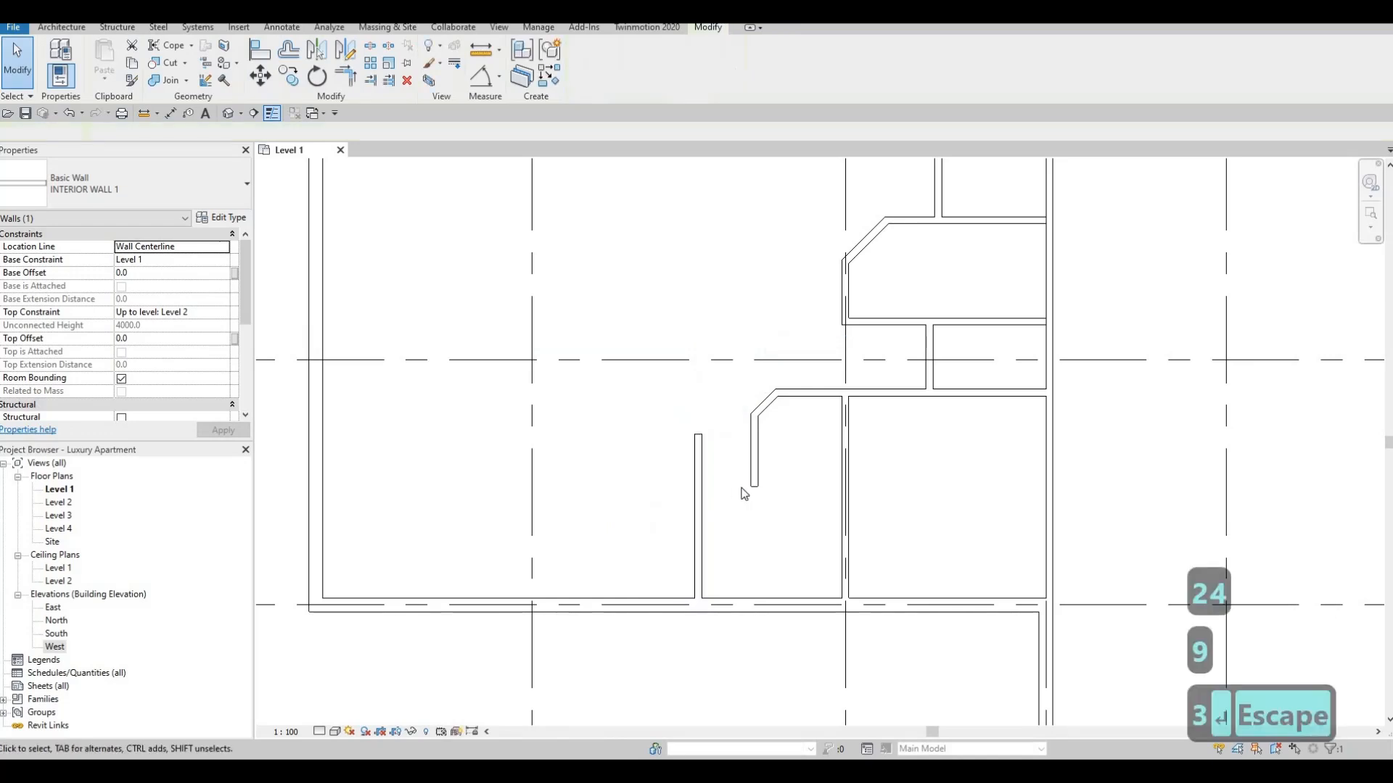
- Draw a matching horizontal interior wall from the 2493 mm wall's upper end across to the next full-height parallel interior wall
scroll(754, 473, "up", 1)
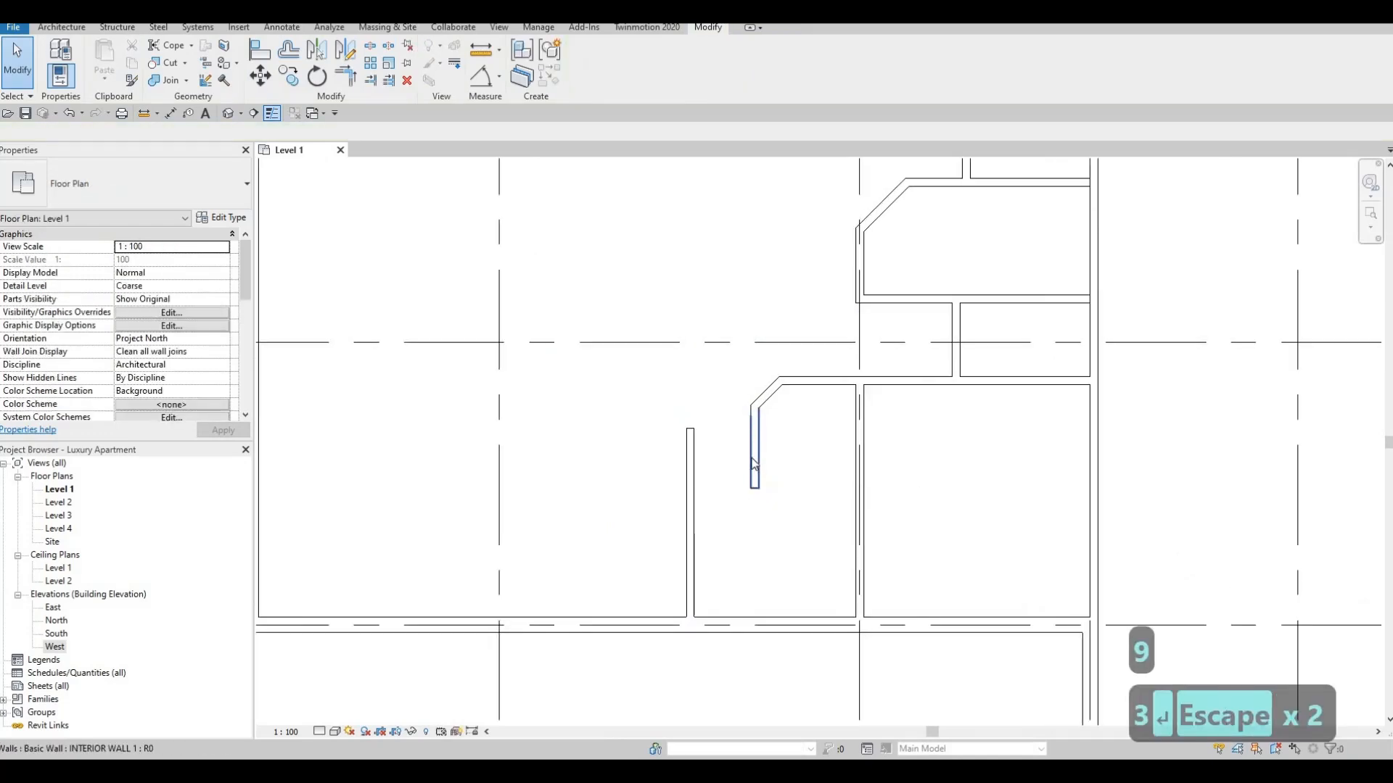
left_click(689, 447)
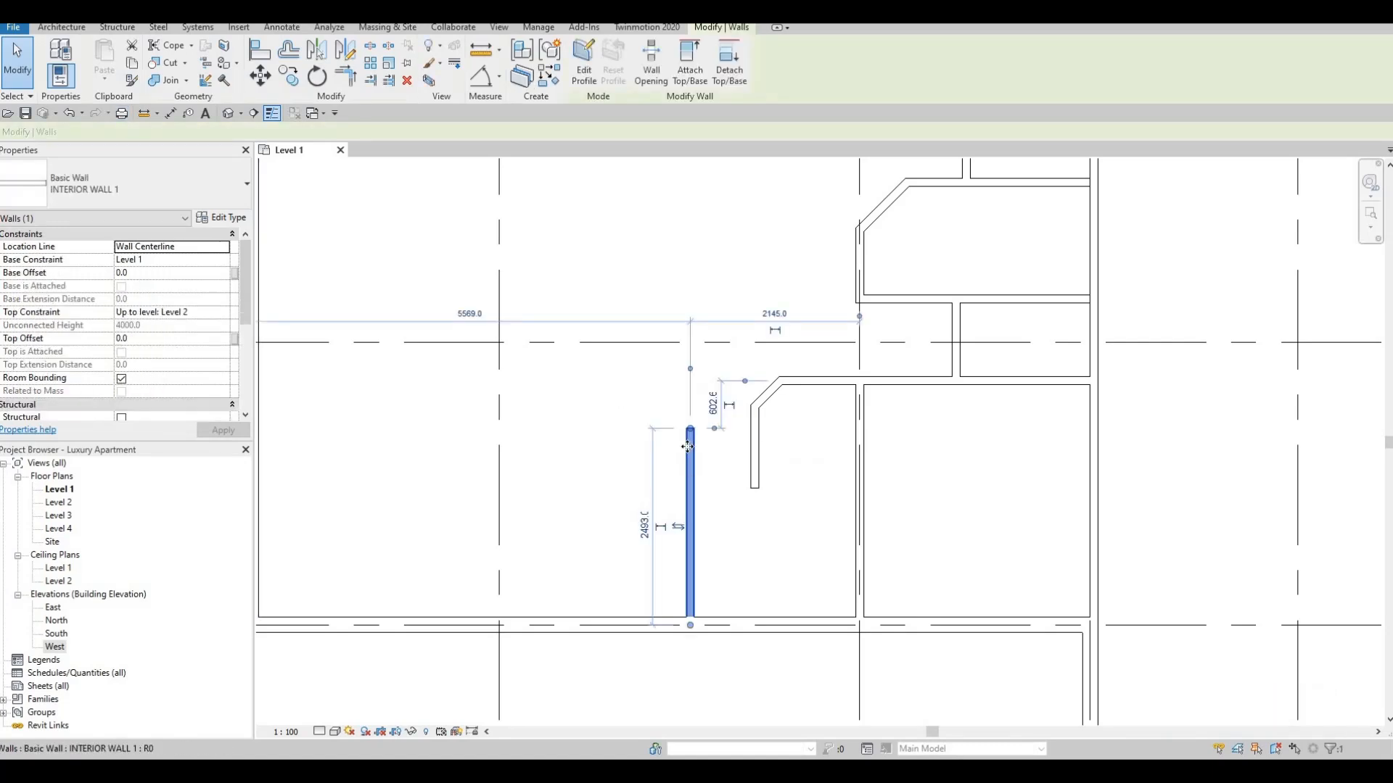
key("c")
key("s")
left_click(690, 428)
left_click(859, 429)
key("Escape")
key("Escape")
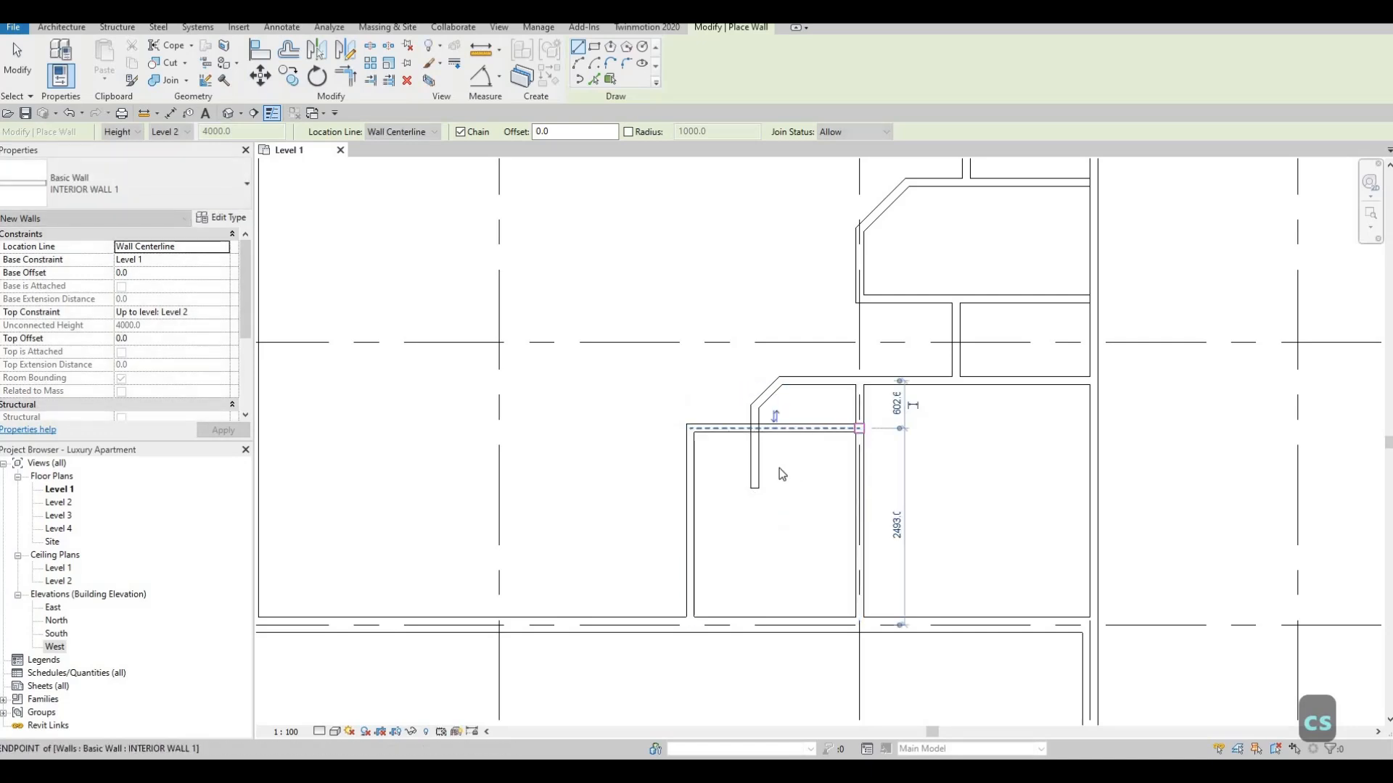
- Shorten the short vertical wall below the chamfer so its lower end meets the new horizontal wall
left_click(756, 477)
left_click_drag(755, 488, 754, 425)
key("Escape")
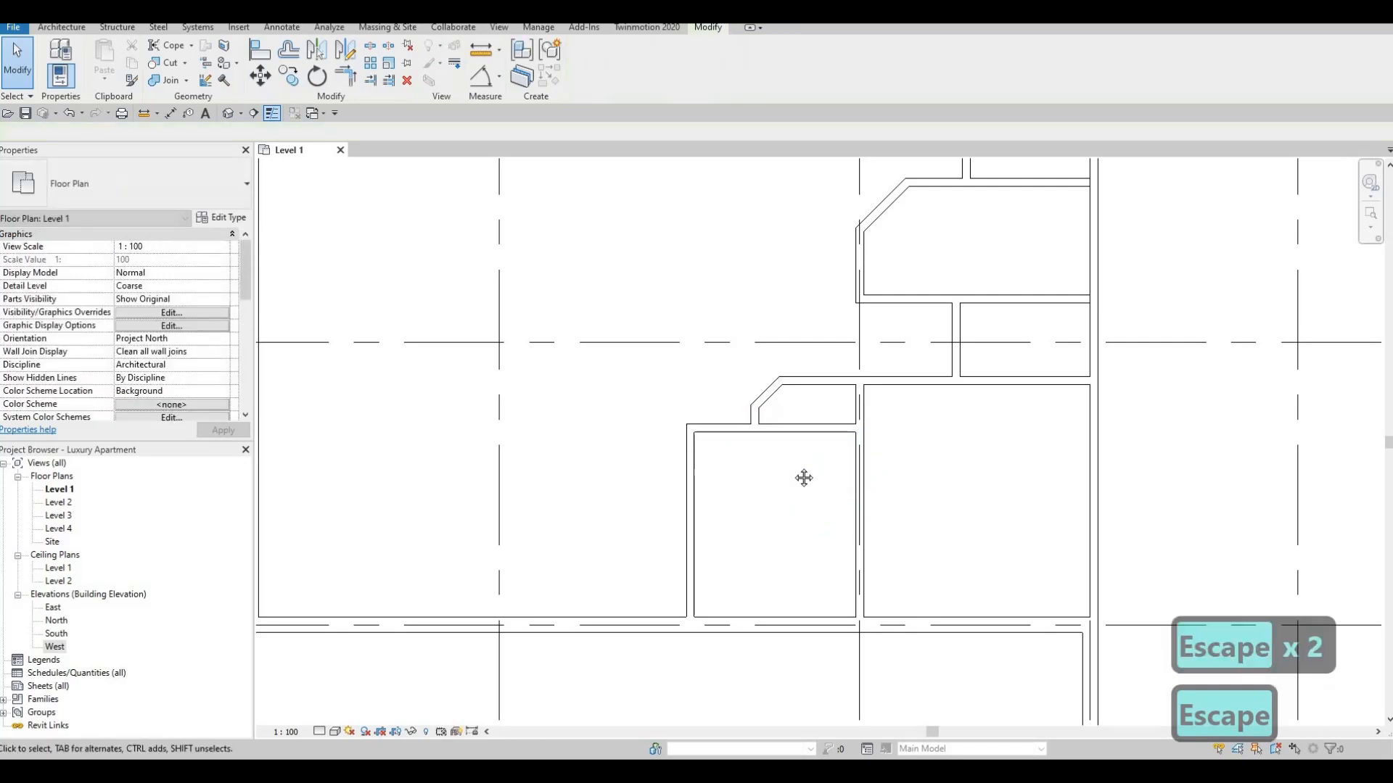
- Draw a 2800 mm horizontal interior wall of the same type from the apartment's west exterior wall into the large room
middle_click_drag(820, 428, 802, 458)
scroll(820, 449, "down", 2)
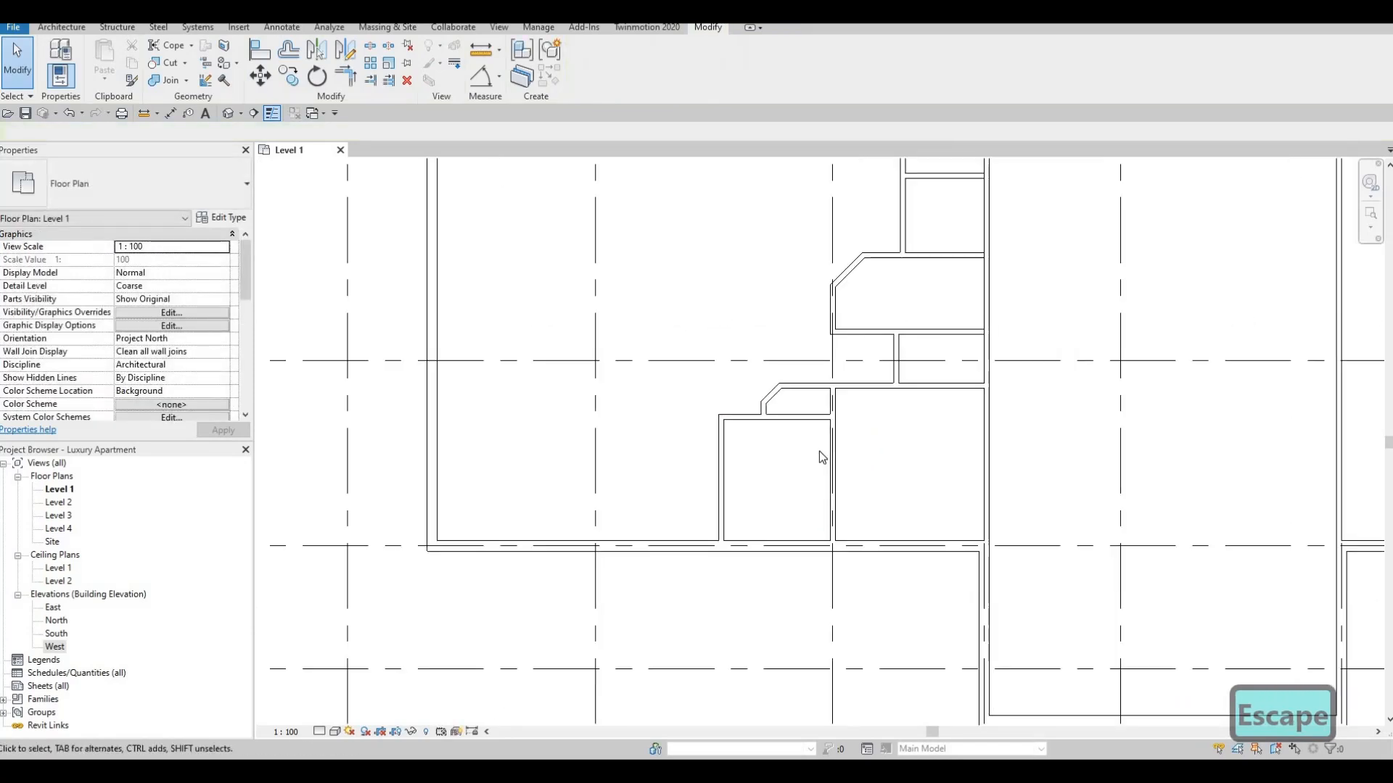
scroll(819, 446, "down", 2)
middle_click_drag(827, 431, 851, 528)
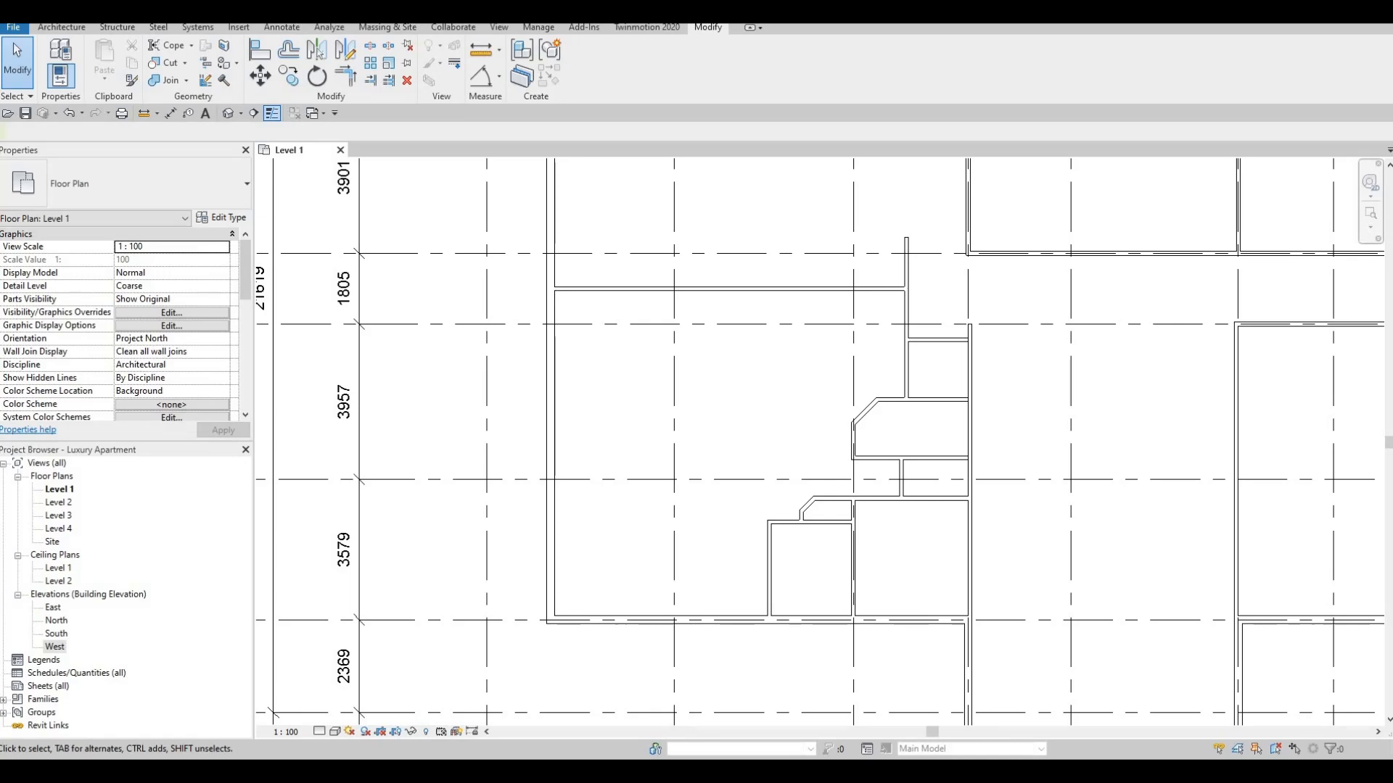
left_click(767, 555)
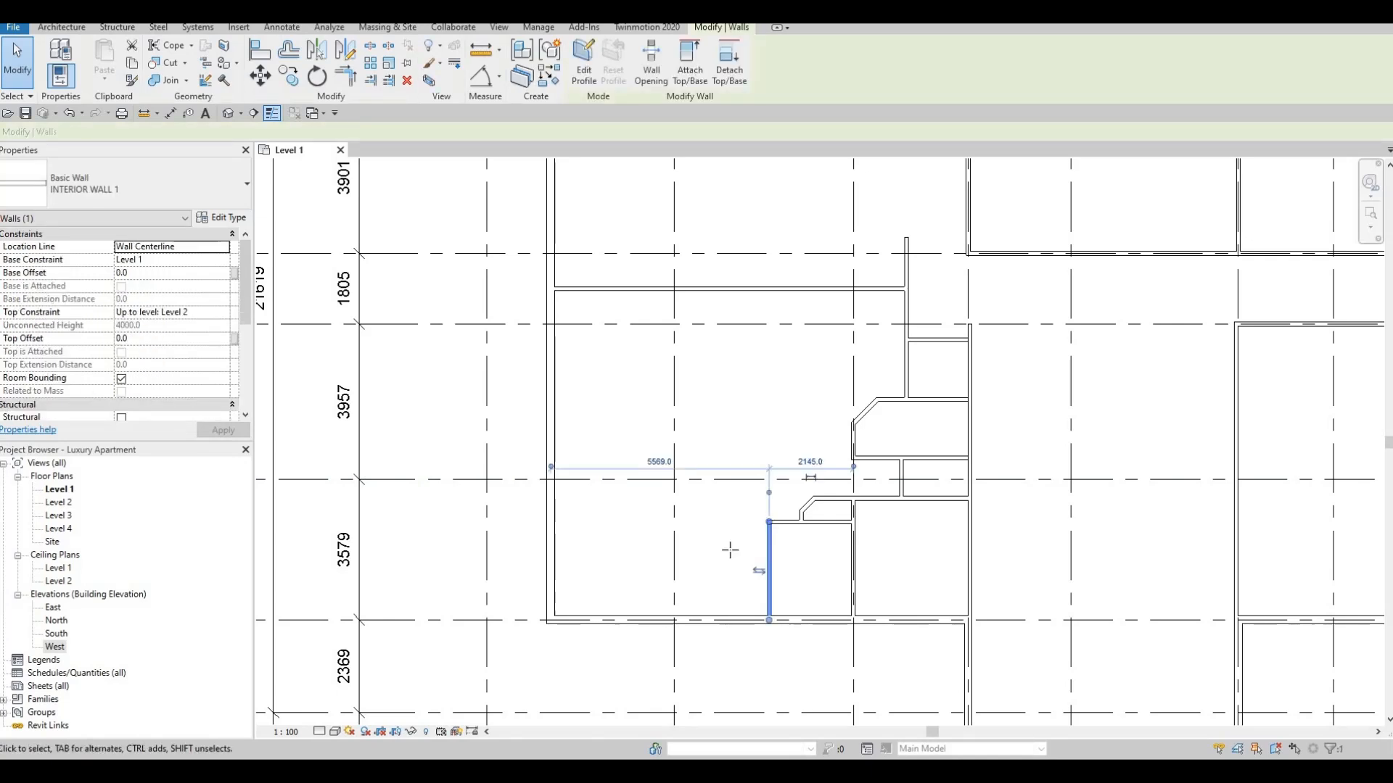
key("c")
key("s")
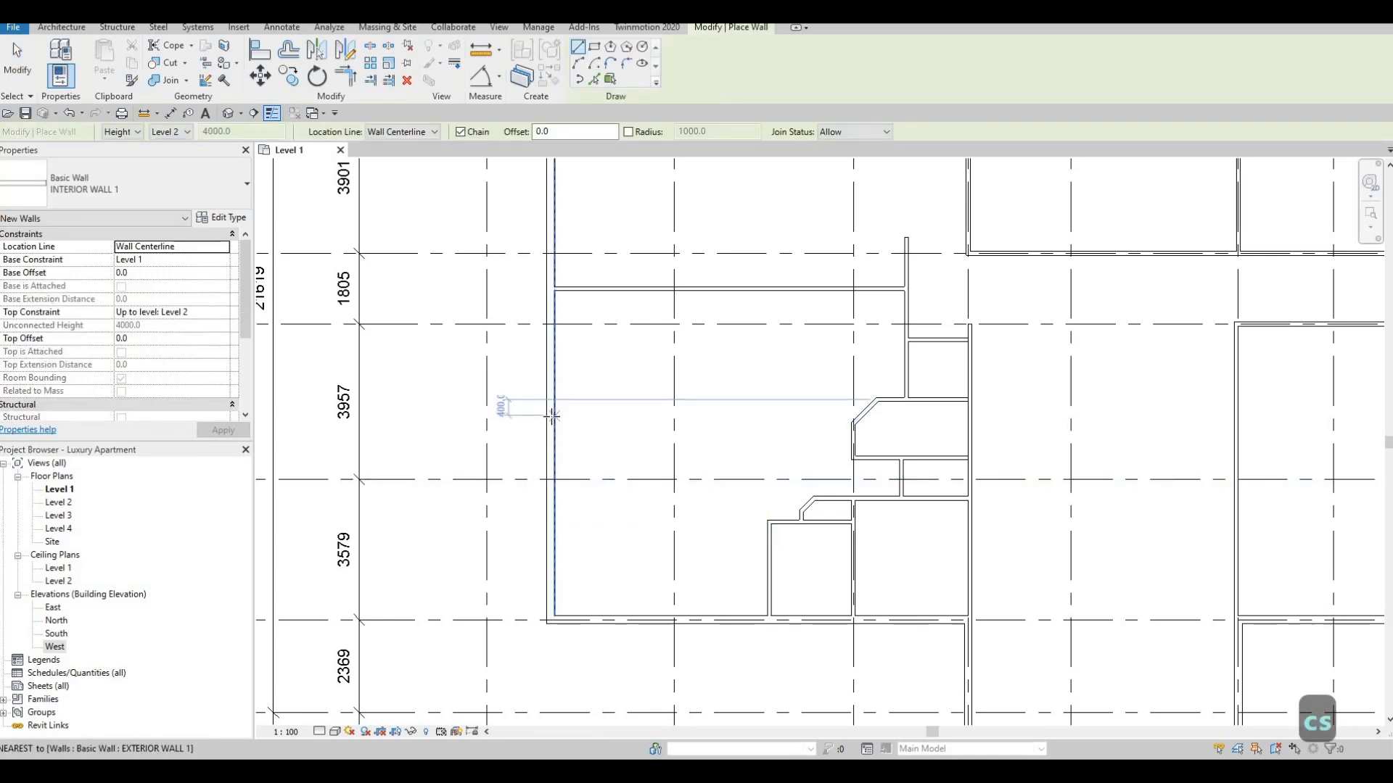
left_click(551, 415)
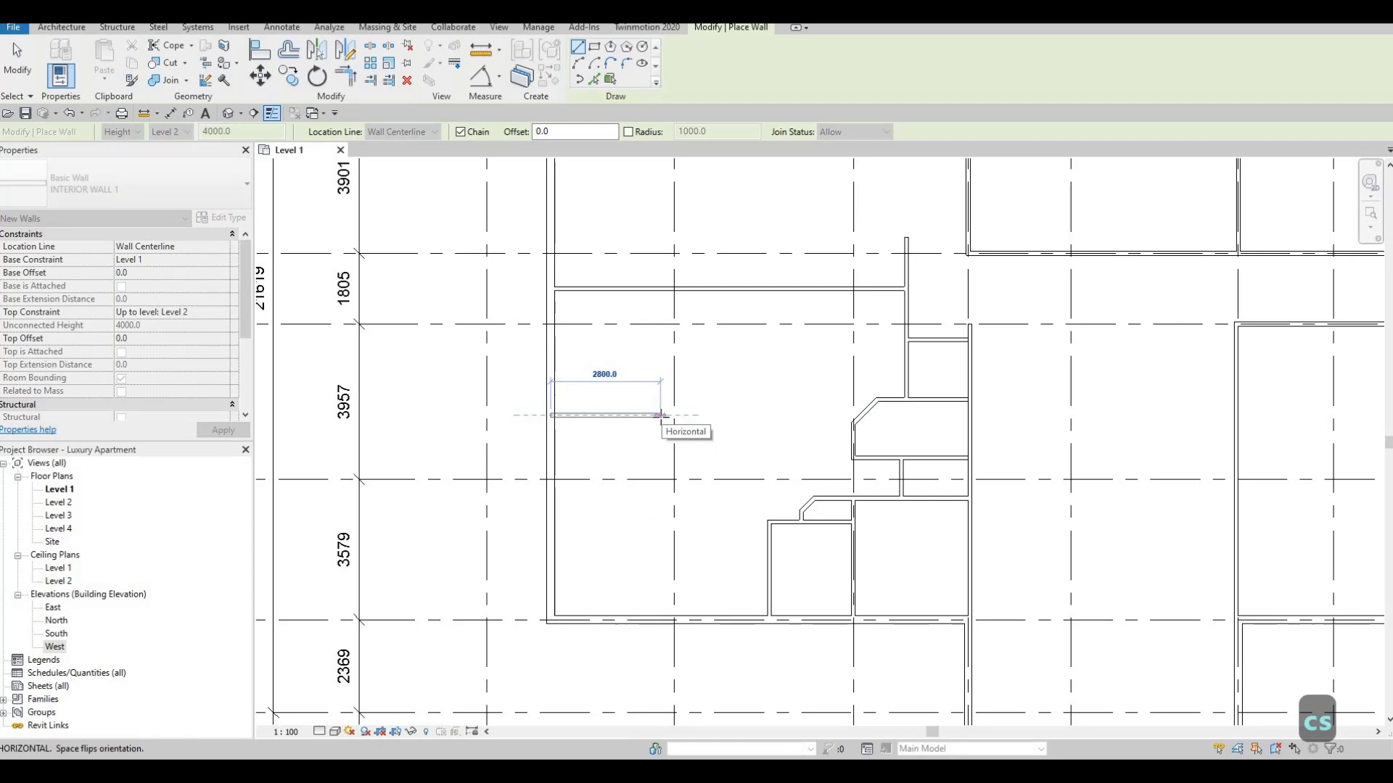
left_click(660, 415)
key("Escape")
key("Escape")
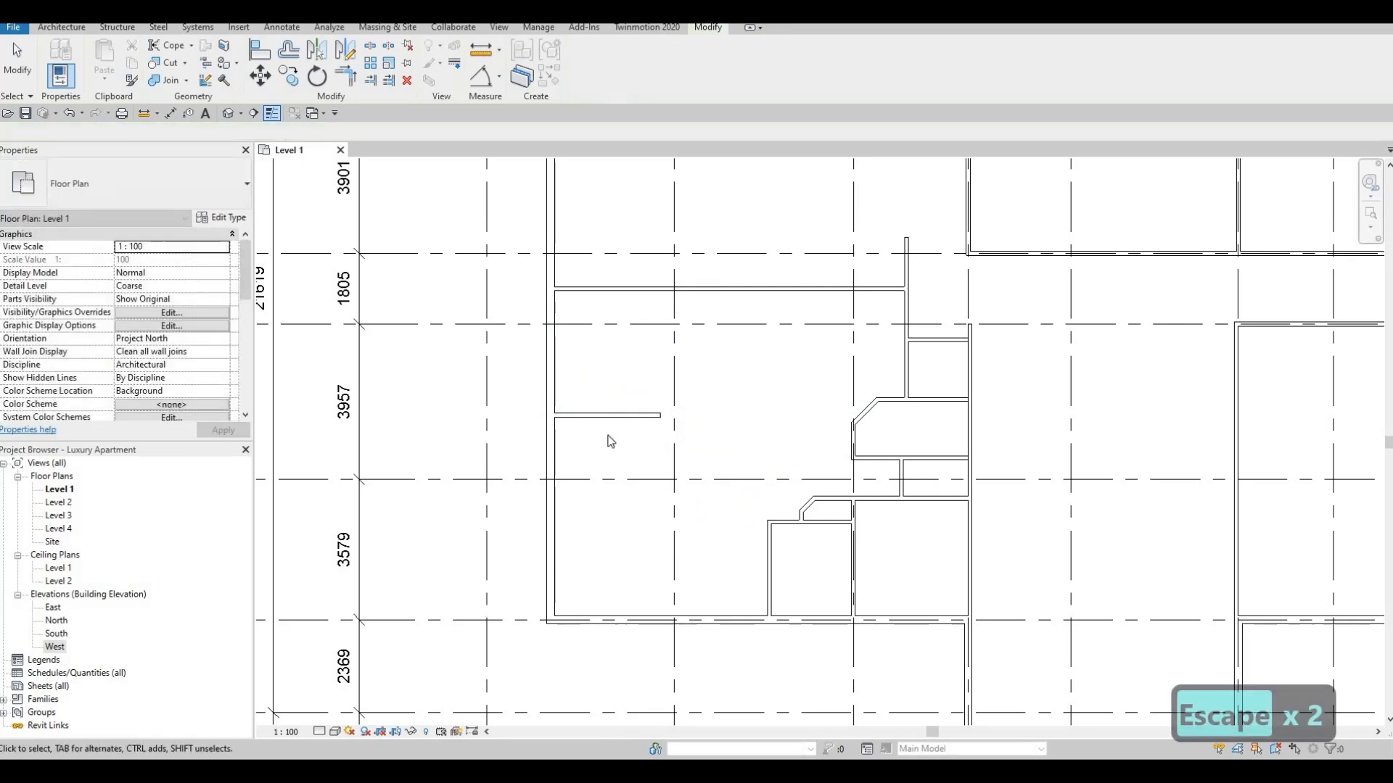
- Set the spacing between the 2800 mm wall and the long horizontal interior wall above it to 3673 mm
left_click(607, 415)
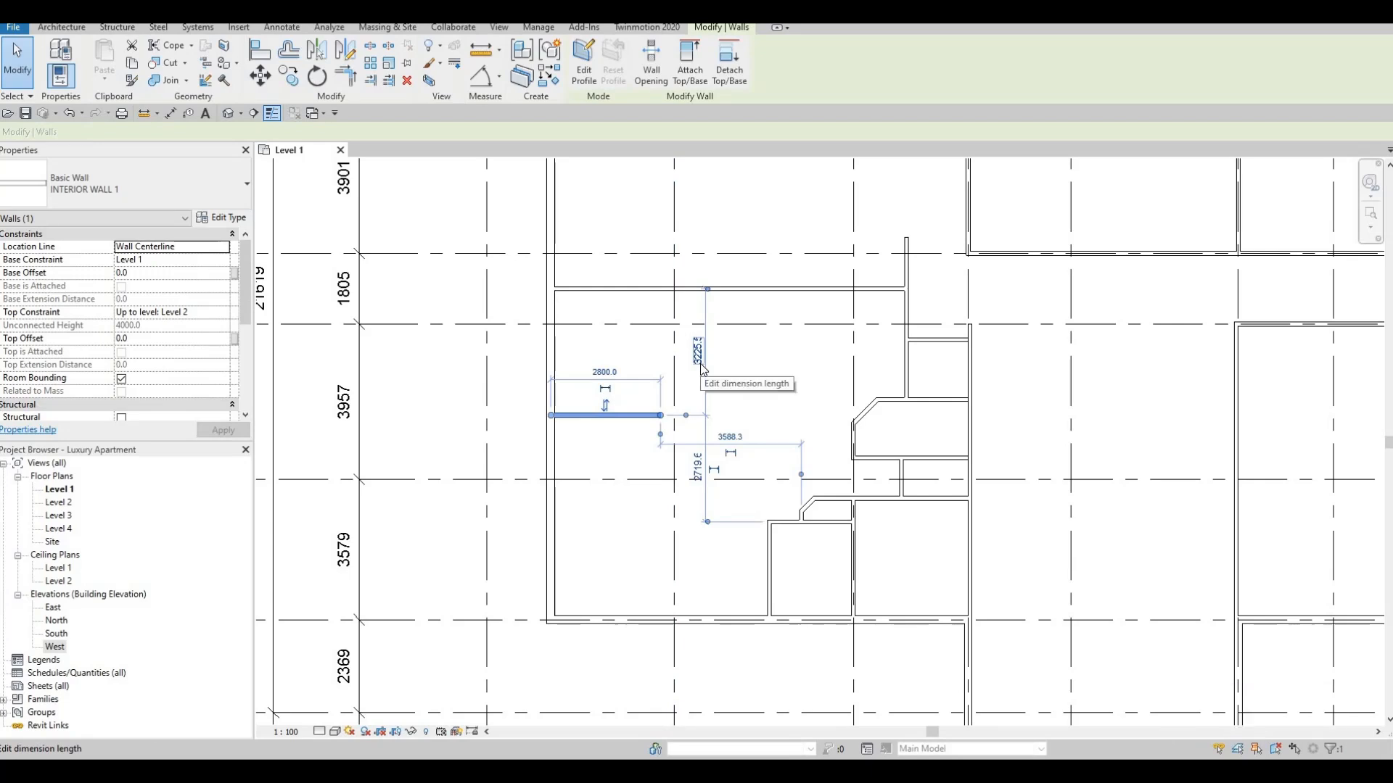
left_click(695, 374)
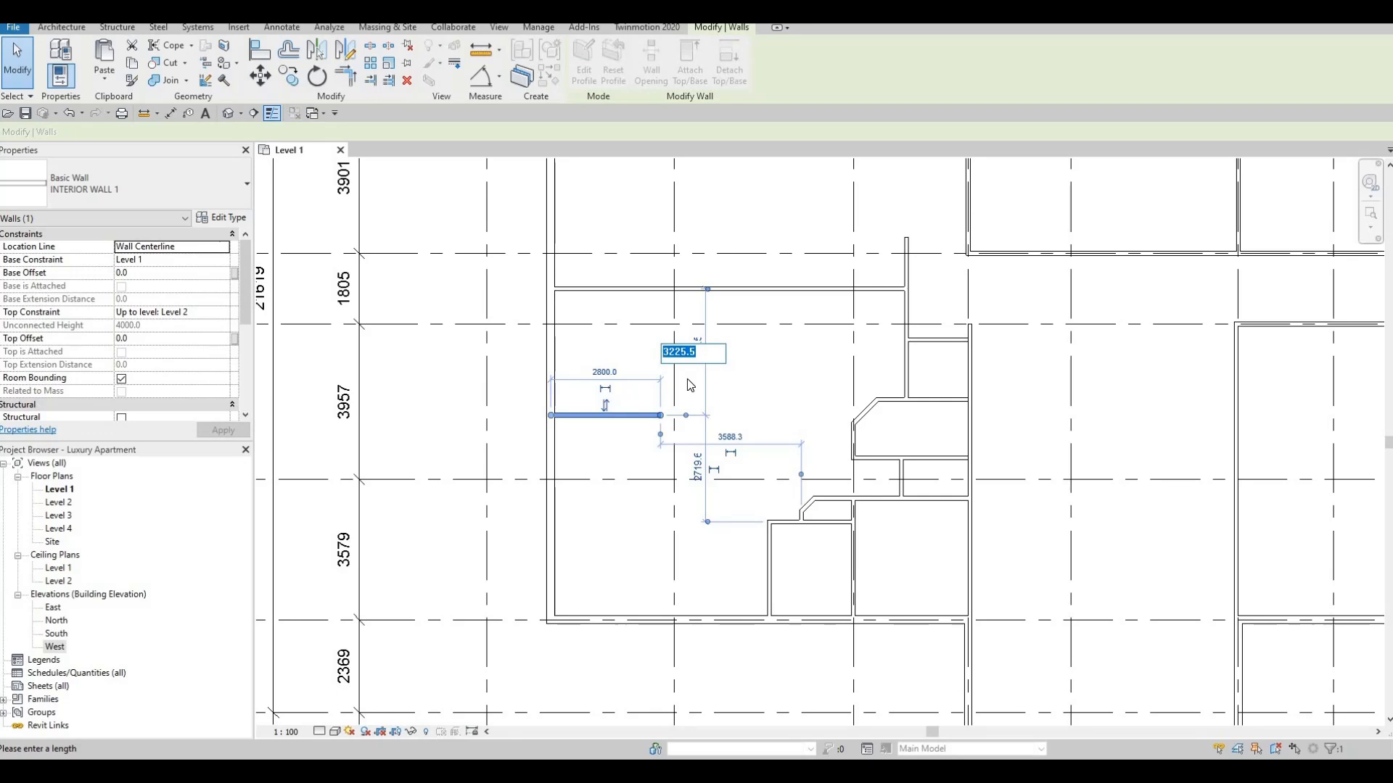
type("3")
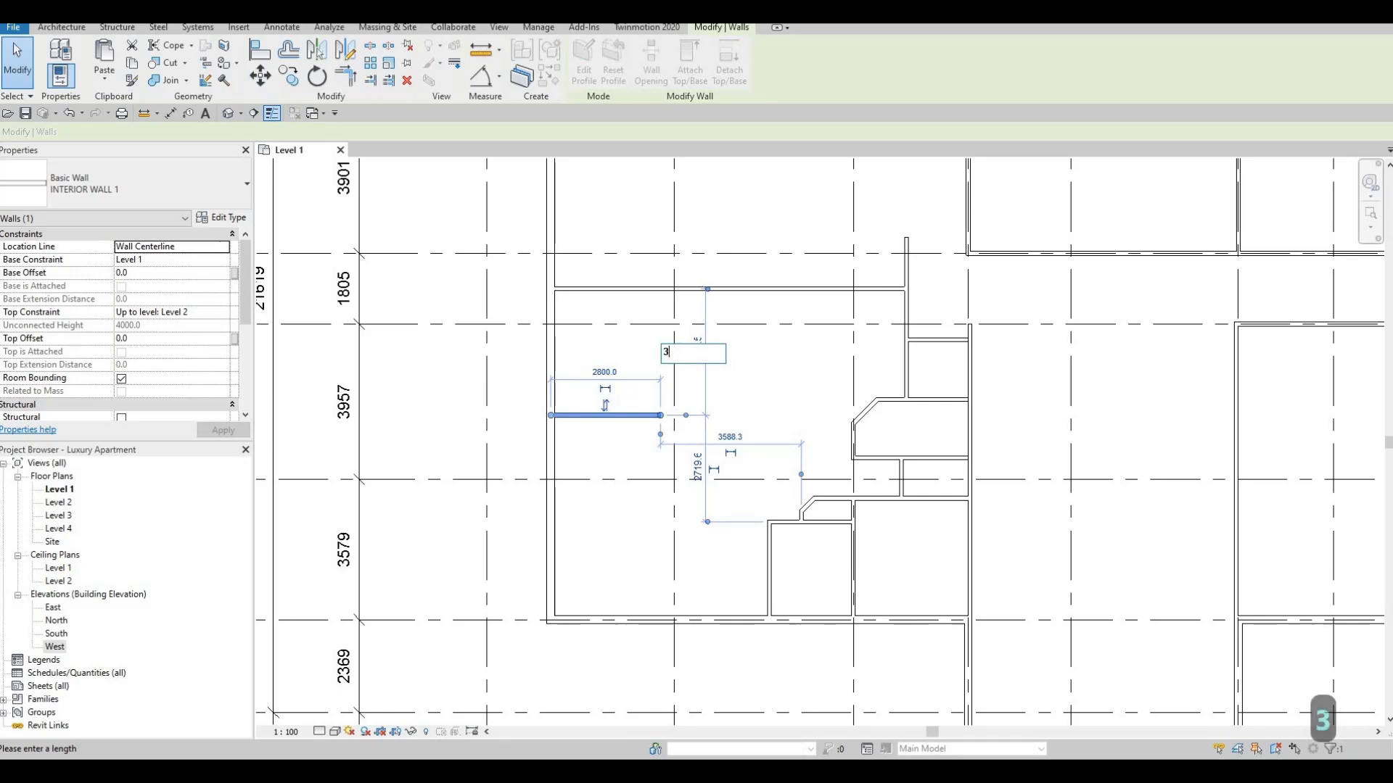
type("67")
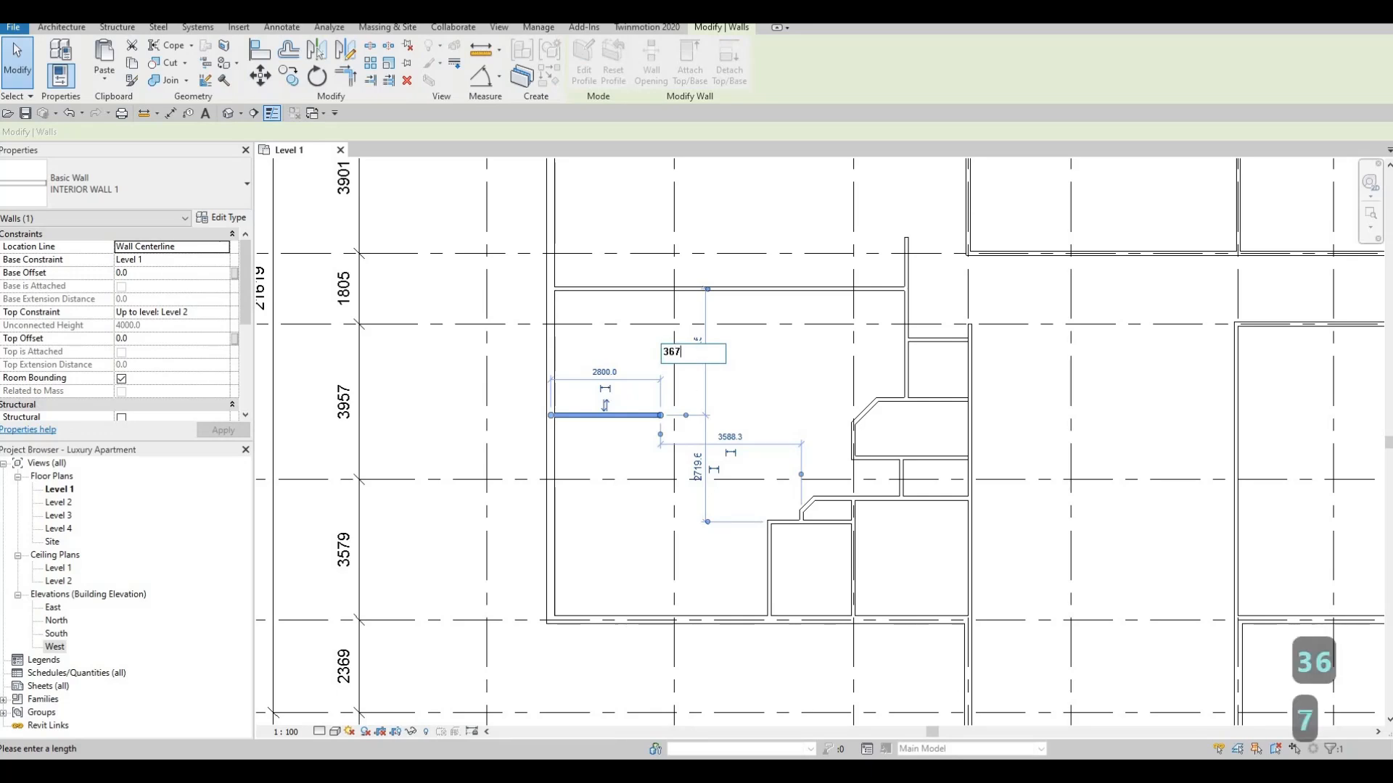
type("3")
key("Return")
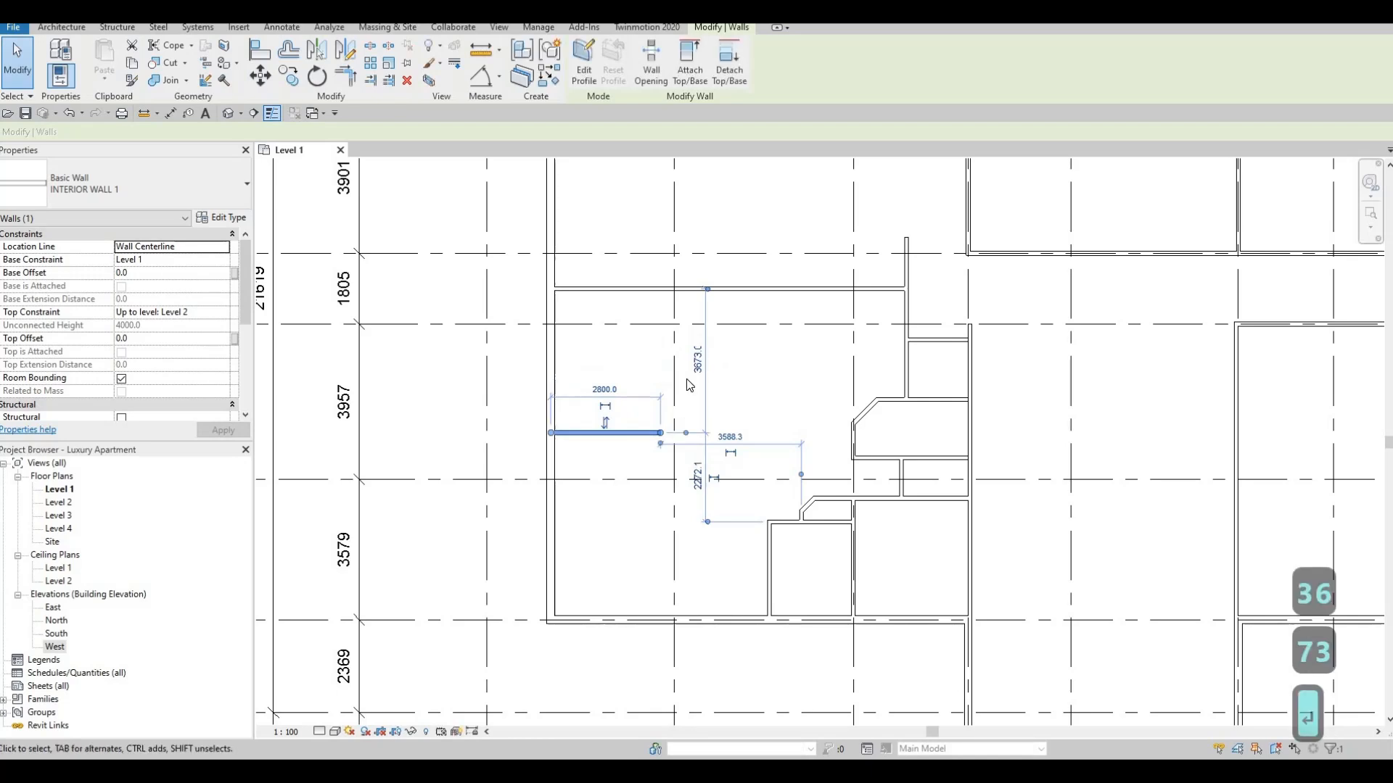
key("Escape")
- Draw a 3673 mm vertical interior wall along grid line 2 from the long horizontal wall down to the 2800 mm wall's level
left_click(641, 434)
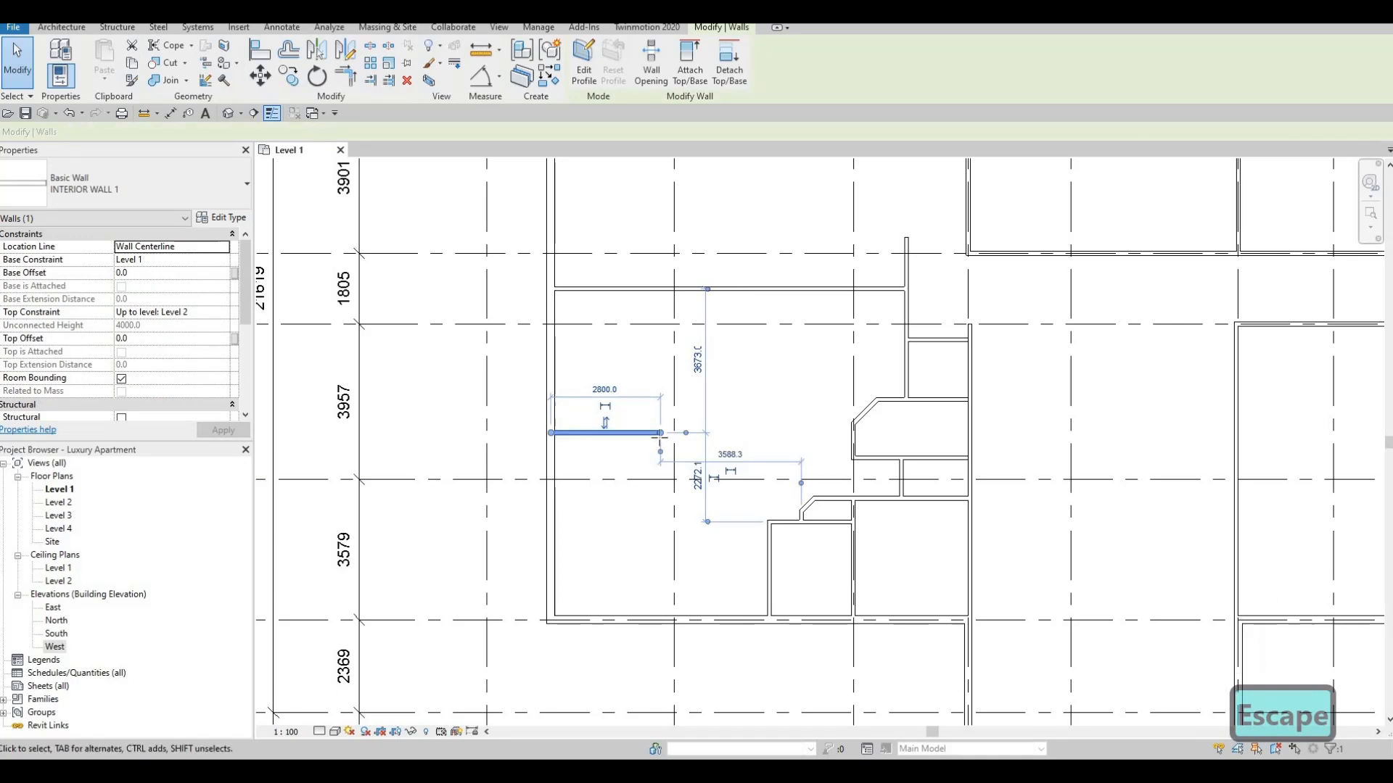
key("c")
key("s")
scroll(672, 313, "up", 1)
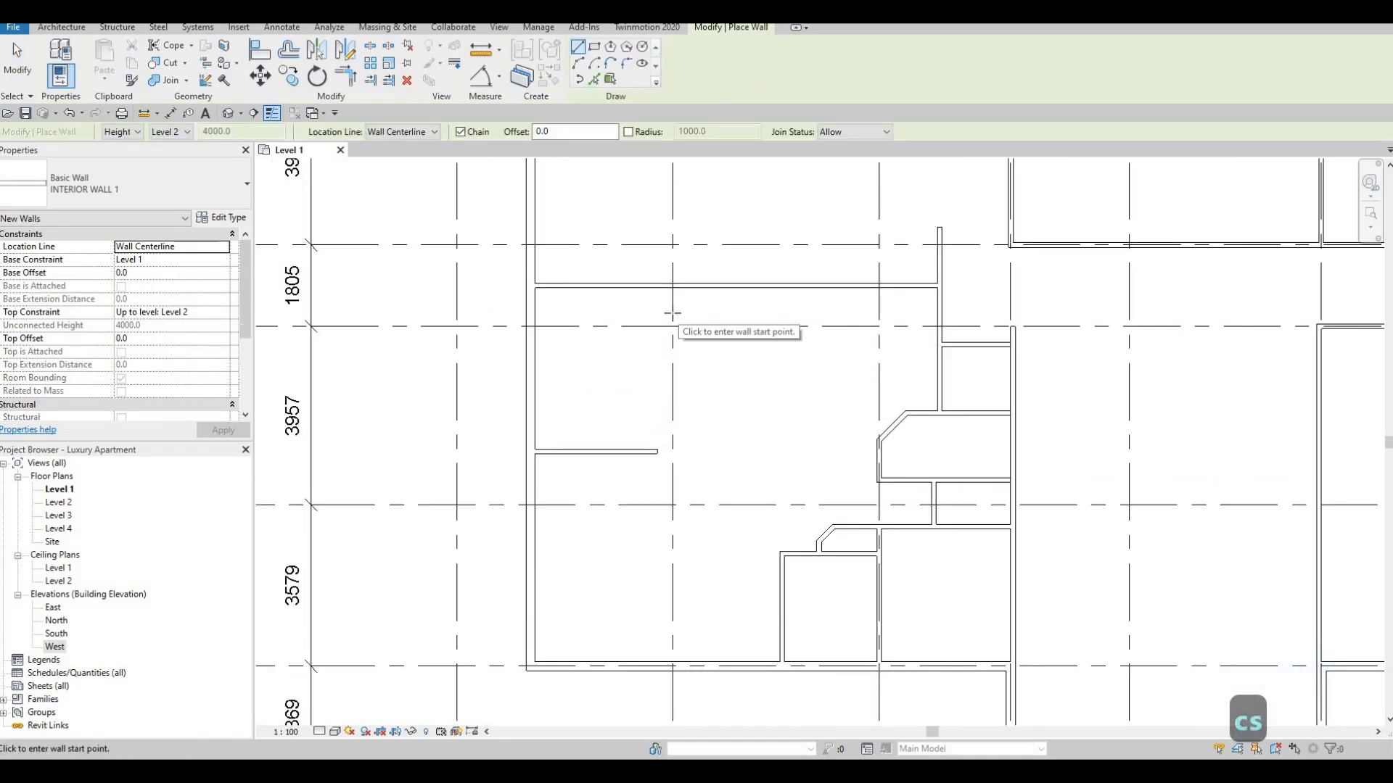
left_click(671, 286)
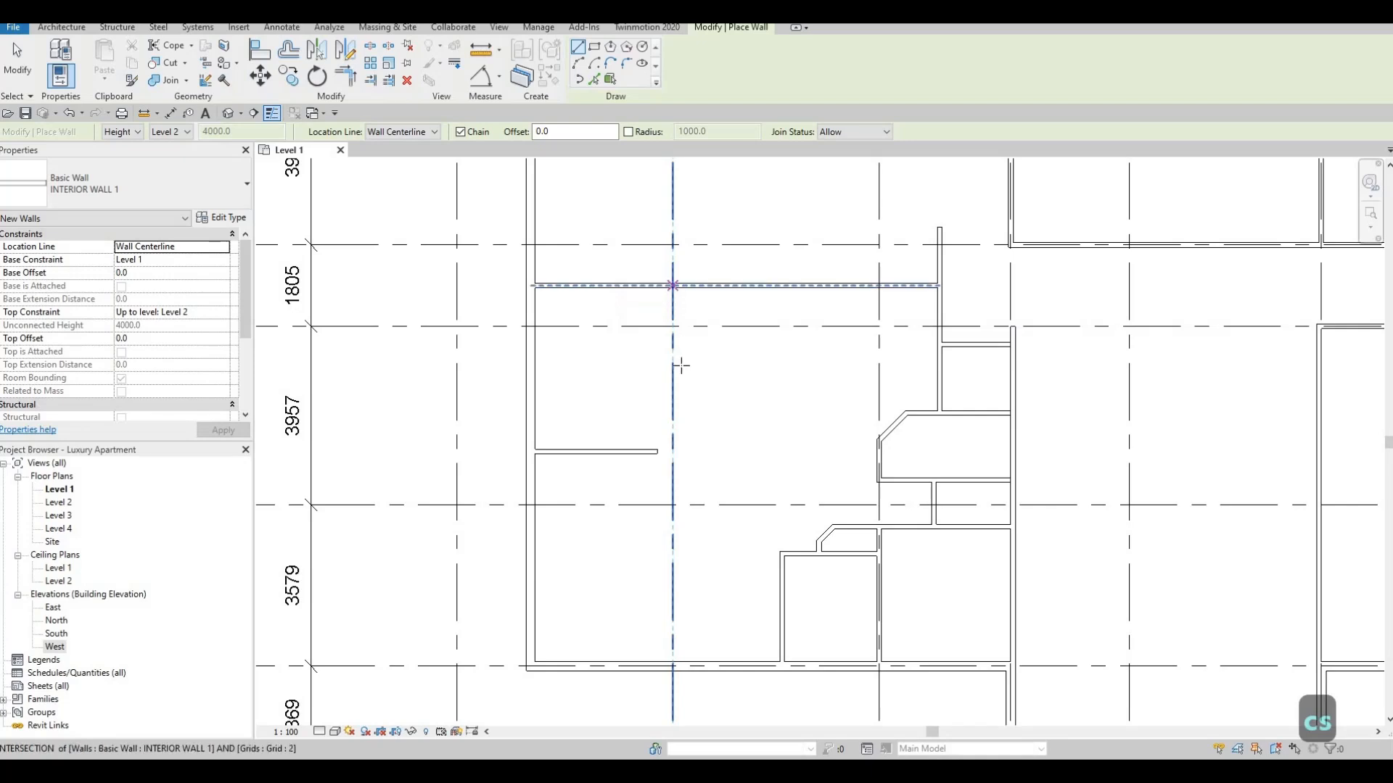
left_click(673, 451)
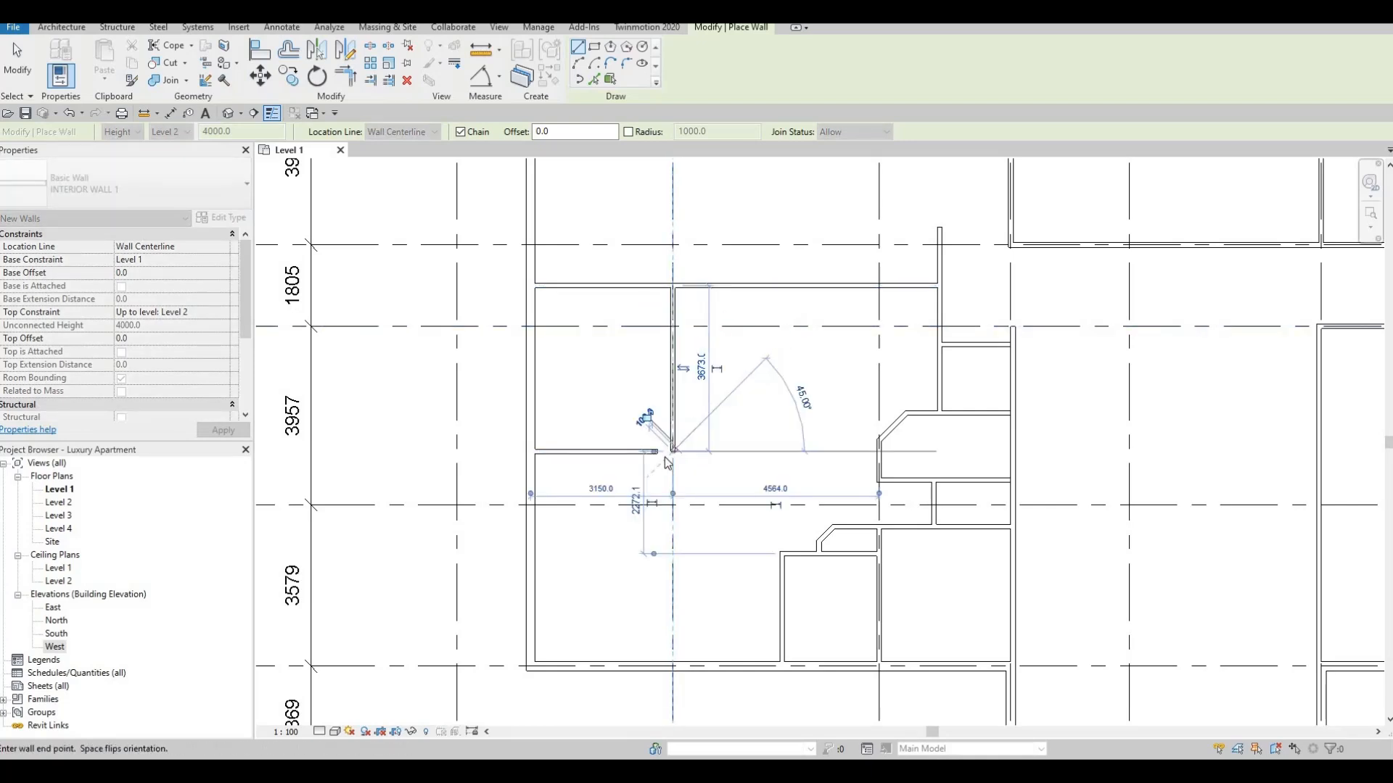
key("Escape")
key("Escape")
- Extend the 2800 mm horizontal wall's free end to meet the lower end of the grid line 2 wall
left_click(656, 451)
left_click_drag(657, 451, 673, 451)
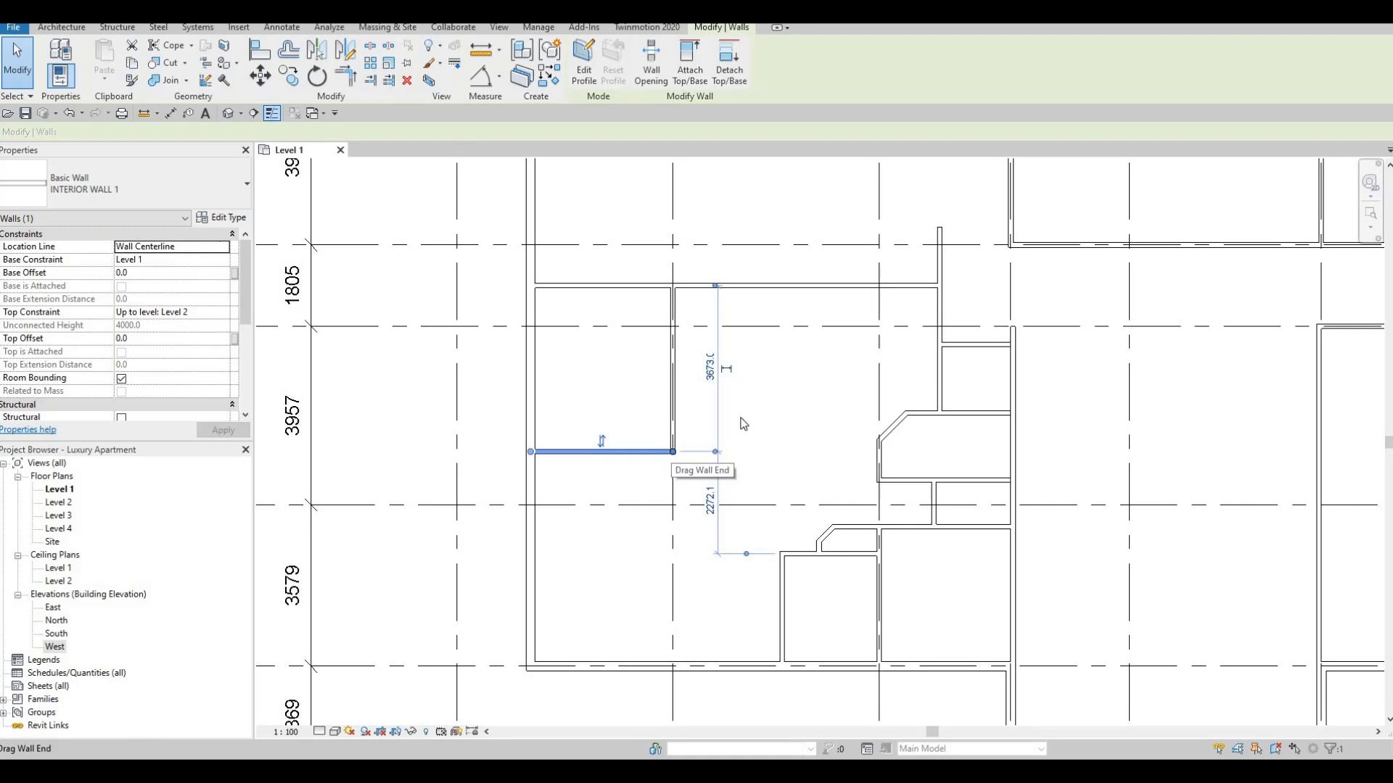
scroll(685, 424, "down", 2)
key("Escape")
- Draw a 1329 mm vertical interior wall along grid line 3, down from the long horizontal wall, matching the existing INTERIOR WALL 1 type
scroll(699, 428, "up", 1)
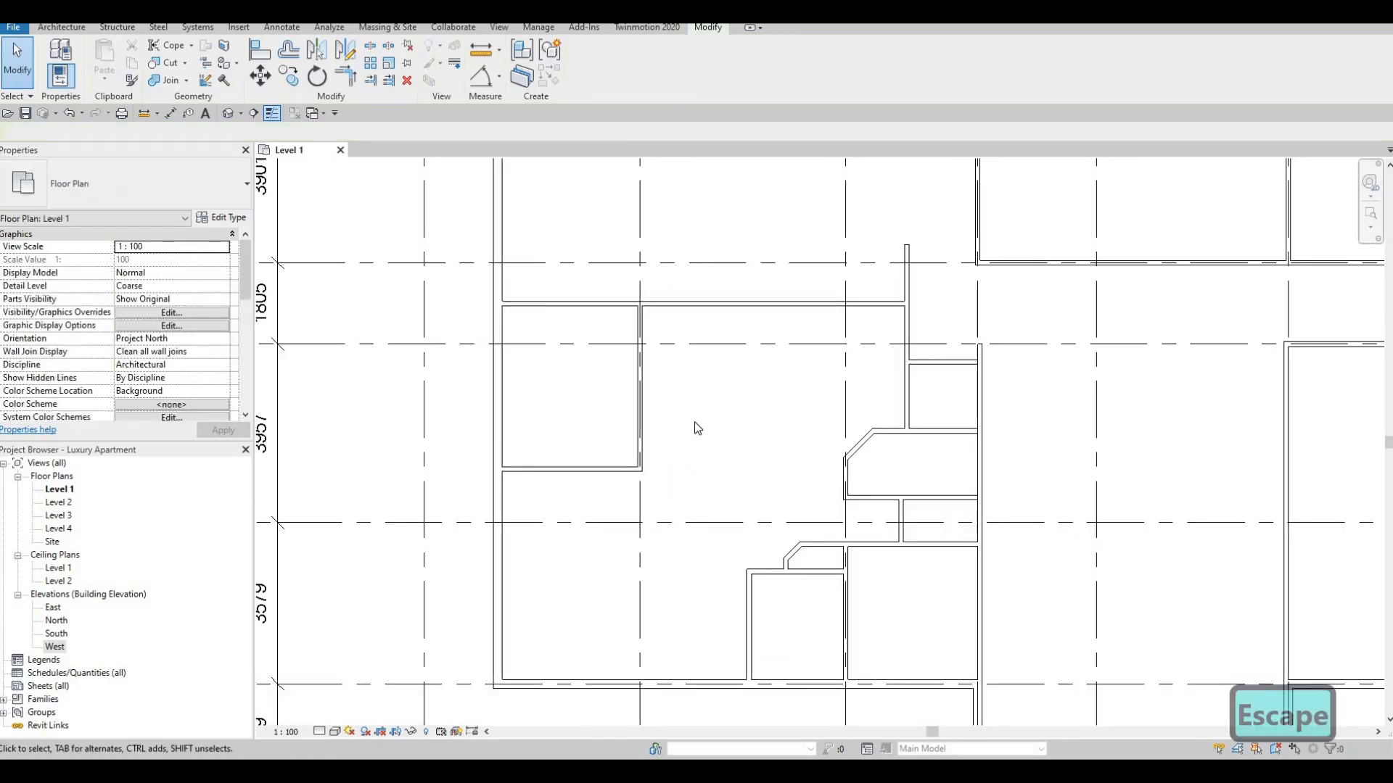
scroll(724, 468, "down", 3)
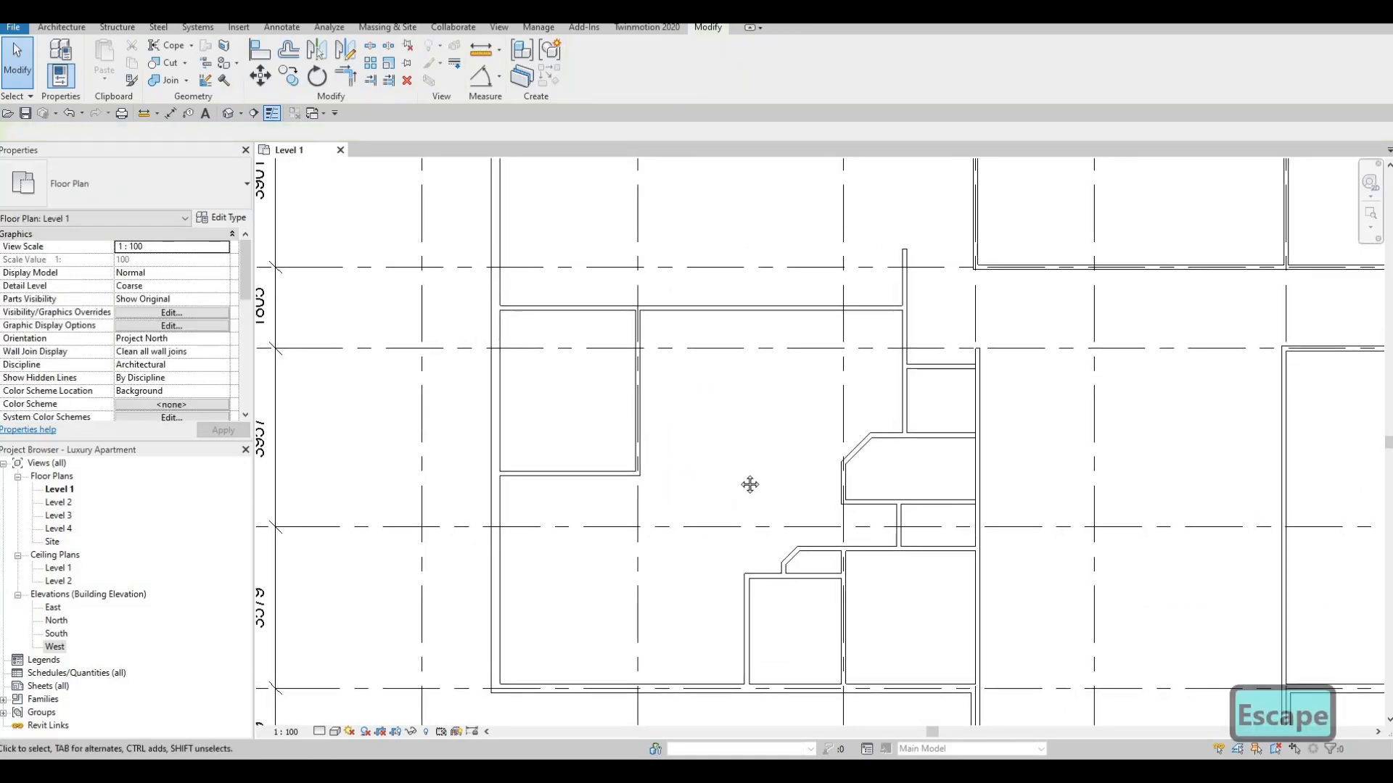
middle_click_drag(767, 434, 761, 465)
middle_click_drag(796, 373, 757, 395)
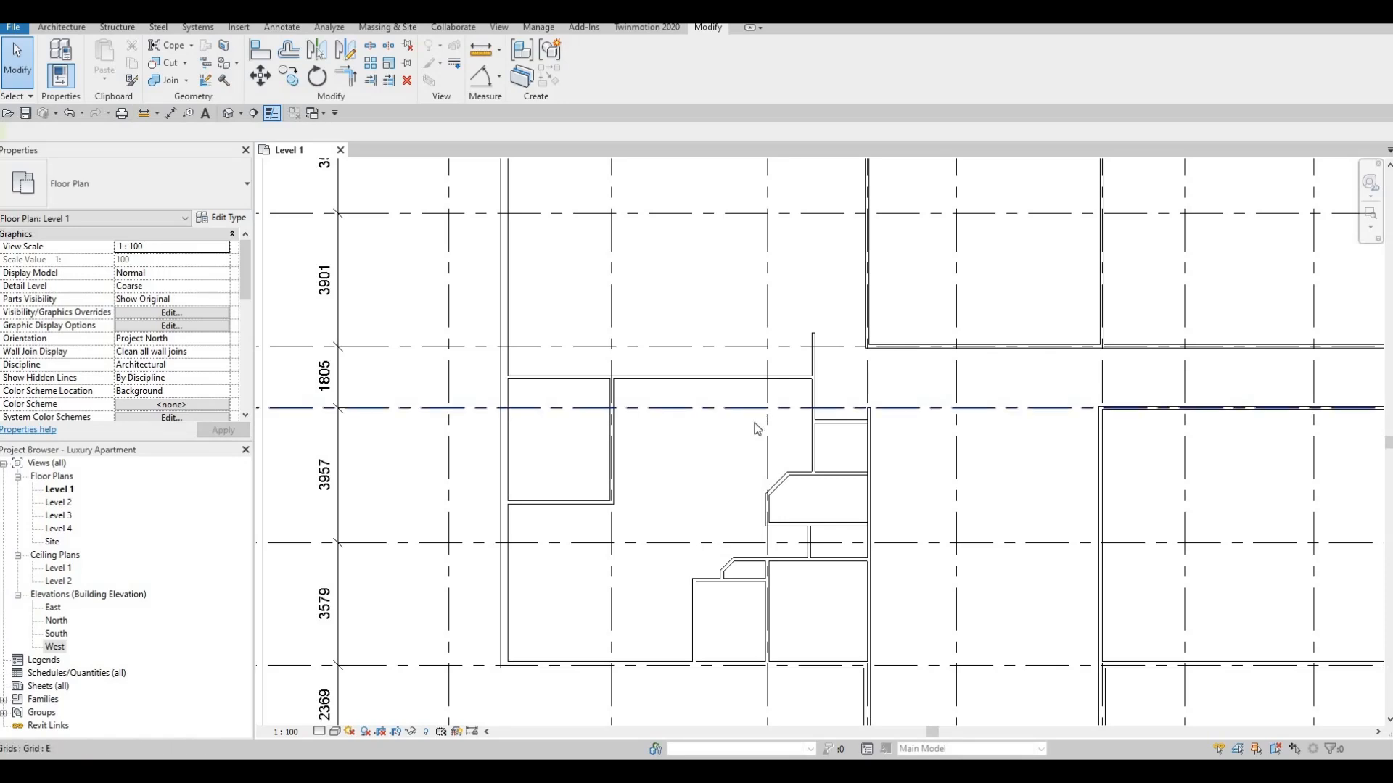
left_click(815, 441)
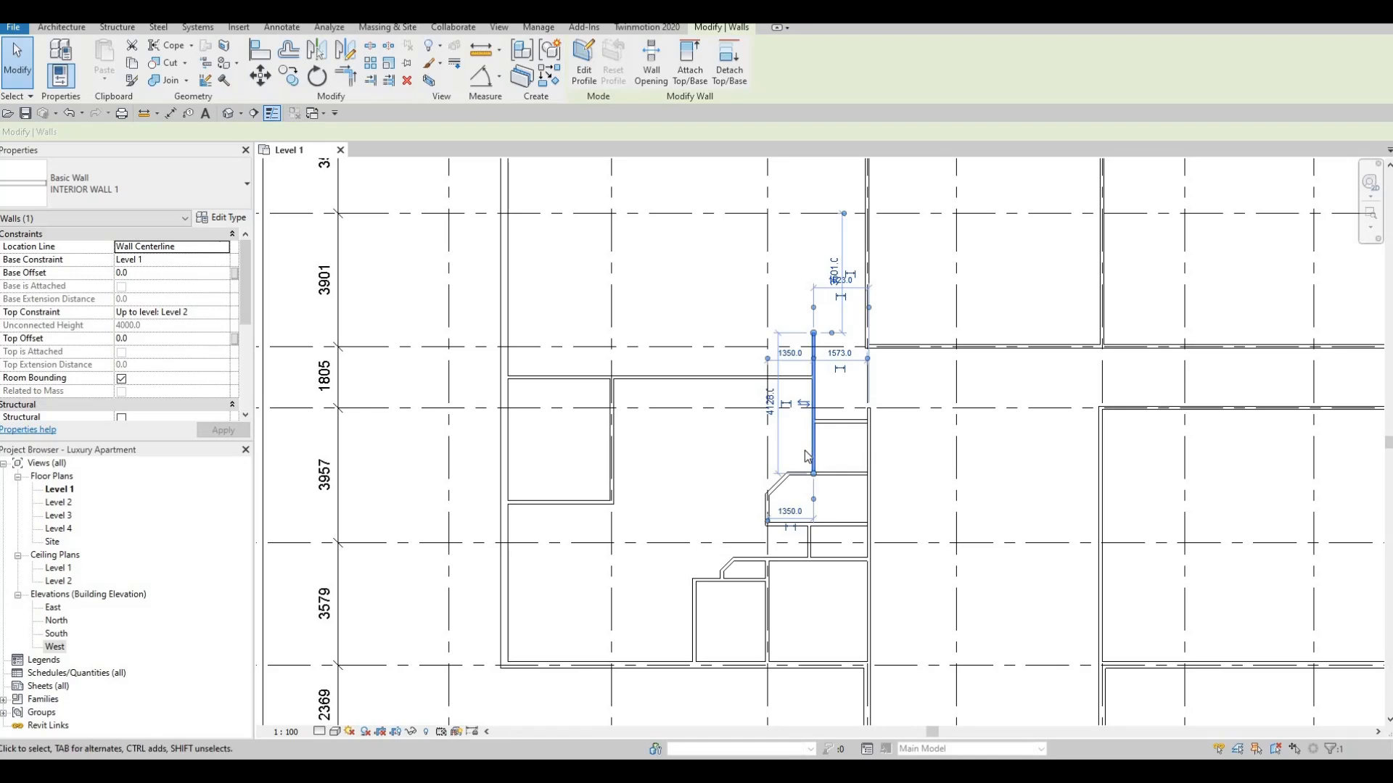
key("c")
key("s")
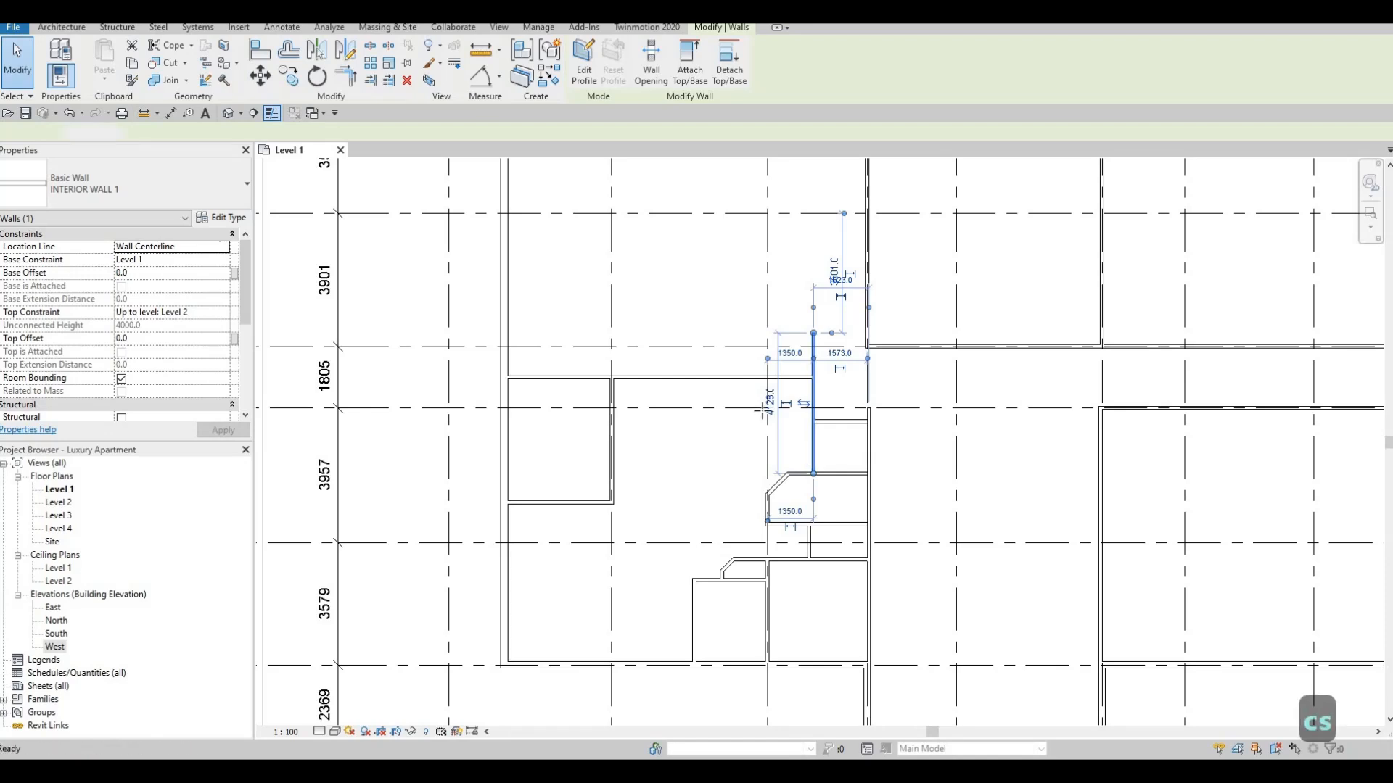
scroll(761, 413, "up", 1)
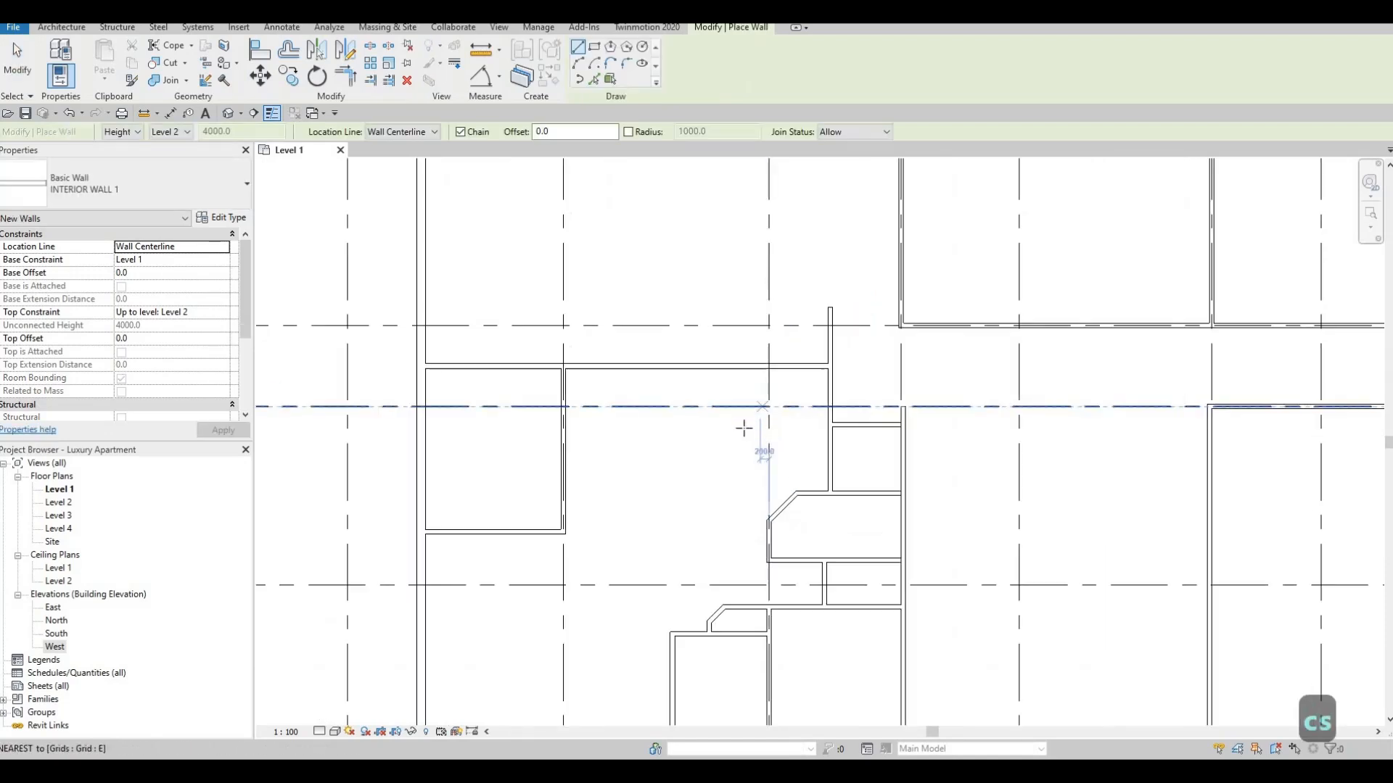
left_click(768, 369)
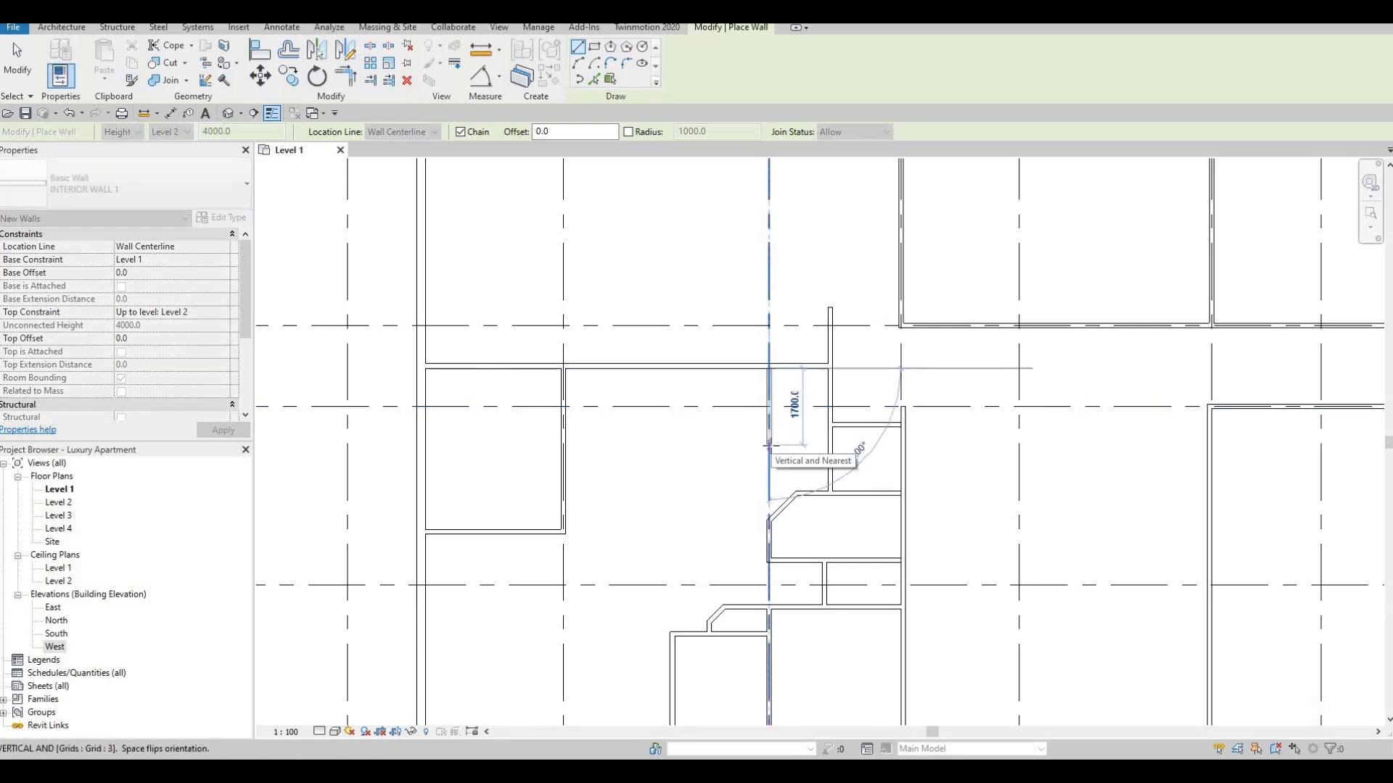
type("13")
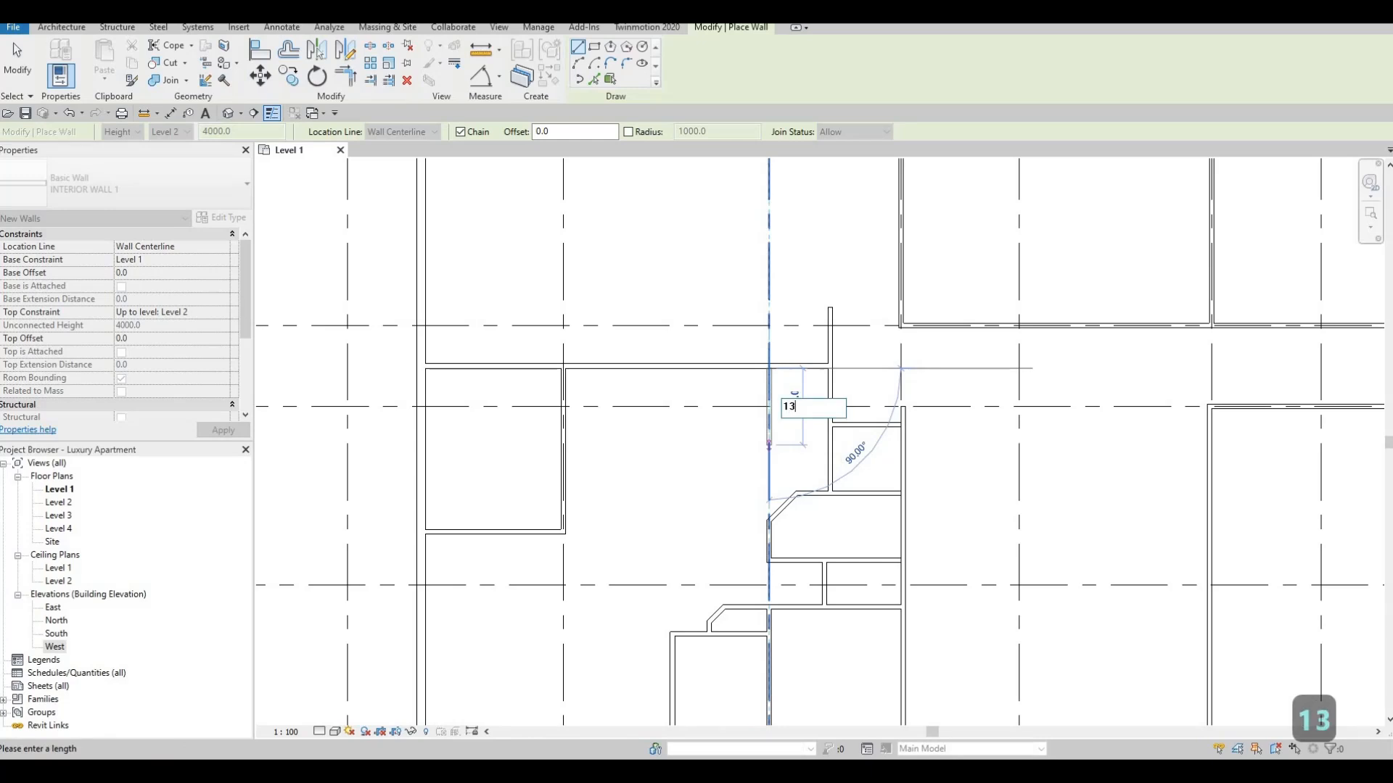
type("29")
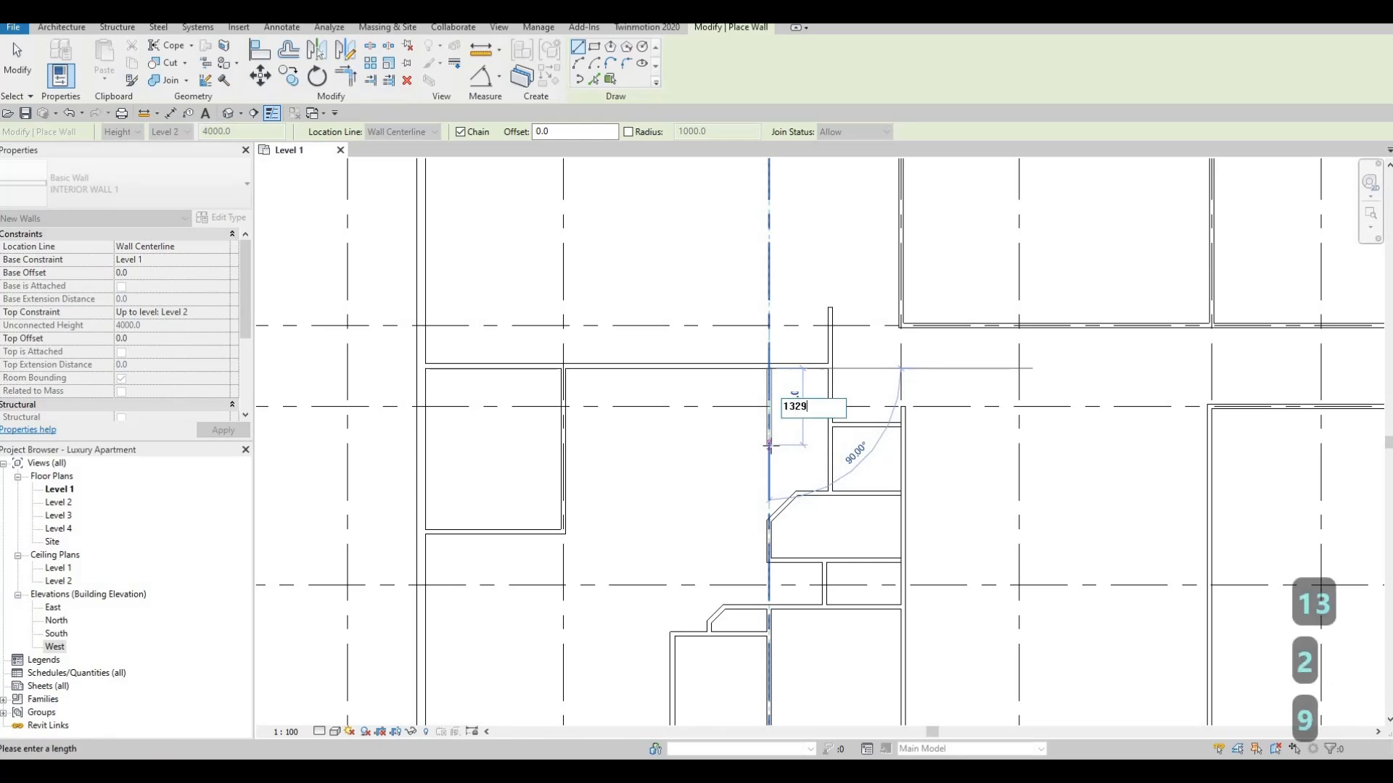
key("Return")
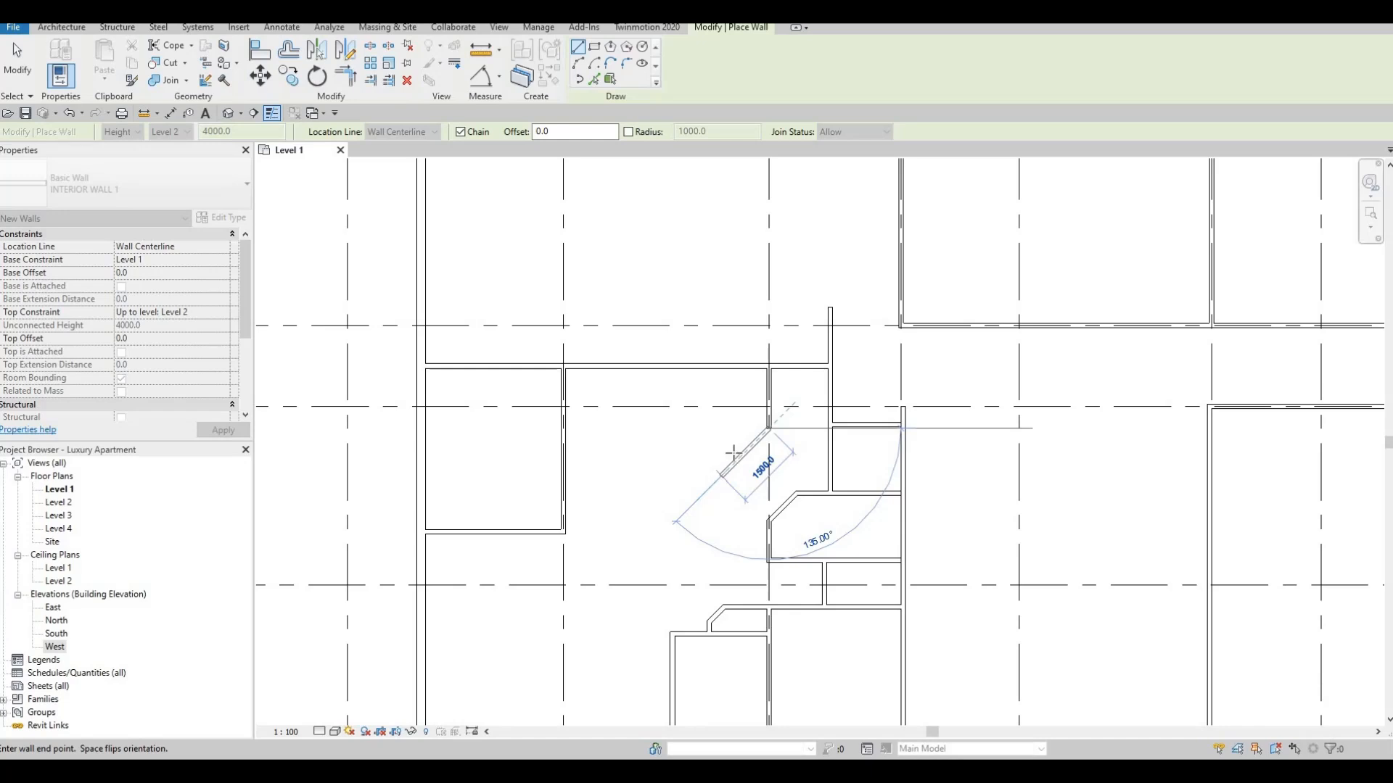
- Continue from the grid line 3 wall's lower end with a 1422 mm diagonal wall running southwest at 135°
key("F1")
type("1400.0")
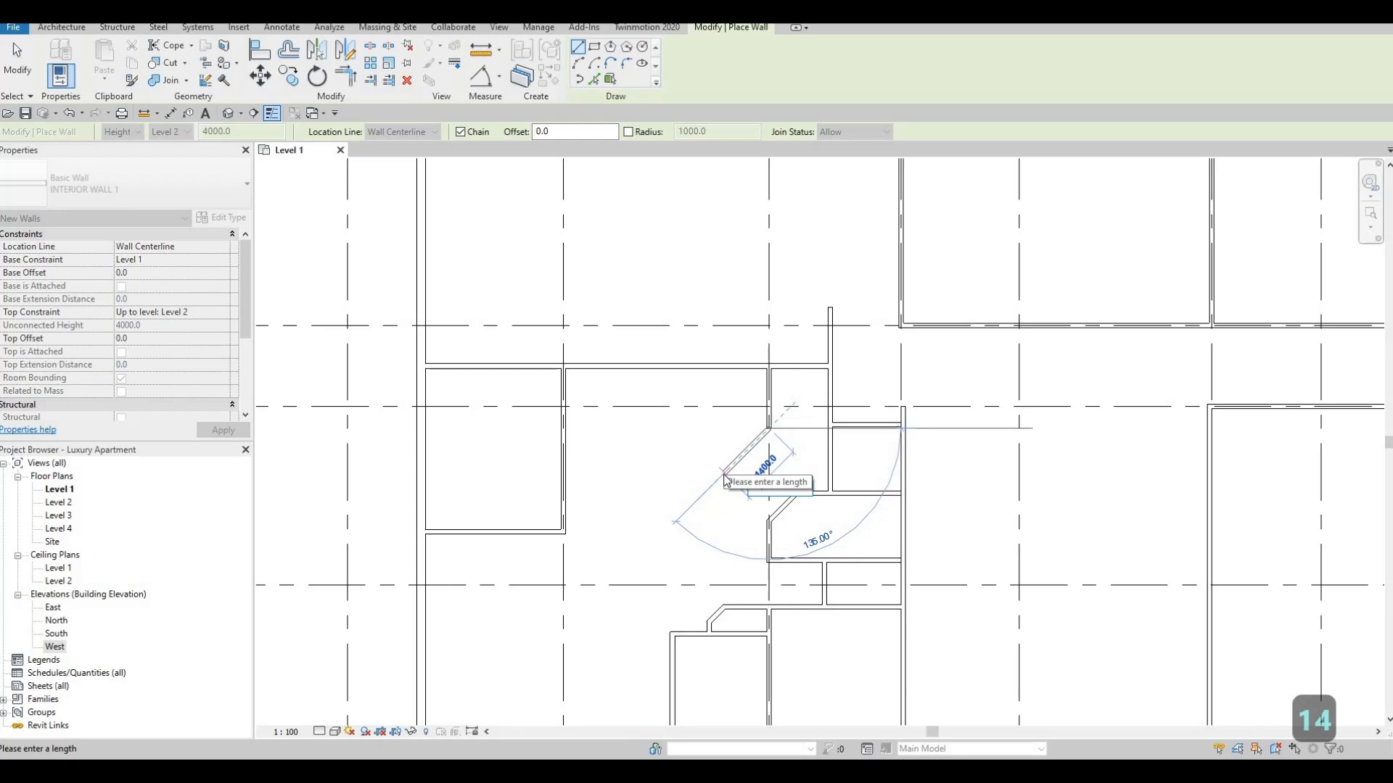
type("22")
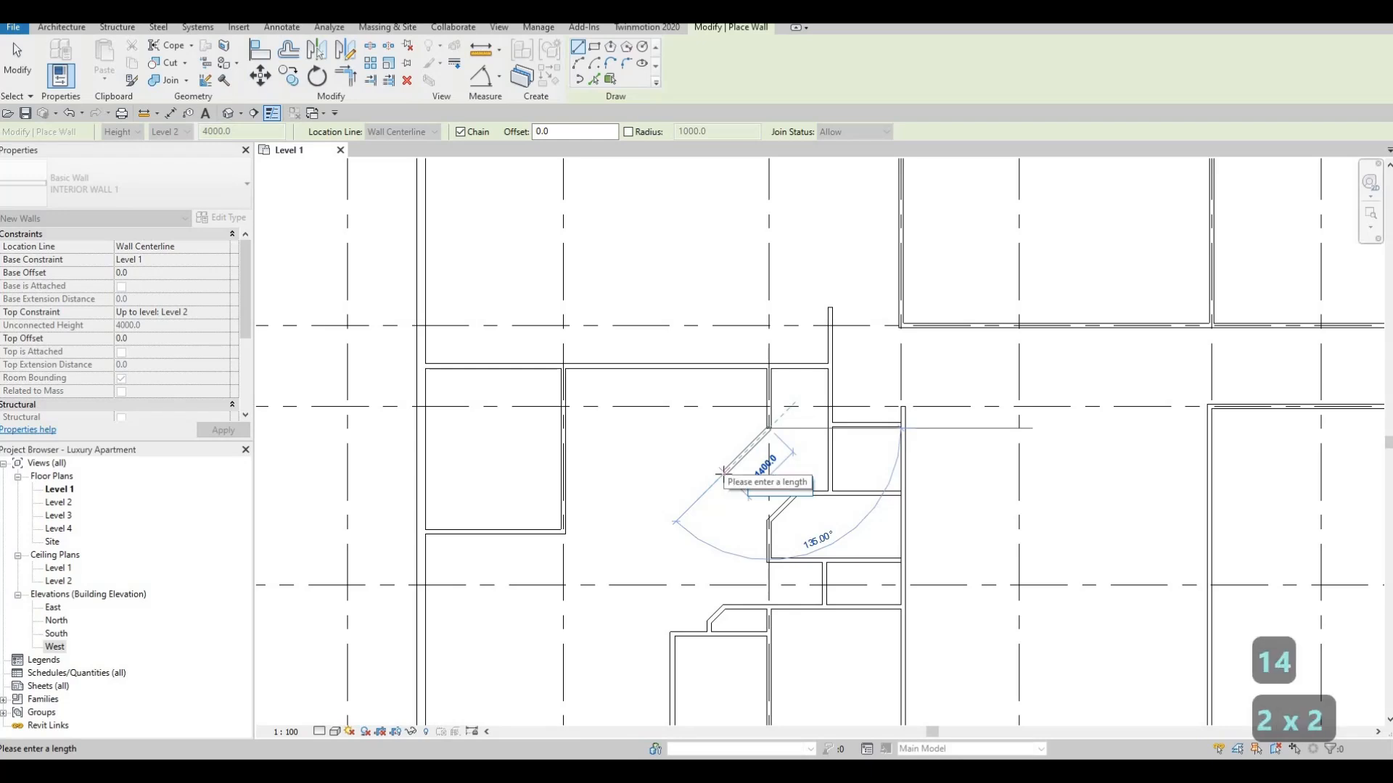
key("Return")
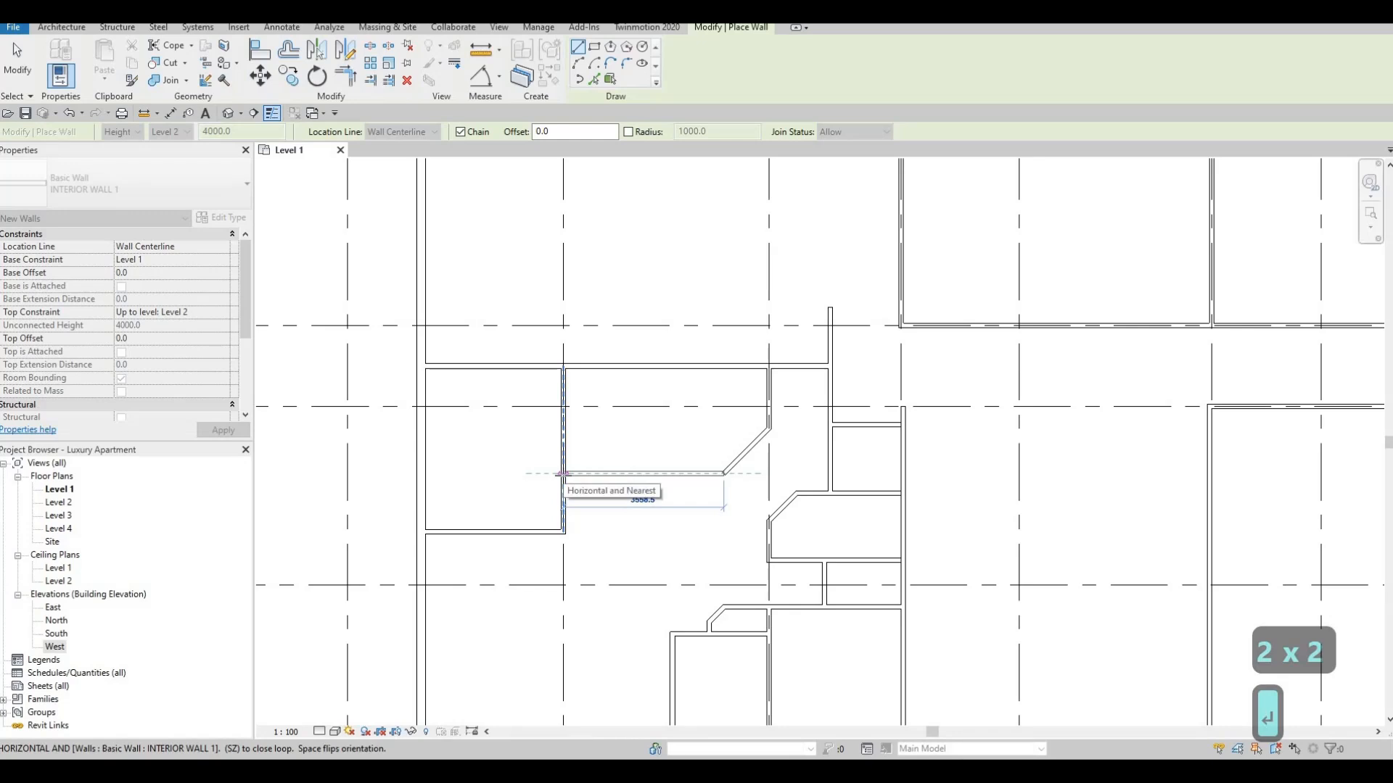
- Close off the room with a horizontal wall from the diagonal wall's lower end to the grid line 2 wall
left_click(563, 474)
key("Escape")
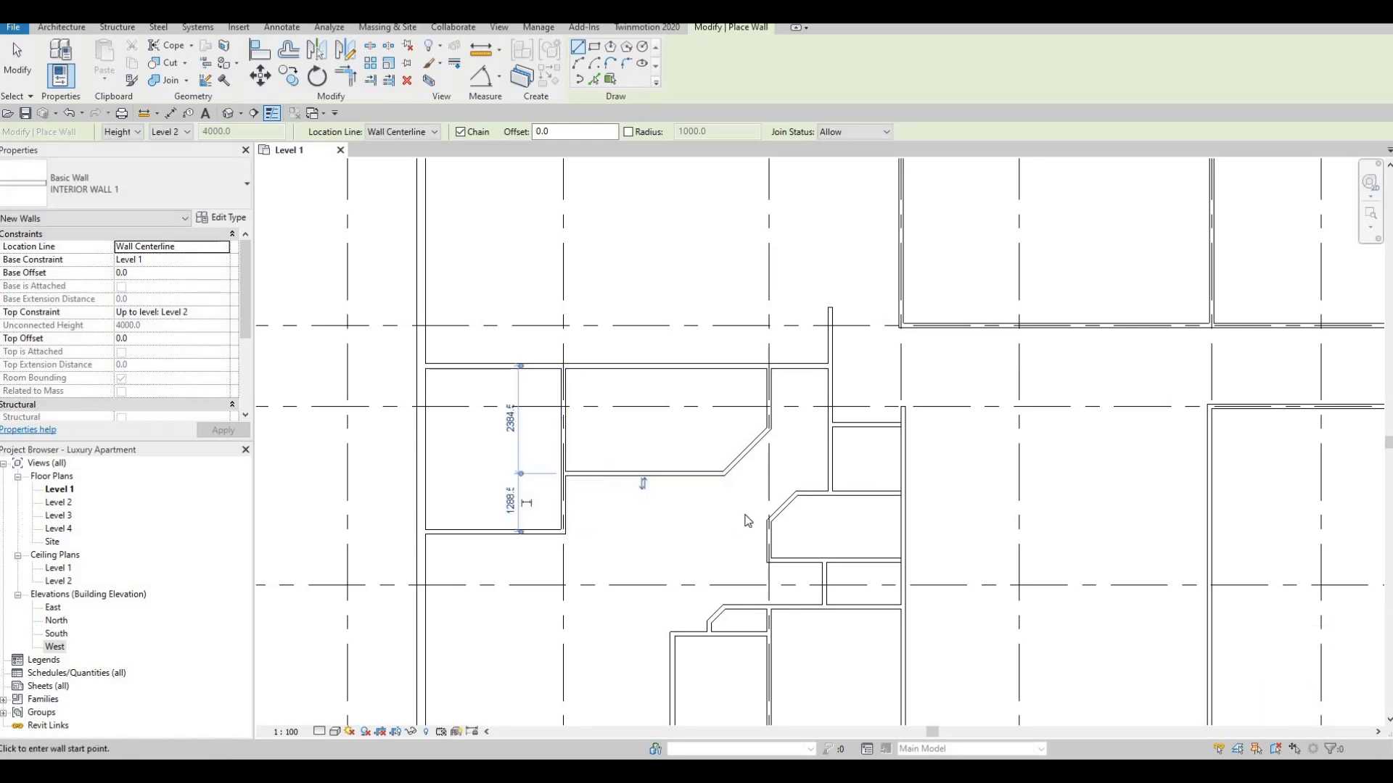
key("Escape")
- Examine the interior wall layout of the apartment between grid lines D and G, overall and close up
scroll(743, 515, "down", 4)
scroll(747, 479, "down", 2)
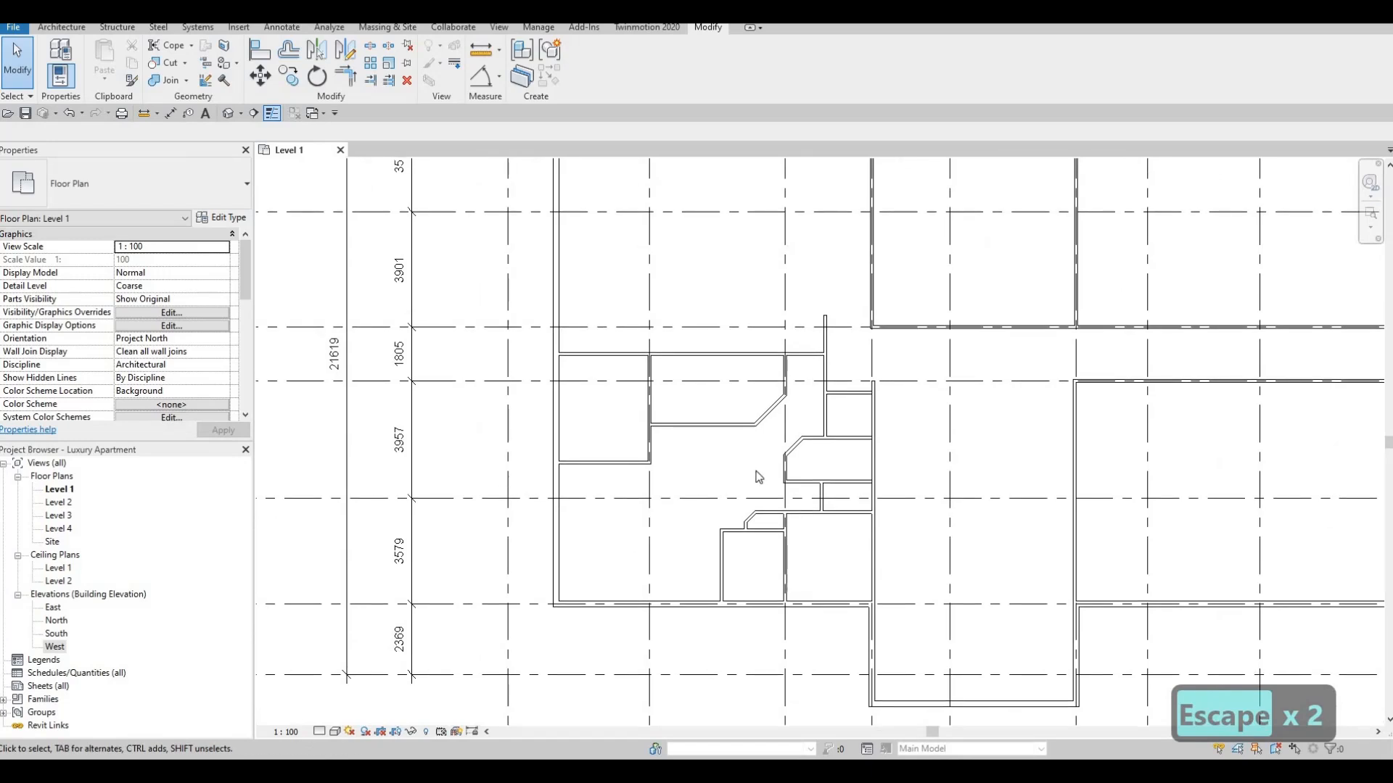
scroll(743, 471, "up", 3)
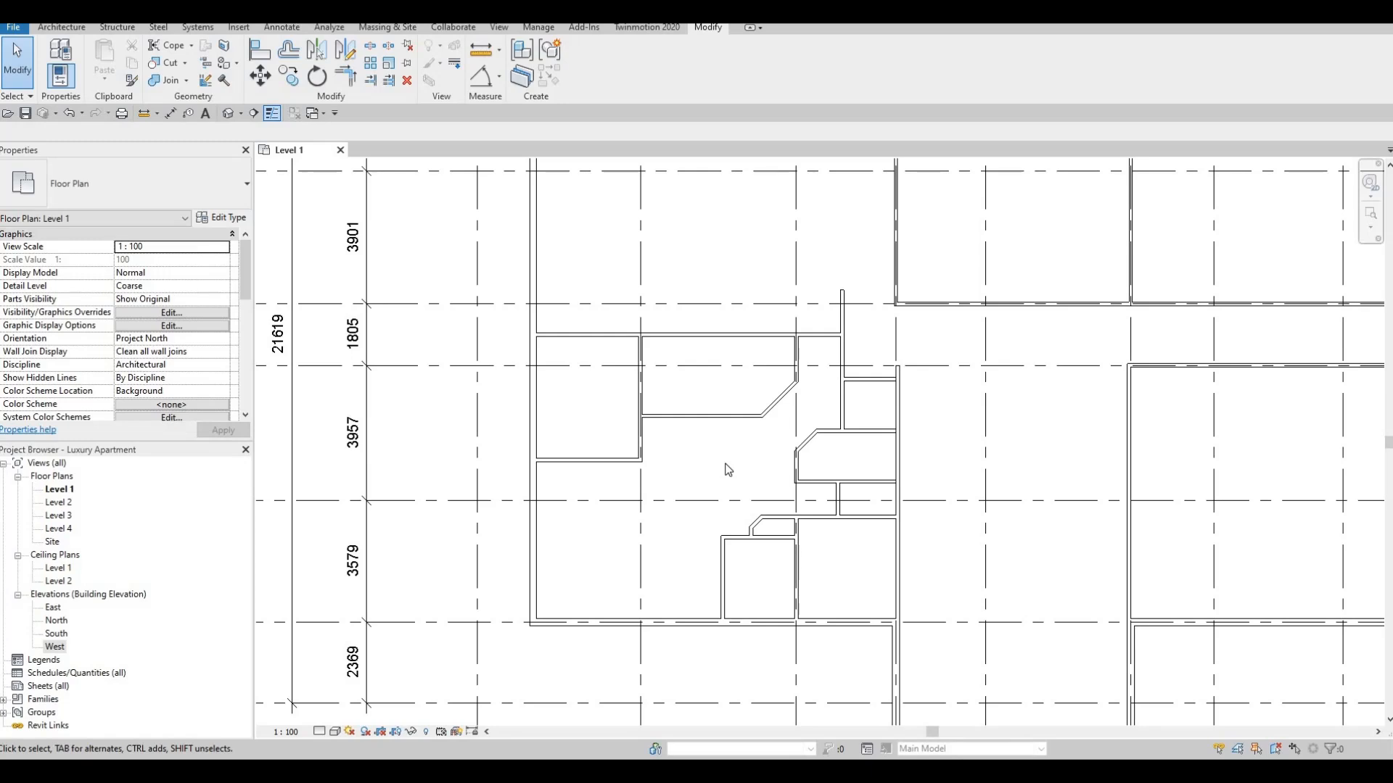
middle_click_drag(745, 445, 702, 457)
middle_click_drag(702, 555, 708, 466)
scroll(694, 466, "up", 2)
middle_click_drag(758, 386, 775, 353)
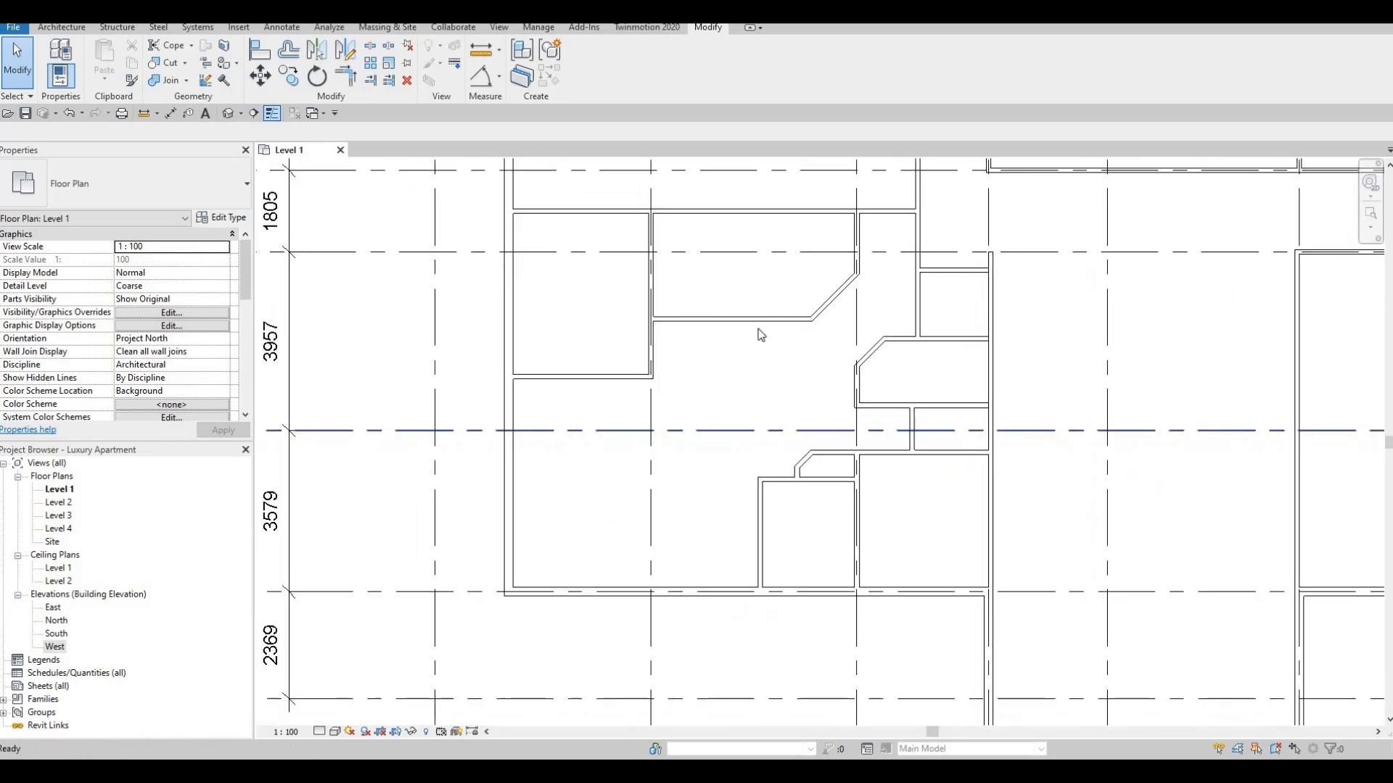
middle_click_drag(694, 370, 730, 351)
scroll(730, 351, "down", 1)
scroll(719, 388, "down", 1)
middle_click_drag(872, 388, 781, 499)
scroll(790, 429, "down", 2)
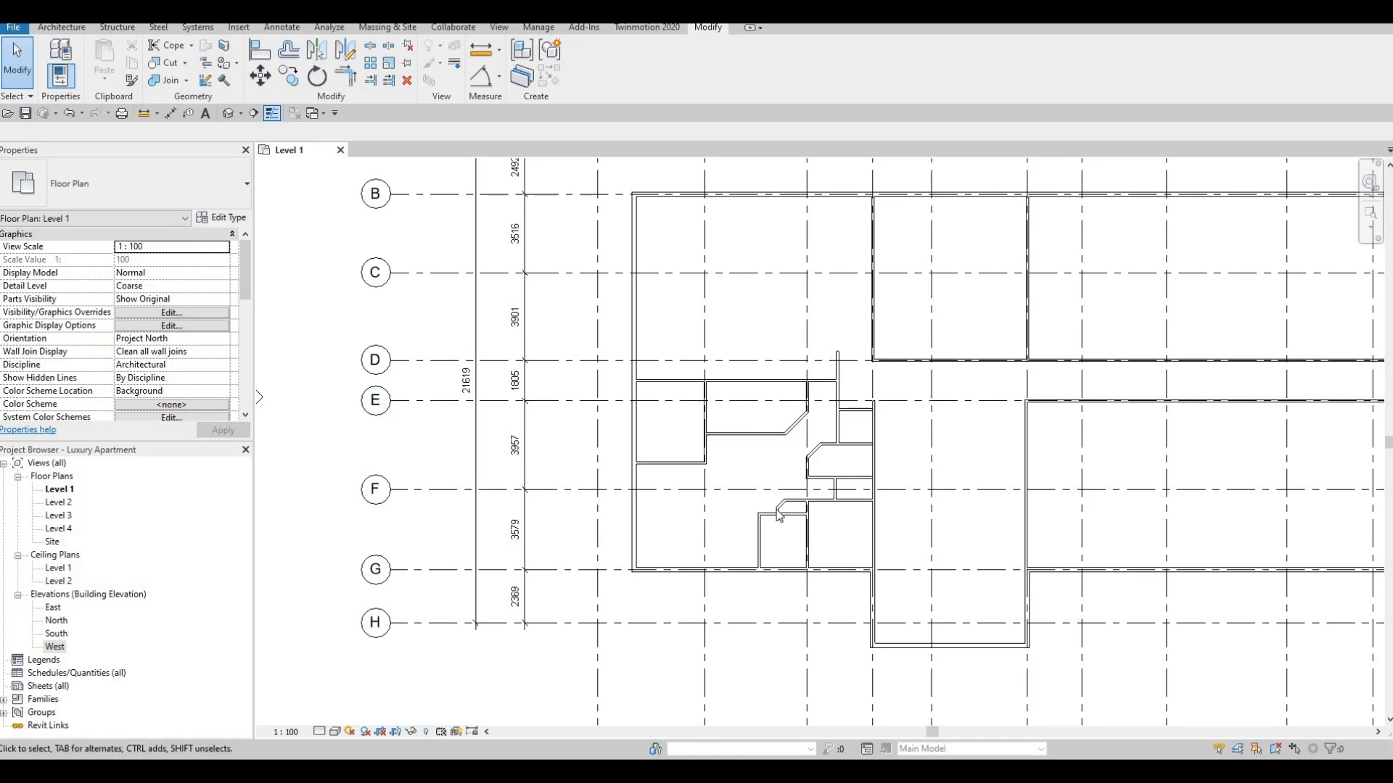
middle_click_drag(771, 462, 764, 411)
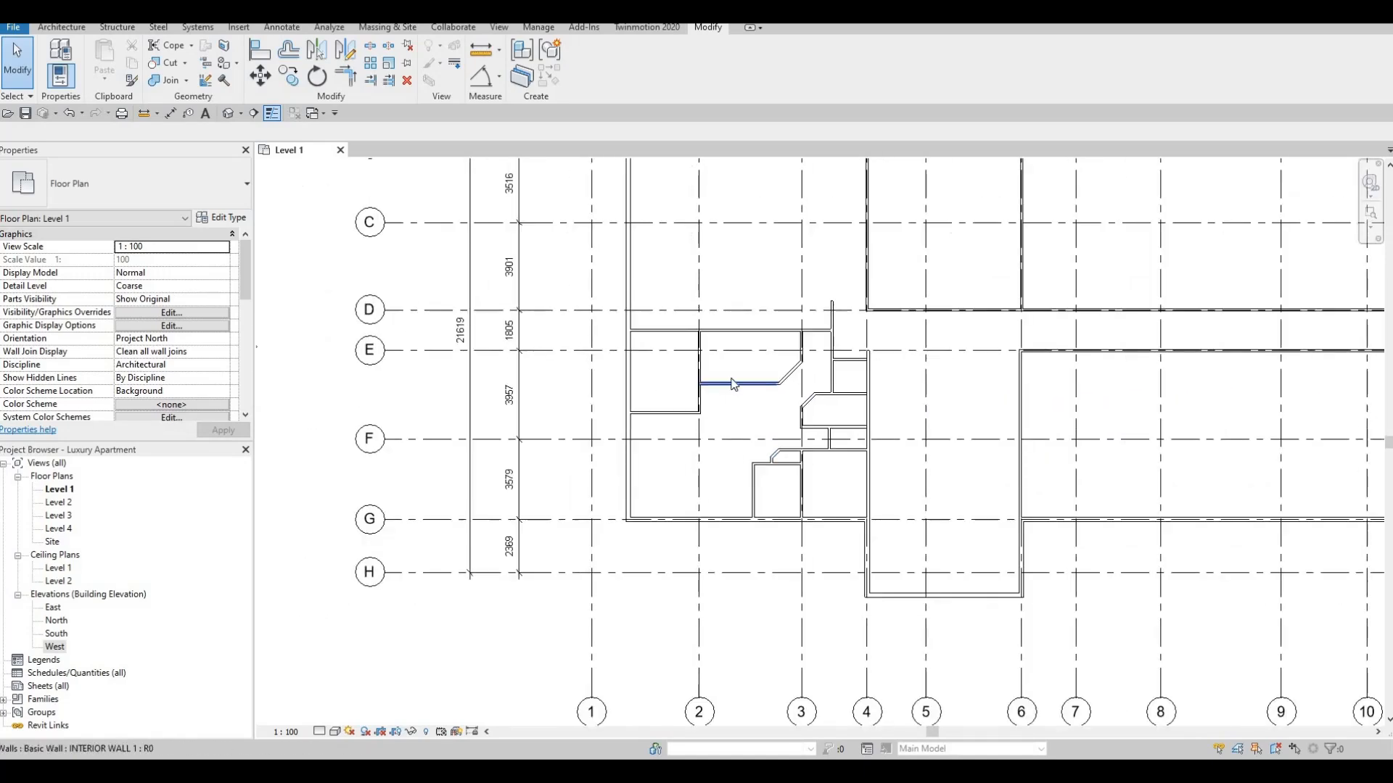
scroll(734, 429, "up", 1)
scroll(734, 429, "up", 1)
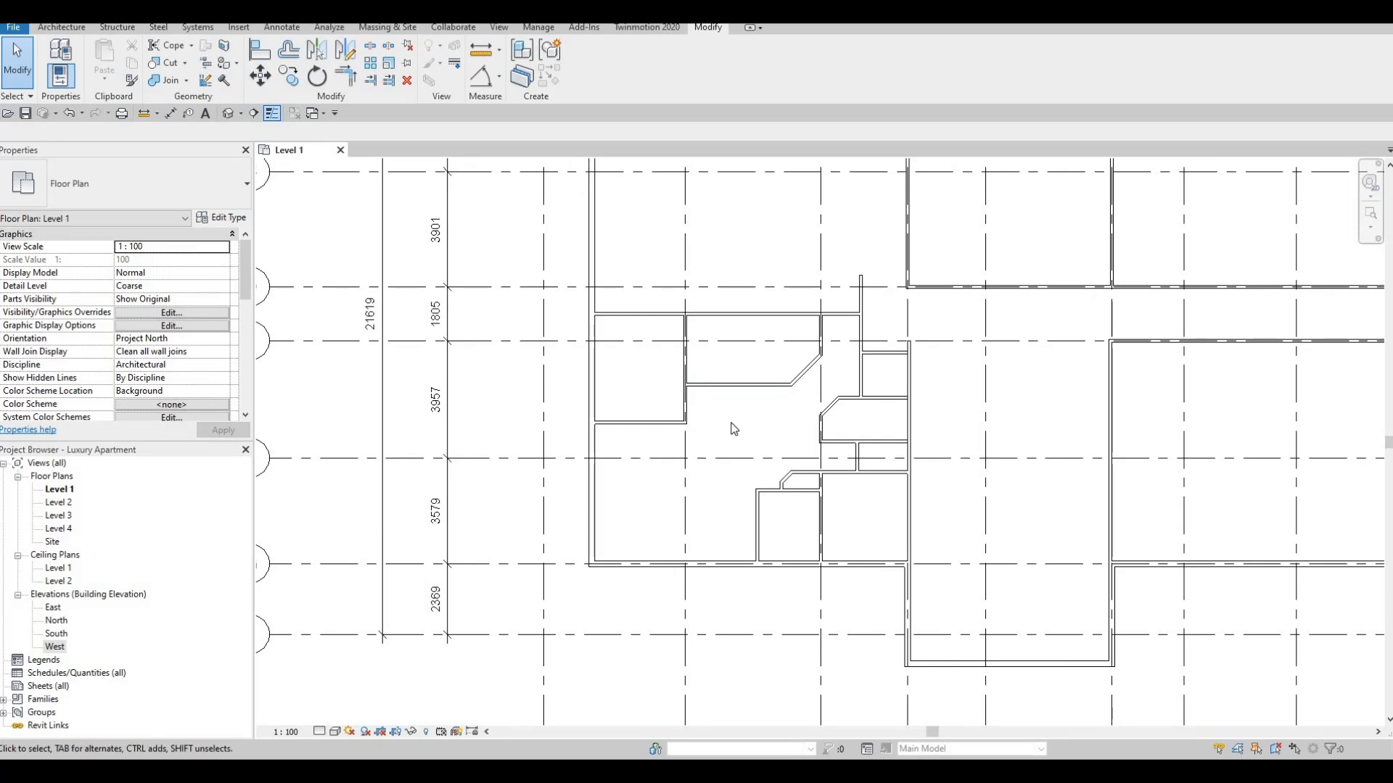